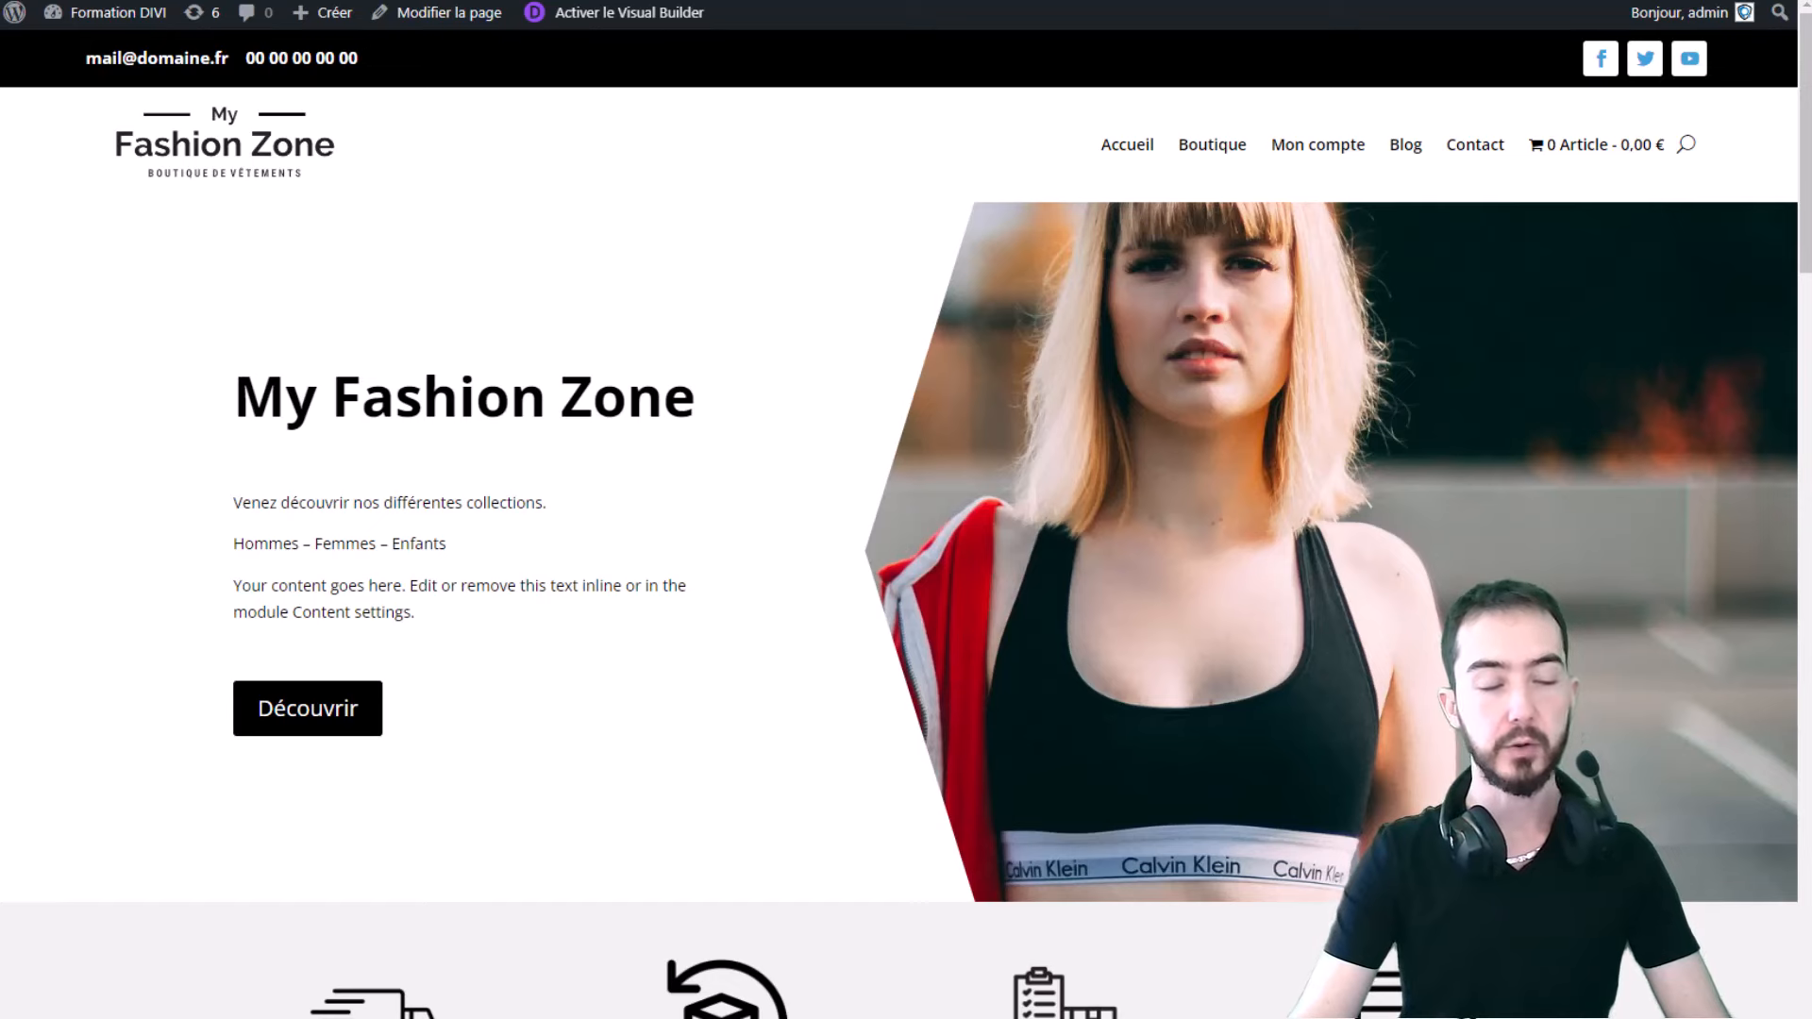
# - Go to the admin dashboard, view the installed plugins list, then the Ajouter des extensions page
pyautogui.click(112, 13)
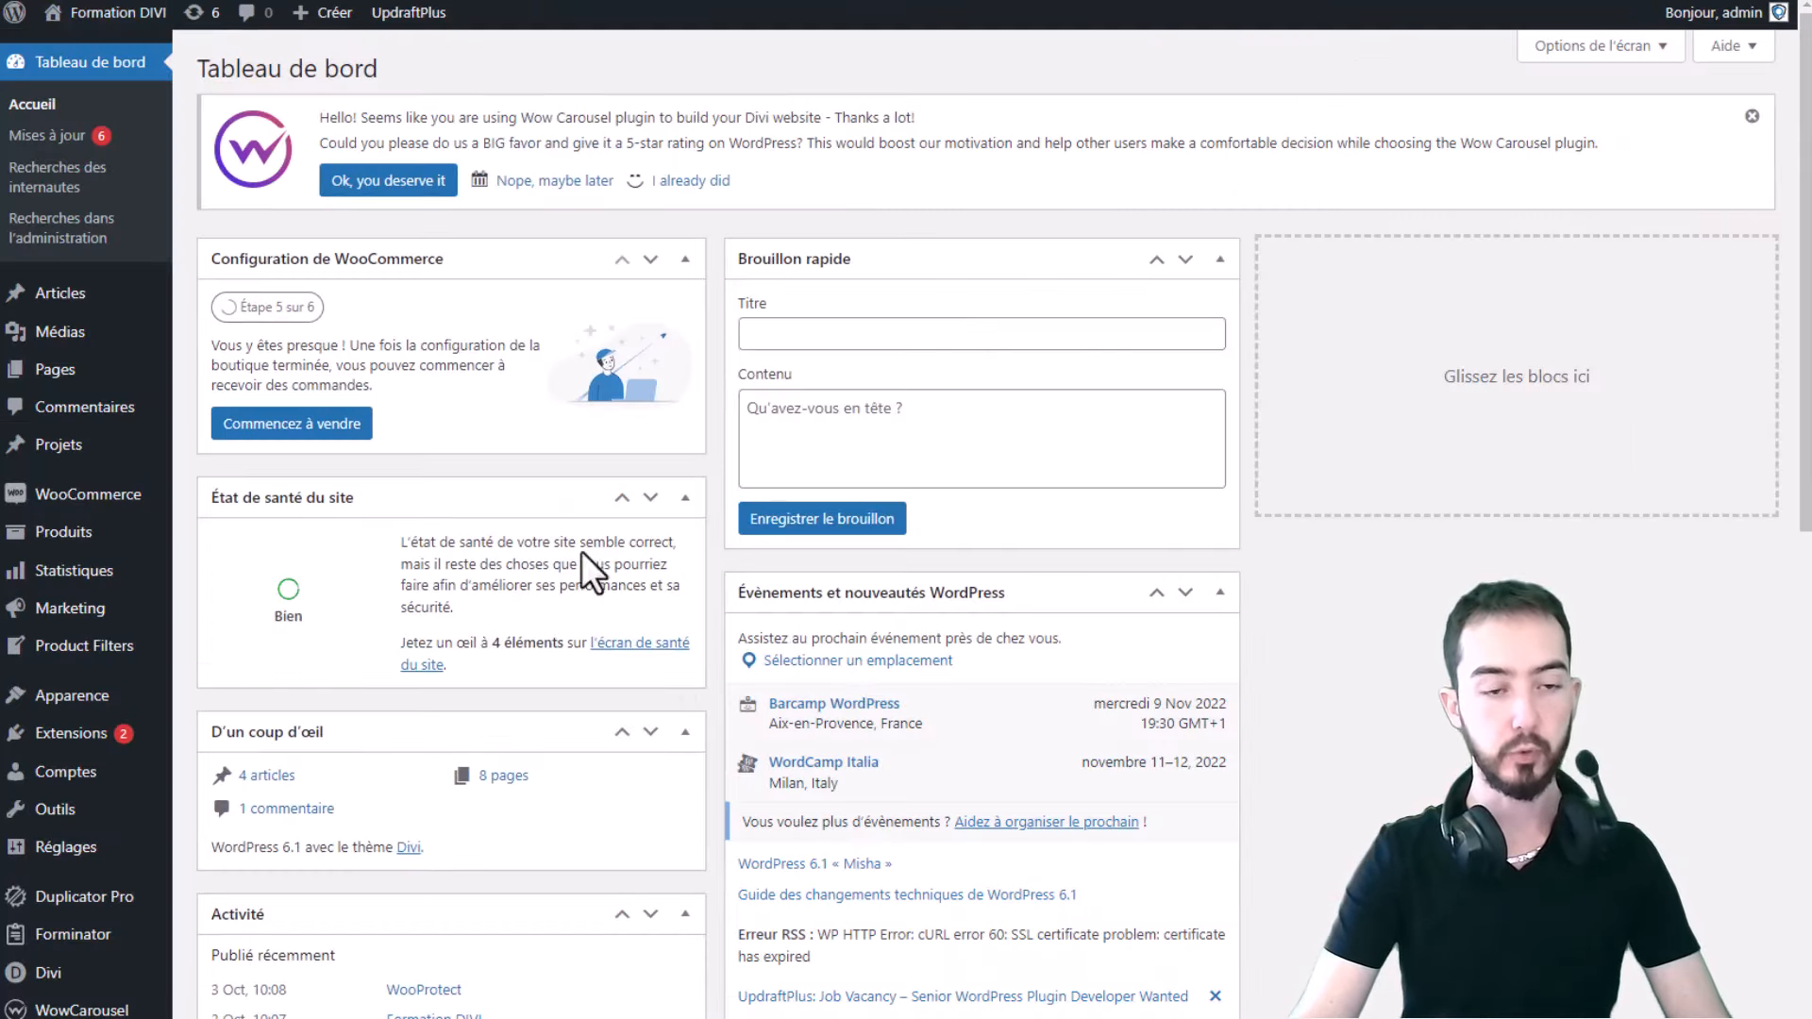
pyautogui.click(90, 742)
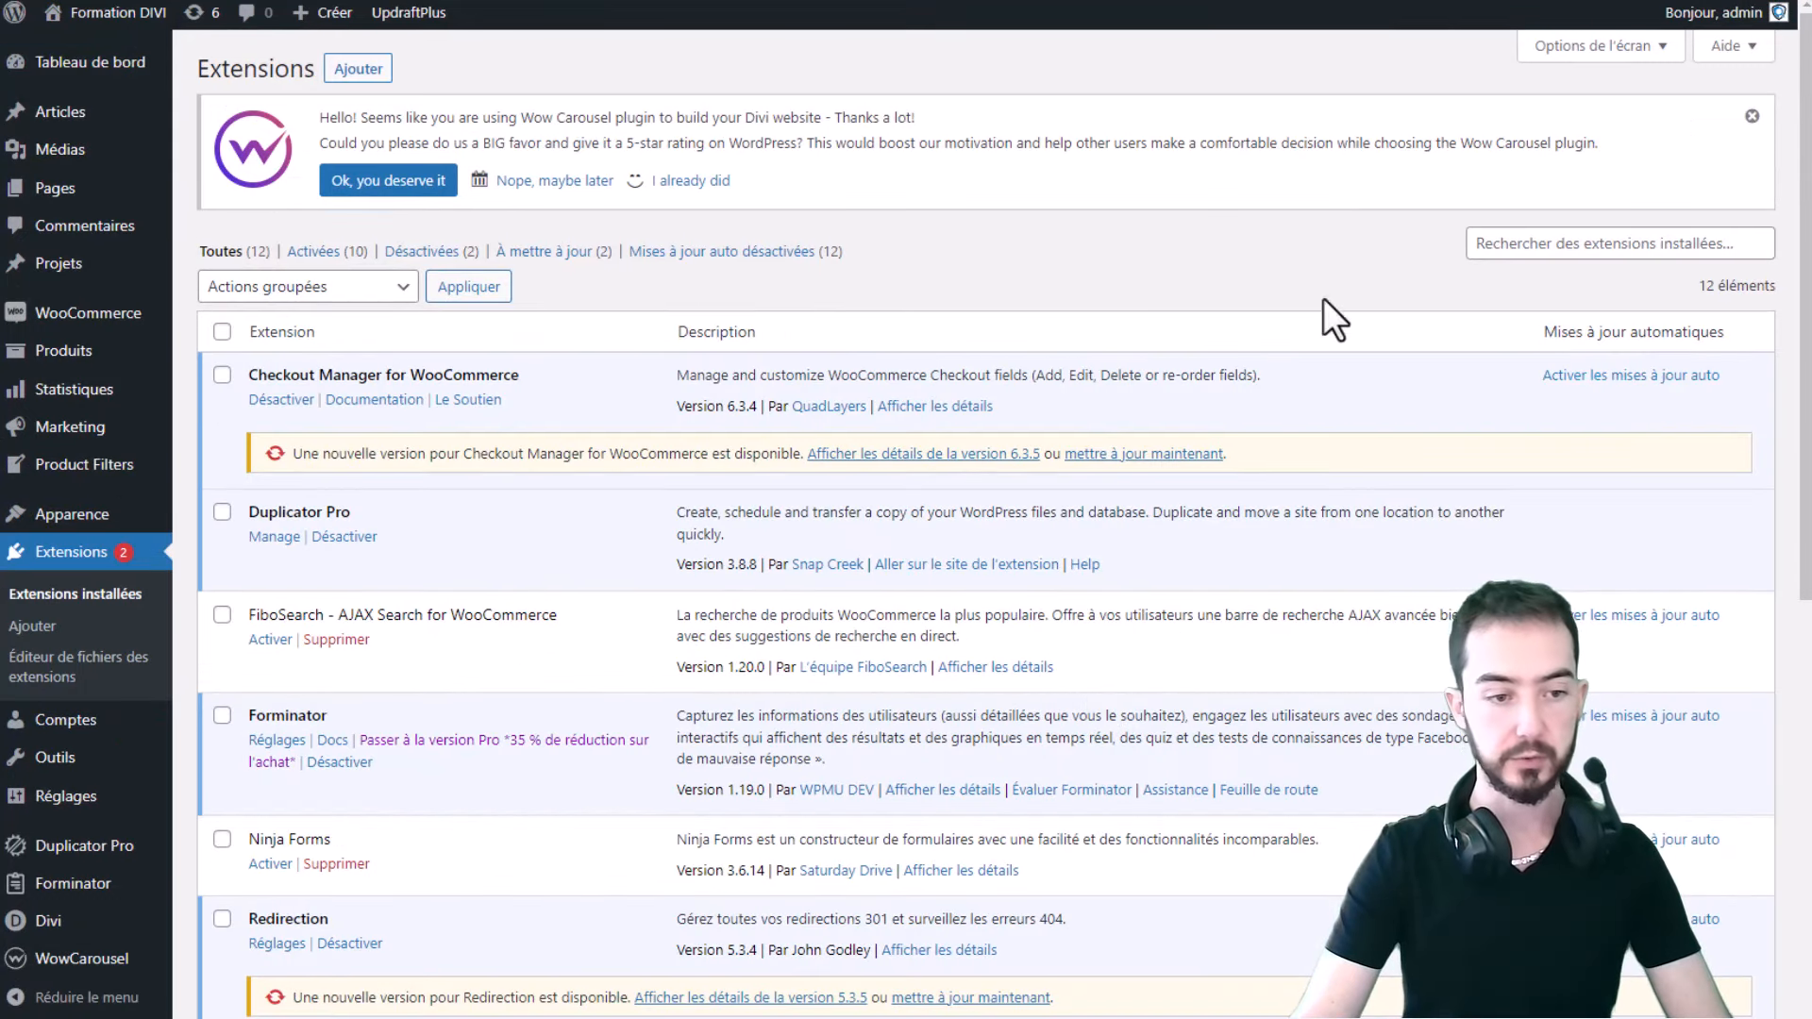
pyautogui.moveTo(371, 711); pyautogui.dragTo(244, 710)
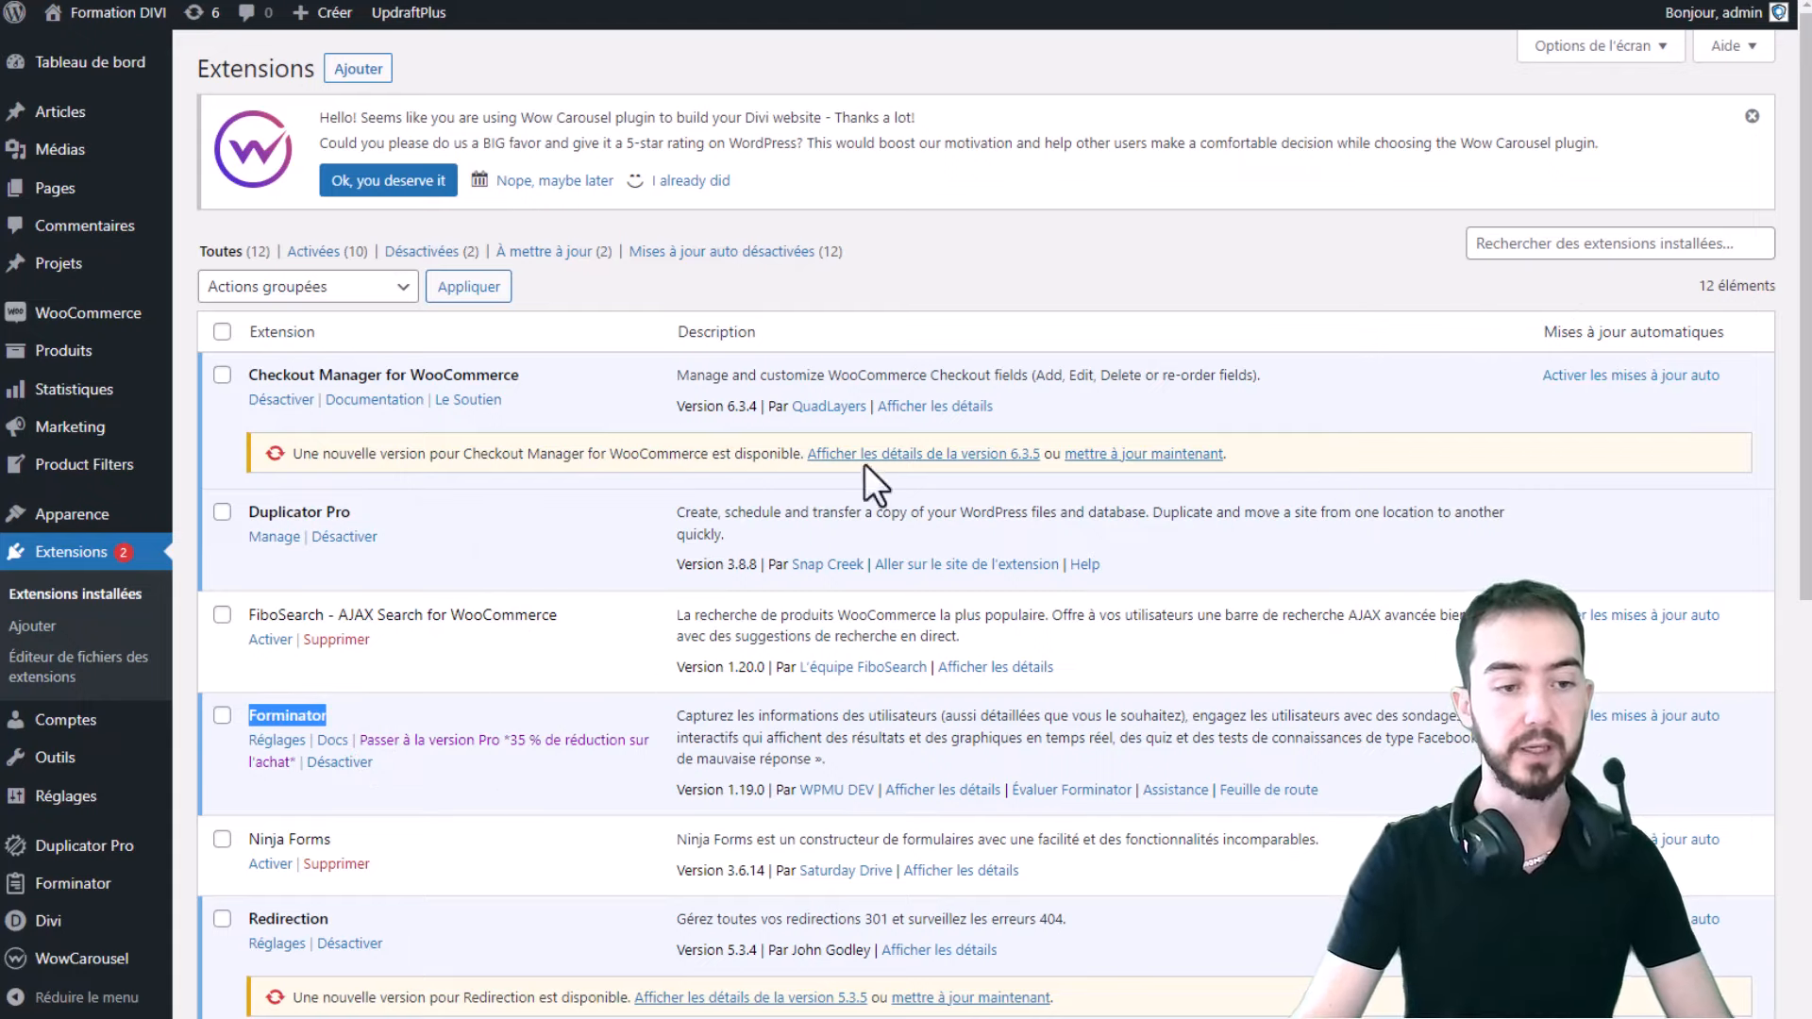
pyautogui.click(372, 68)
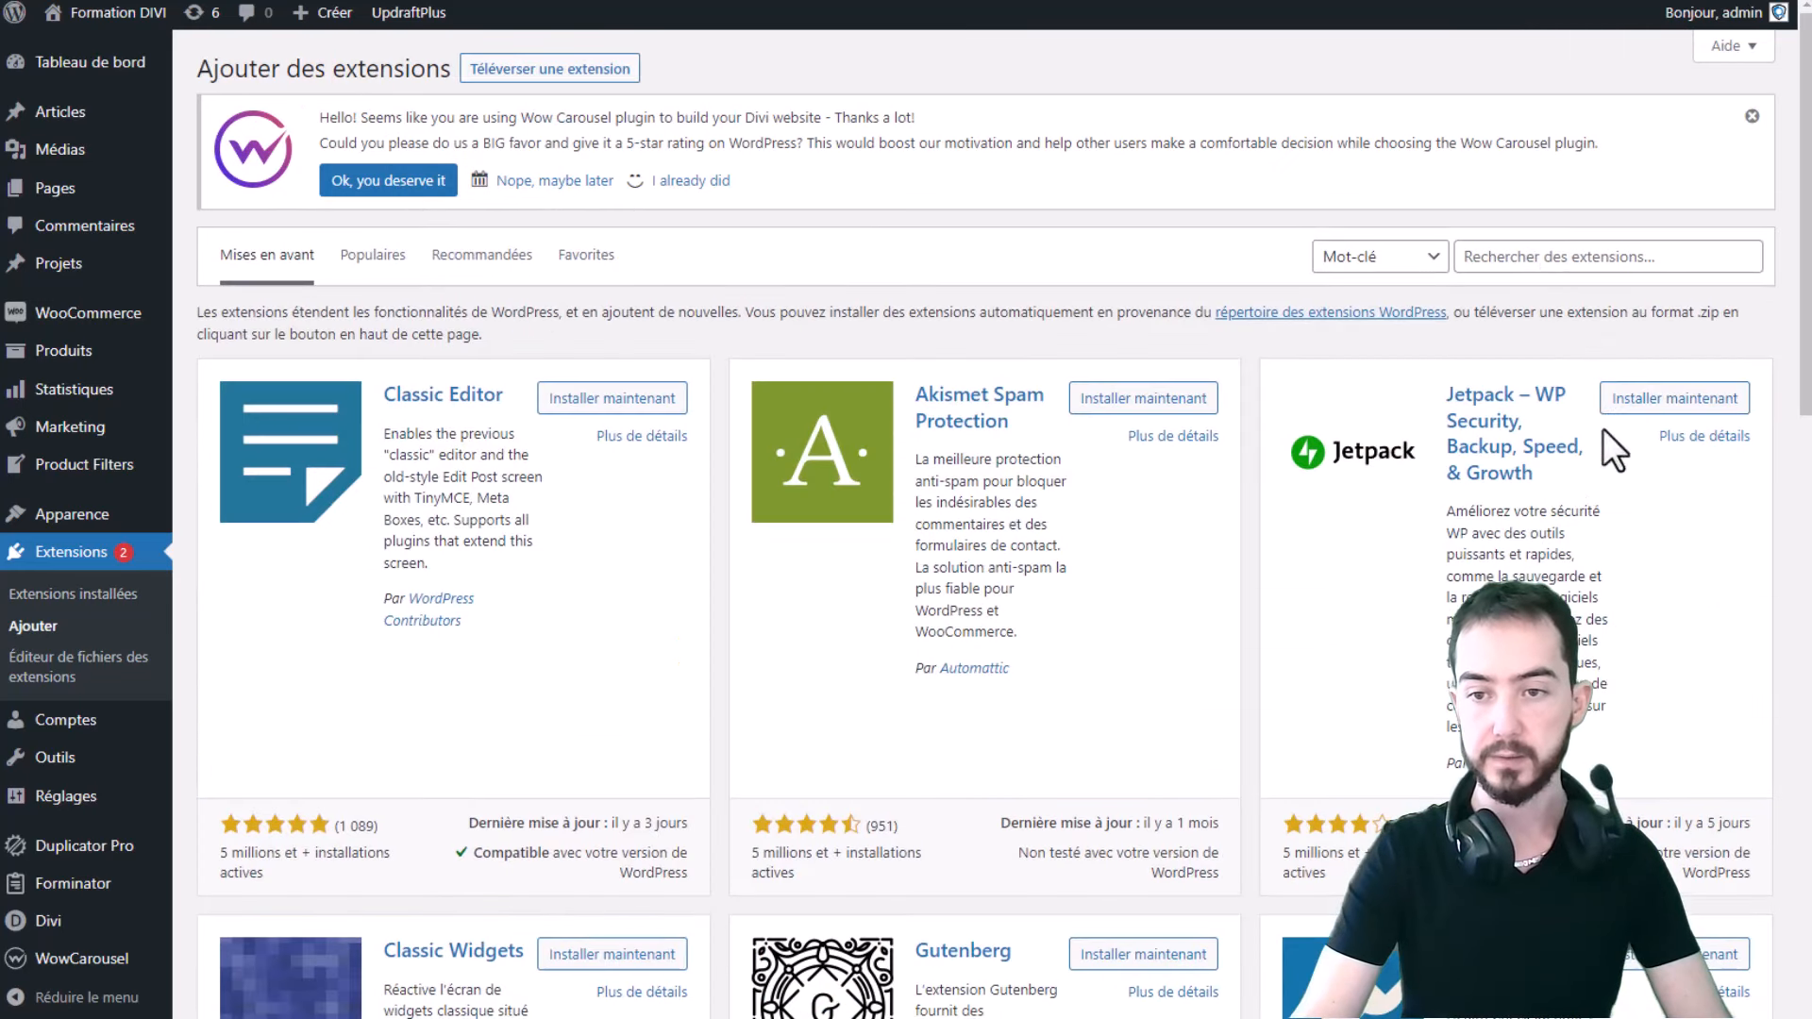
# - Search the plugin directory for 'forminator' and confirm Forminator is listed as active
pyautogui.click(1538, 258)
pyautogui.write('form')
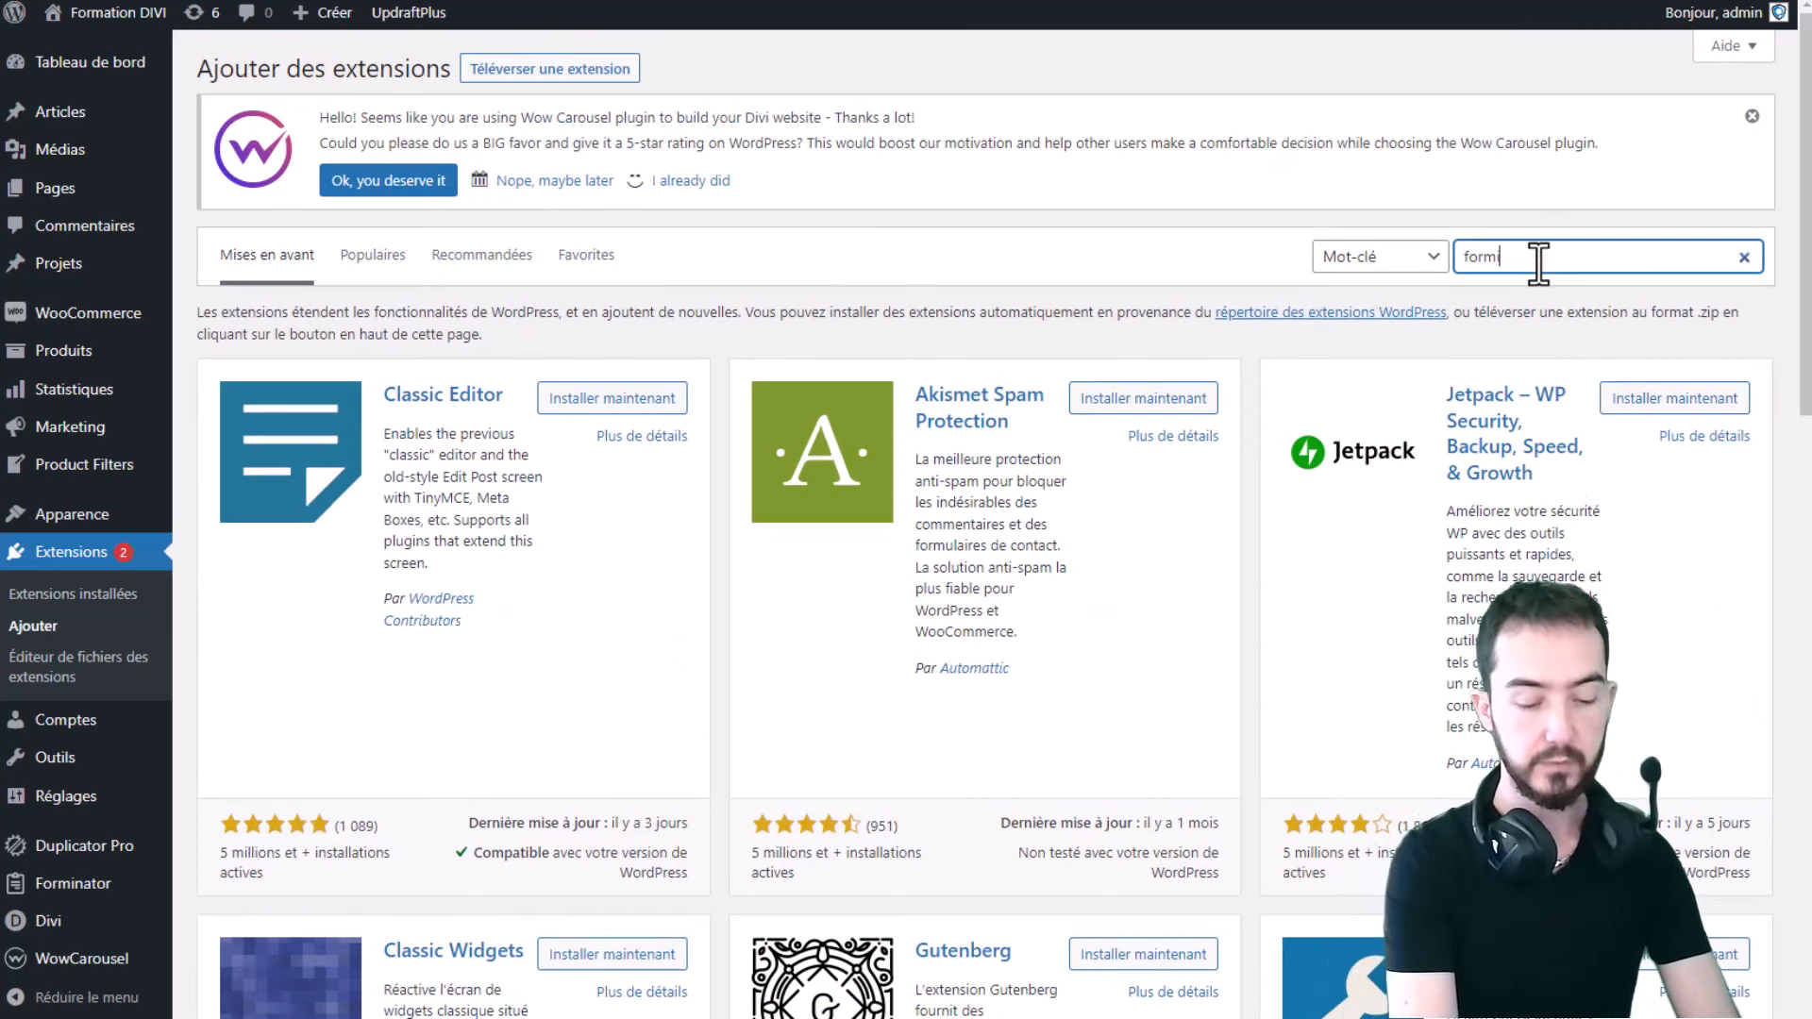
pyautogui.write('inator')
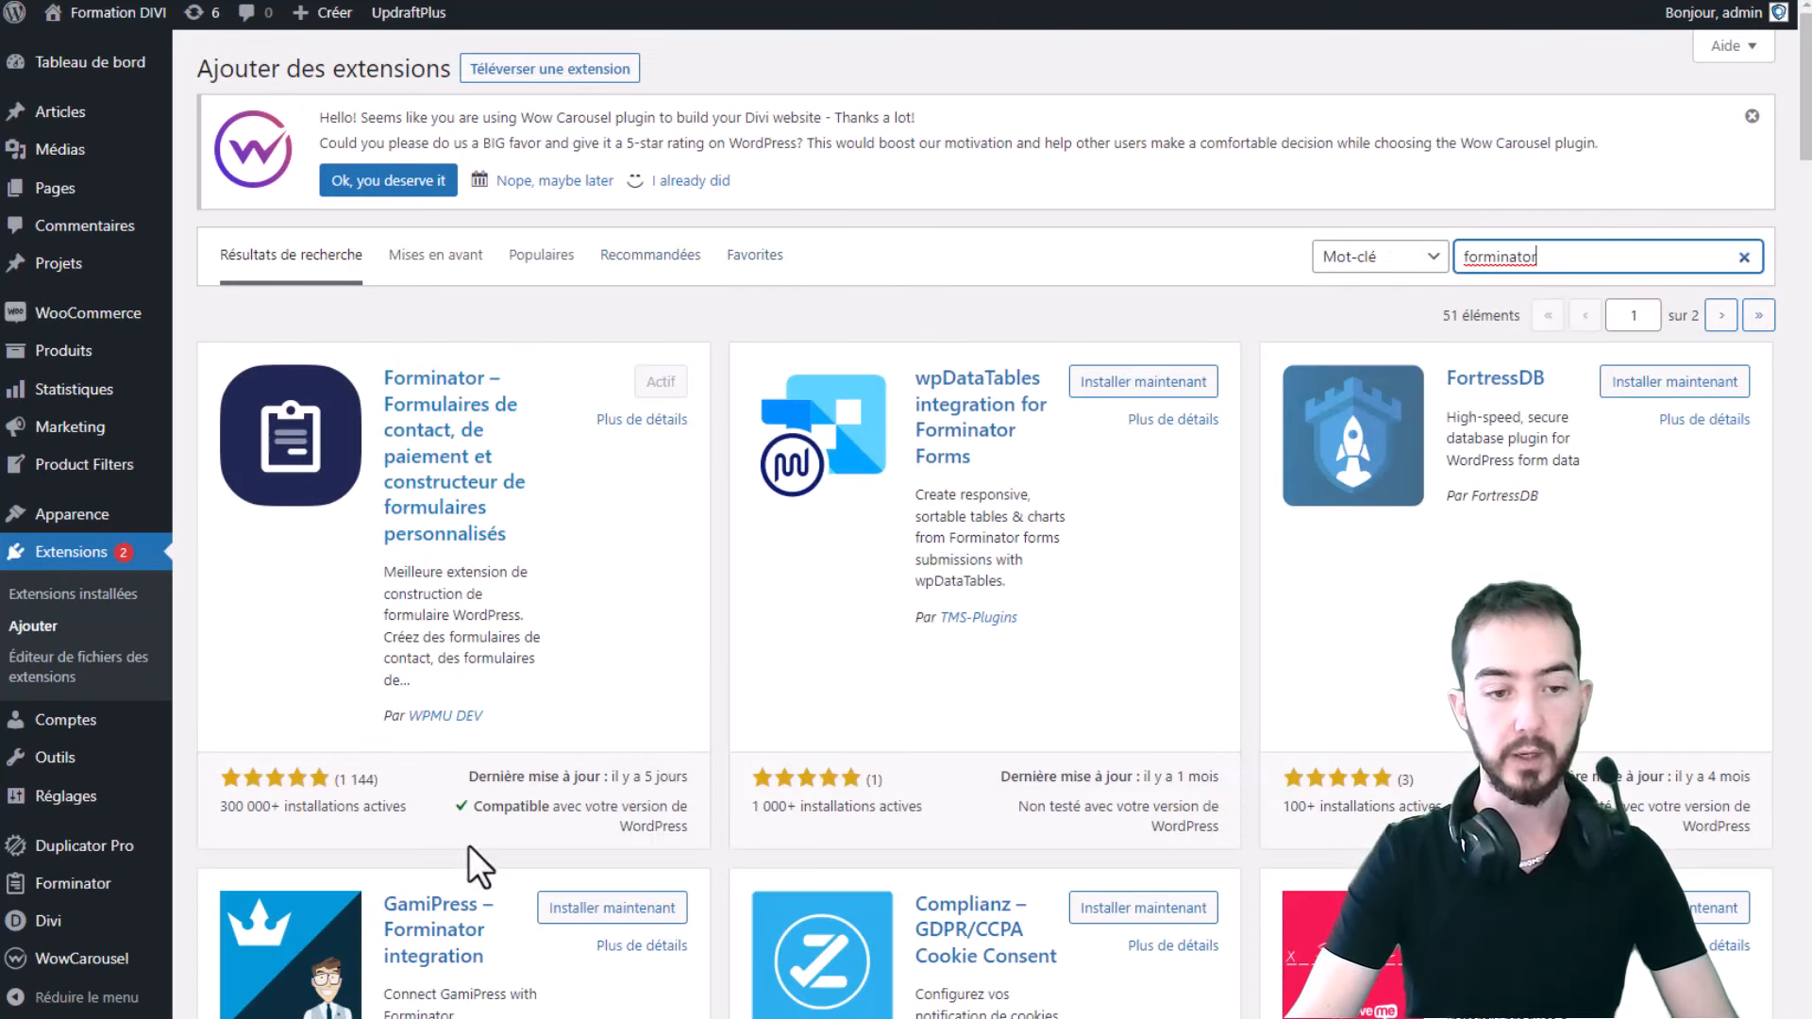
pyautogui.click(491, 721)
pyautogui.click(523, 713)
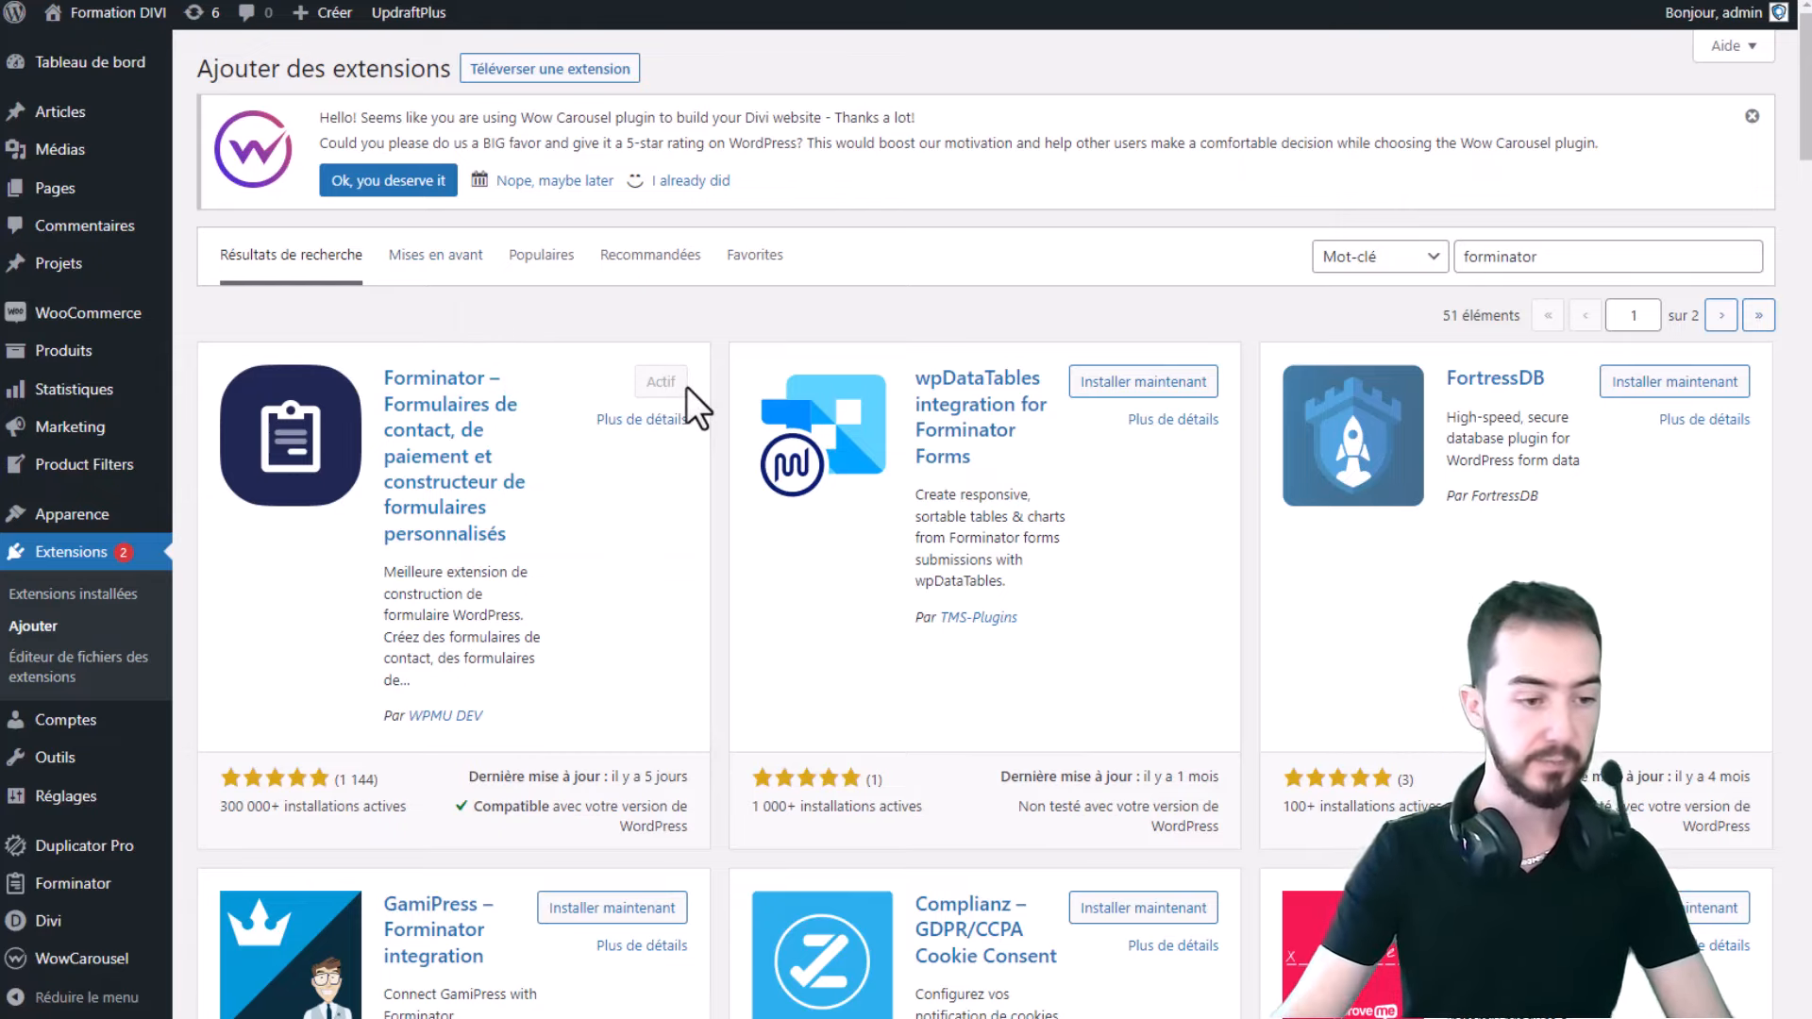
pyautogui.scroll(-1, 113, 868)
# - On the Forminator dashboard, review the Contact form's zero submissions and last-submission info, then start a new form
pyautogui.moveTo(68, 894)
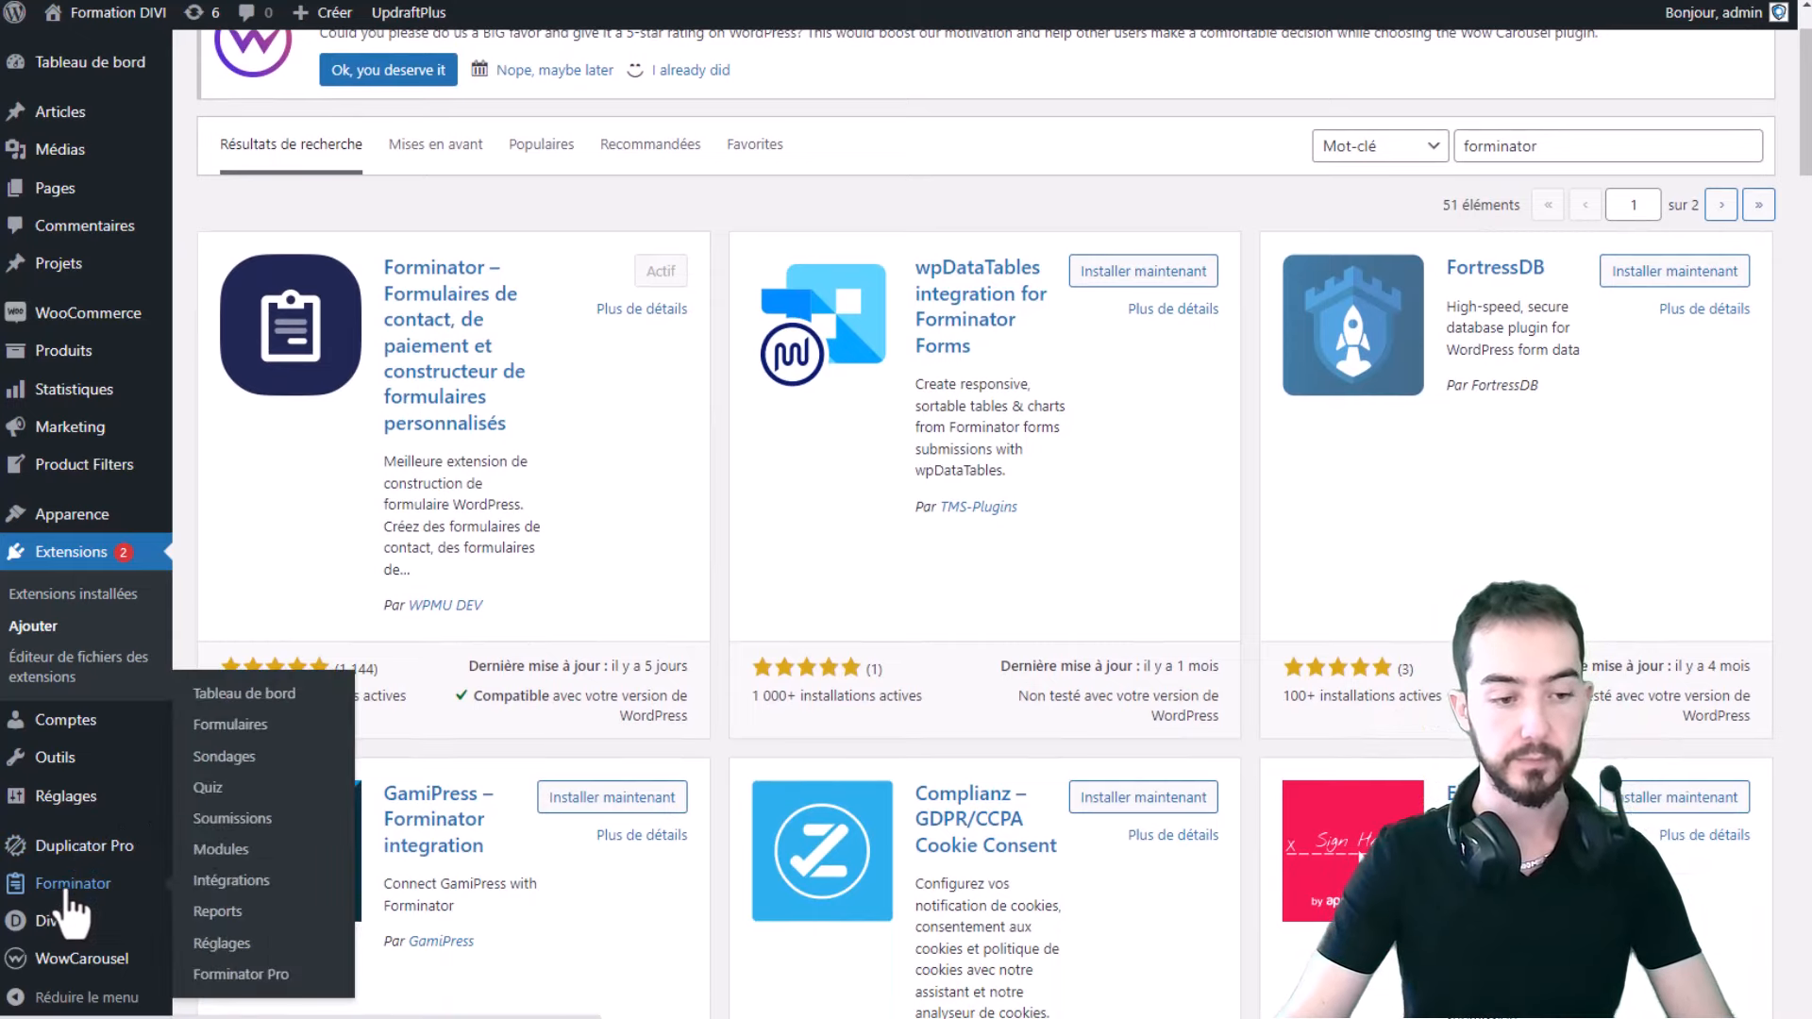
pyautogui.scroll(-6, 930, 432)
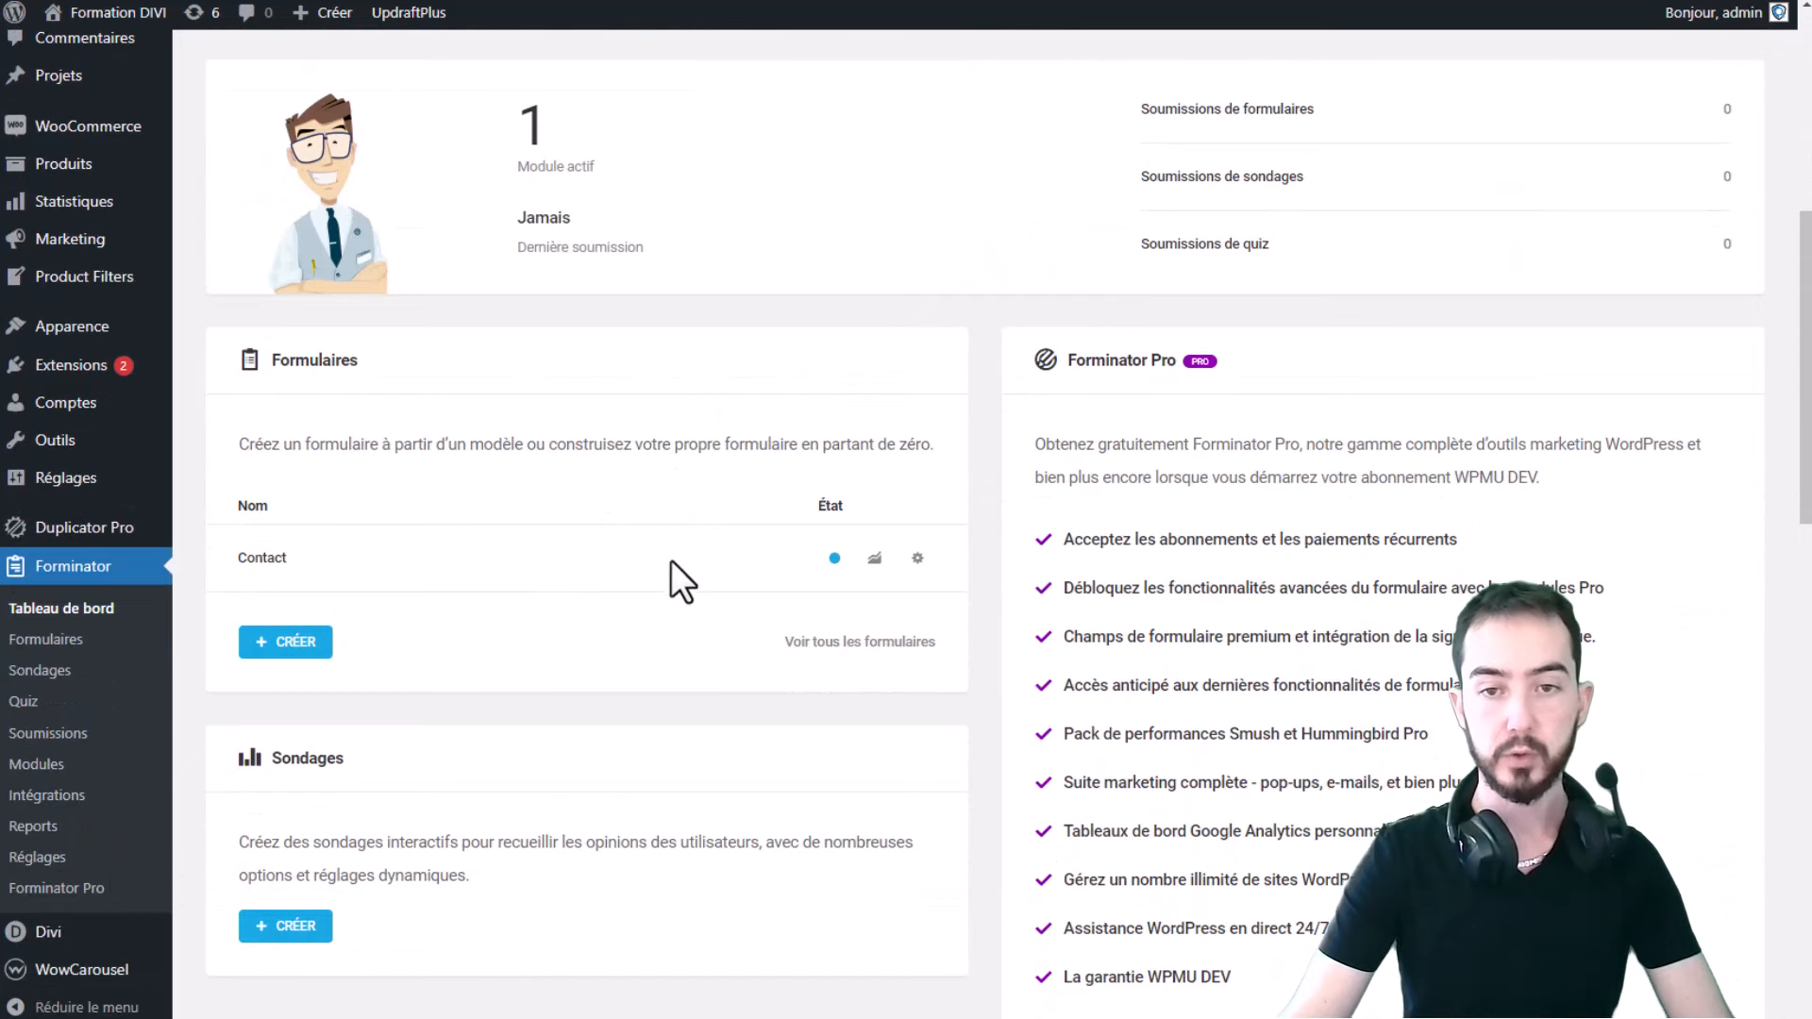
pyautogui.scroll(4, 728, 566)
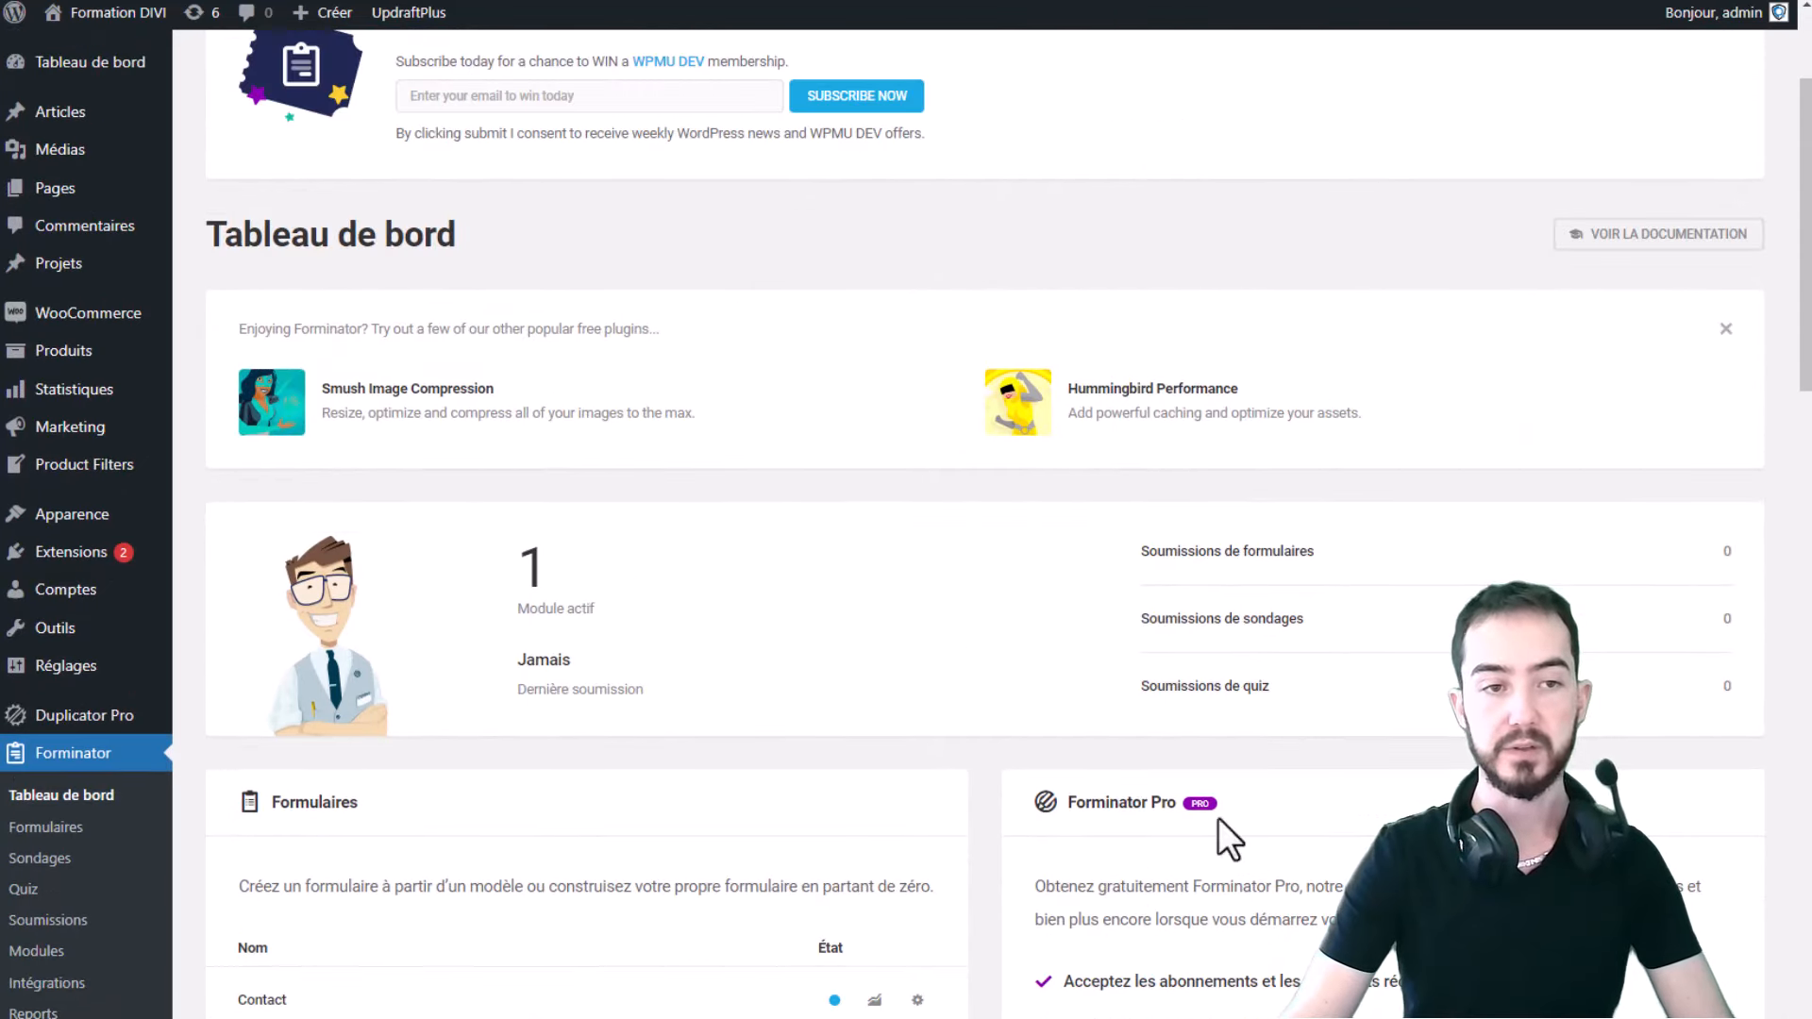
pyautogui.scroll(-1, 1351, 546)
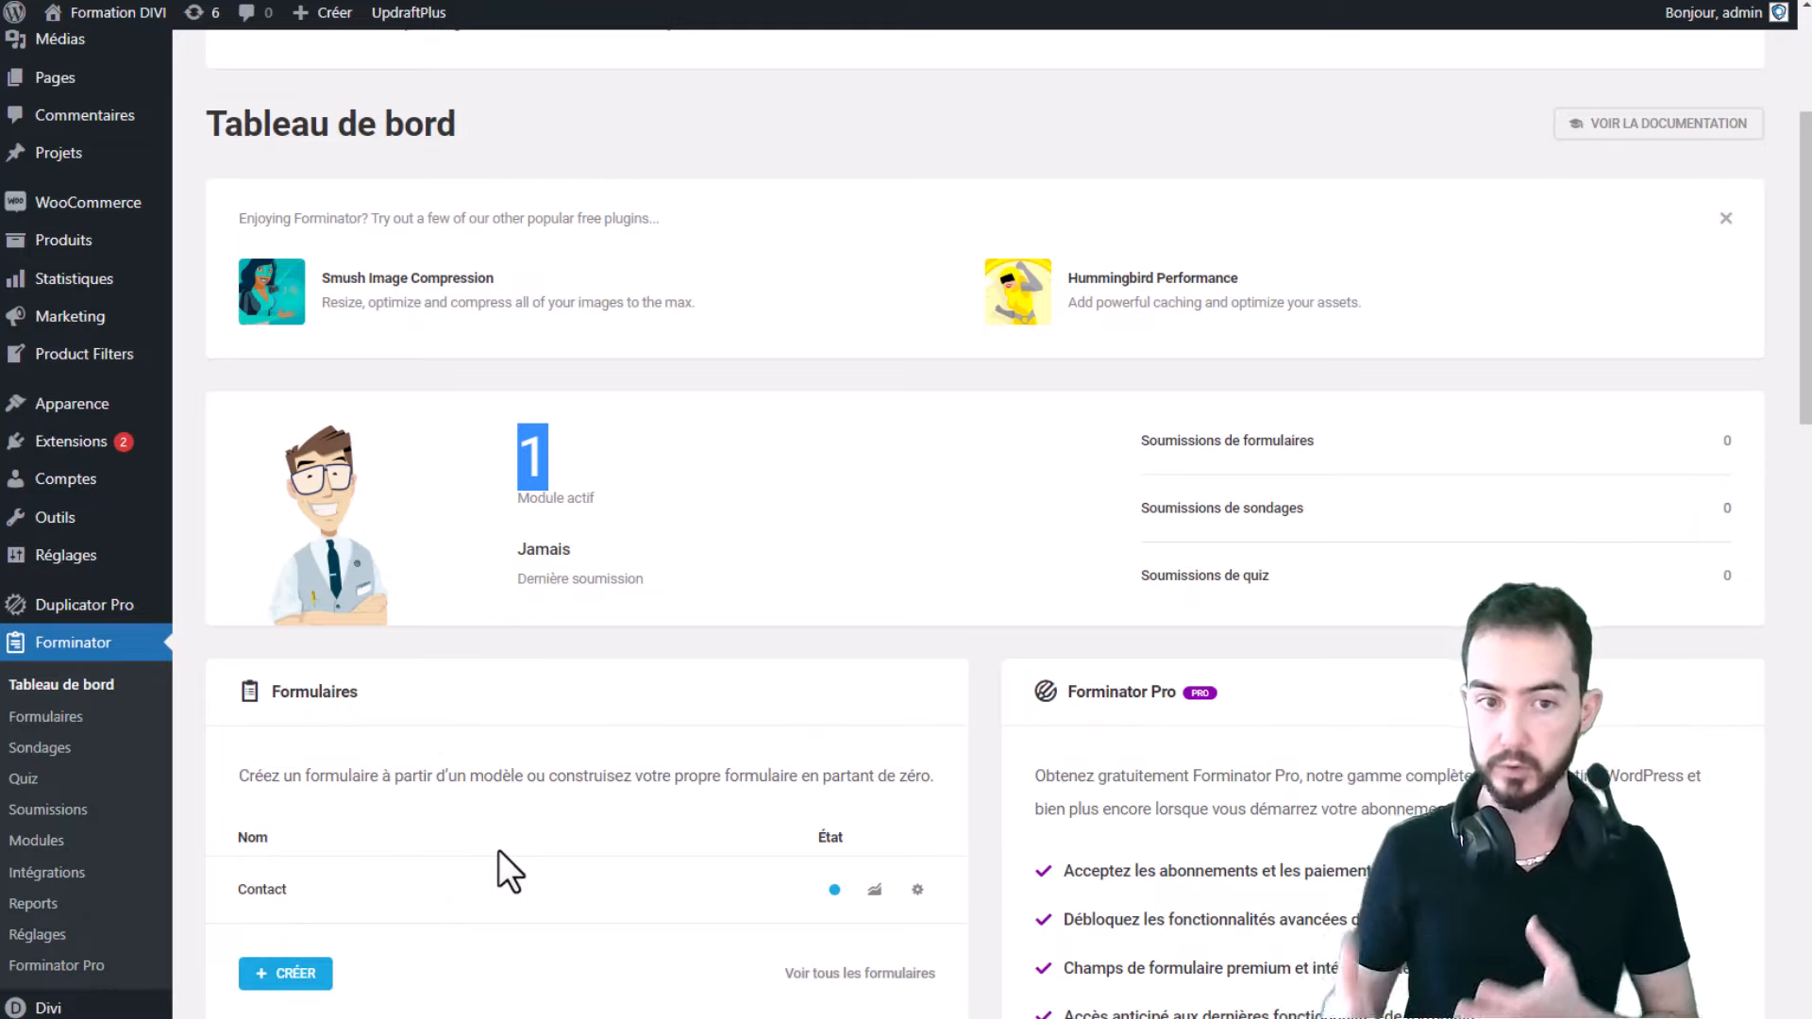
pyautogui.moveTo(679, 576); pyautogui.dragTo(506, 569)
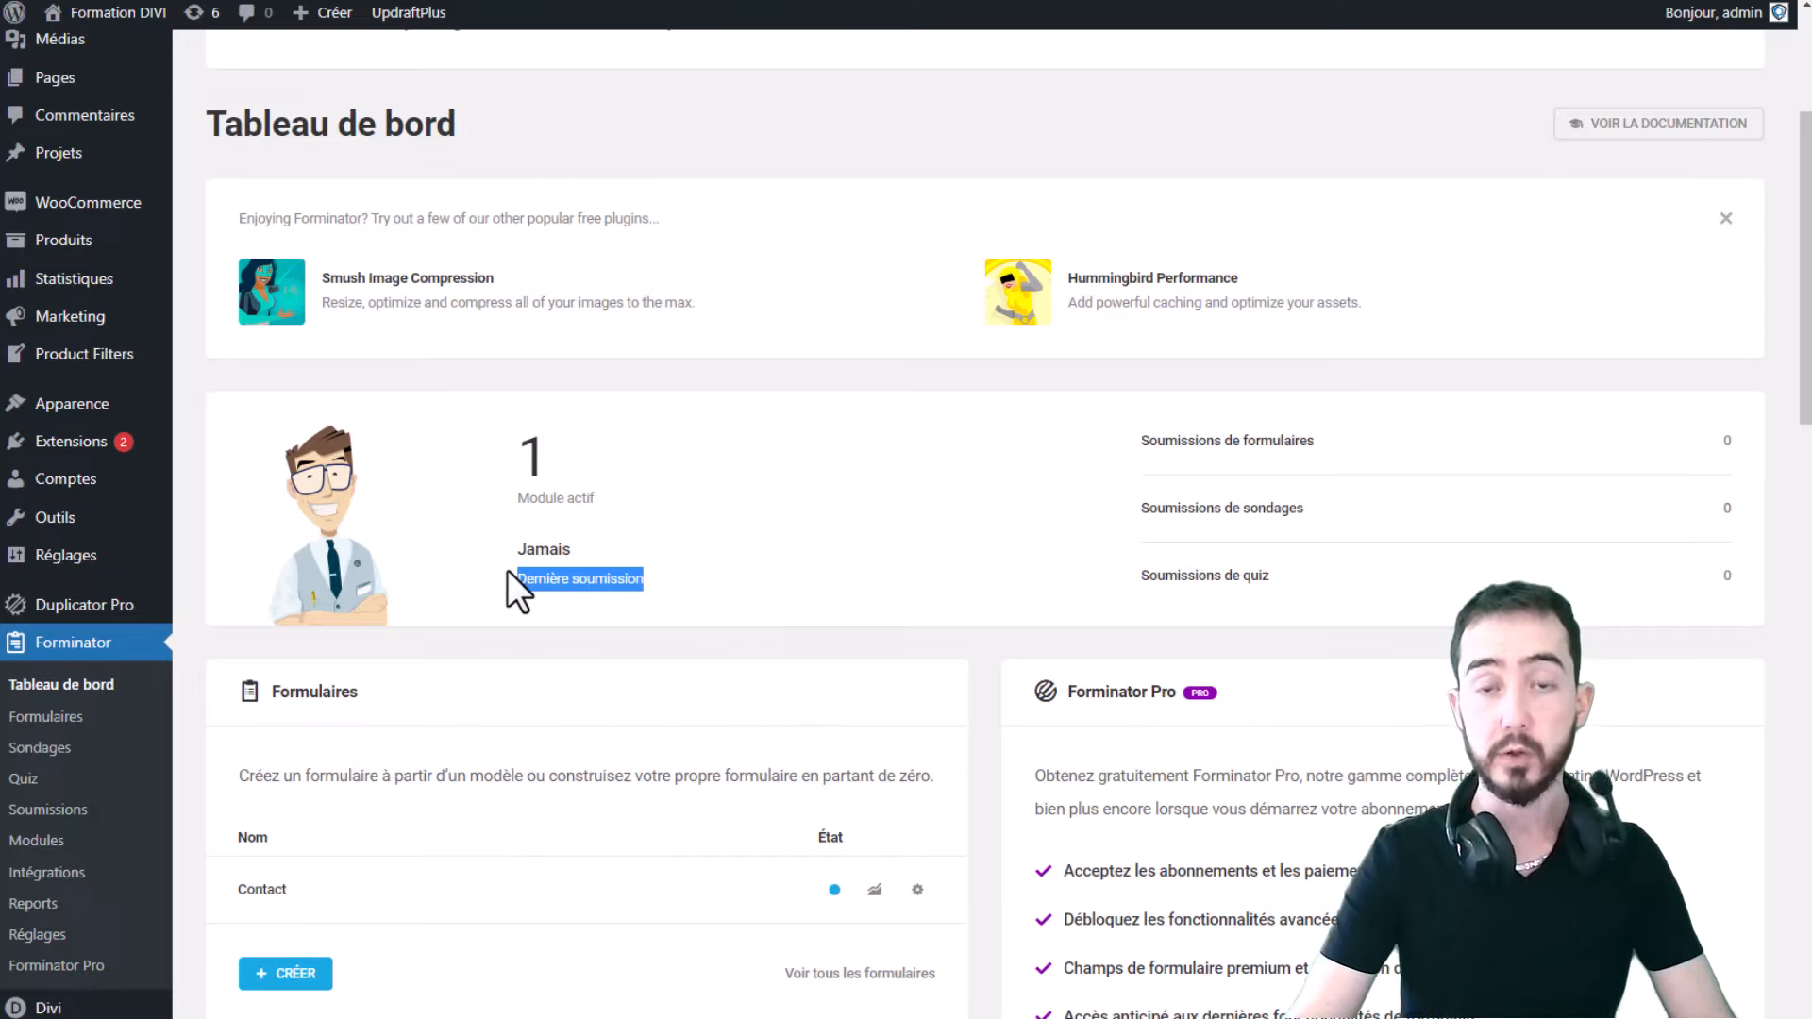
pyautogui.click(627, 566)
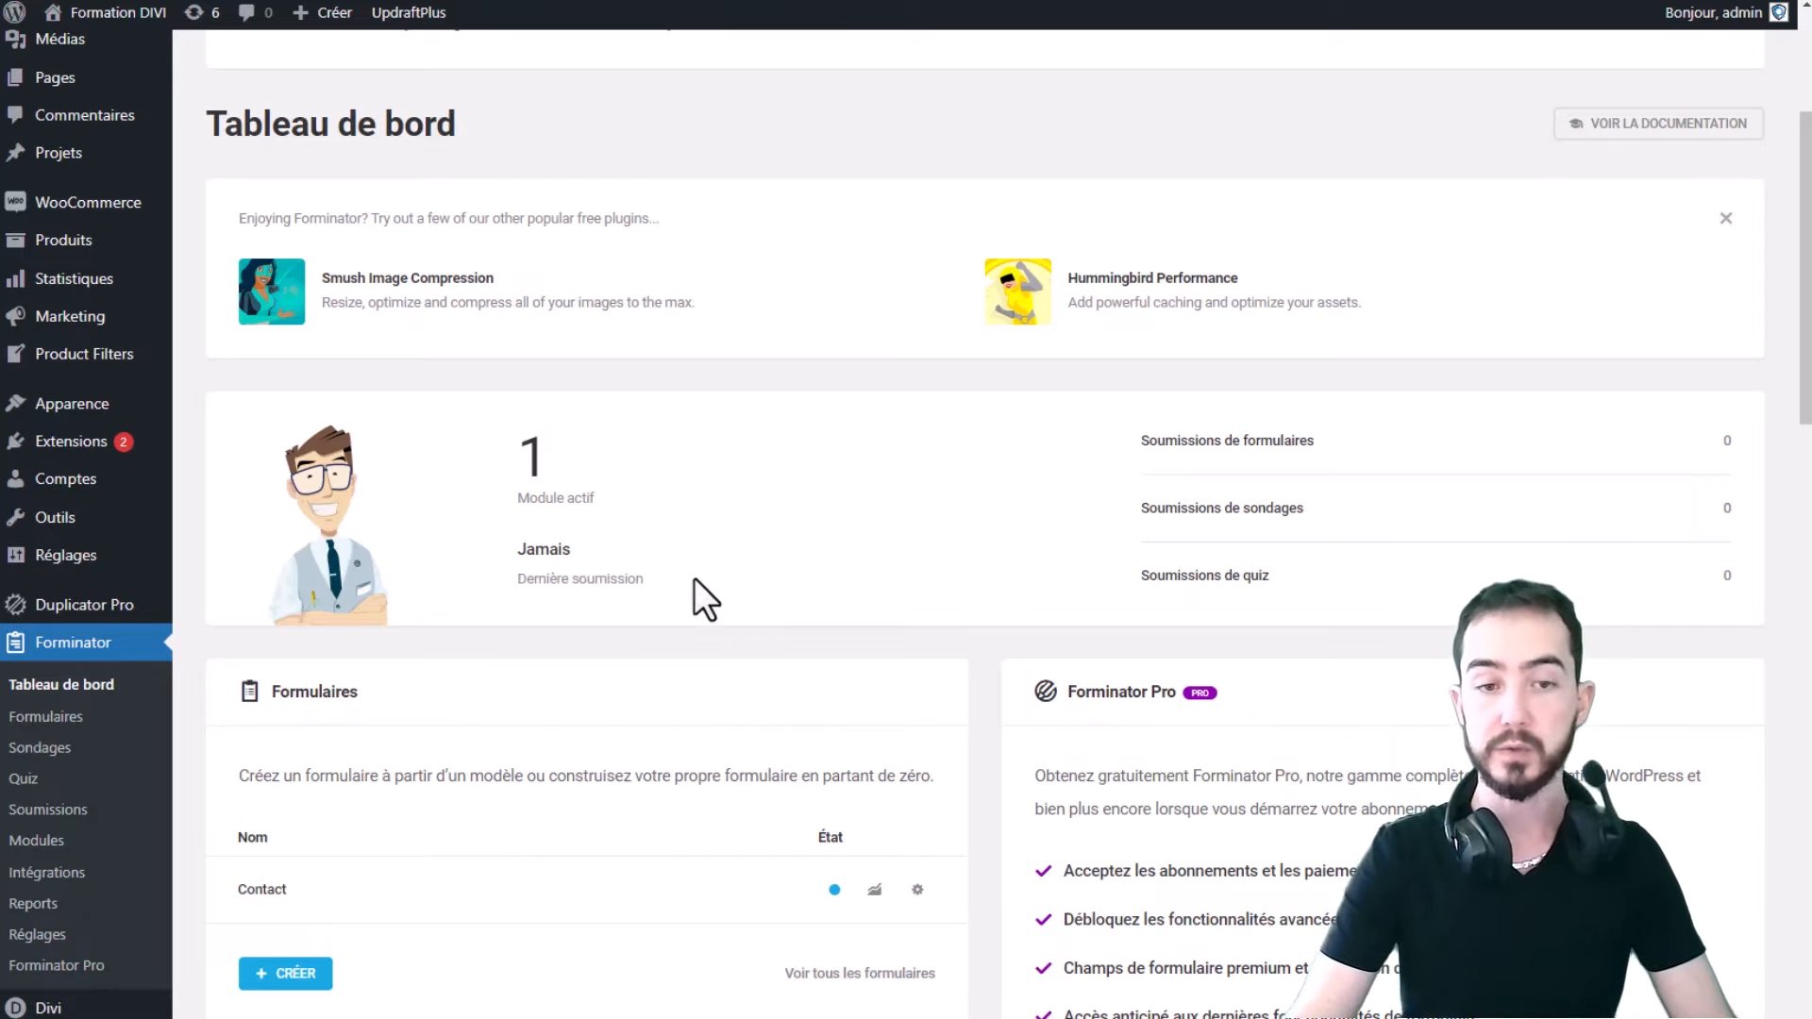
pyautogui.moveTo(693, 577); pyautogui.dragTo(516, 580)
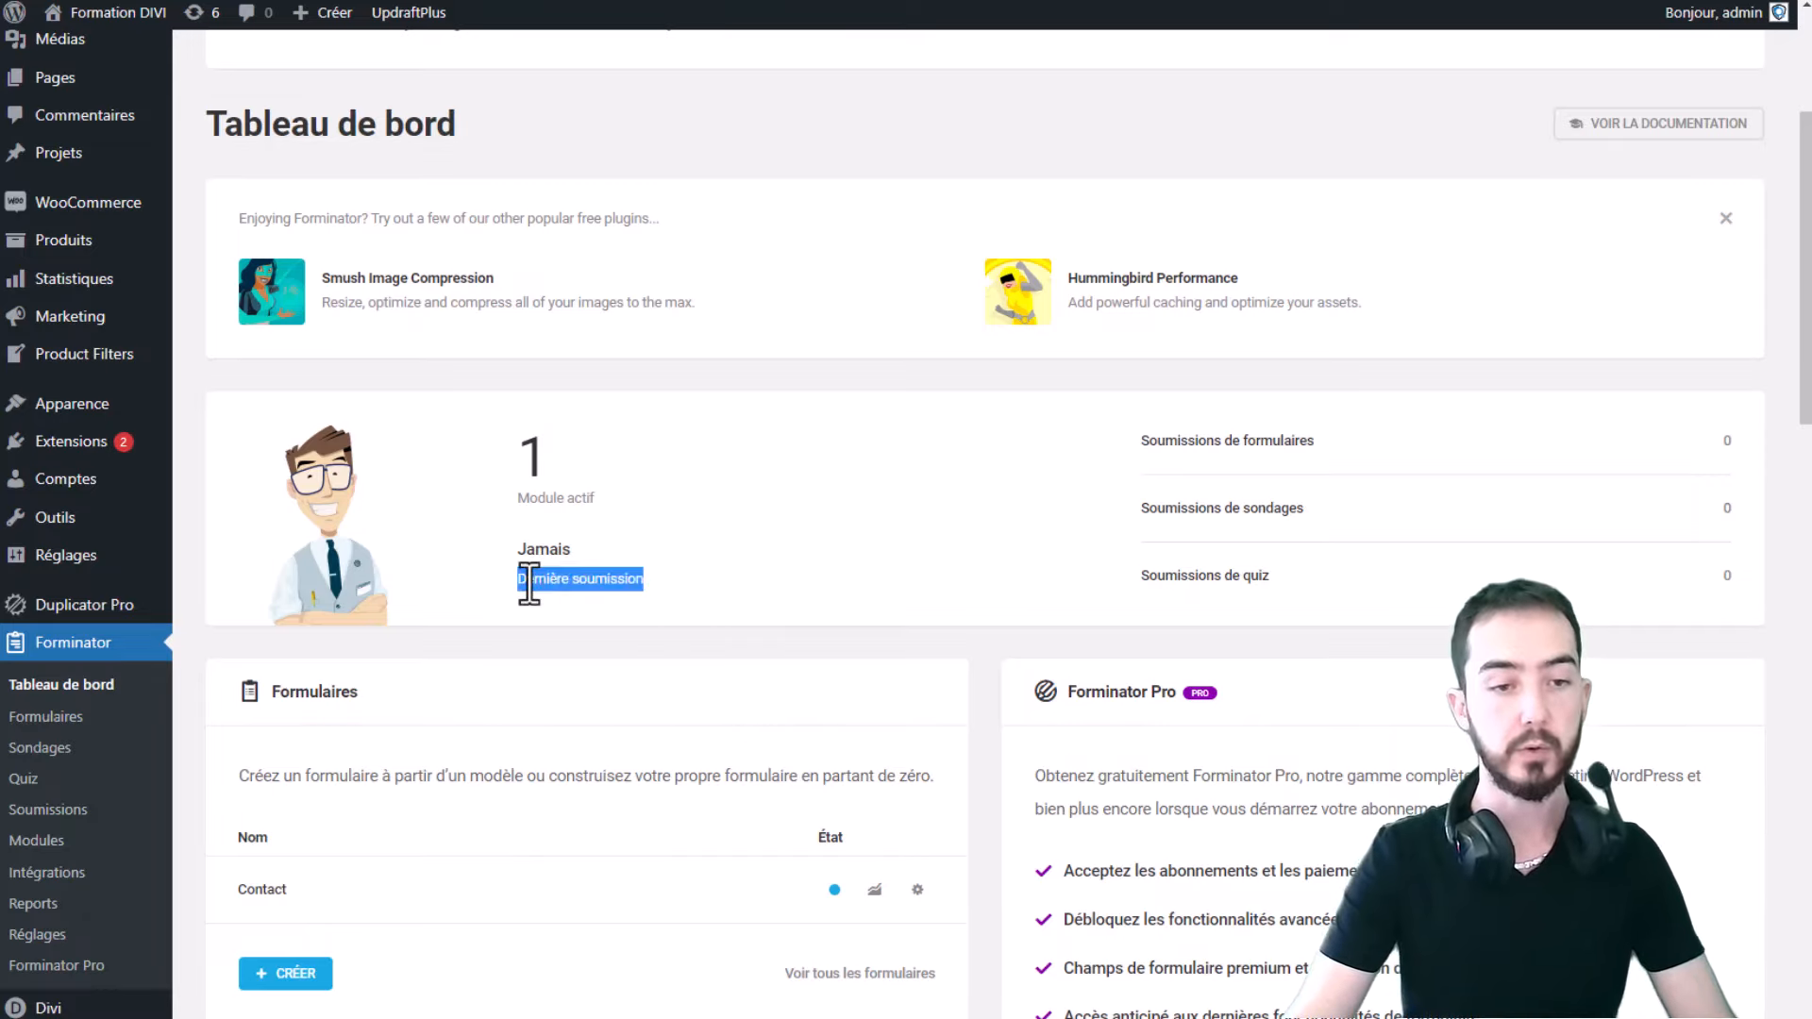
pyautogui.click(651, 582)
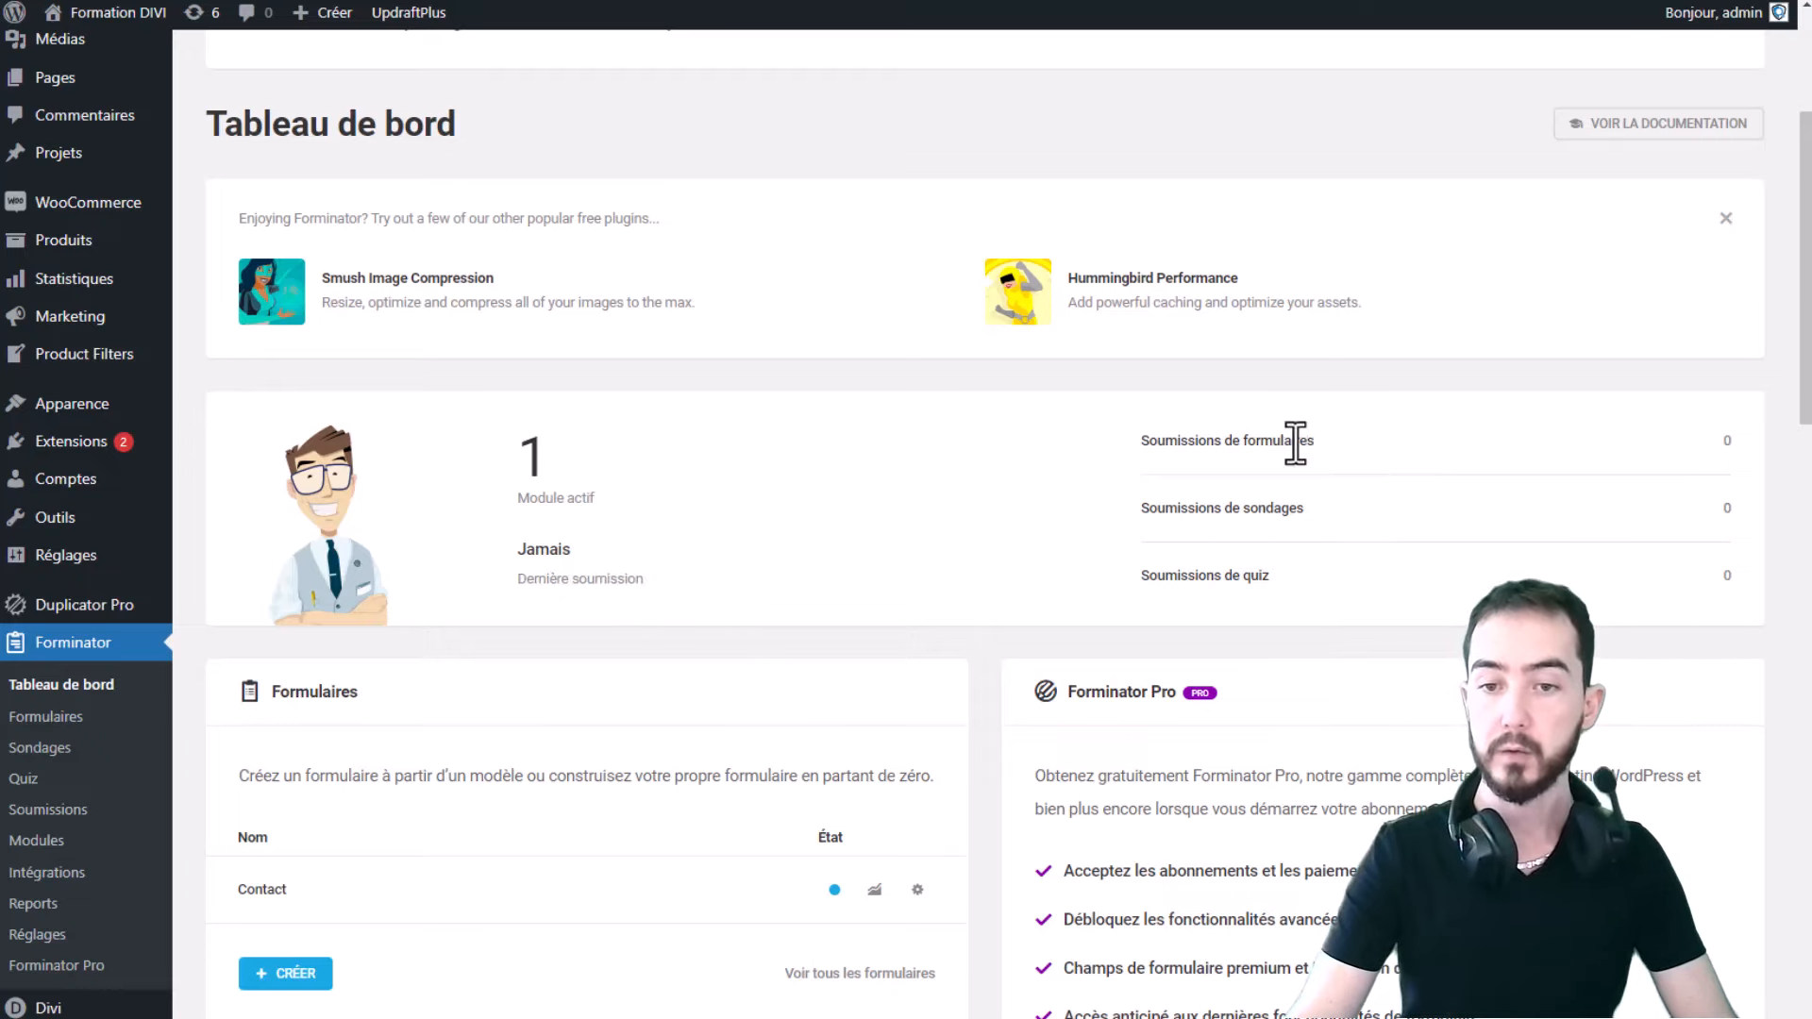
pyautogui.moveTo(1723, 445); pyautogui.dragTo(1200, 534)
pyautogui.scroll(-5, 1217, 528)
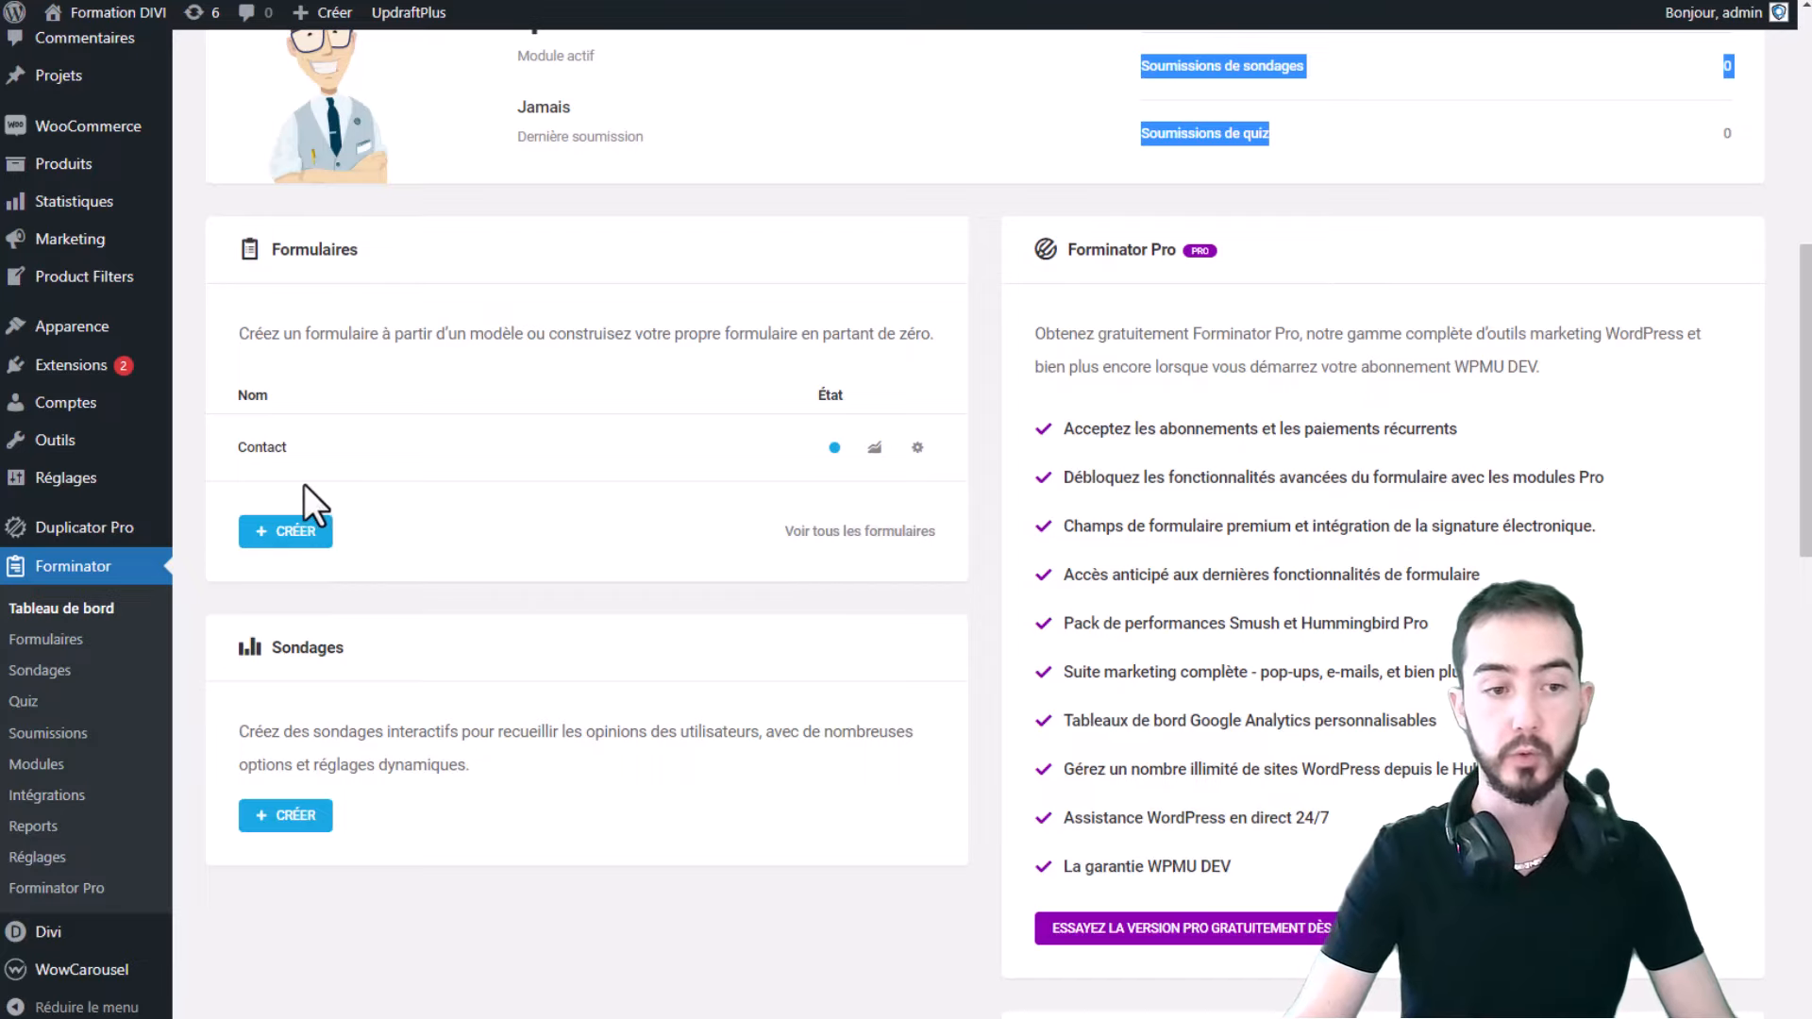
pyautogui.click(285, 534)
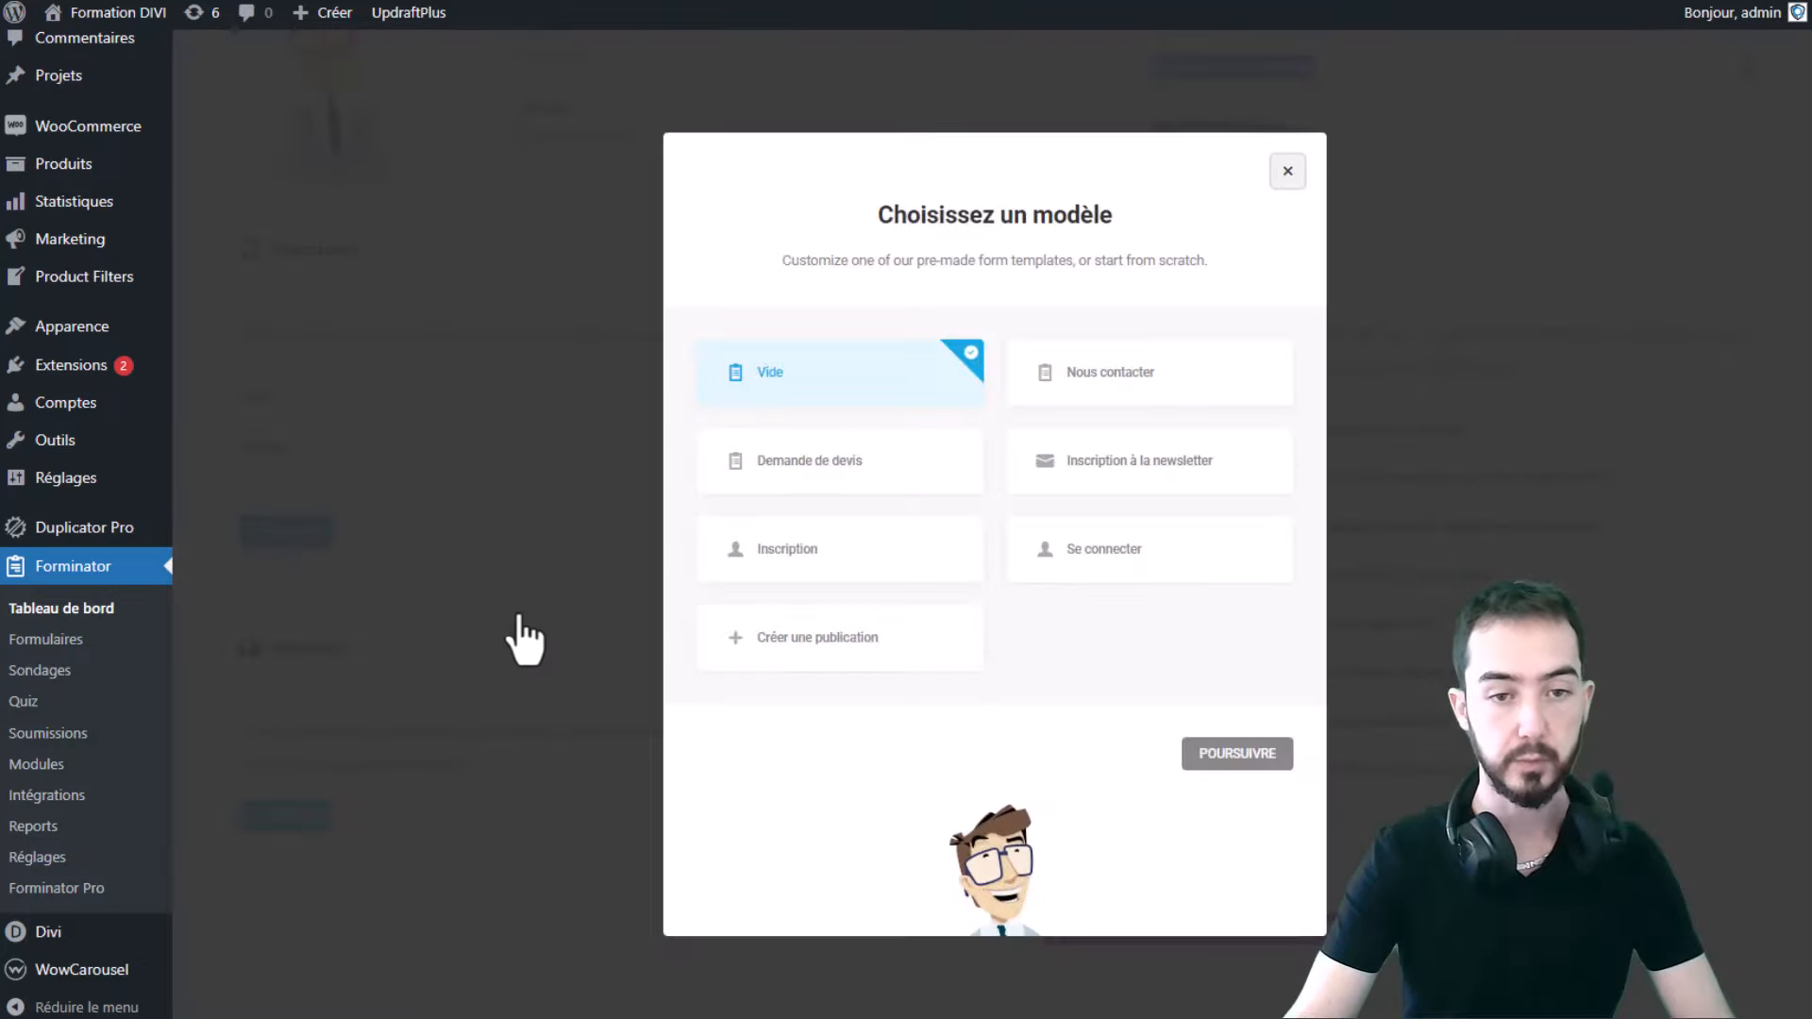
# - Browse the form templates: Demande de devis, Inscription à la newsletter, Inscription, Se connecter, Vide and others
pyautogui.click(1100, 380)
pyautogui.click(918, 467)
pyautogui.click(1066, 477)
pyautogui.click(854, 561)
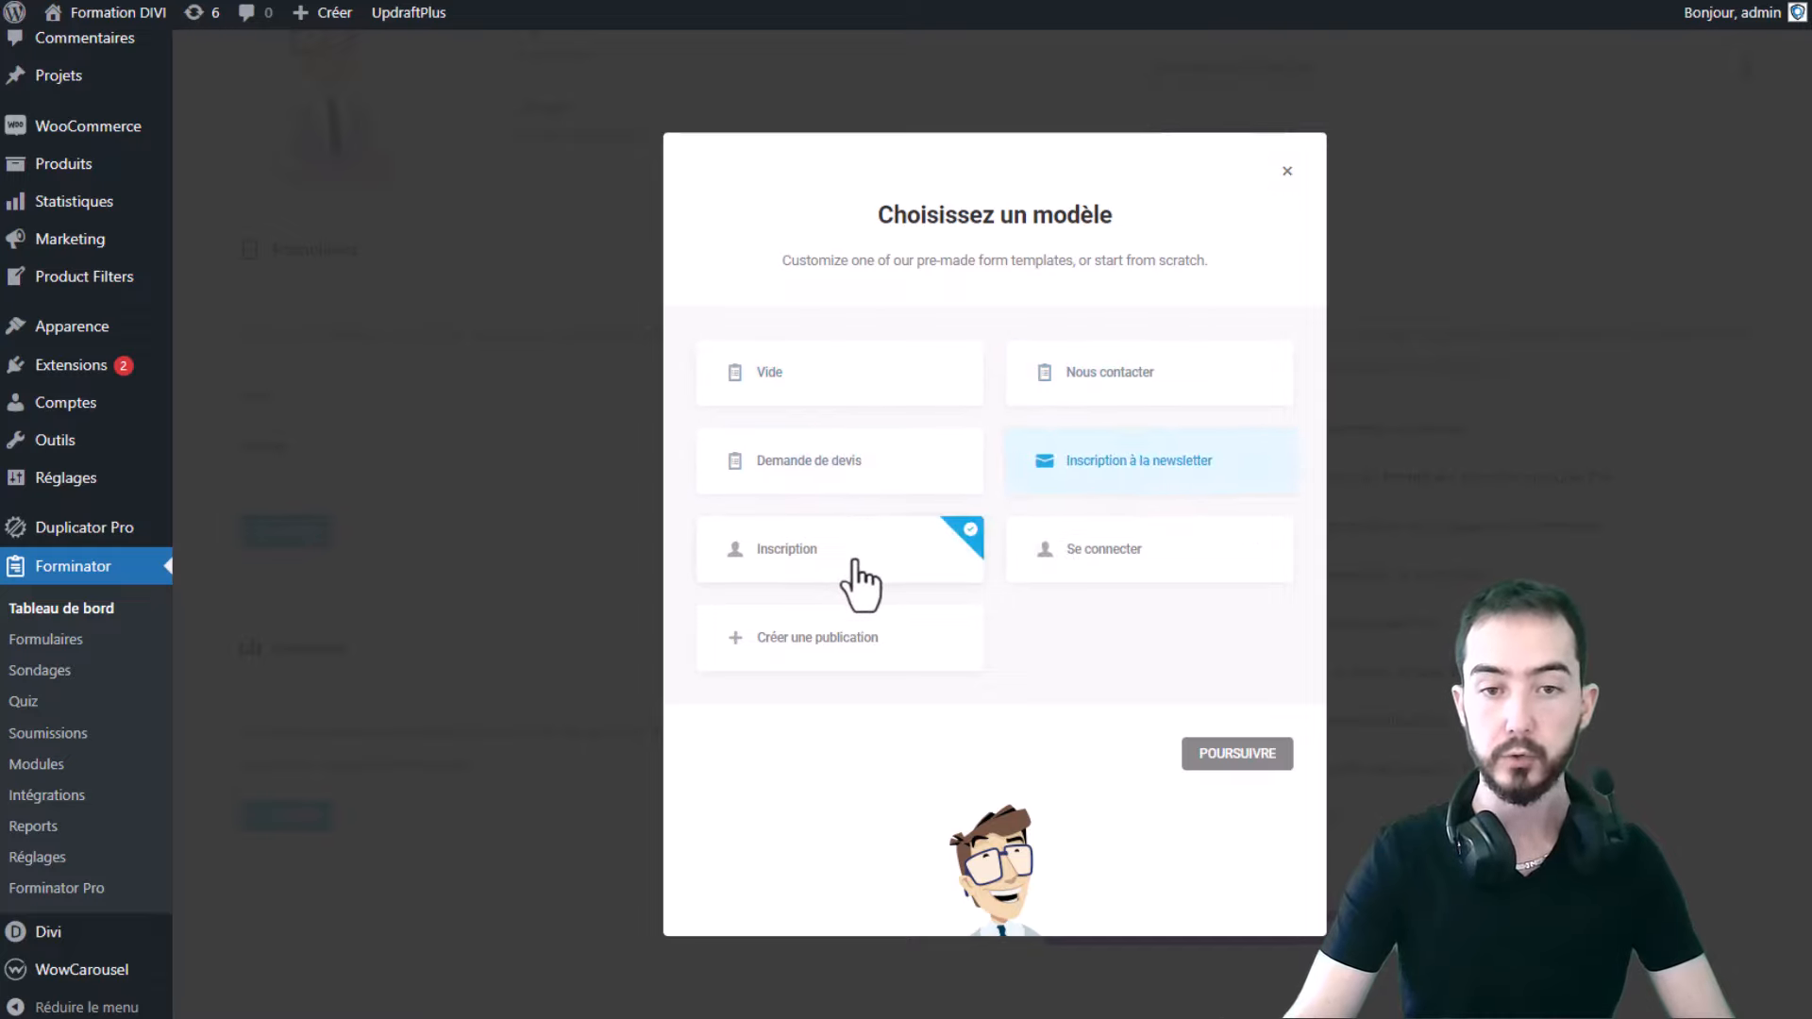
pyautogui.click(1109, 576)
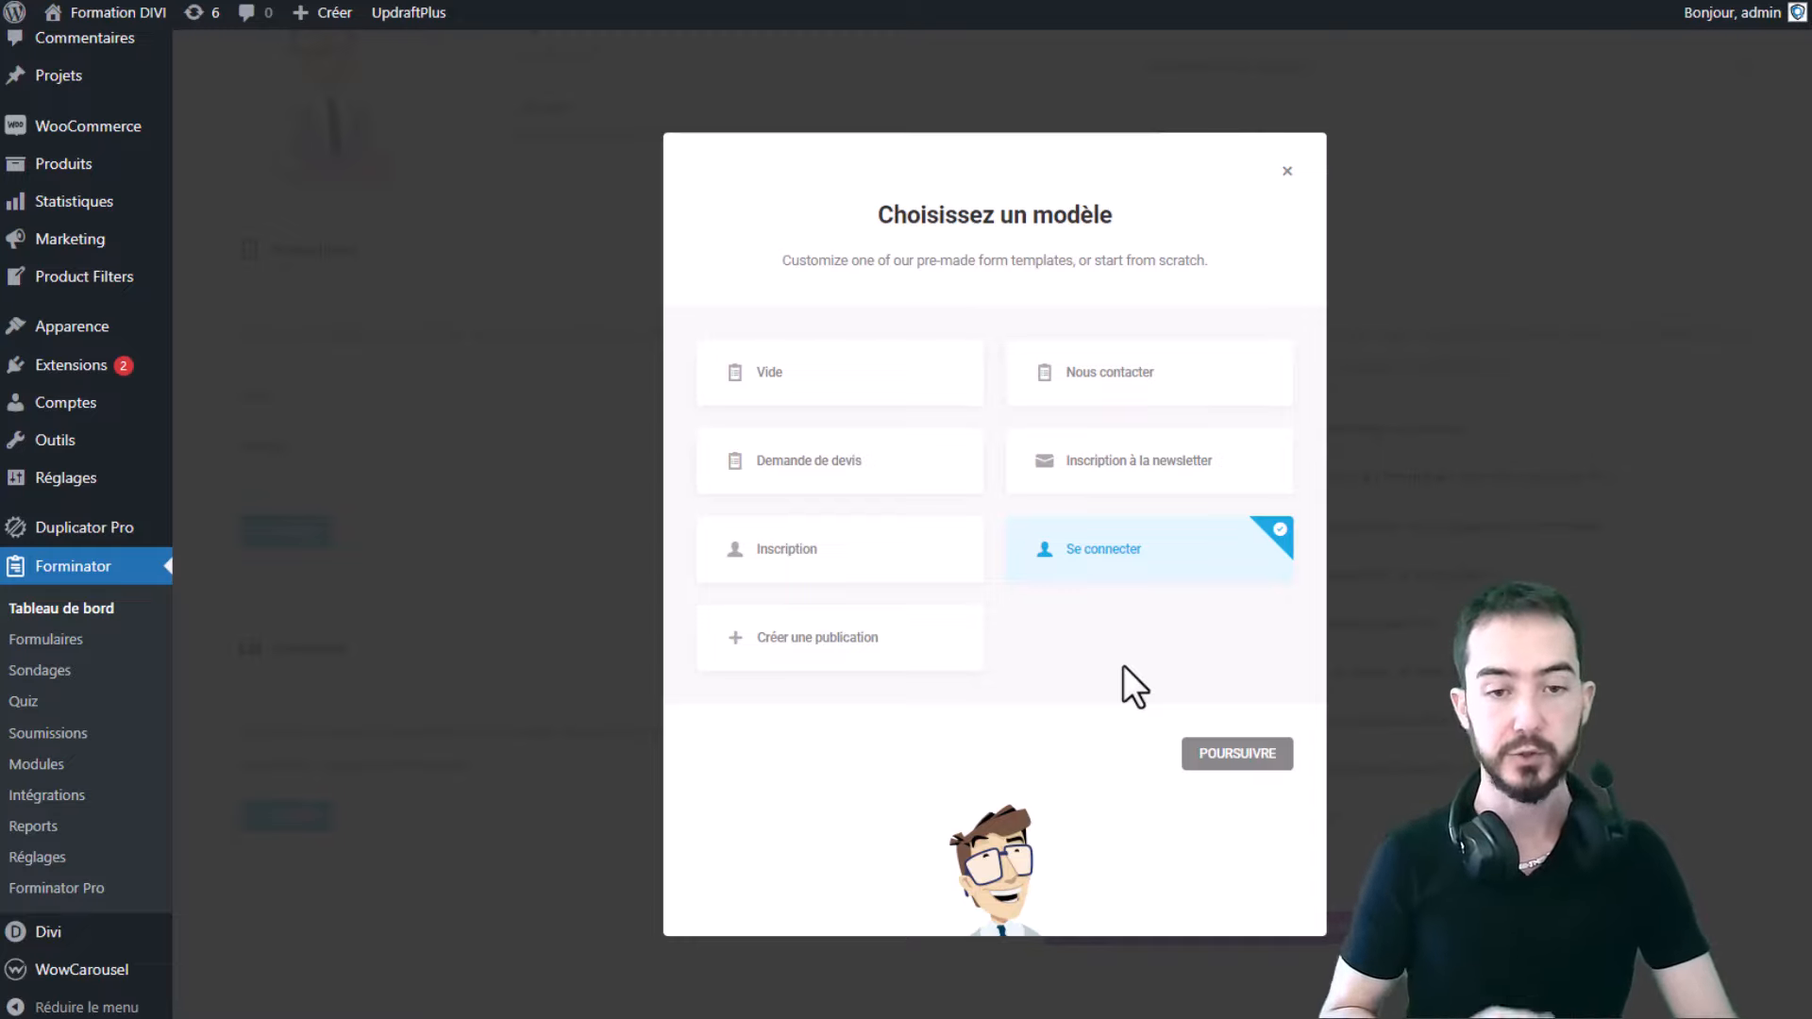
pyautogui.click(1201, 479)
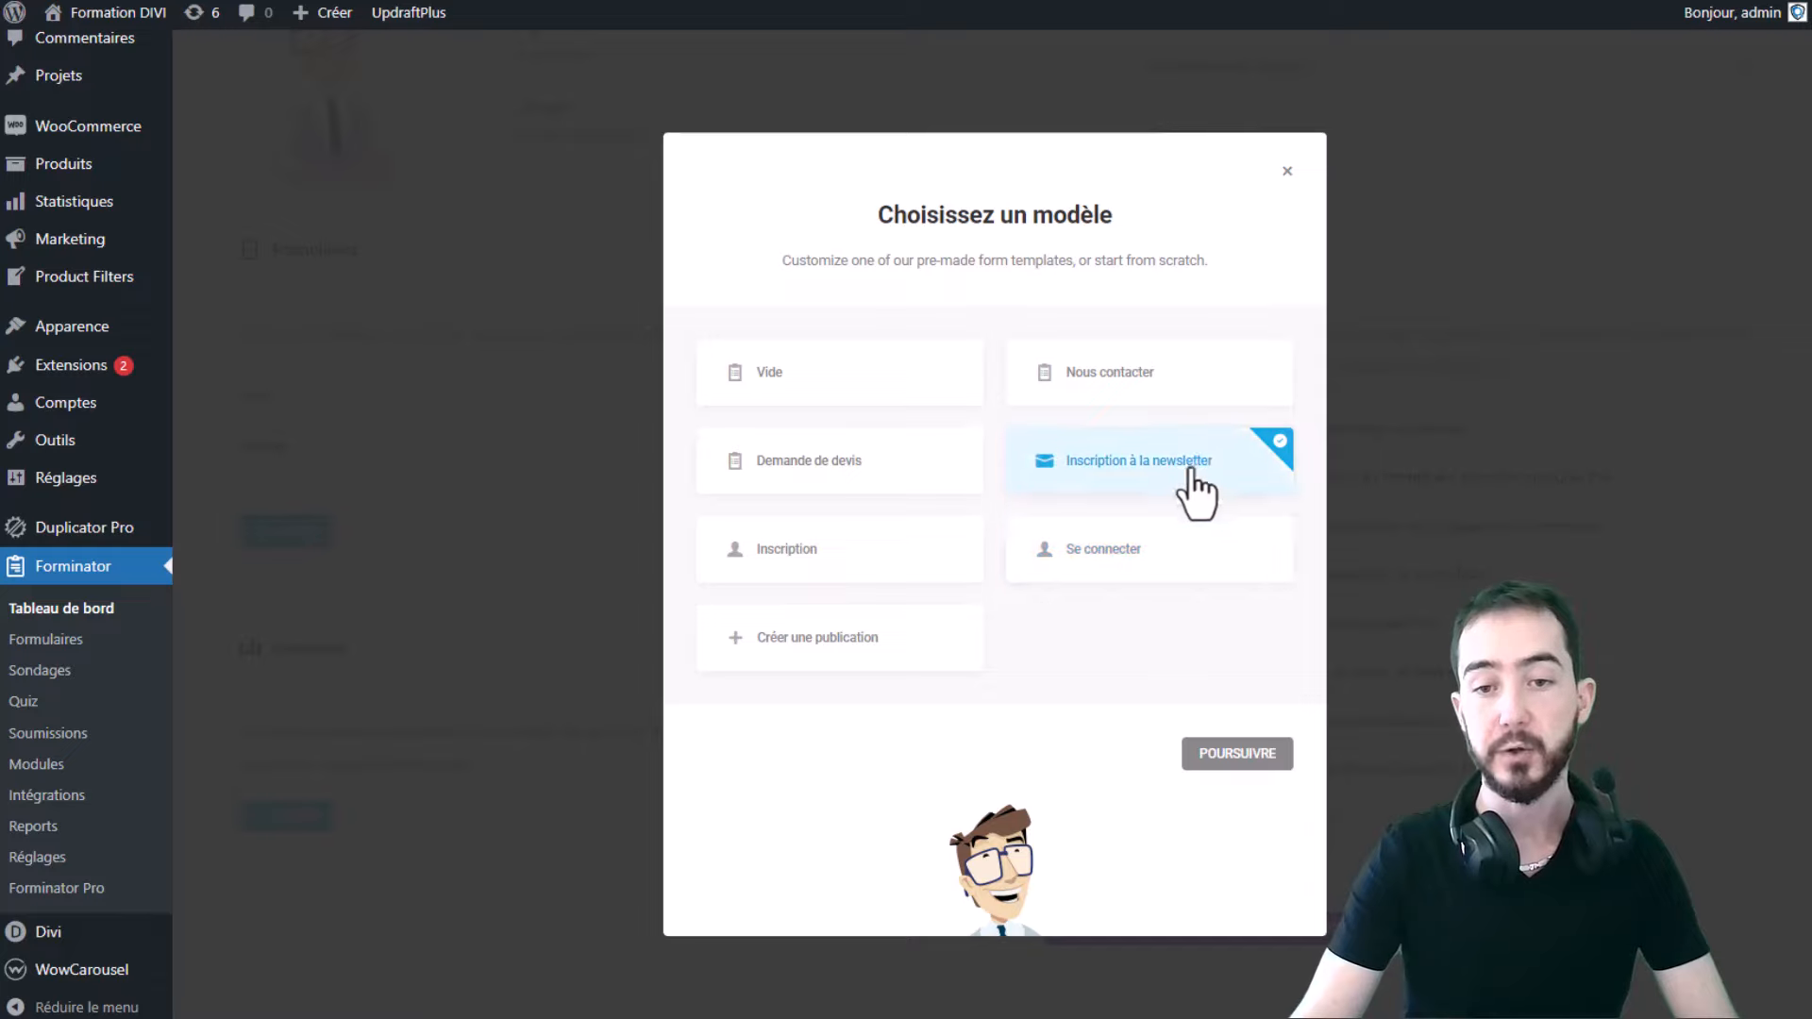
pyautogui.click(1057, 566)
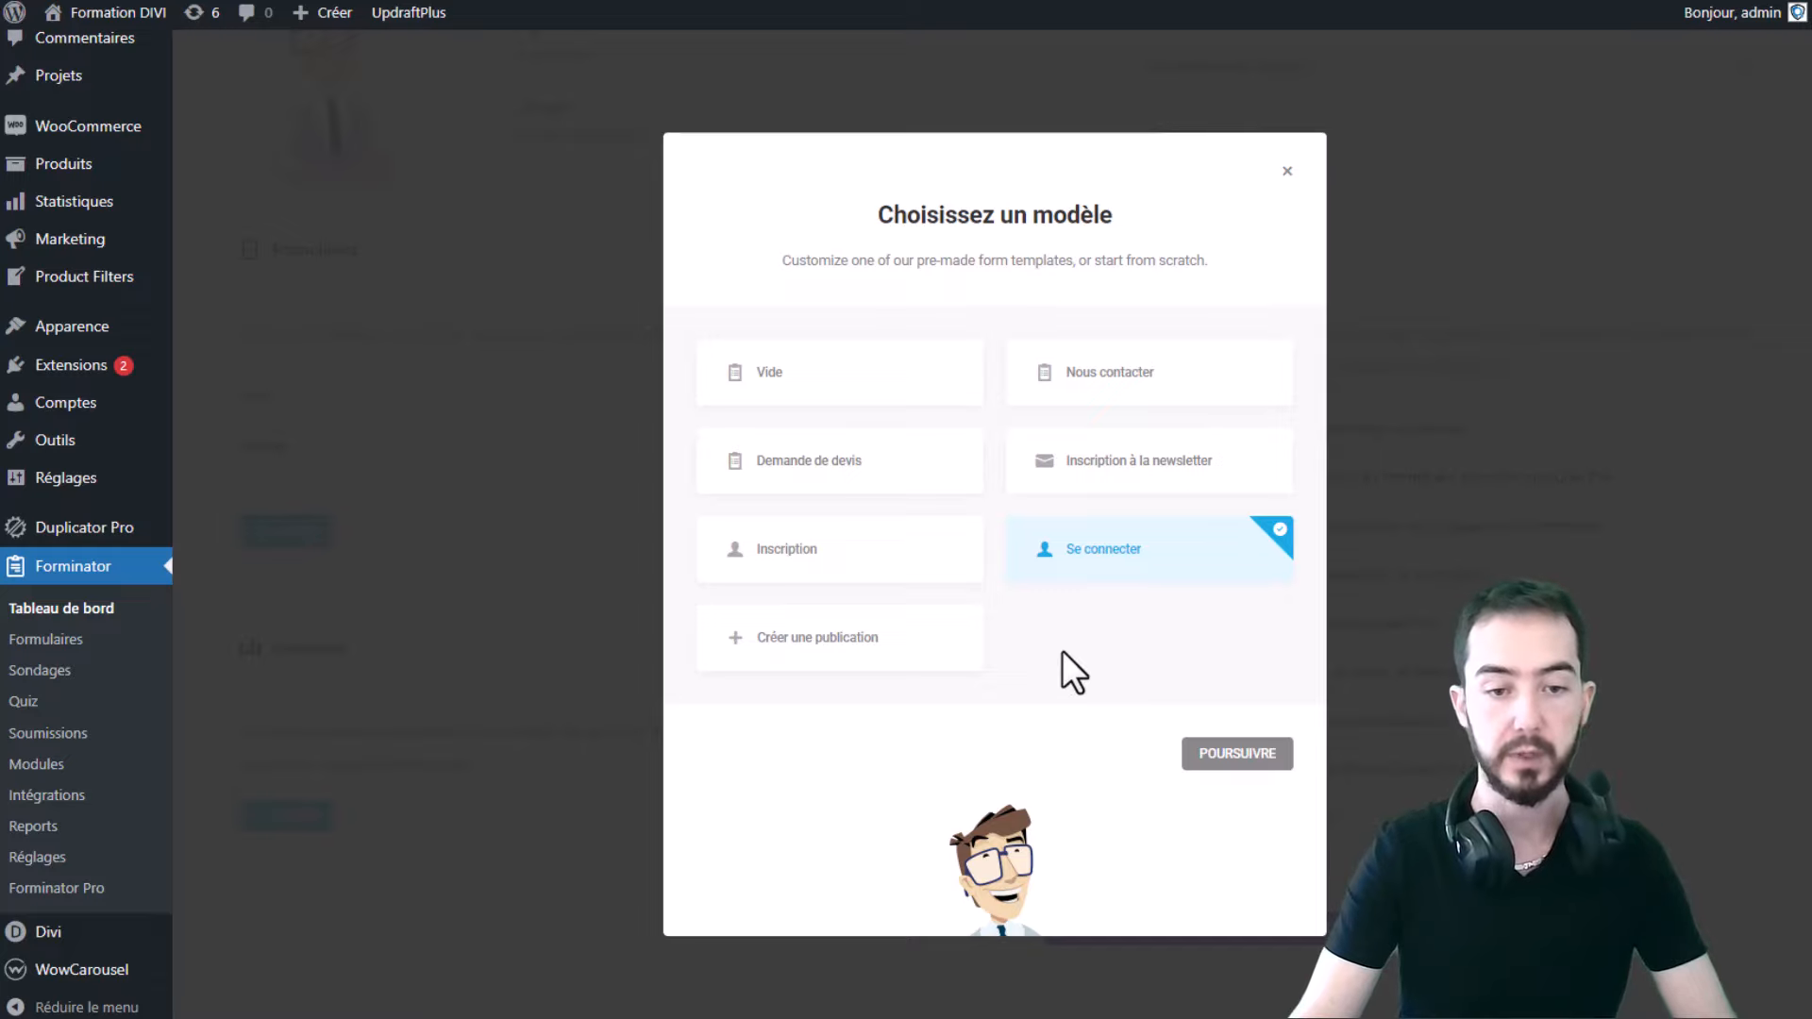
pyautogui.click(930, 376)
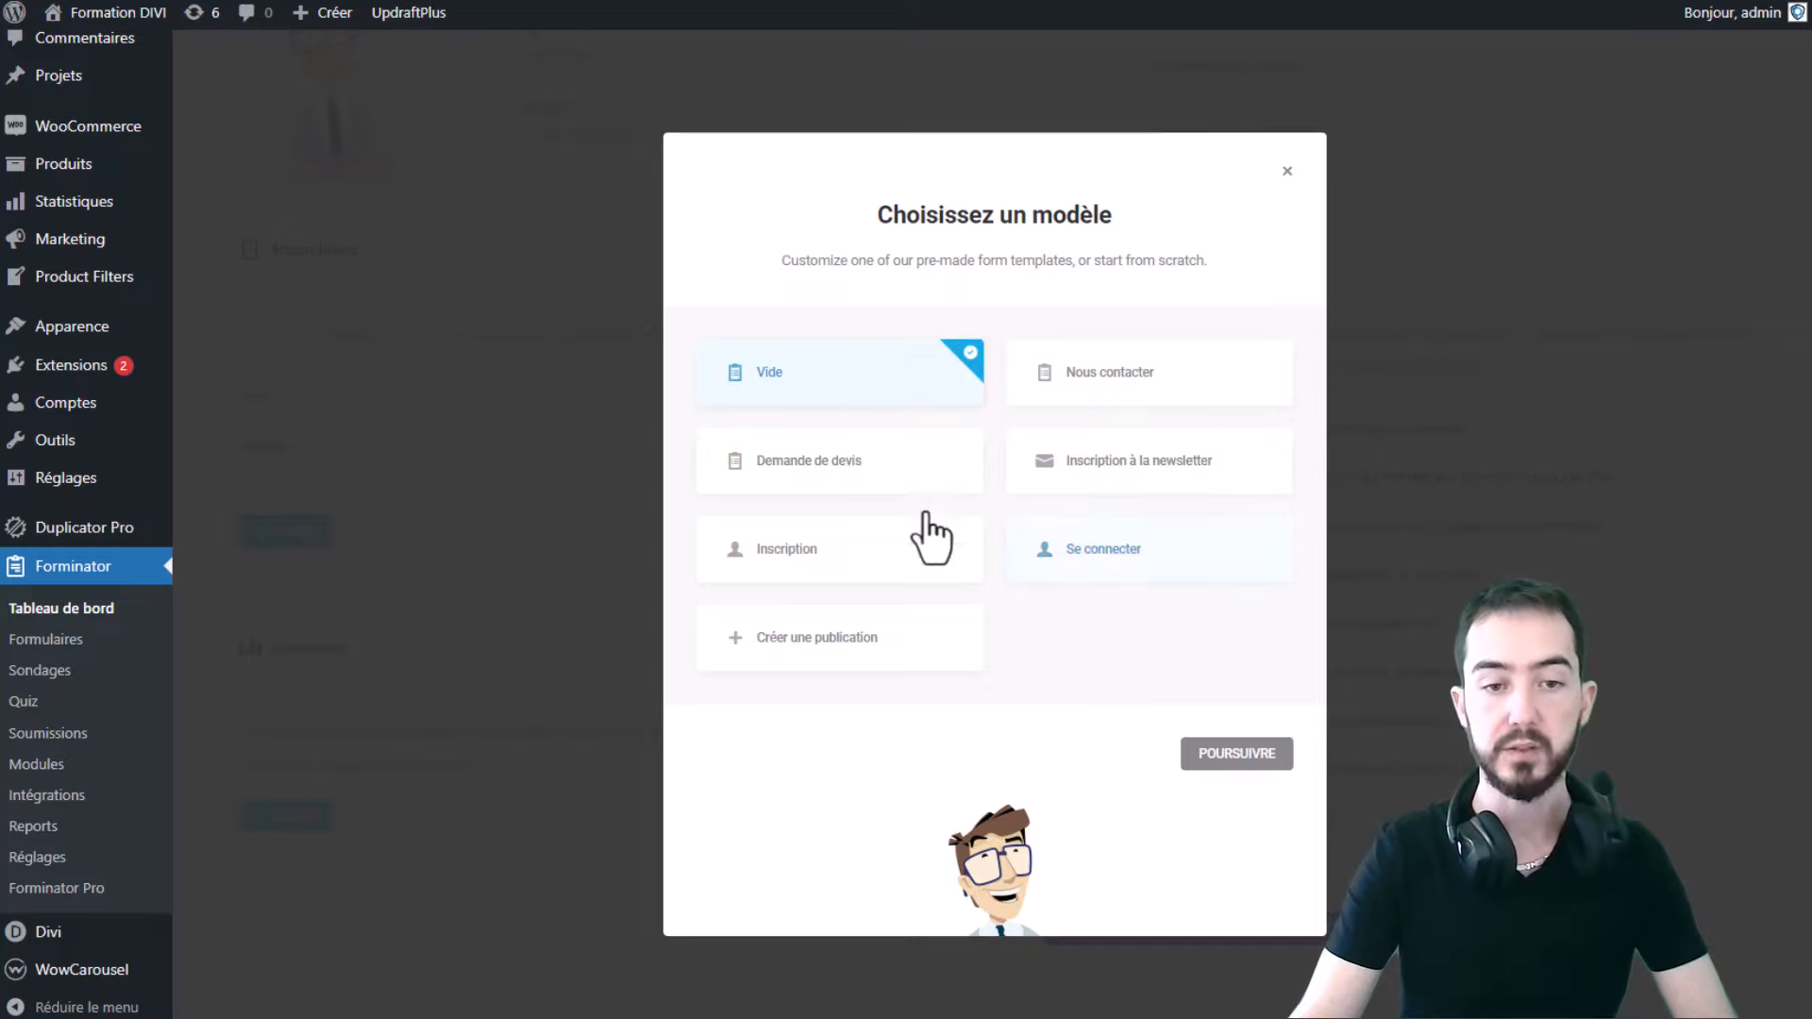
pyautogui.click(912, 656)
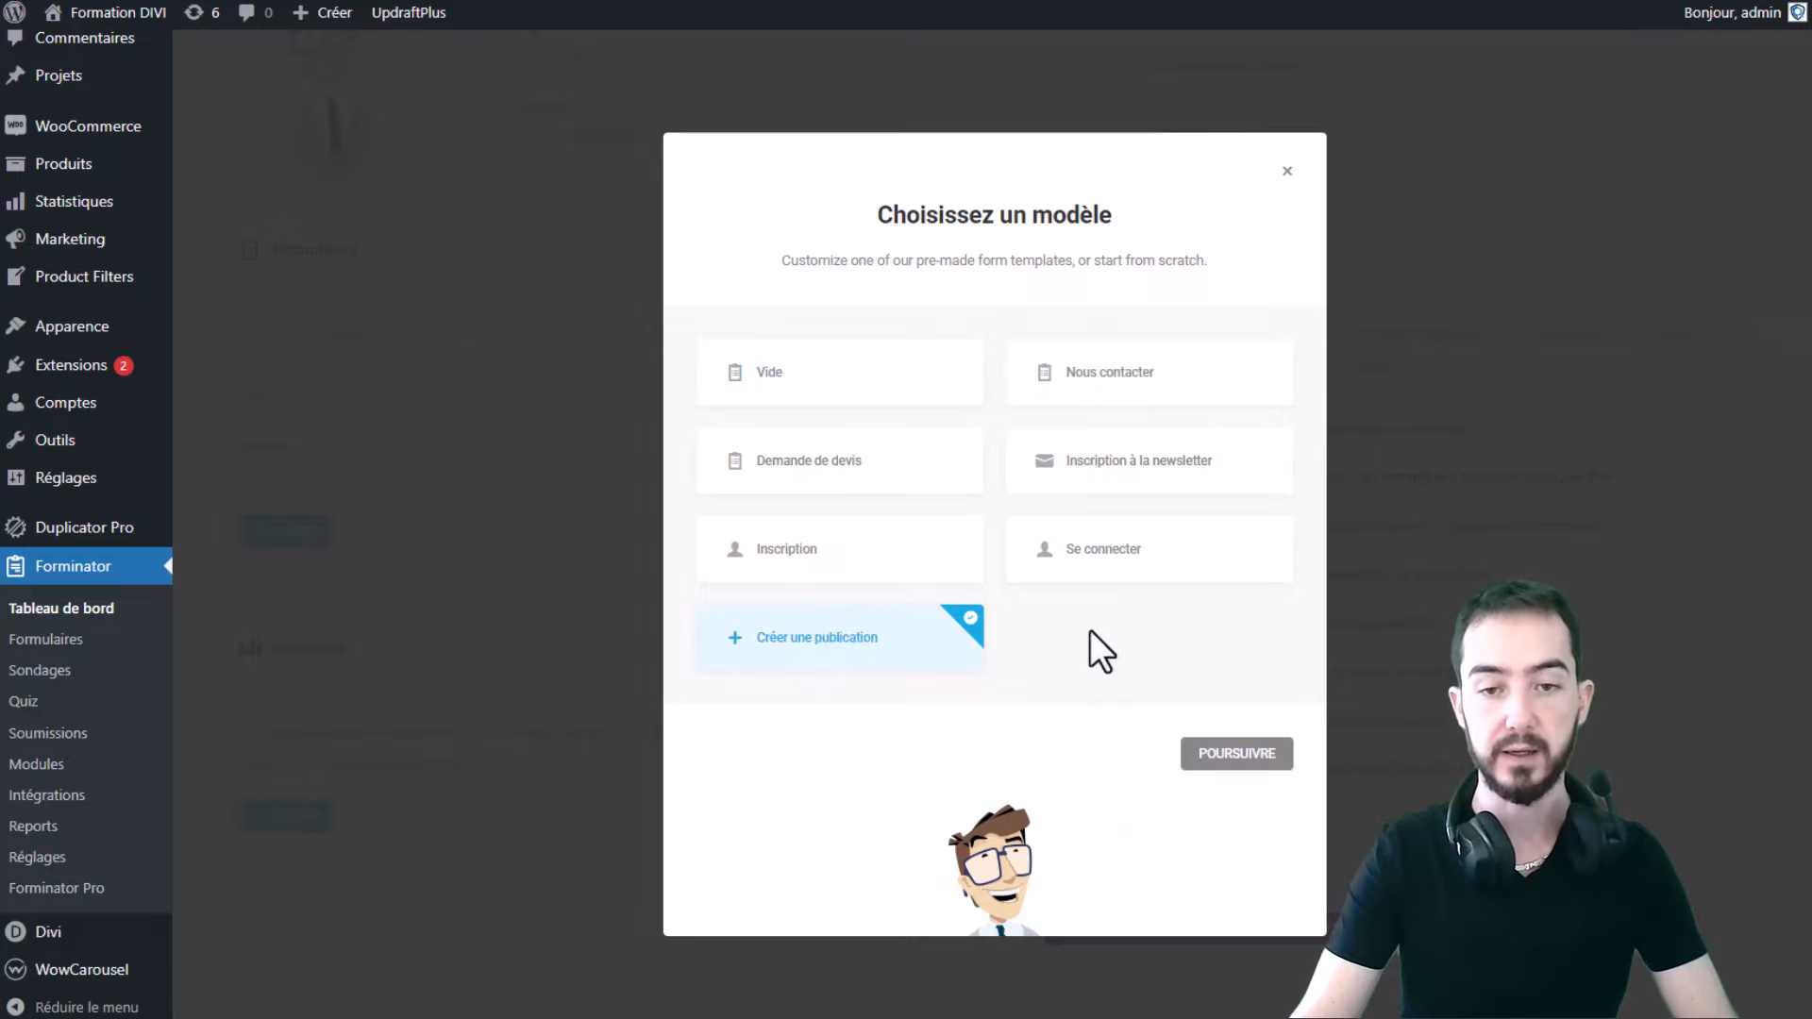
# - Create a form named 'Form Contact' from the Nous contacter template
pyautogui.click(1126, 382)
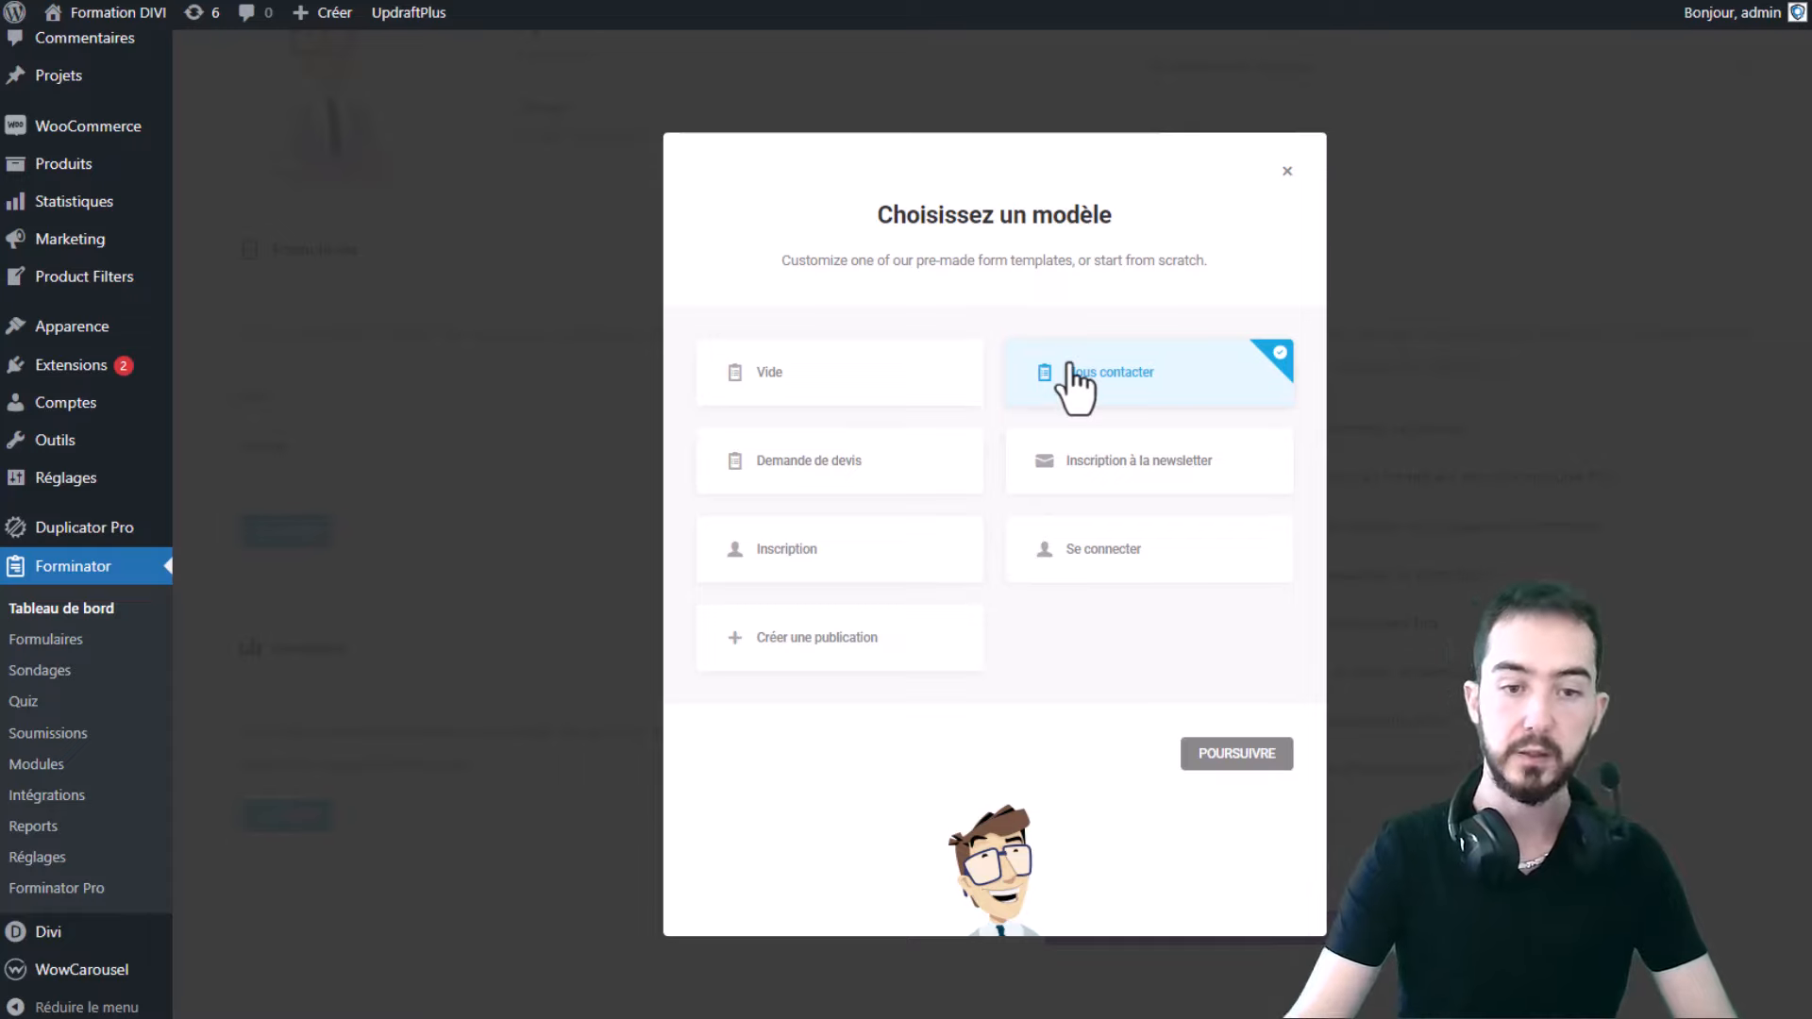
pyautogui.click(1240, 762)
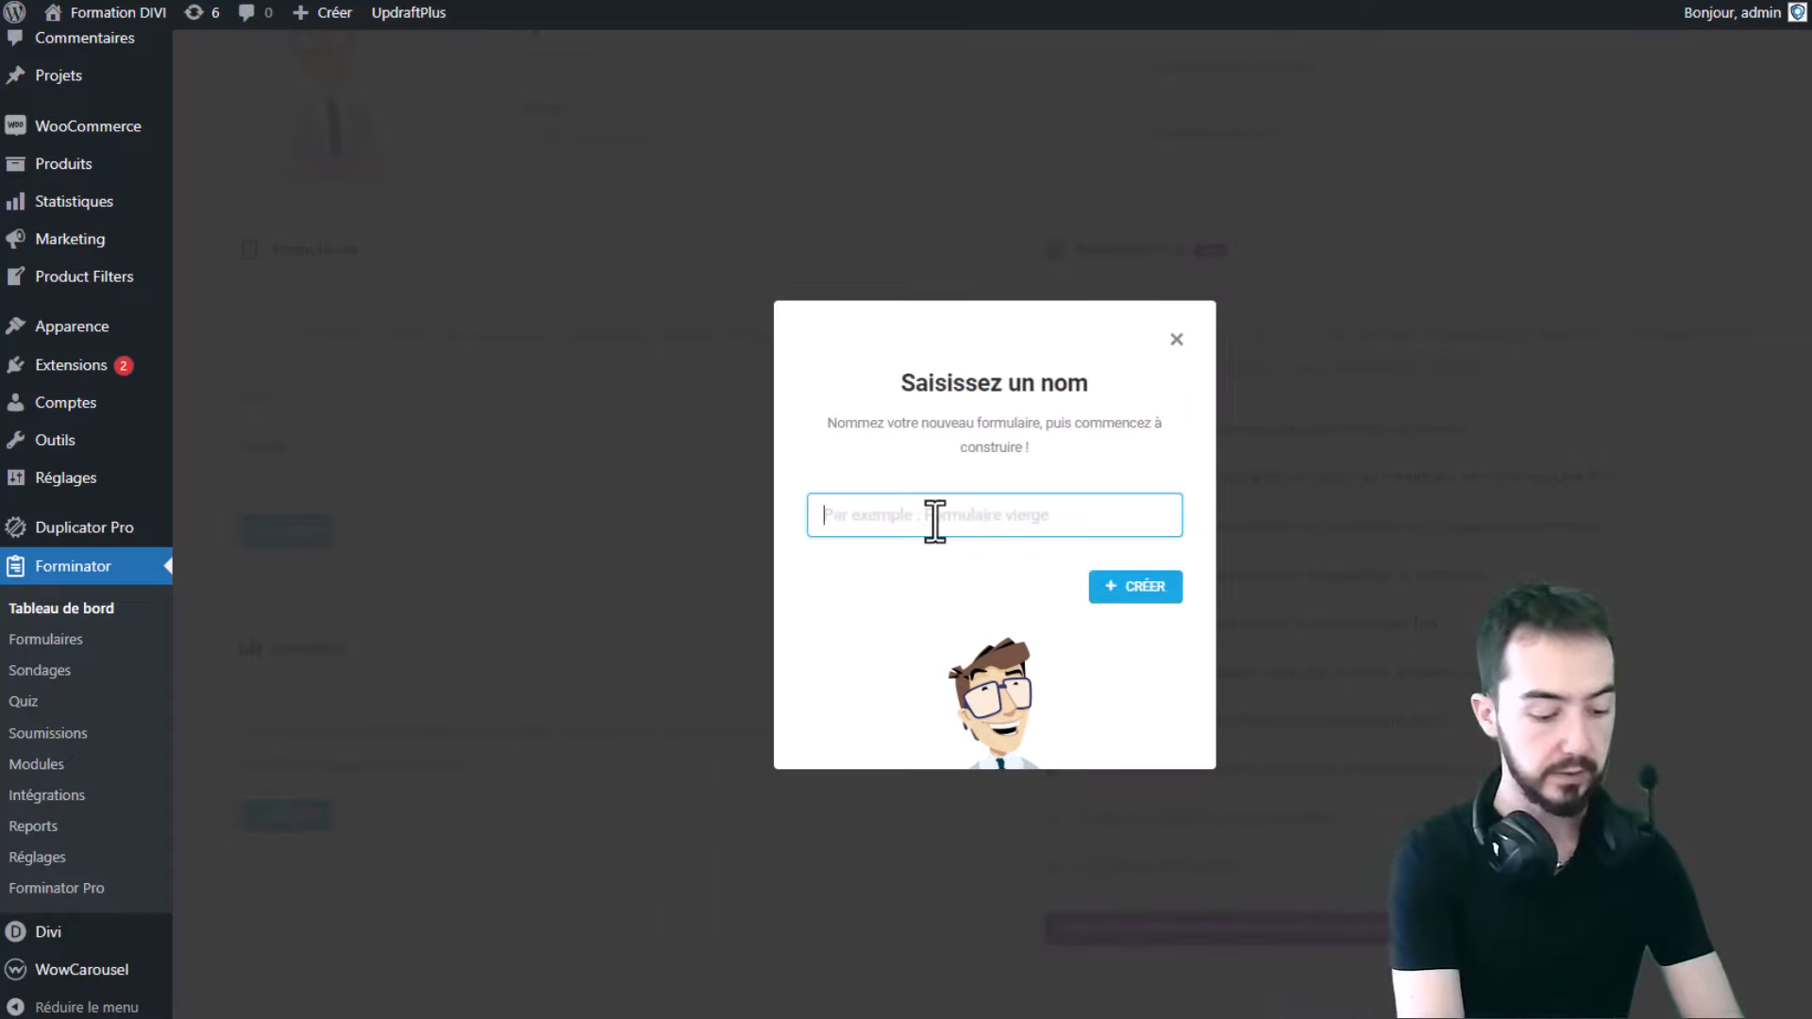
pyautogui.write('Form COn')
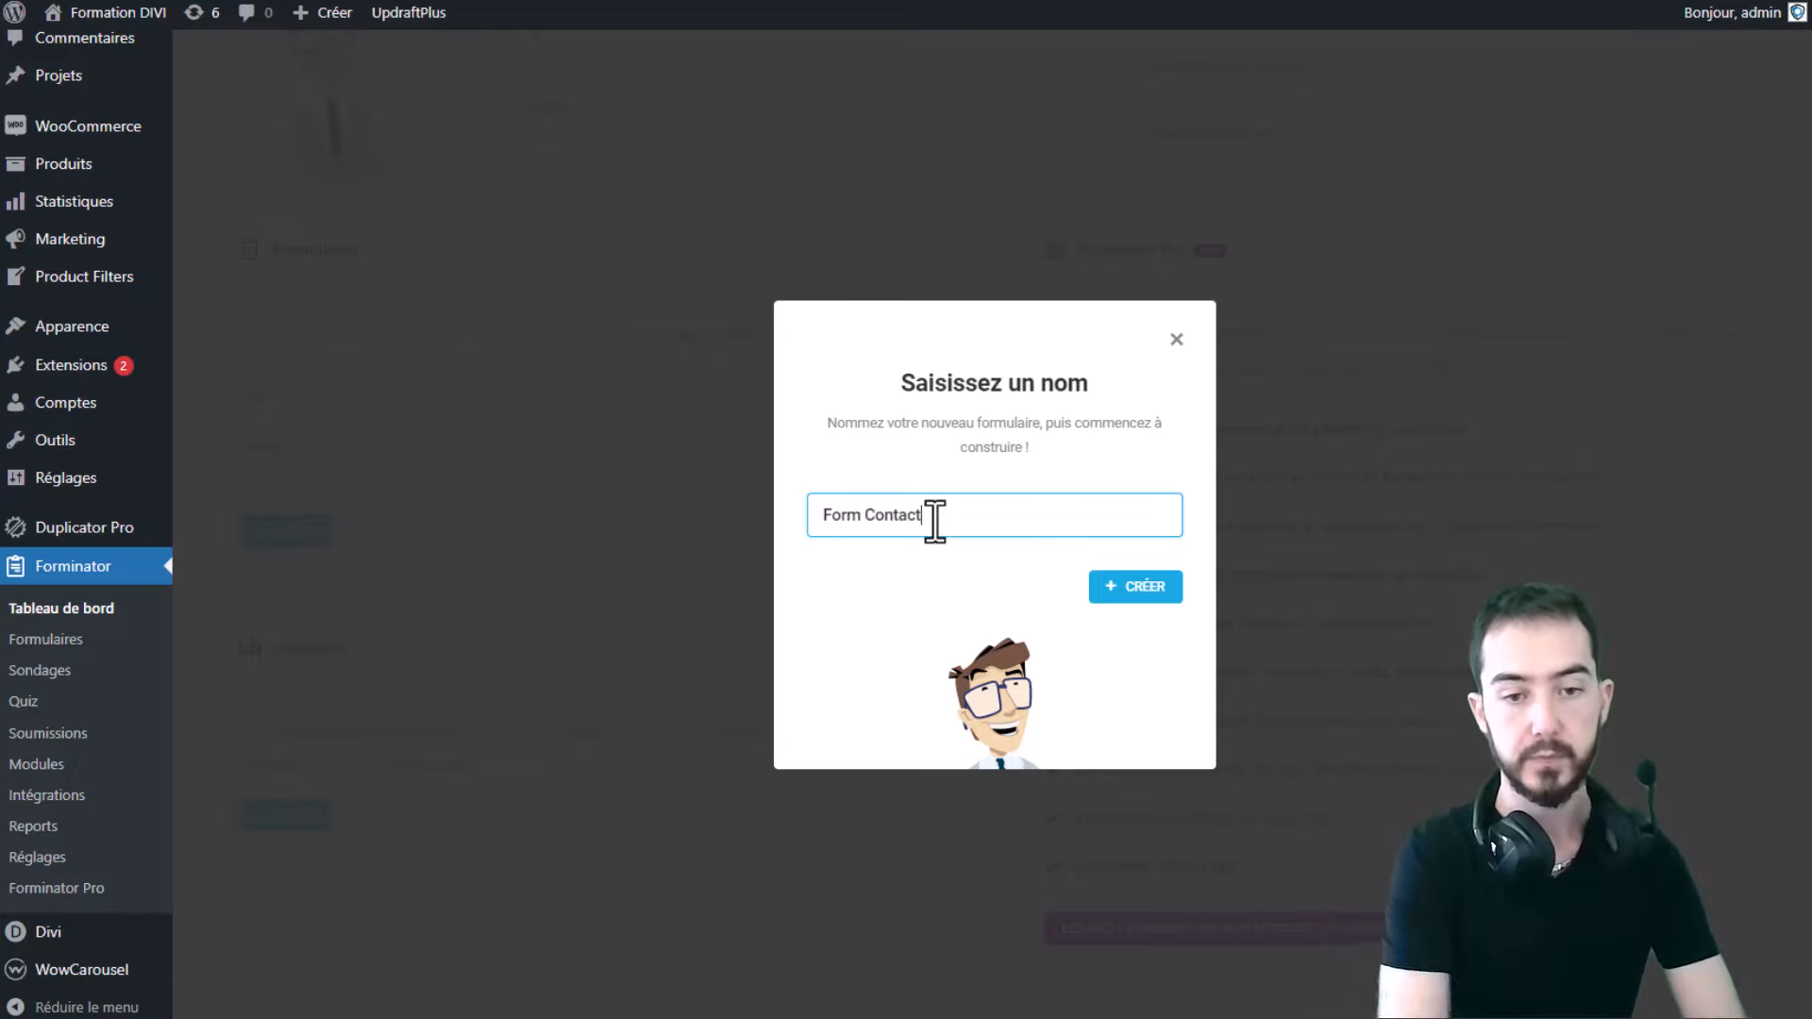
pyautogui.click(1117, 590)
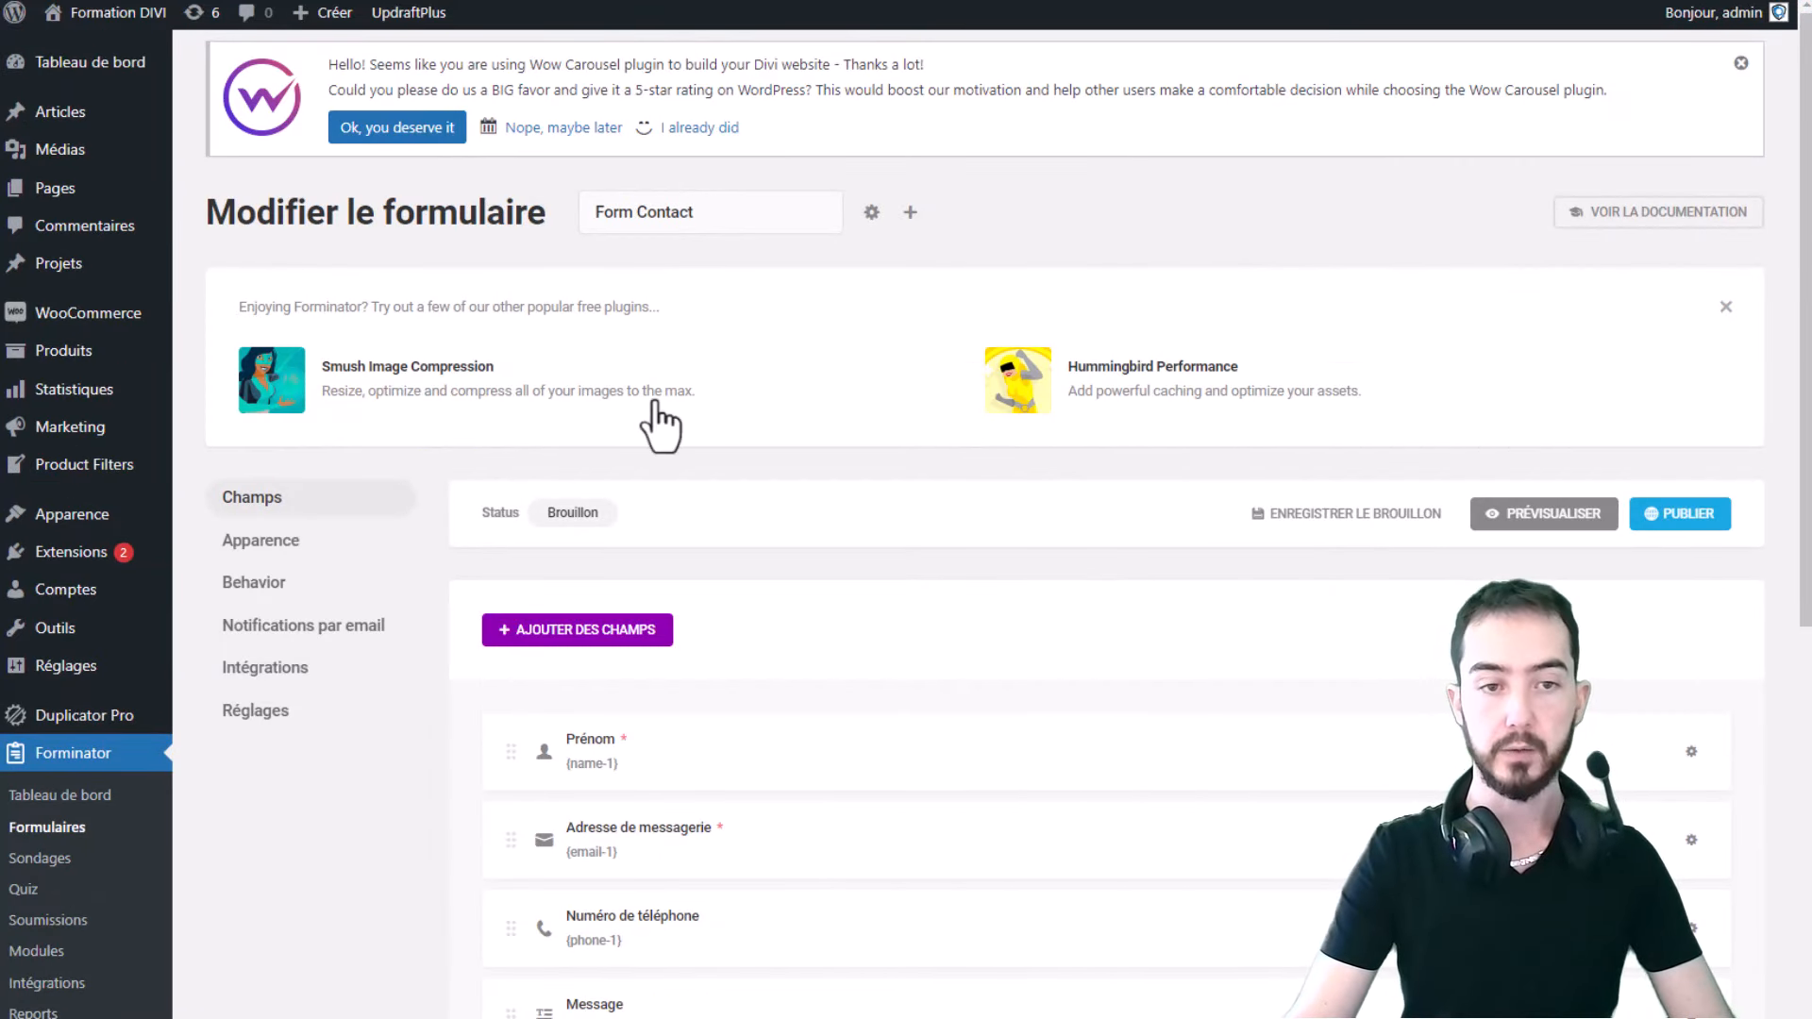
# - Dismiss the suggestions box, inspect the Prénom field's label and hint, and open the live site in a new tab
pyautogui.scroll(-2, 1236, 453)
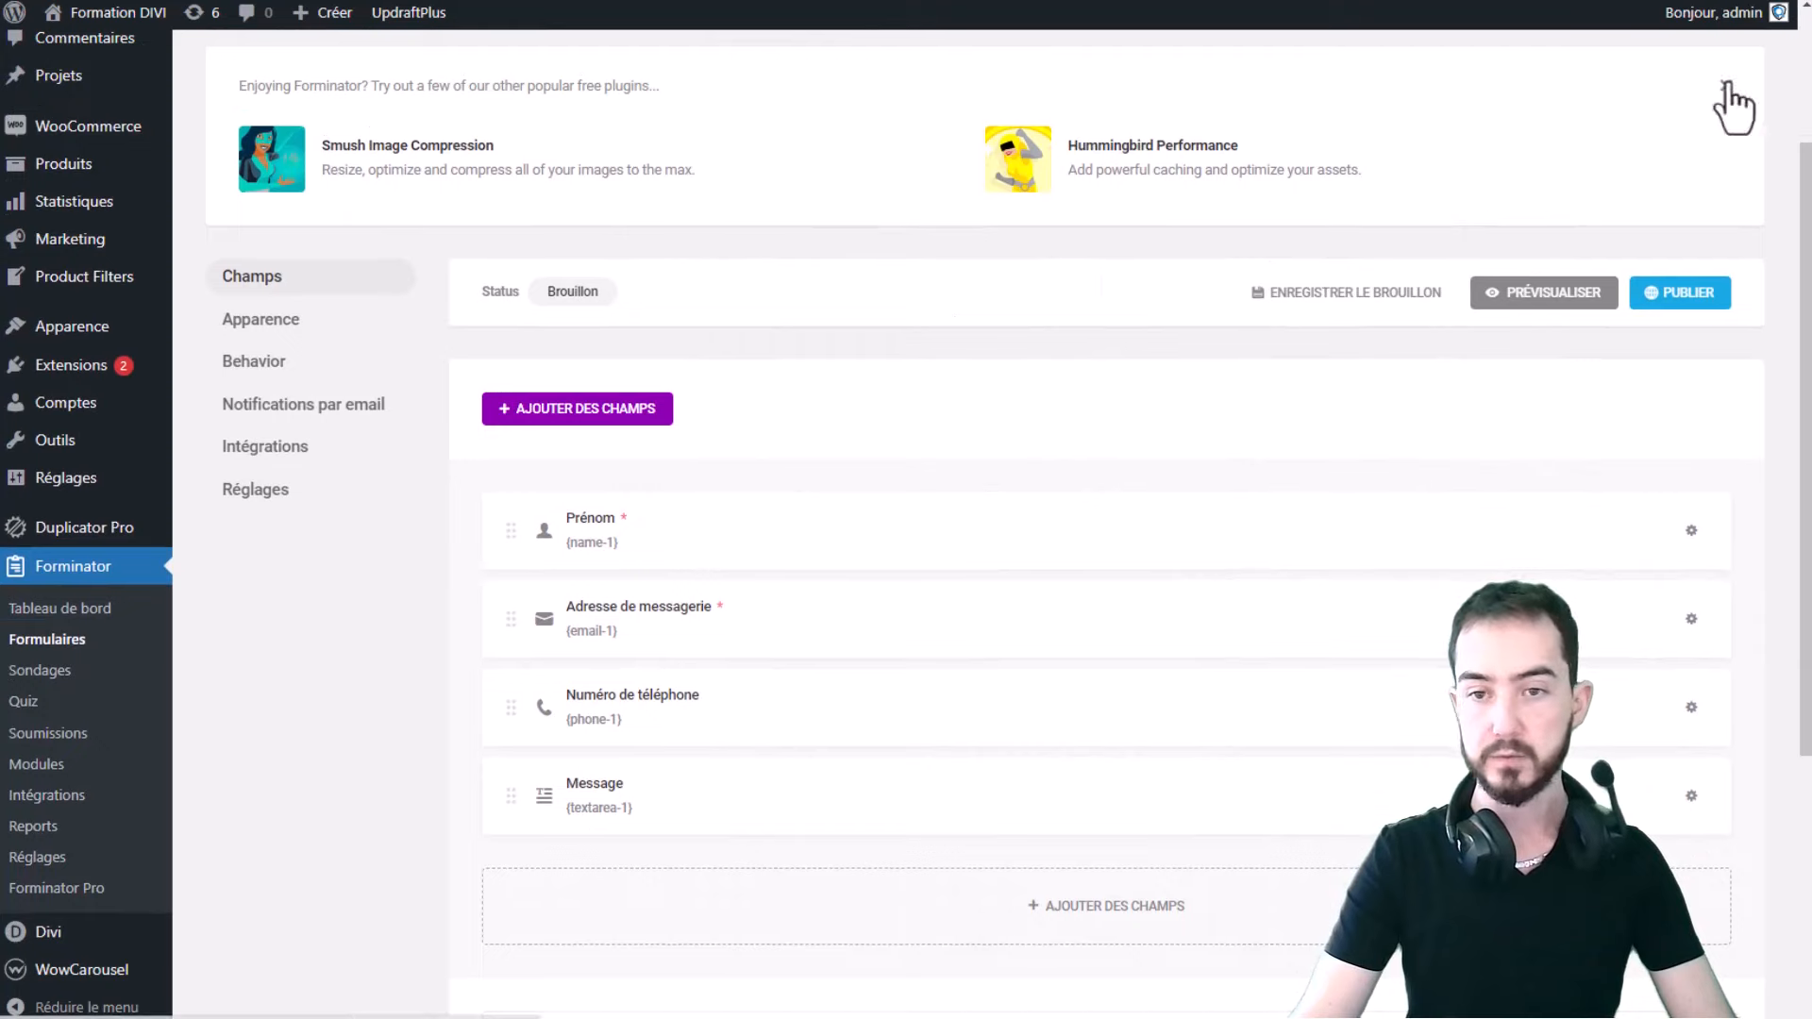
pyautogui.click(1725, 86)
pyautogui.scroll(2, 1203, 283)
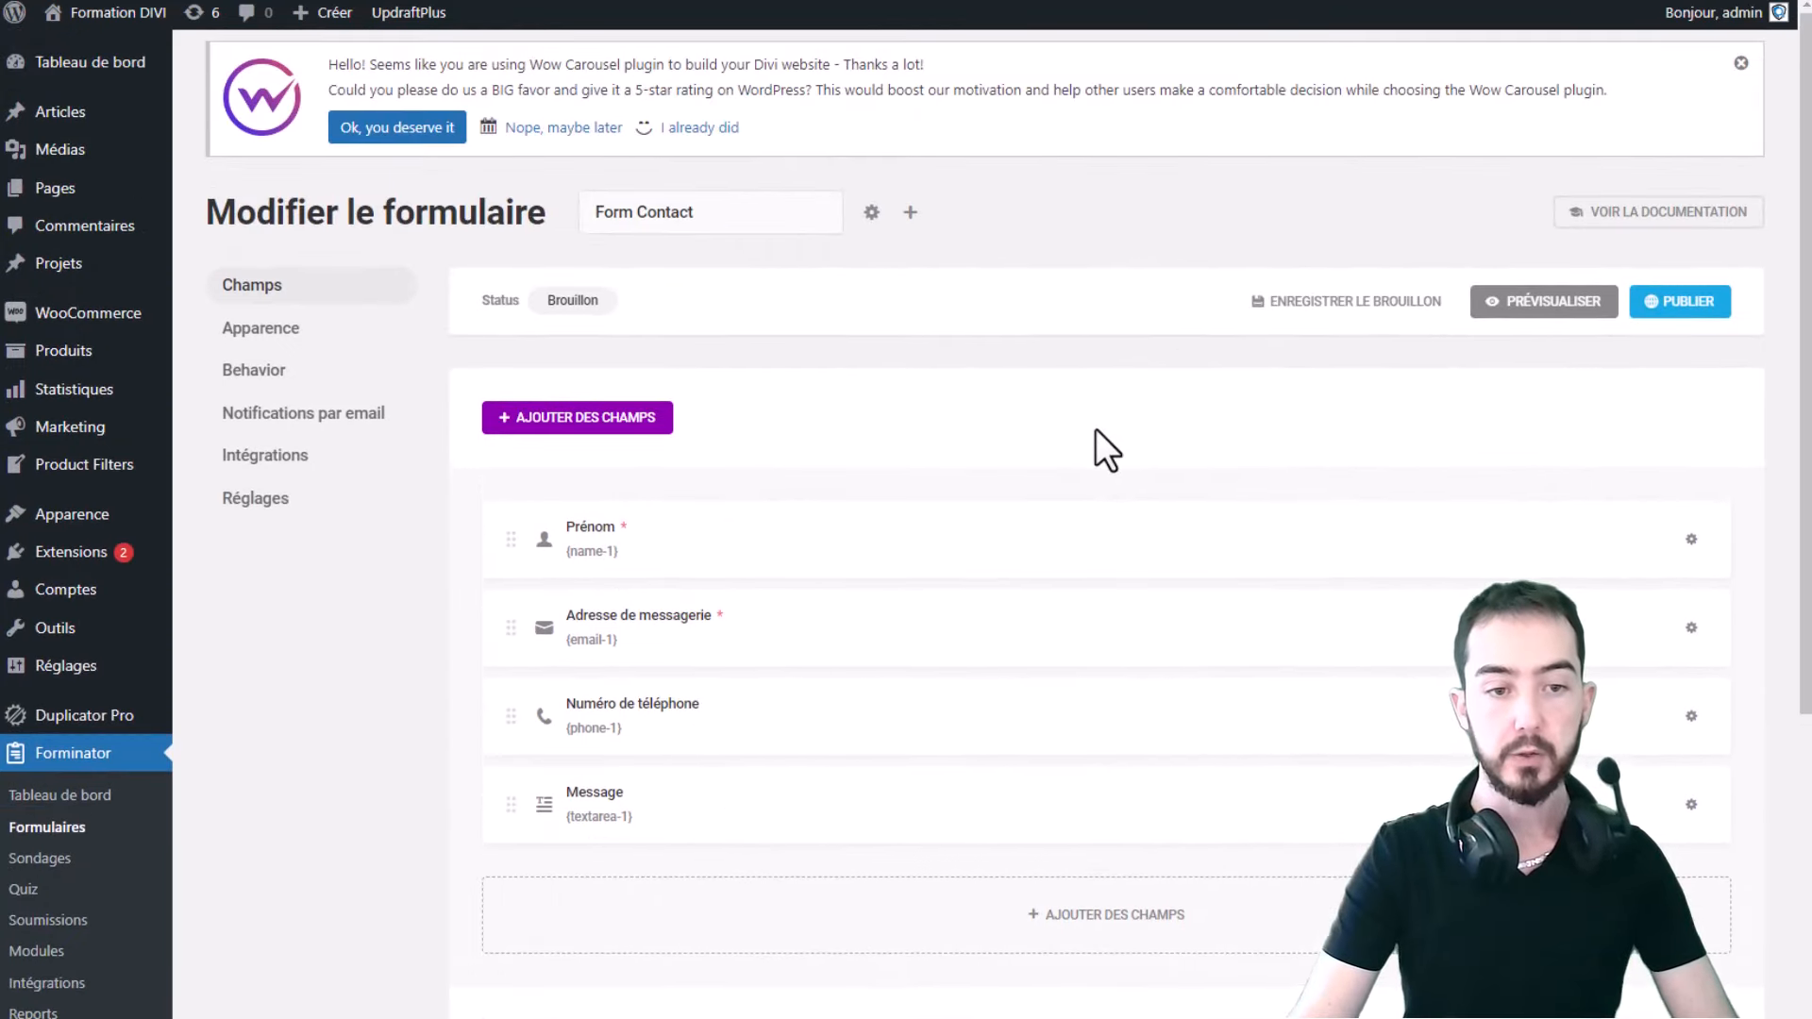
pyautogui.click(658, 557)
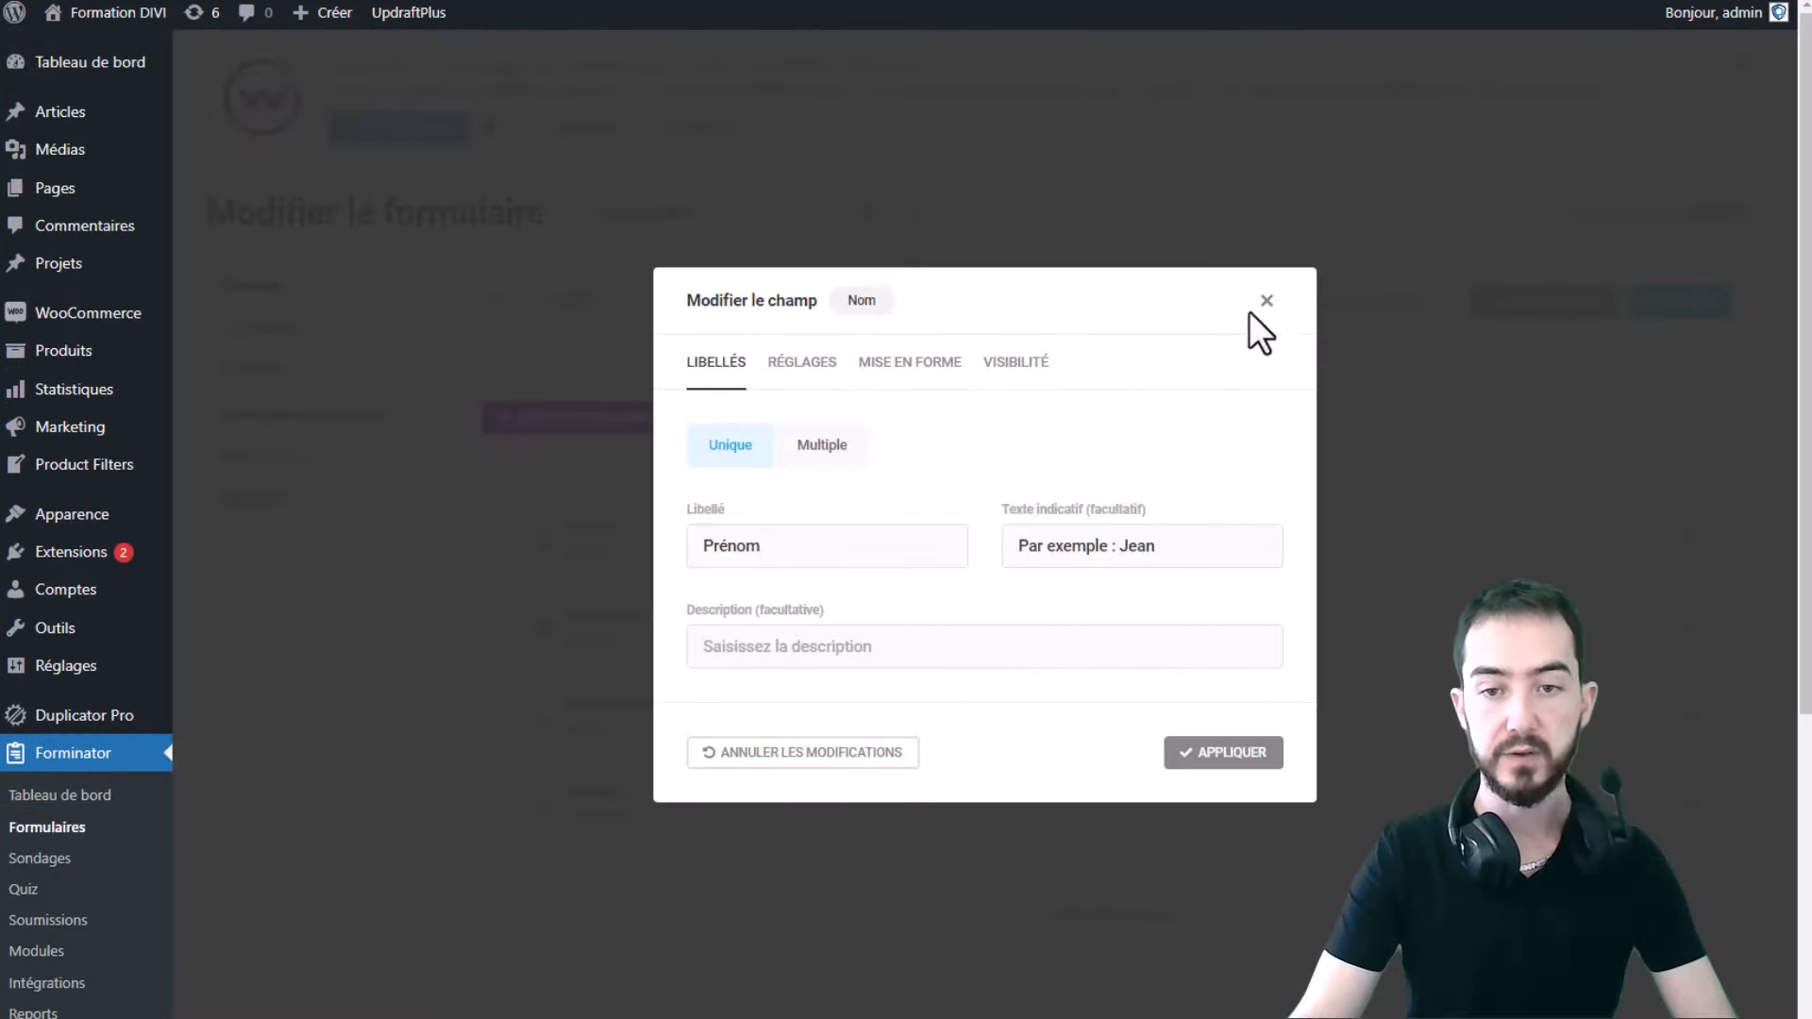
pyautogui.click(1265, 304)
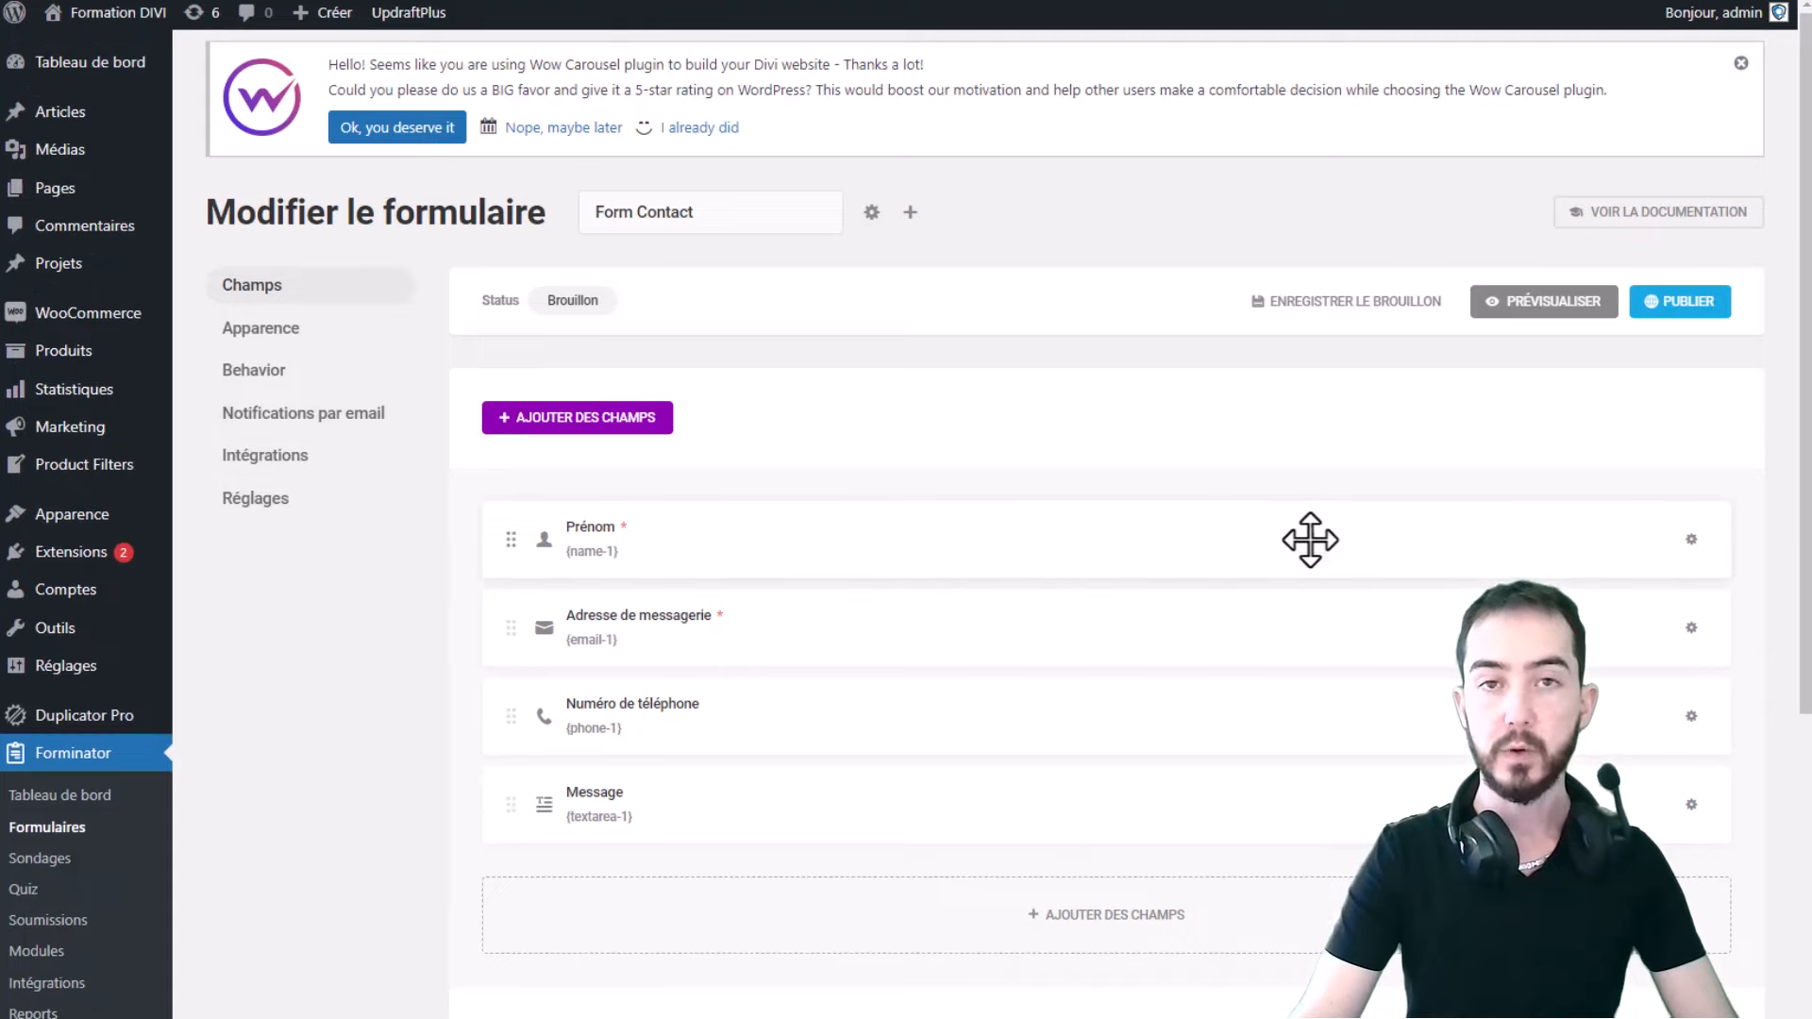
pyautogui.click(815, 564)
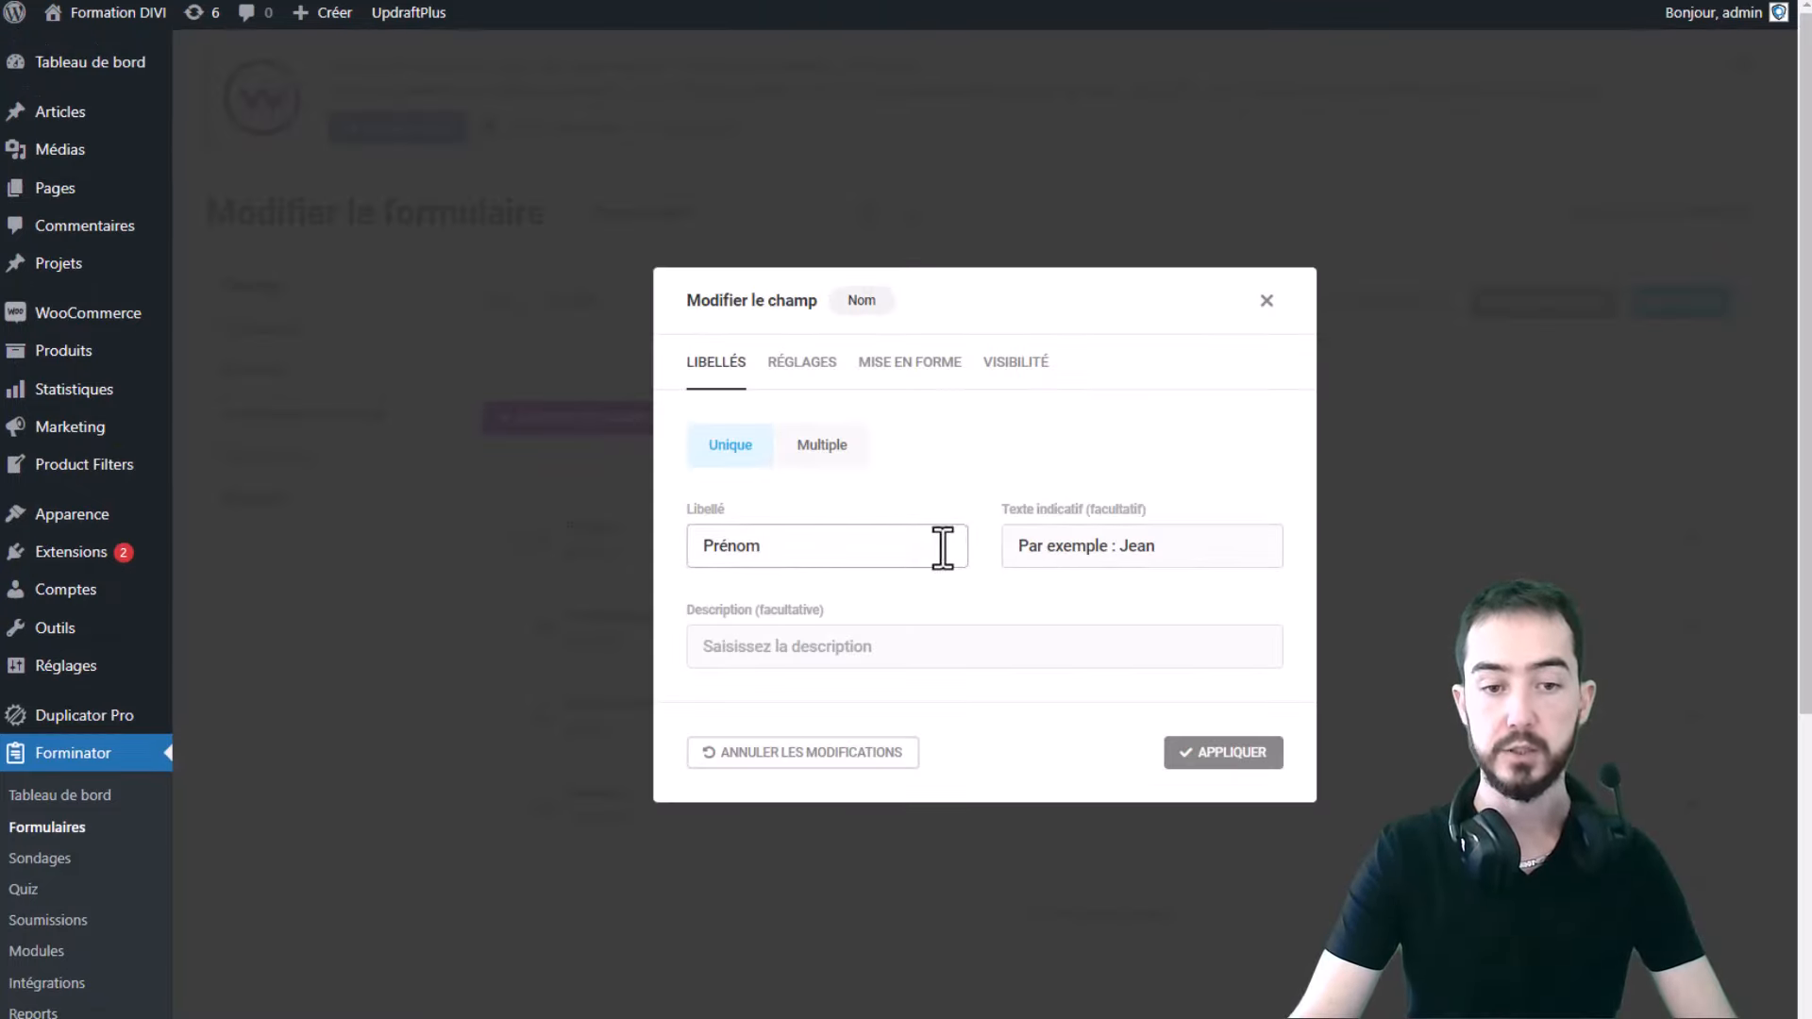
pyautogui.moveTo(942, 546); pyautogui.dragTo(538, 637)
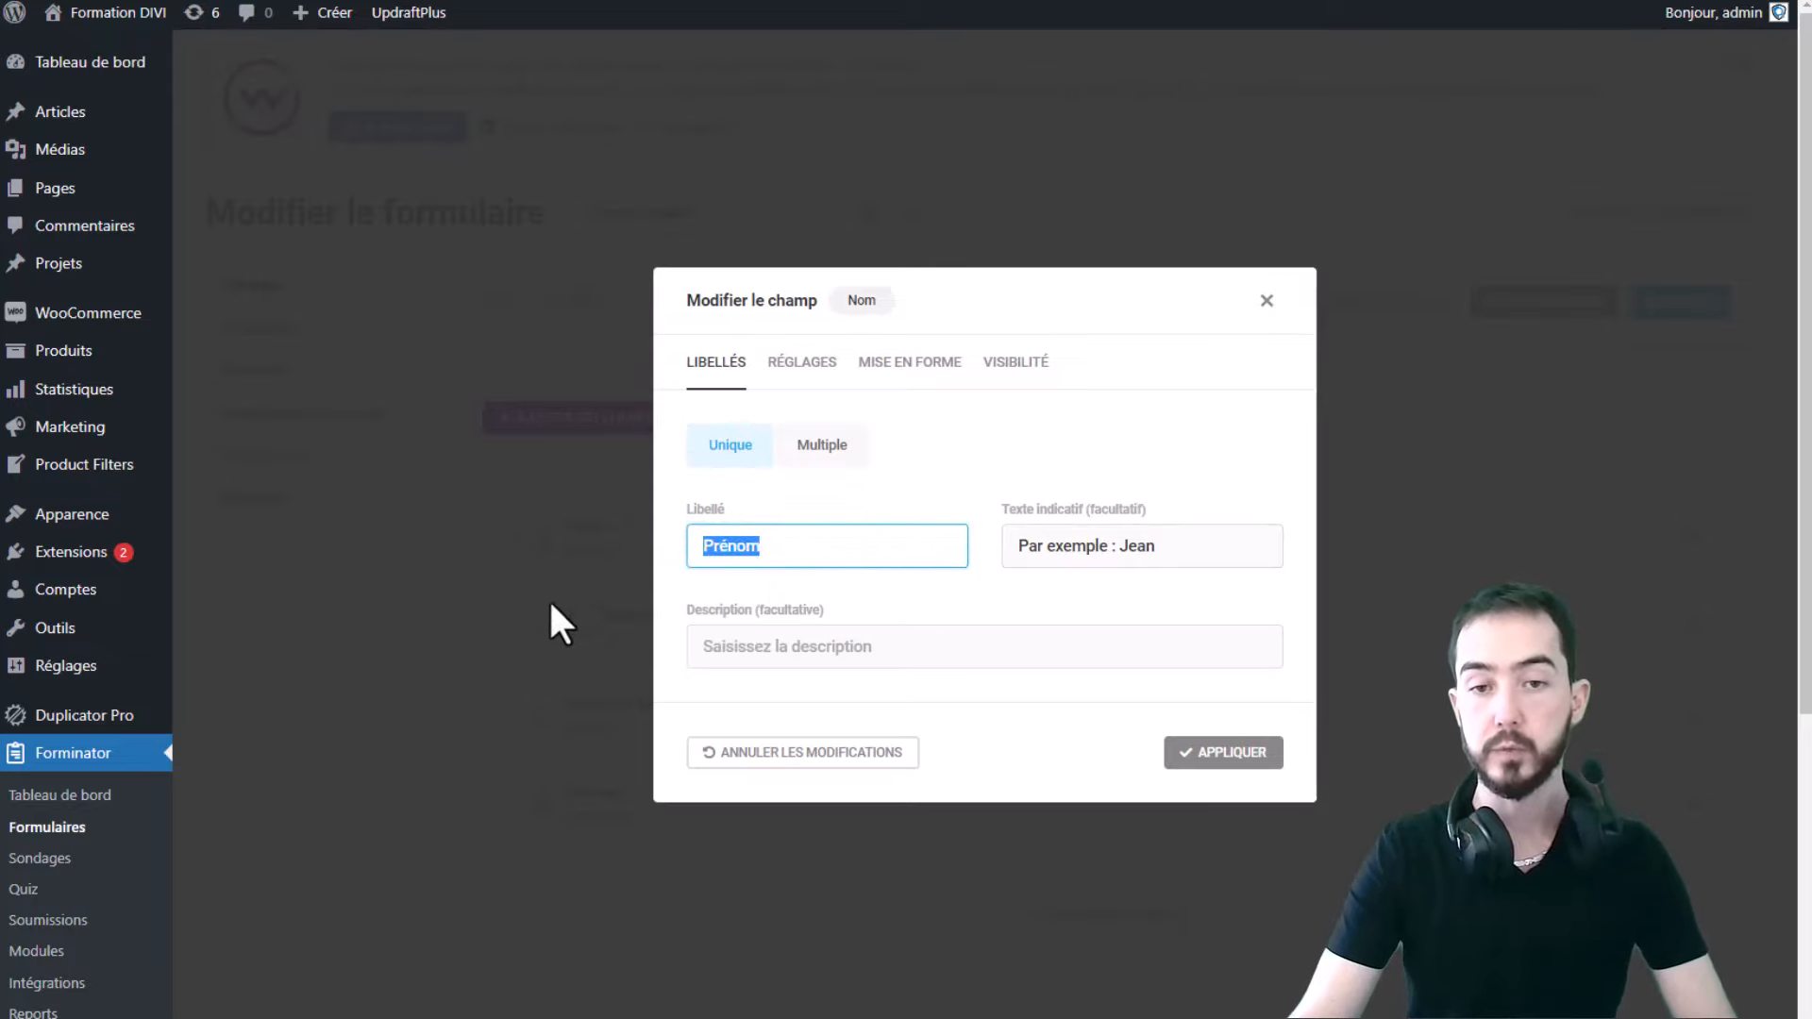
pyautogui.moveTo(1211, 557); pyautogui.dragTo(1005, 557)
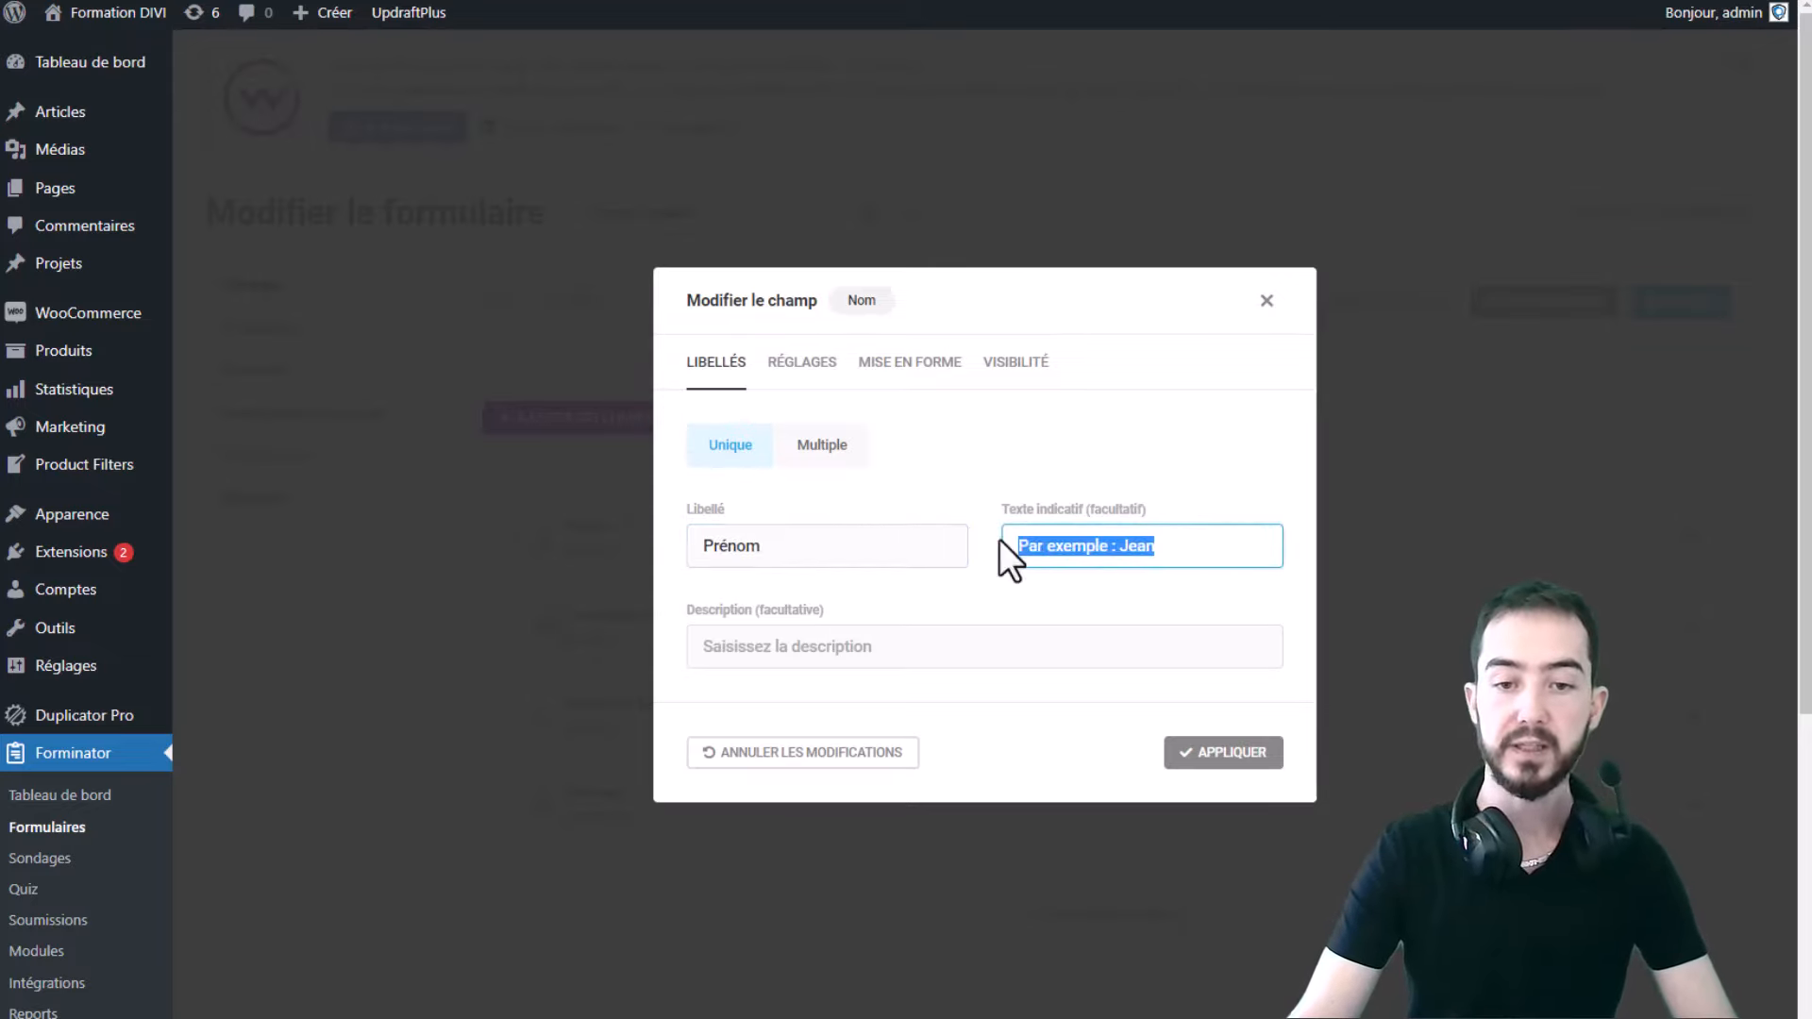
pyautogui.middleClick(114, 17)
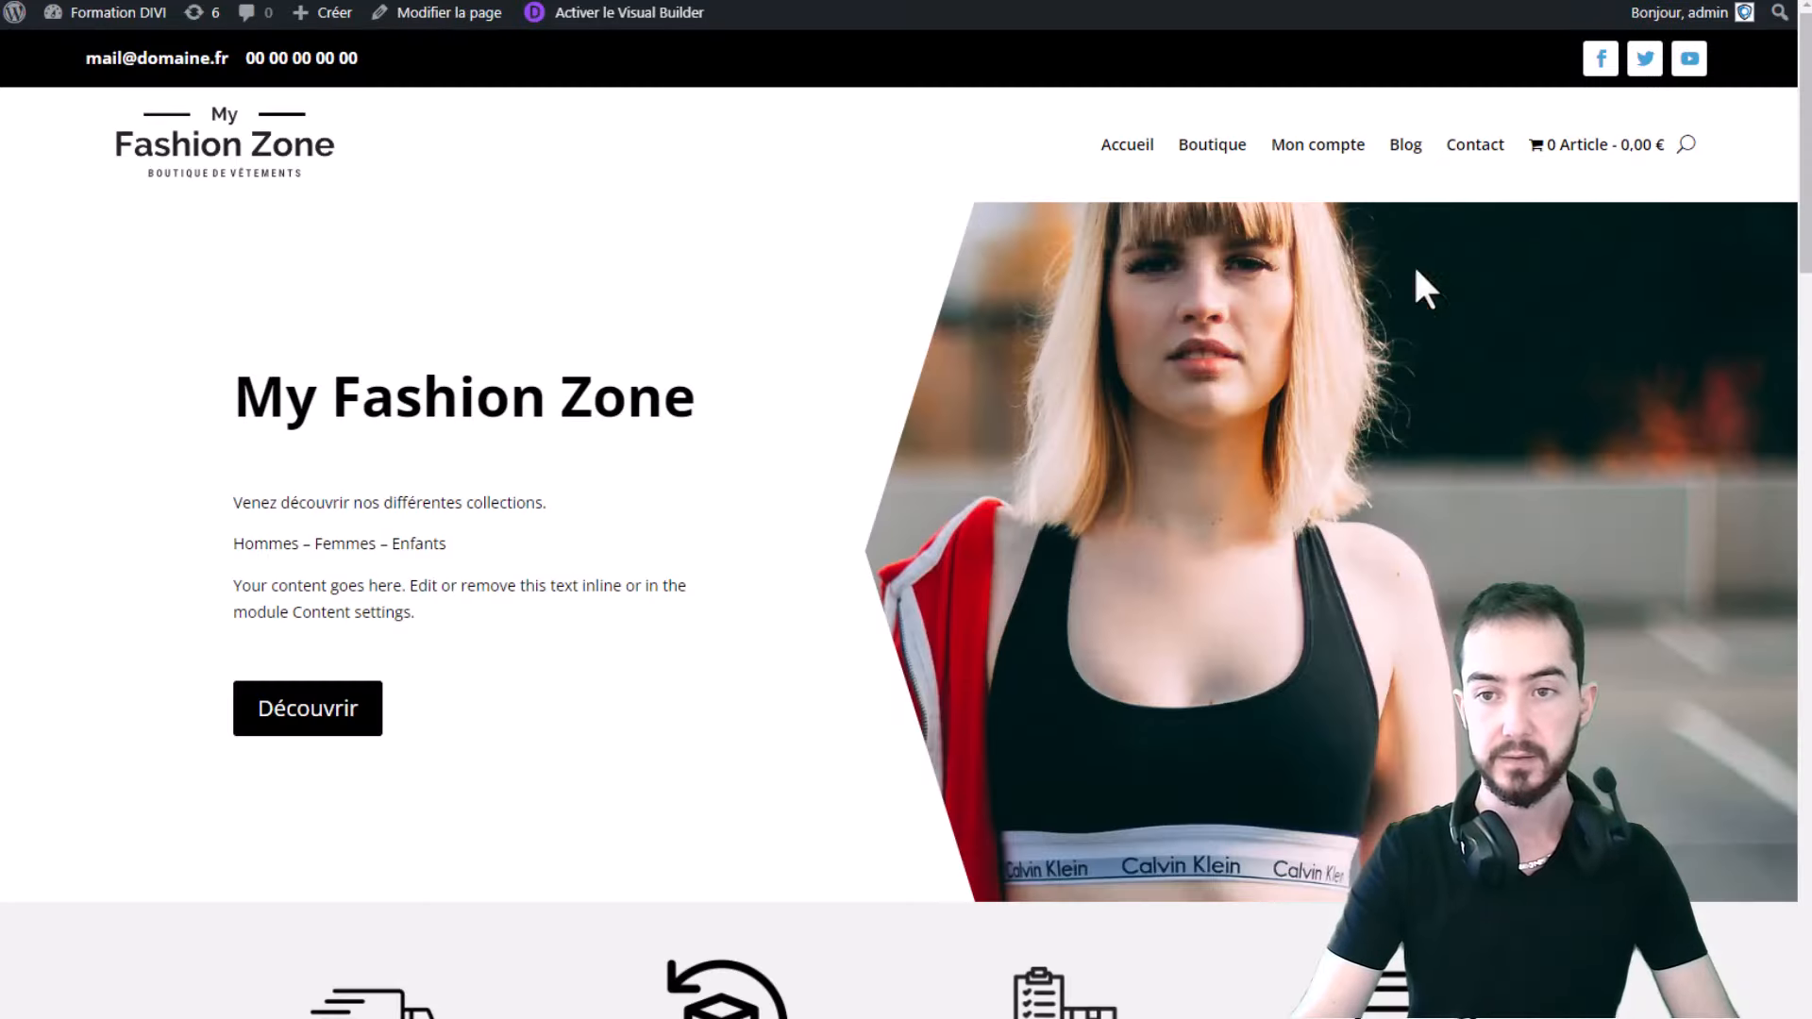
# - On the live Contact page, test-type in the Prénom field and erase it
pyautogui.click(1472, 144)
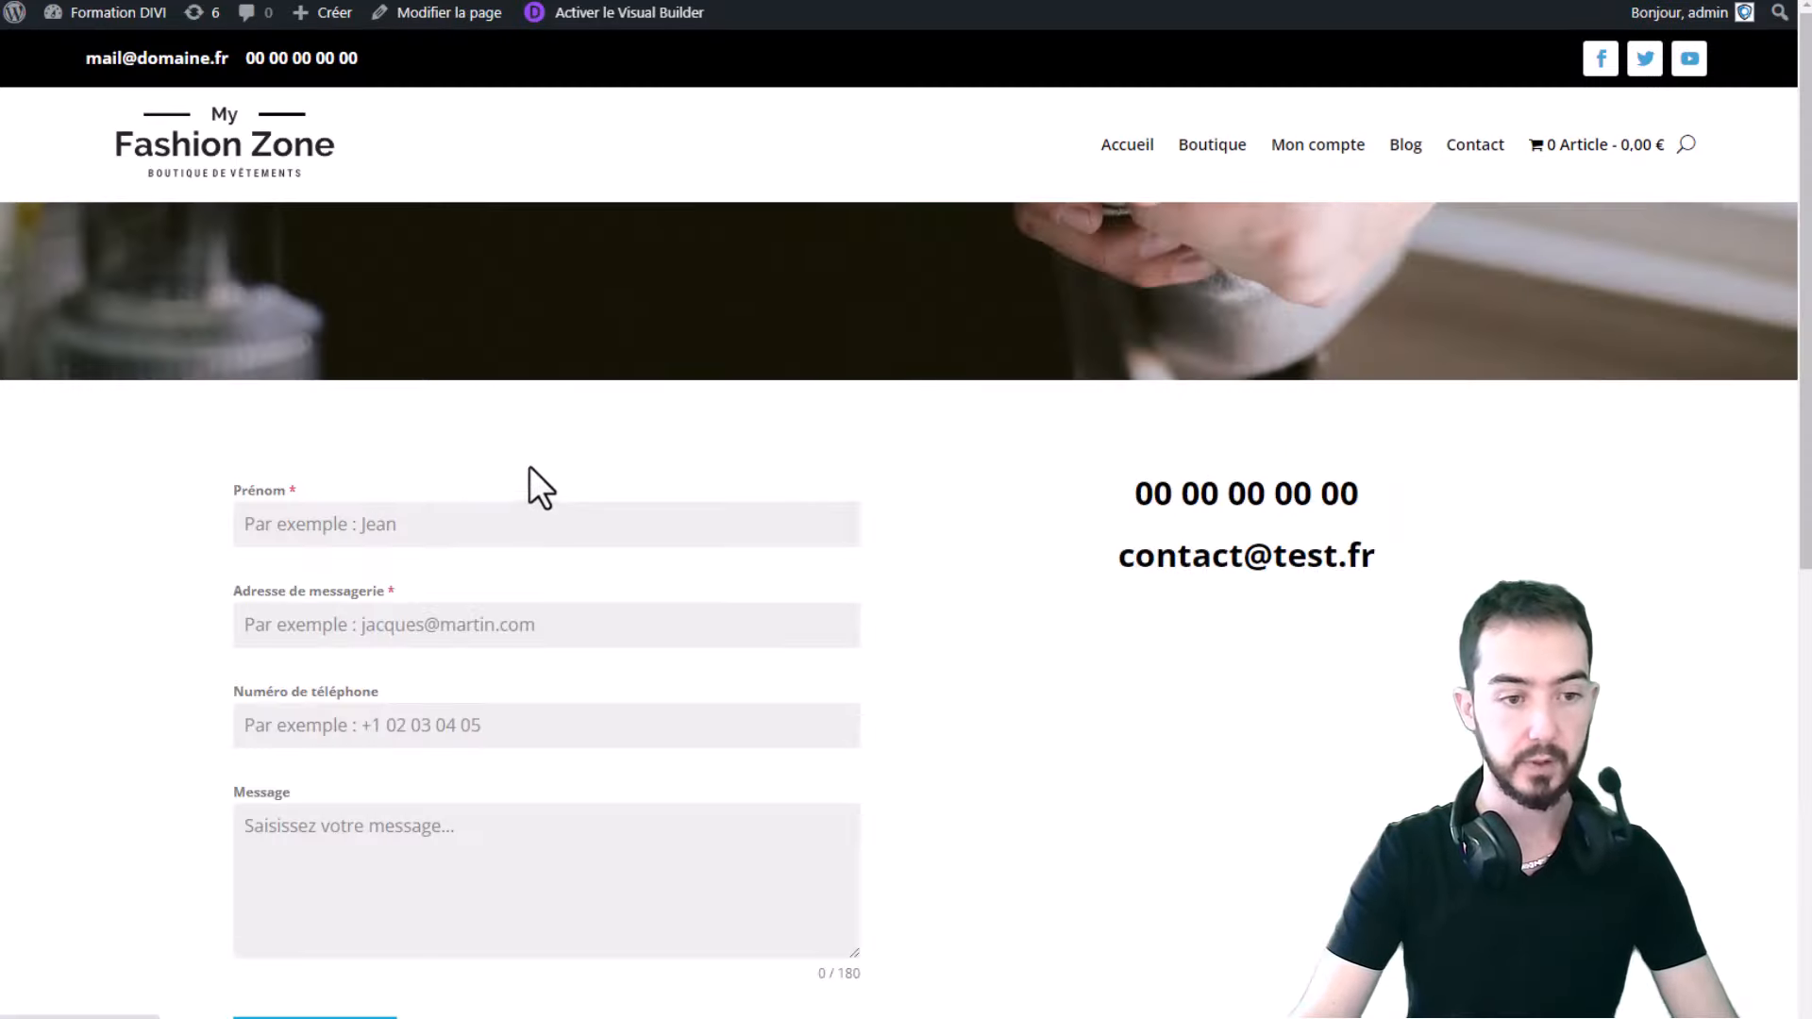
pyautogui.scroll(-1, 529, 466)
pyautogui.click(384, 437)
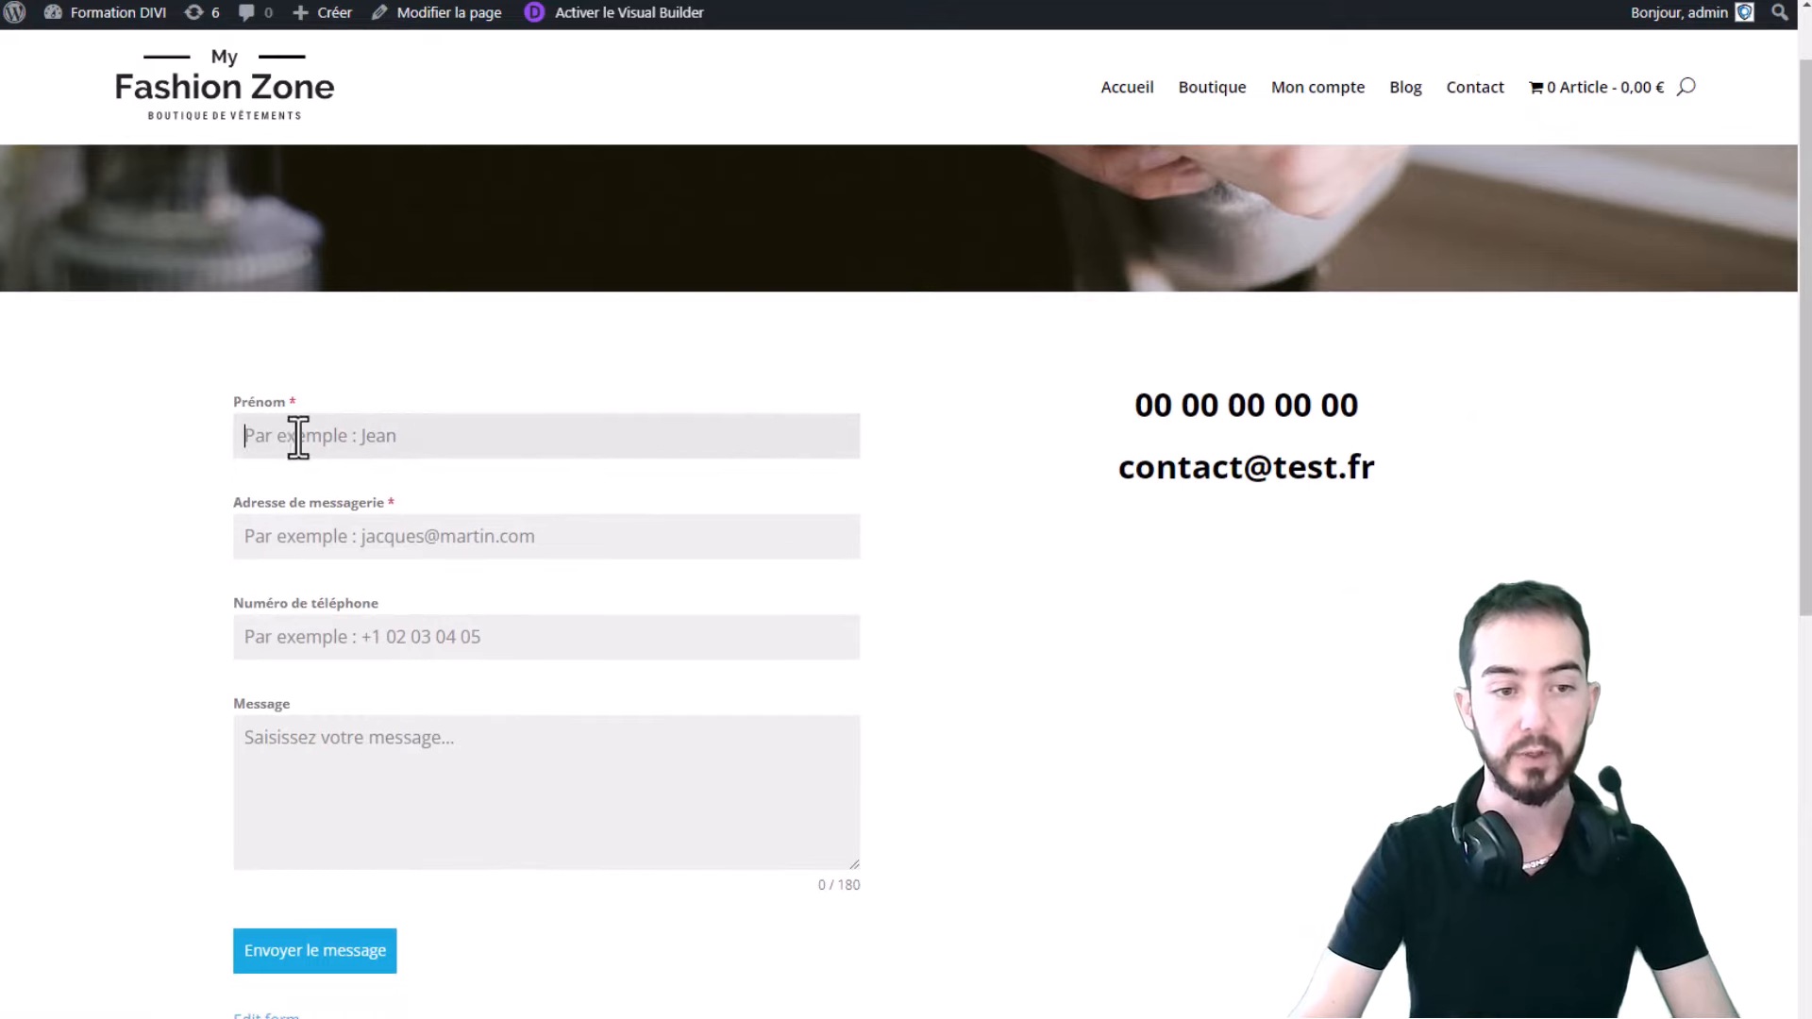
pyautogui.write('ddza')
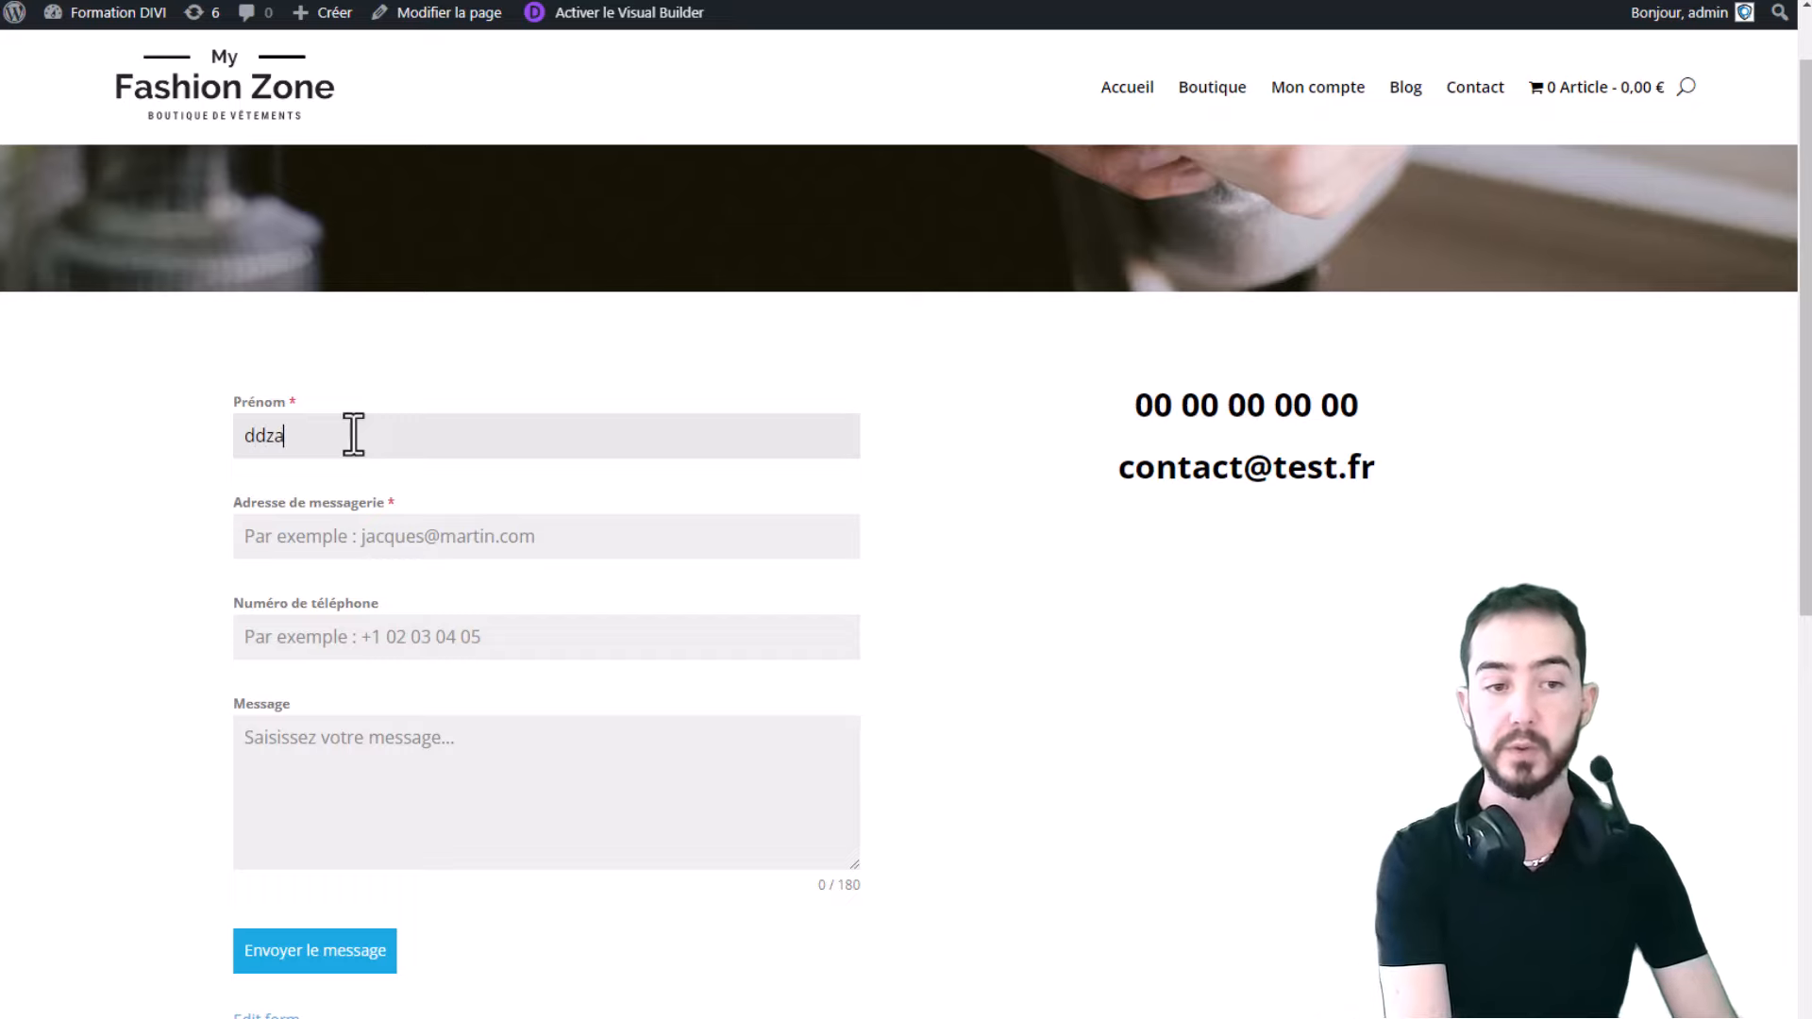
pyautogui.press('BackSpace')
pyautogui.press('BackSpace')
pyautogui.press('BackSpace')
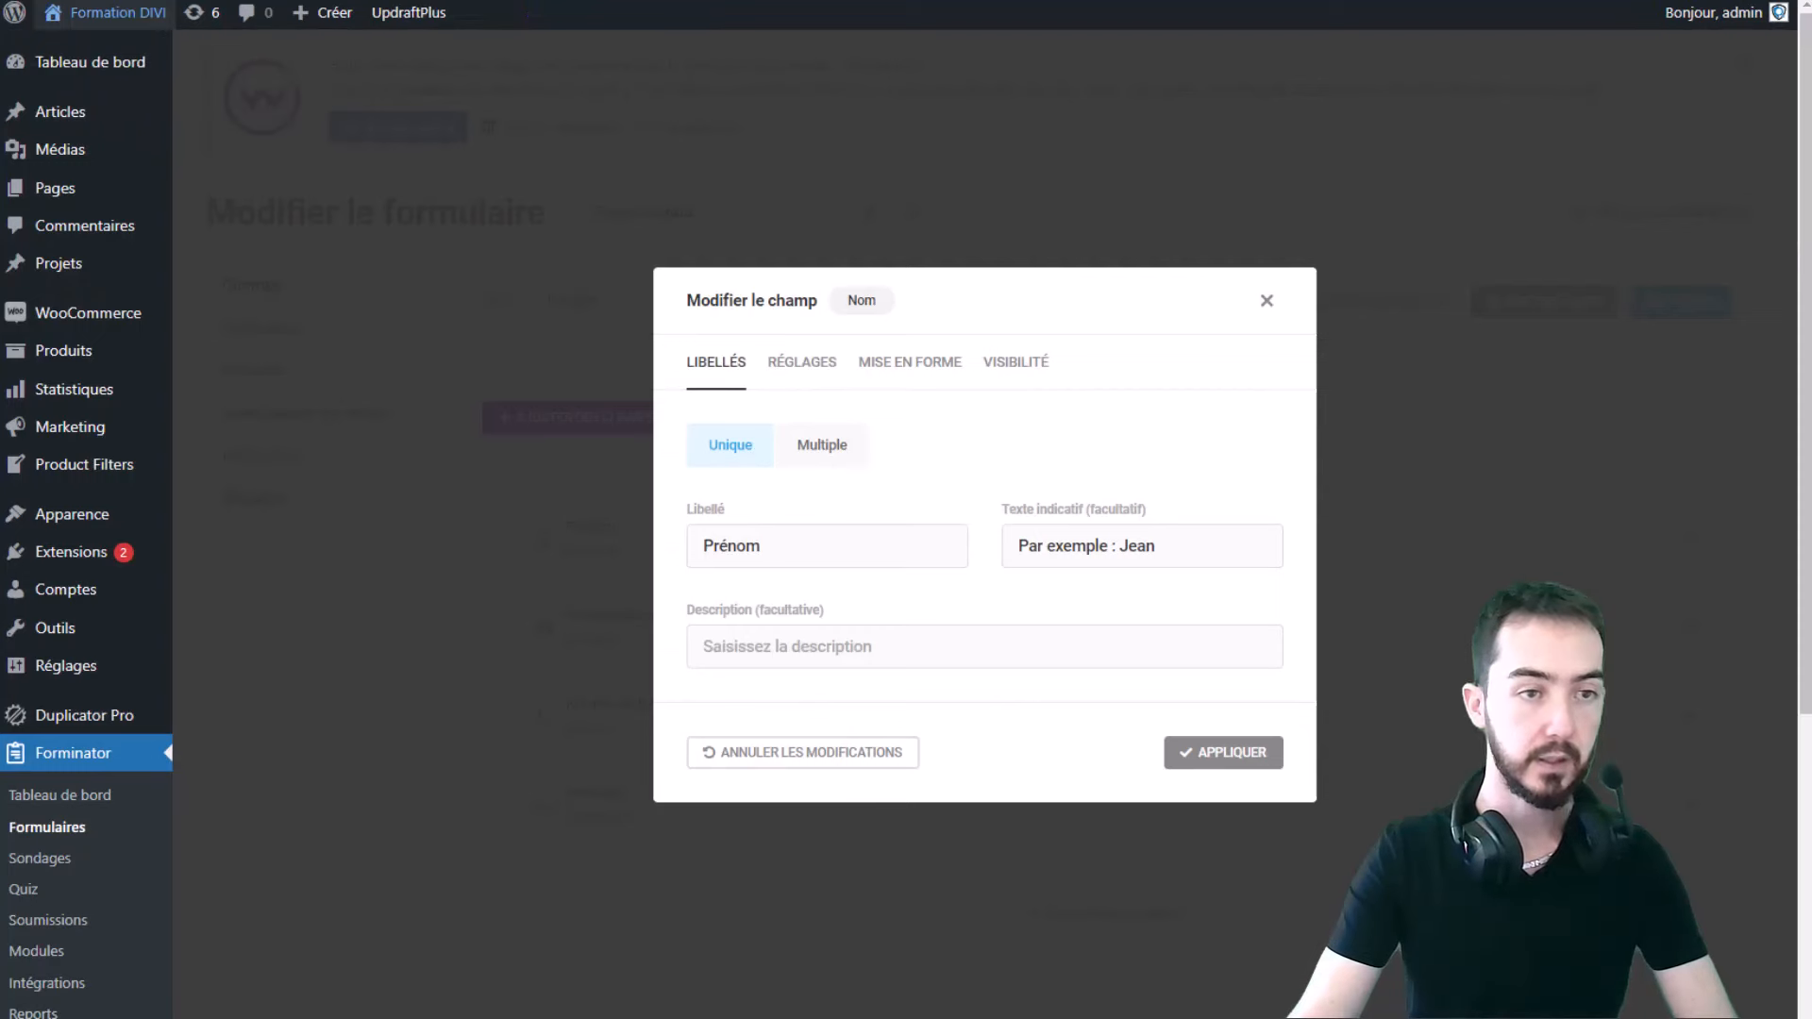
# - Clear the Prénom field's 'Par exemple : Jean' hint and add the description 'Entrez votre prénom'
pyautogui.tripleClick(1205, 542)
pyautogui.moveTo(1205, 542); pyautogui.dragTo(1168, 545)
pyautogui.press('BackSpace')
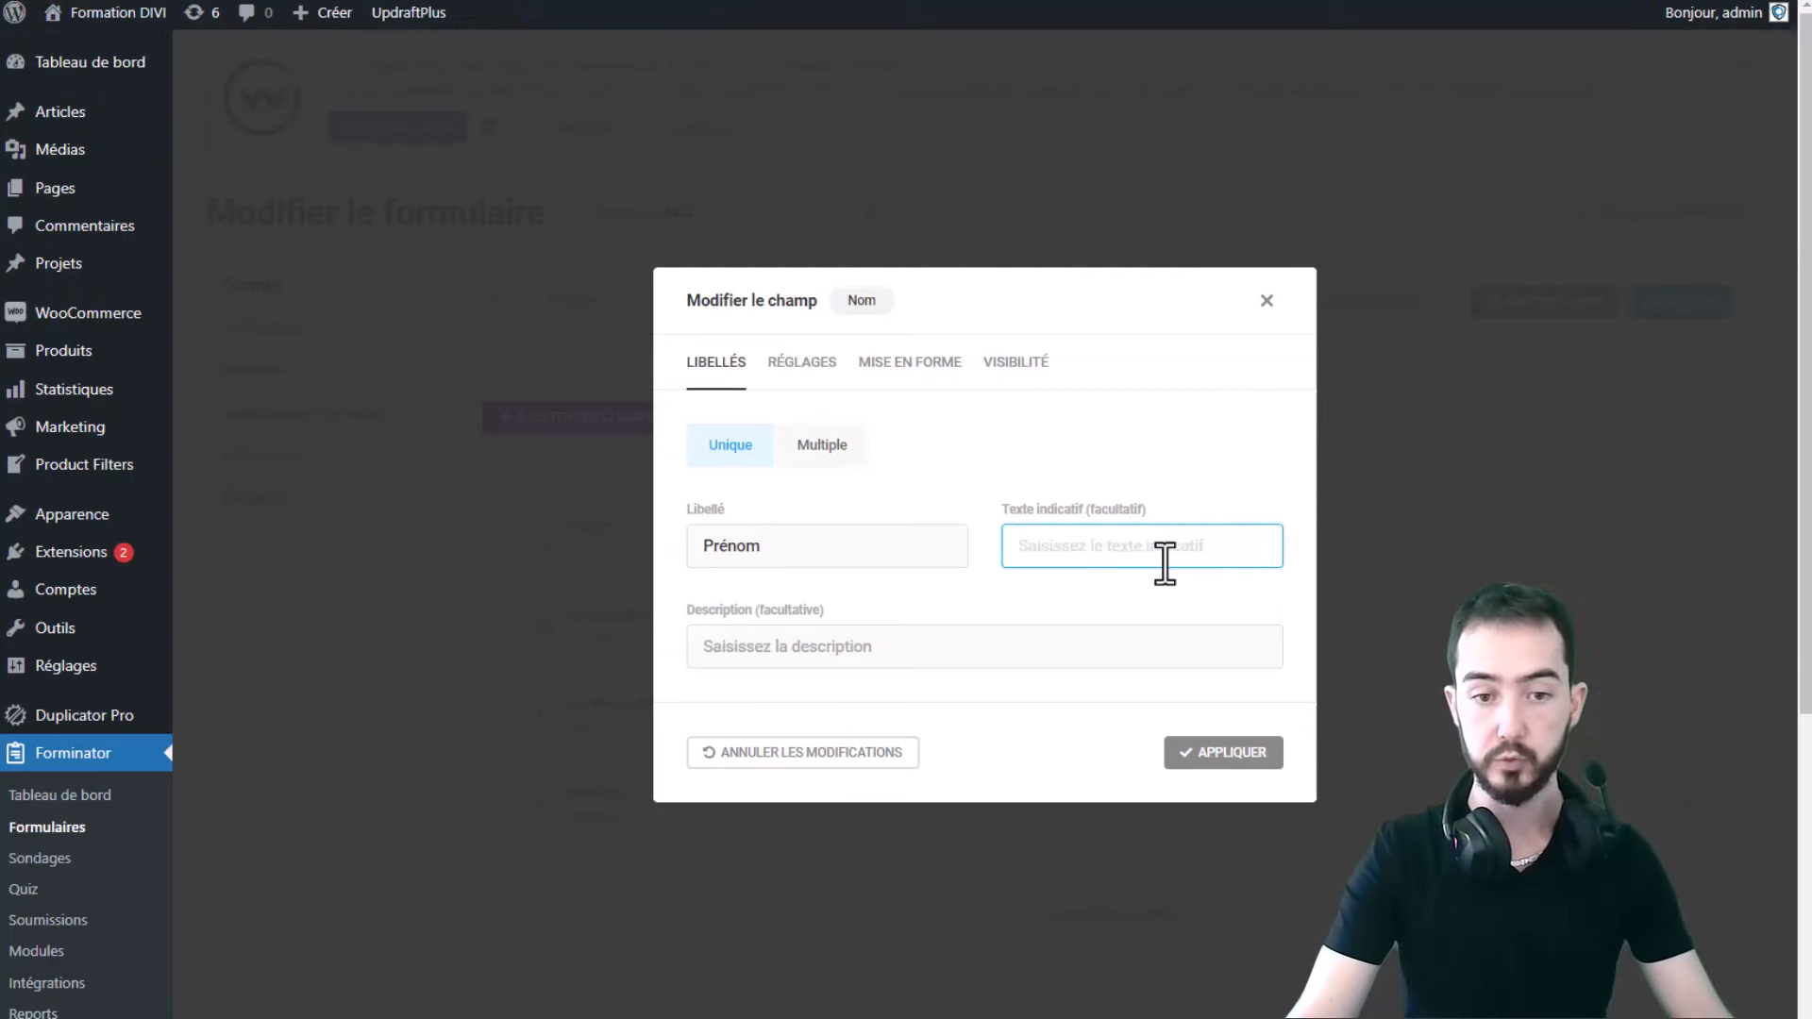
pyautogui.click(838, 658)
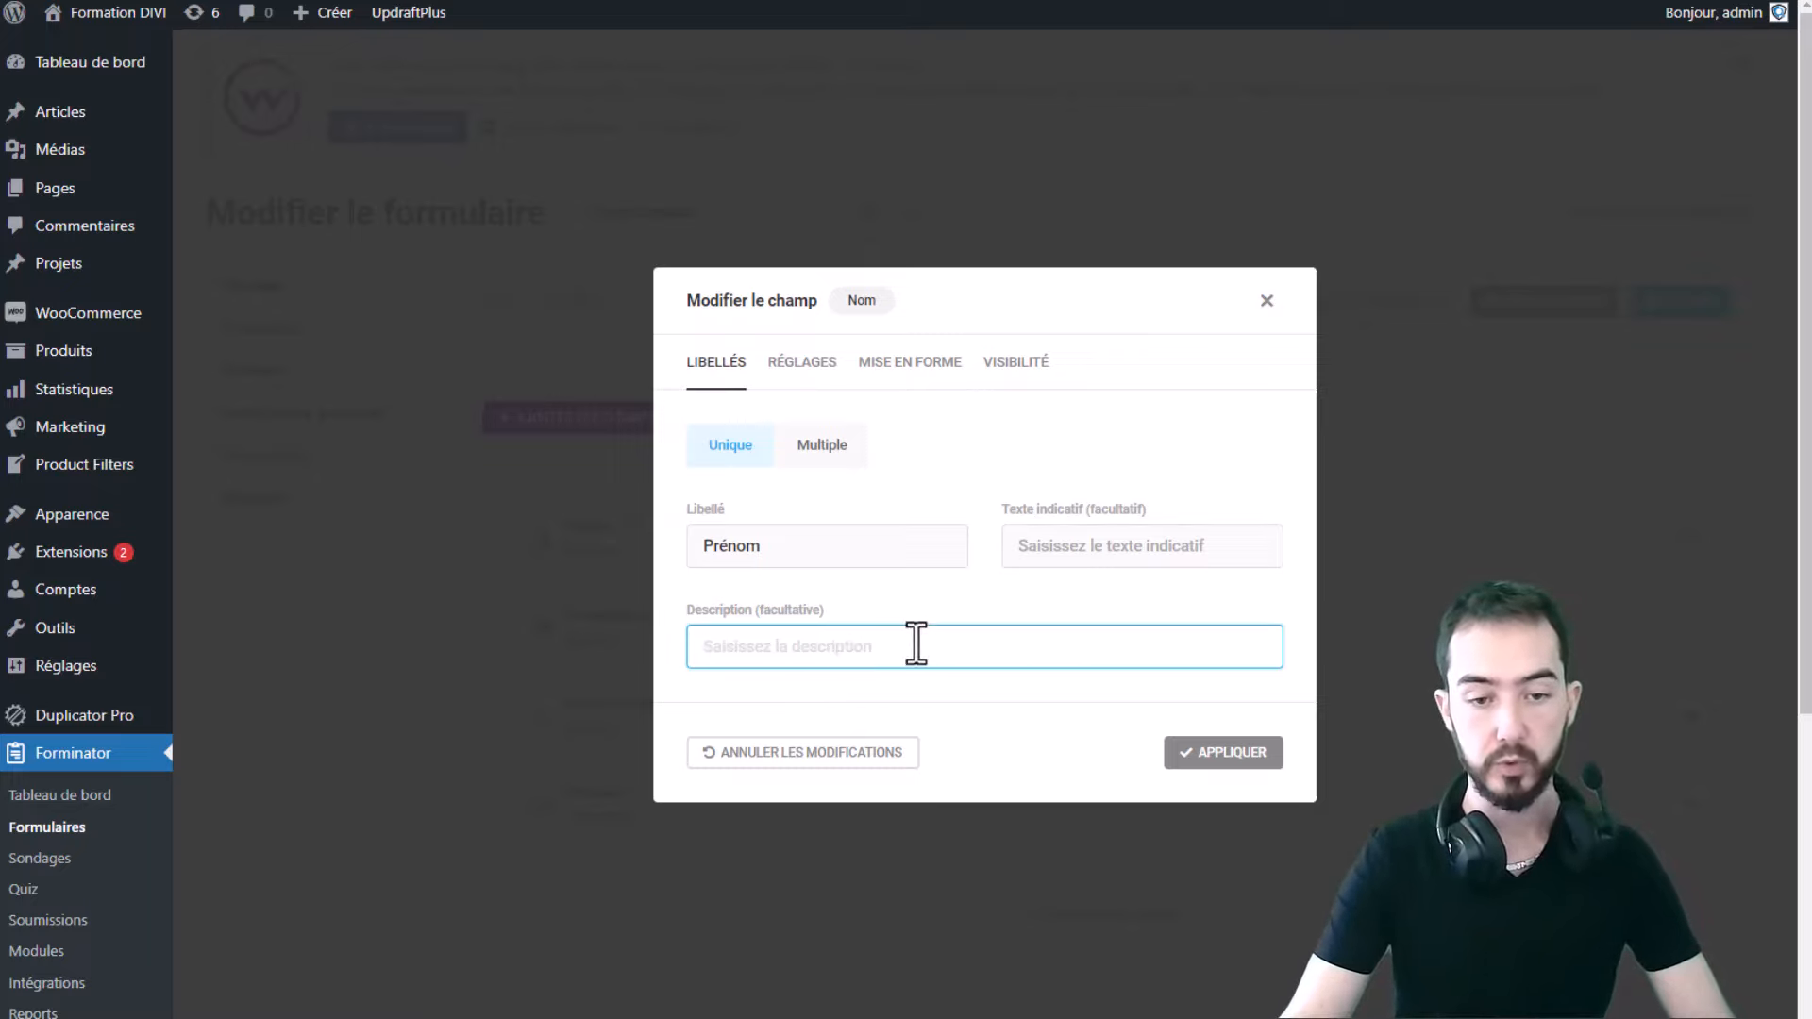
pyautogui.write('Entrez votre prénom')
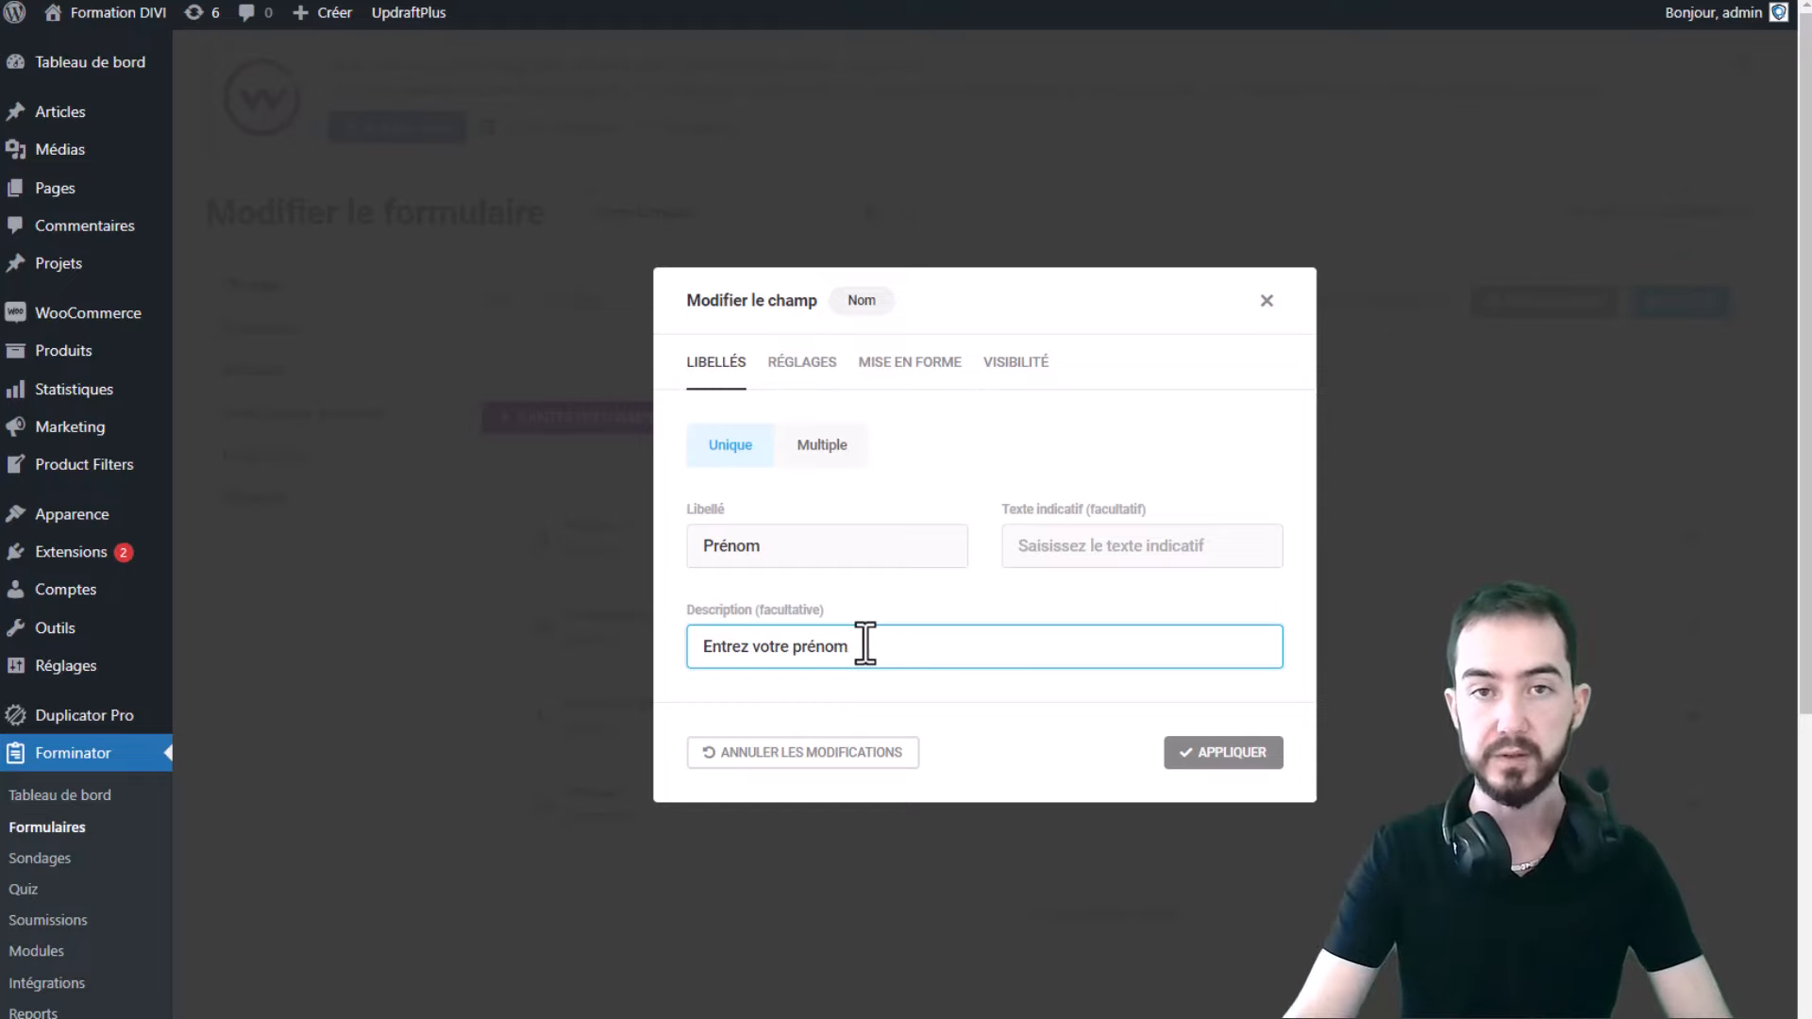
pyautogui.scroll(-2, 872, 576)
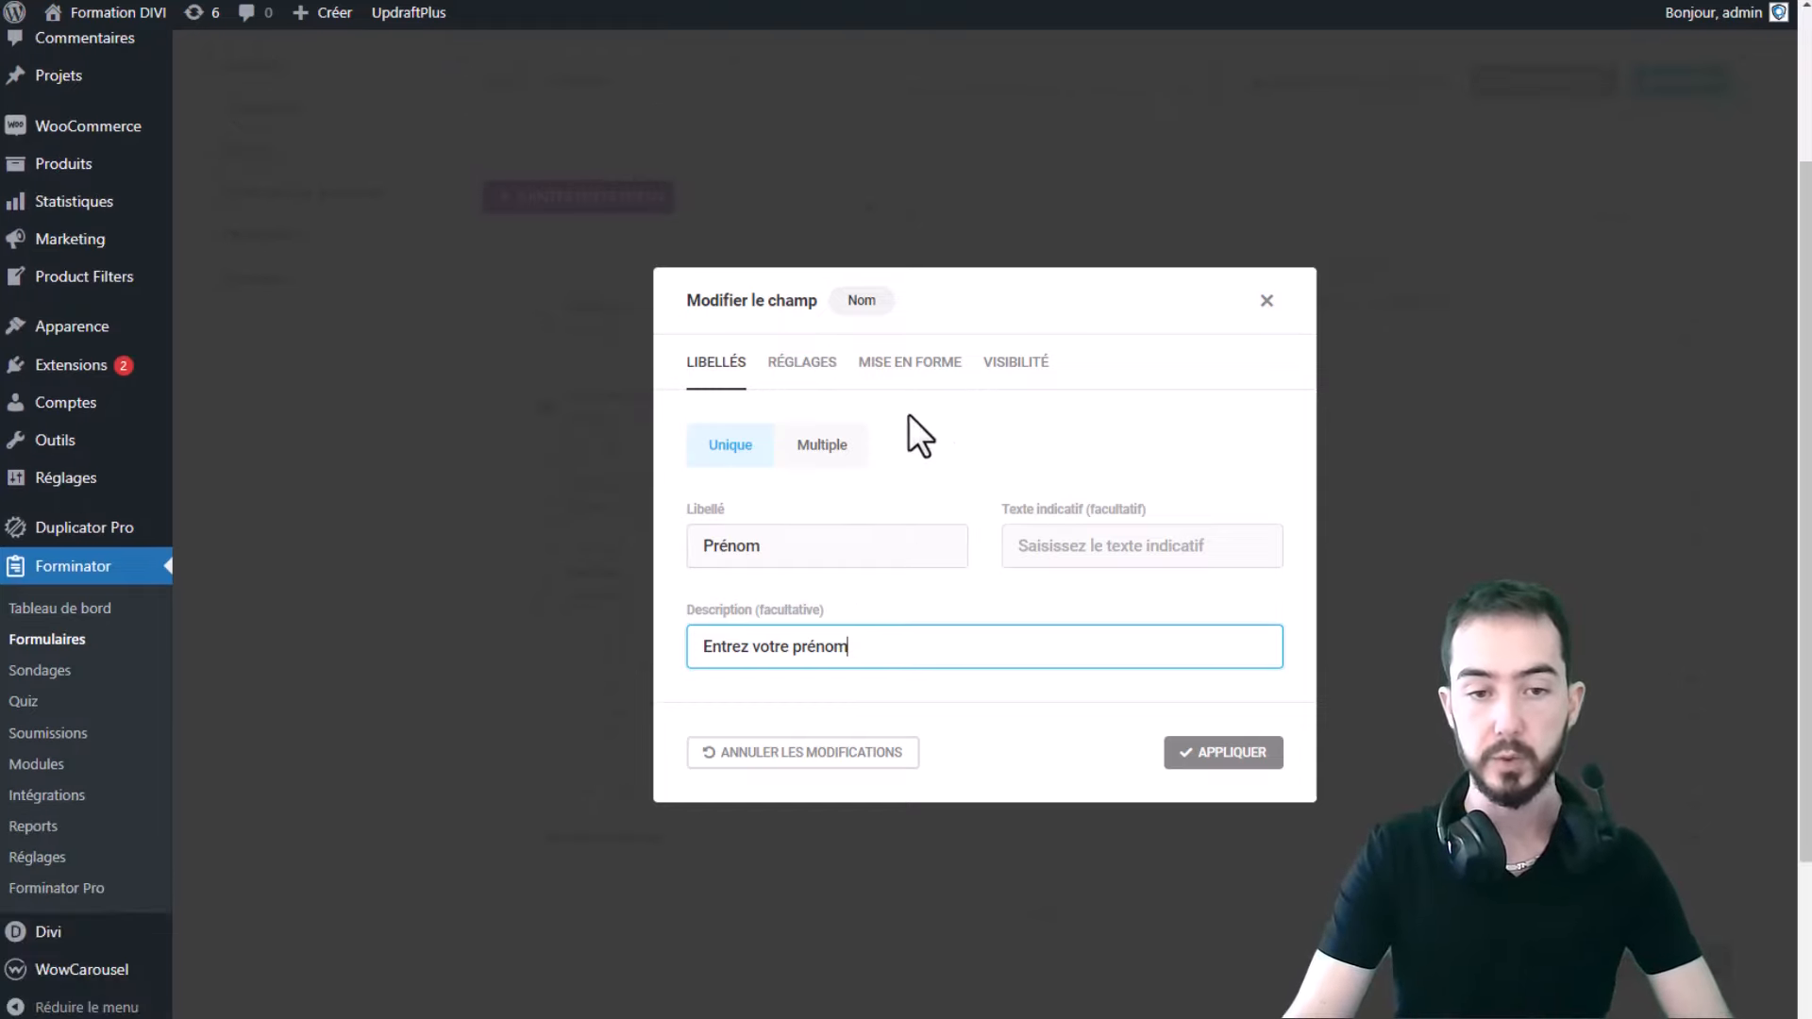
pyautogui.scroll(2, 938, 429)
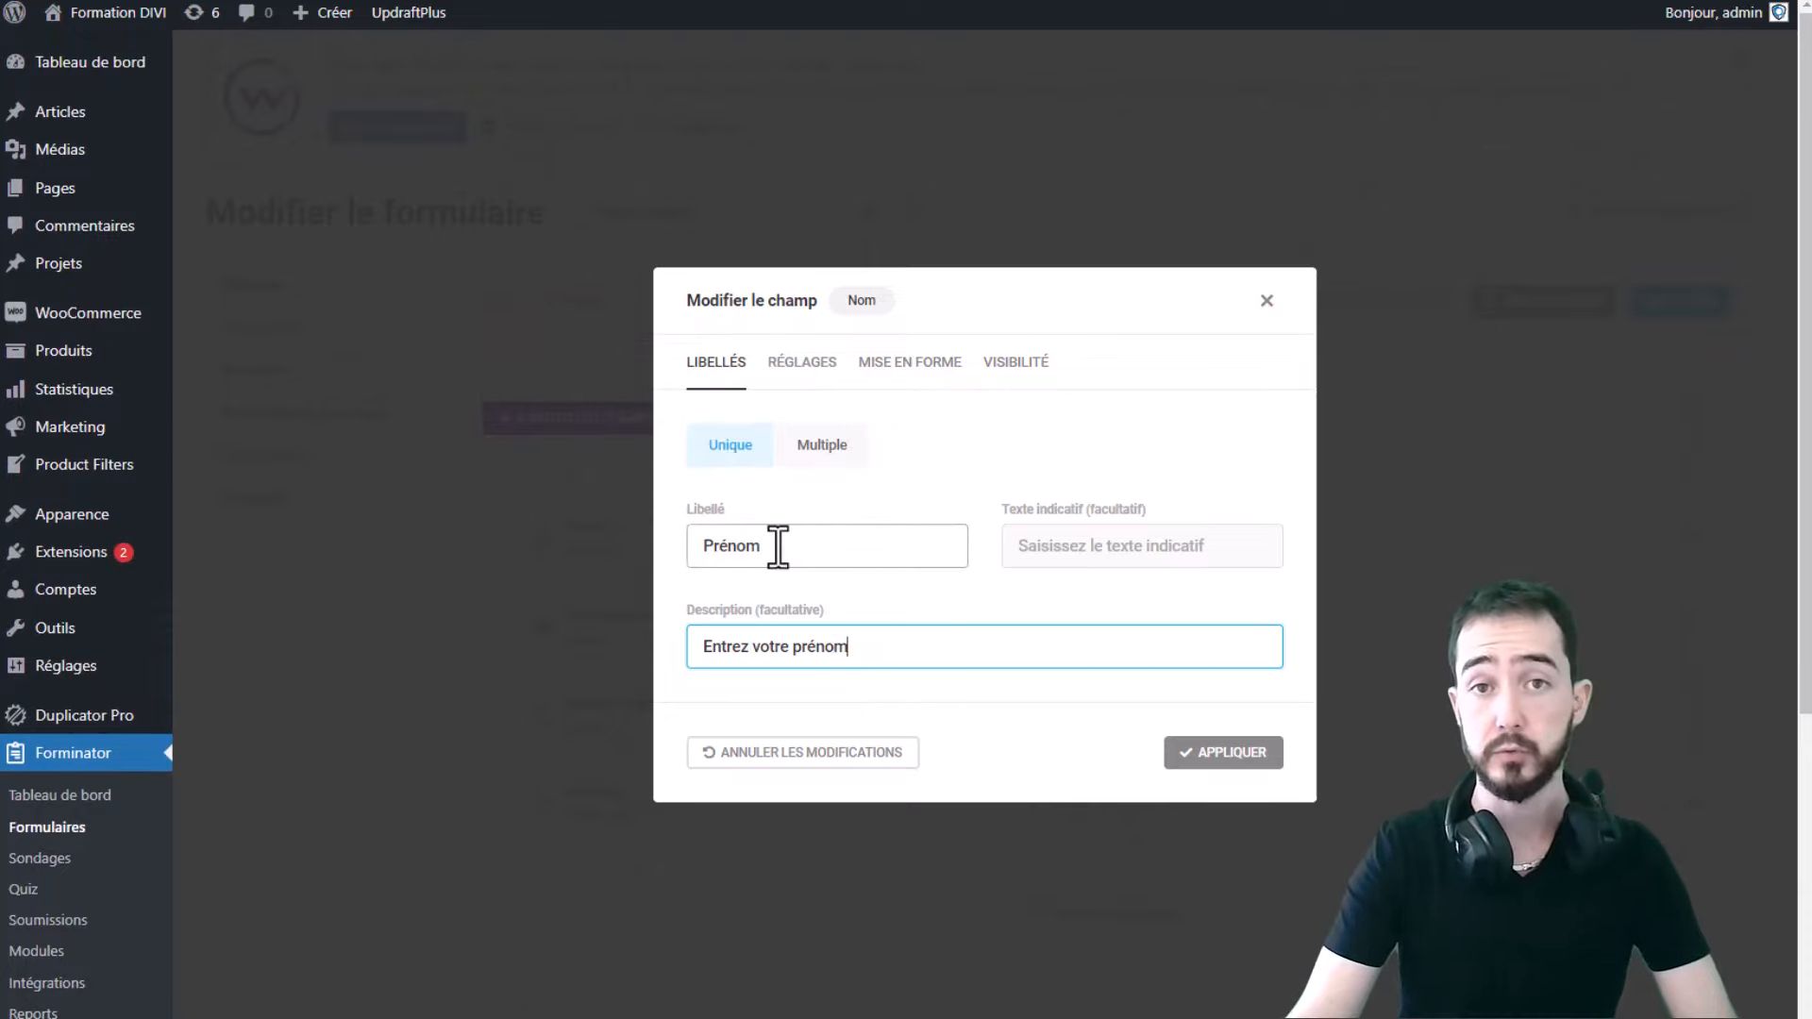
pyautogui.moveTo(817, 547); pyautogui.dragTo(698, 552)
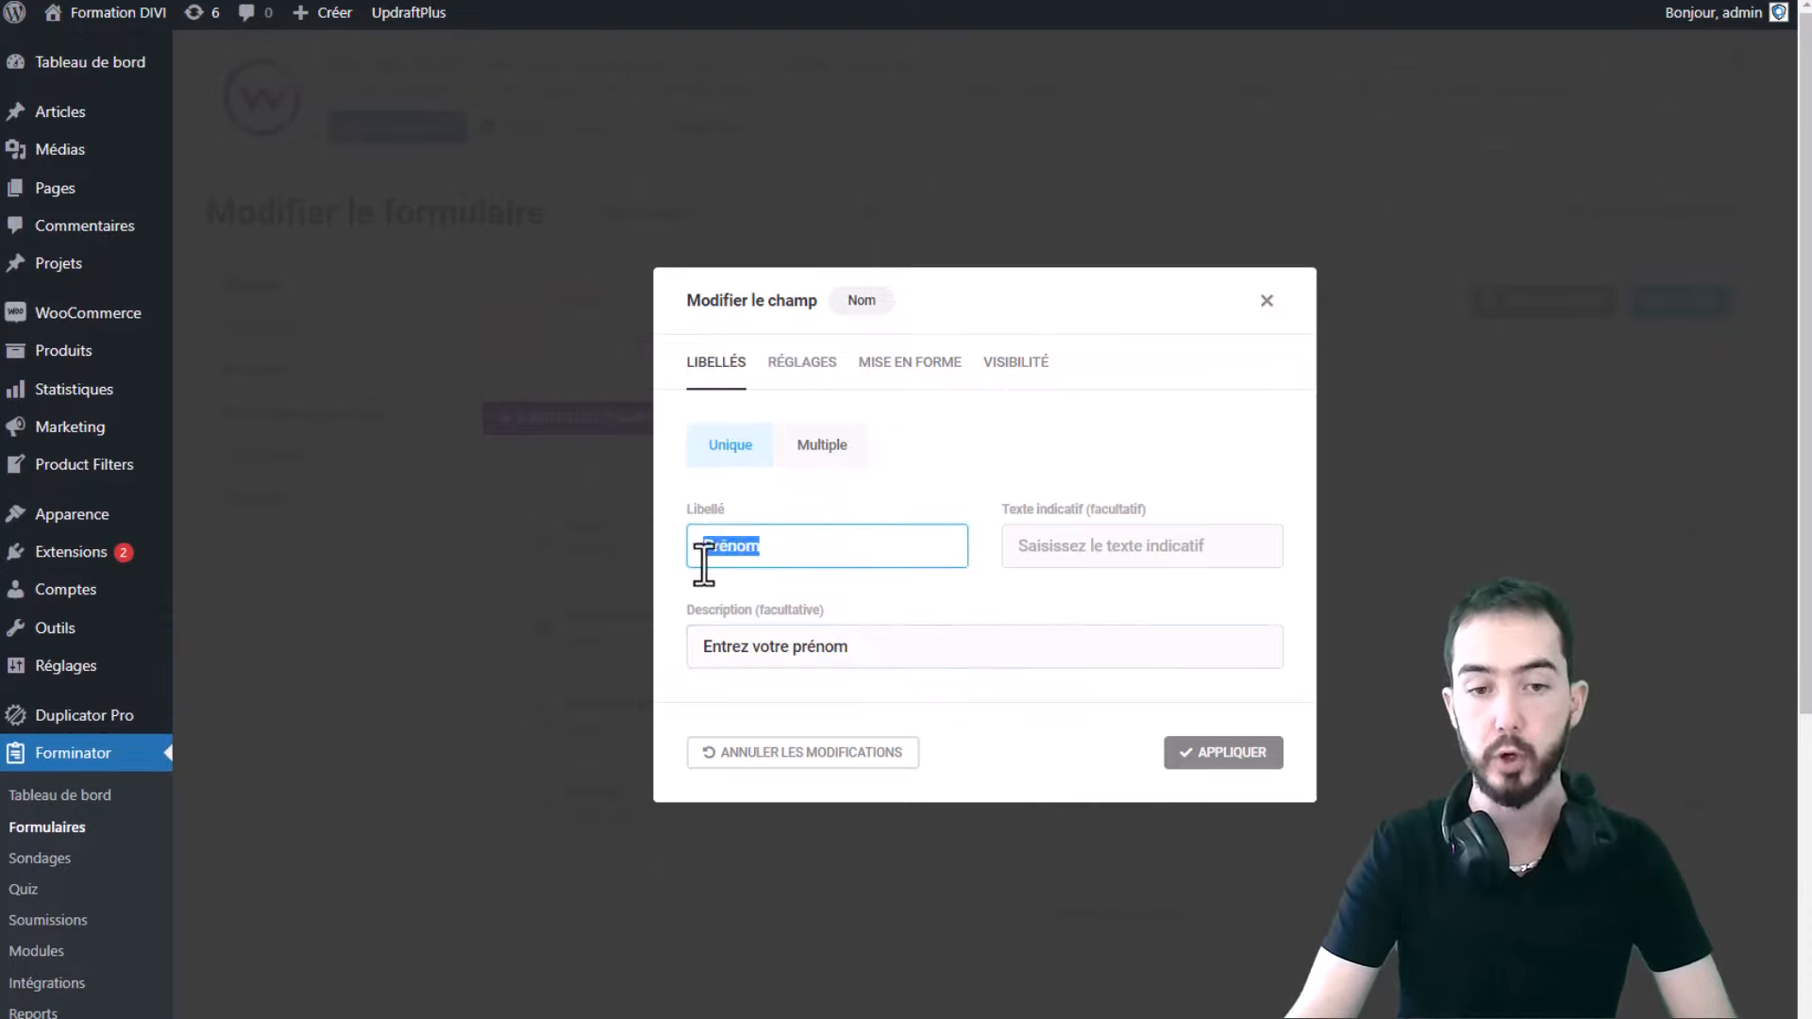
# - Switch the name field to Multiple with Préfixe, Prénom, Deuxième prénom and Nom de famille enabled
pyautogui.click(821, 447)
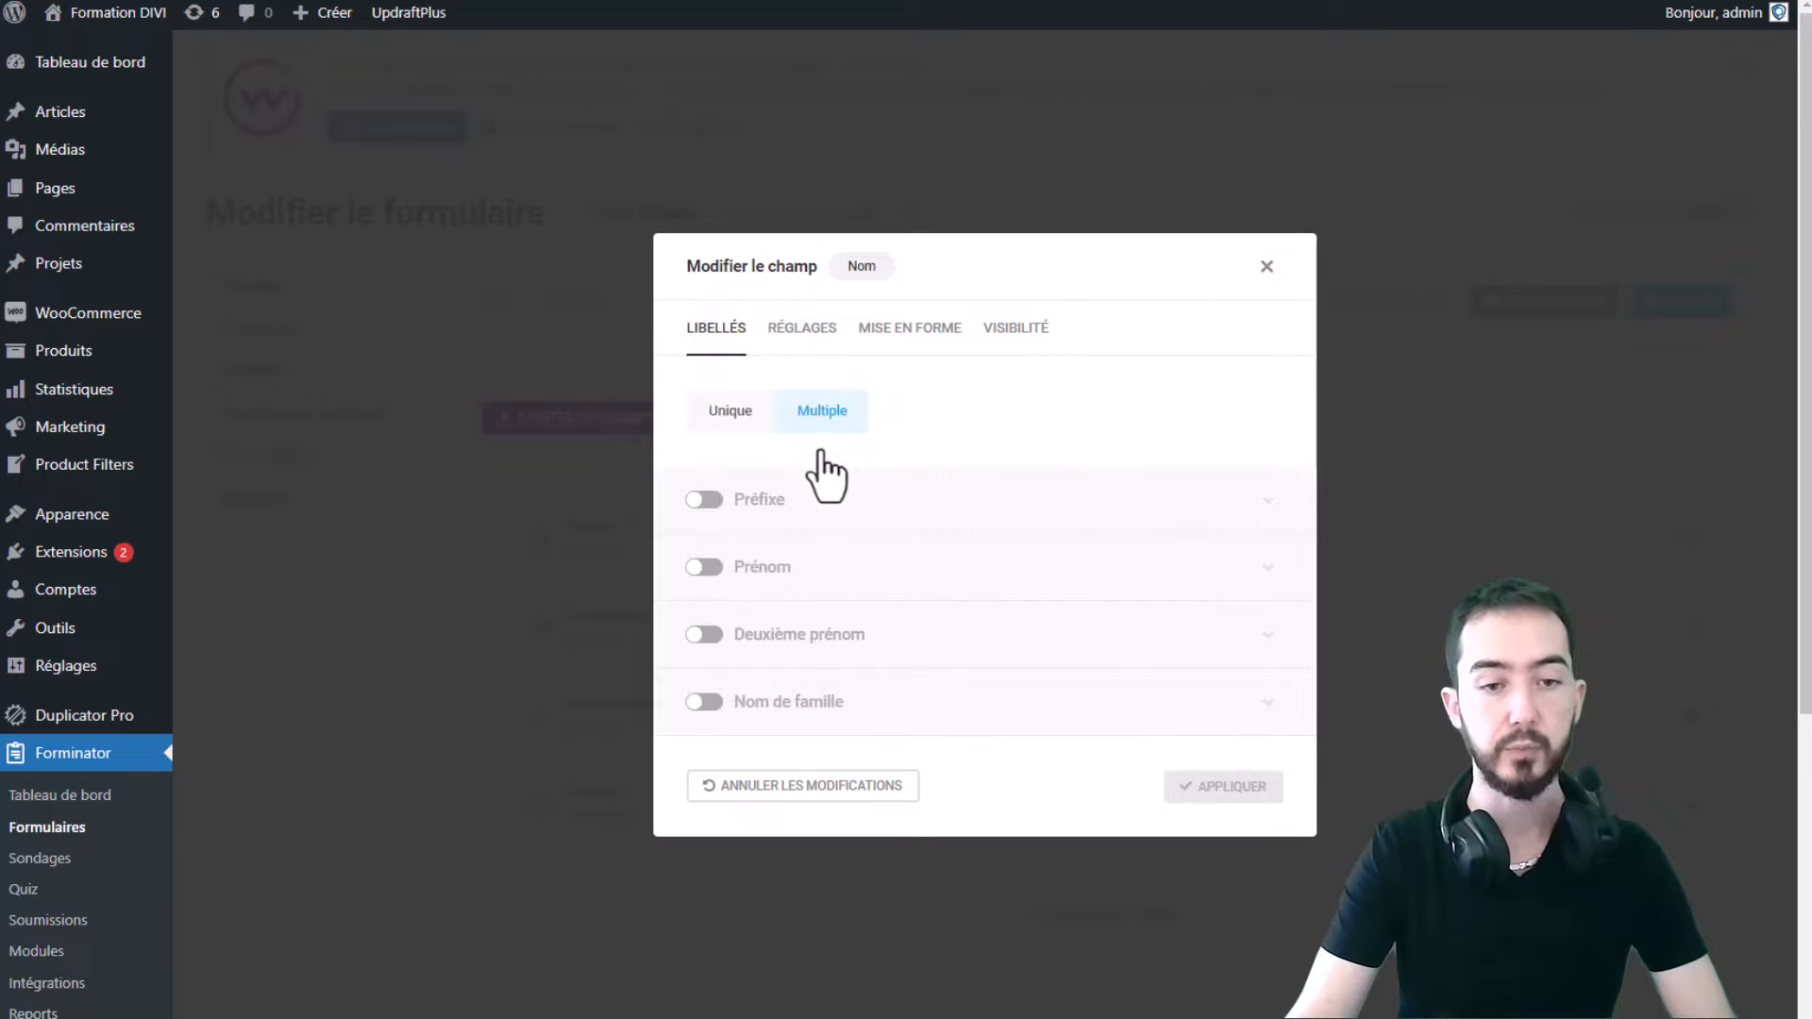
pyautogui.click(704, 500)
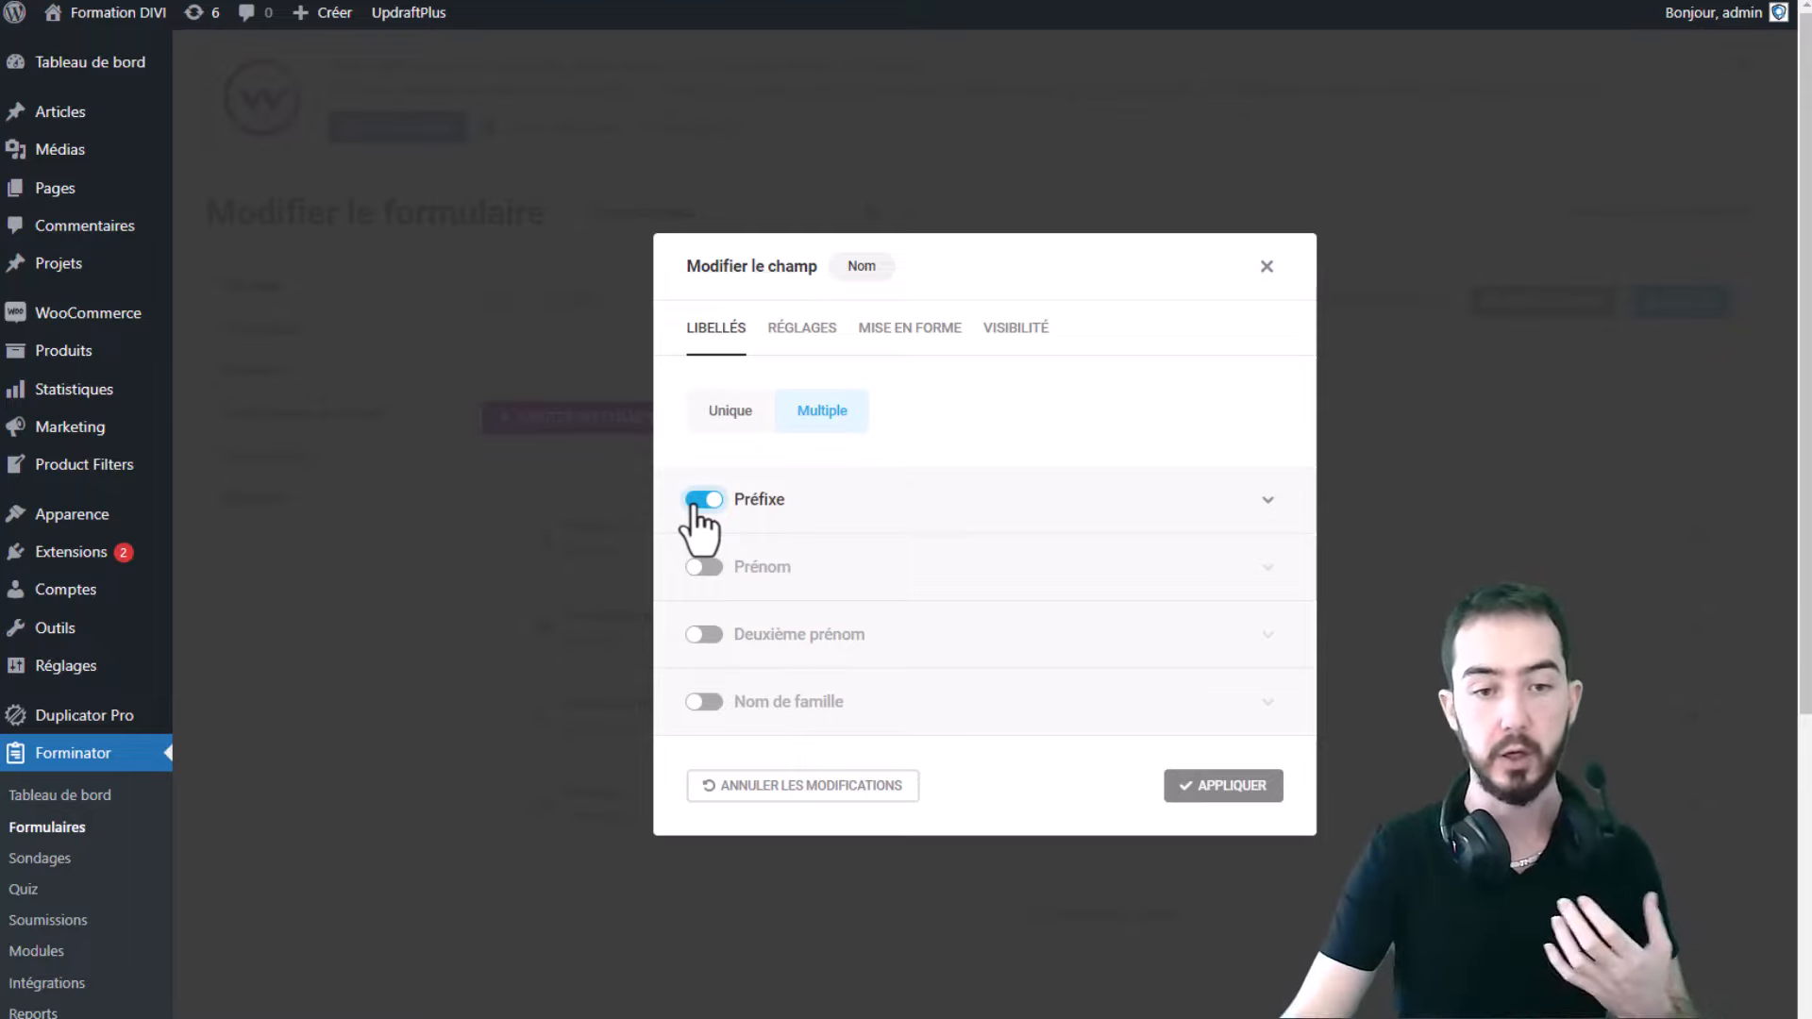
pyautogui.click(703, 566)
pyautogui.click(703, 635)
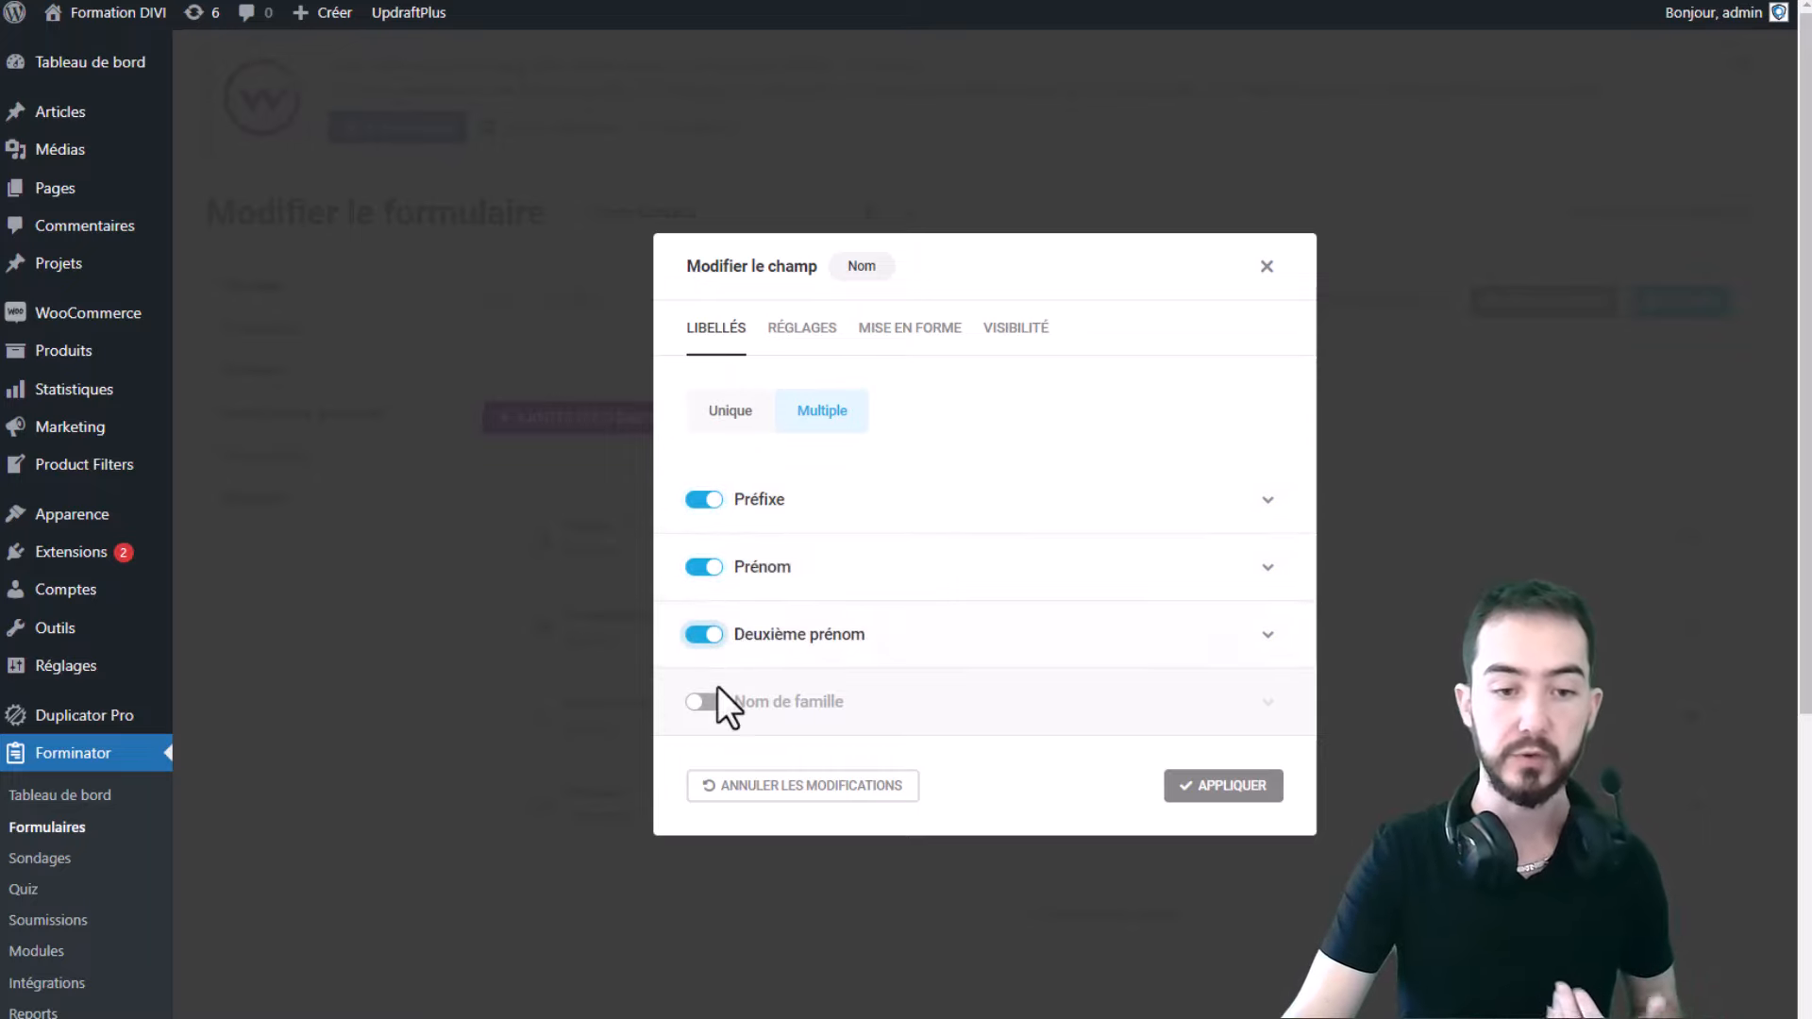
pyautogui.click(706, 704)
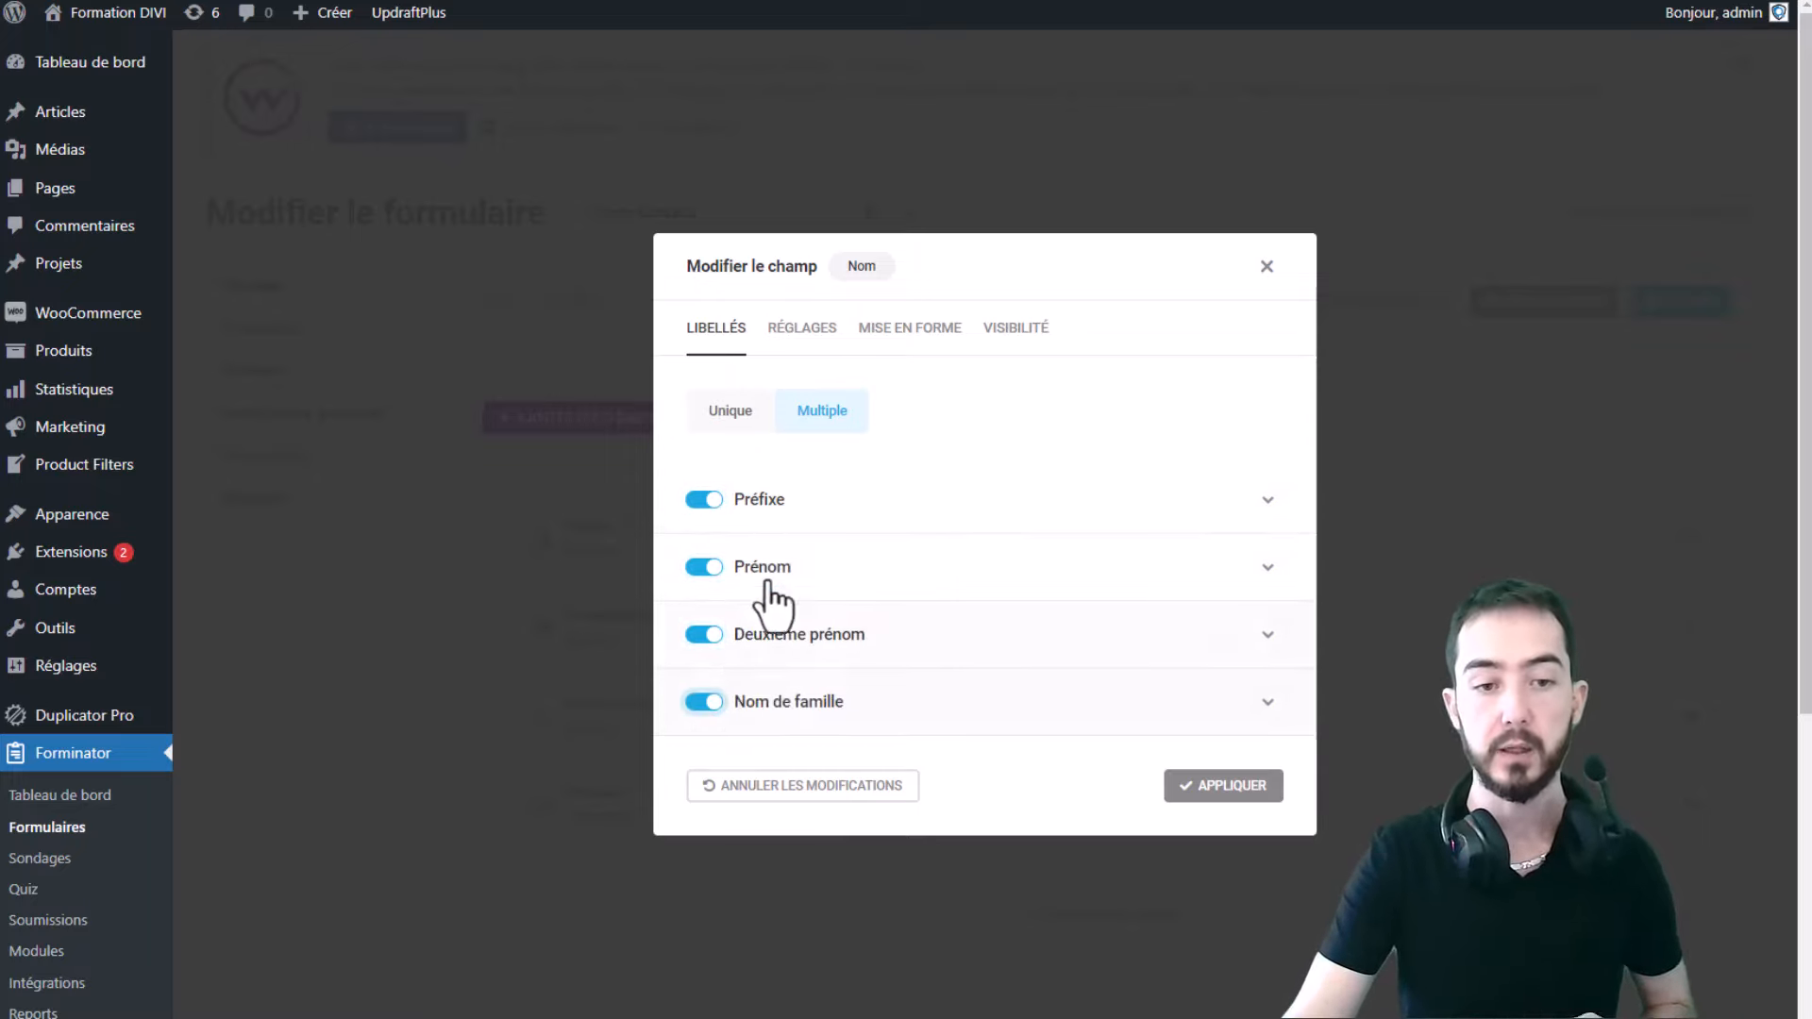
# - Keep M. as the default prefix and apply the name field changes
pyautogui.click(908, 508)
pyautogui.click(1191, 493)
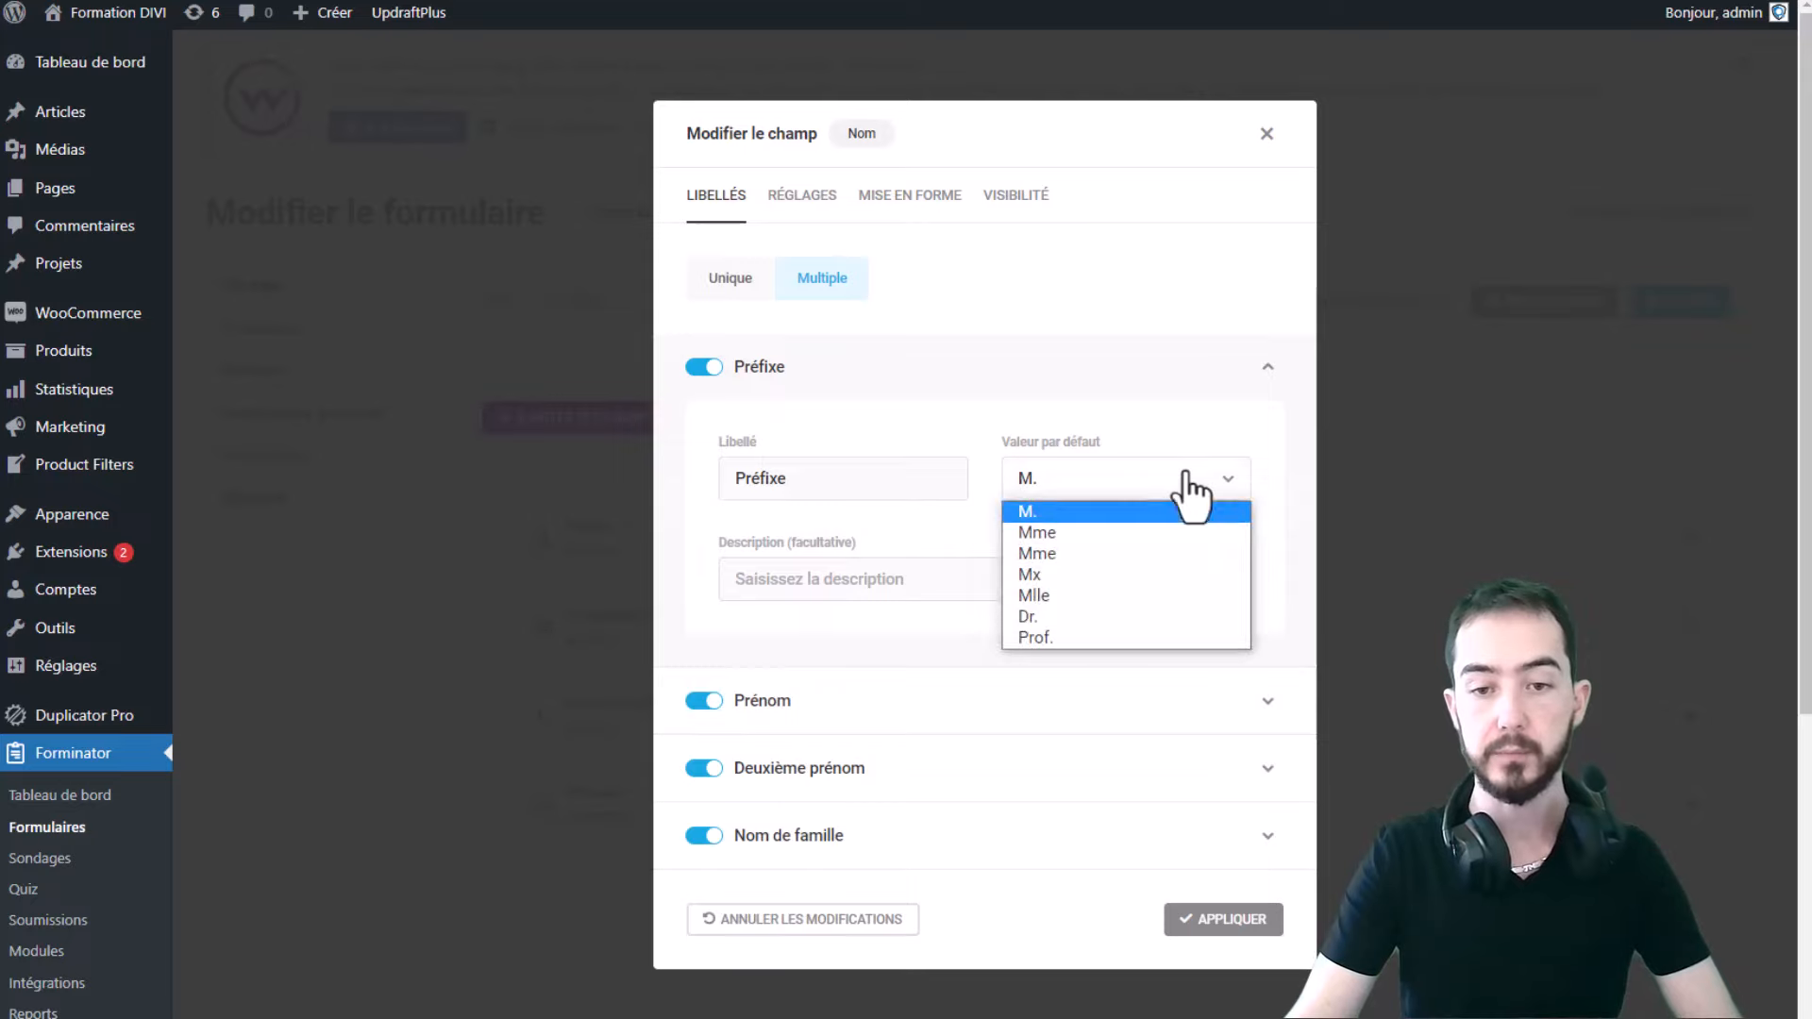
pyautogui.click(1084, 500)
pyautogui.click(878, 477)
pyautogui.doubleClick(878, 476)
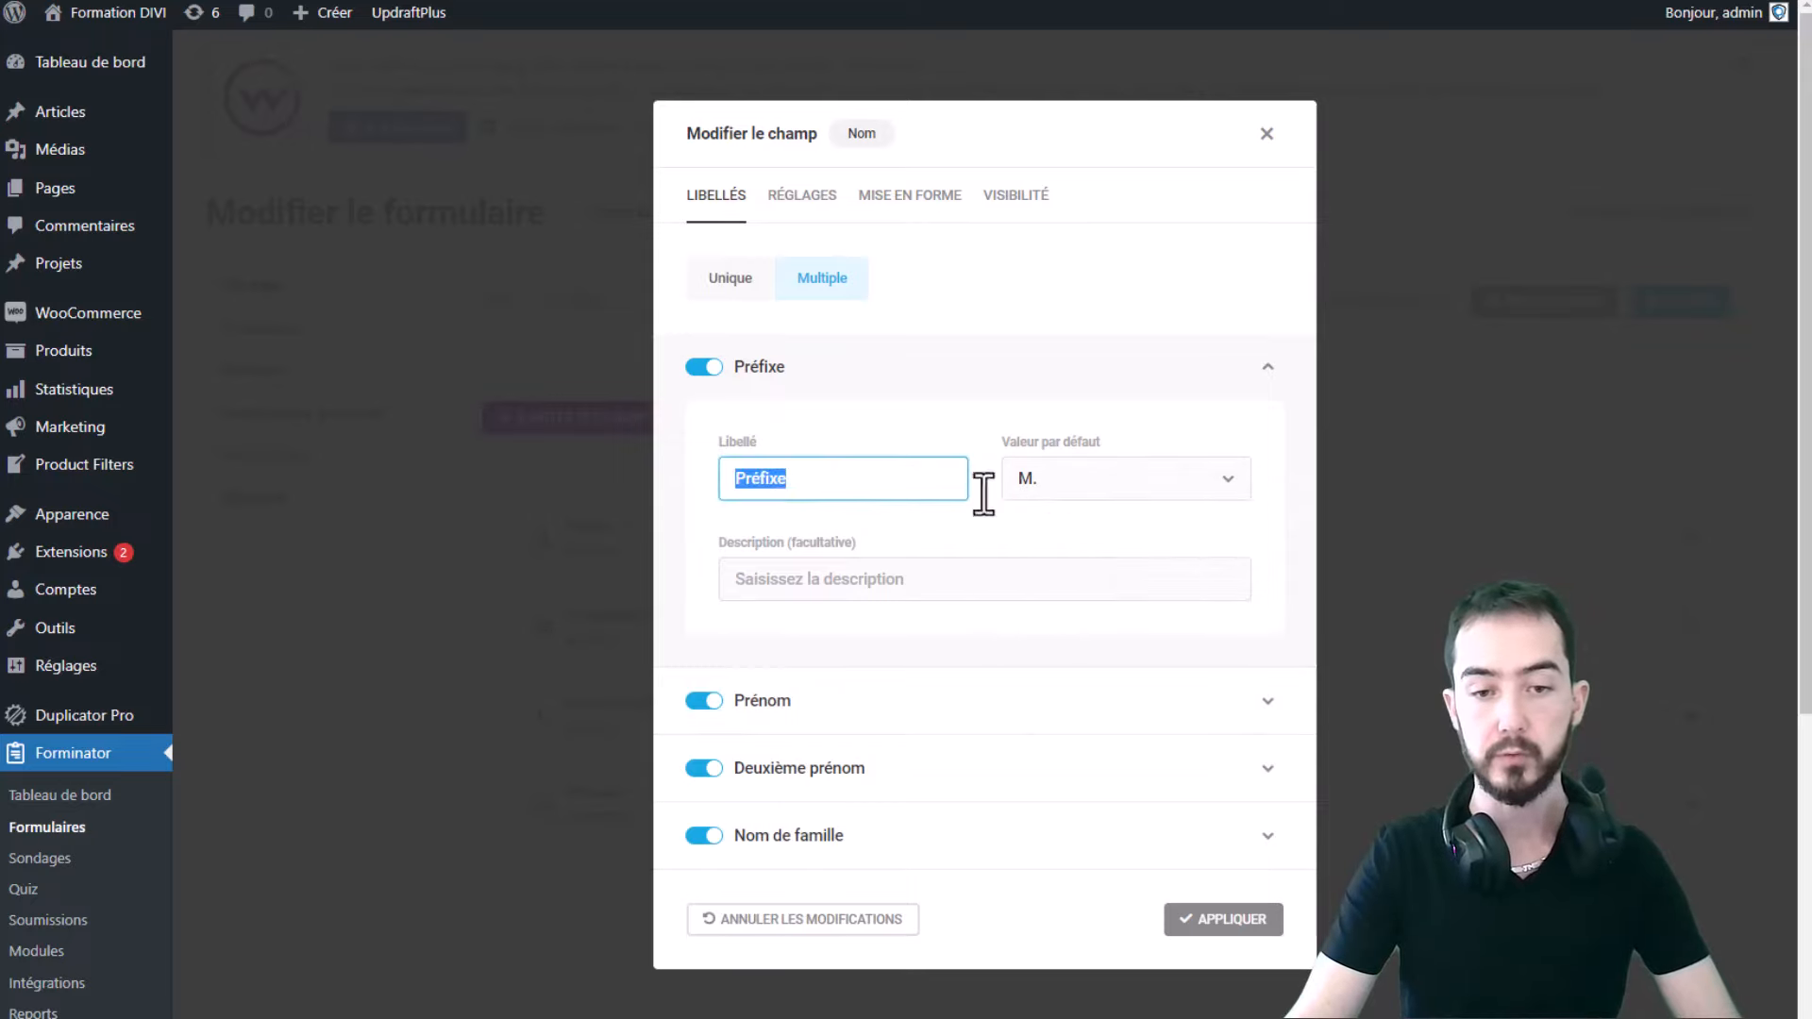
pyautogui.click(1177, 490)
pyautogui.click(1116, 491)
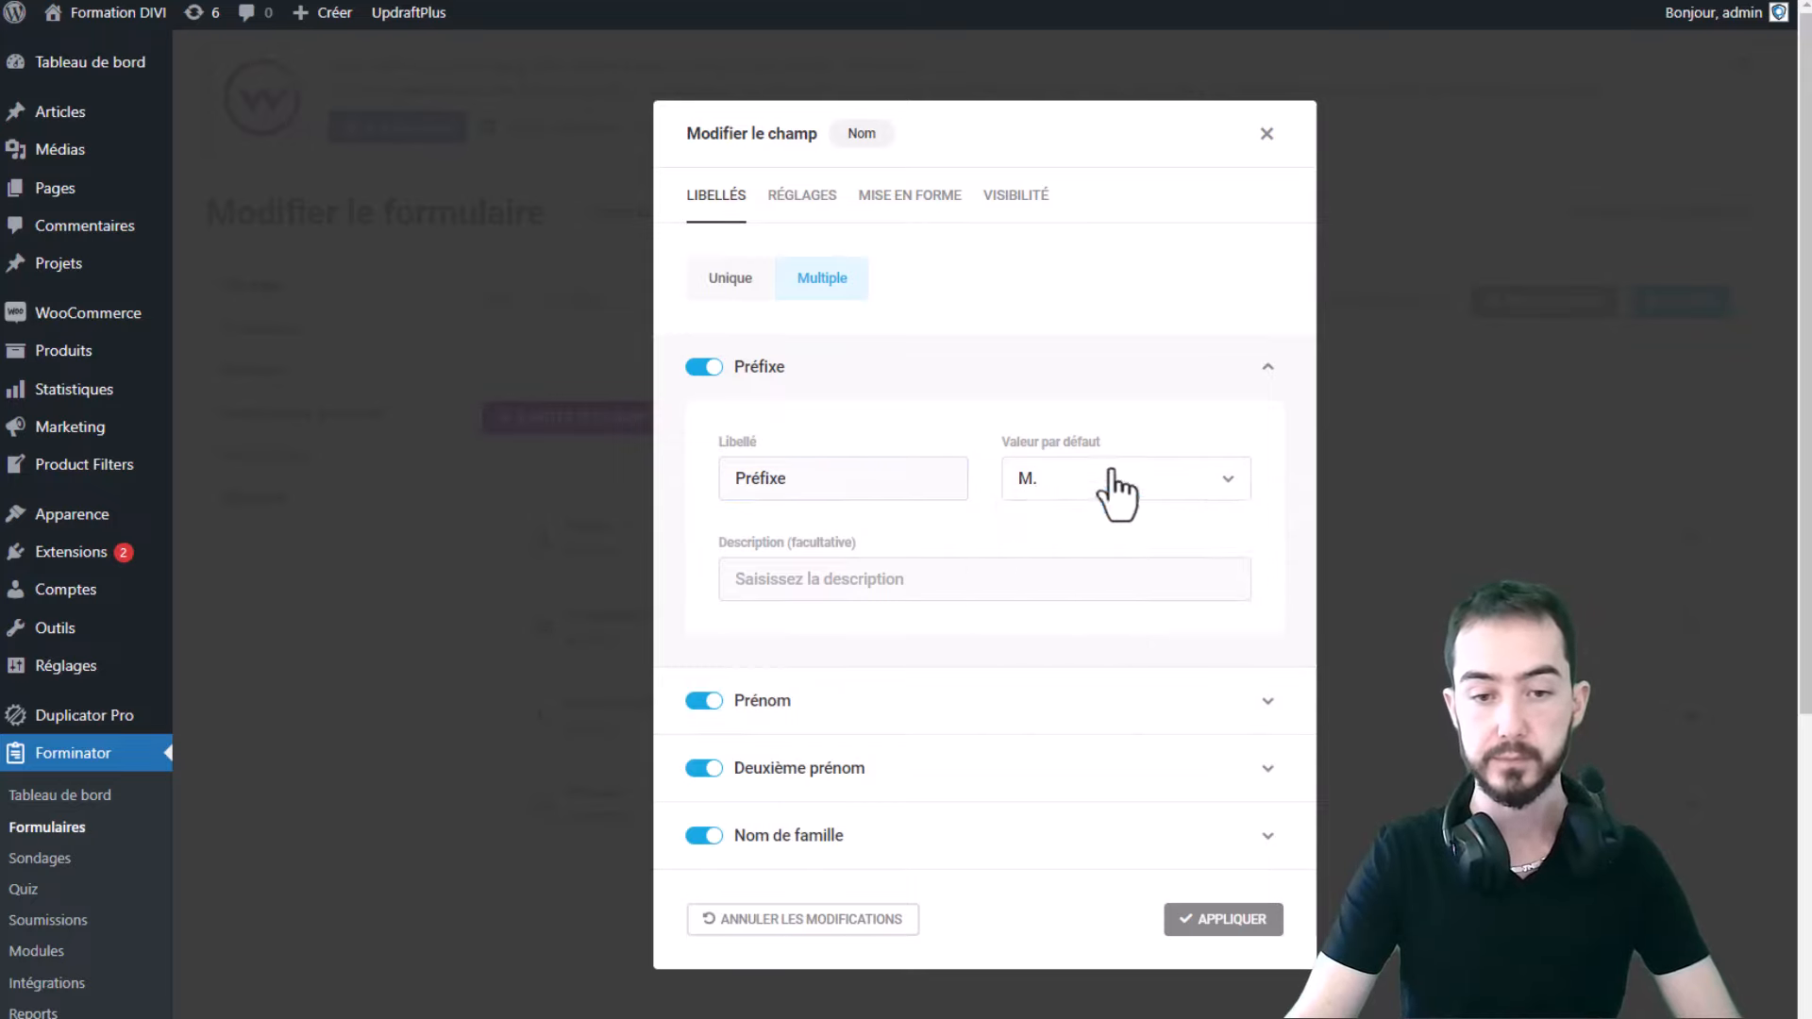
pyautogui.click(882, 704)
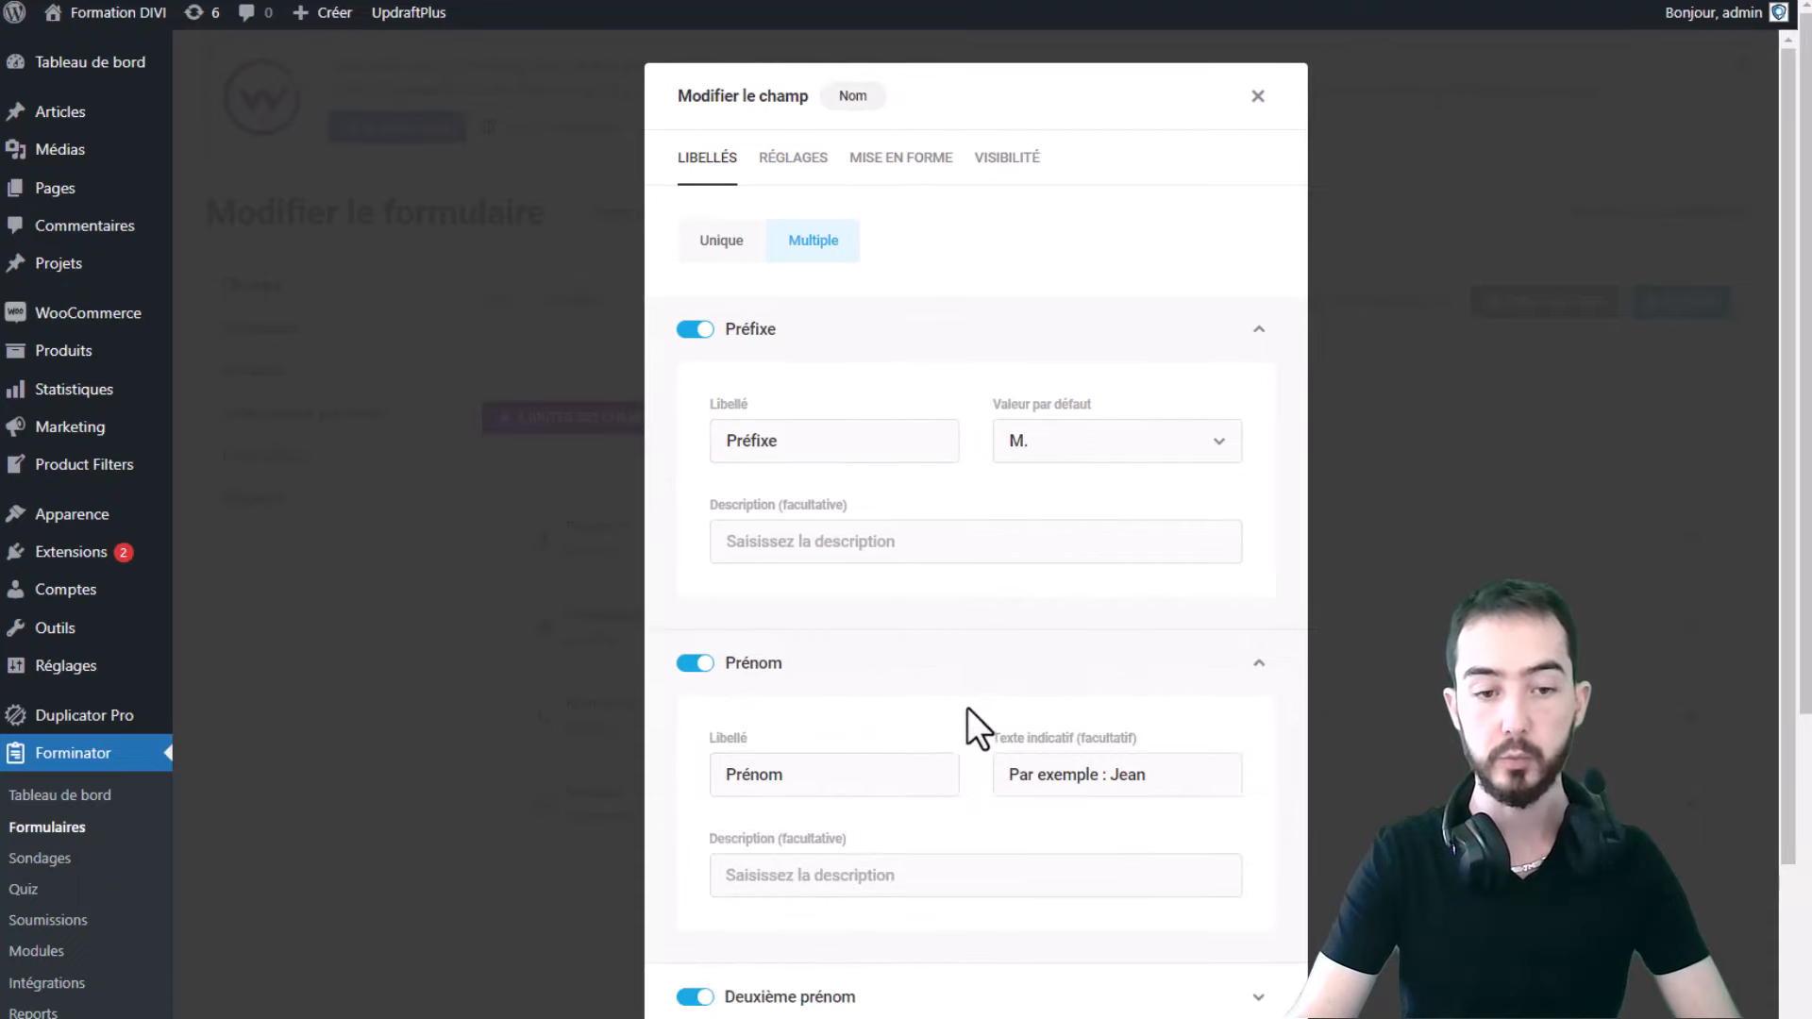
pyautogui.scroll(-5, 970, 660)
pyautogui.click(1215, 956)
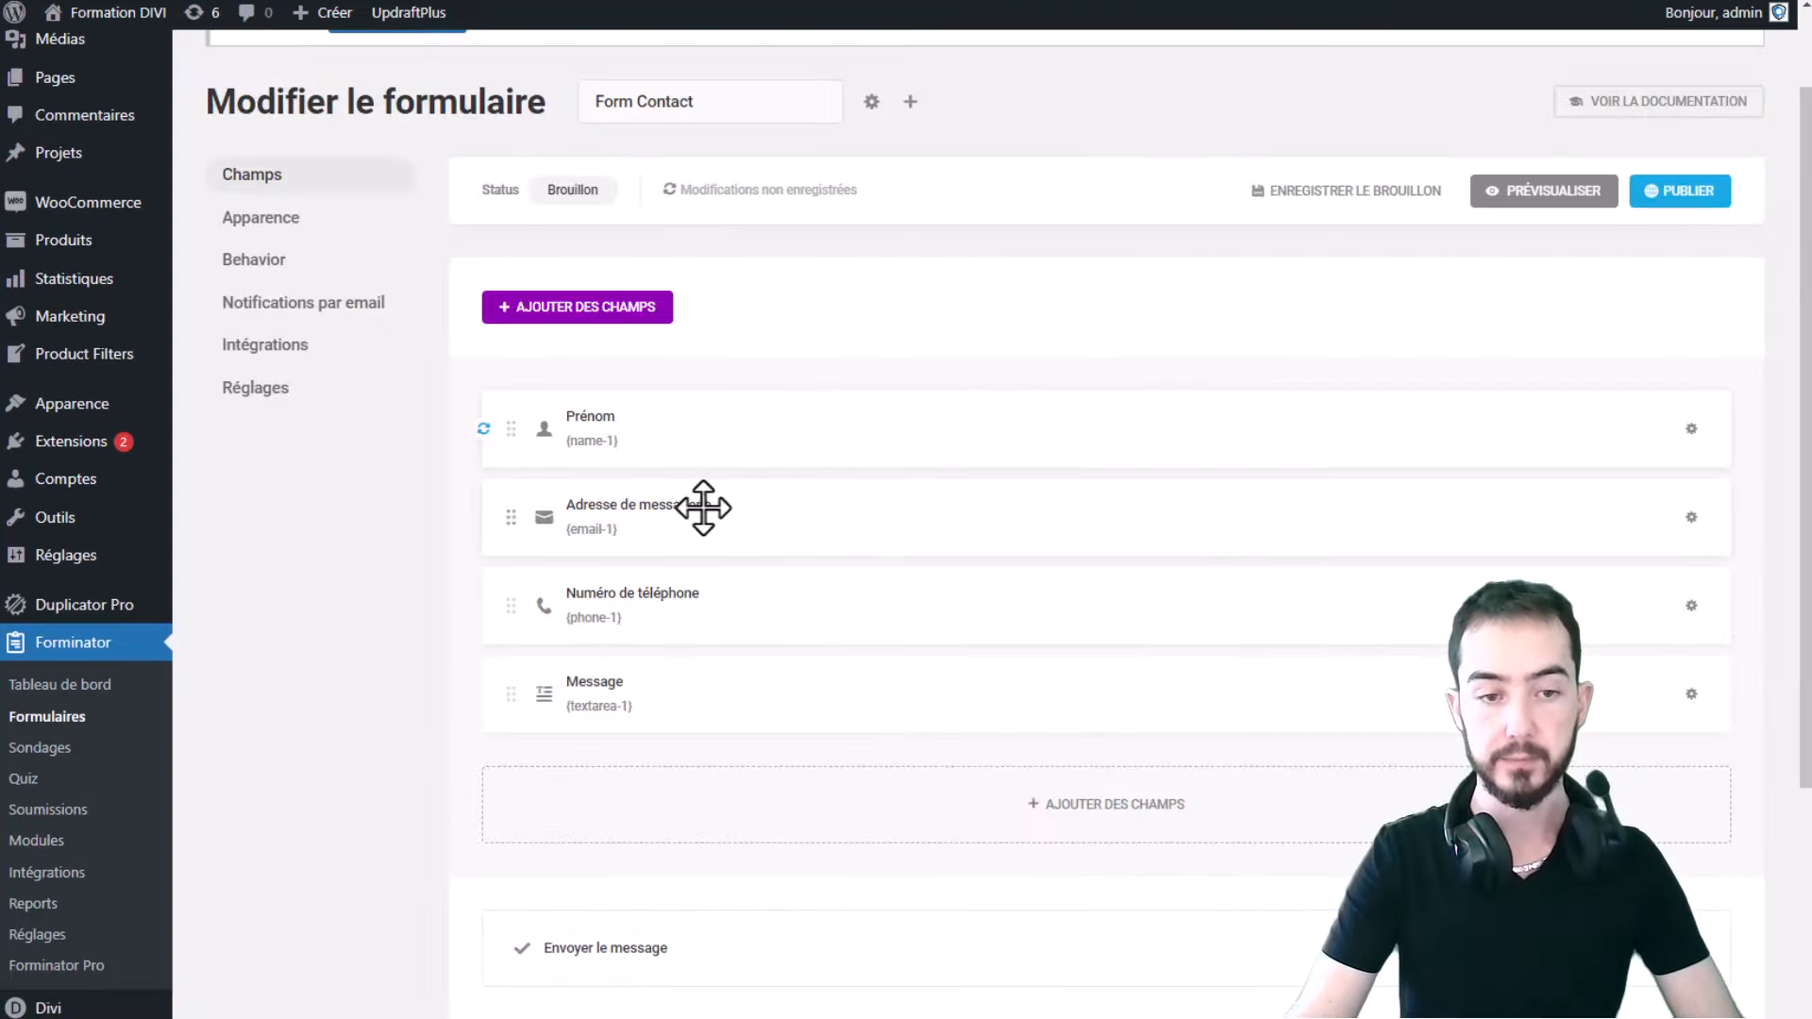
pyautogui.click(1546, 193)
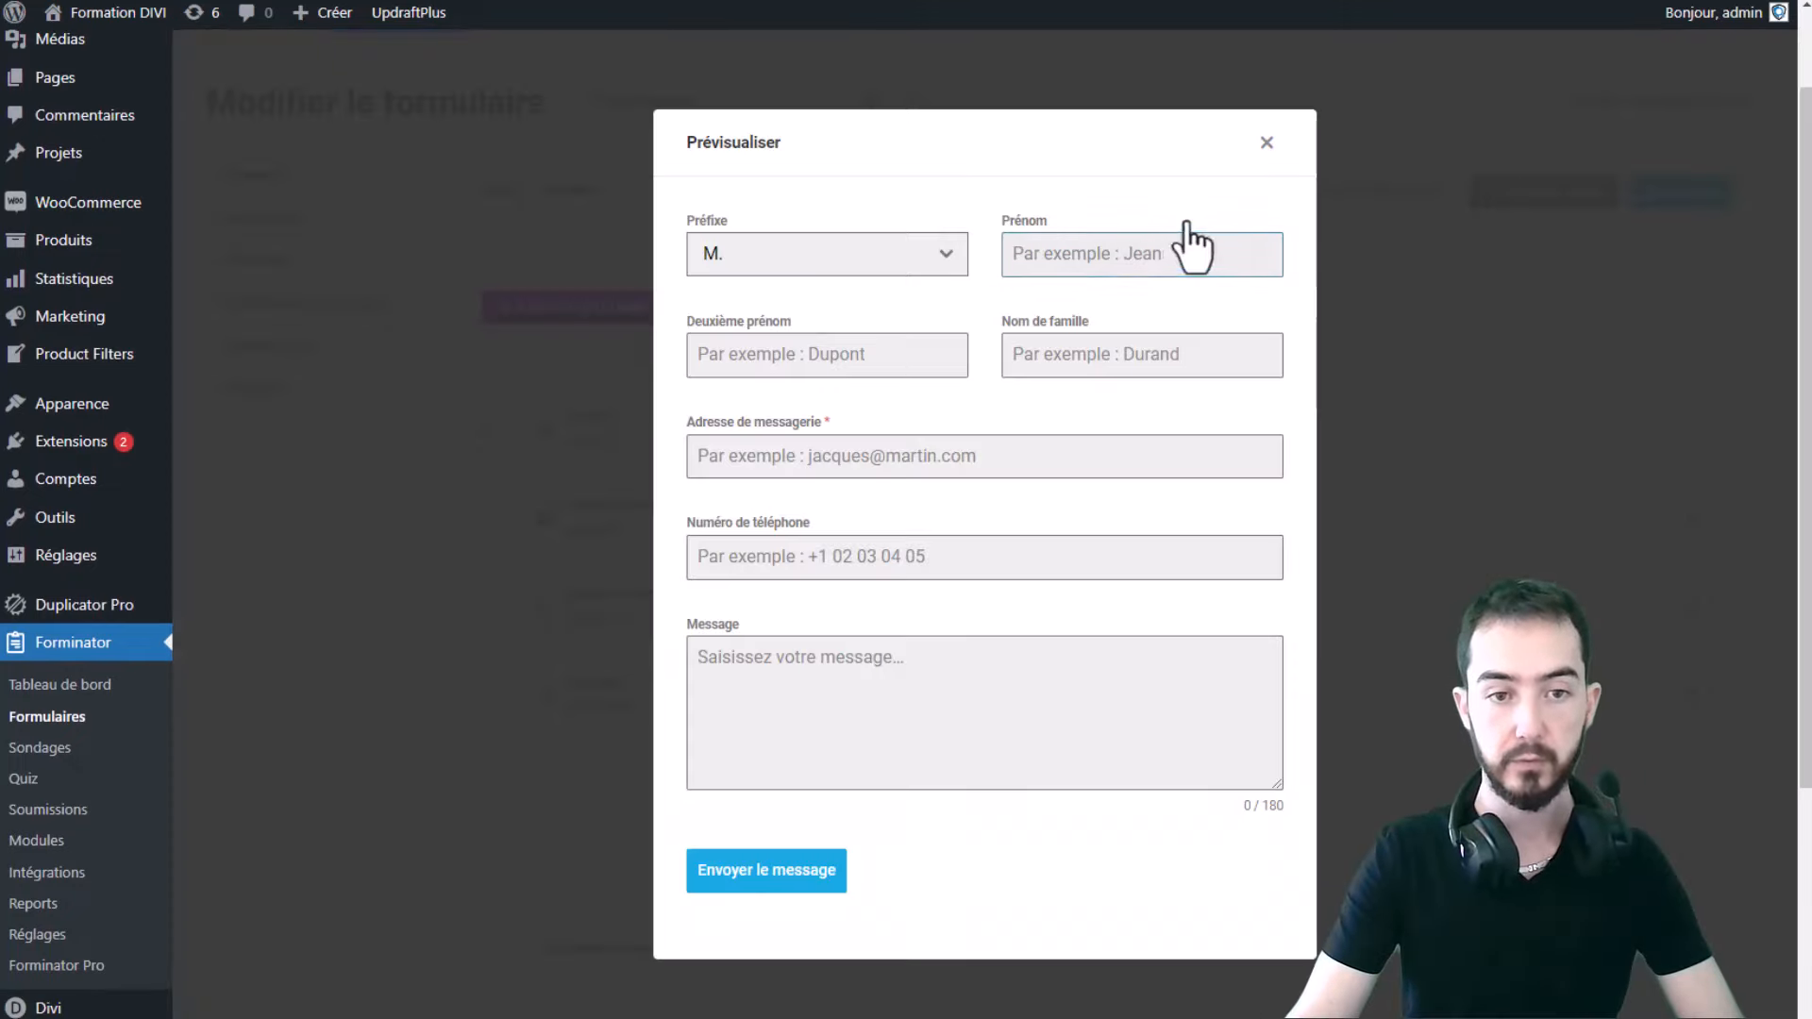
pyautogui.click(837, 273)
pyautogui.scroll(-2, 784, 434)
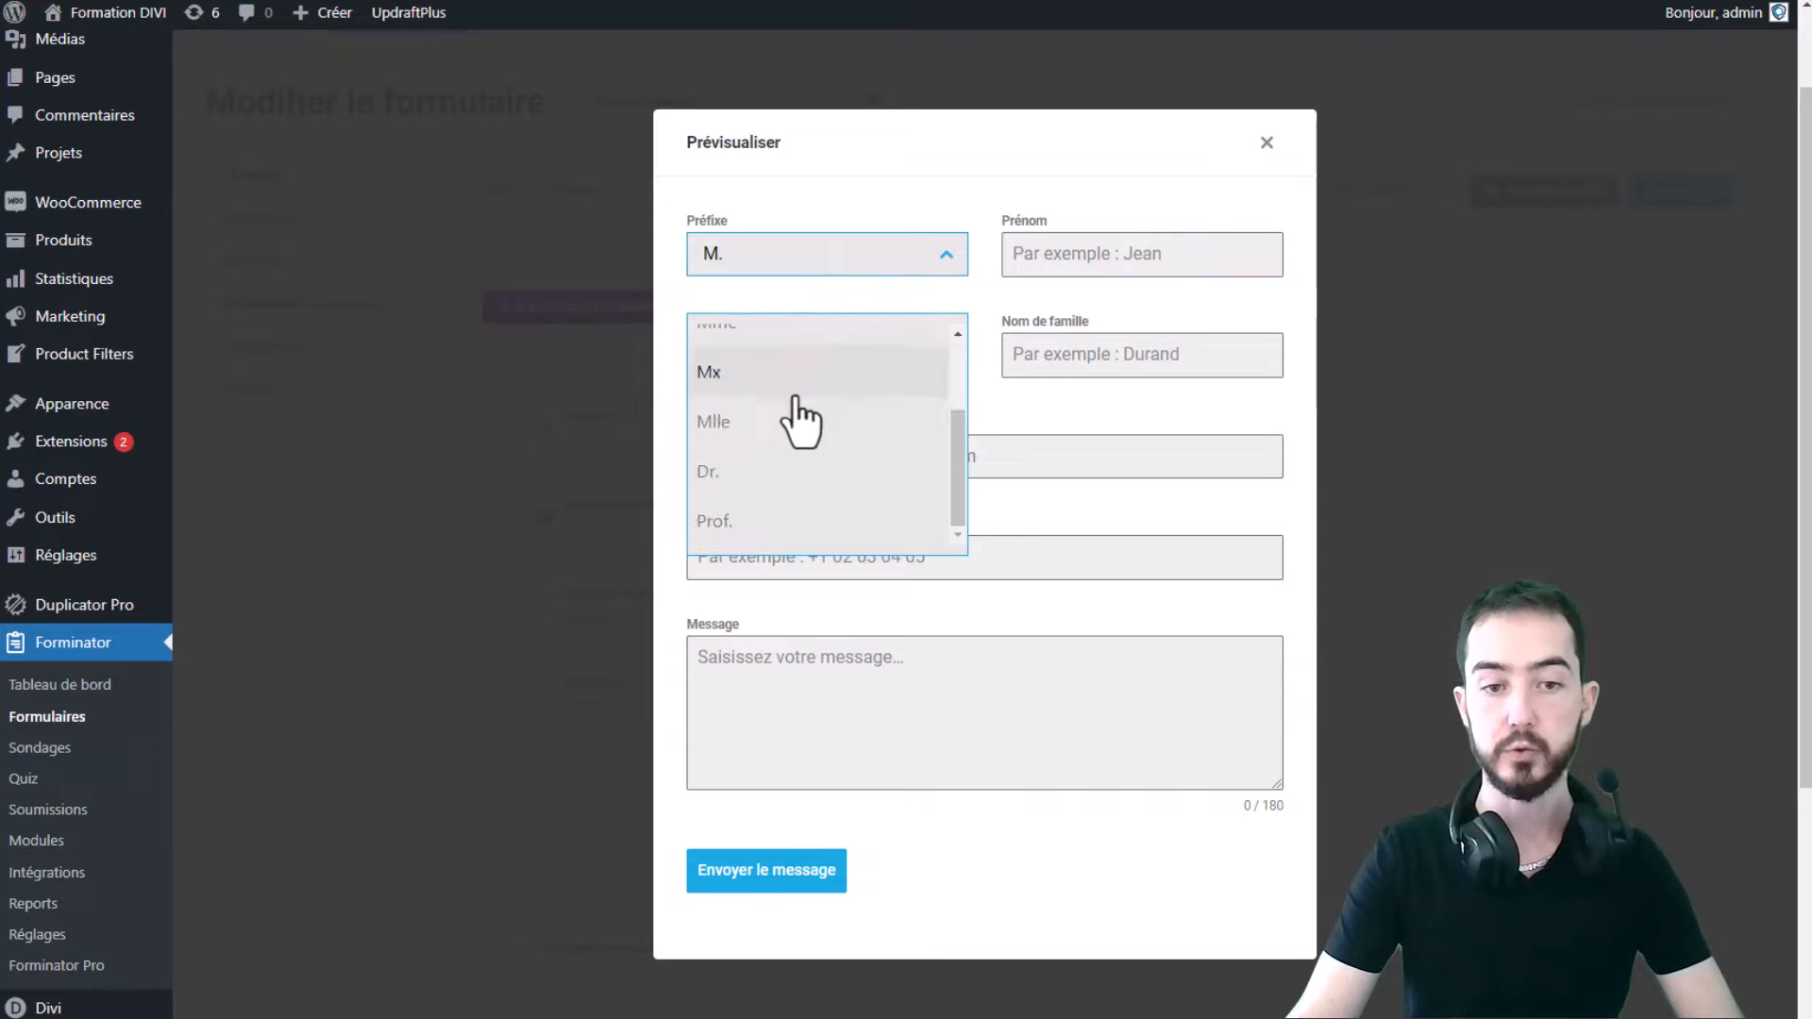
pyautogui.scroll(2, 801, 417)
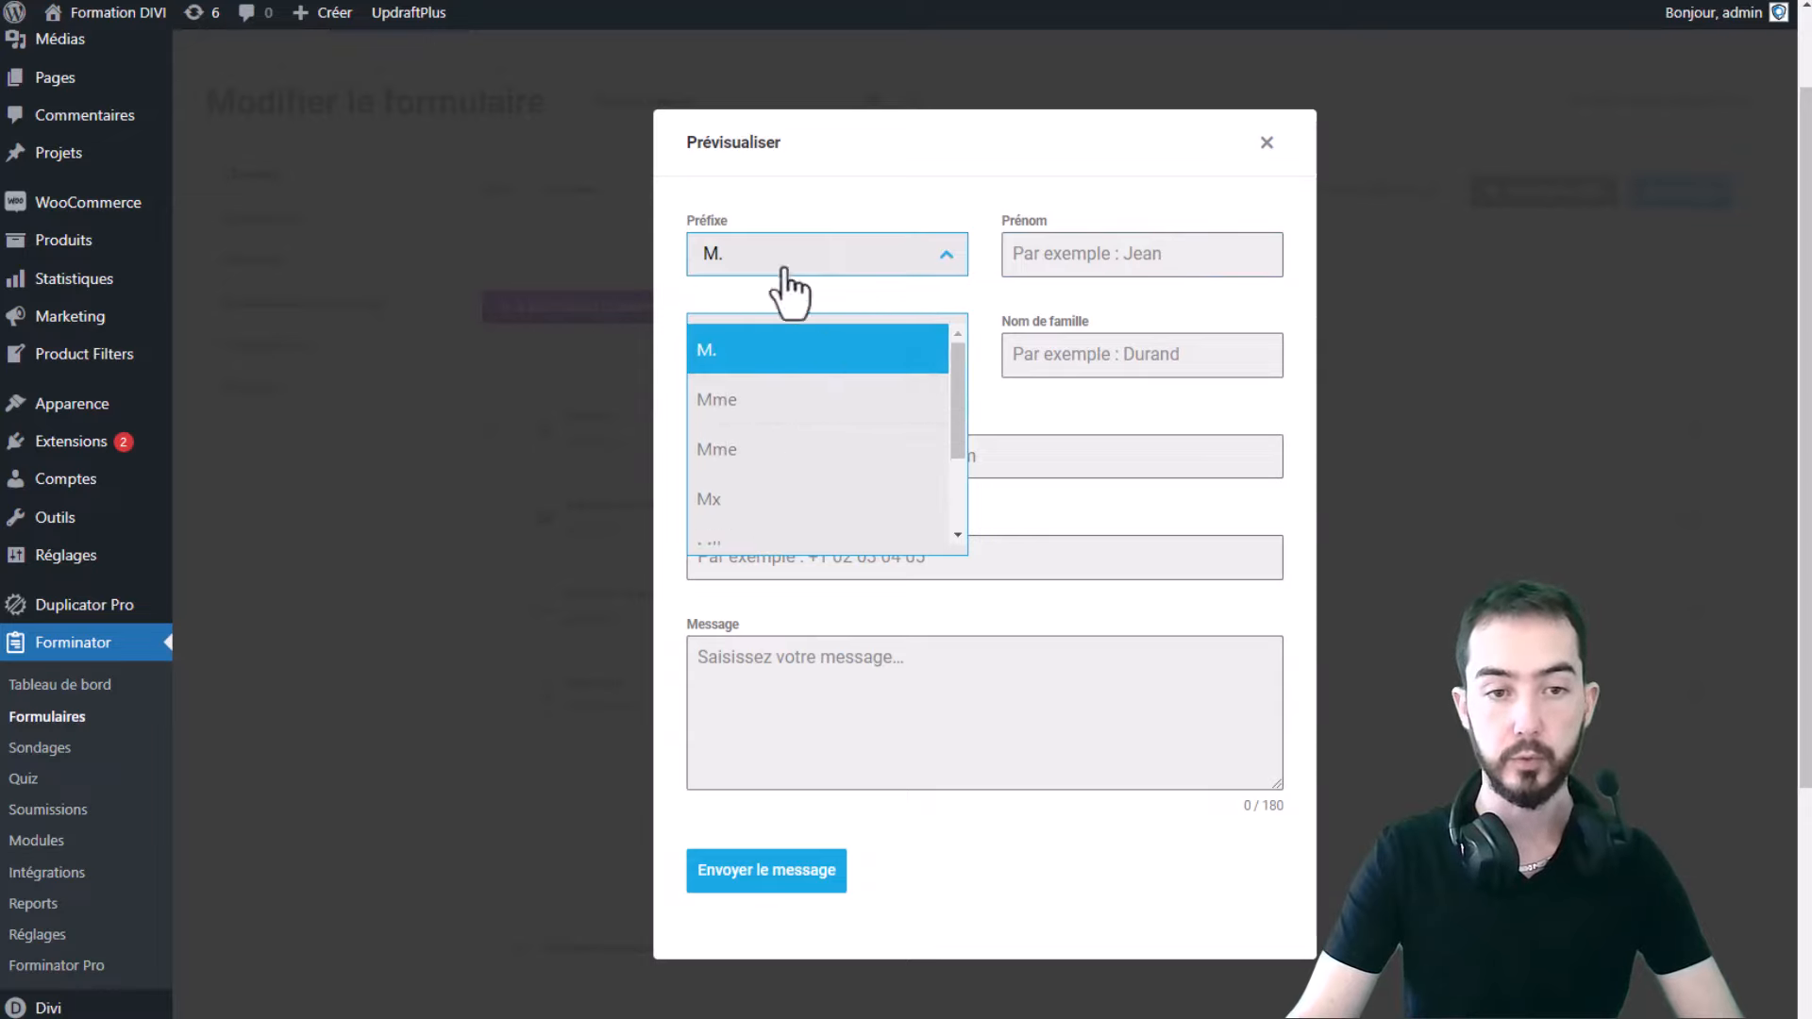
pyautogui.click(802, 416)
pyautogui.click(1163, 253)
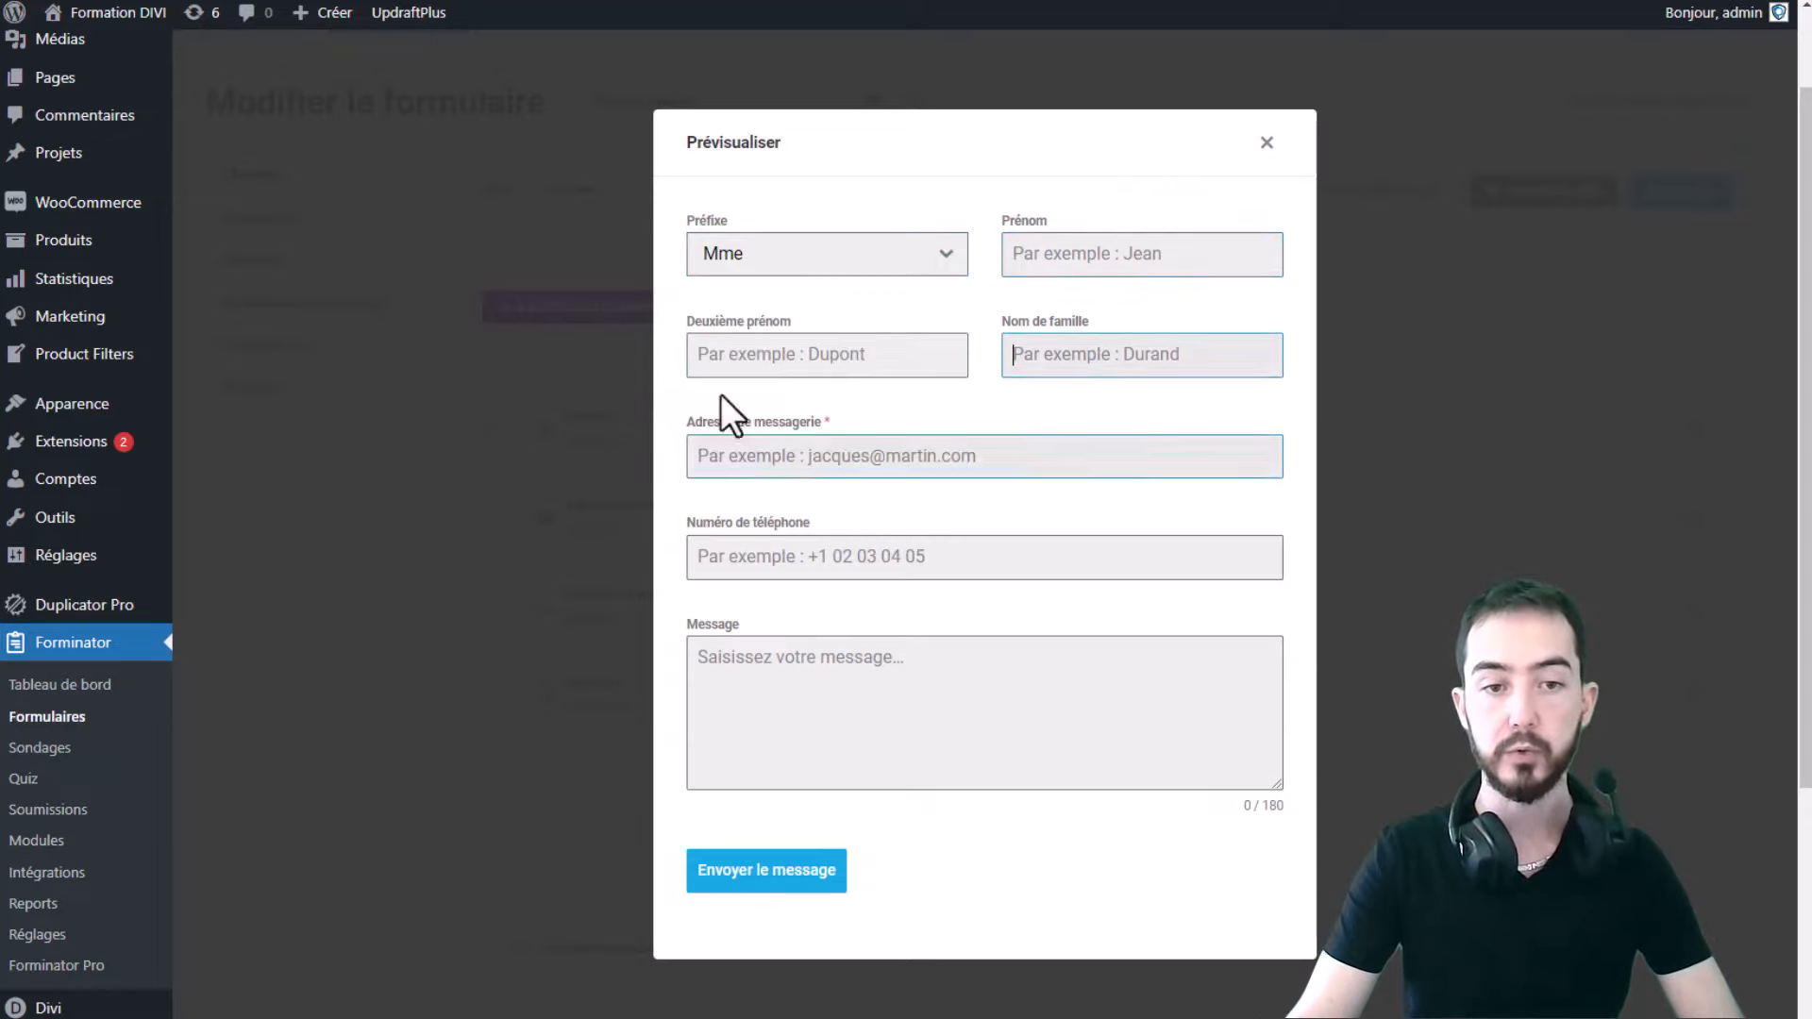
pyautogui.click(746, 348)
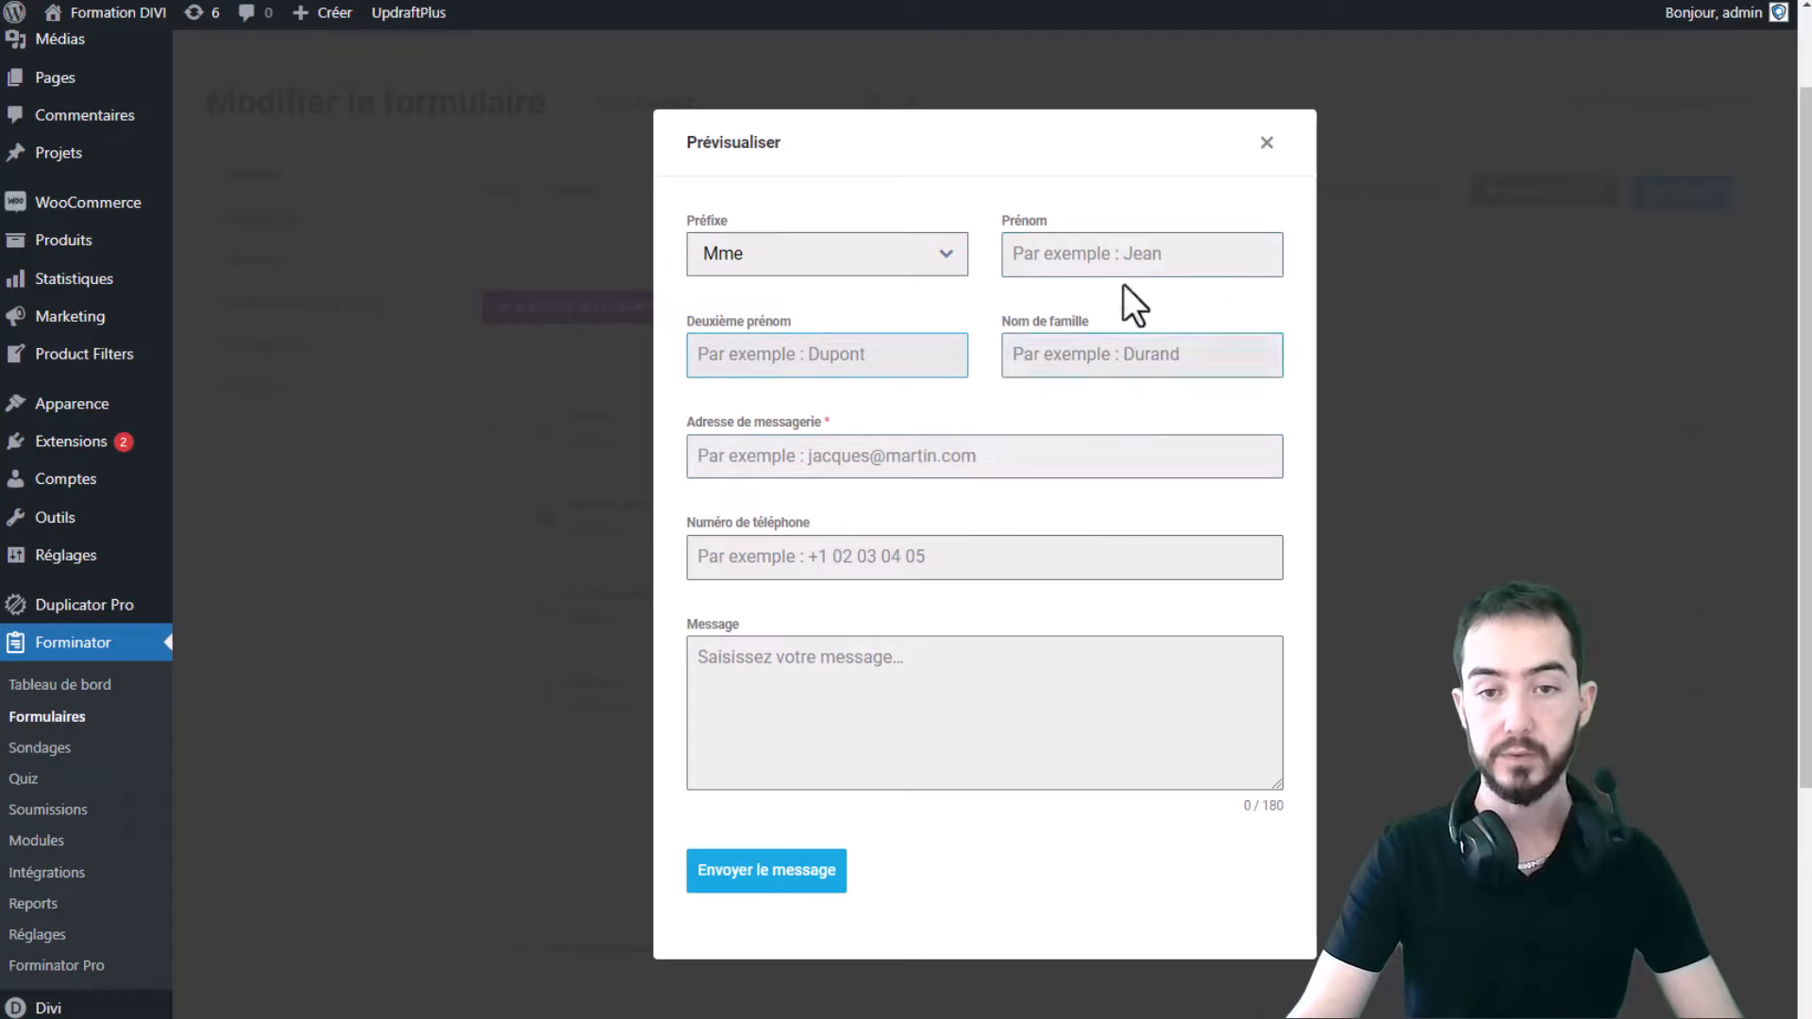
pyautogui.click(1268, 145)
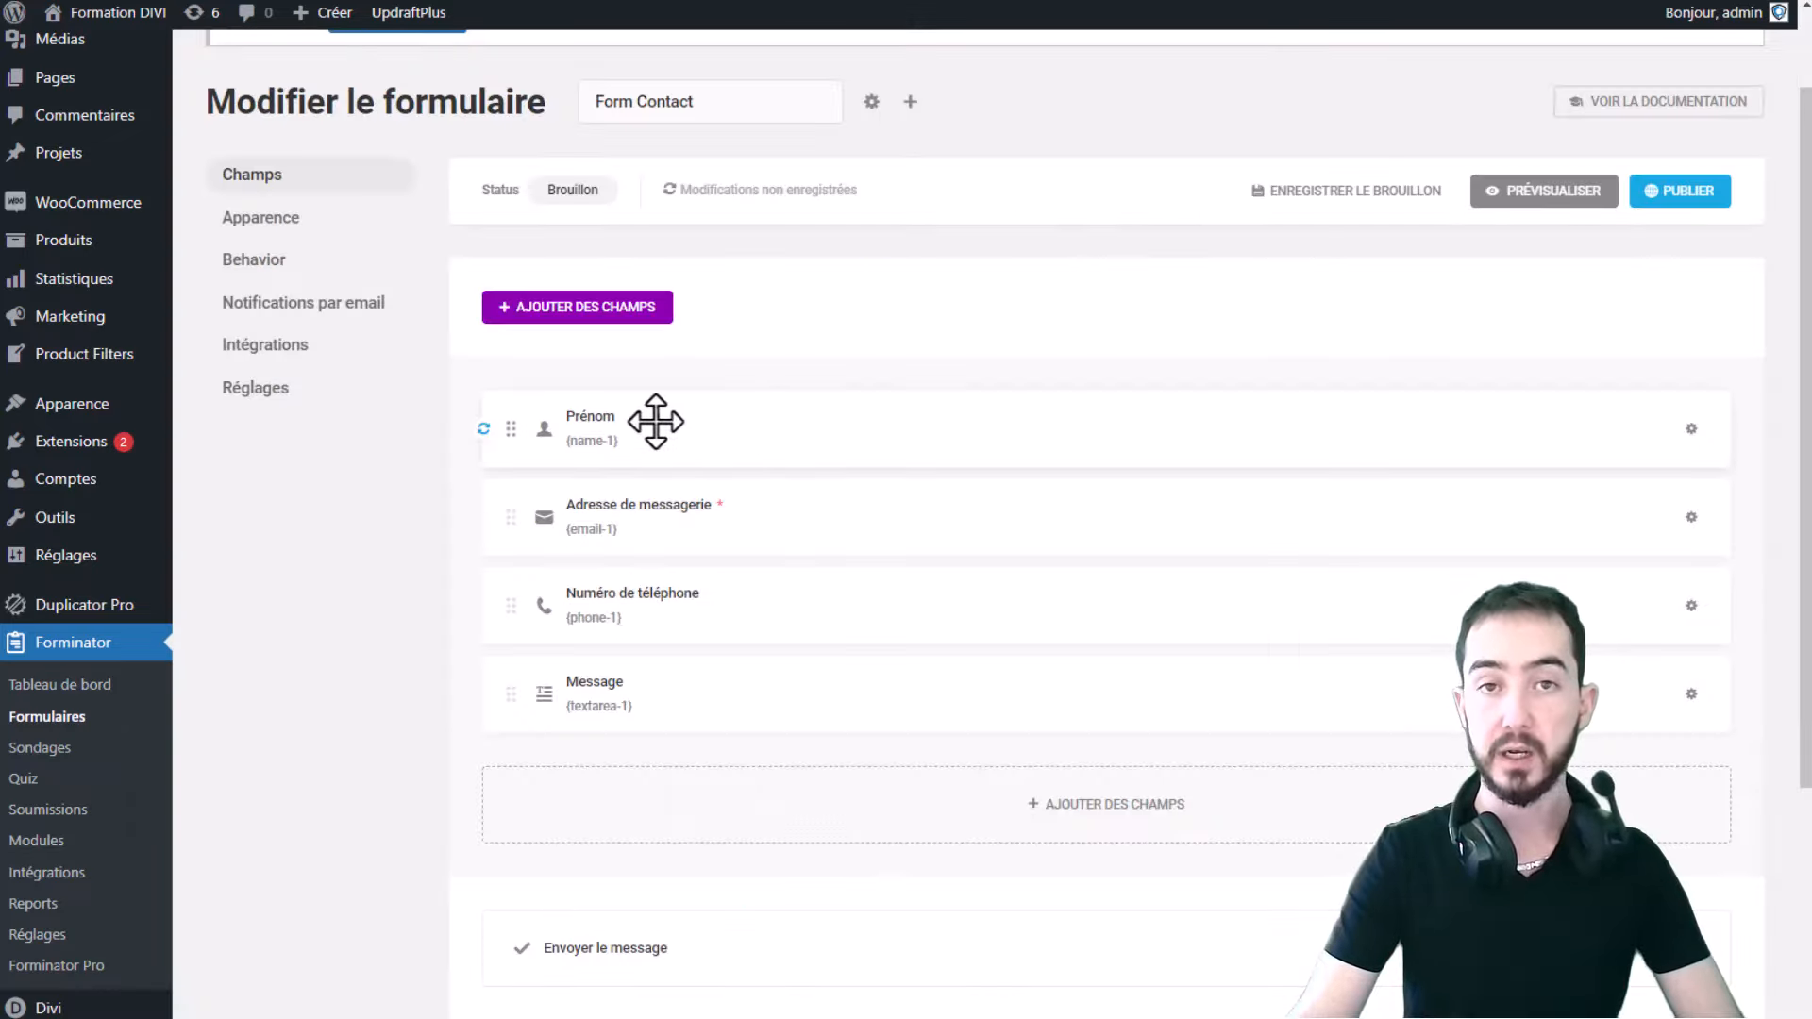
# - Turn off the Préfixe and Deuxième prénom parts, apply, and preview the form
pyautogui.click(654, 421)
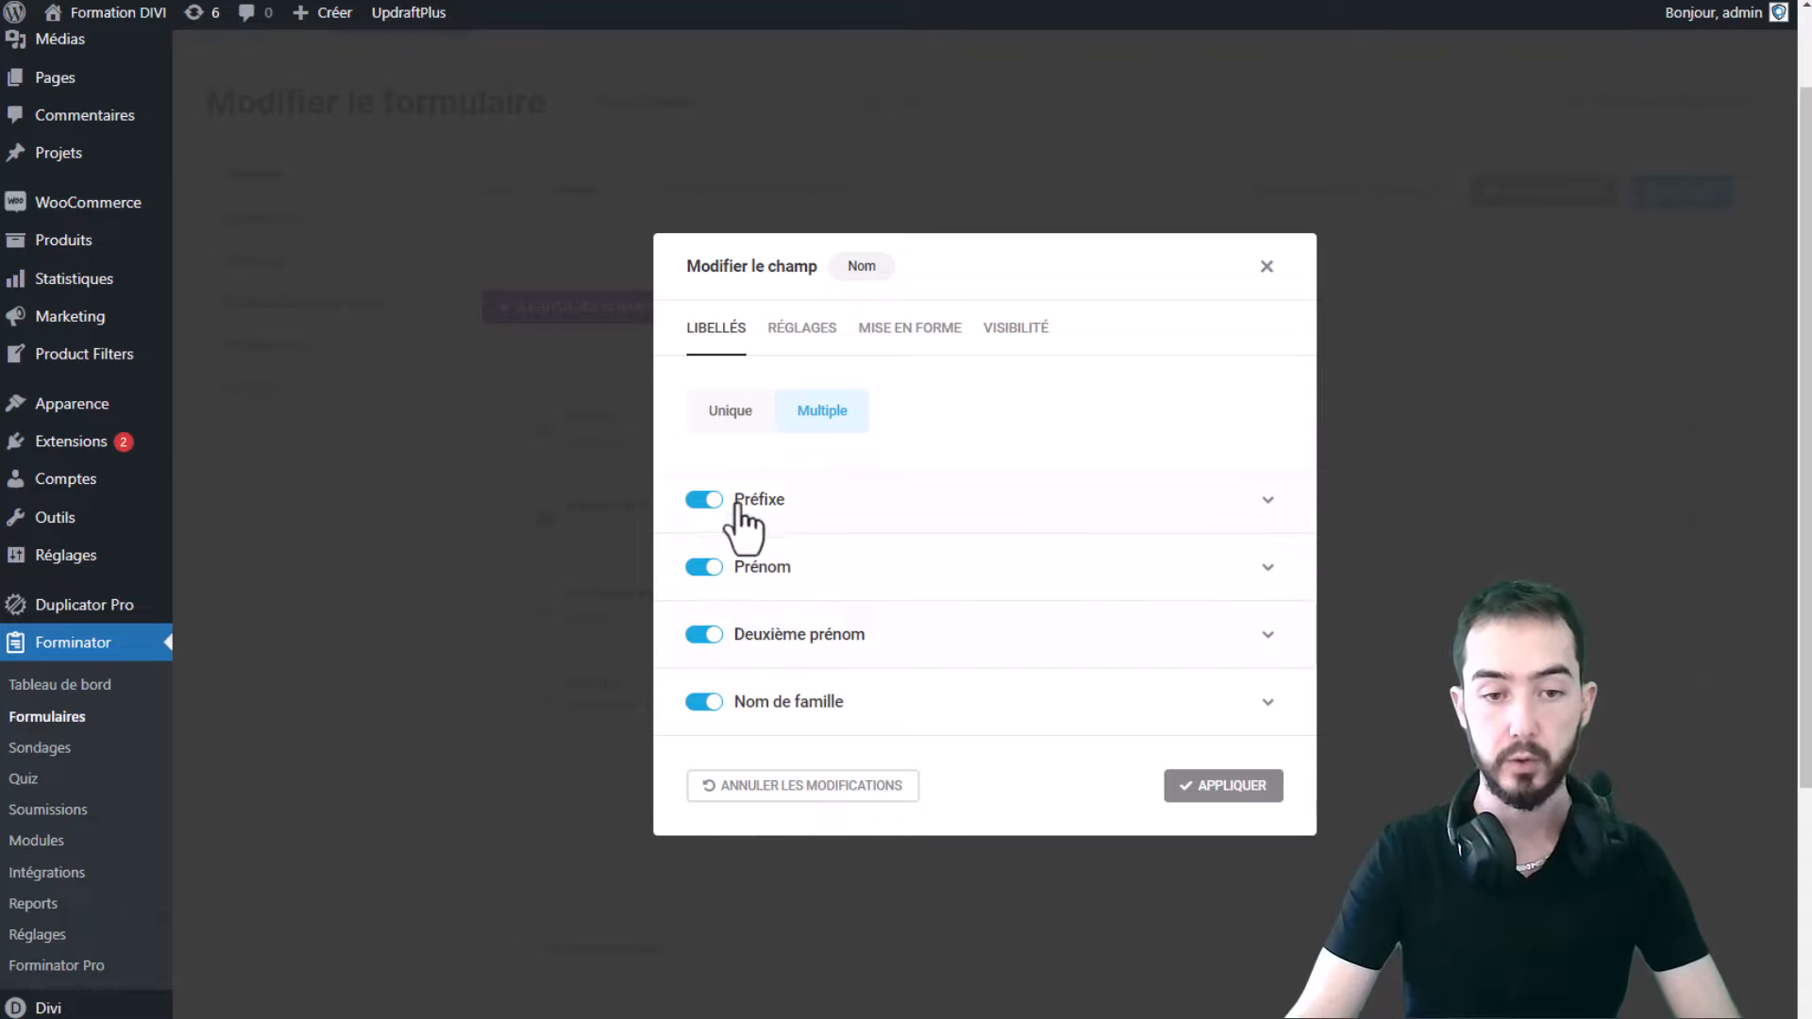
pyautogui.click(709, 500)
pyautogui.click(706, 634)
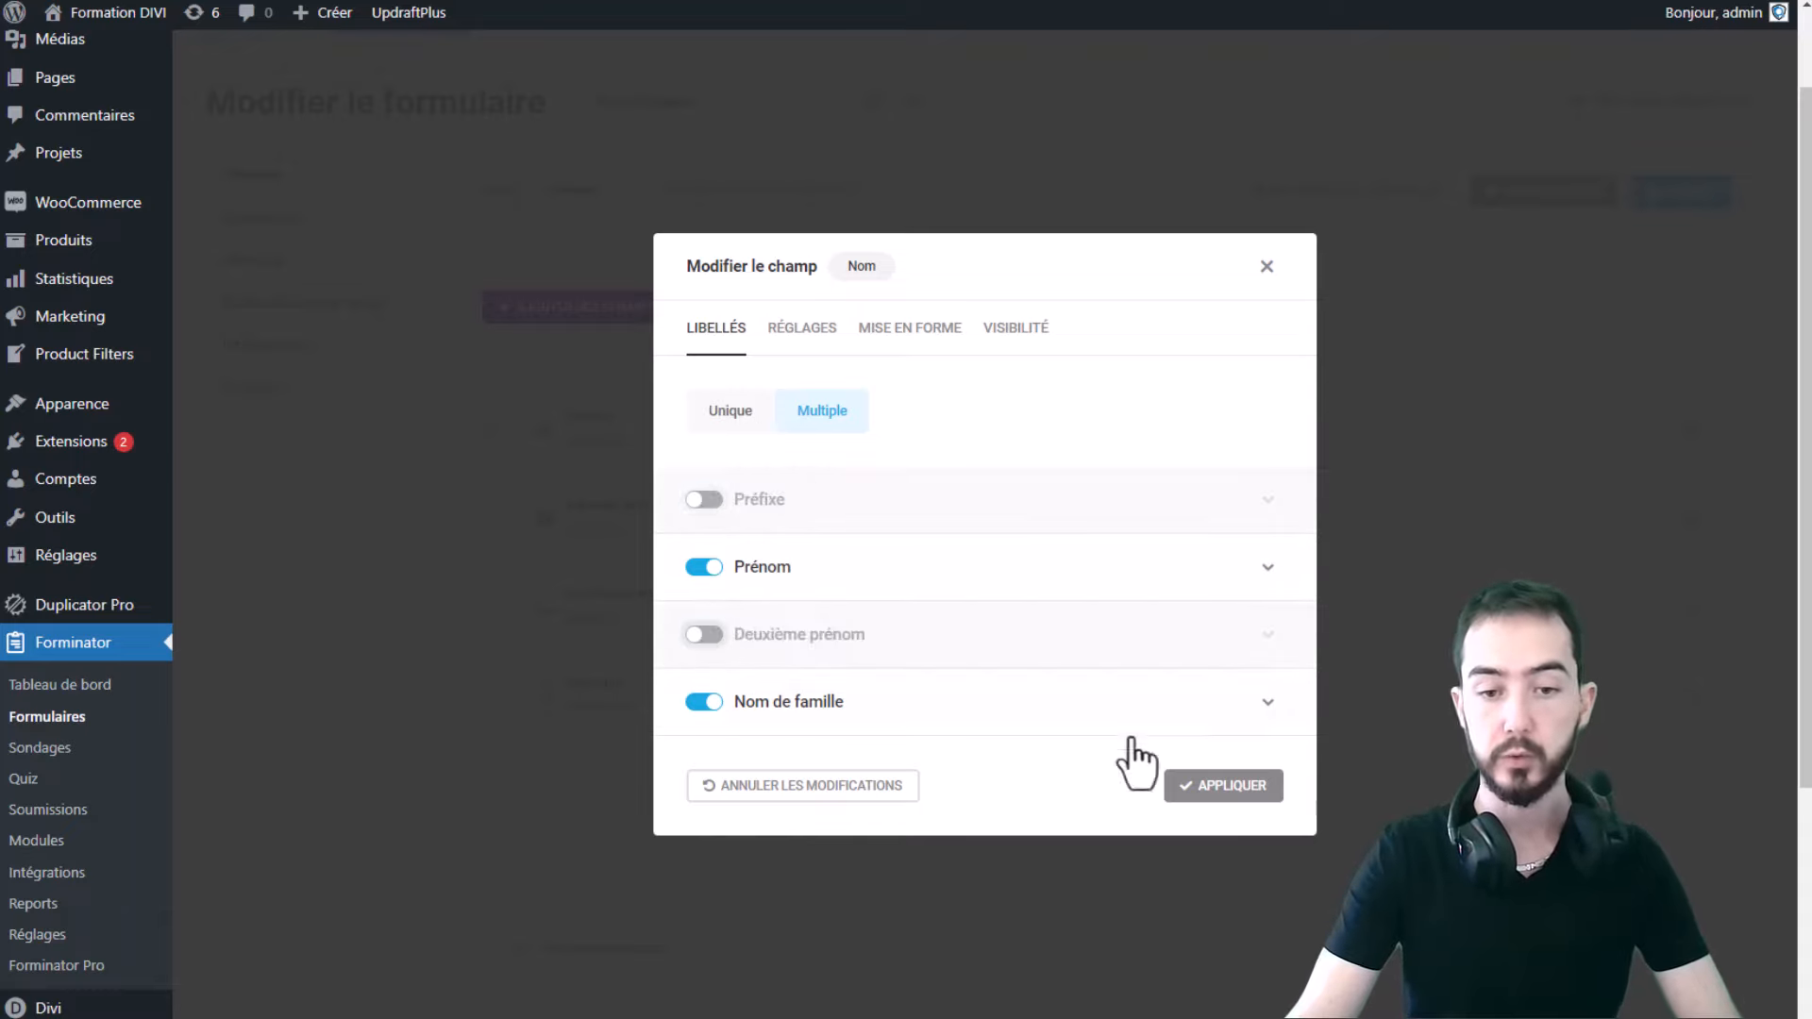
pyautogui.click(1259, 796)
pyautogui.click(1519, 198)
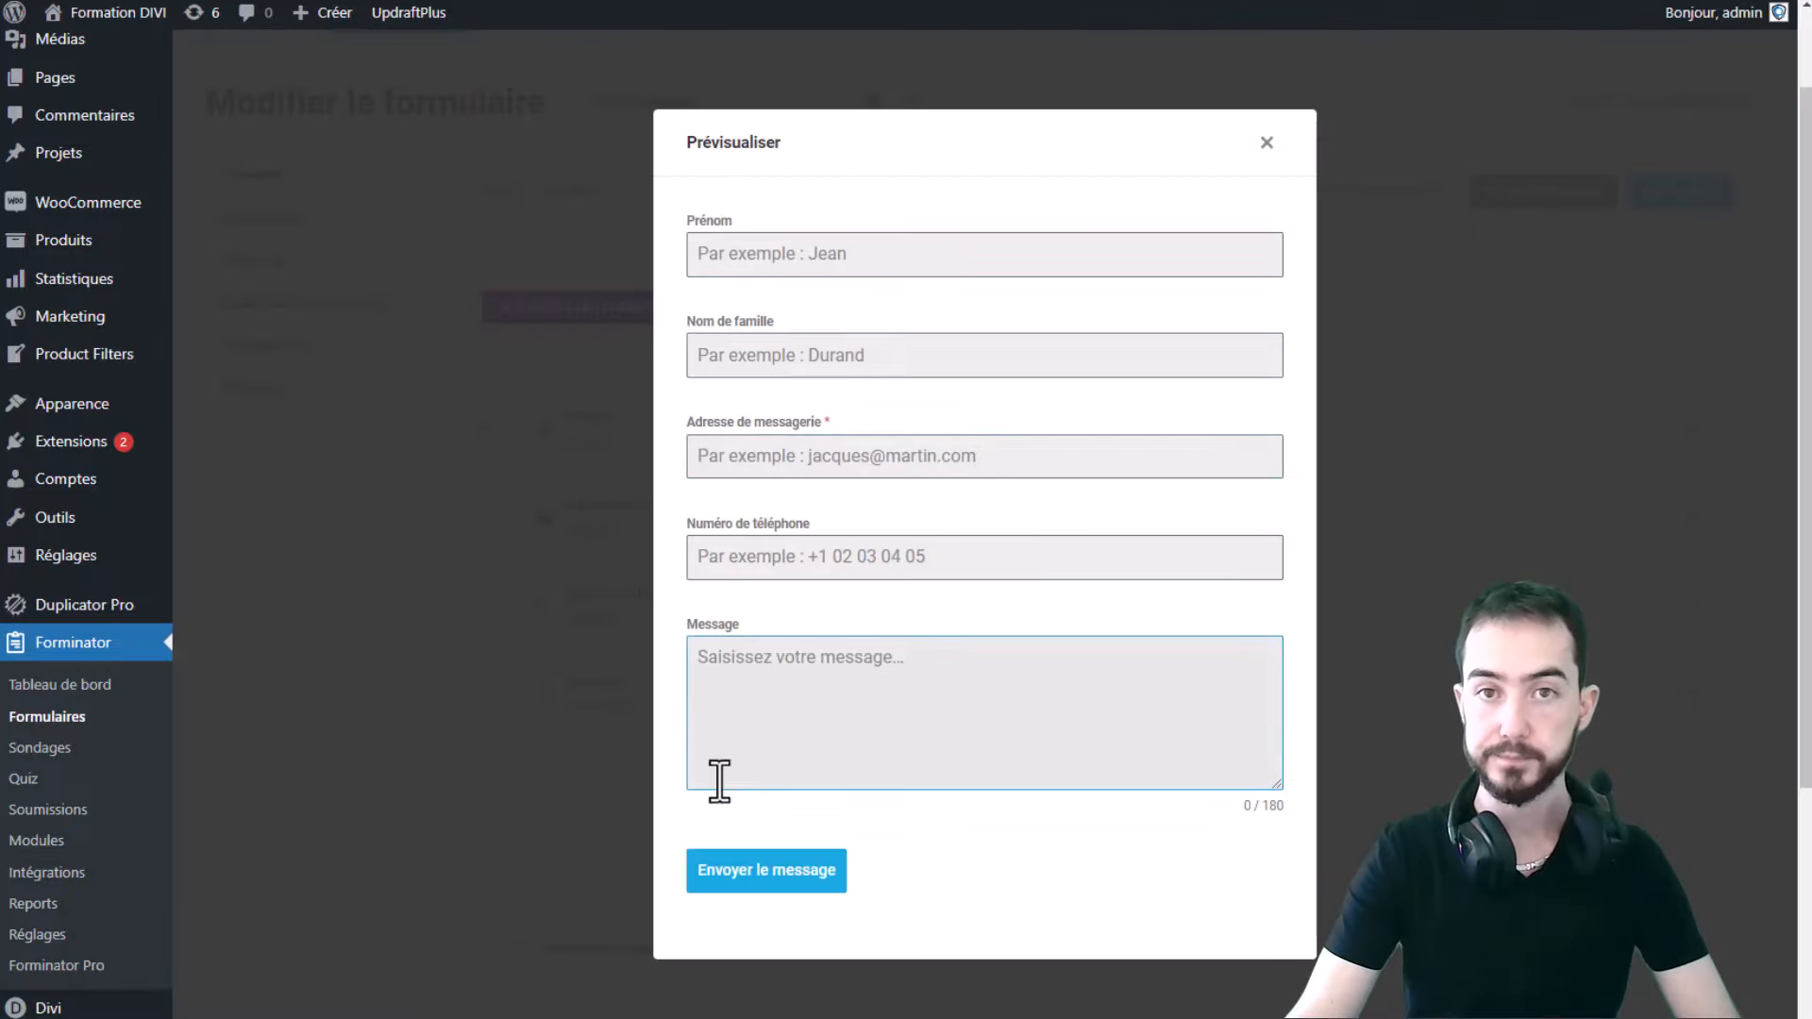
pyautogui.click(1283, 149)
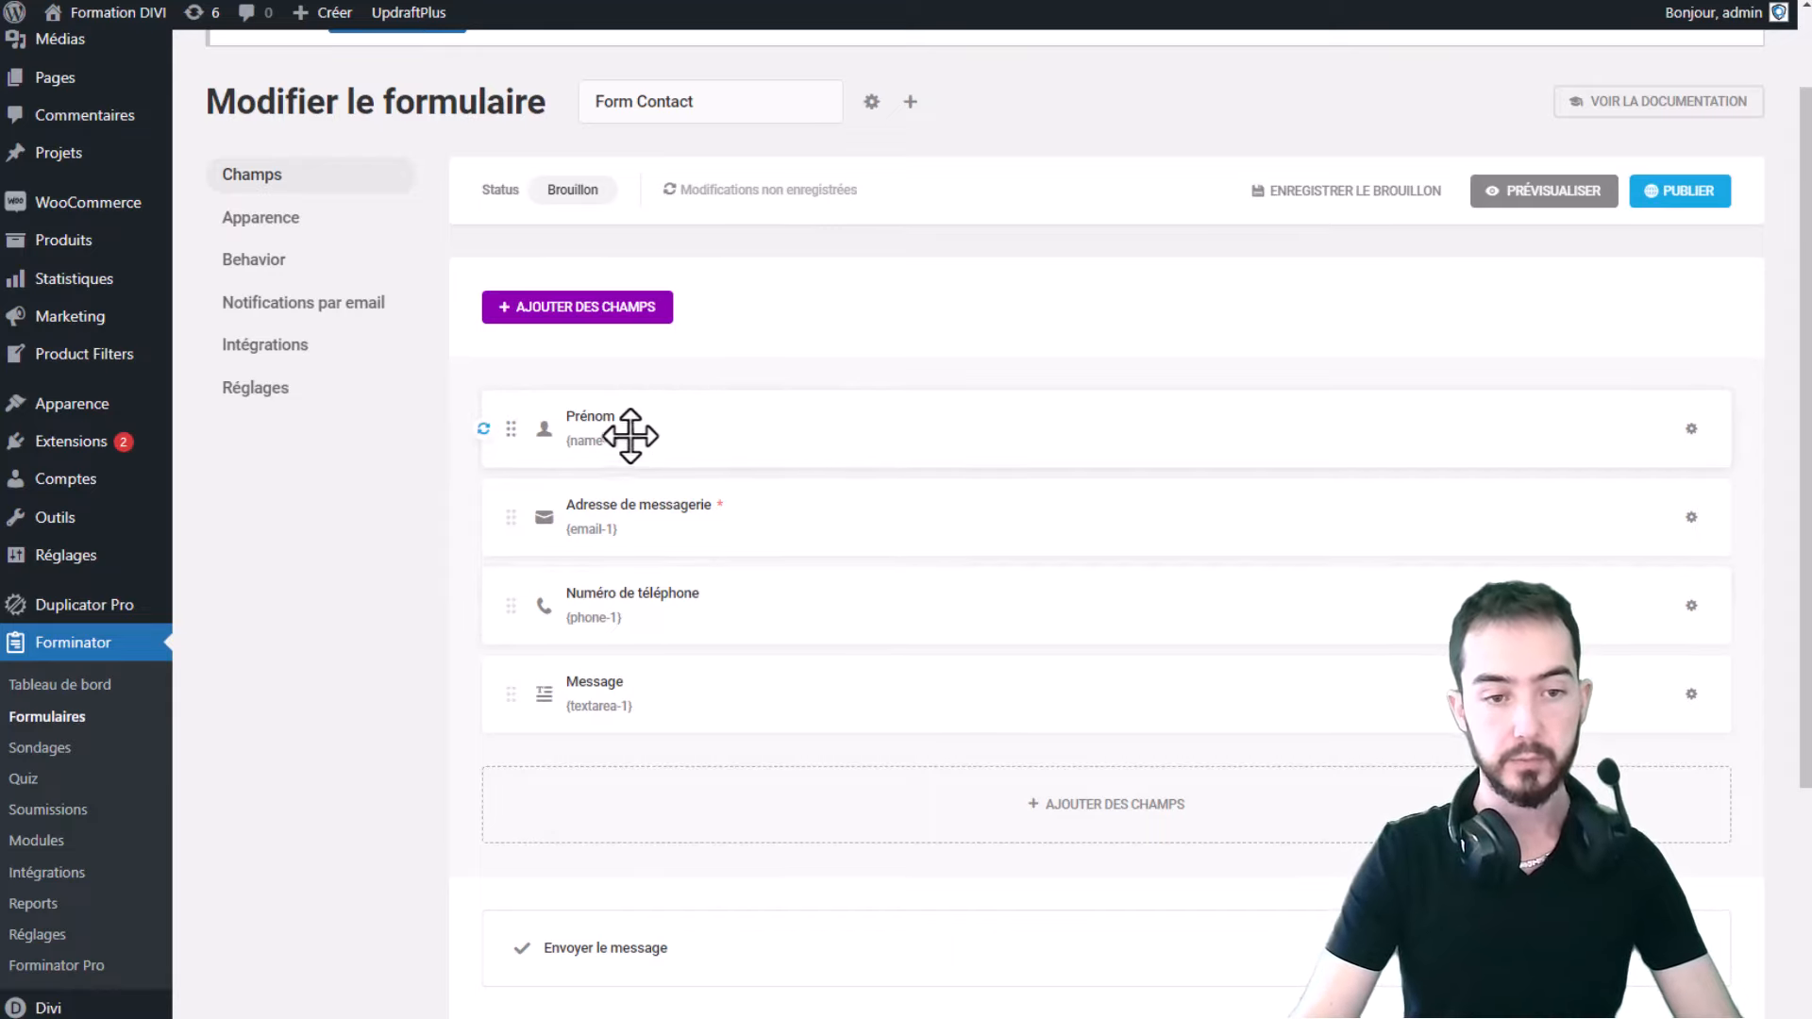
# - Clear the e-mail field's placeholder text and show its Obligatoire and validation settings
pyautogui.click(696, 525)
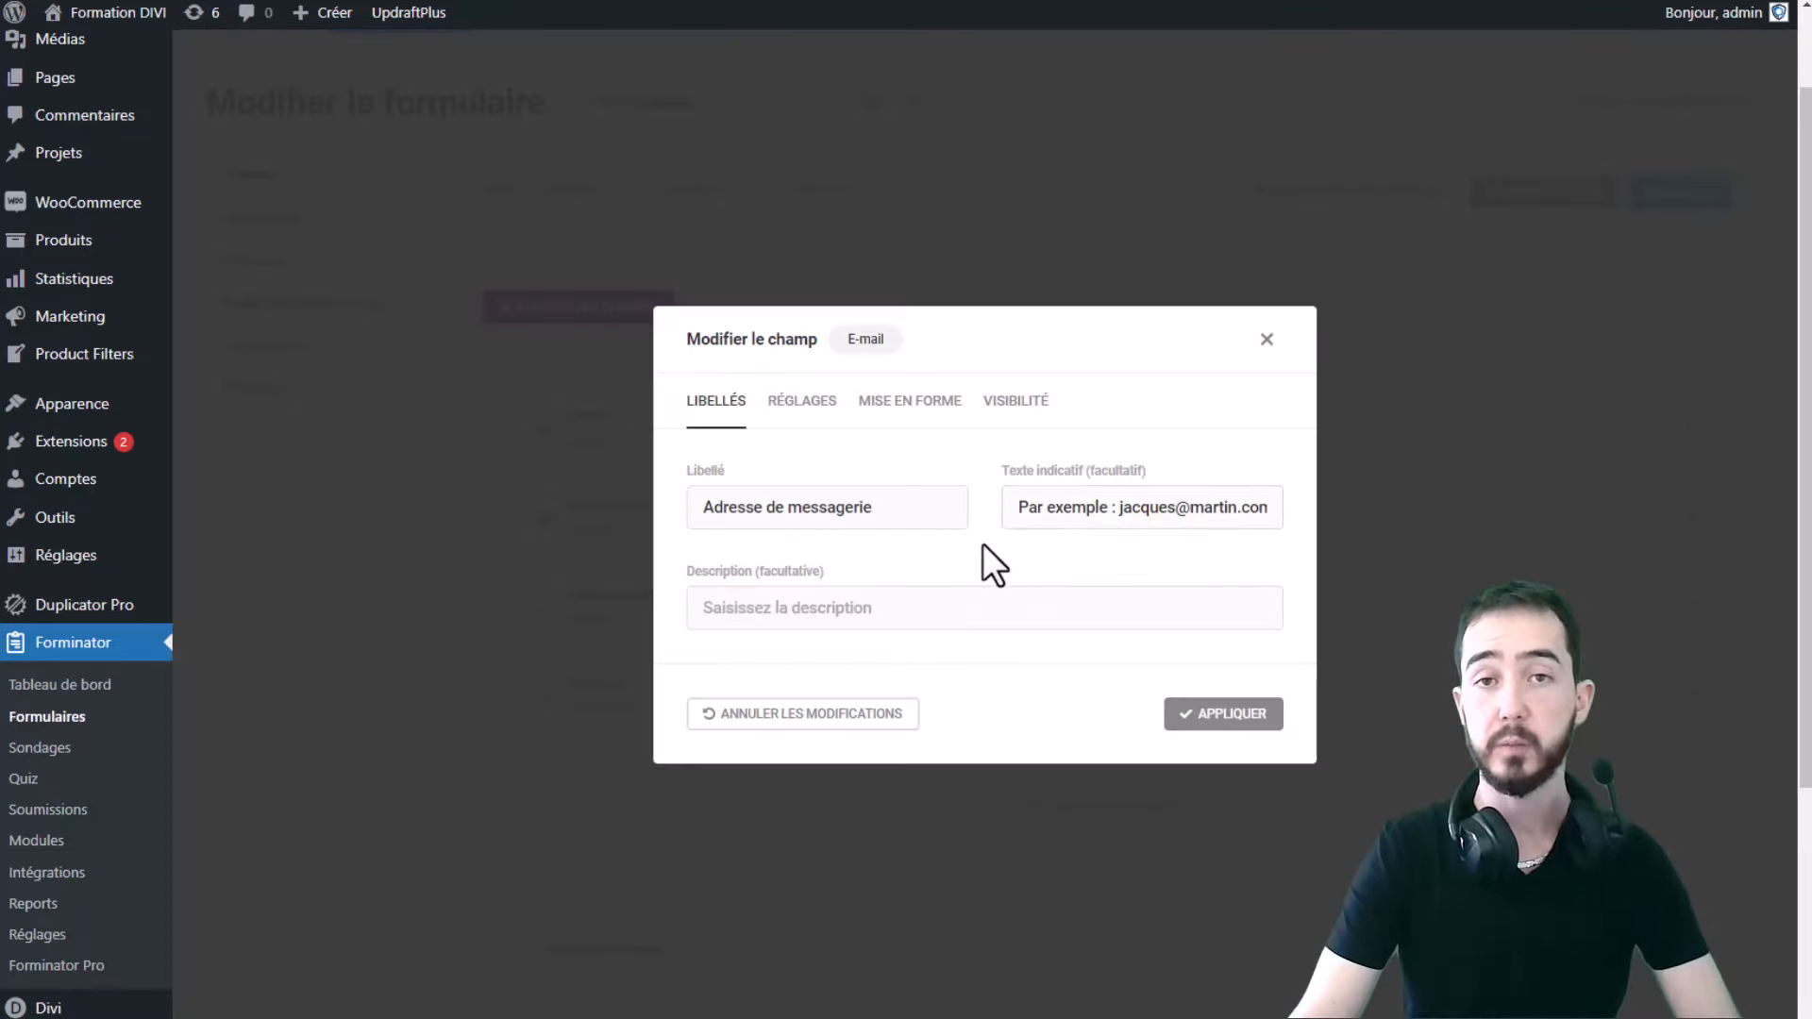
pyautogui.moveTo(891, 509); pyautogui.dragTo(625, 512)
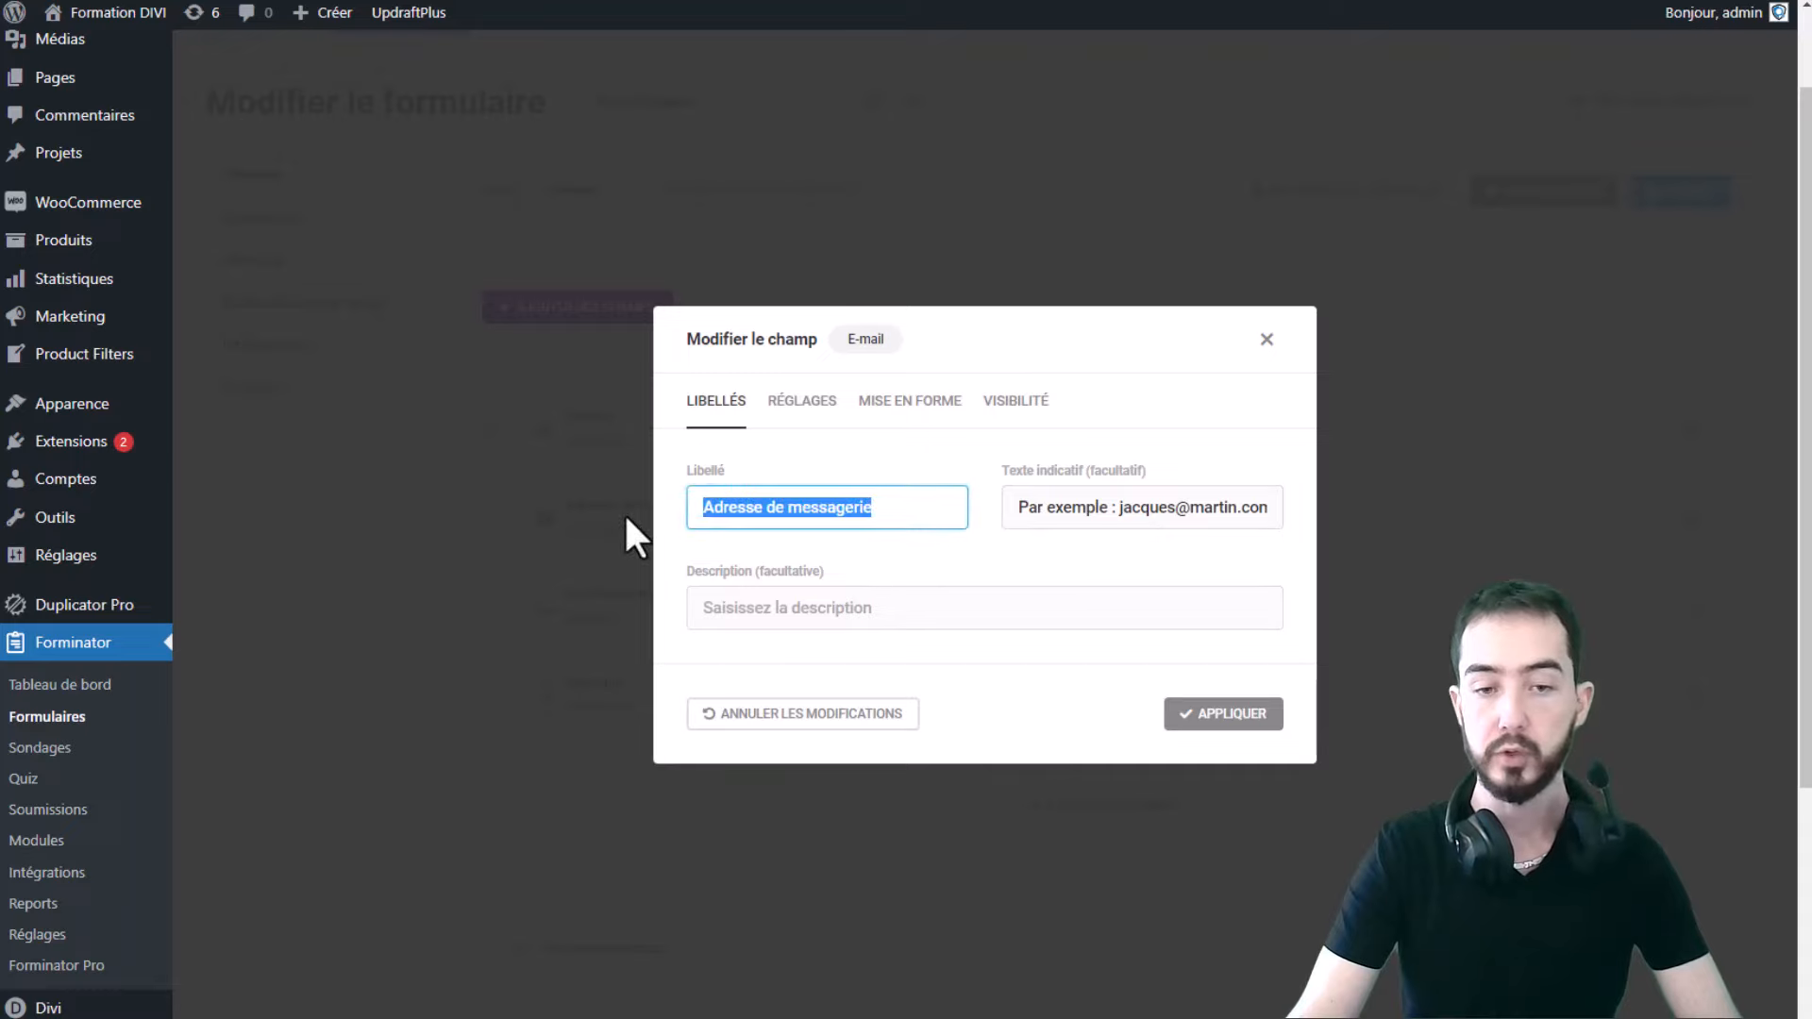
pyautogui.click(884, 510)
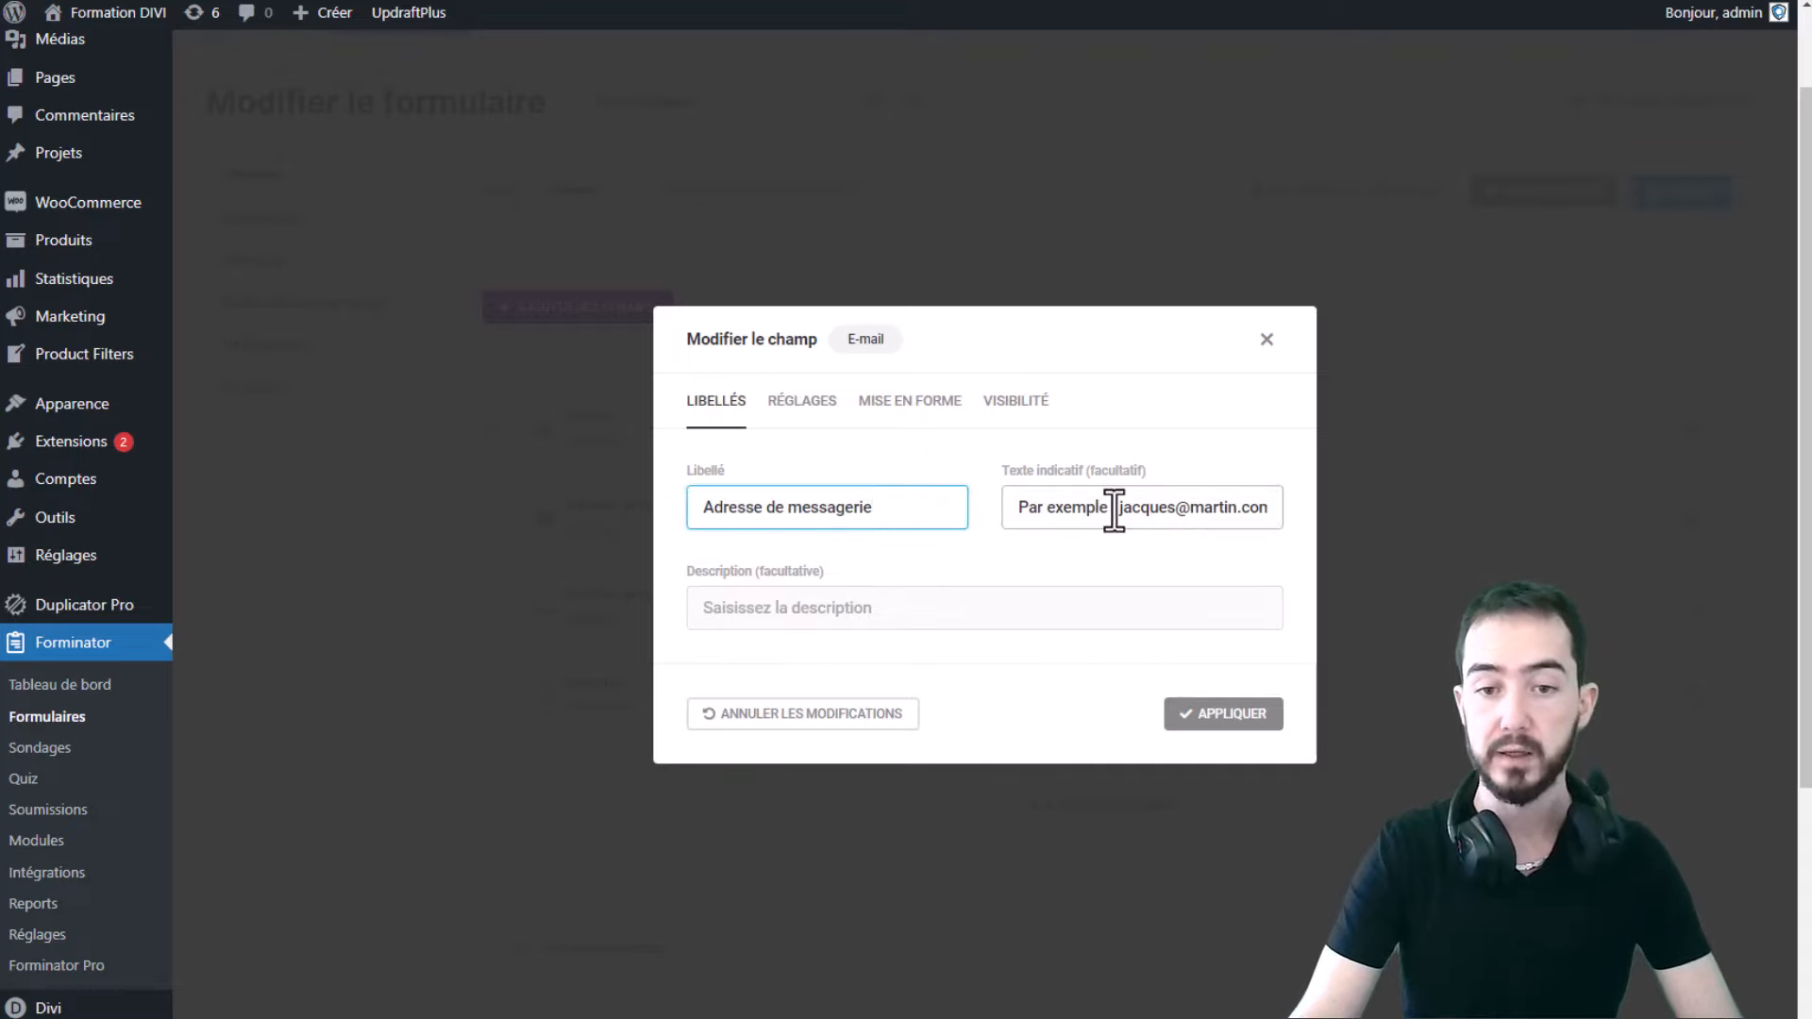
pyautogui.click(1065, 522)
pyautogui.hotkey('ctrl', 'a')
pyautogui.press('BackSpace')
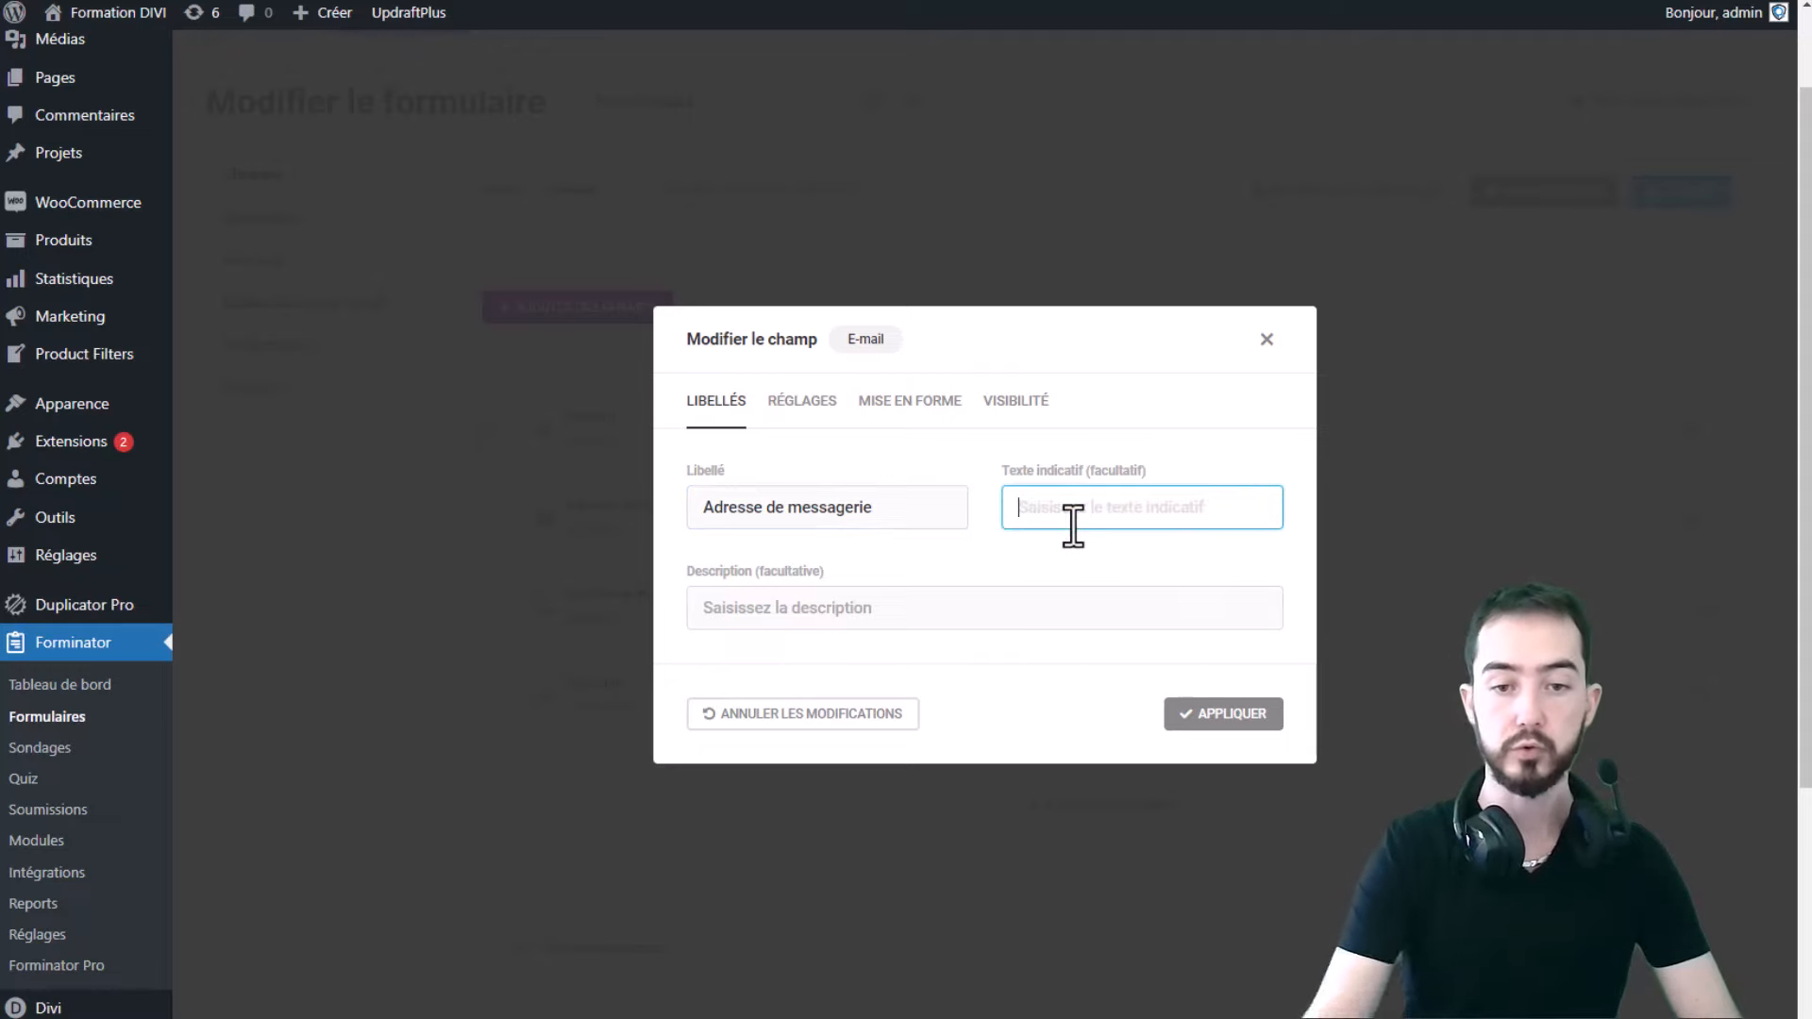
pyautogui.click(890, 607)
pyautogui.click(793, 406)
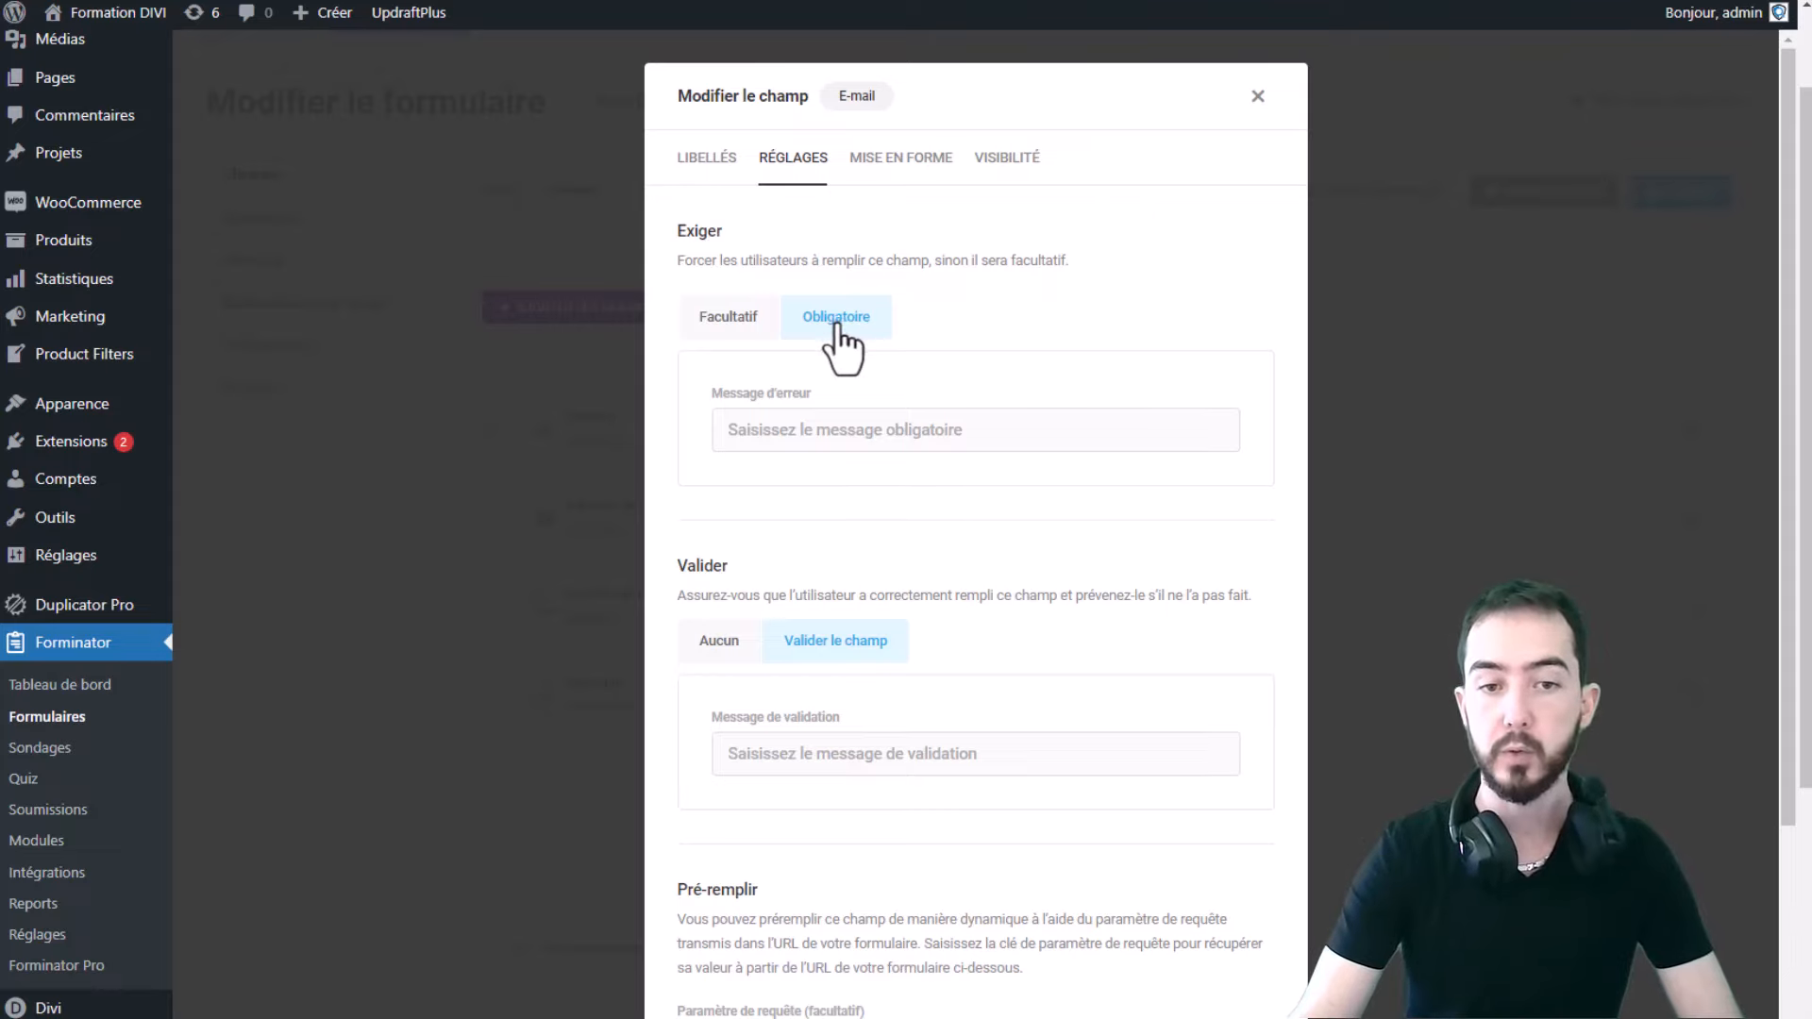
# - Keep the e-mail field Obligatoire and set its error message to 'Adresse mail nécessaire'
pyautogui.click(714, 319)
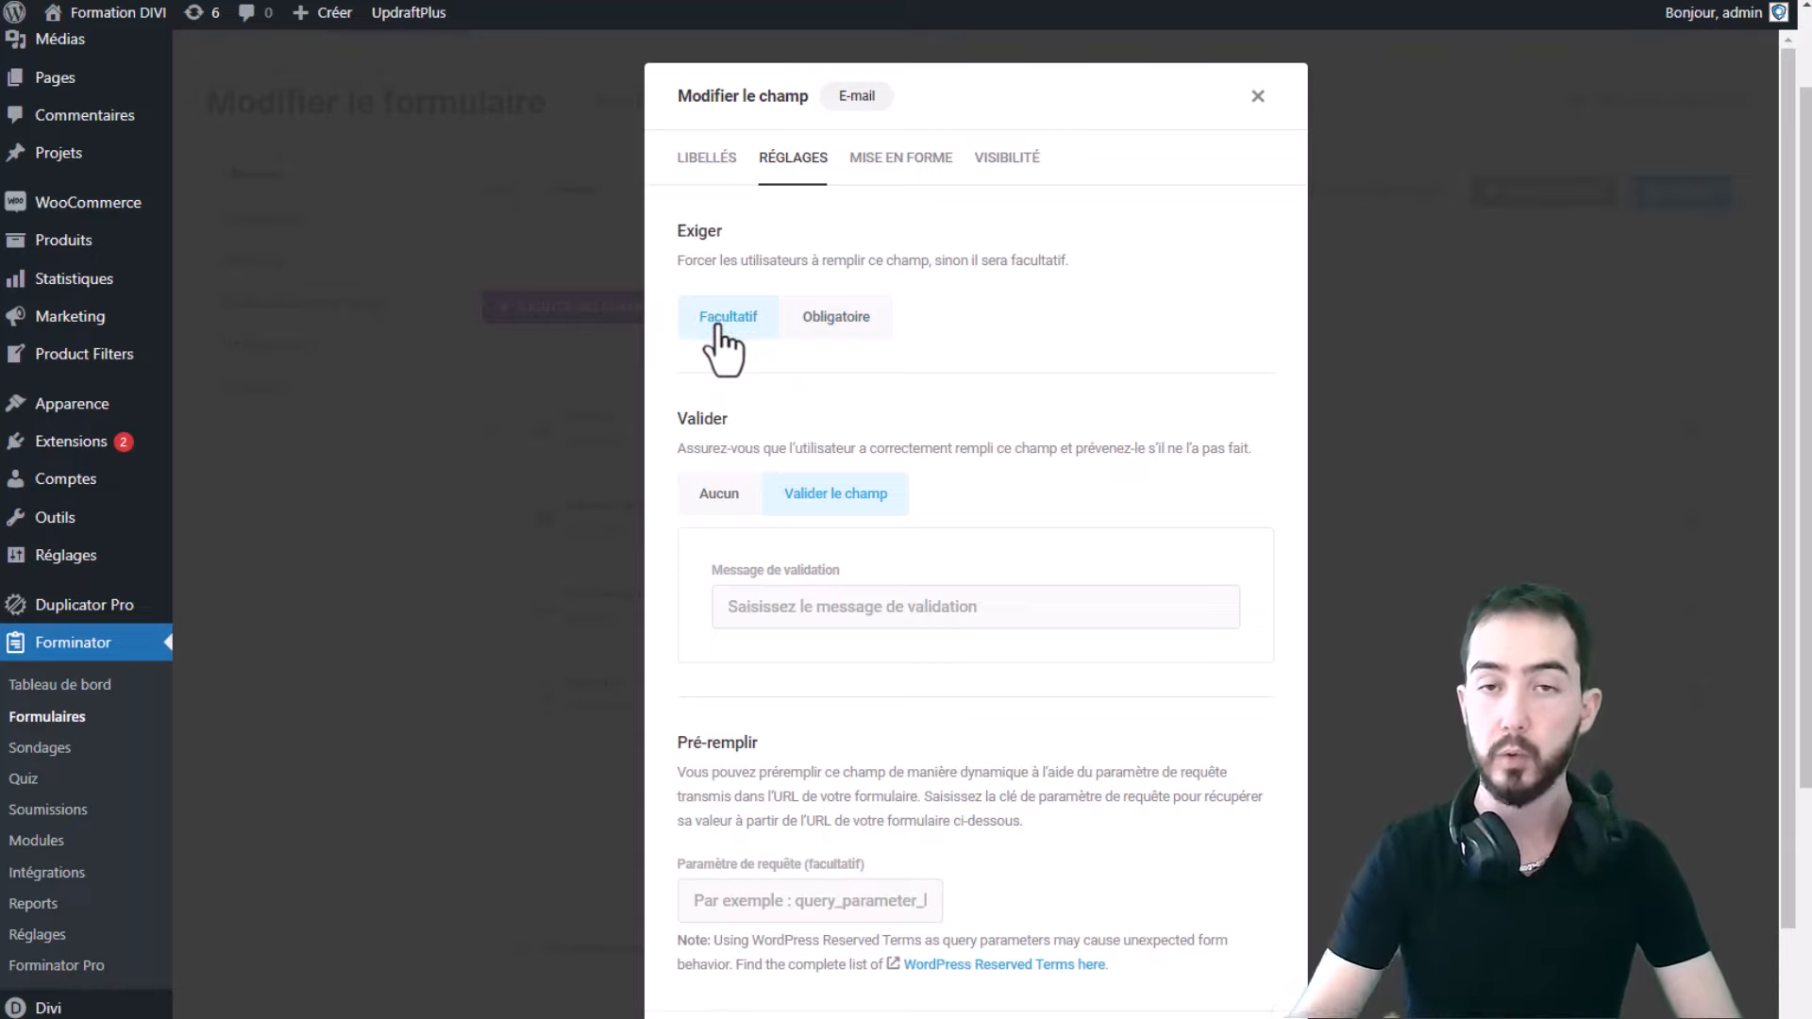
pyautogui.click(840, 336)
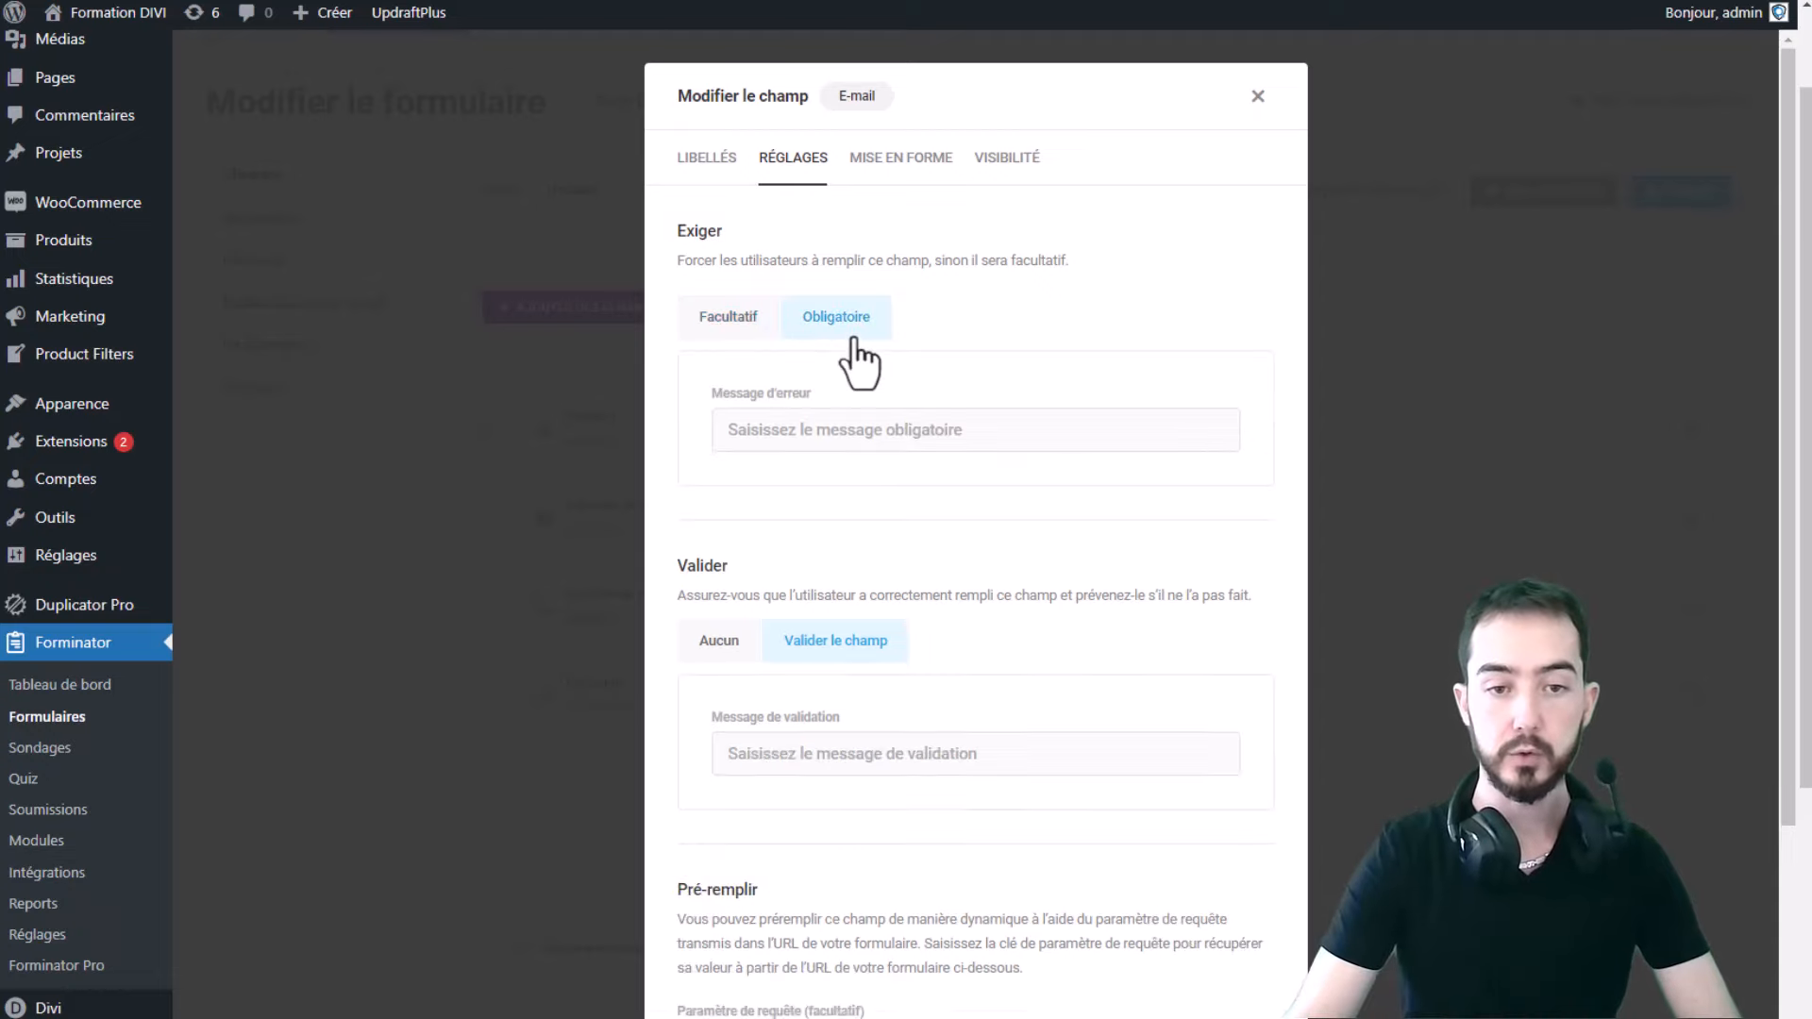
pyautogui.click(851, 431)
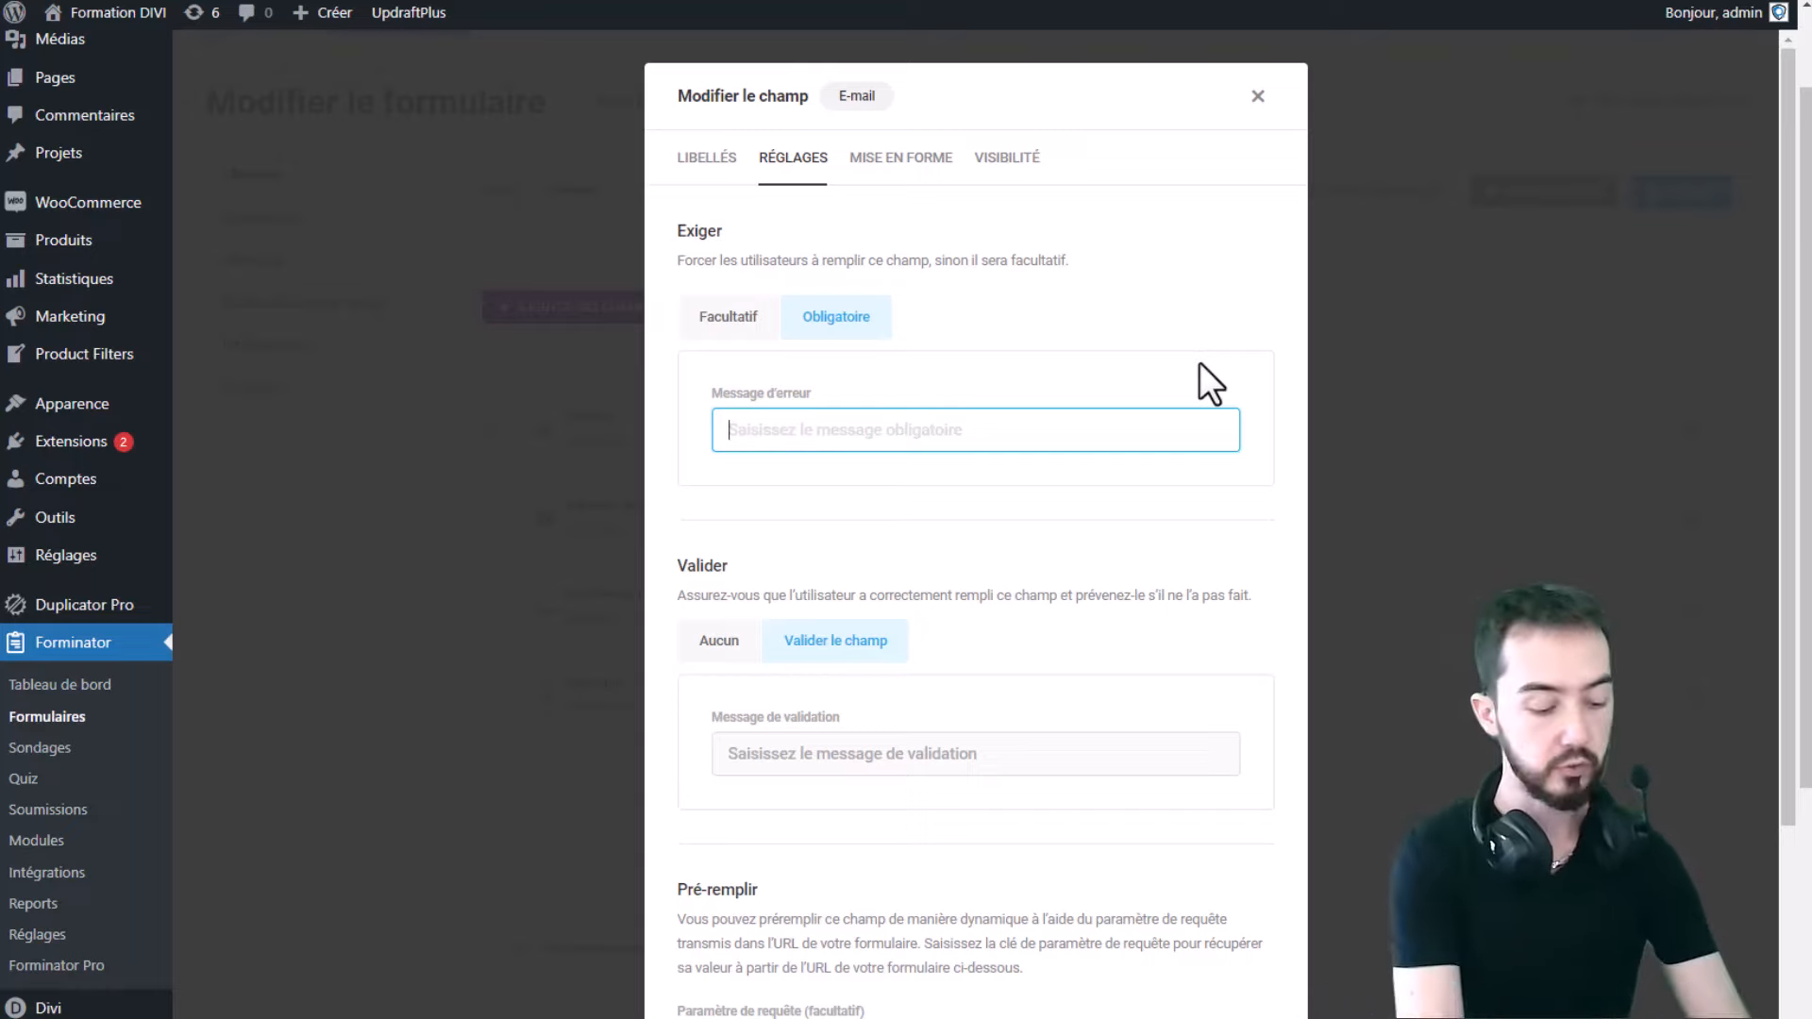
pyautogui.write('Adresse mail req')
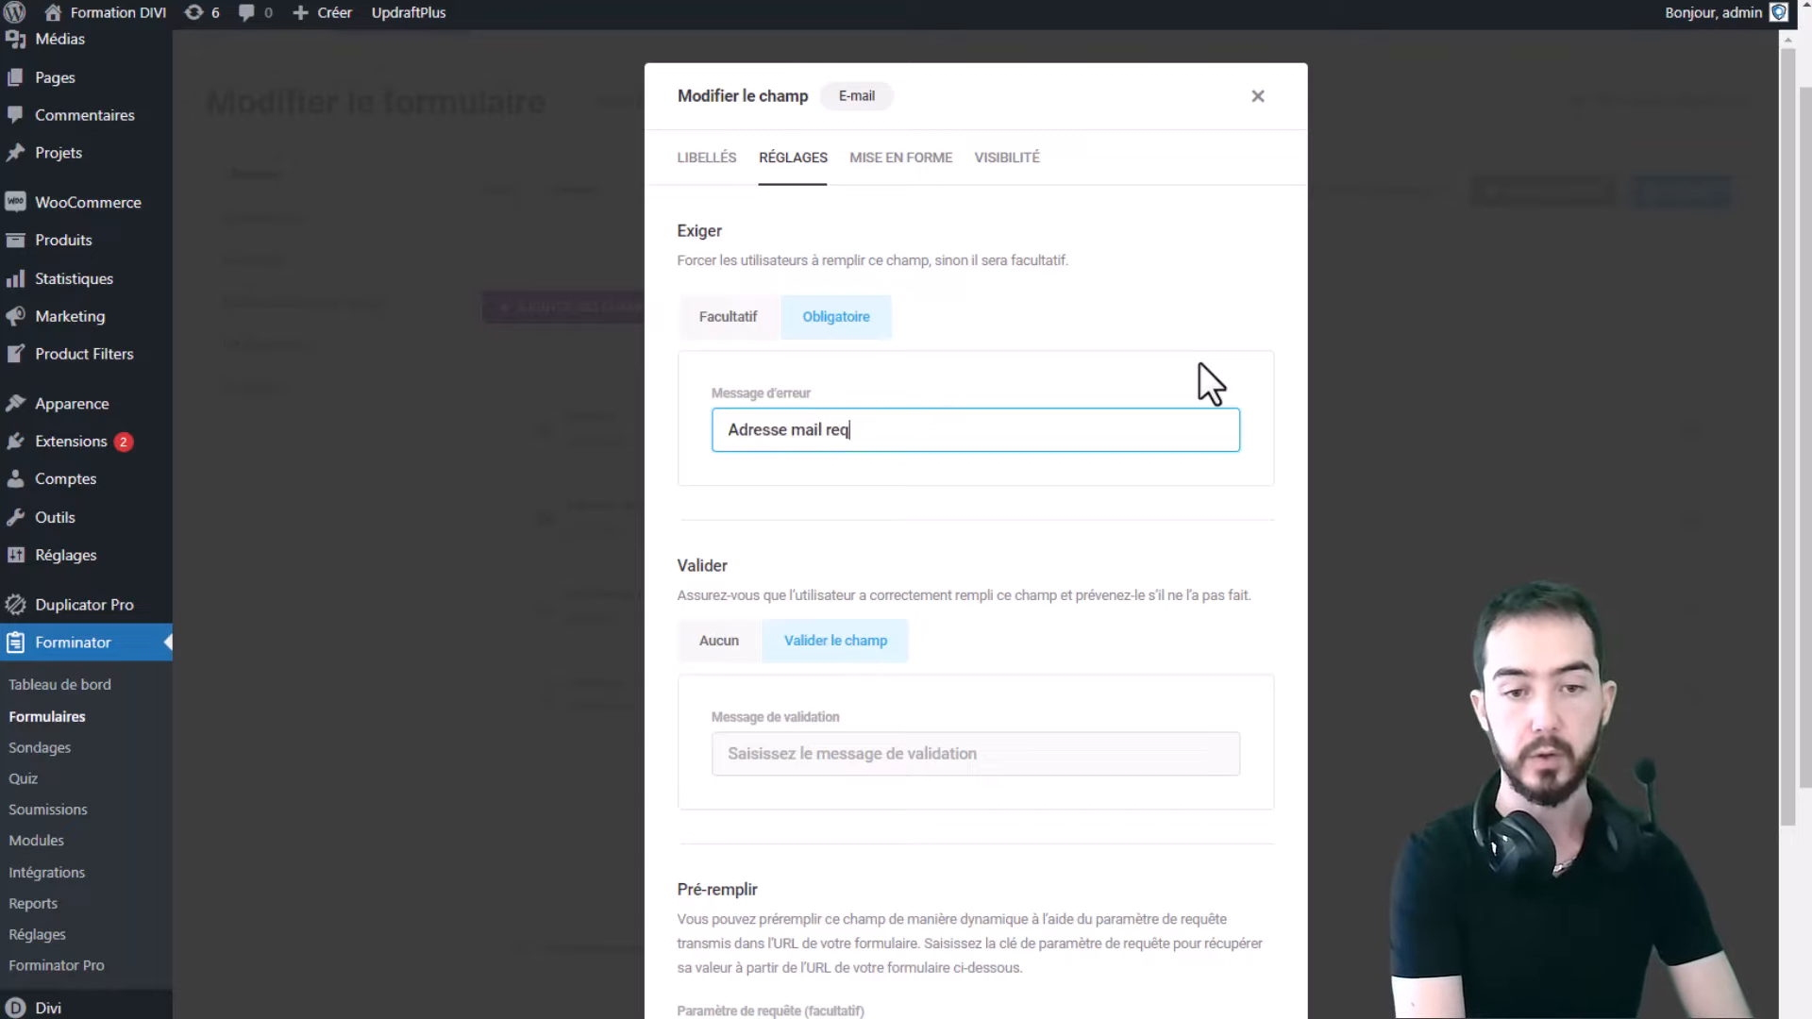
pyautogui.write('uise')
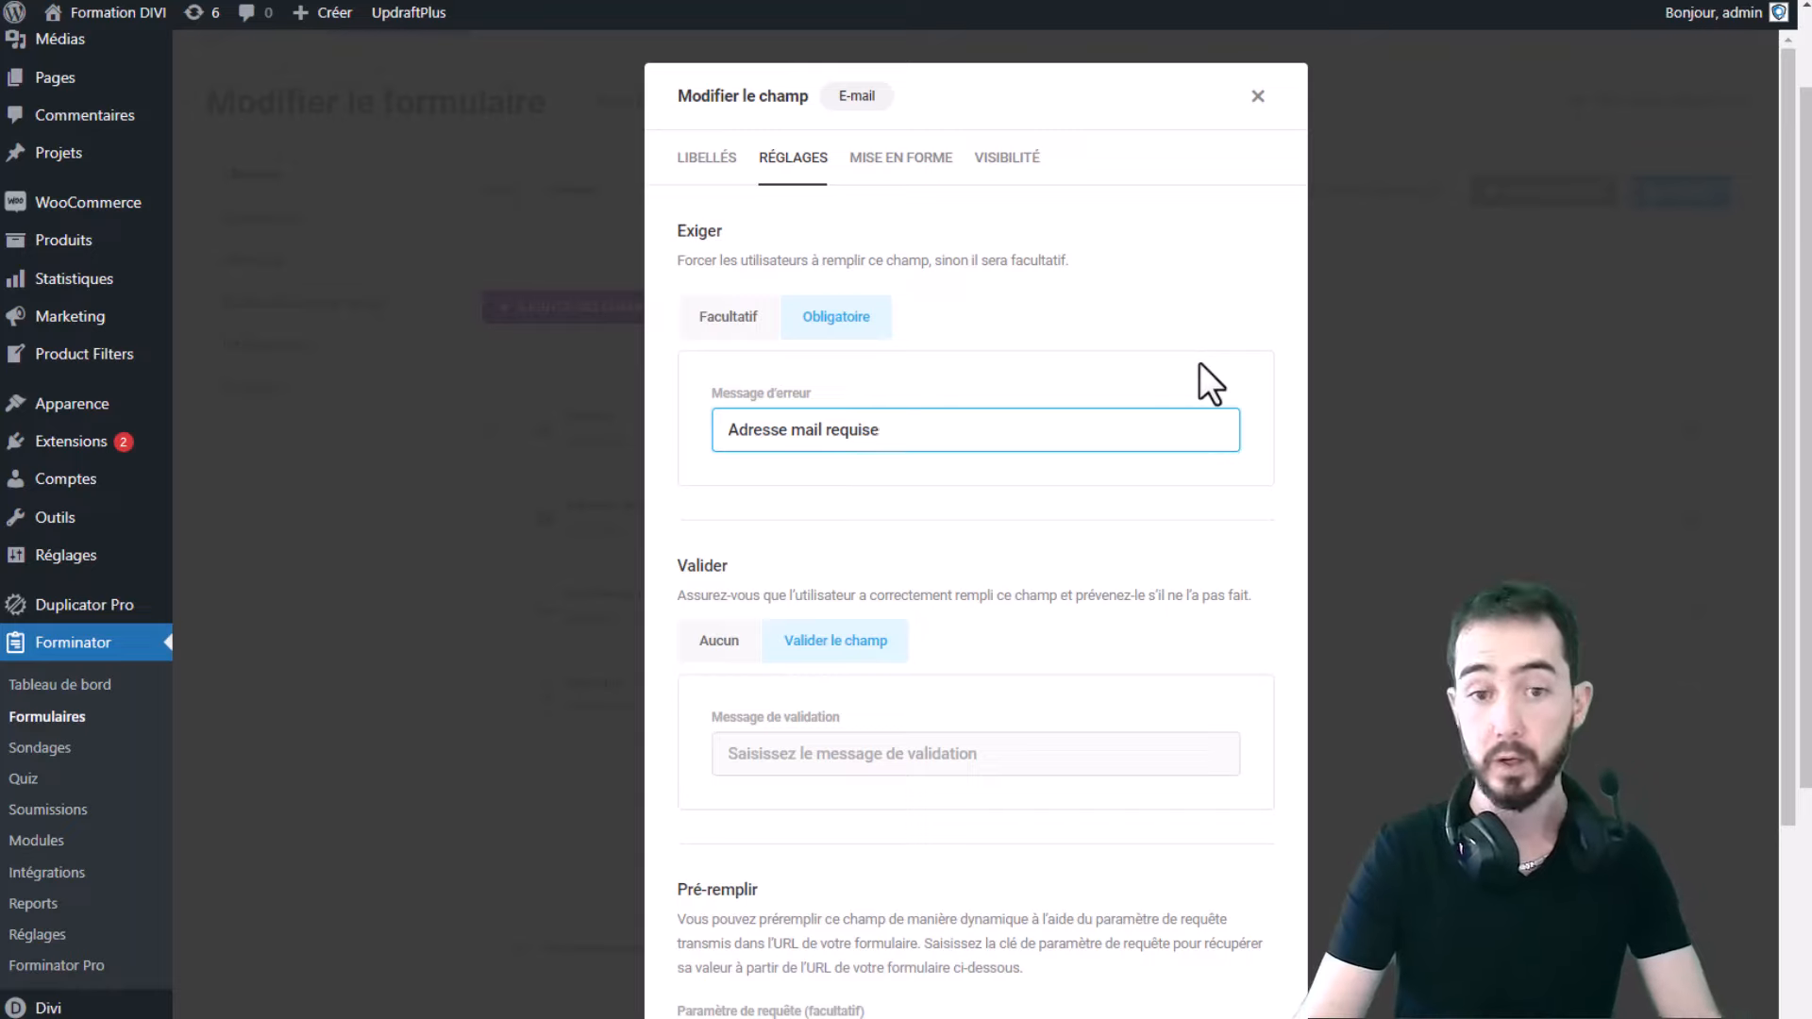
pyautogui.doubleClick(930, 427)
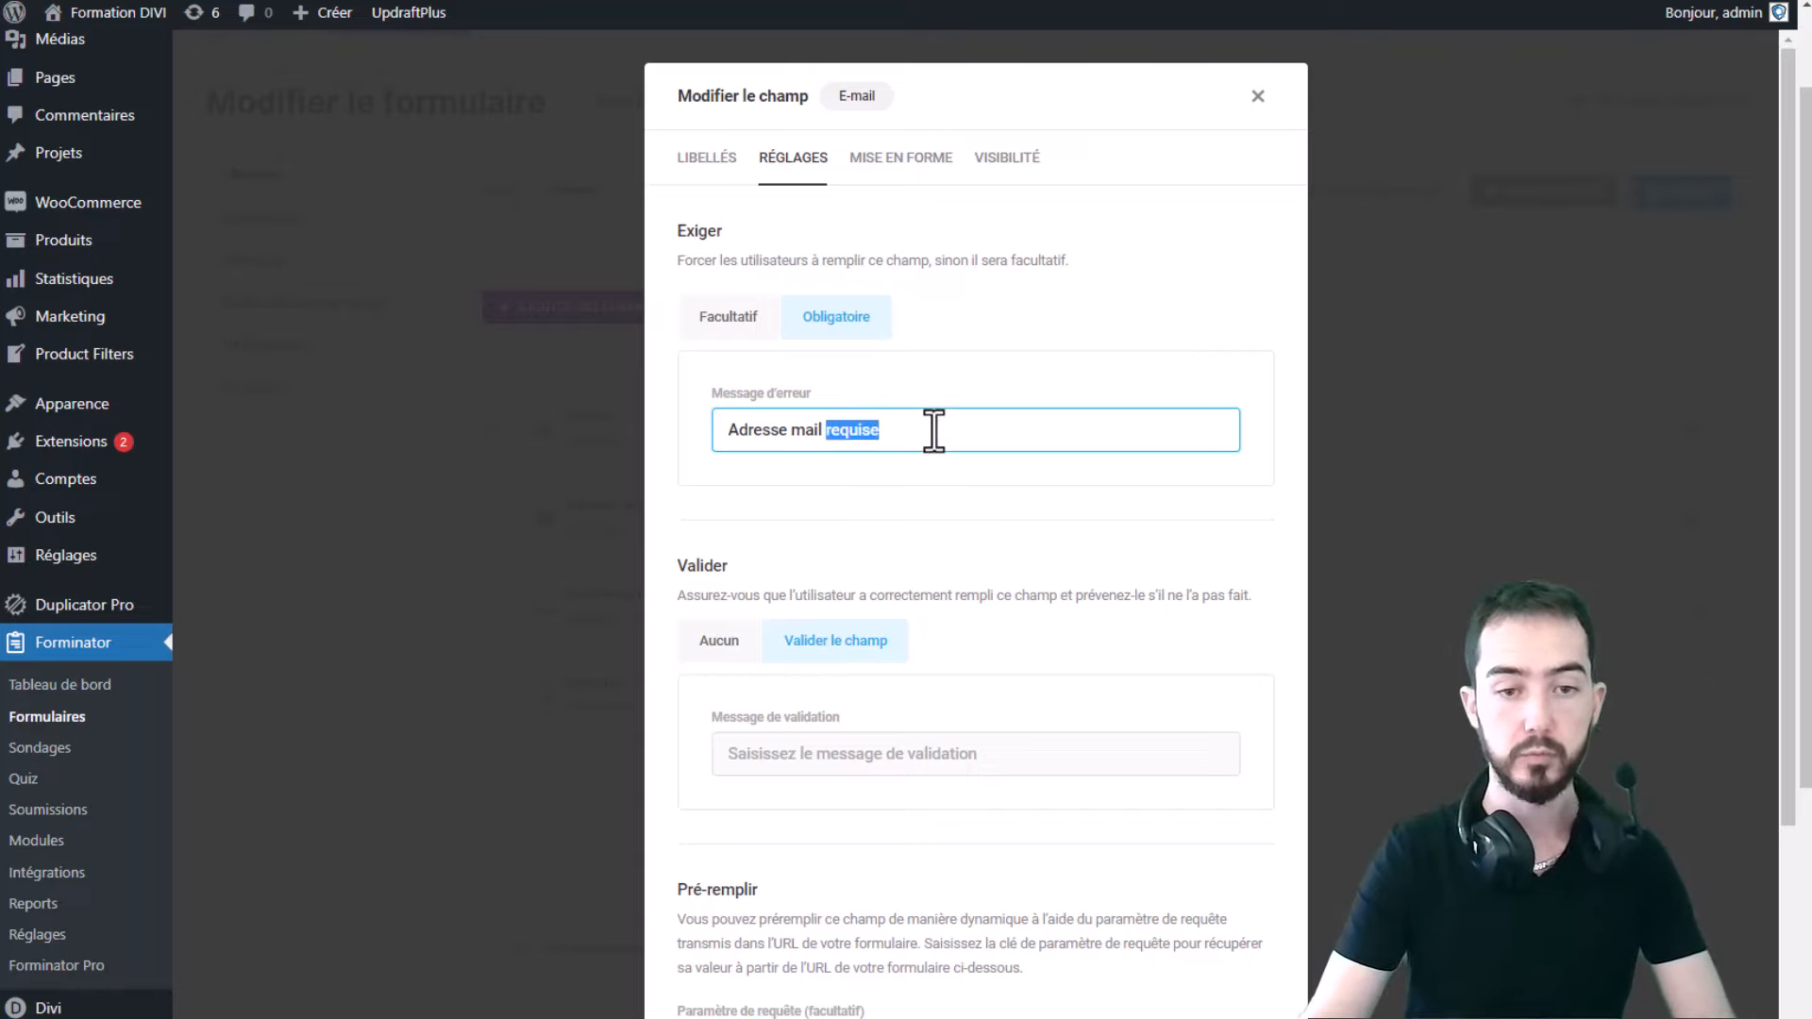
pyautogui.write('n')
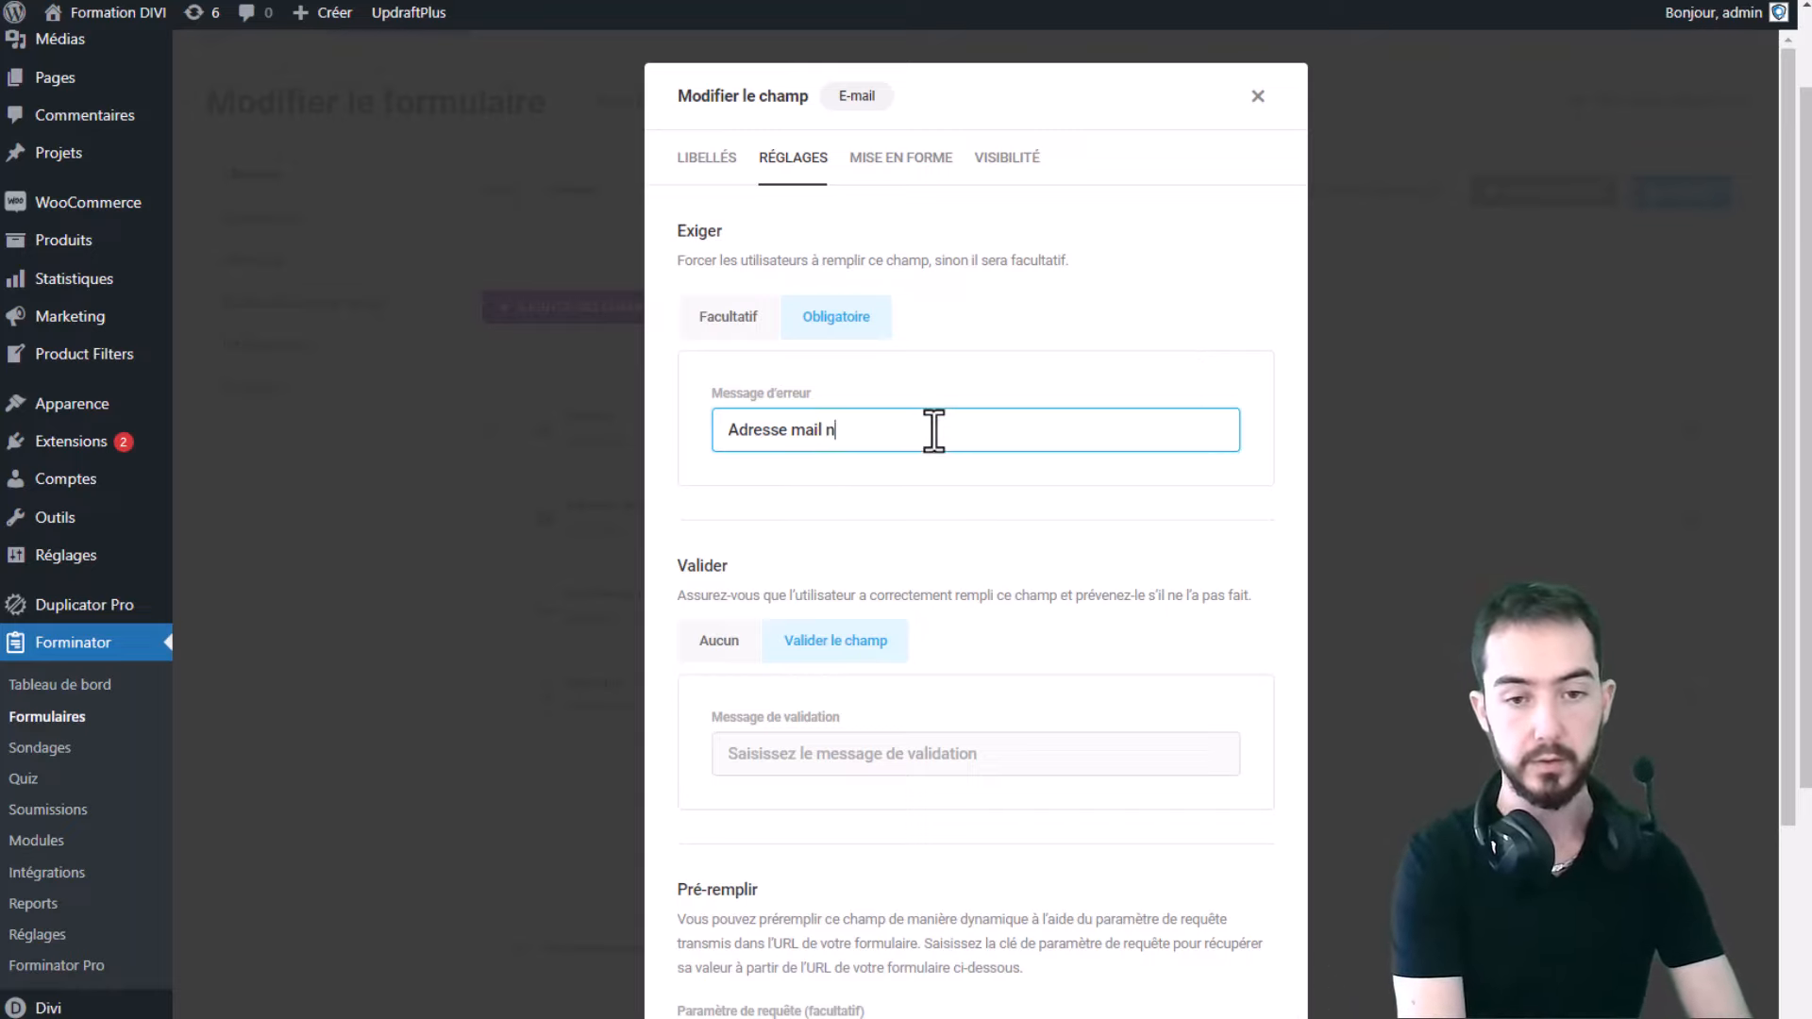
pyautogui.write('écé')
pyautogui.write('ssaire')
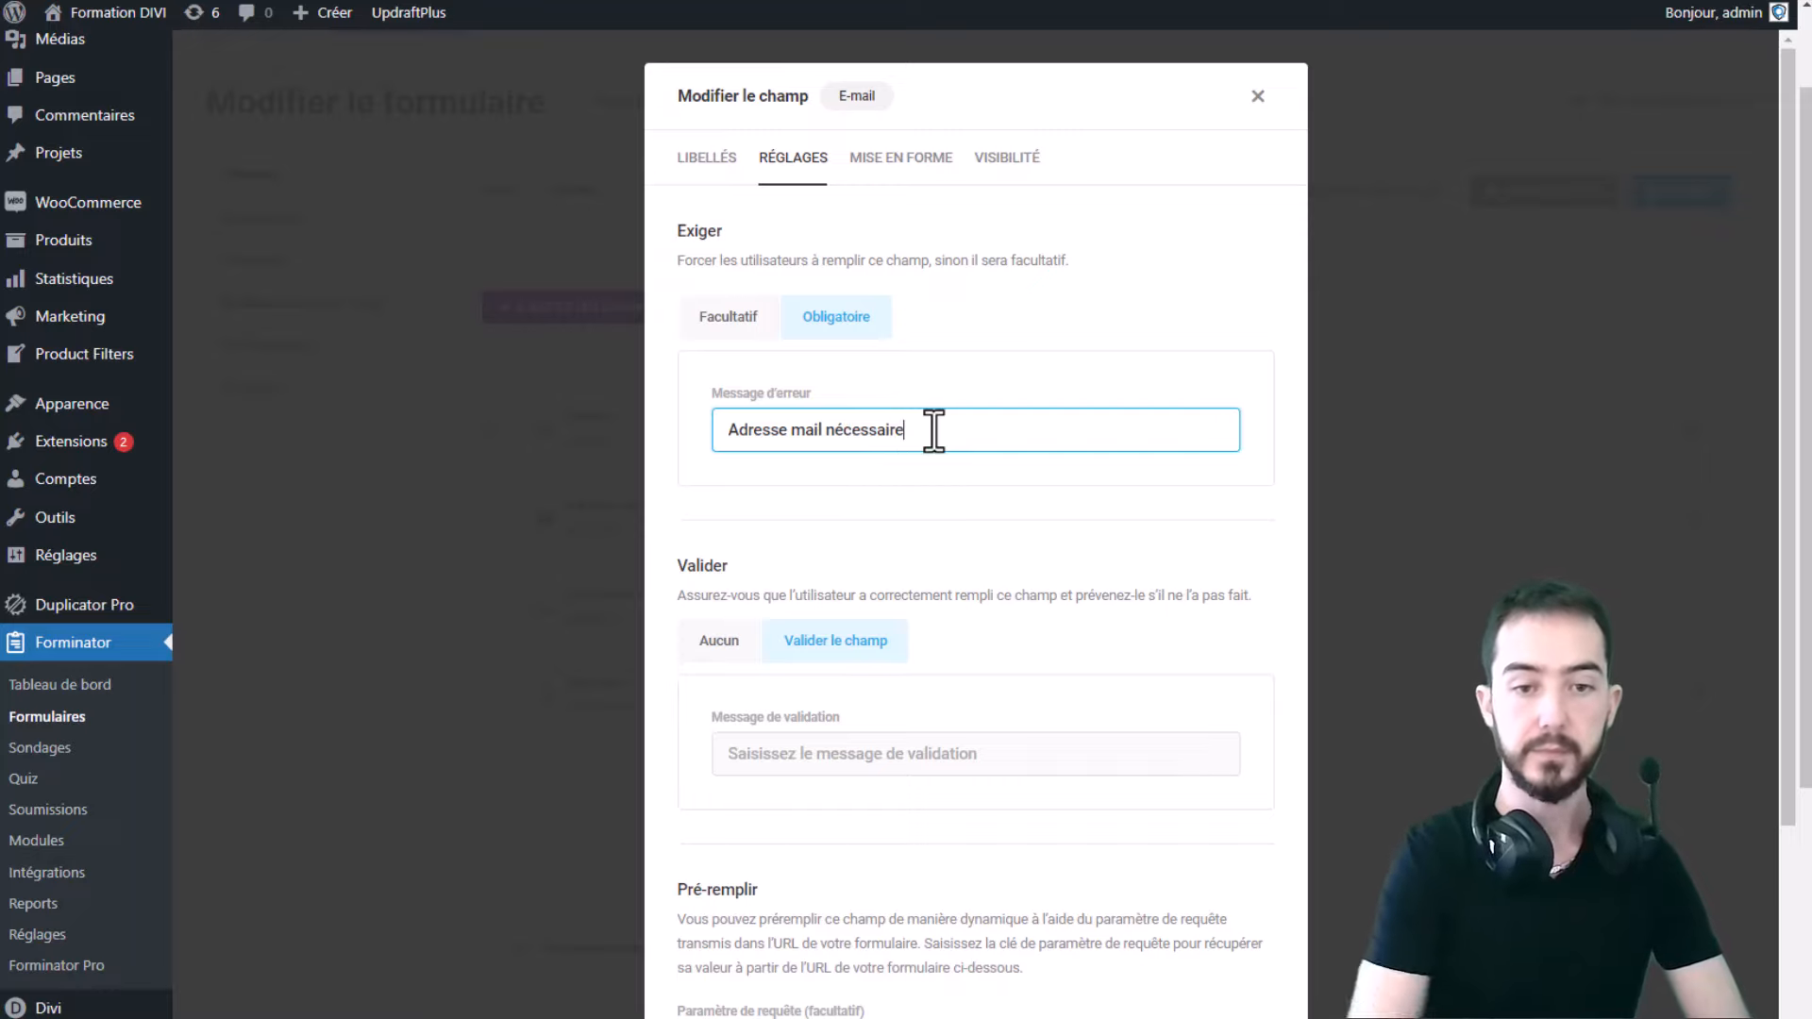
pyautogui.click(1095, 367)
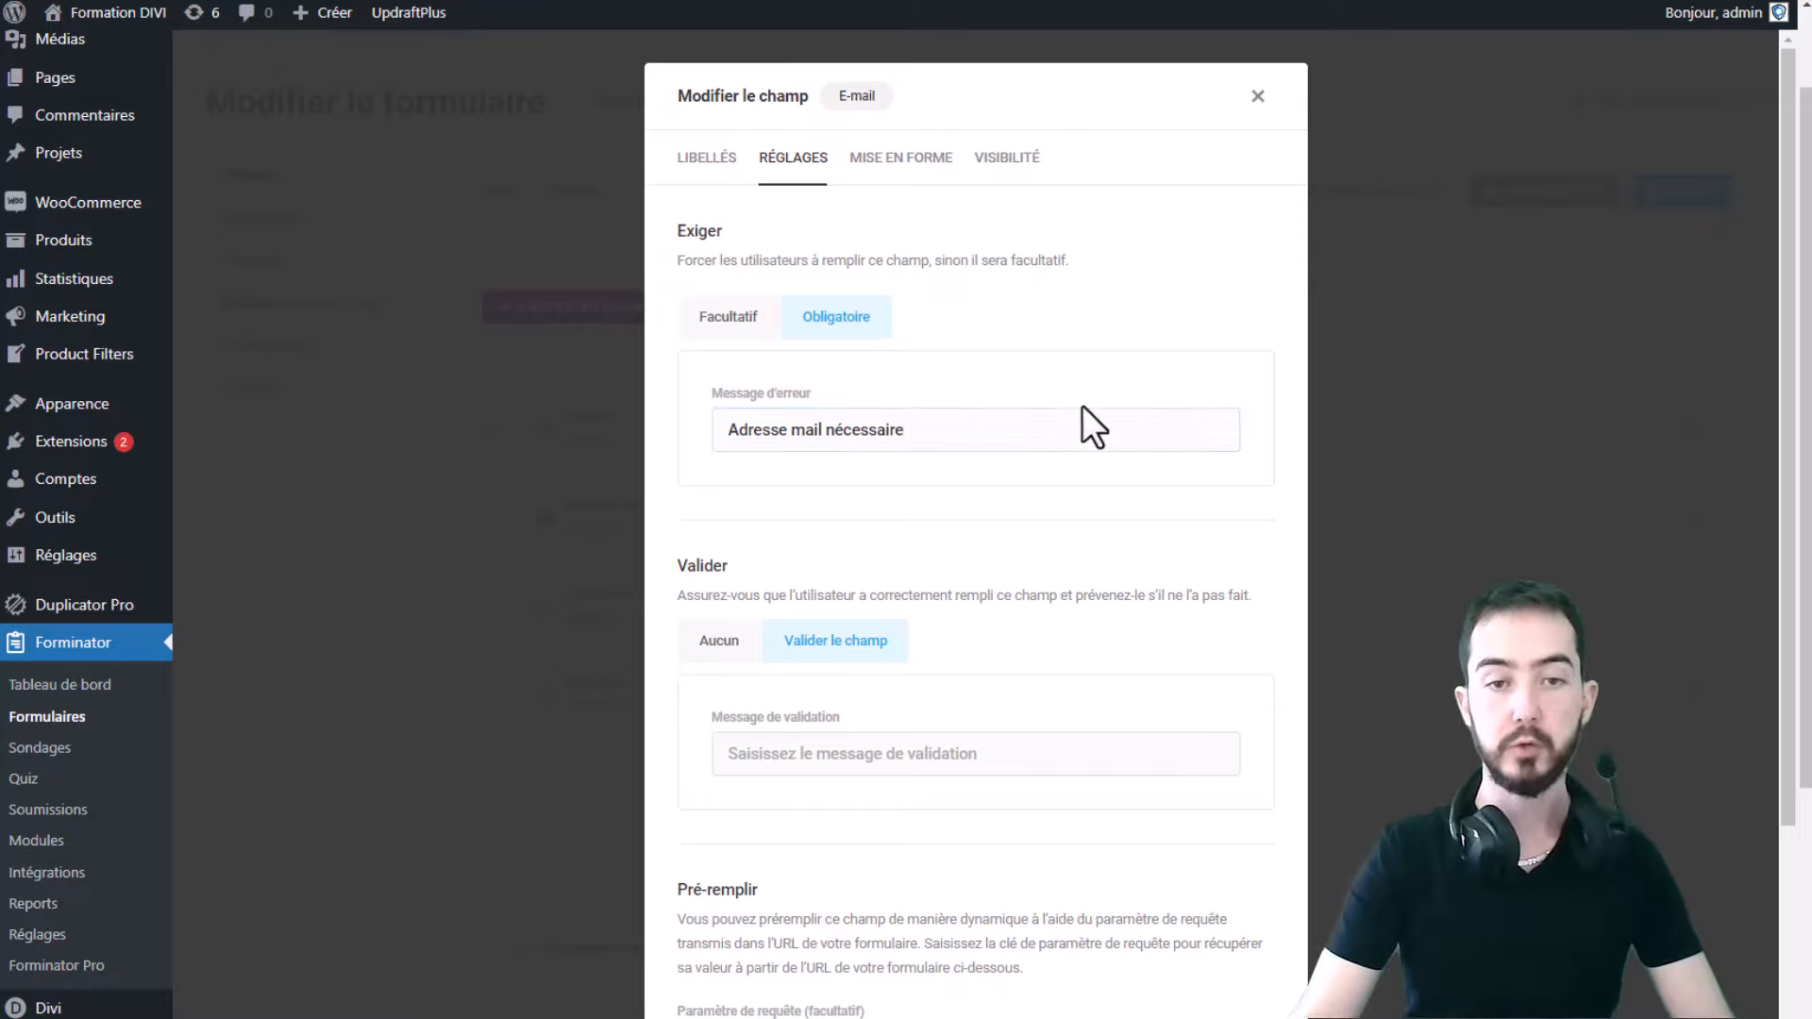
# - Review the e-mail field's Mise en forme and Visibilité tabs, then close its settings
pyautogui.click(908, 168)
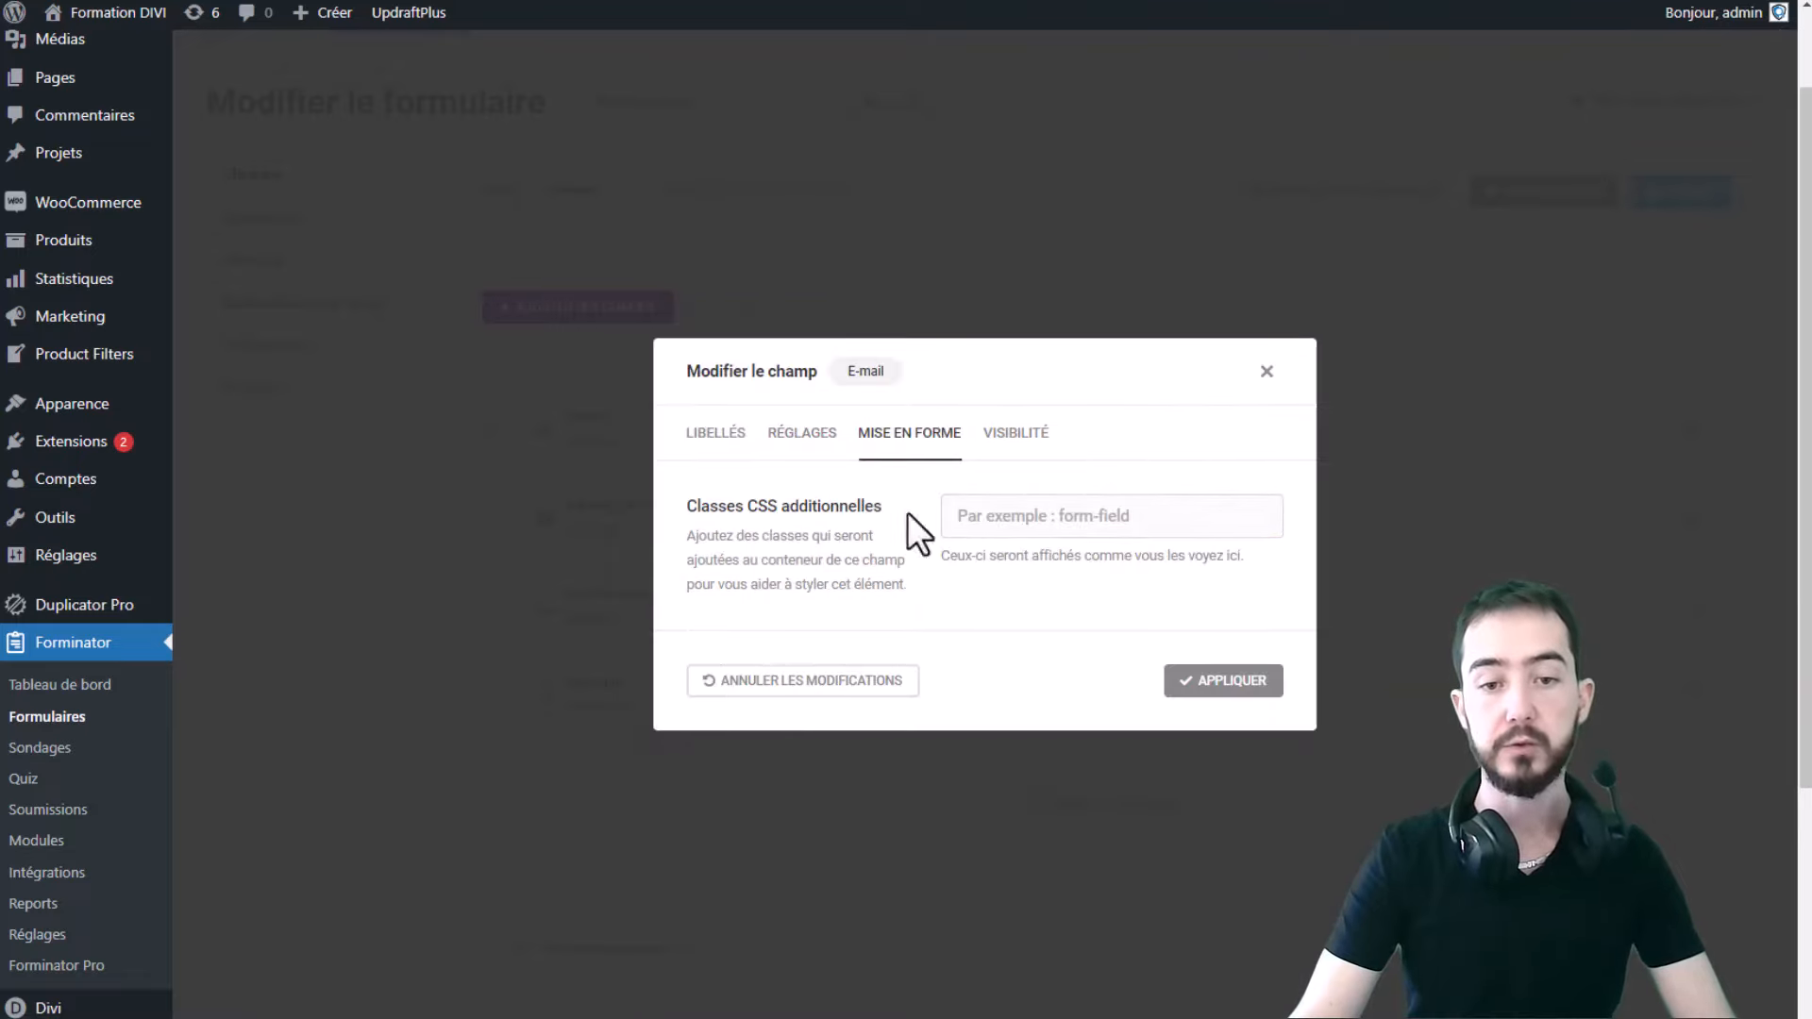
pyautogui.click(990, 515)
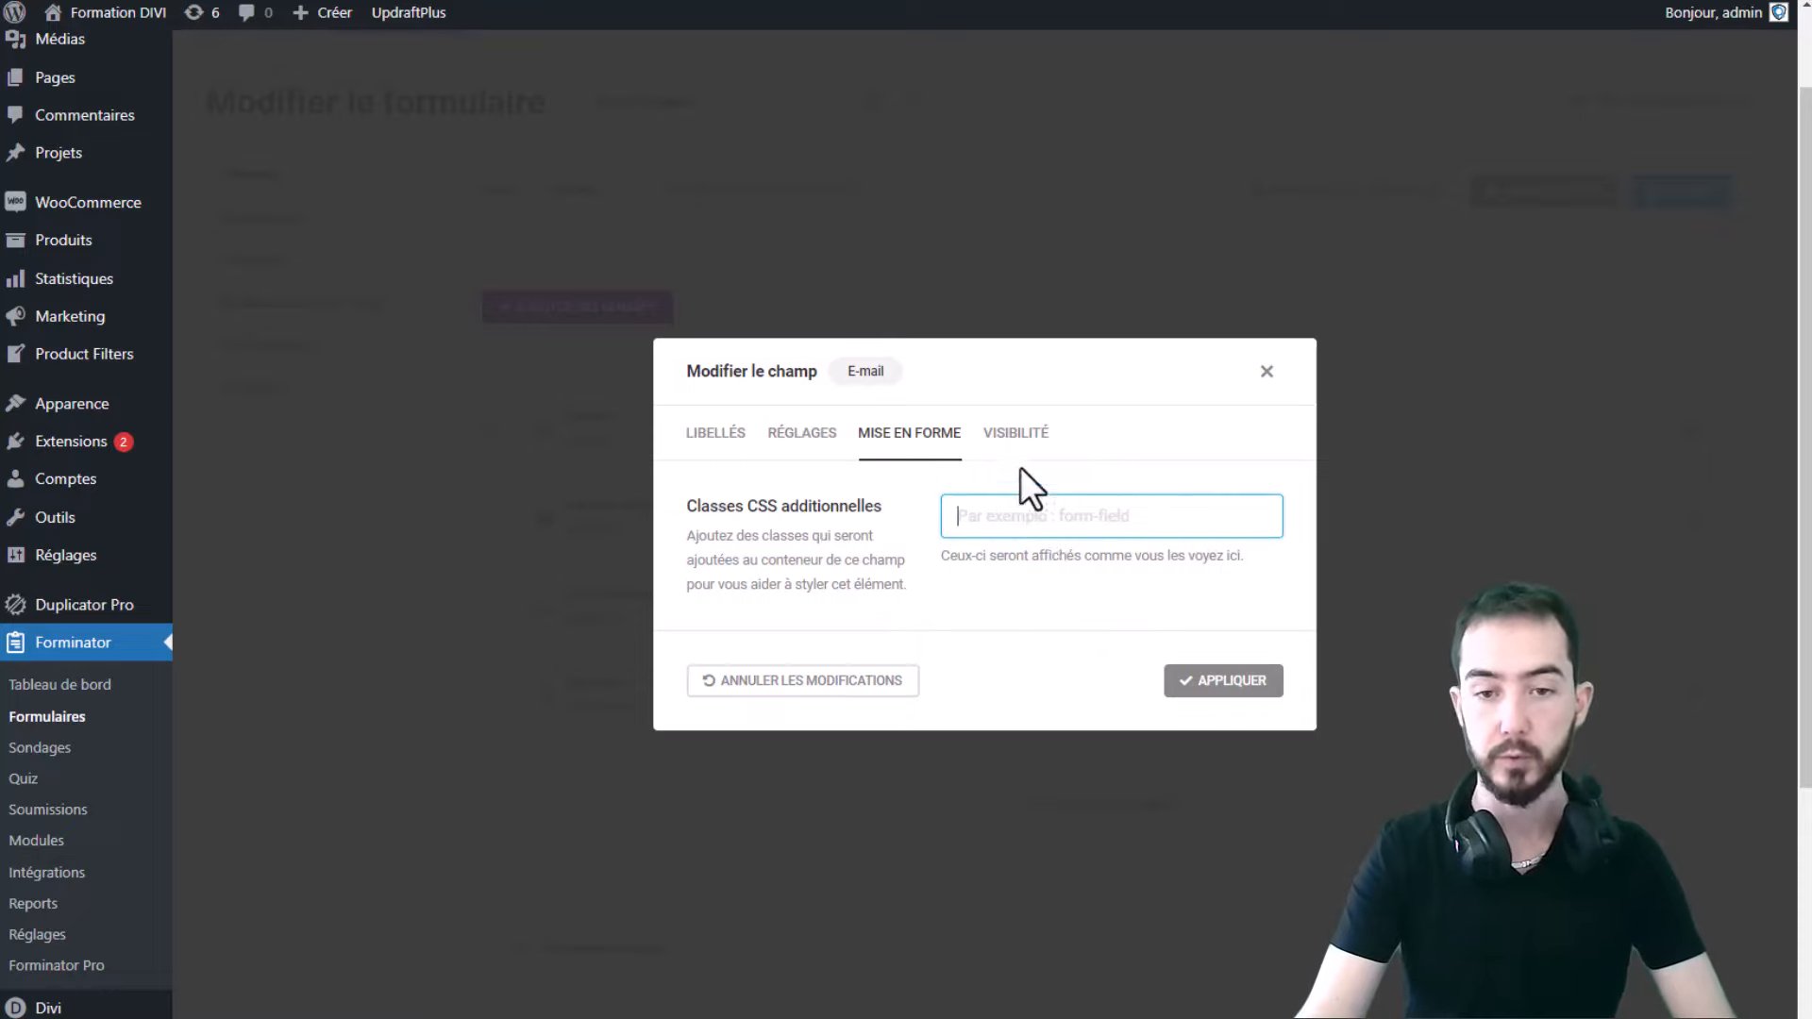
pyautogui.click(1015, 434)
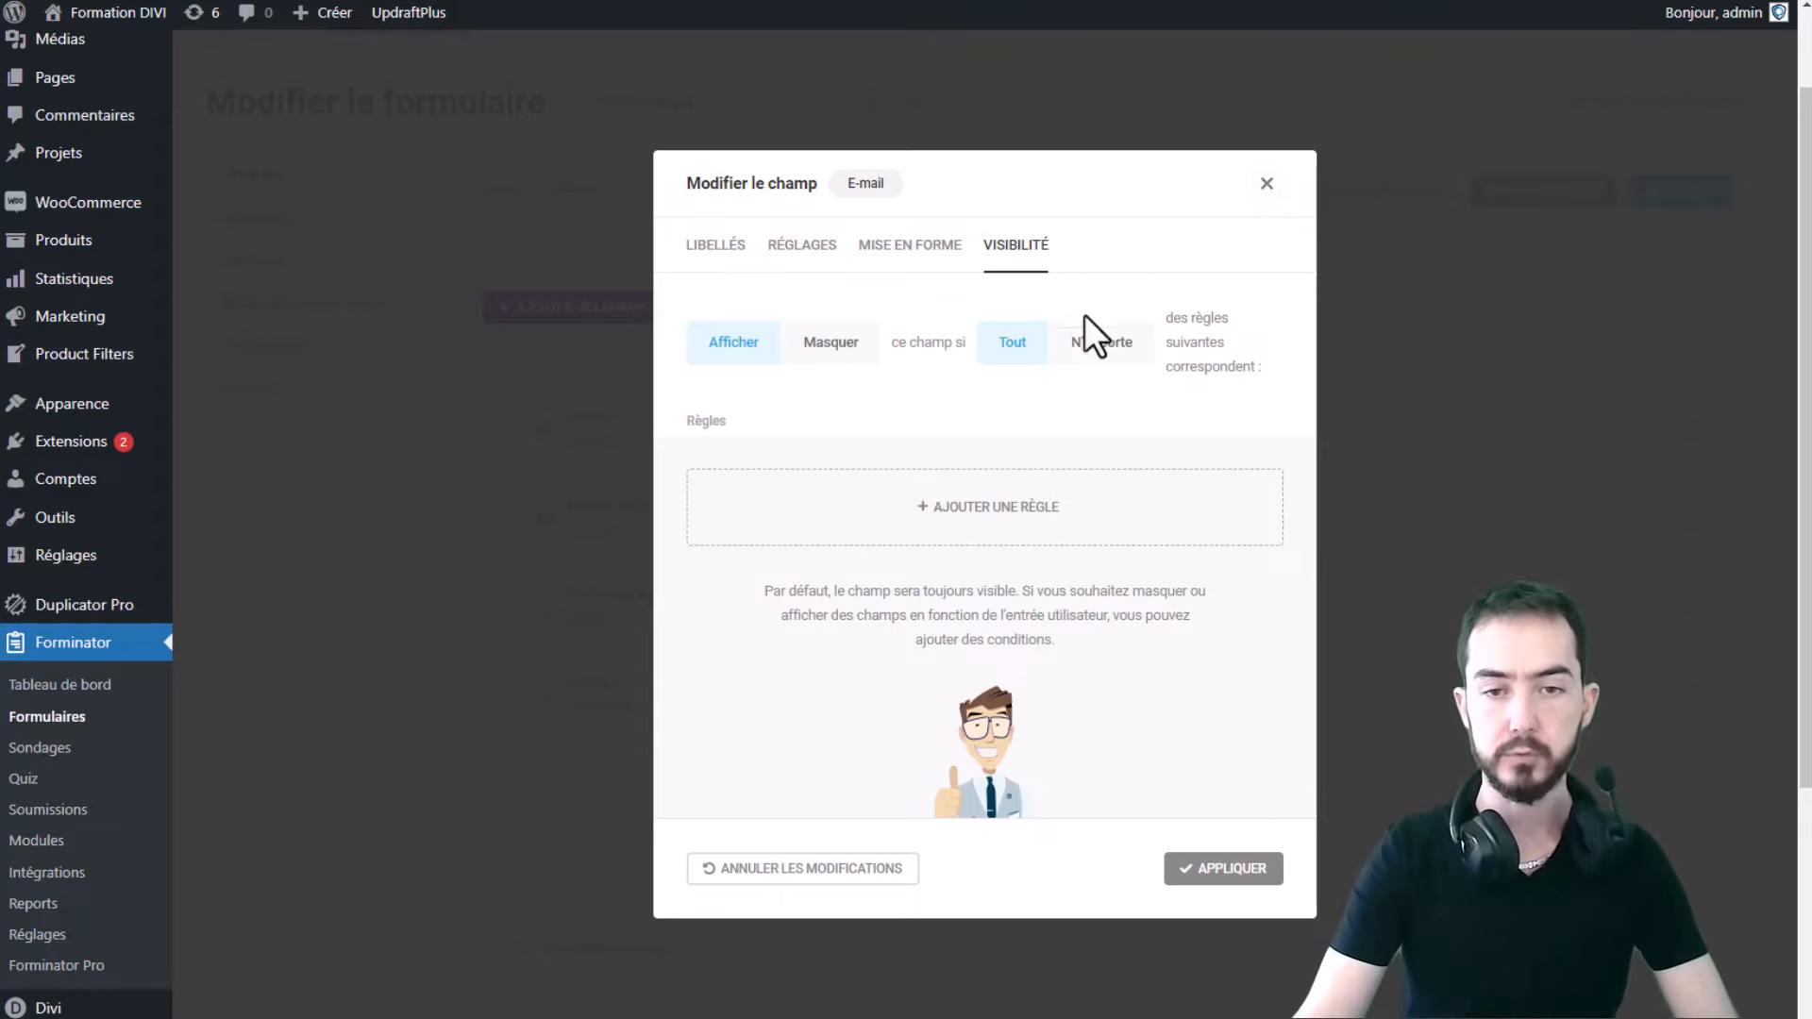
pyautogui.click(1267, 184)
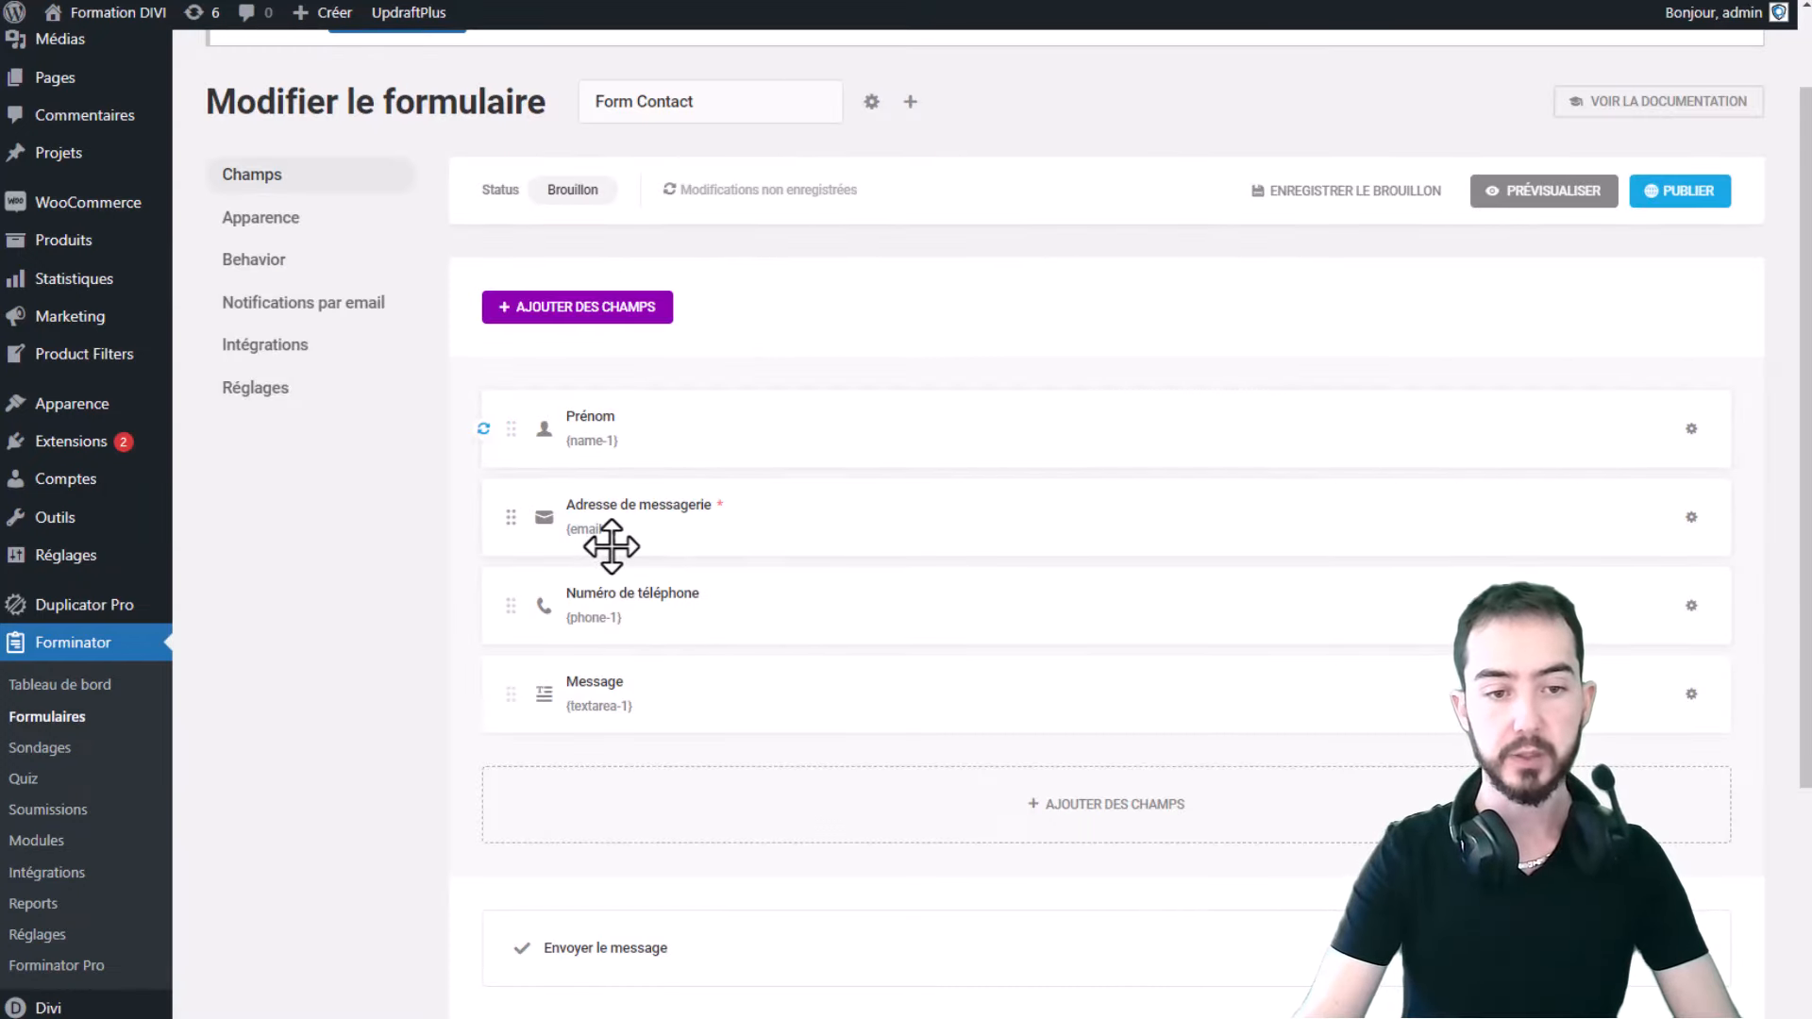
# - In the phone field's Réglages, try each validation type, then reset validation to Aucun
pyautogui.click(615, 611)
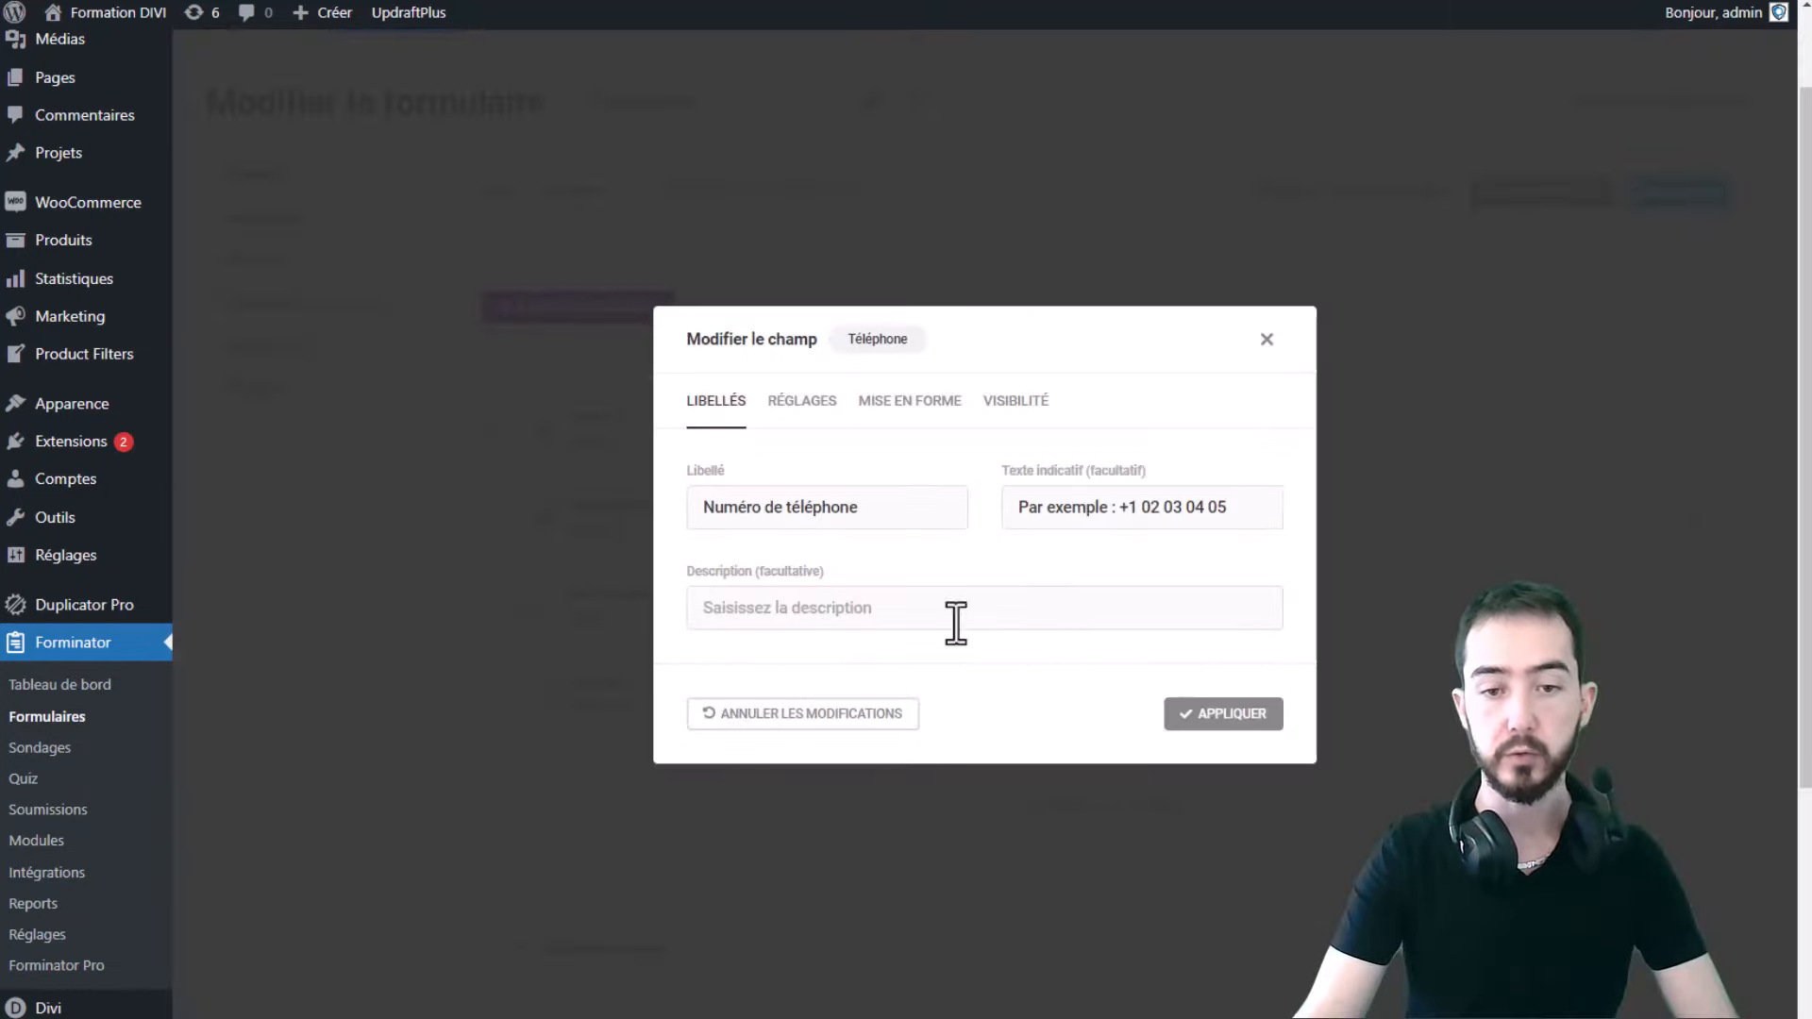
pyautogui.click(1276, 357)
pyautogui.click(738, 618)
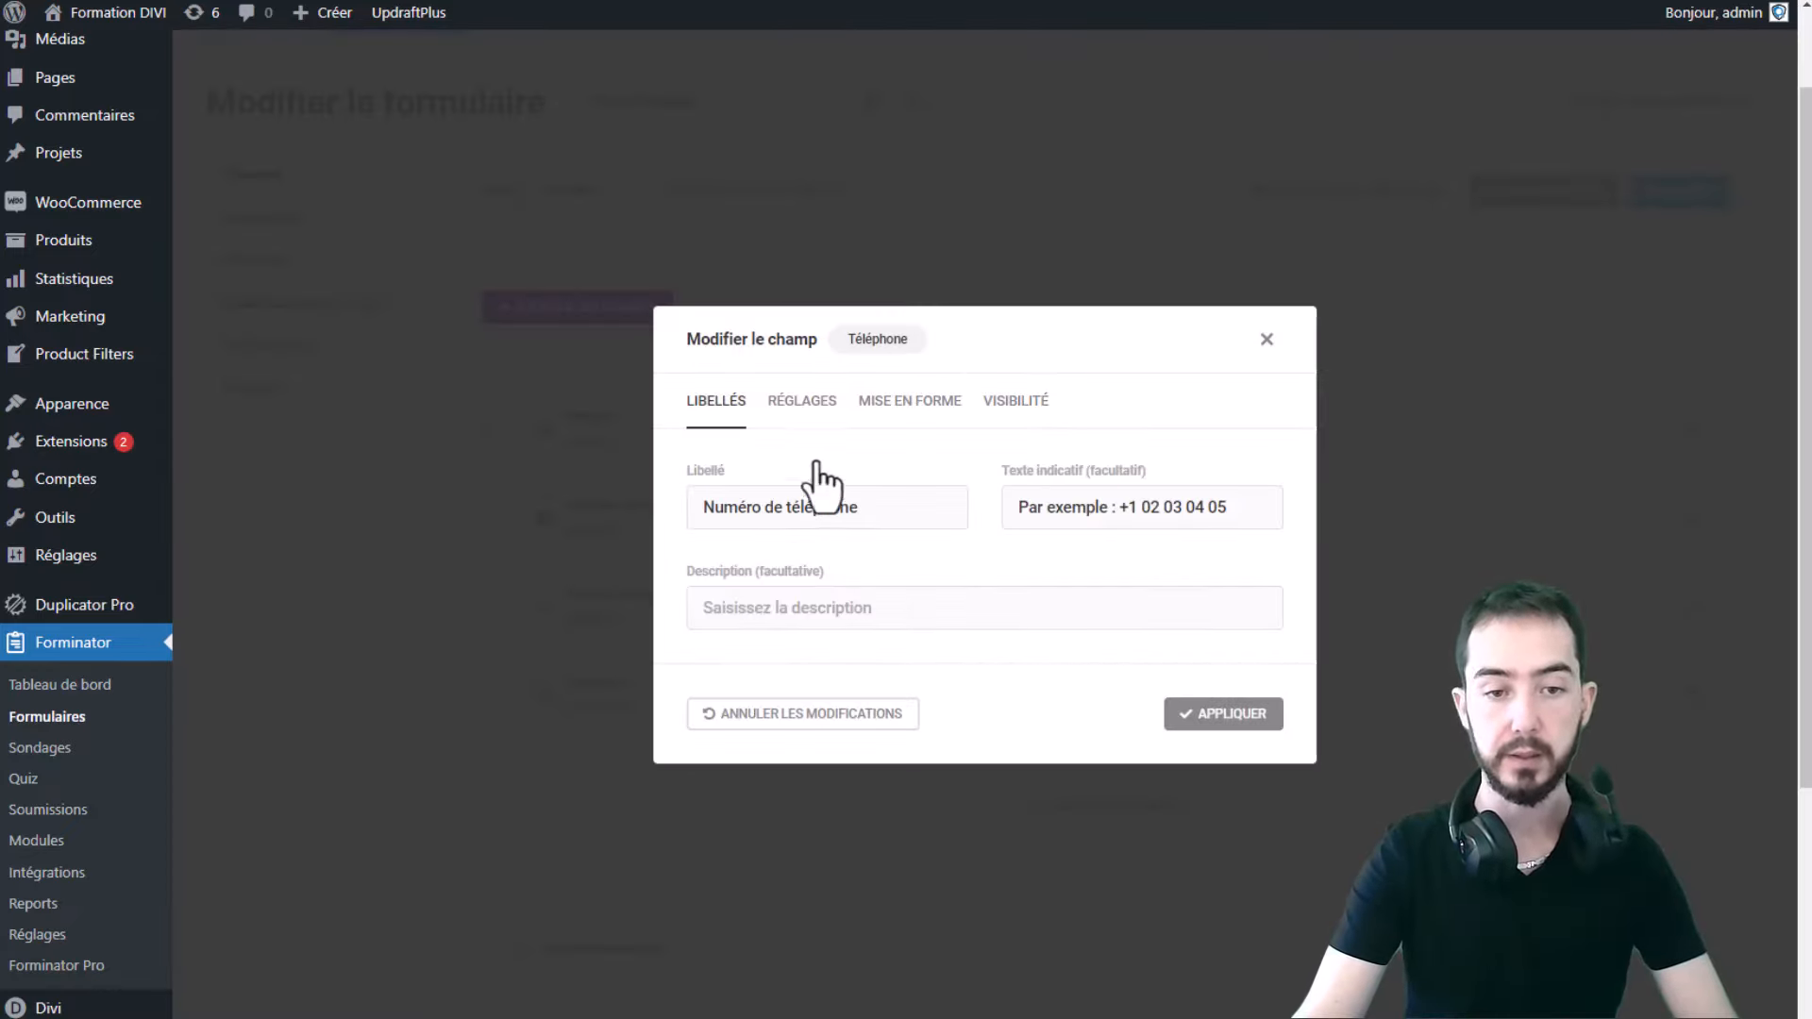
pyautogui.click(804, 398)
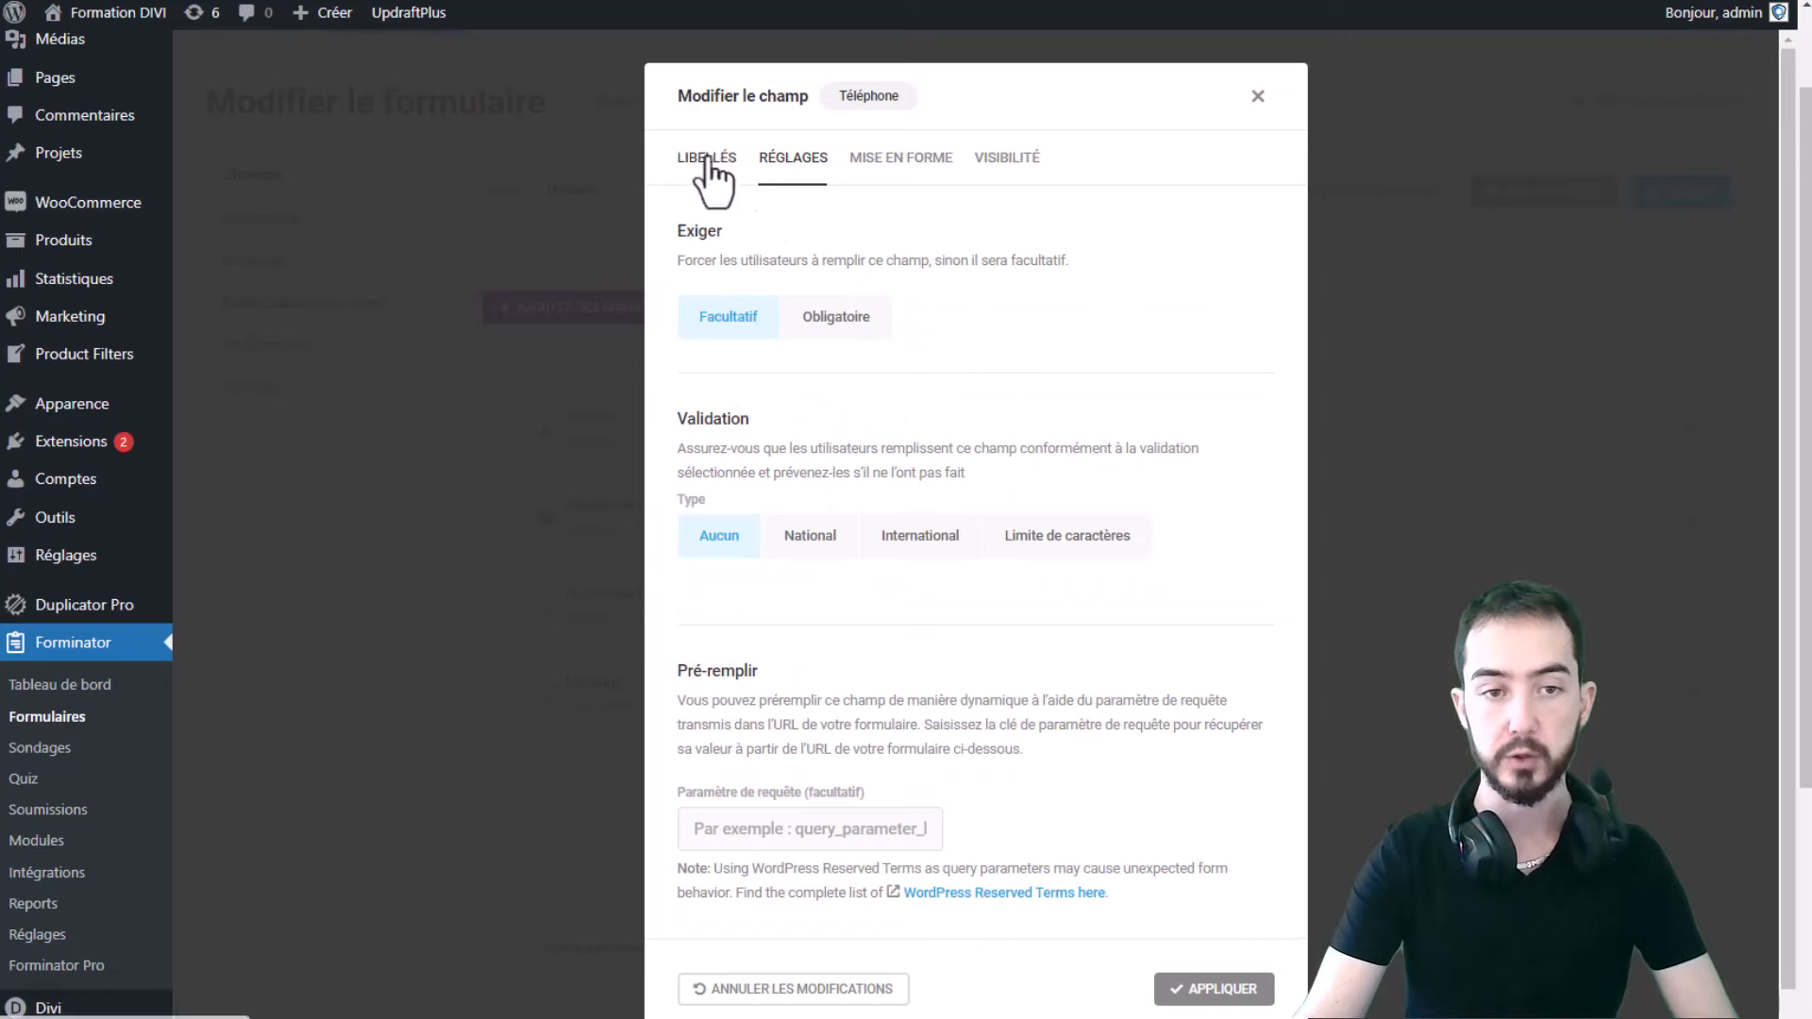
pyautogui.click(707, 159)
pyautogui.click(801, 401)
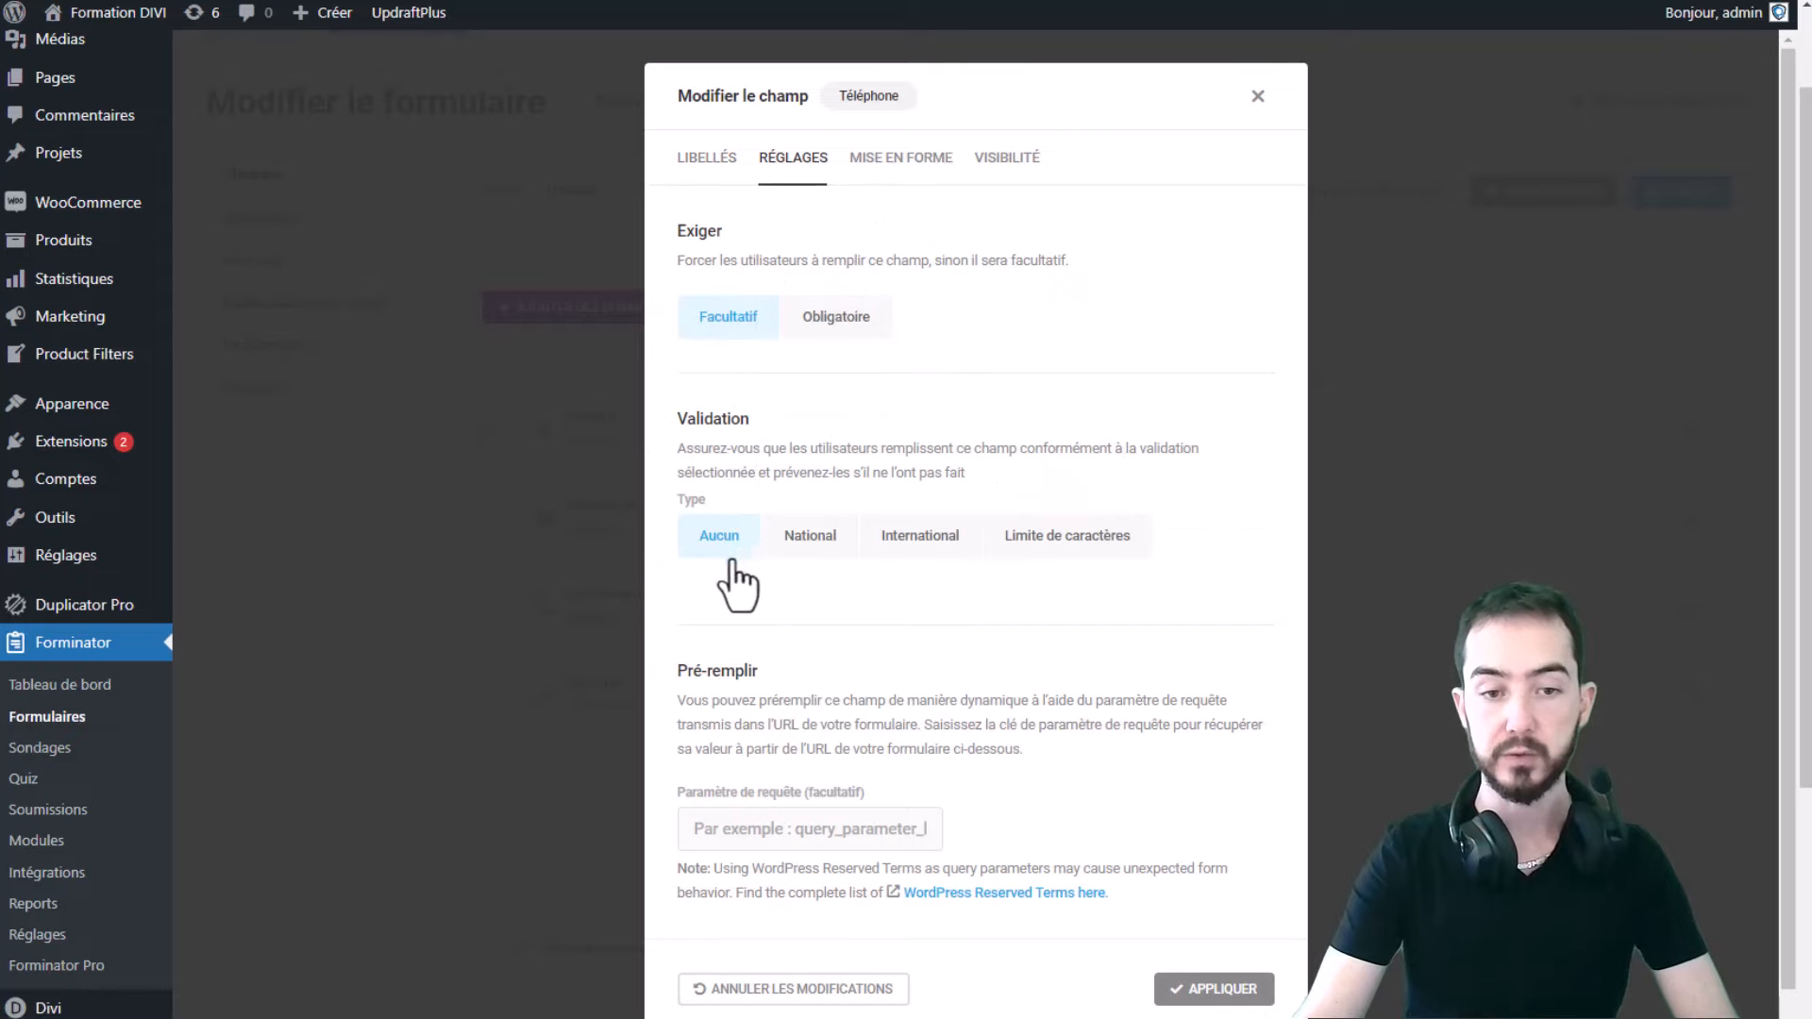
pyautogui.click(816, 543)
pyautogui.click(959, 547)
pyautogui.click(1069, 557)
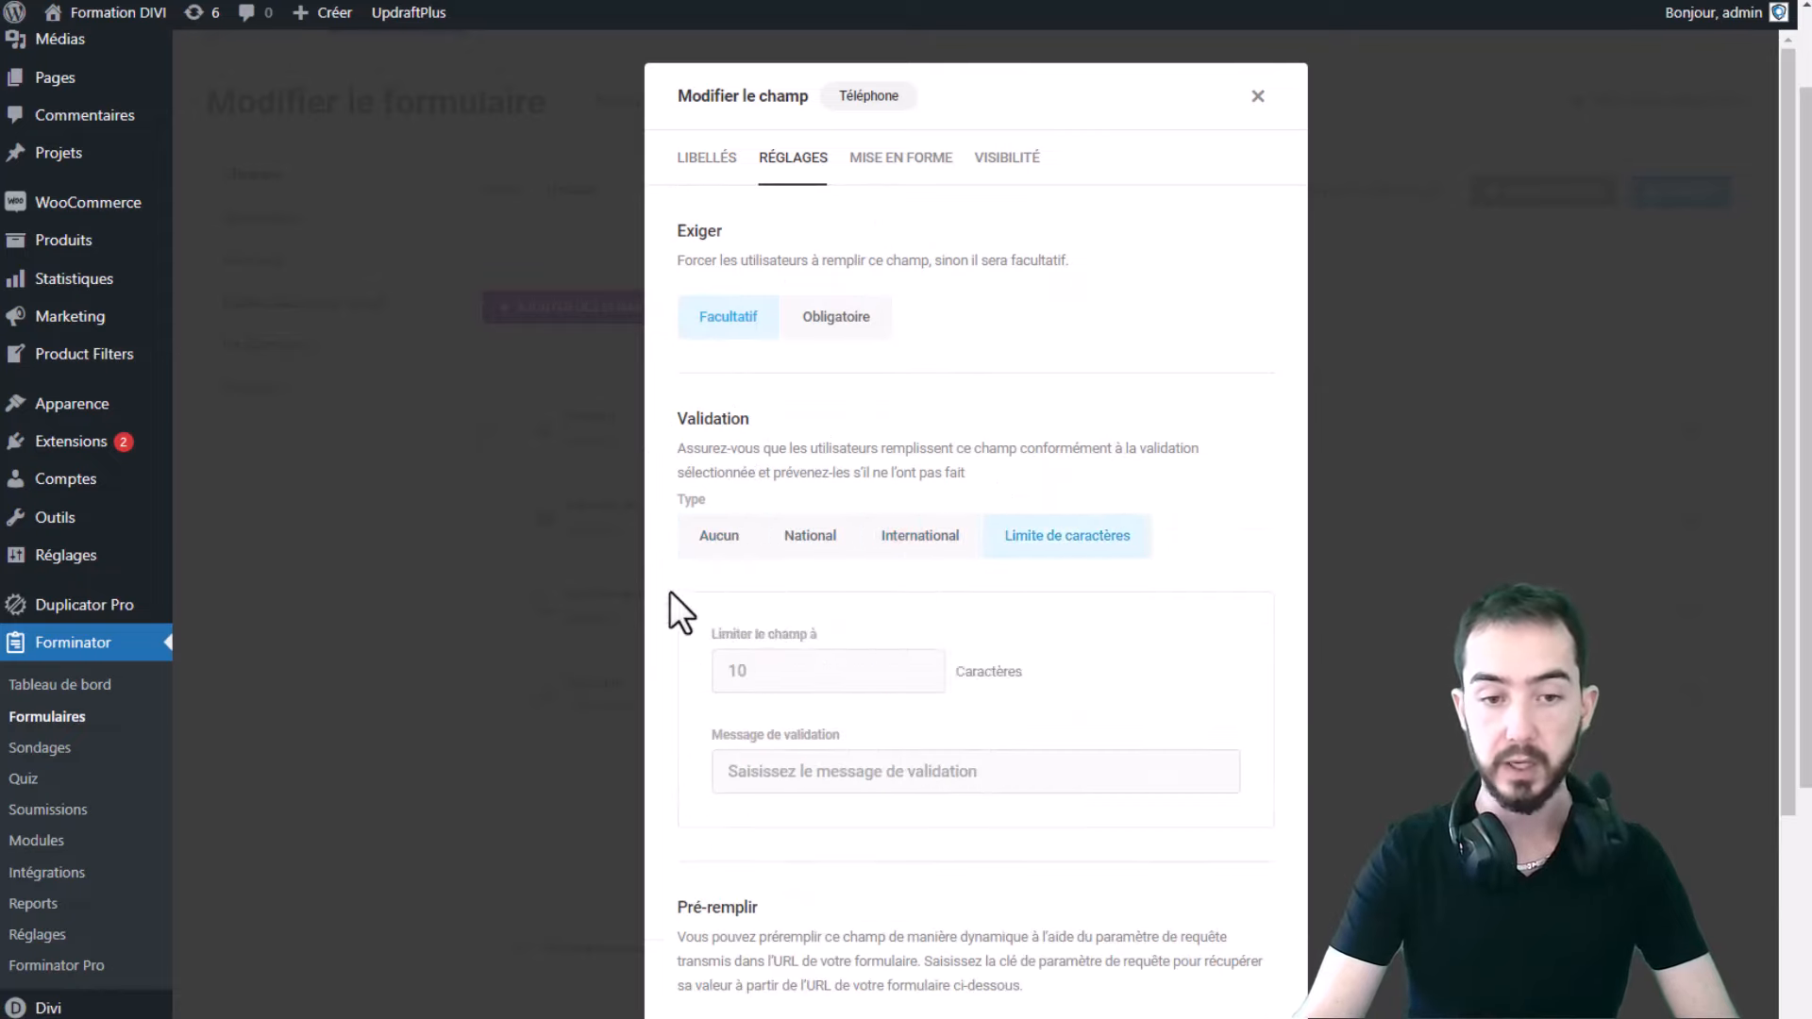
pyautogui.click(717, 548)
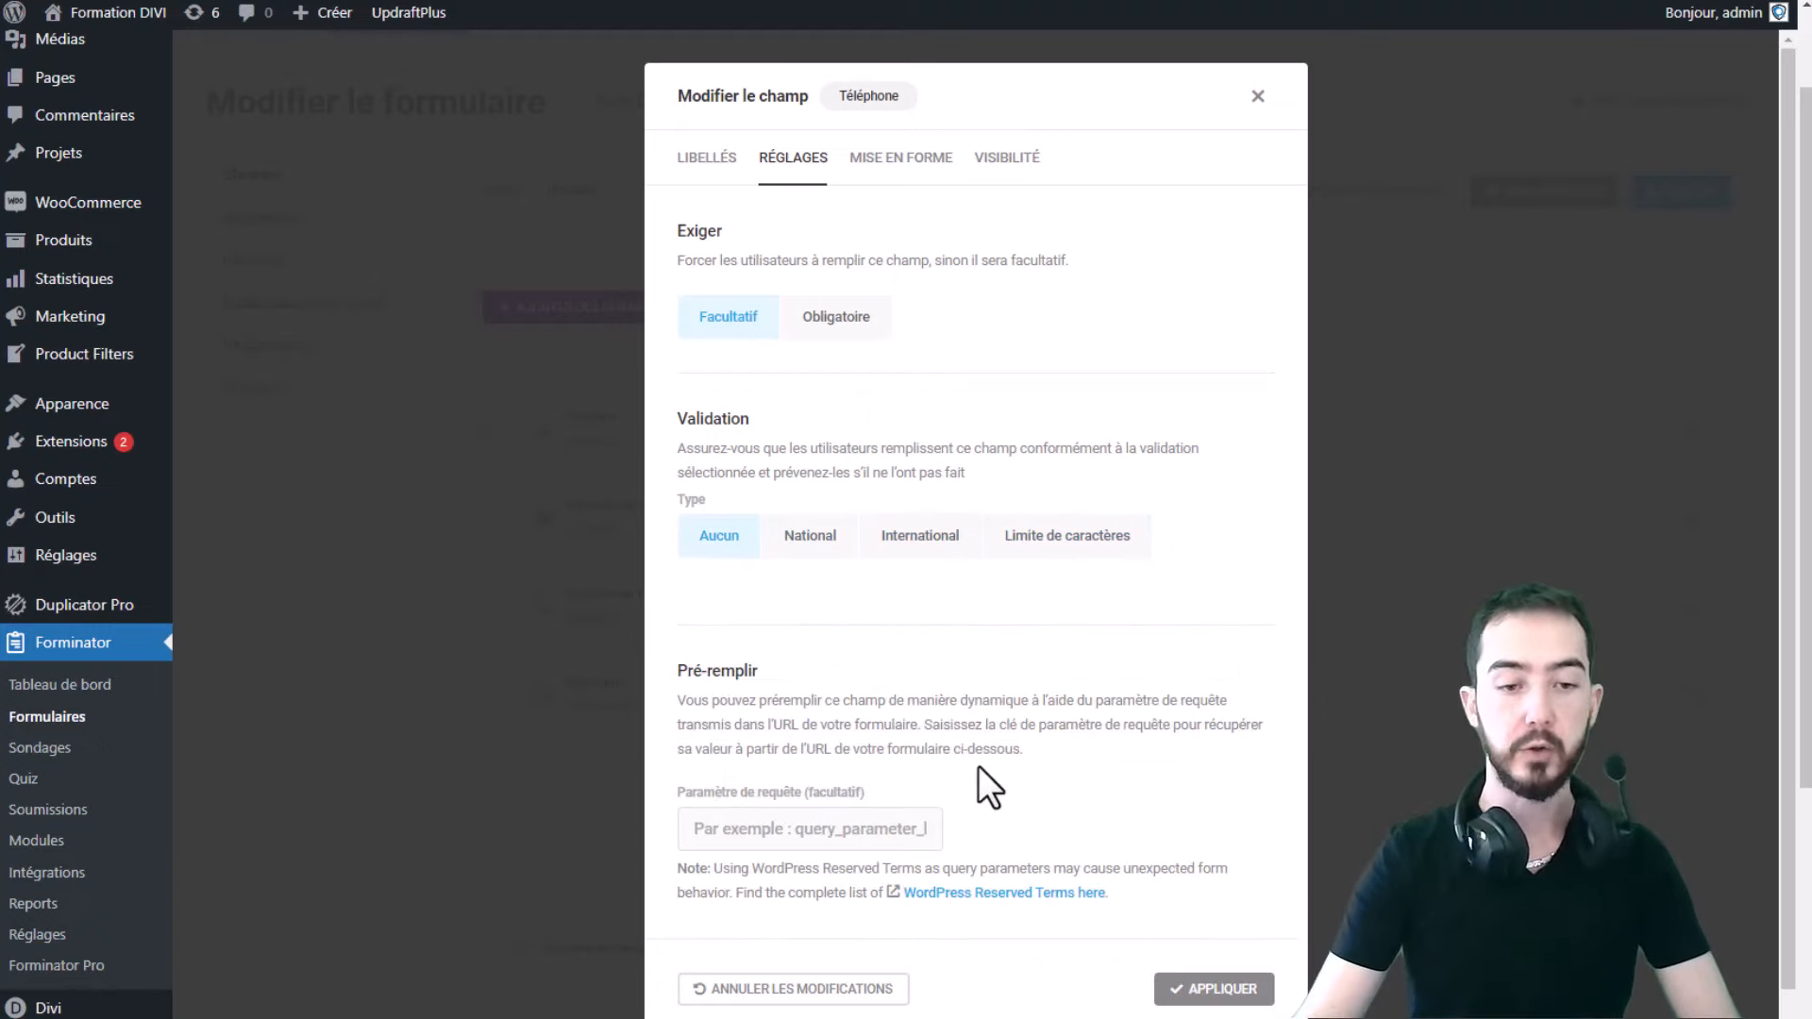
# - Review the phone field's Mise en forme and Visibilité tabs and close its settings
pyautogui.scroll(-1, 991, 717)
pyautogui.scroll(1, 1067, 547)
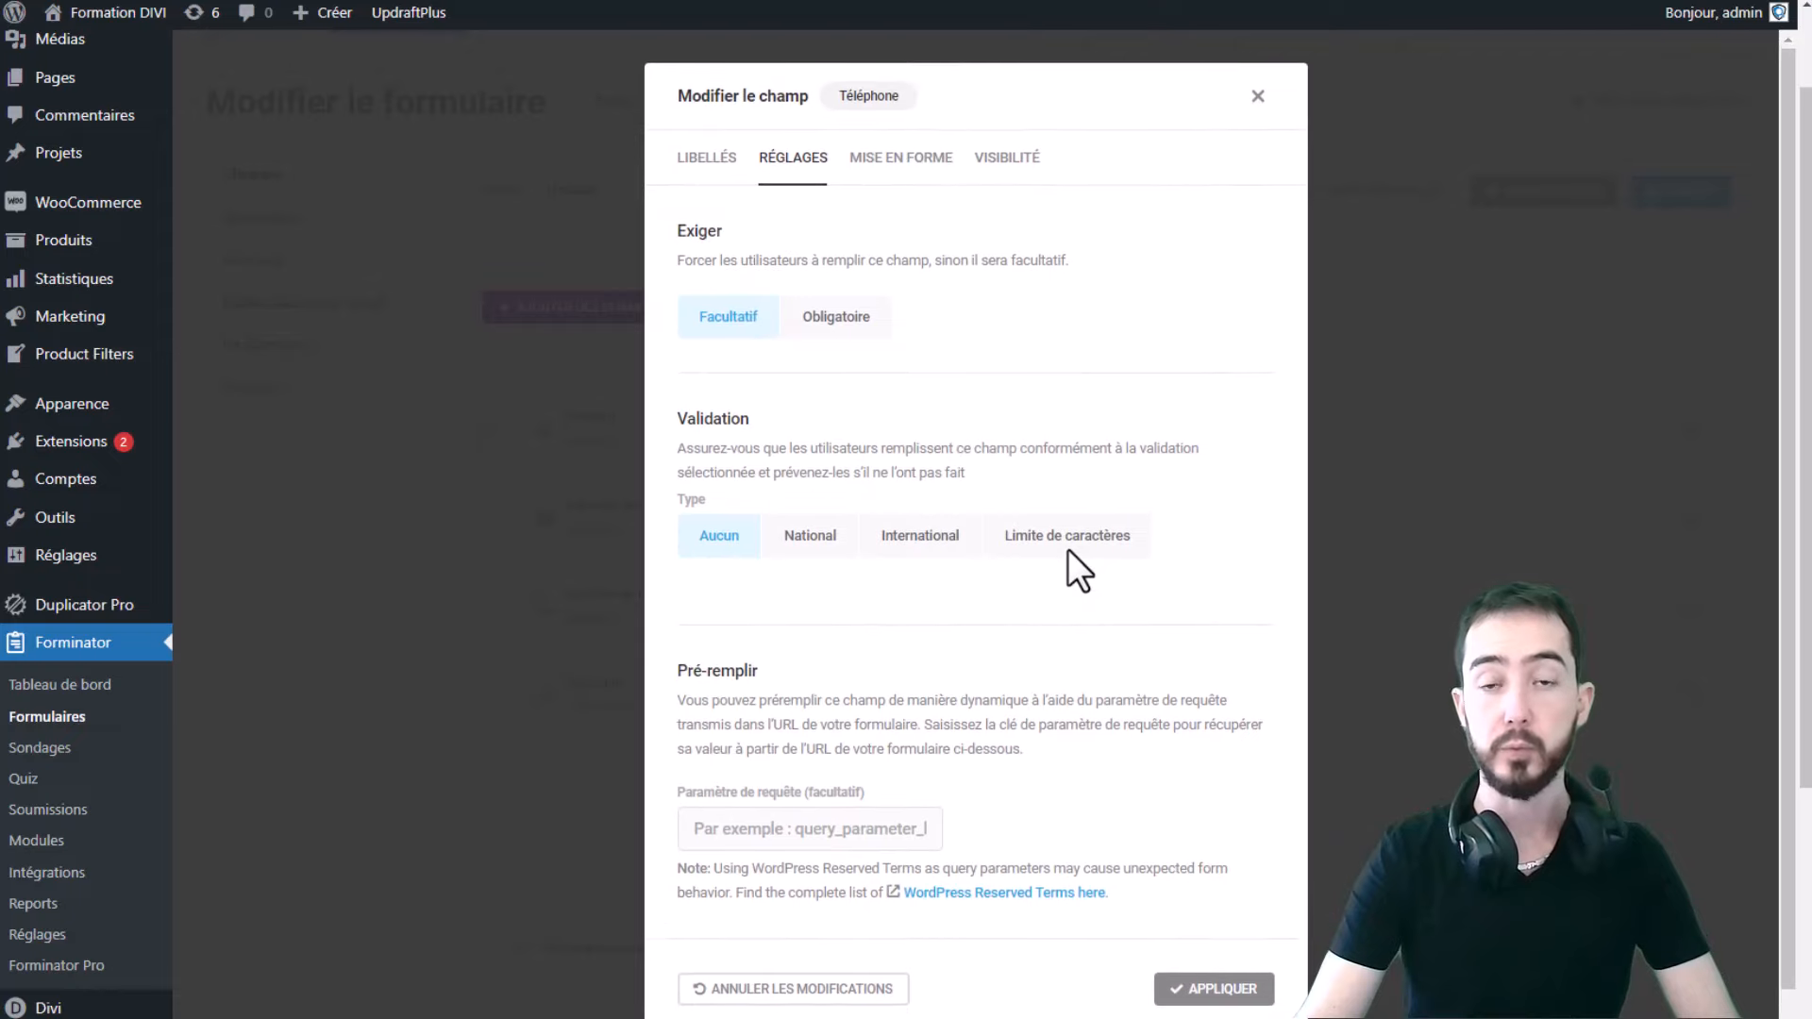
pyautogui.click(899, 163)
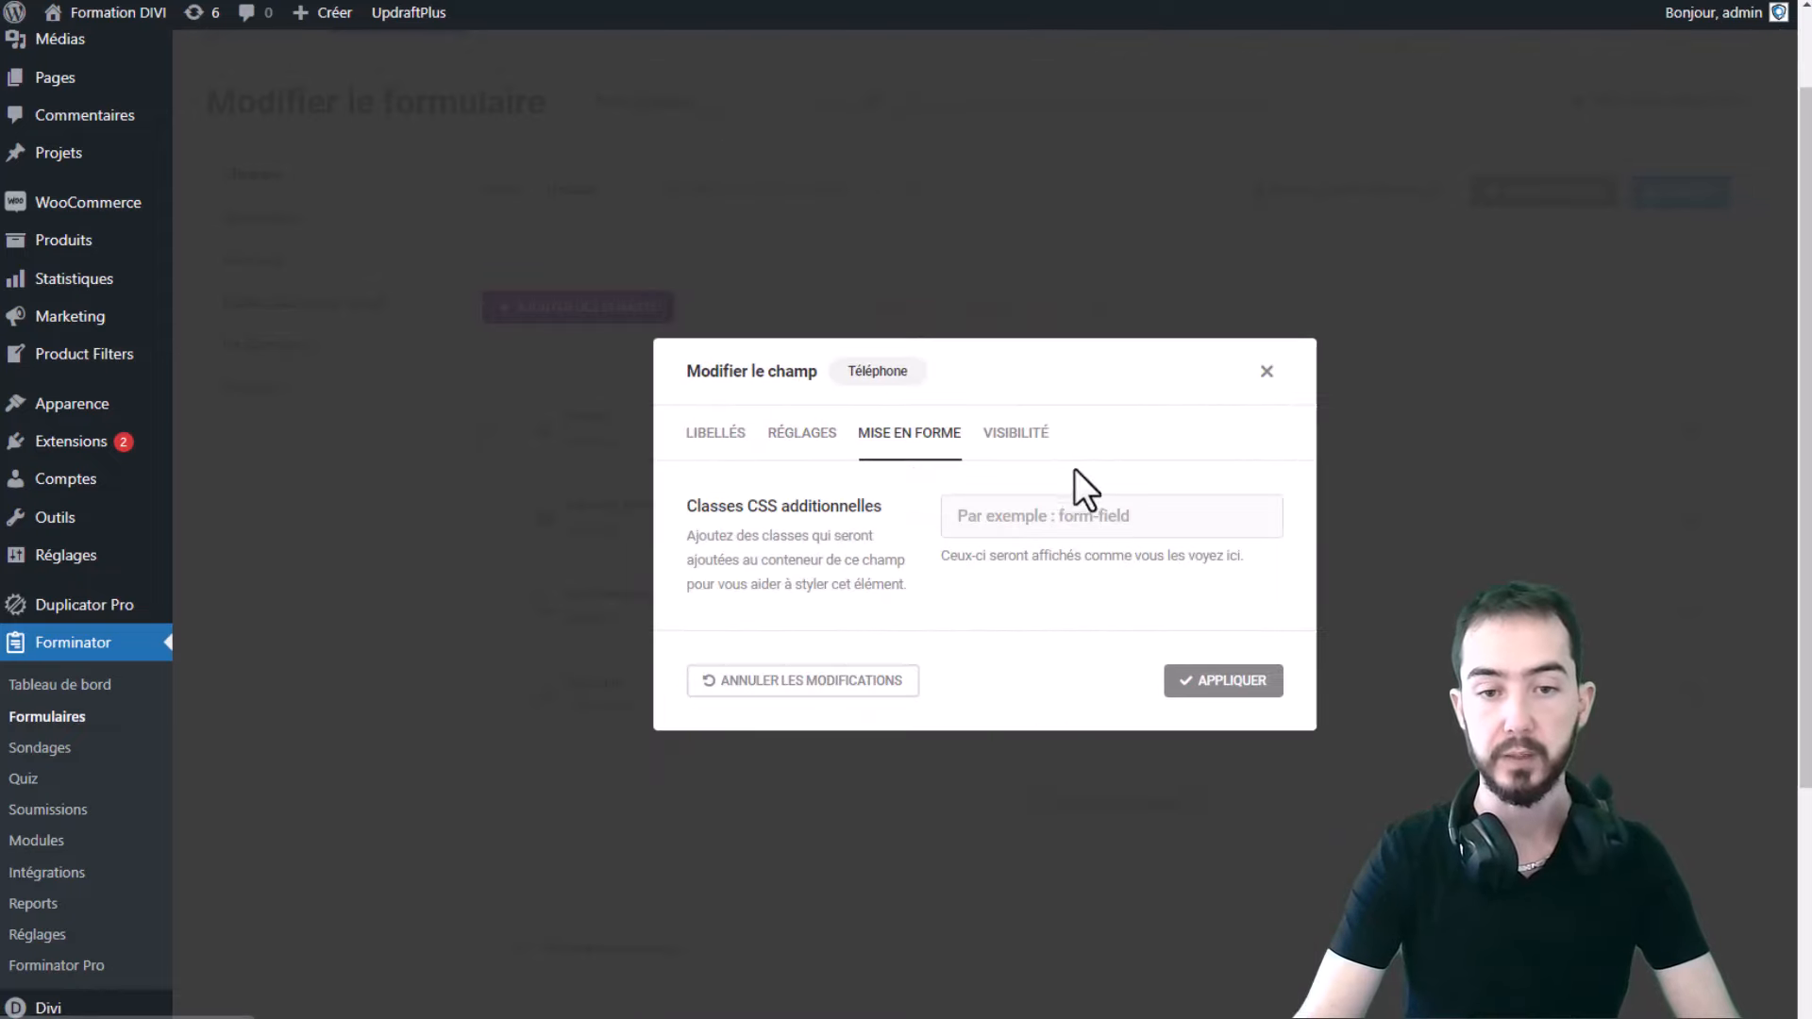
pyautogui.click(1015, 431)
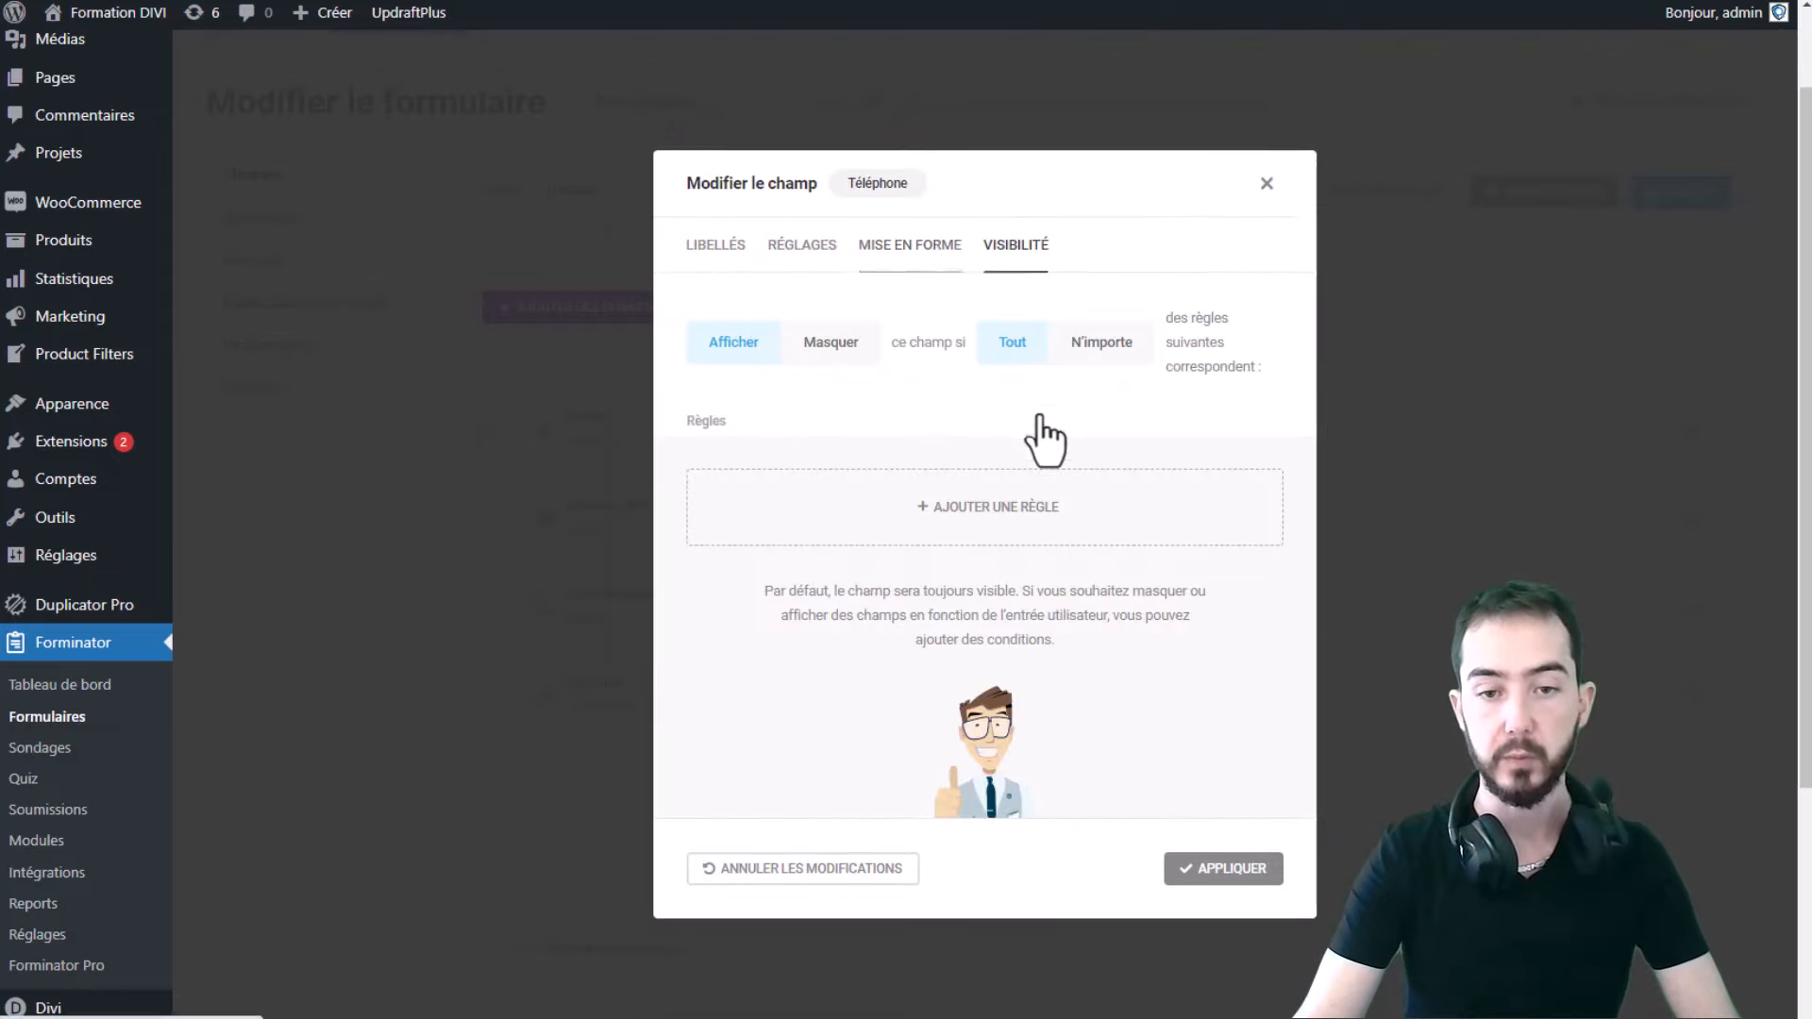
pyautogui.click(1265, 186)
pyautogui.scroll(-1, 861, 461)
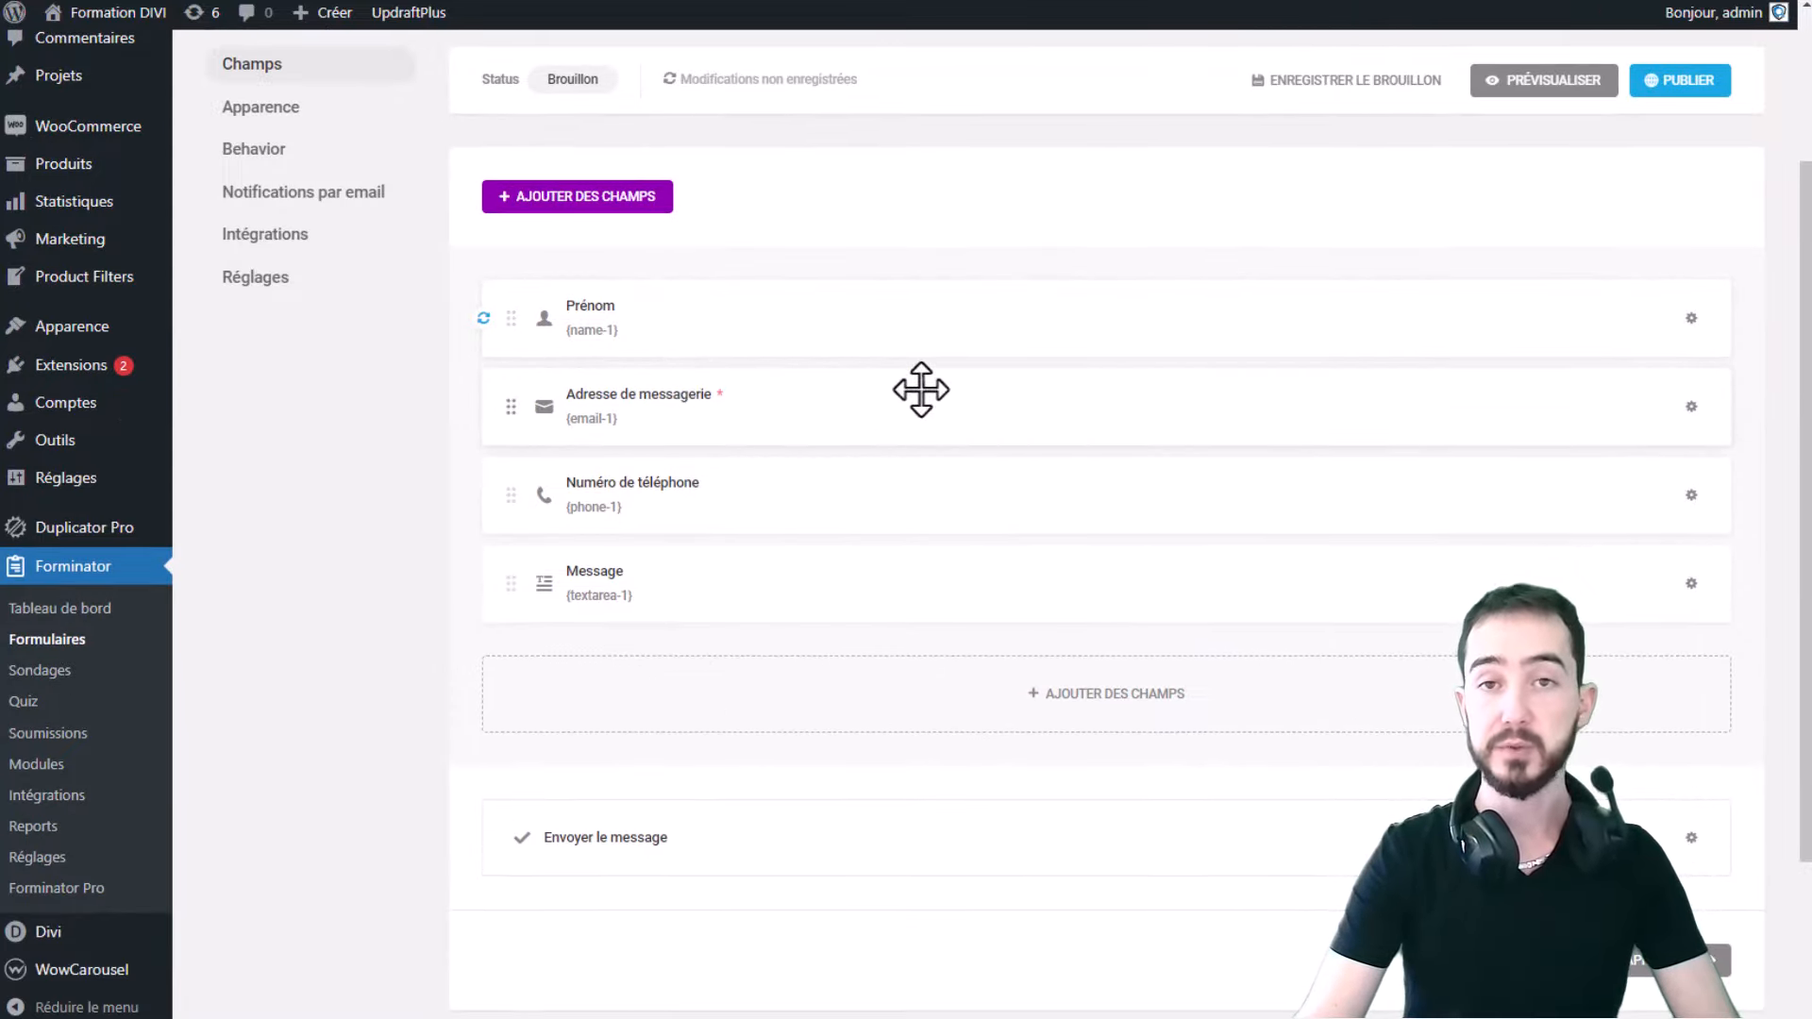
# - Preview the form, then place the phone field beside the e-mail field
pyautogui.click(1544, 80)
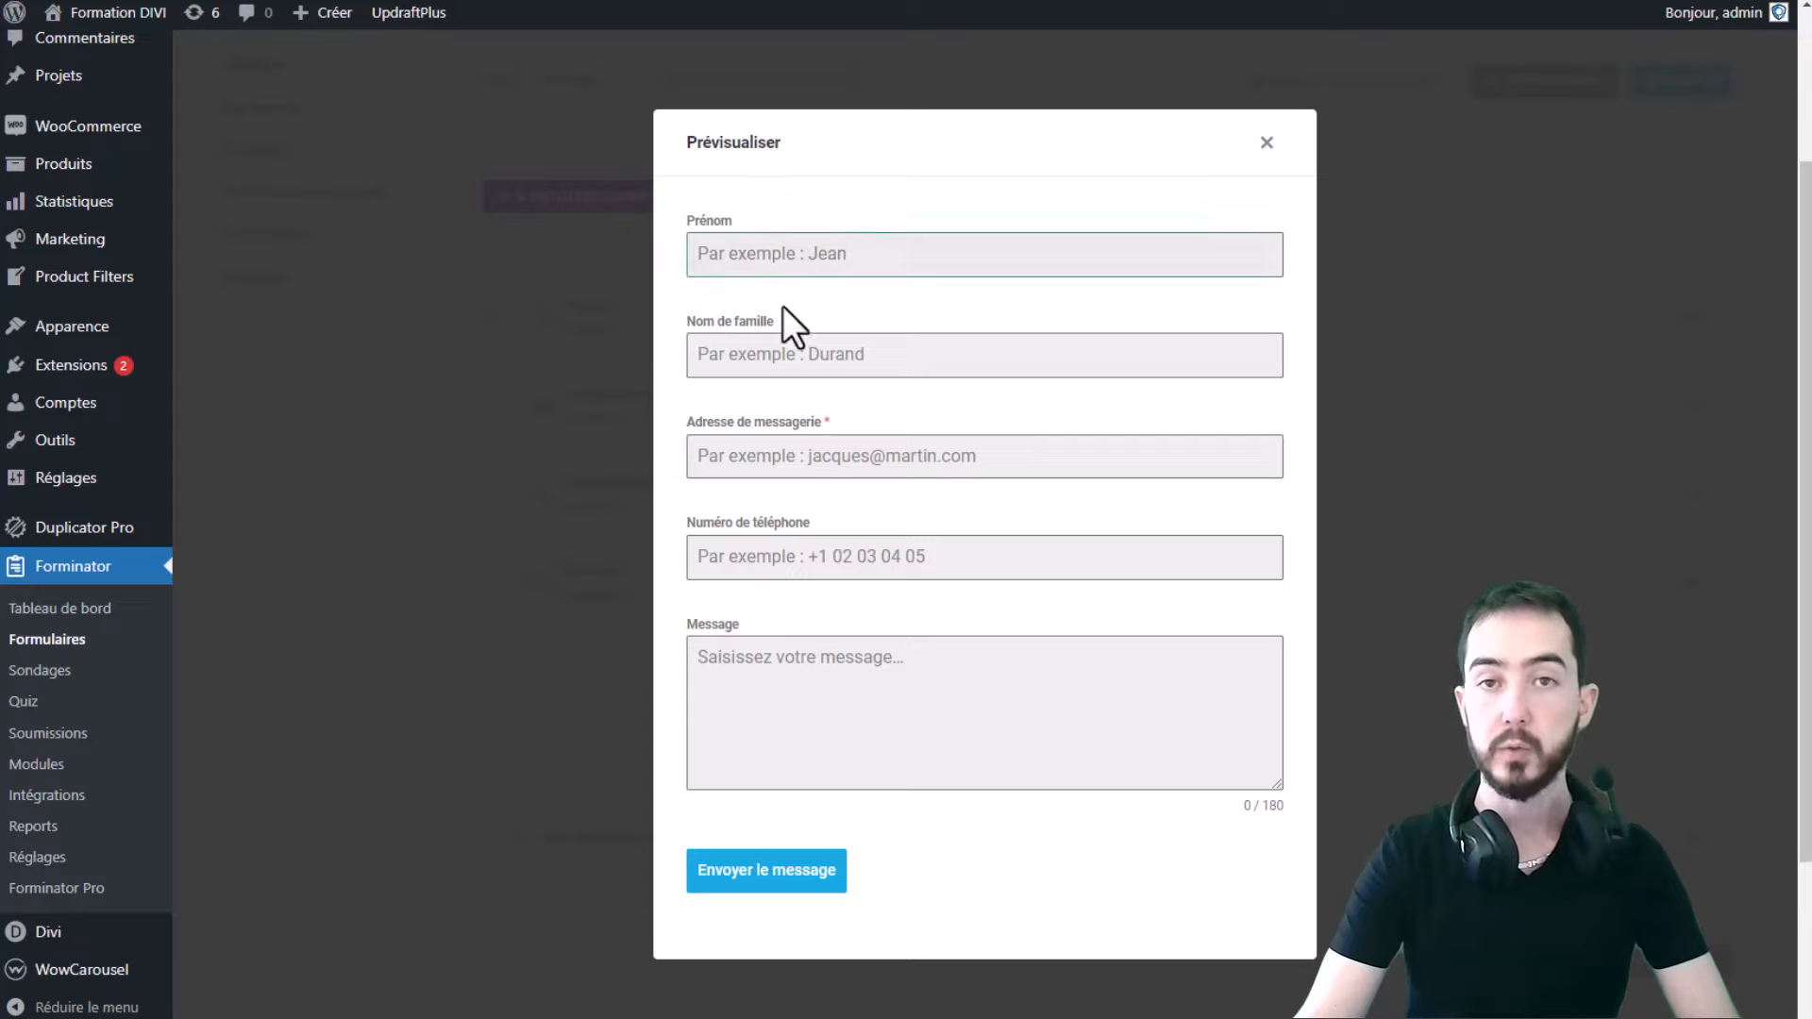
pyautogui.click(1268, 151)
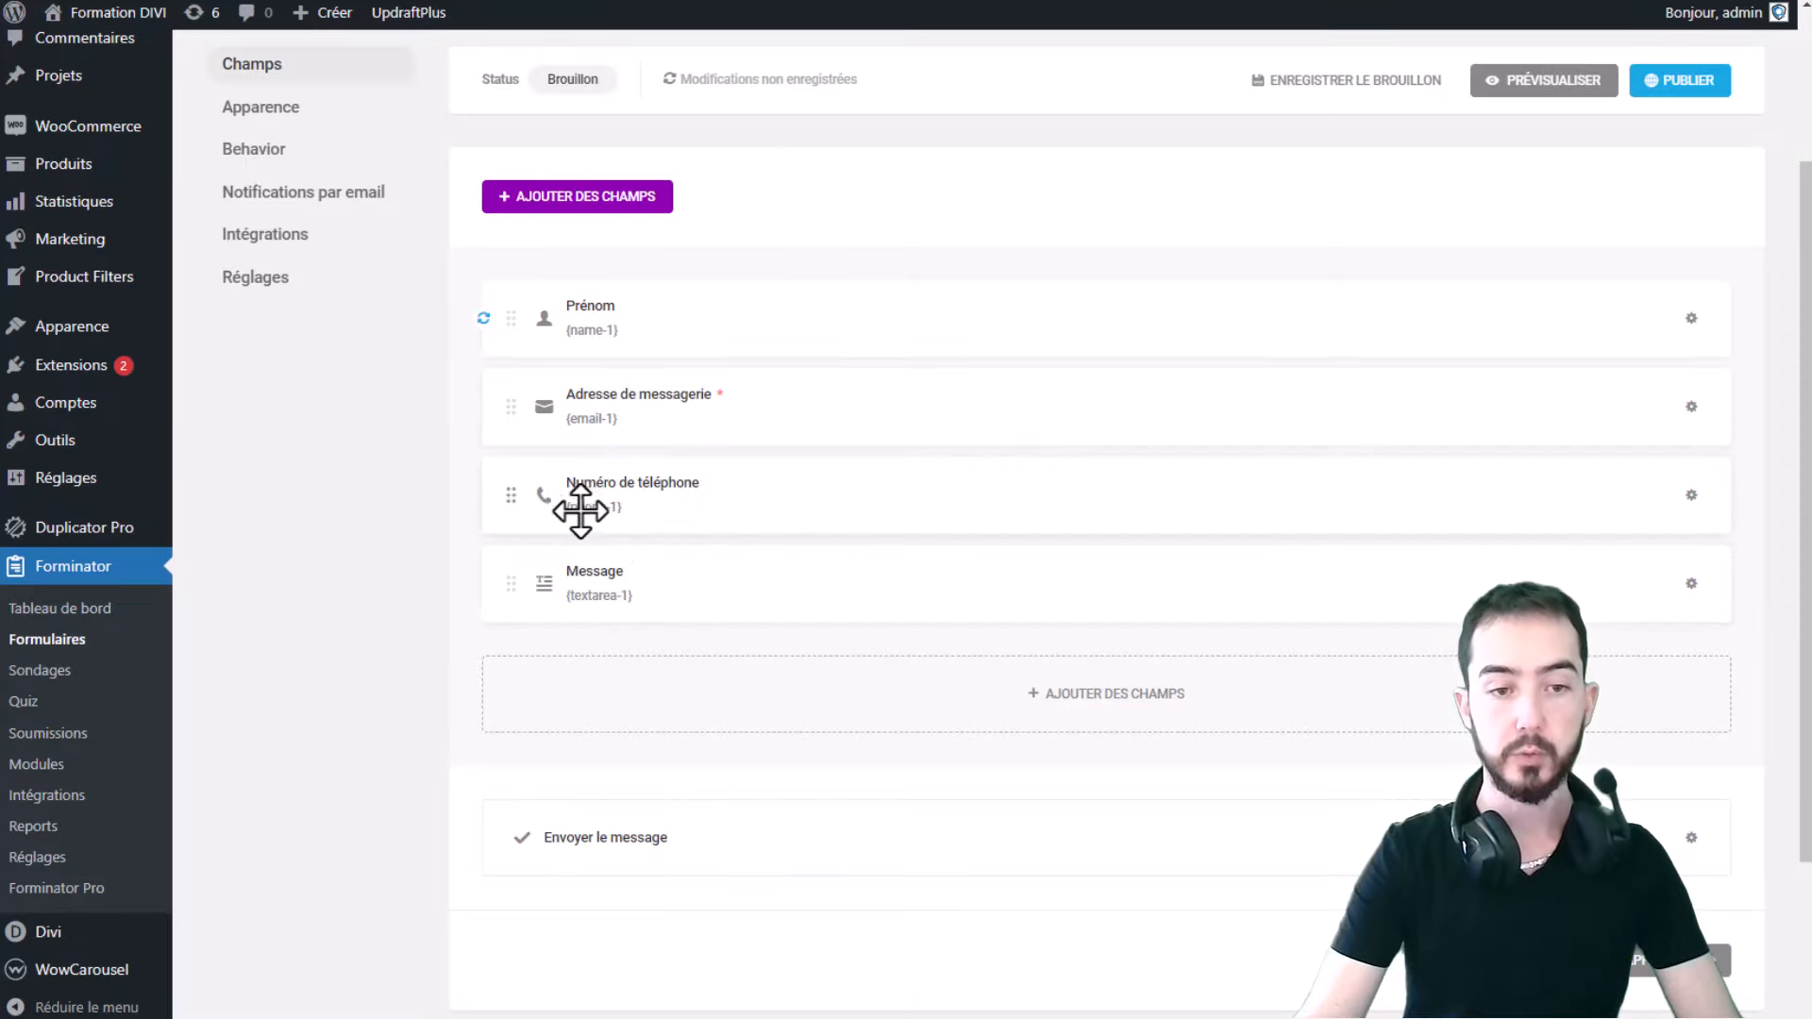
pyautogui.moveTo(580, 511); pyautogui.dragTo(1517, 415)
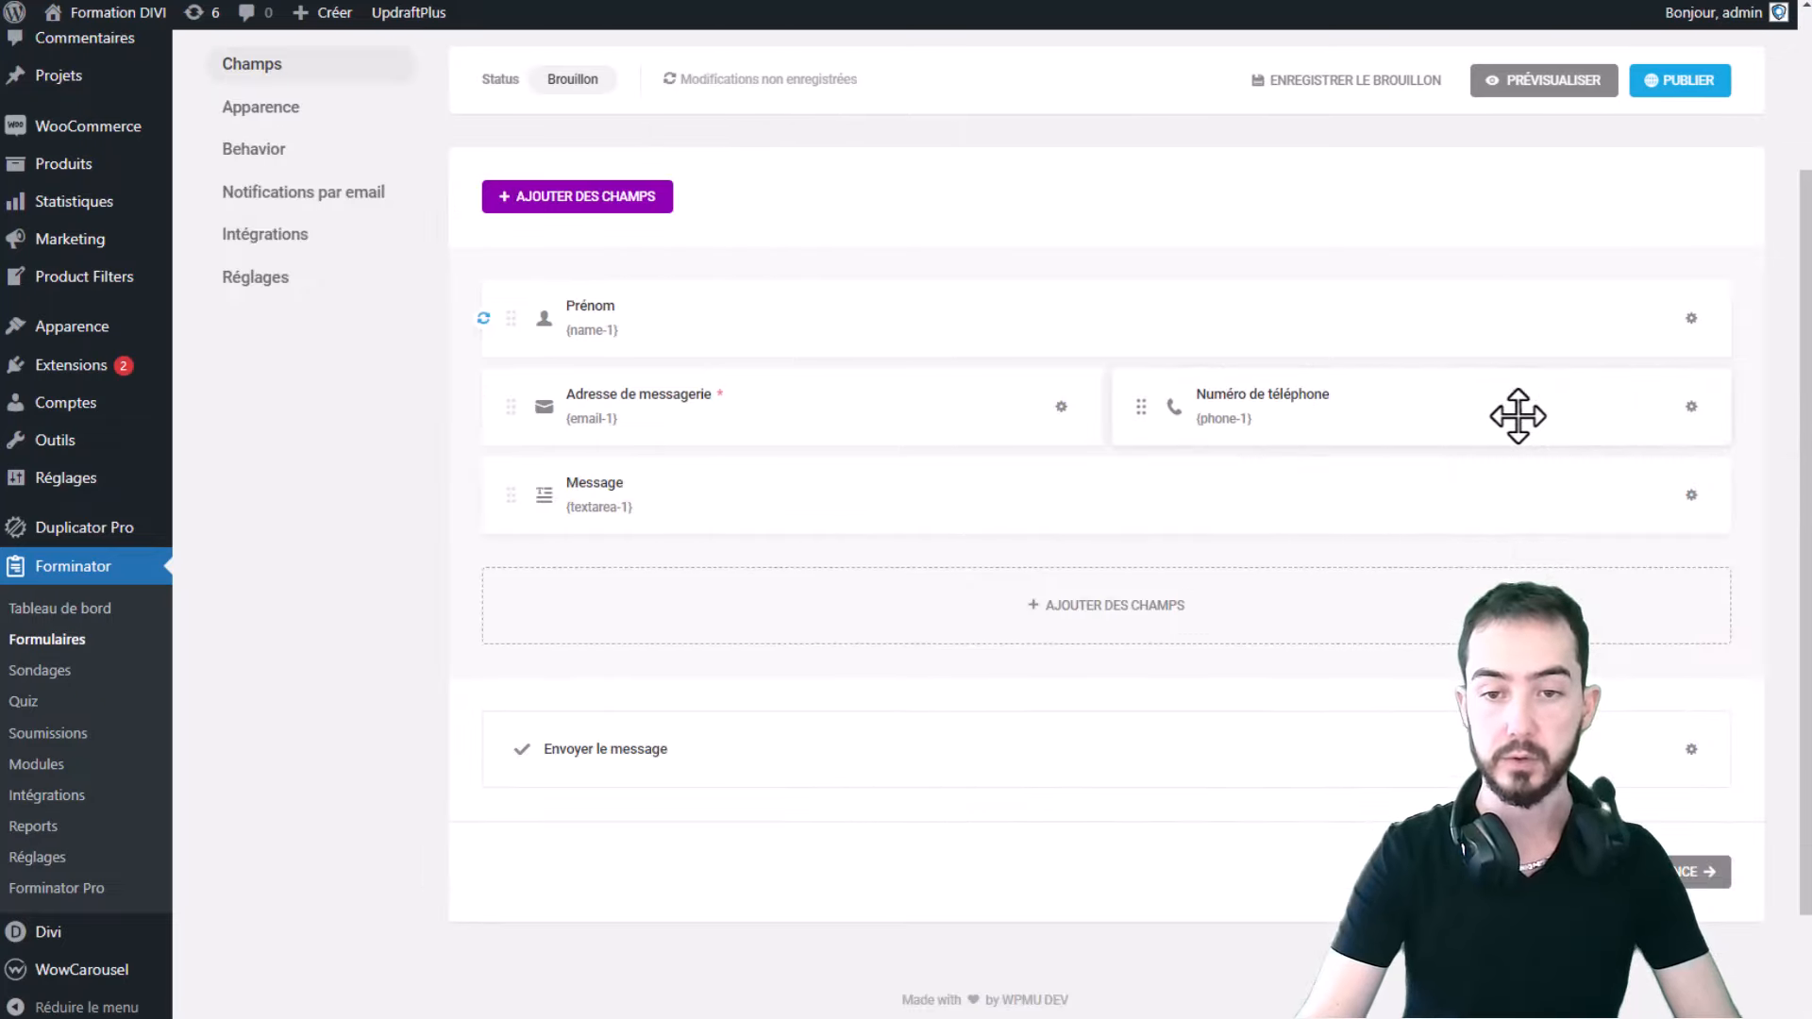
# - Preview again, then drag Message and Prénom so Prénom starts the top row
pyautogui.click(1559, 85)
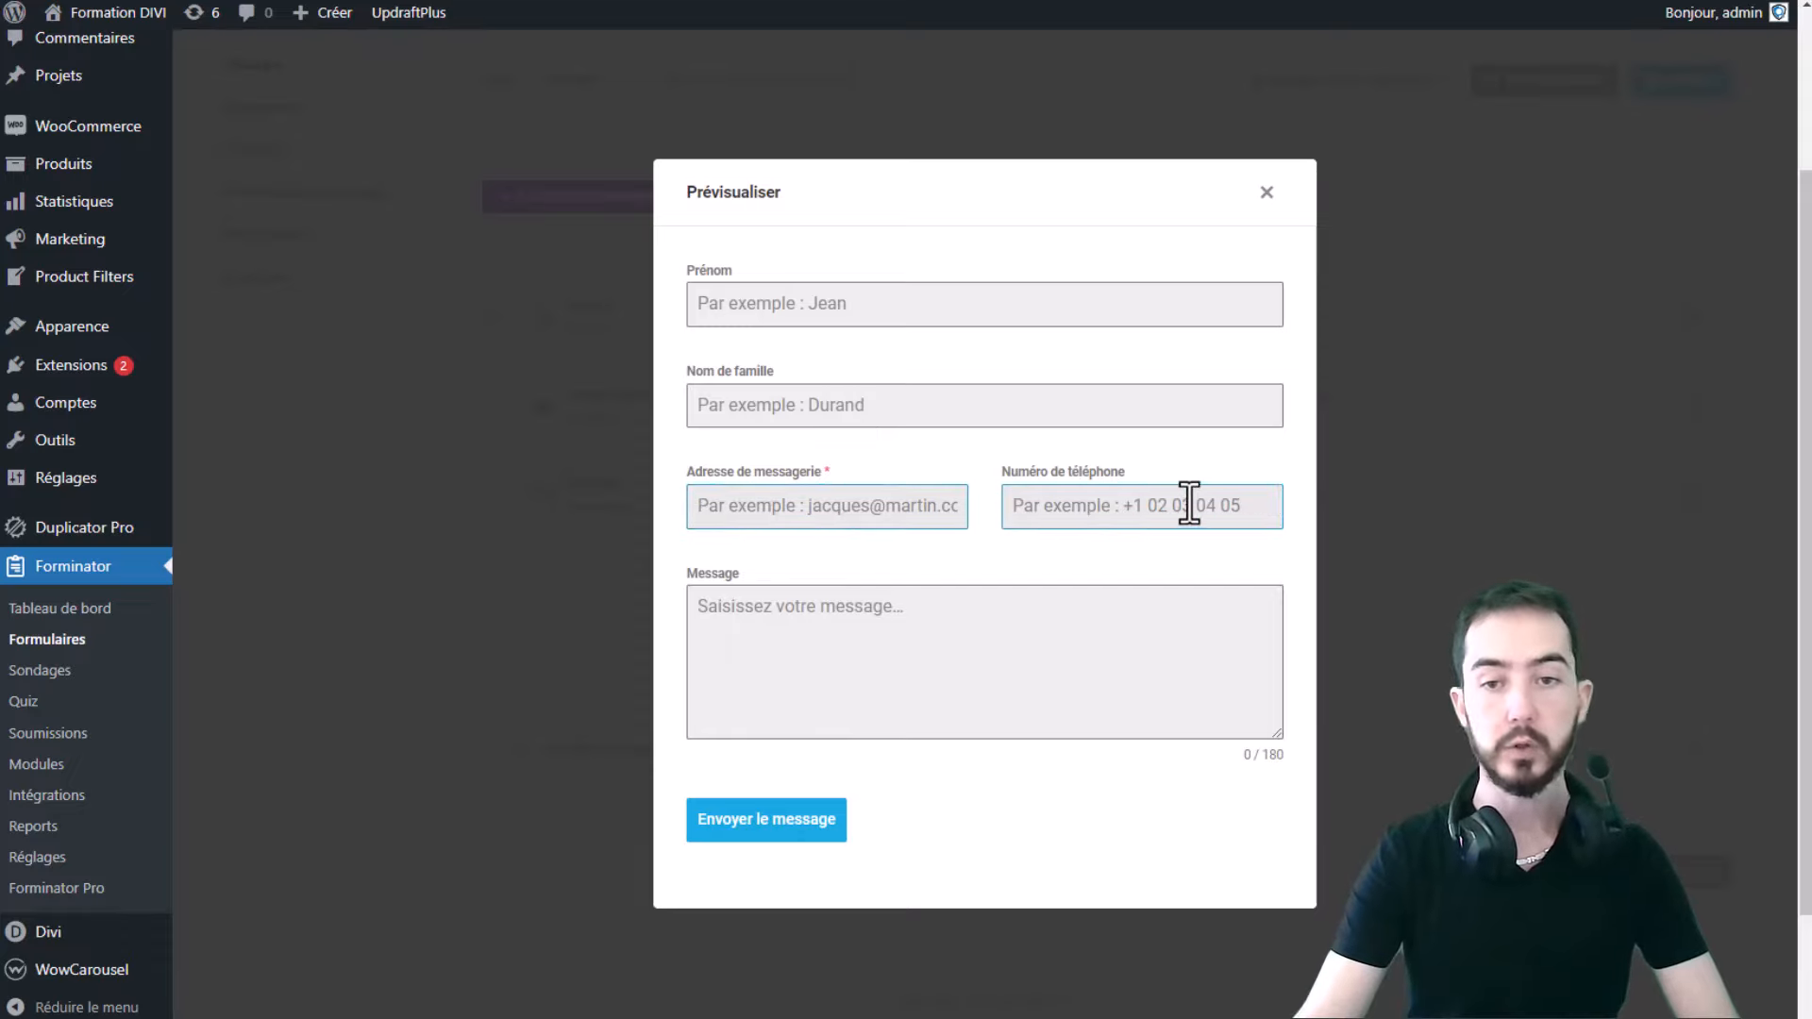
pyautogui.click(1266, 192)
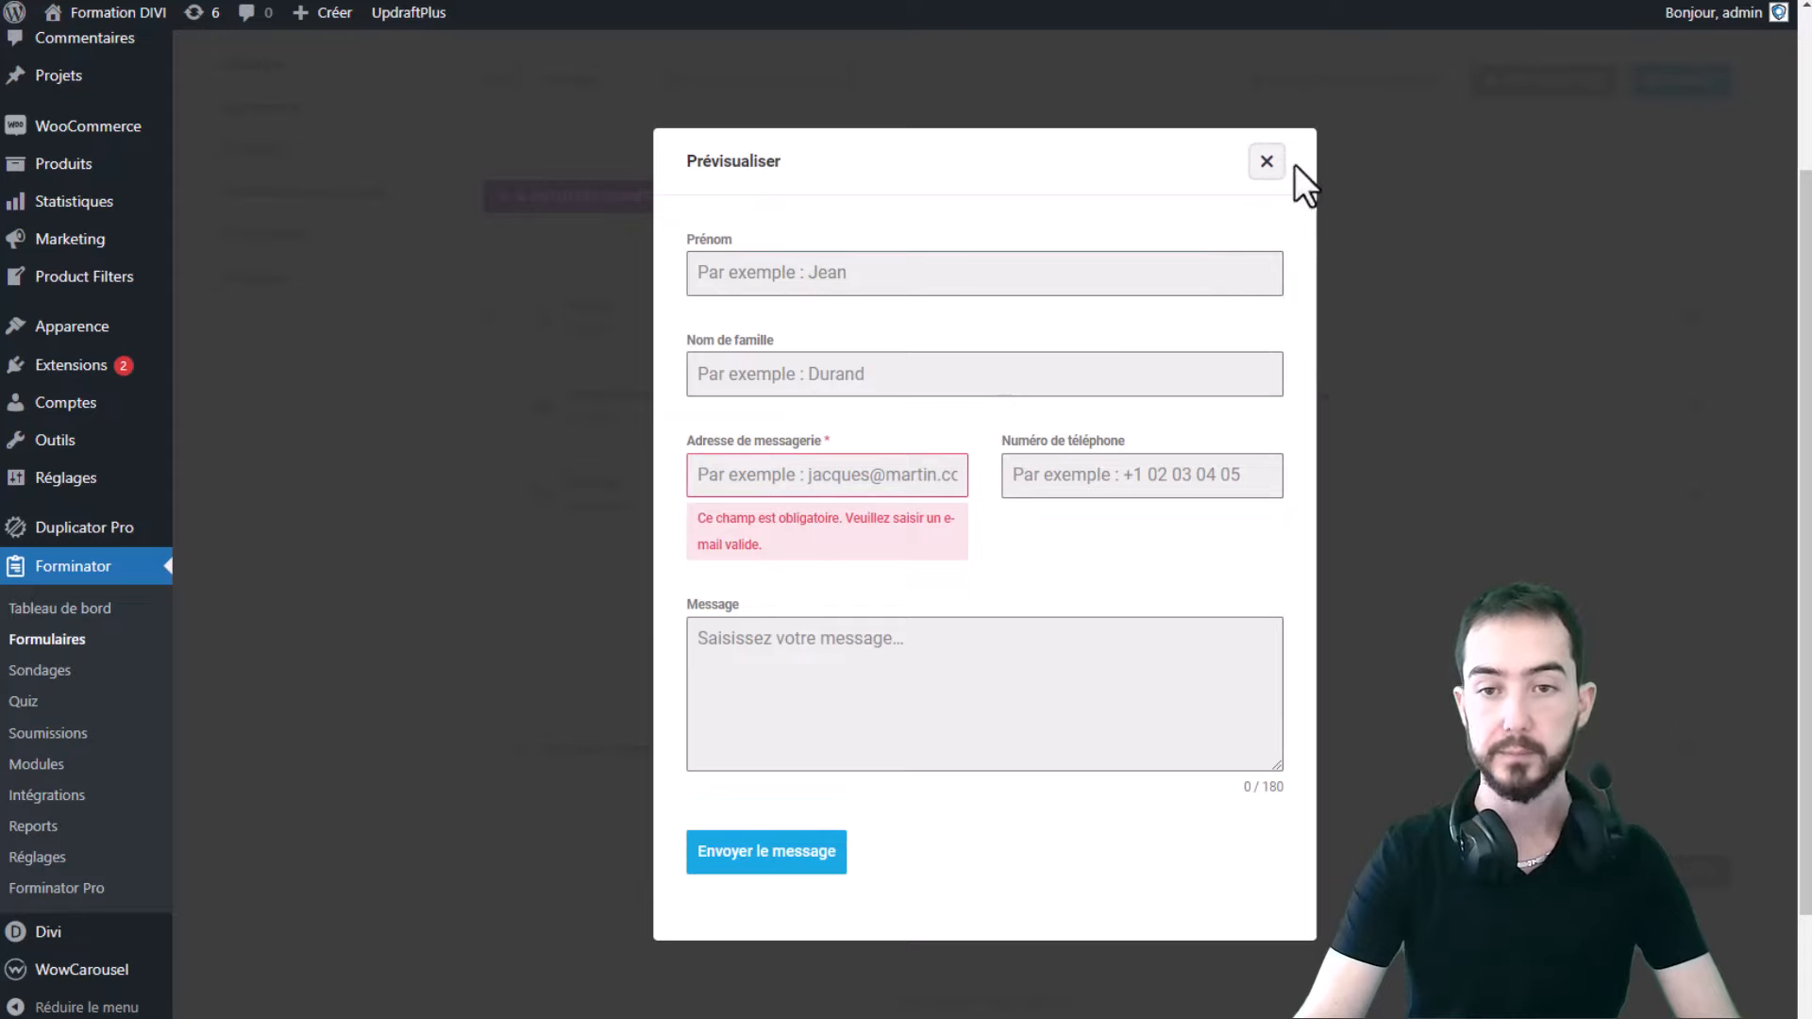
pyautogui.click(1266, 161)
pyautogui.moveTo(643, 485)
pyautogui.mouseDown()
pyautogui.moveTo(678, 443)
pyautogui.moveTo(664, 344)
pyautogui.moveTo(699, 368)
pyautogui.moveTo(632, 503)
pyautogui.moveTo(642, 487)
pyautogui.mouseUp()
pyautogui.moveTo(533, 322); pyautogui.dragTo(590, 529)
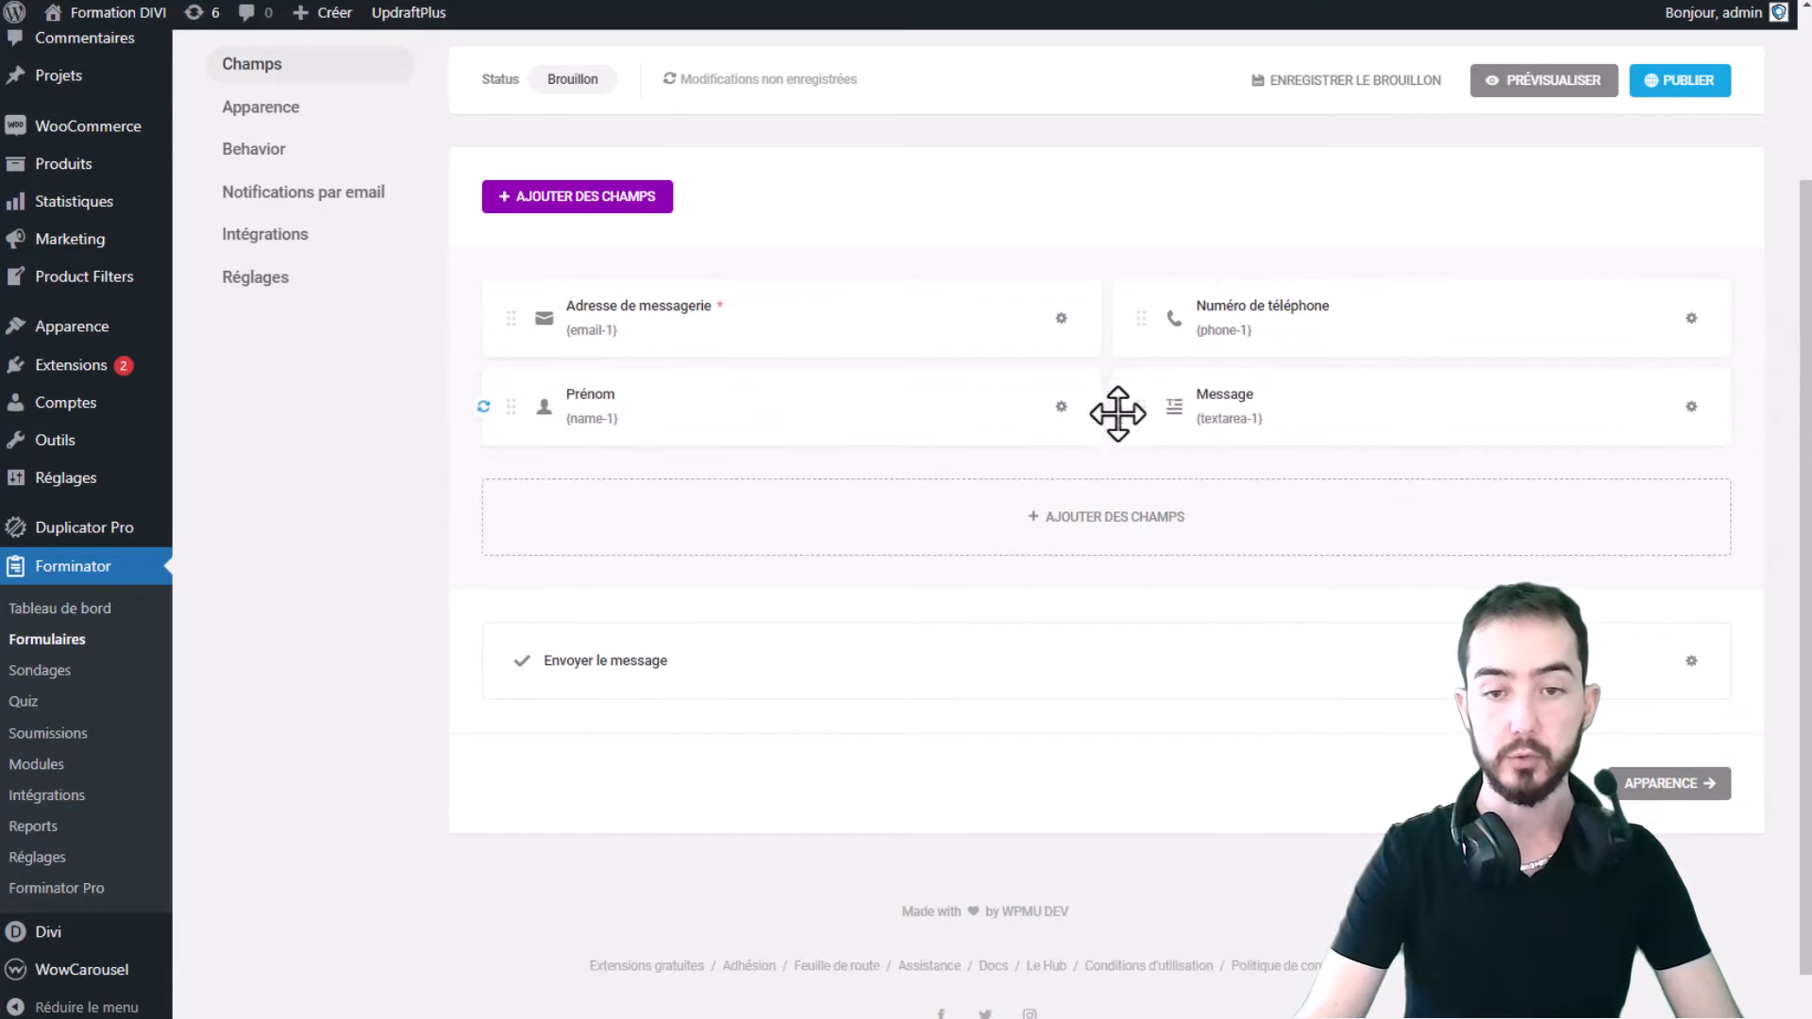
pyautogui.moveTo(716, 424); pyautogui.dragTo(1038, 254)
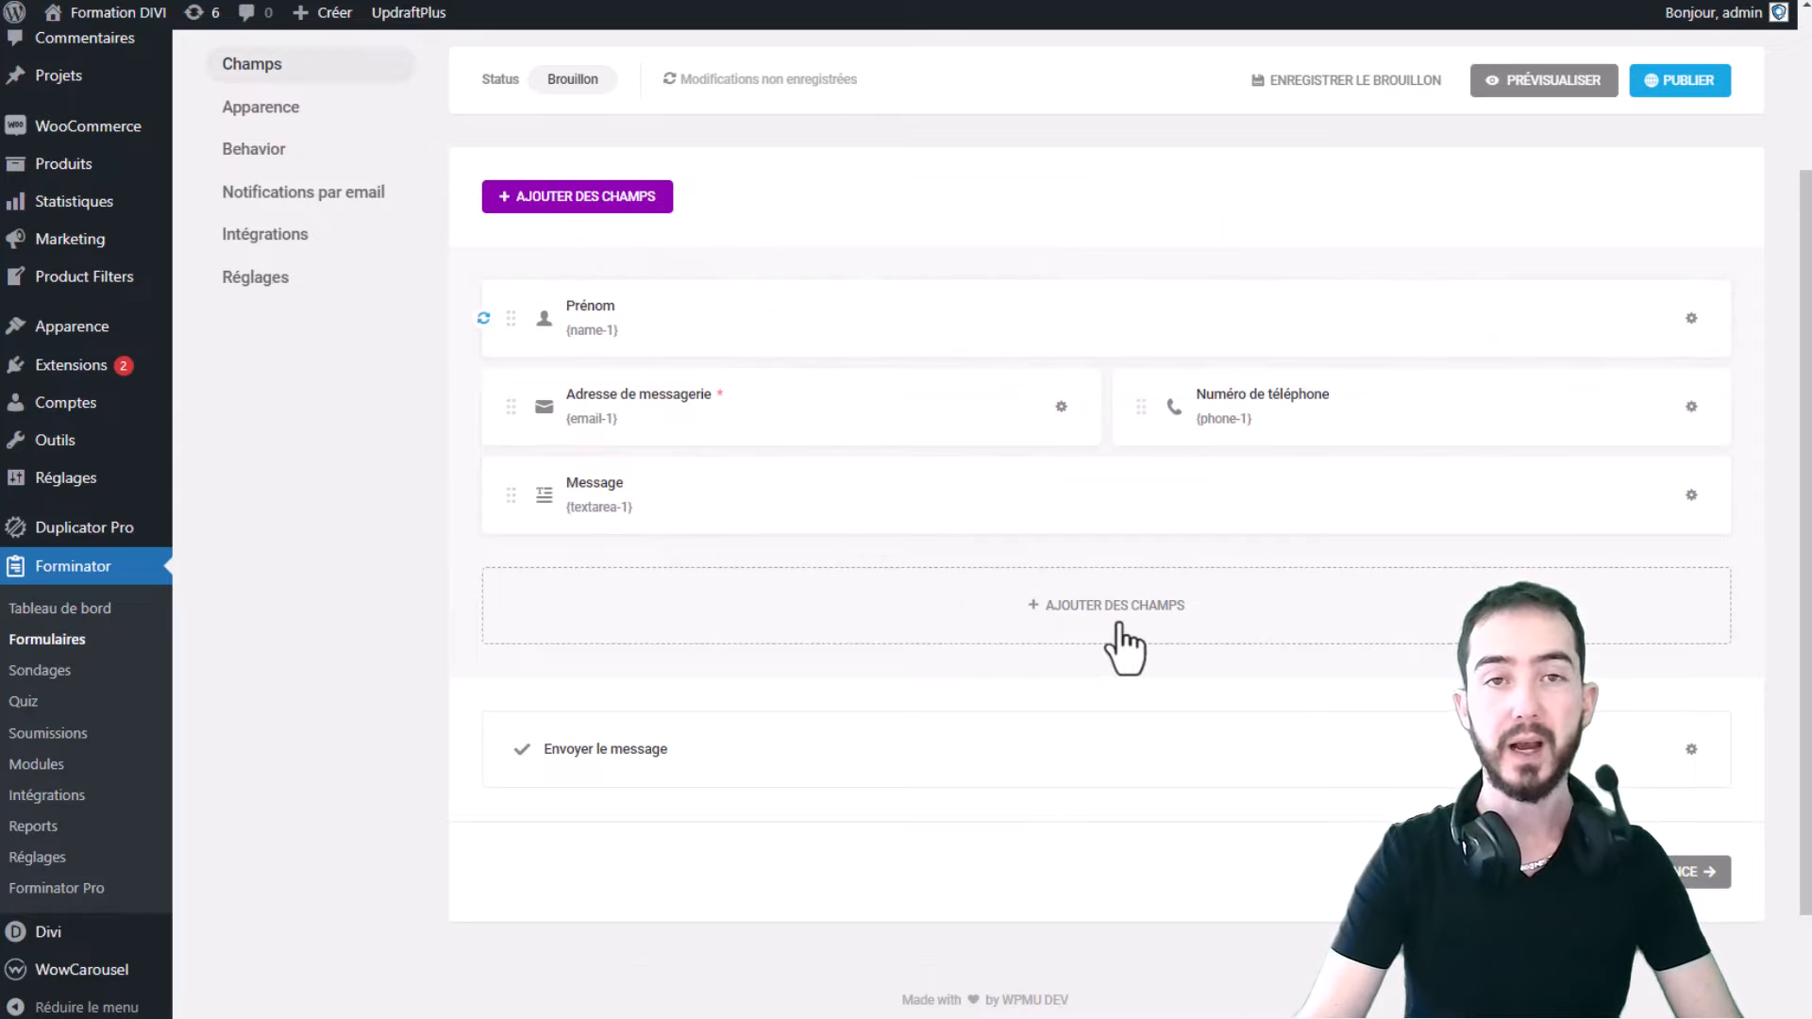
# - Bring up the Ajouter des champs list of field types
pyautogui.click(1065, 634)
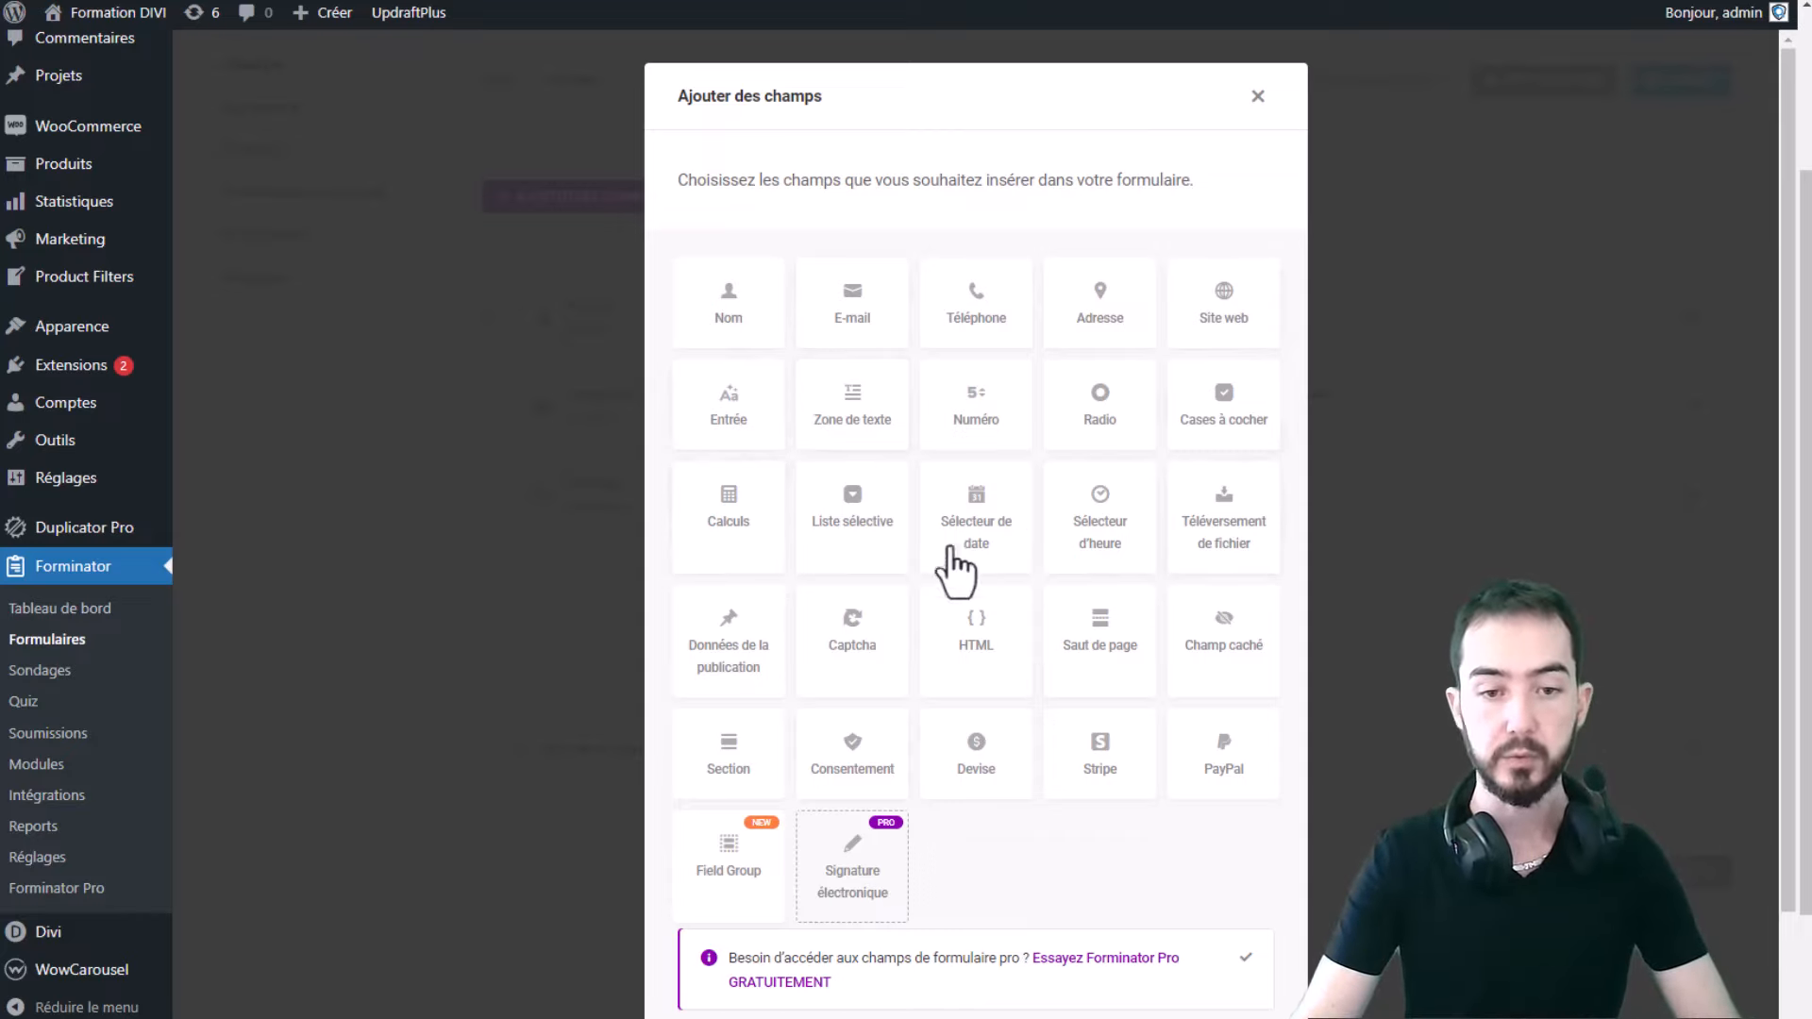
# - Add a Liste sélective field to the end of the form
pyautogui.click(829, 528)
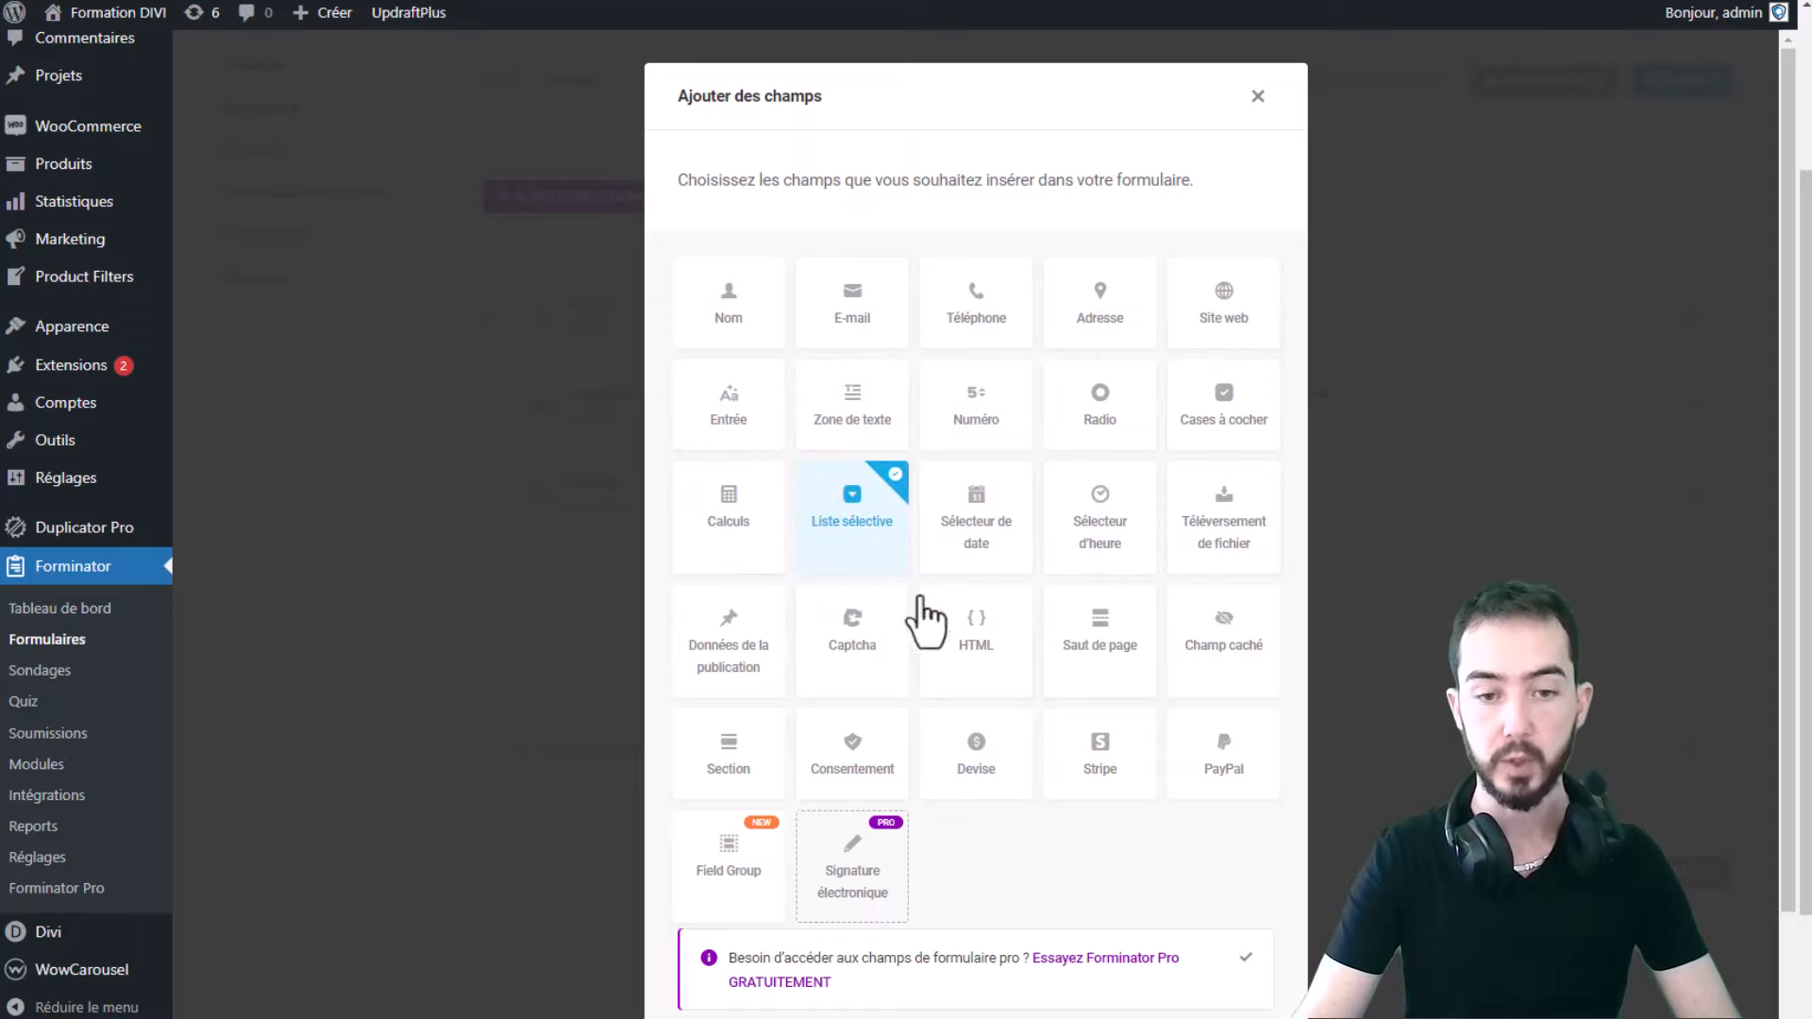
pyautogui.scroll(-3, 944, 604)
pyautogui.click(1203, 956)
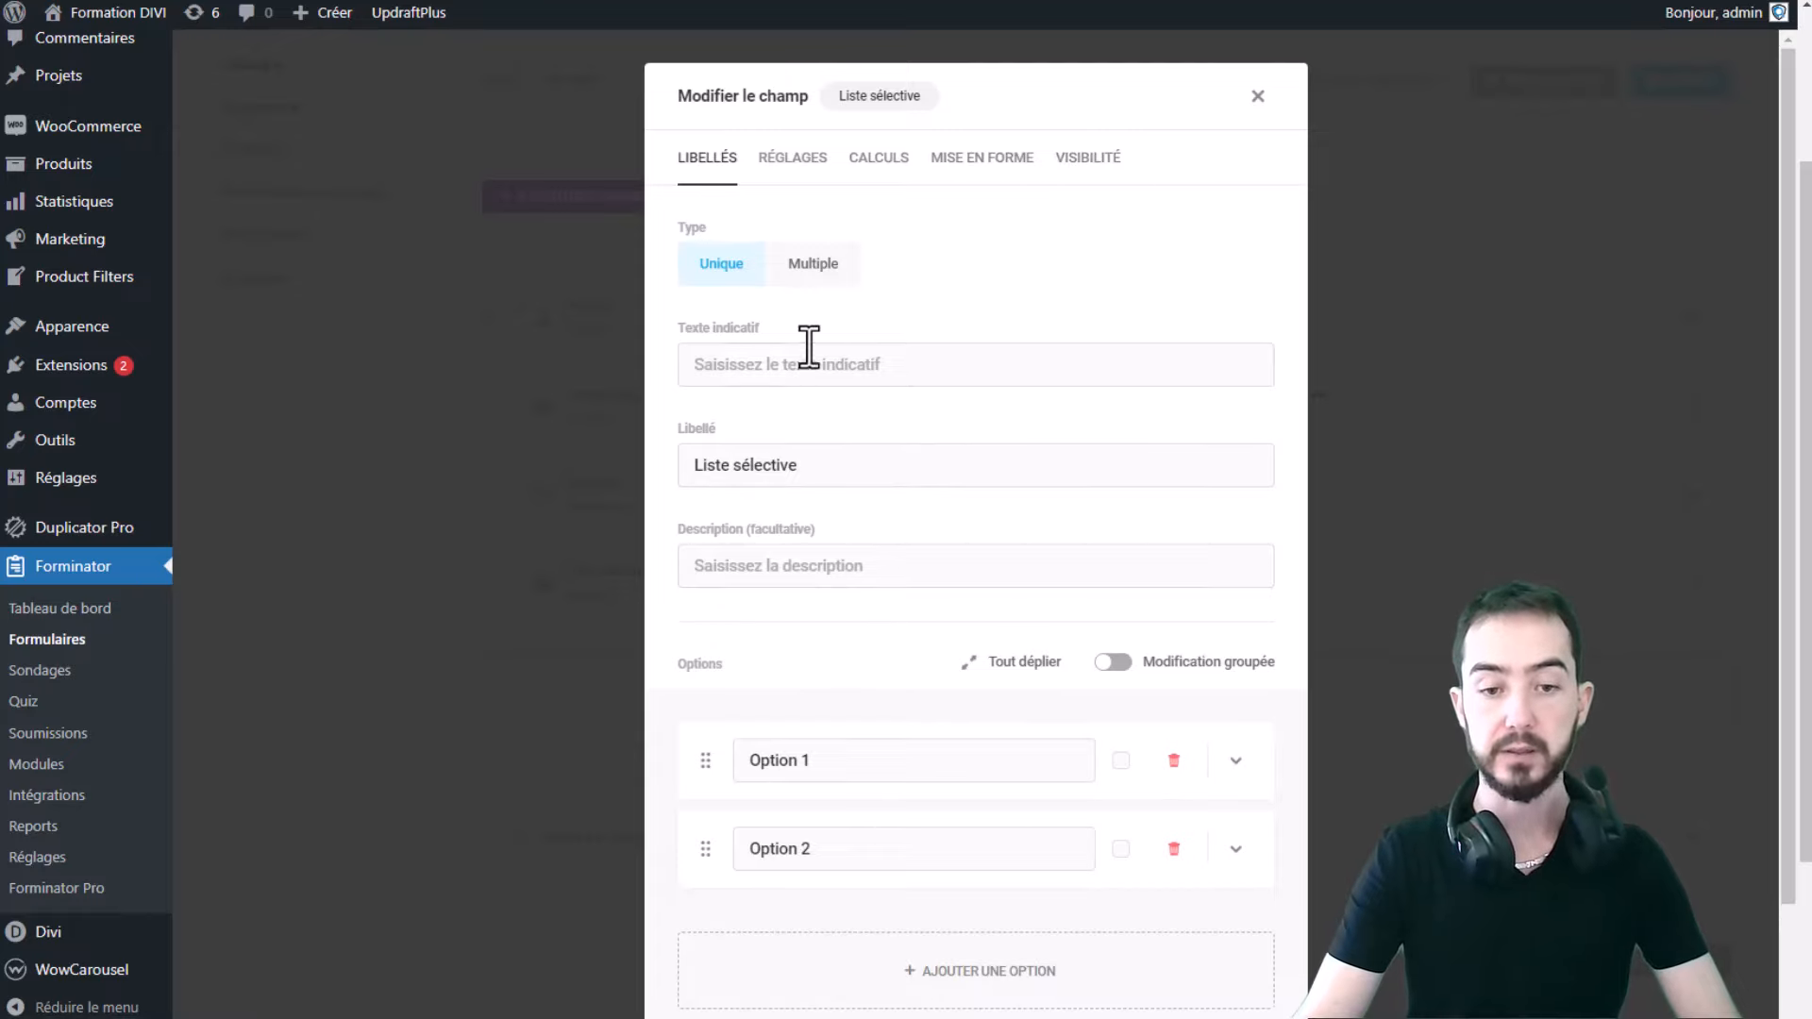
pyautogui.scroll(-2, 808, 347)
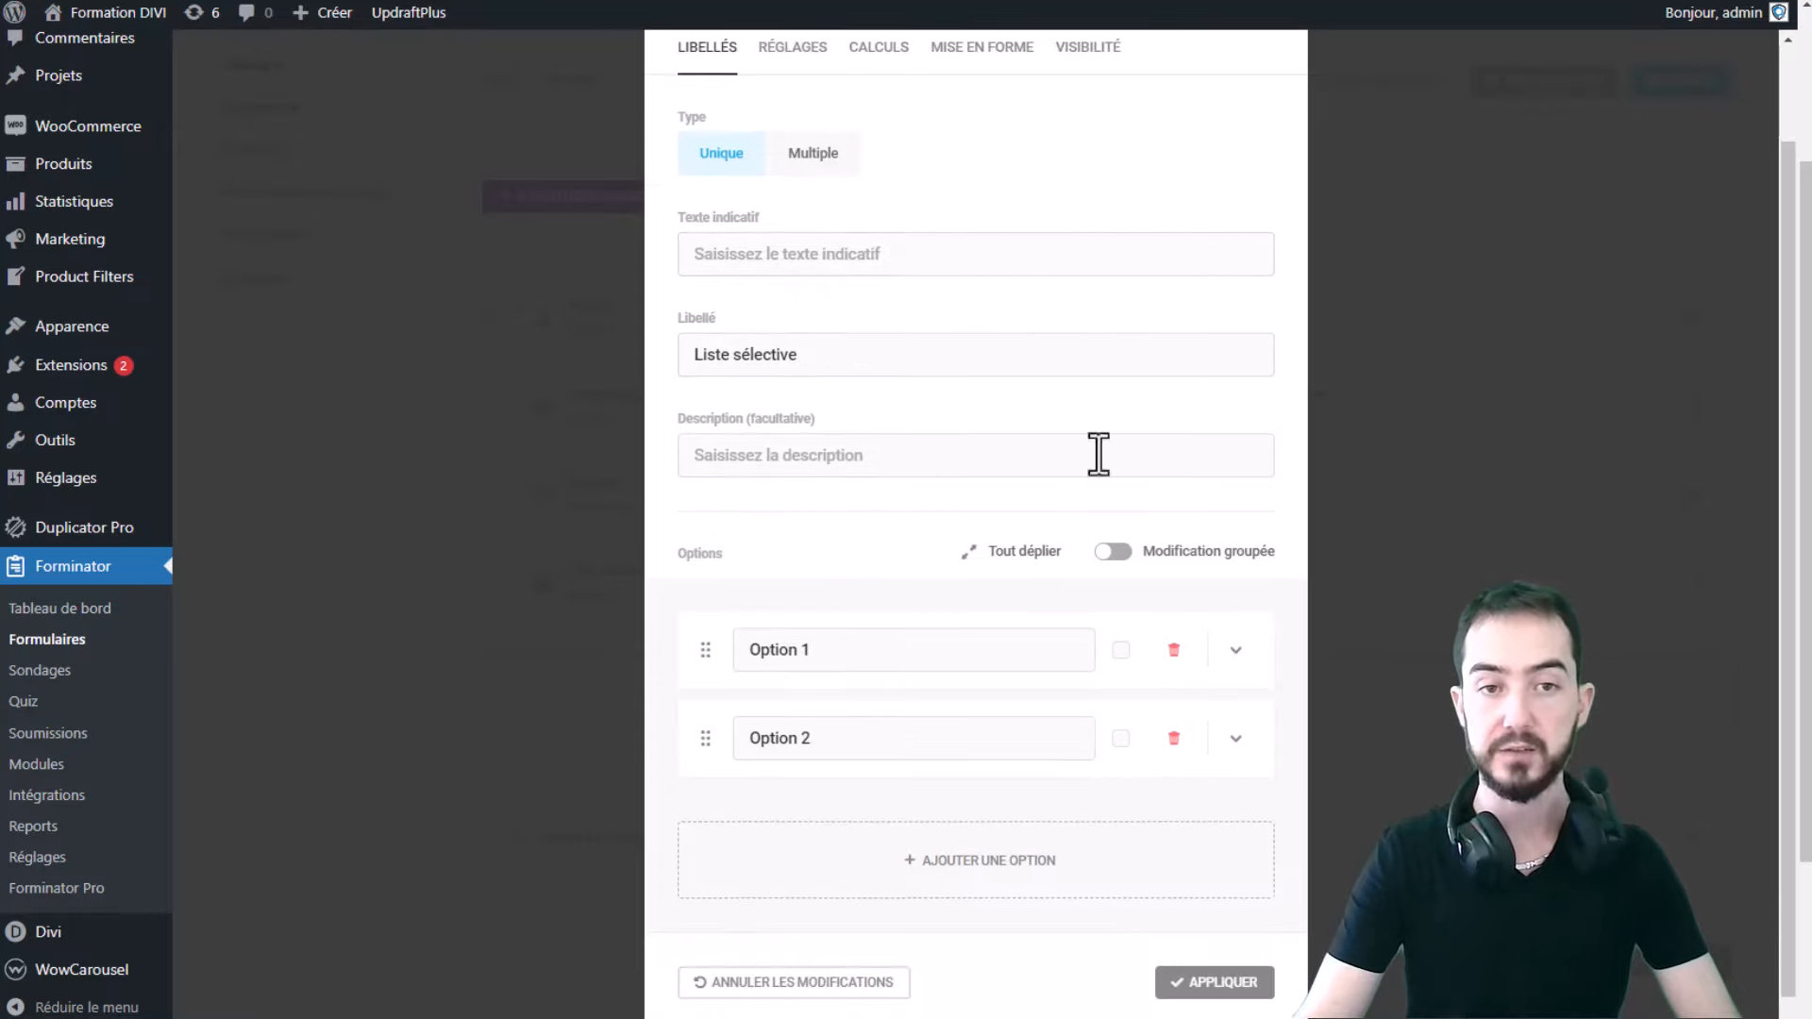
# - Review the Liste sélective selection mode, Réglages and Calculs options, leaving it single selection
pyautogui.click(795, 264)
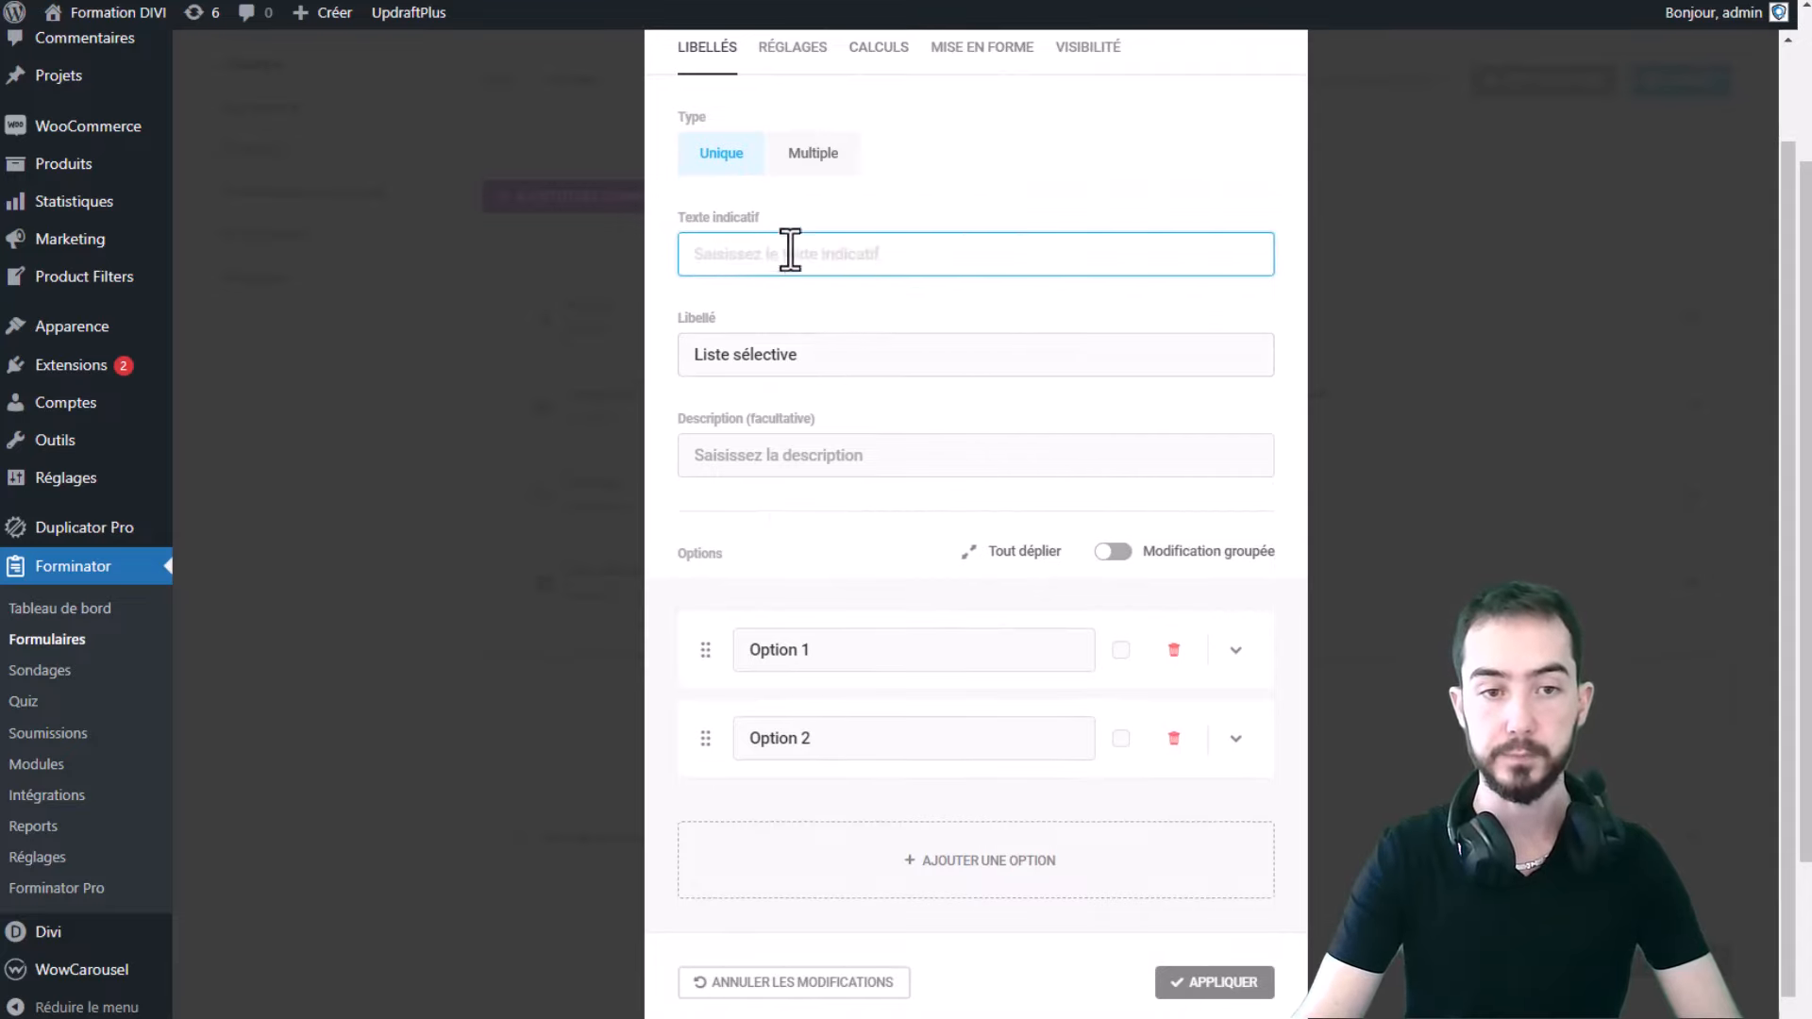
pyautogui.click(814, 154)
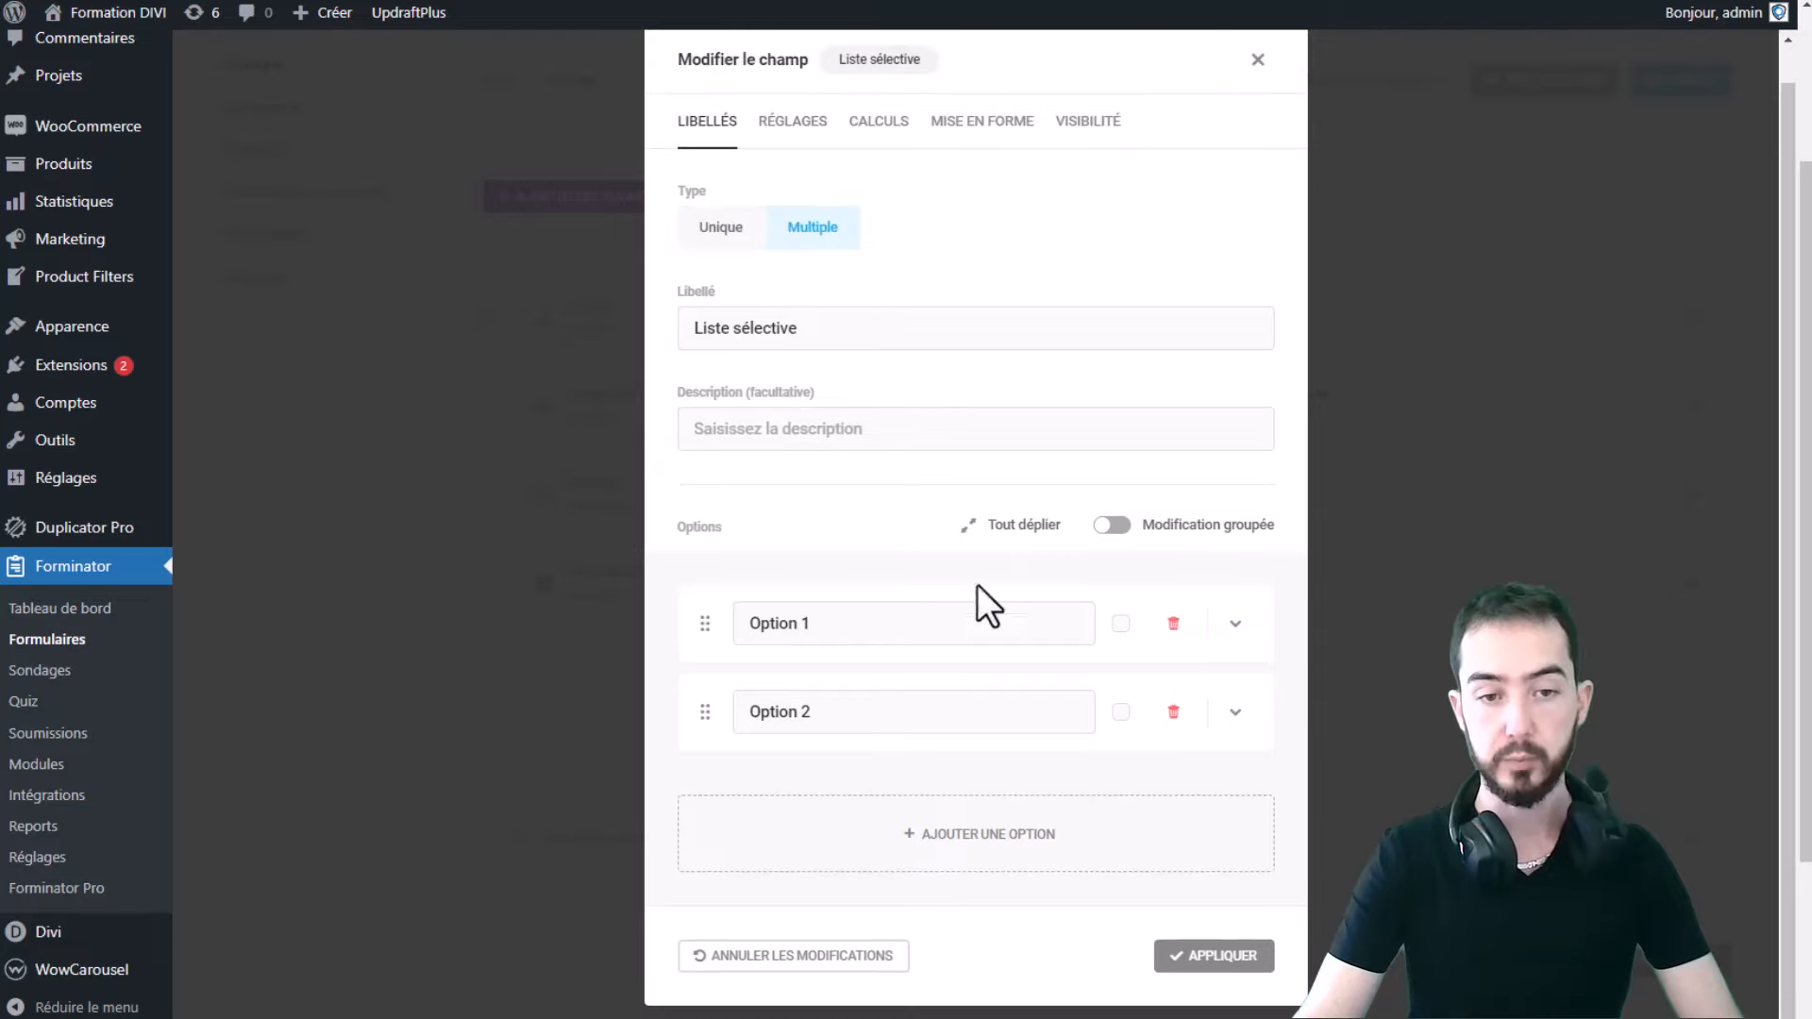
pyautogui.click(721, 227)
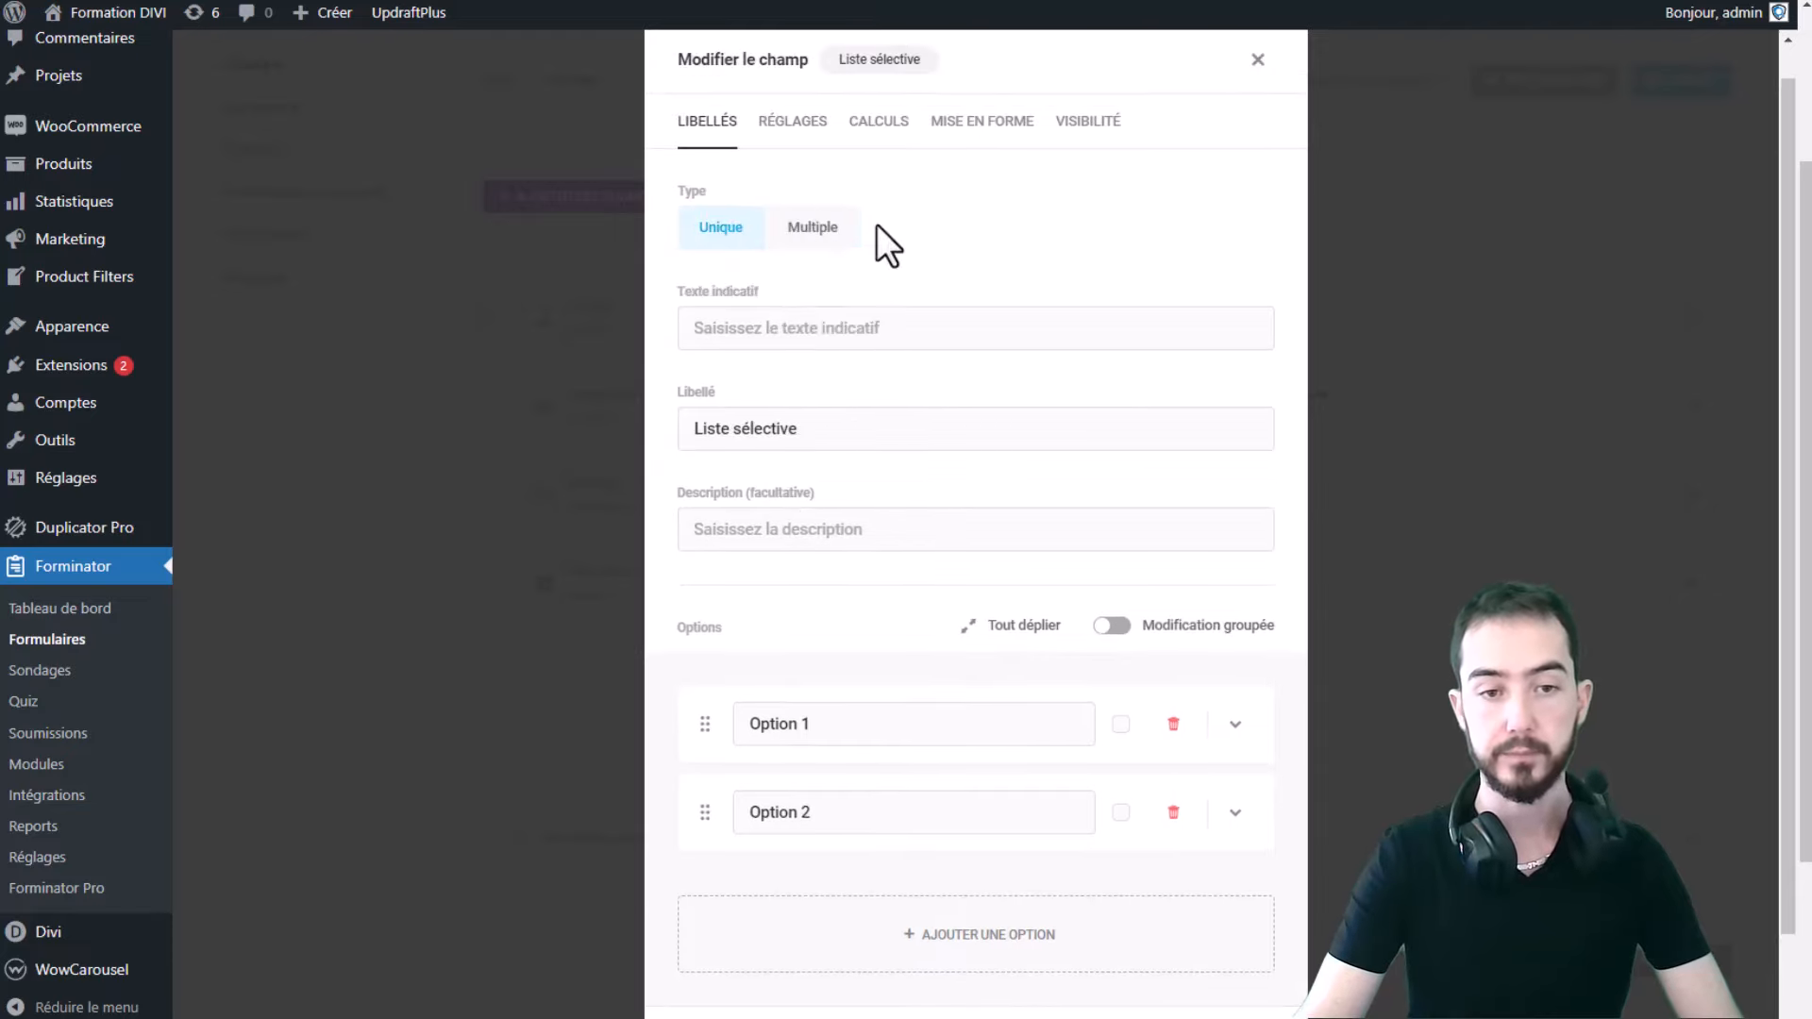
pyautogui.click(813, 229)
pyautogui.click(721, 229)
pyautogui.click(797, 122)
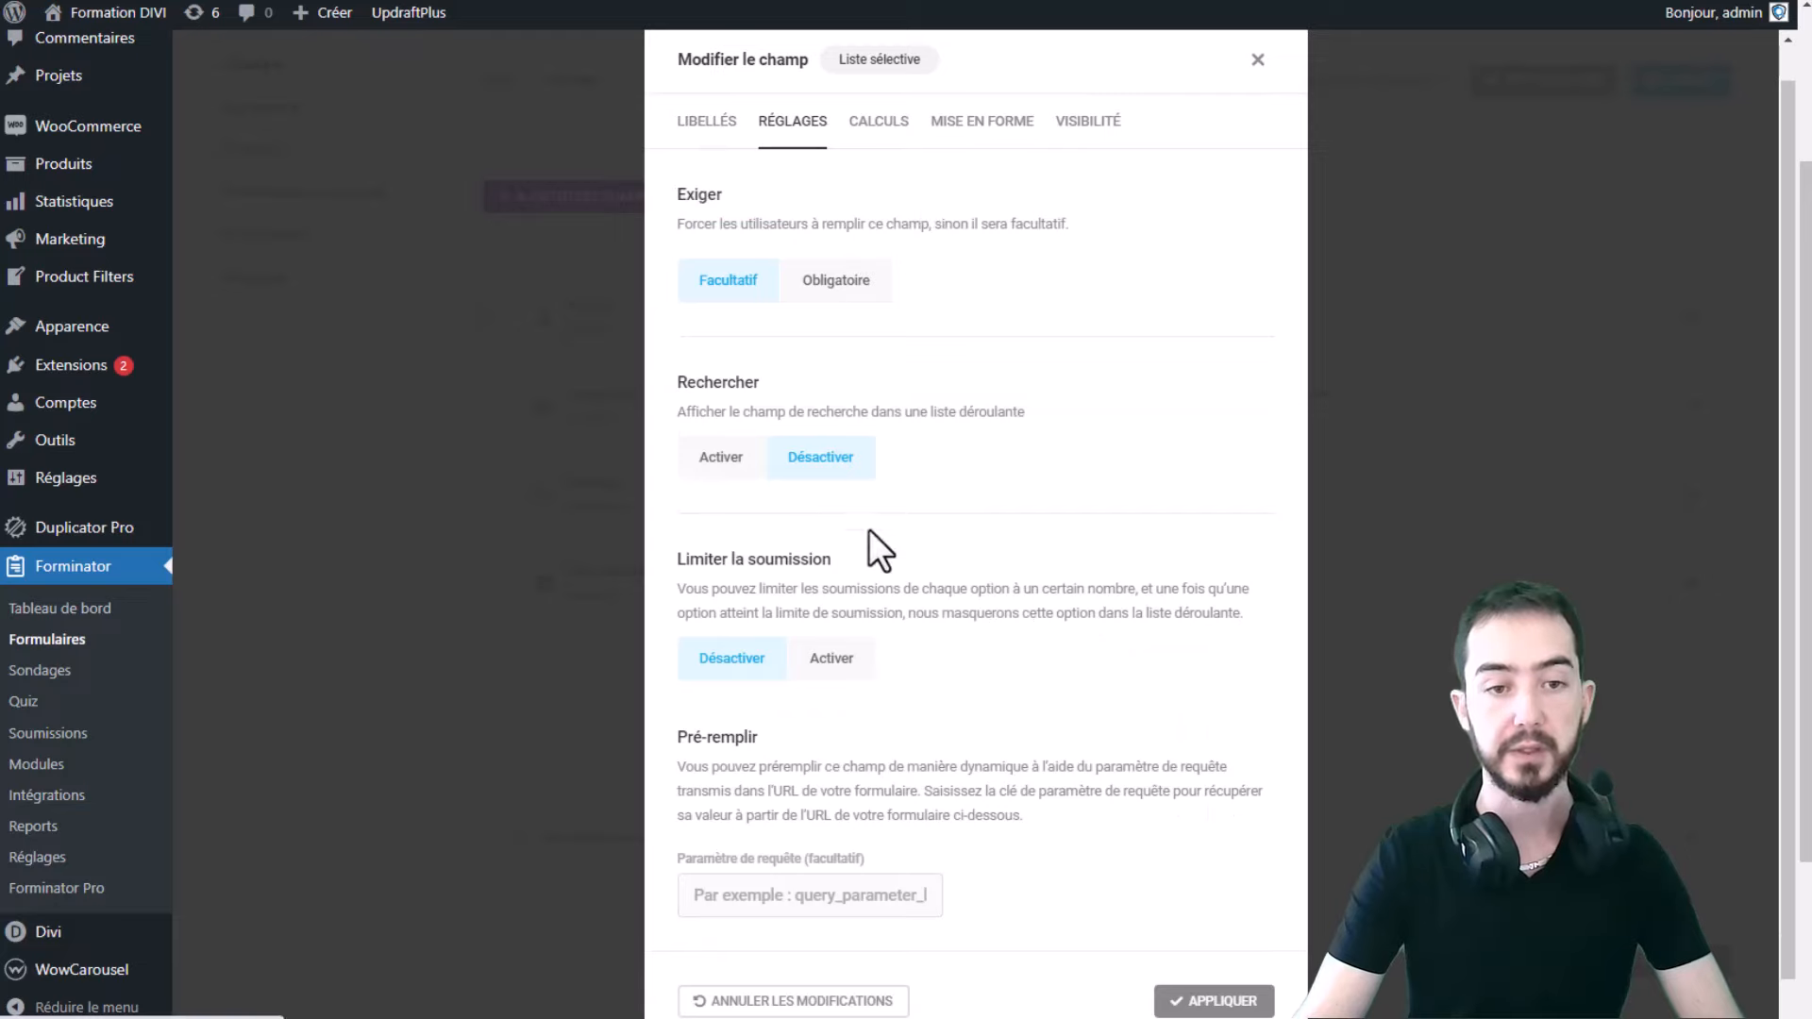
pyautogui.click(882, 131)
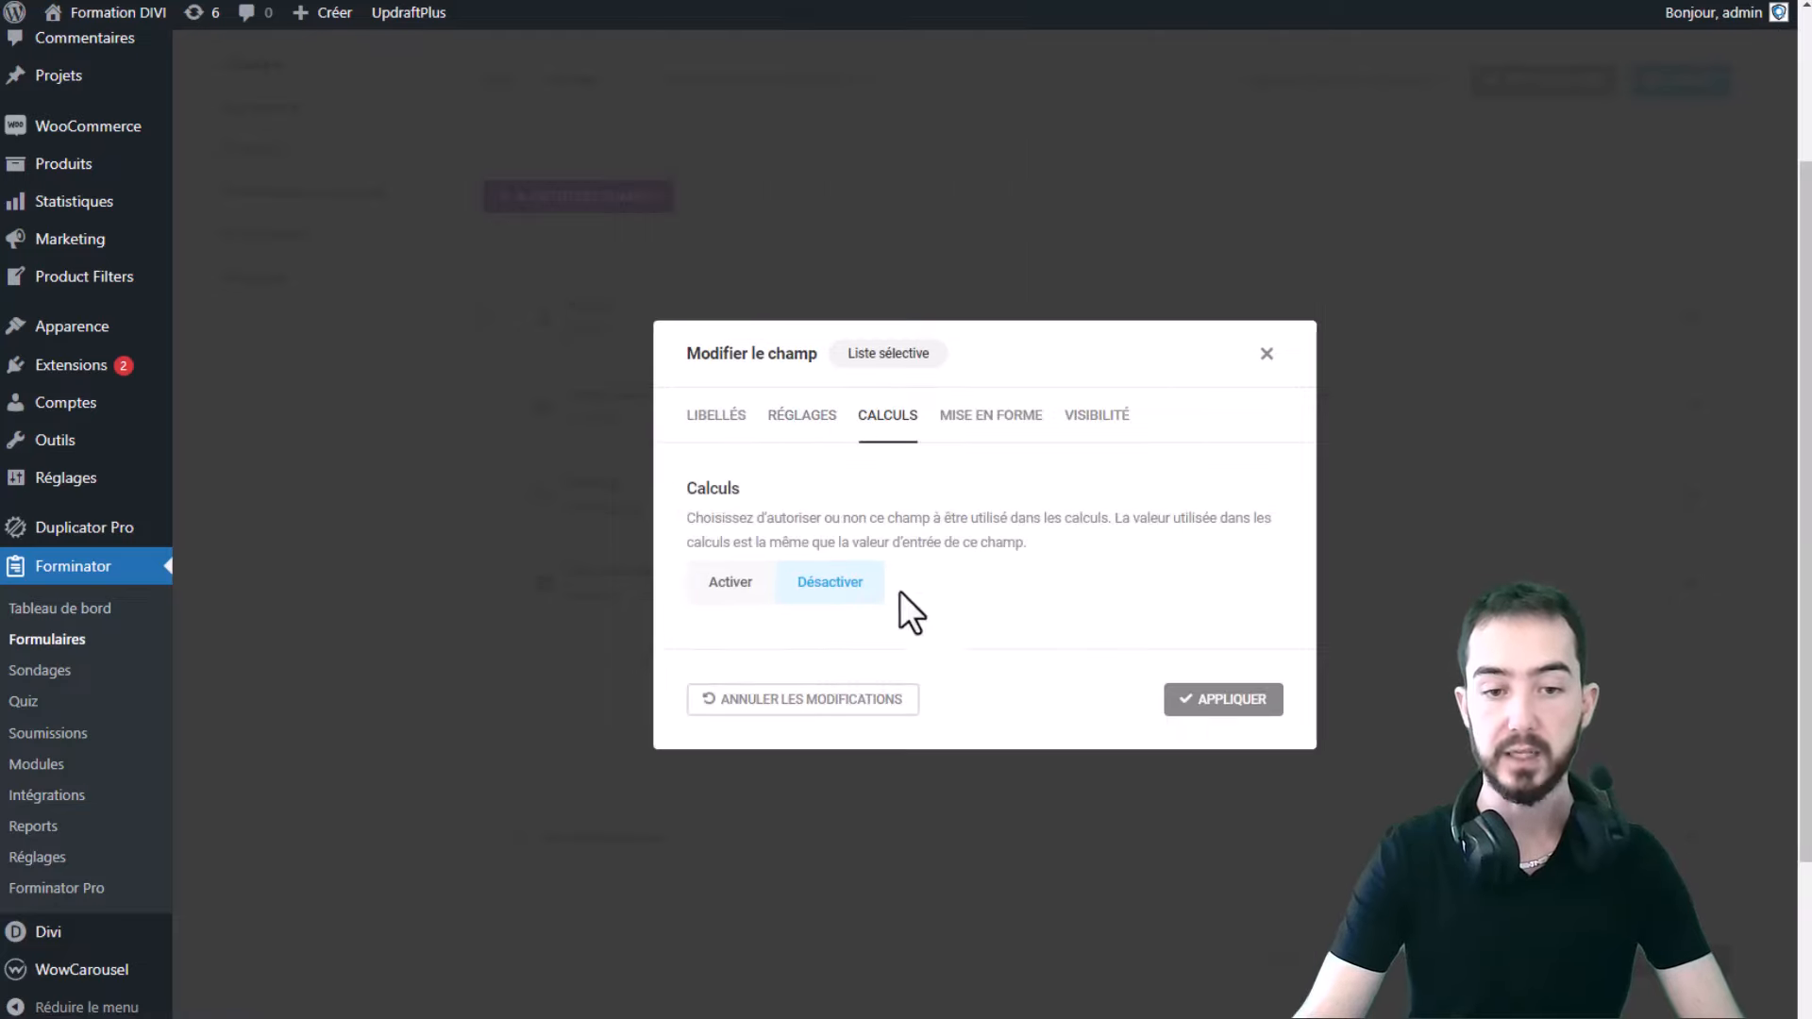
pyautogui.click(1265, 354)
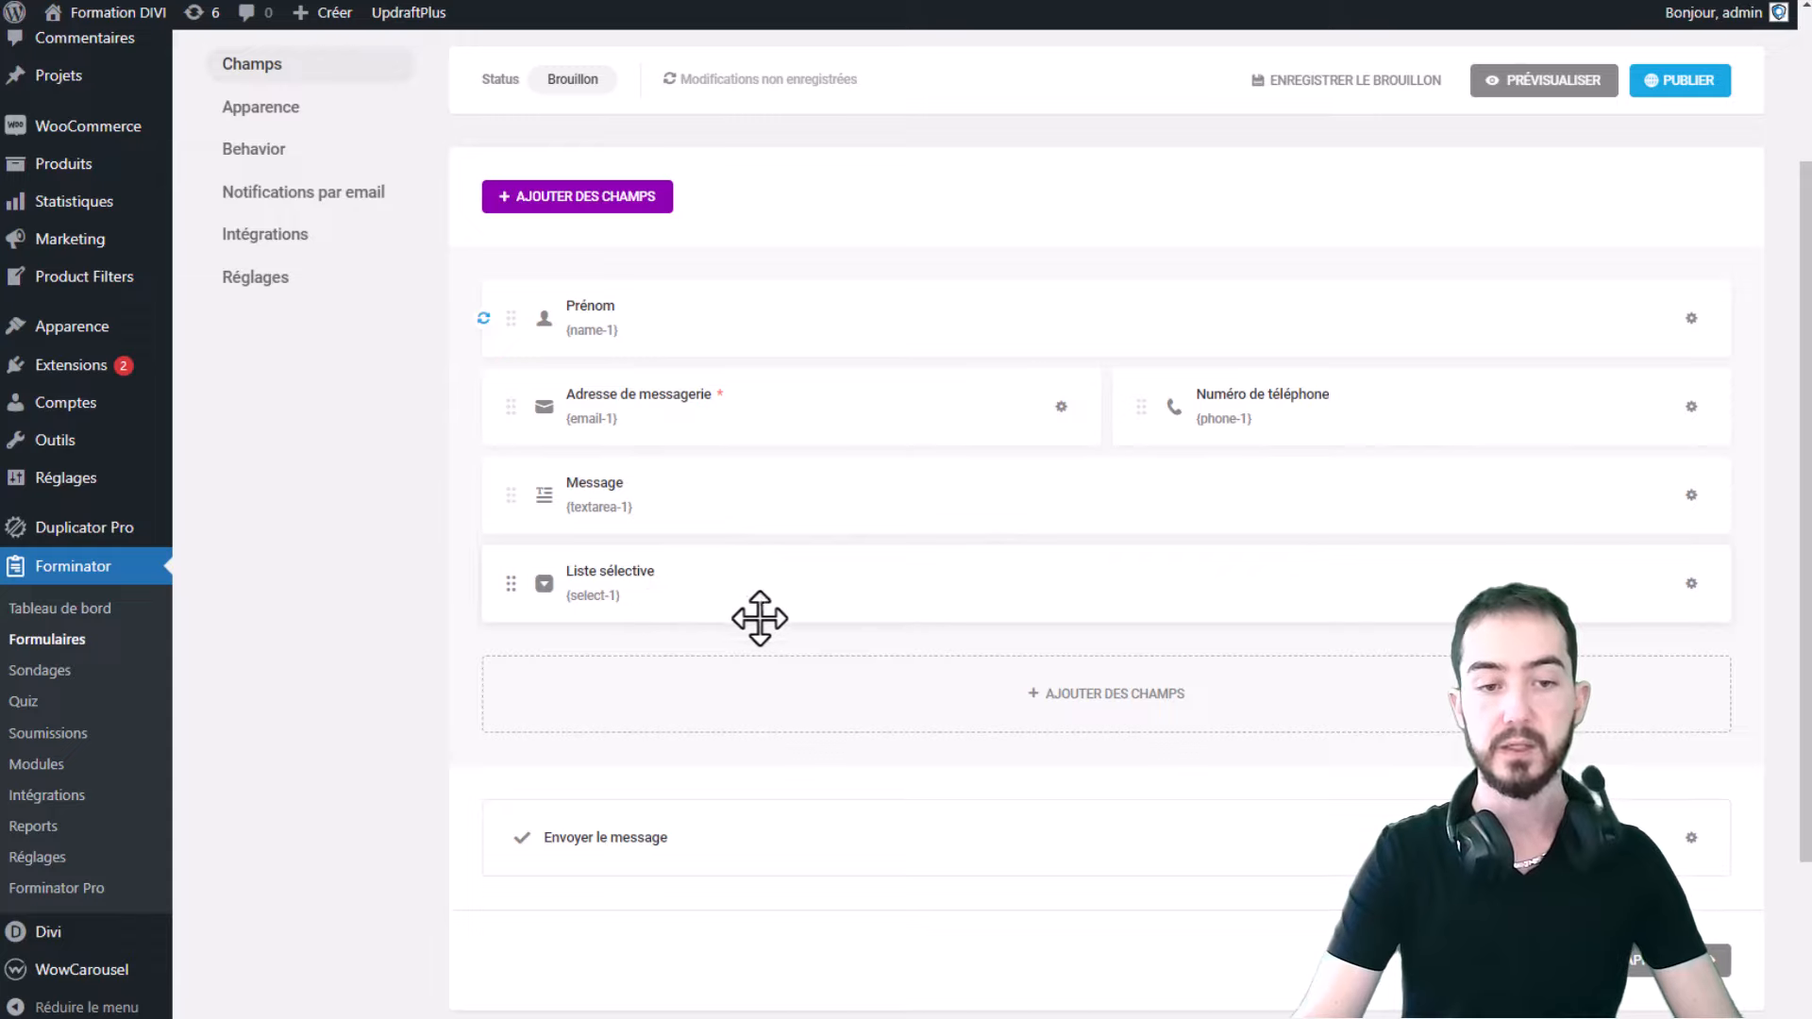
# - Delete the Liste sélective field and add a Radio field in its place
pyautogui.click(1691, 583)
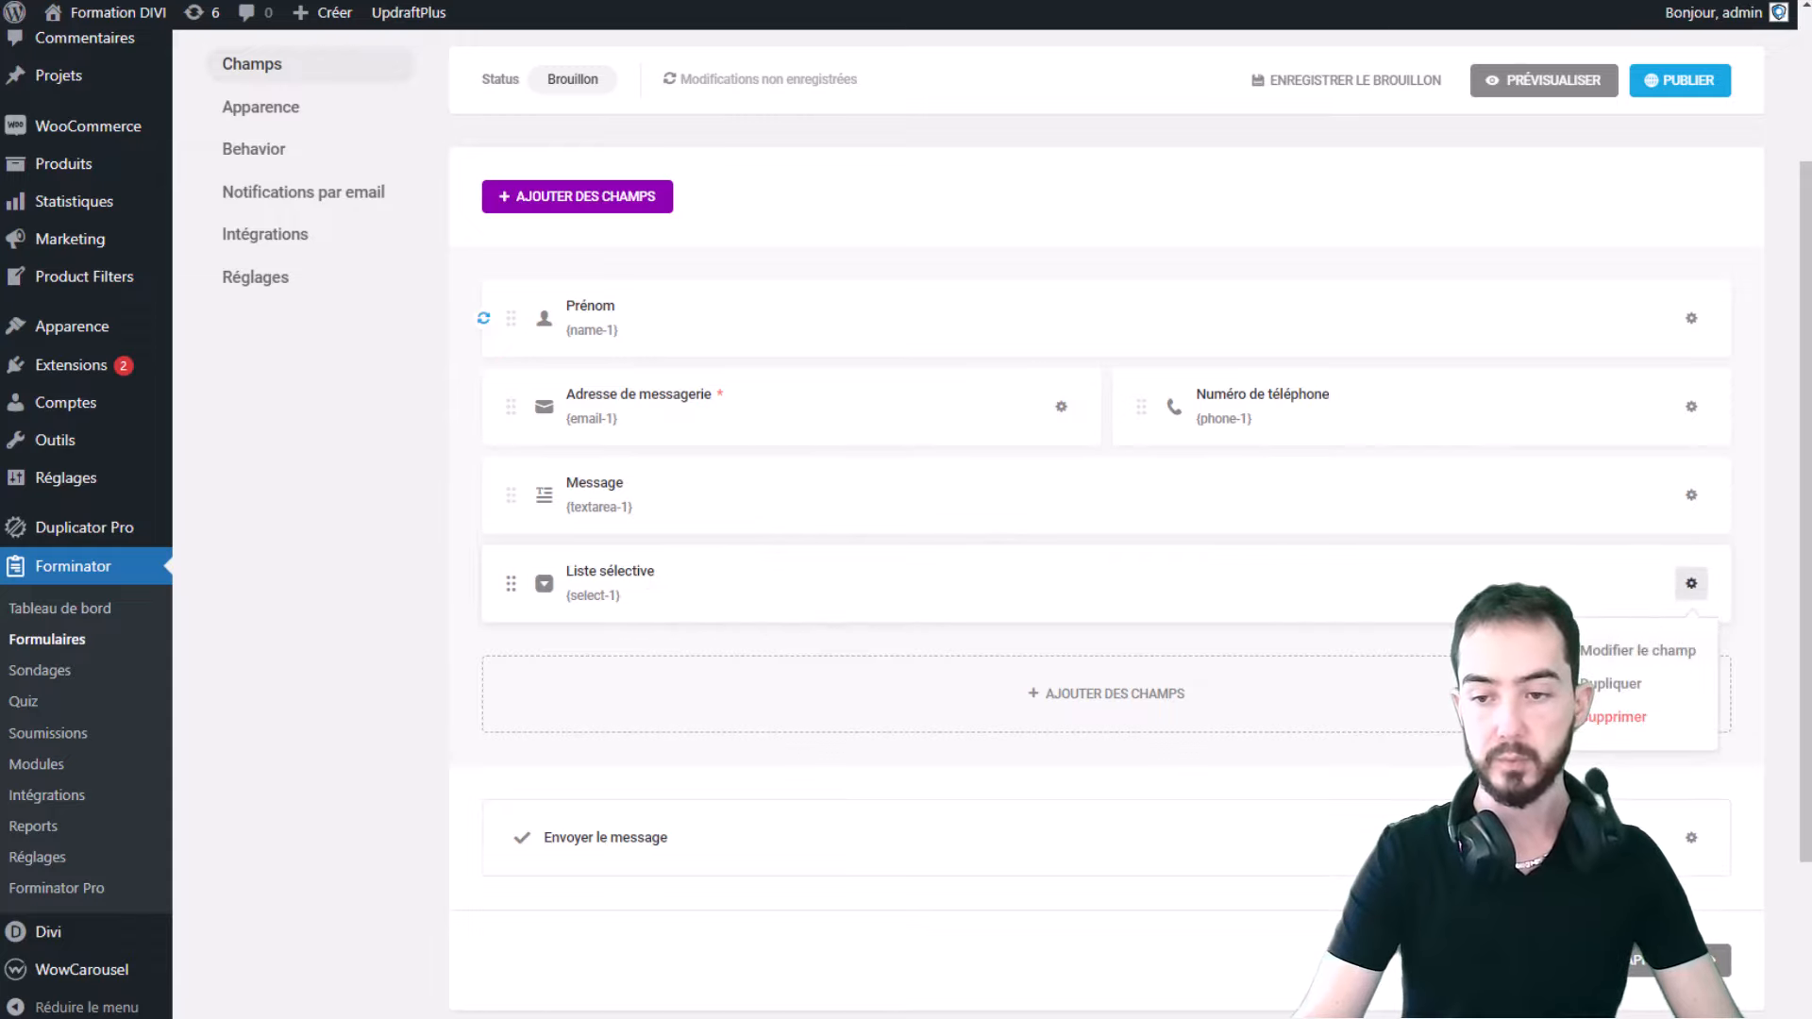
pyautogui.click(1595, 717)
pyautogui.click(1033, 619)
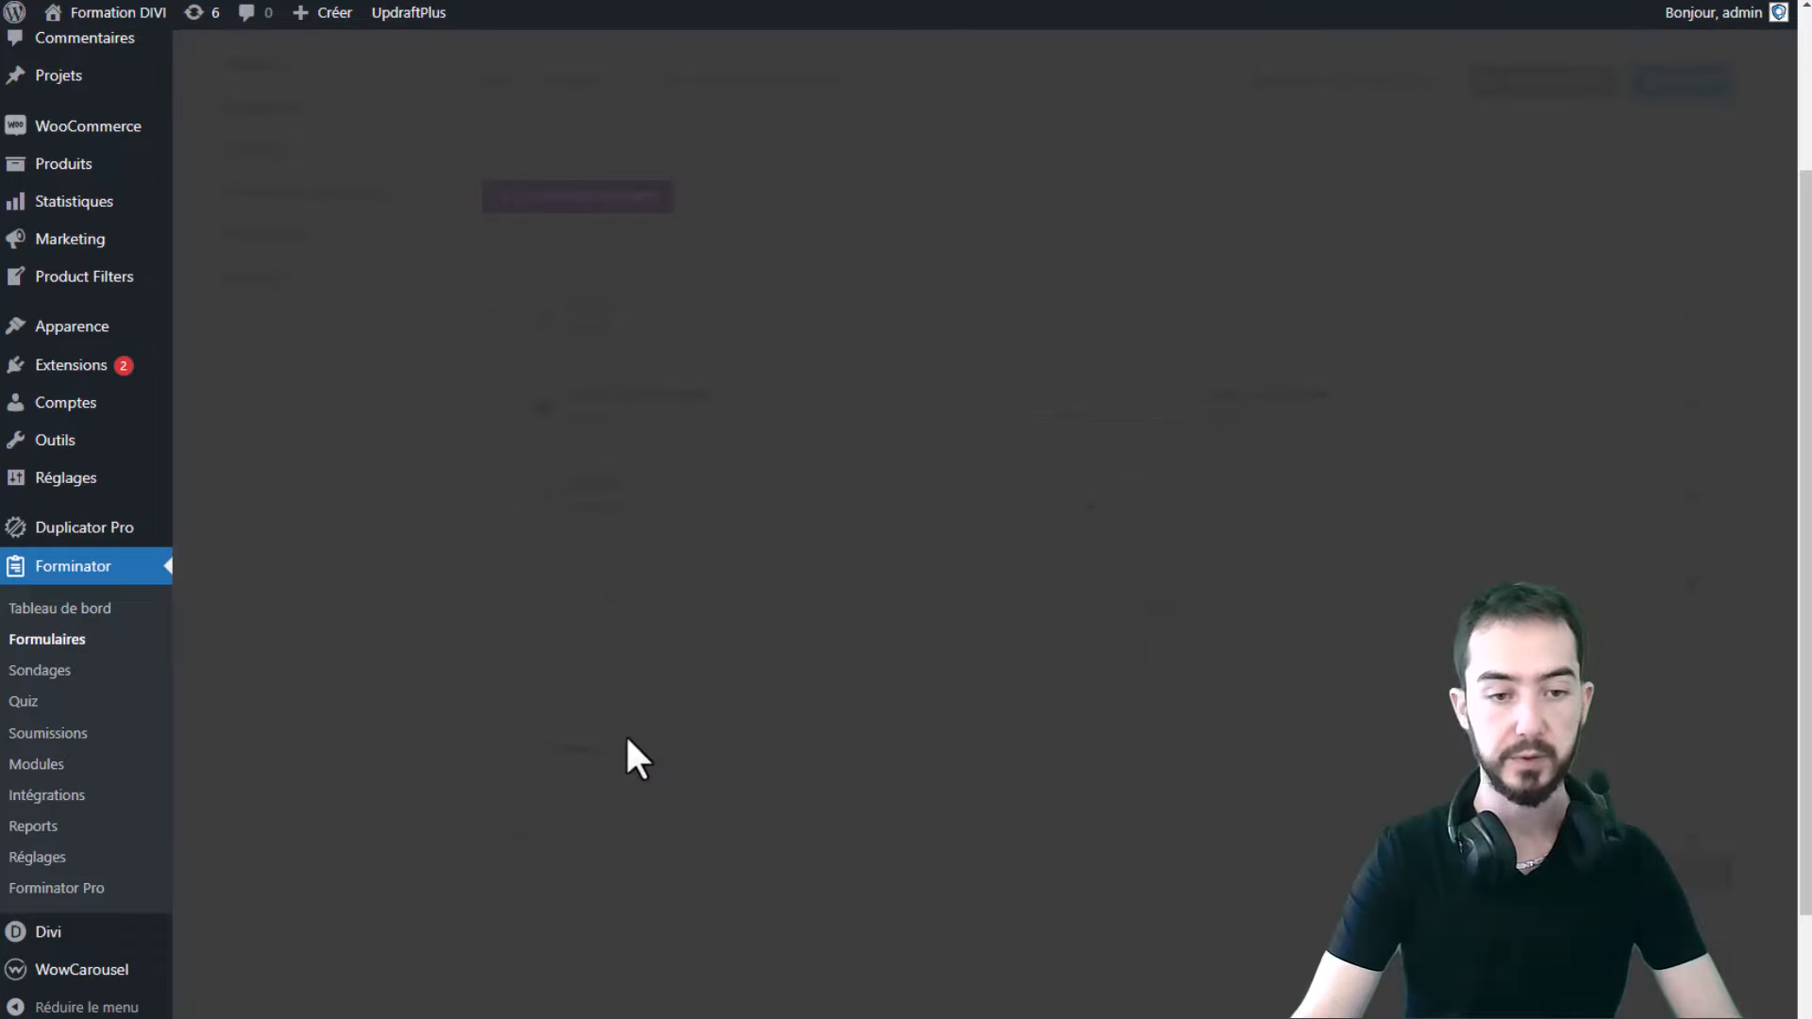
pyautogui.click(953, 637)
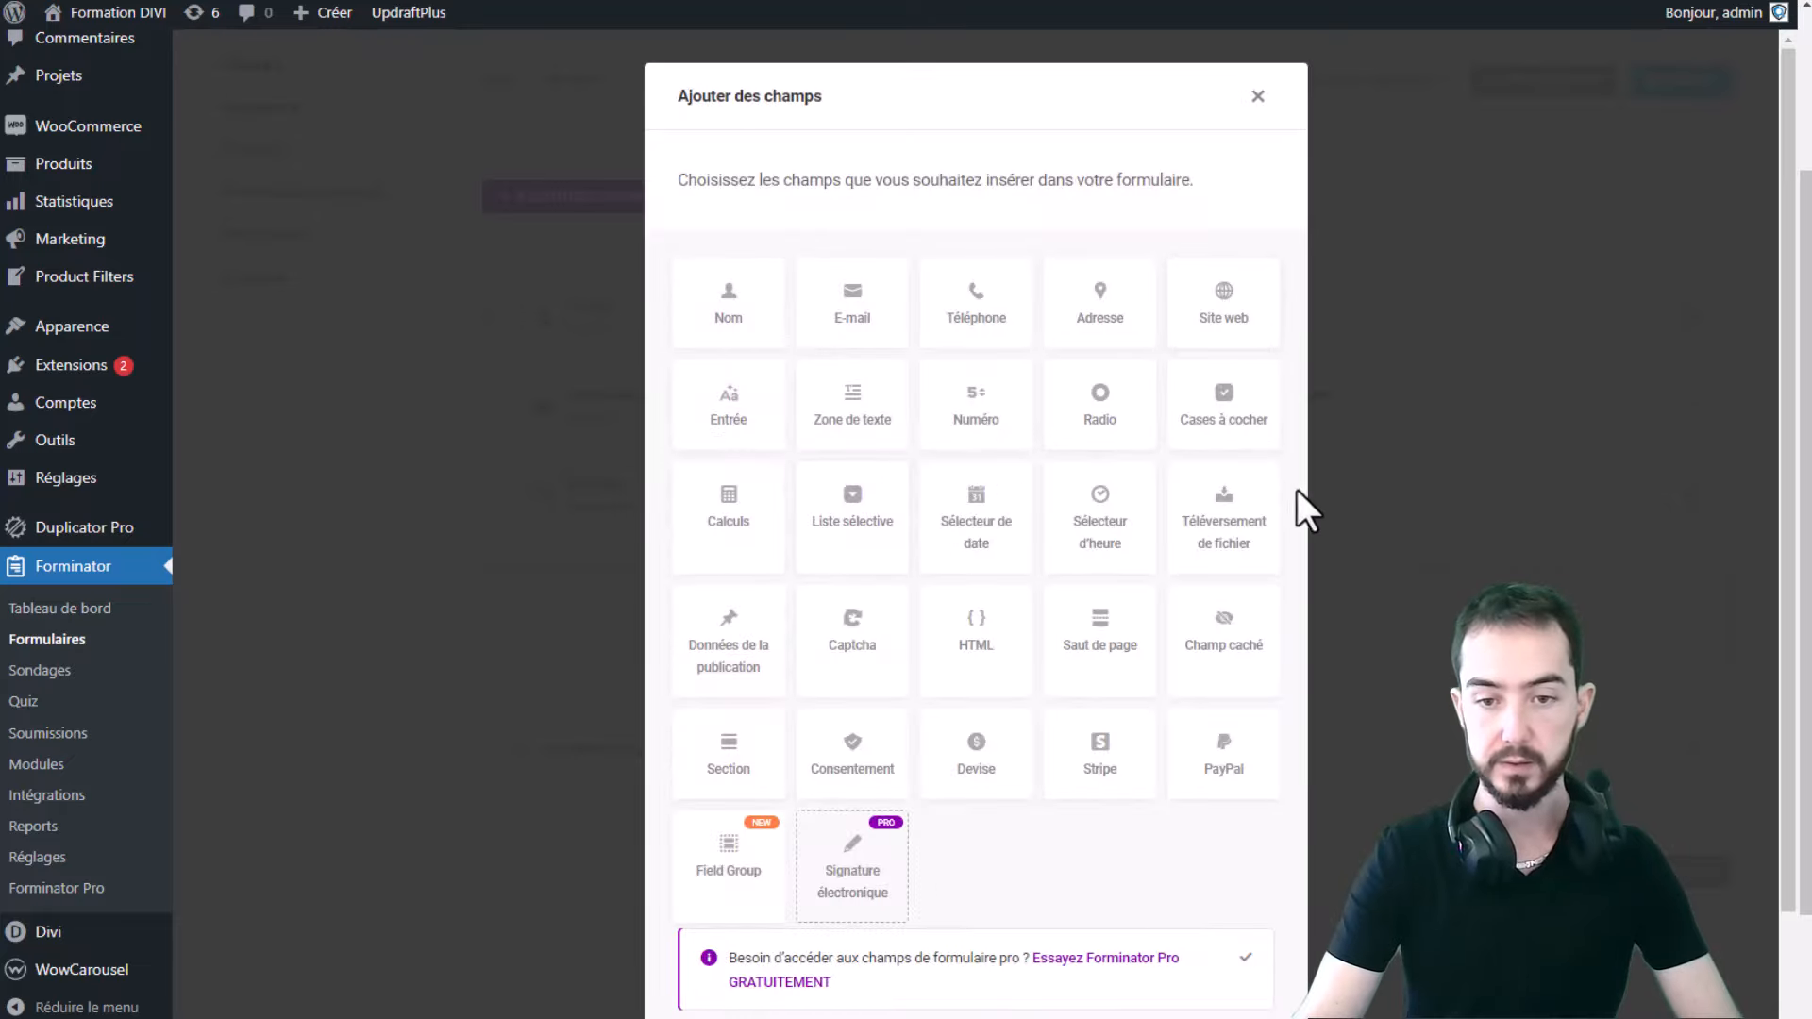
pyautogui.click(1097, 430)
pyautogui.scroll(-2, 1133, 769)
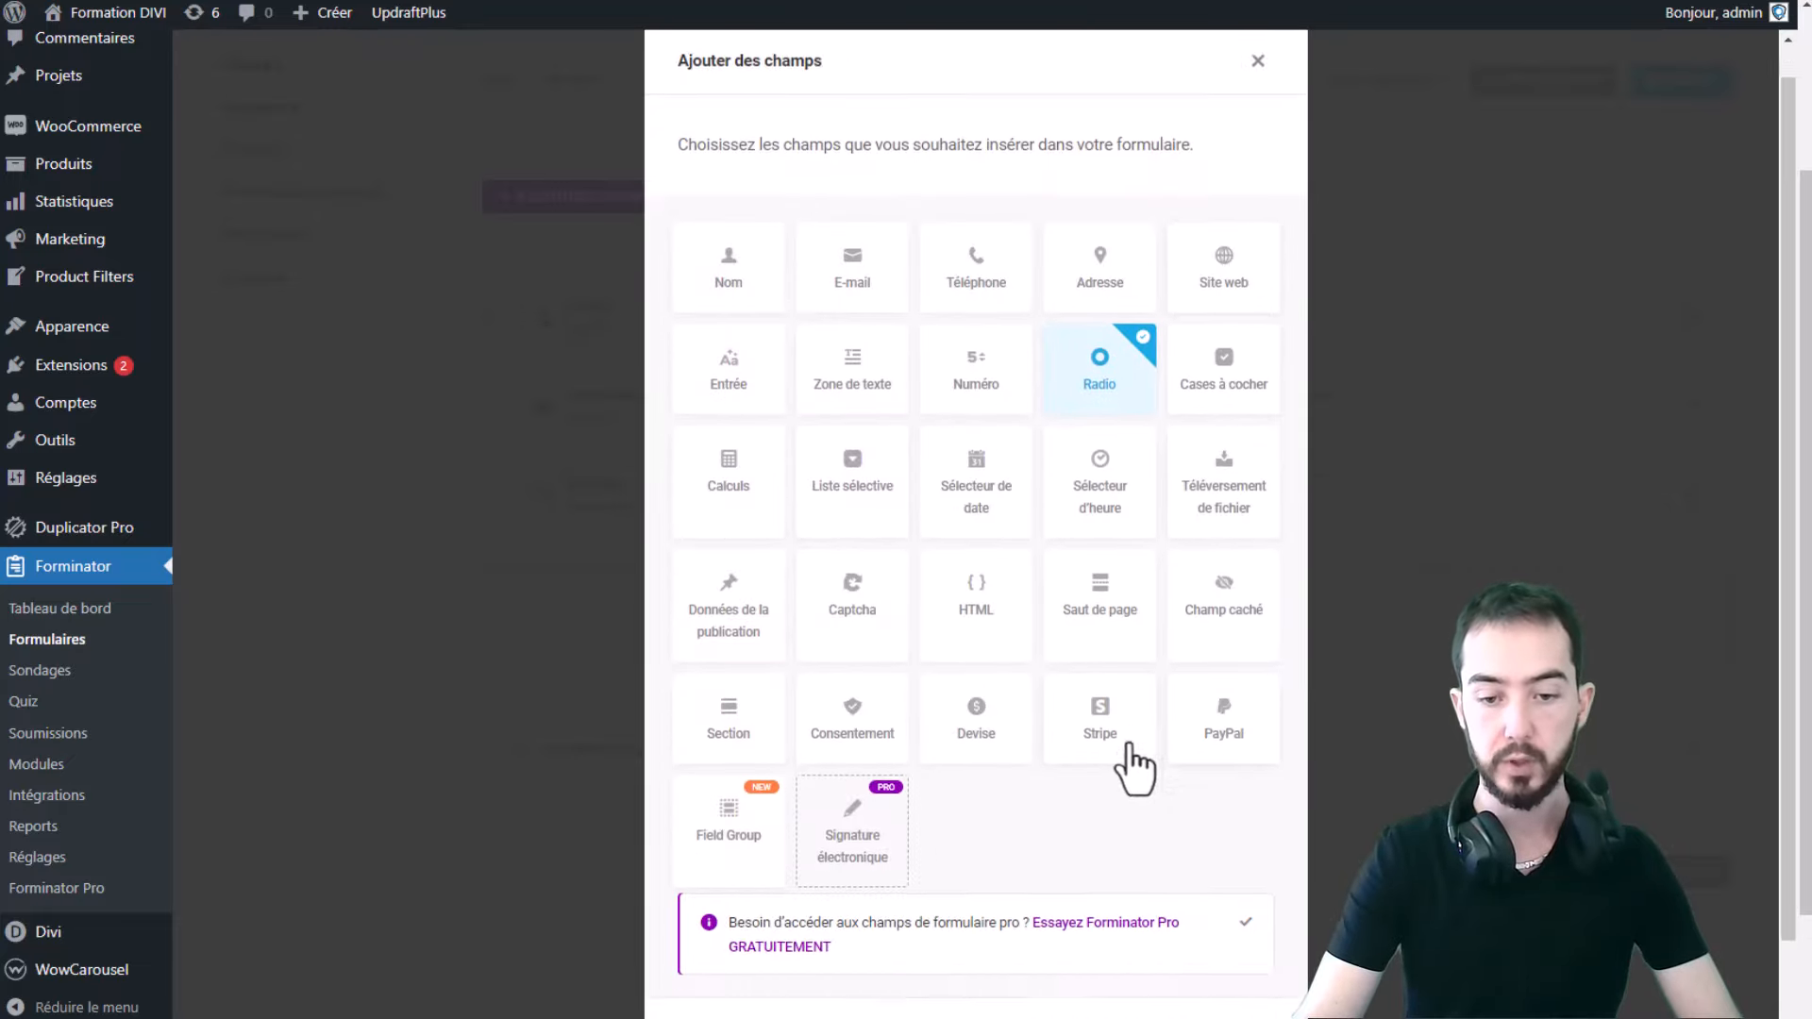
pyautogui.click(1185, 961)
# - Label the Radio field 'Choix' with Option 1 and Option 2, make it required, and apply
pyautogui.click(736, 595)
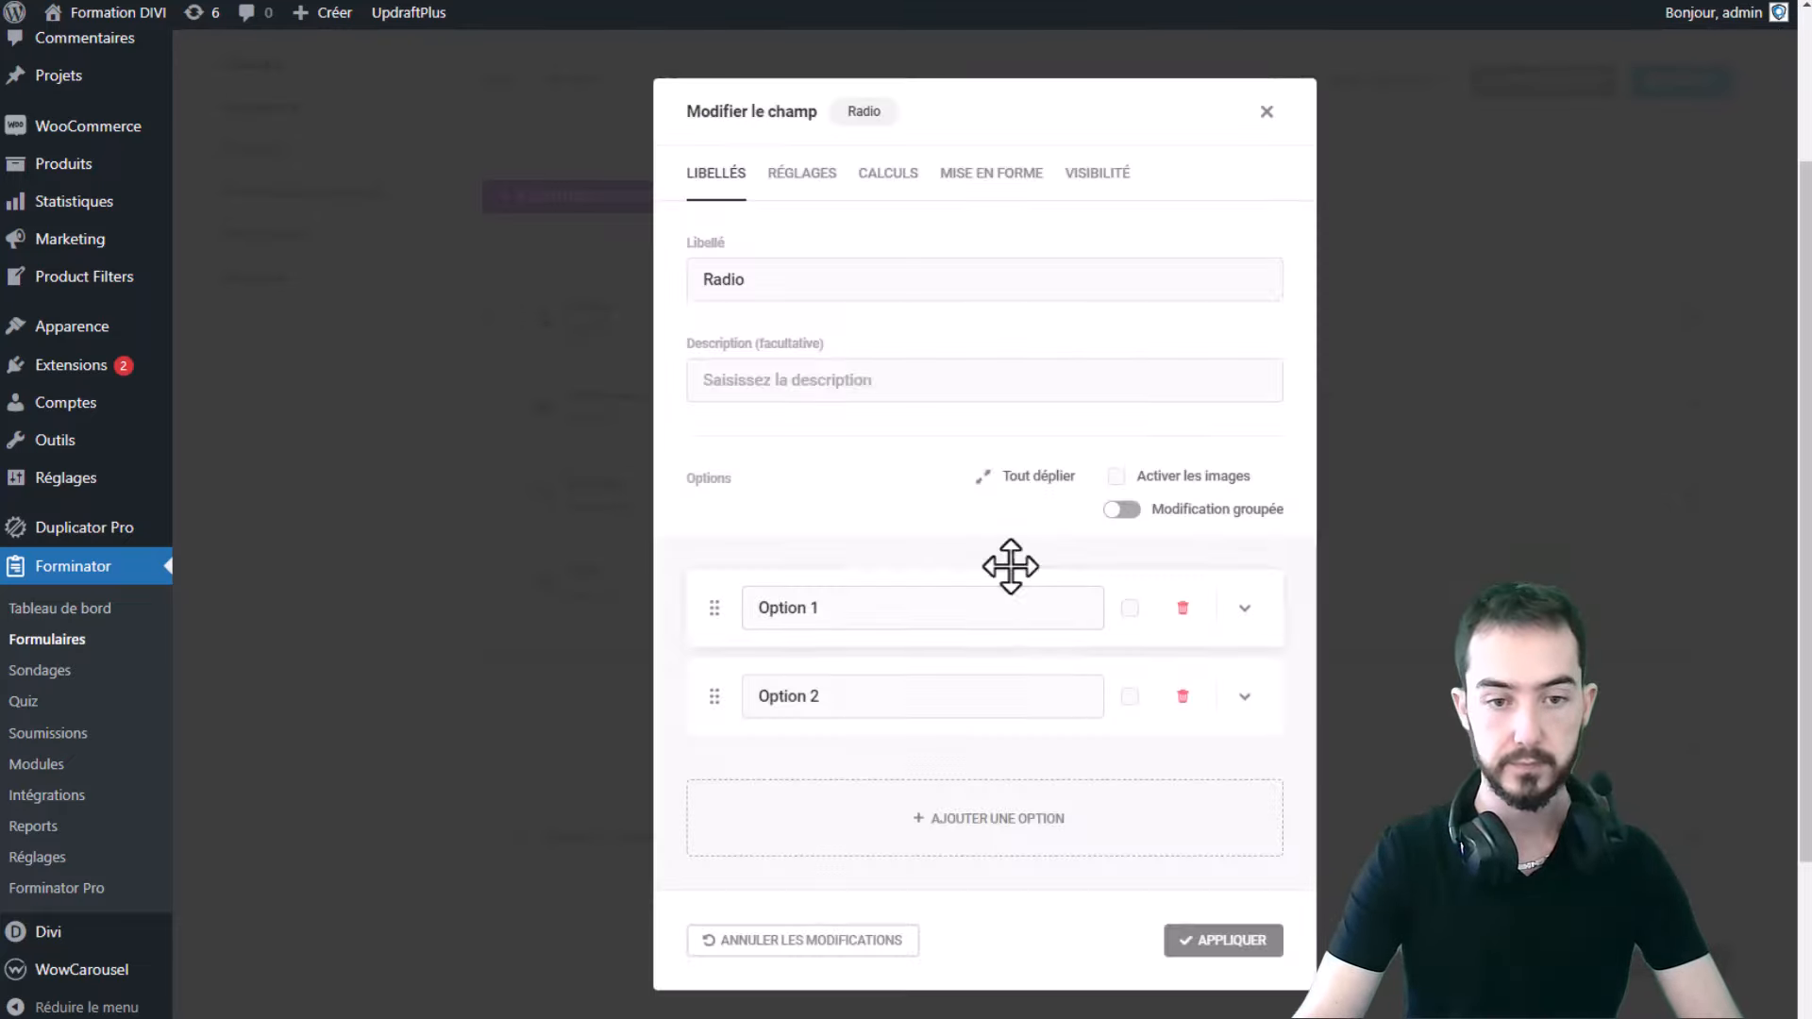
pyautogui.click(809, 383)
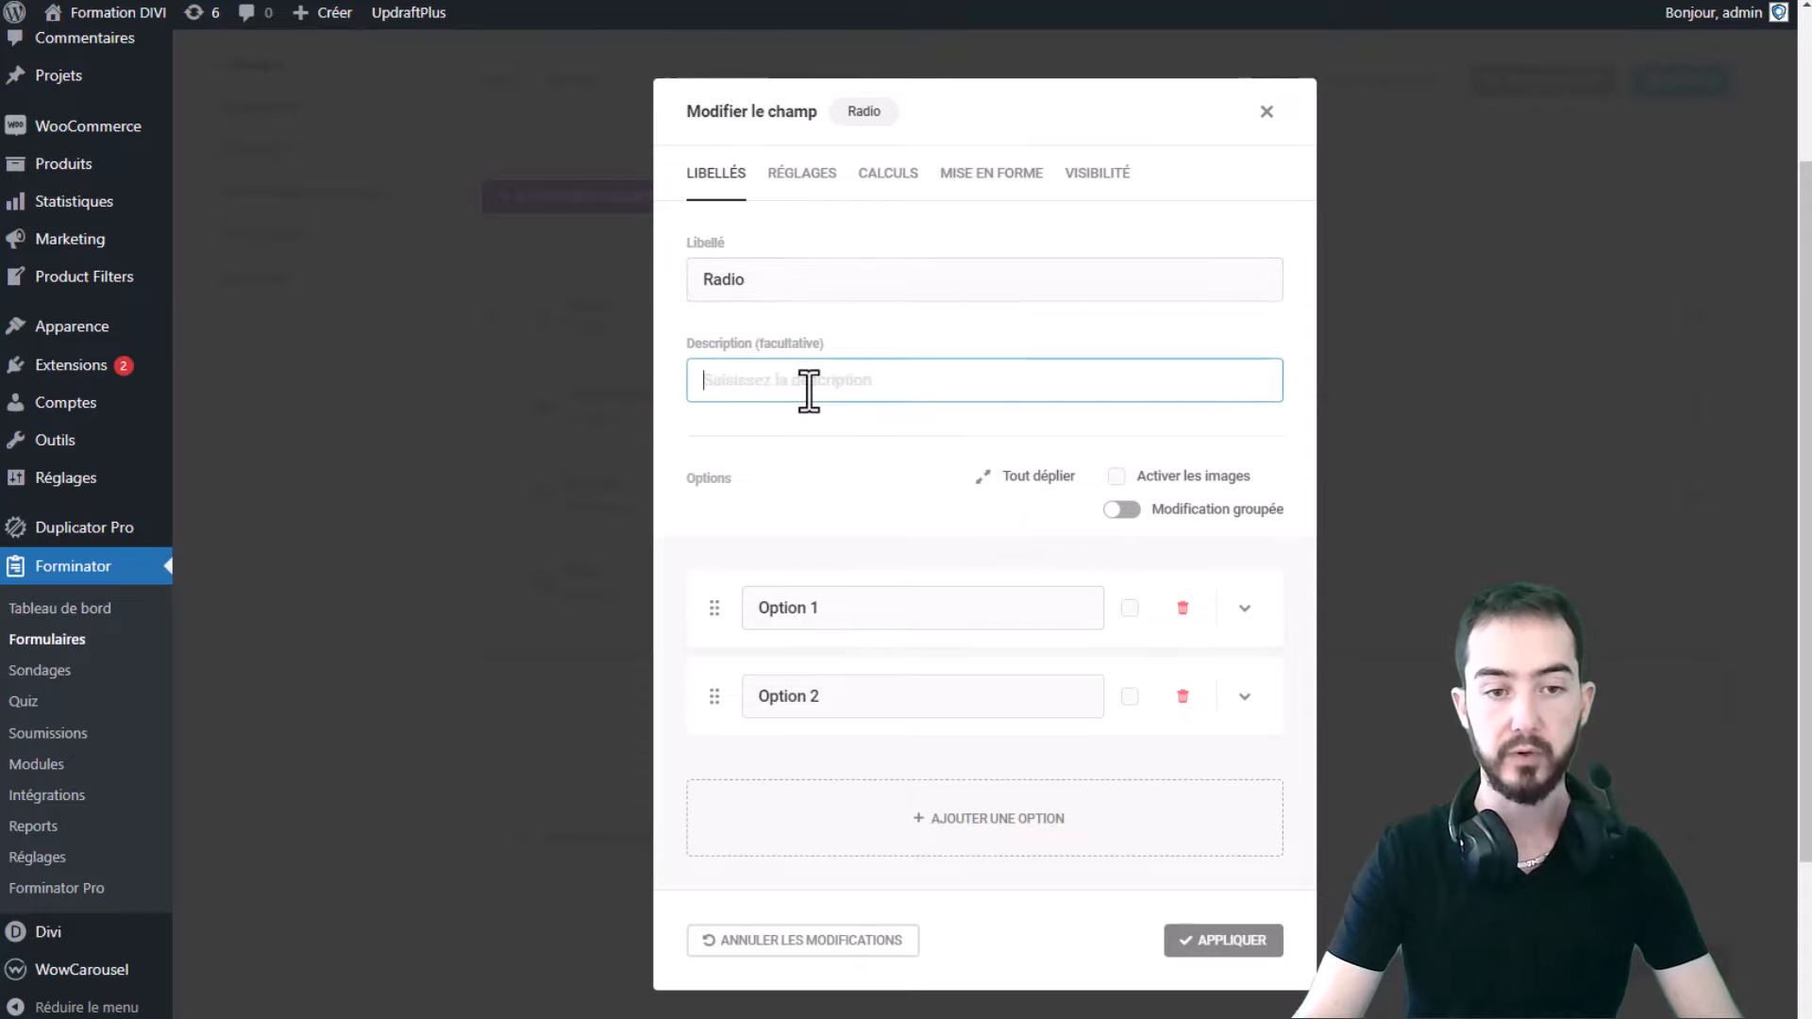
pyautogui.doubleClick(830, 279)
pyautogui.write('C')
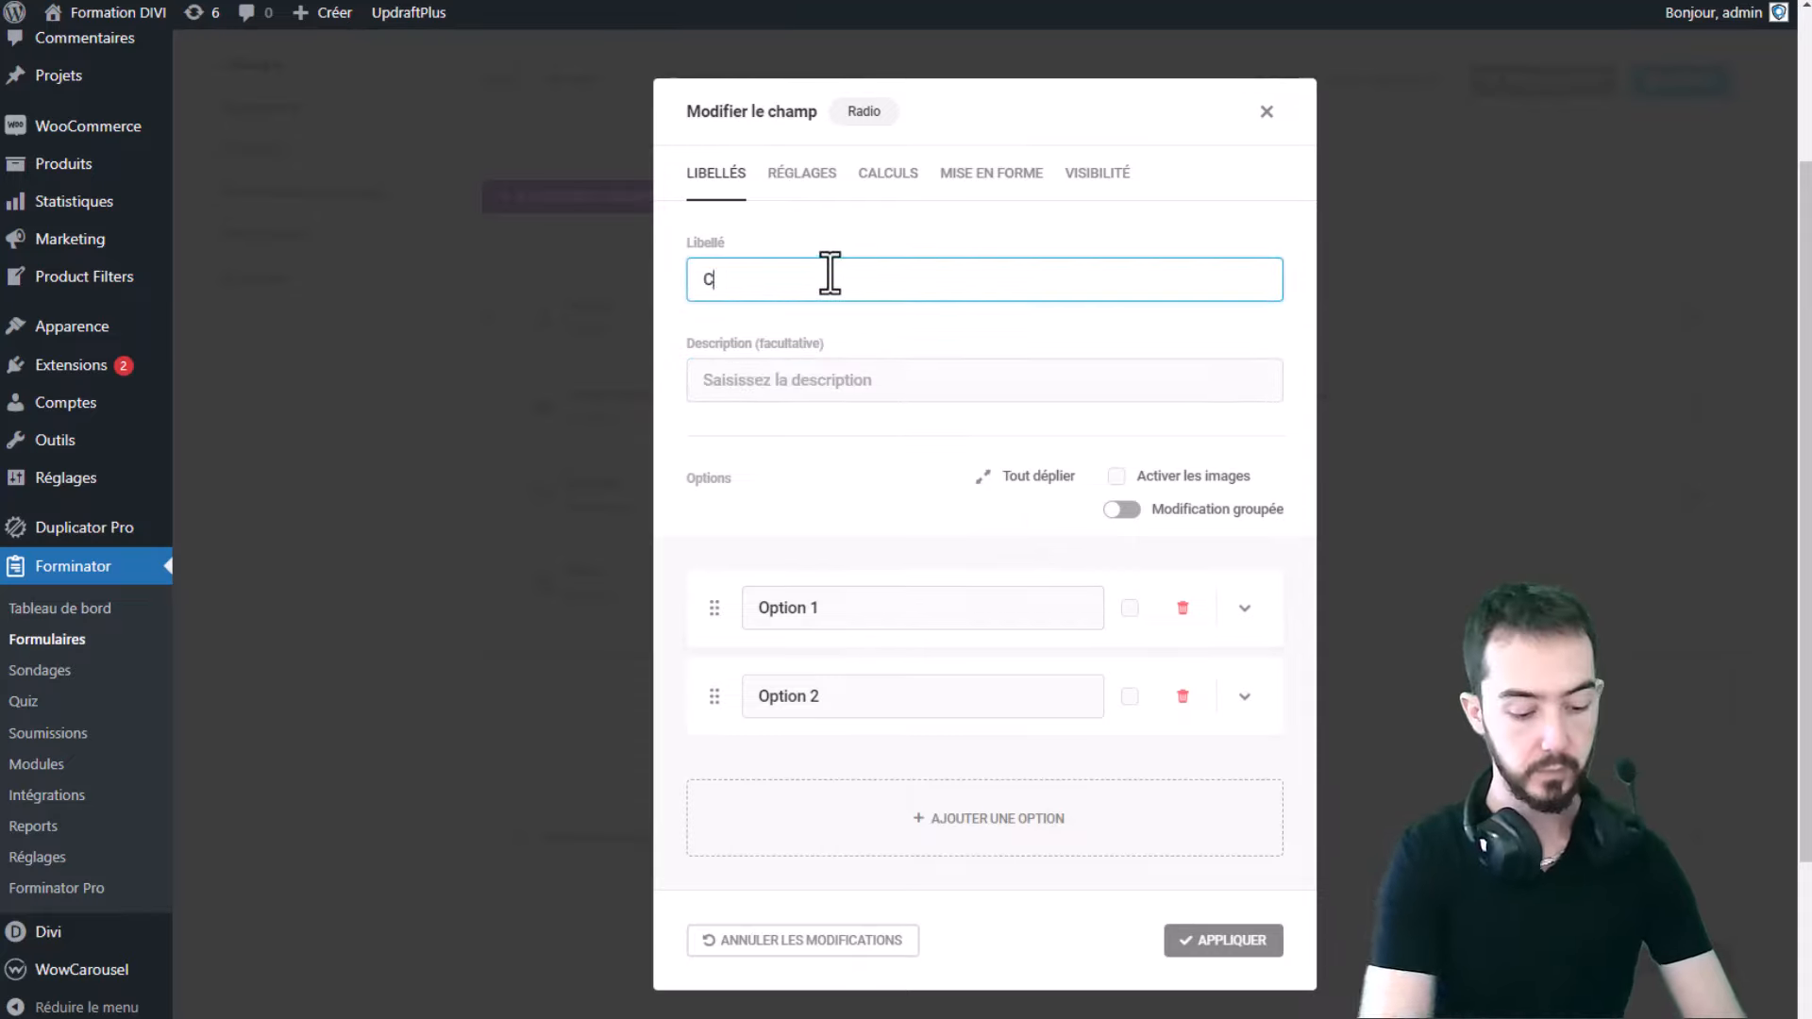
pyautogui.write('hoix')
pyautogui.click(813, 615)
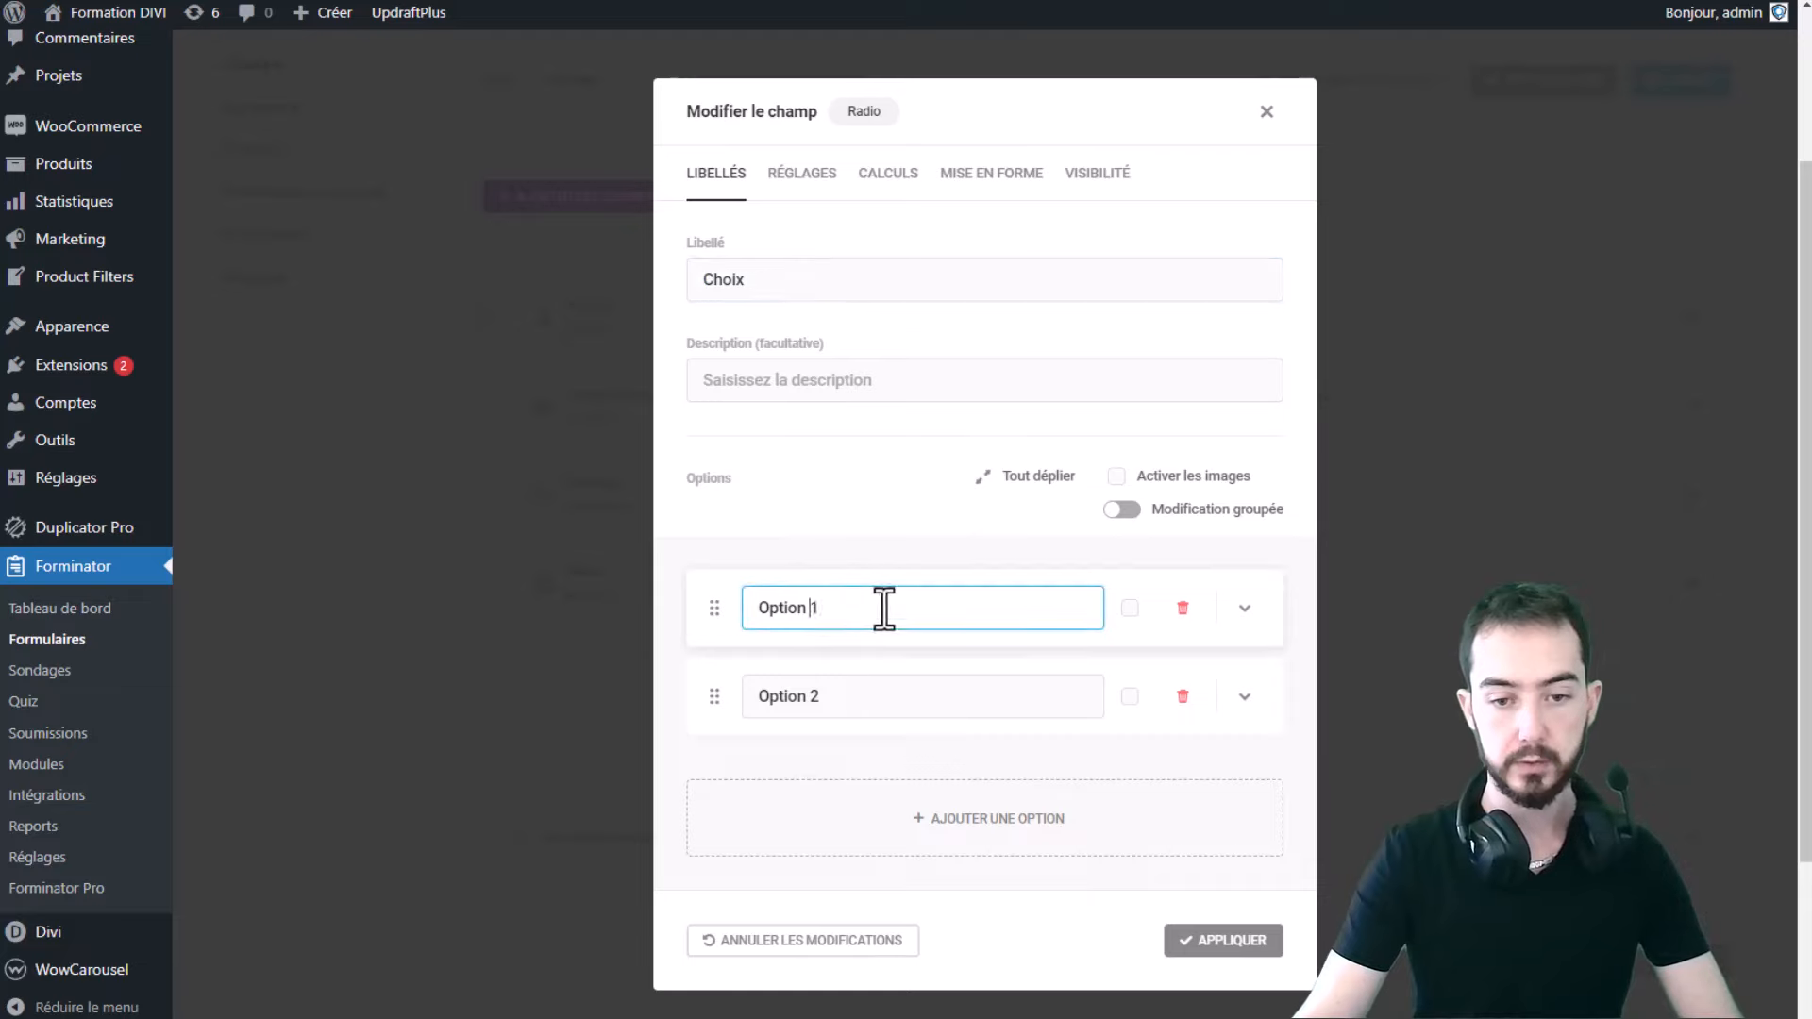
pyautogui.click(915, 692)
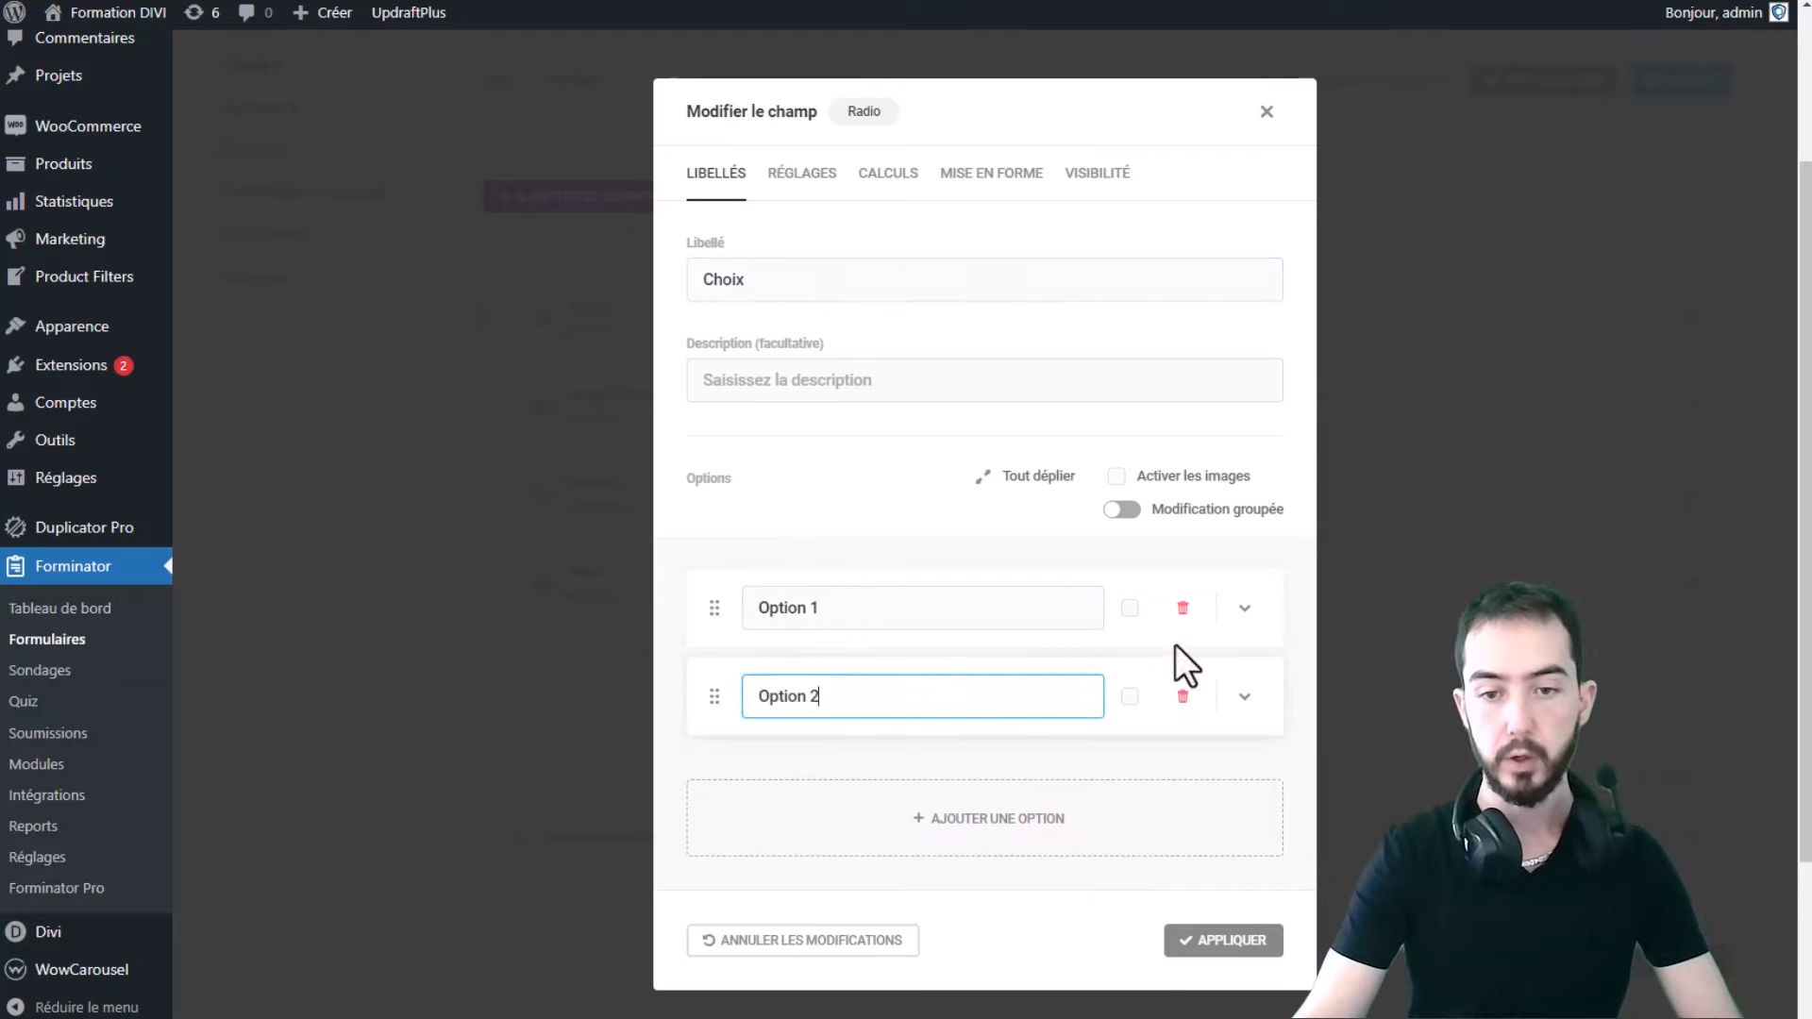
pyautogui.click(802, 173)
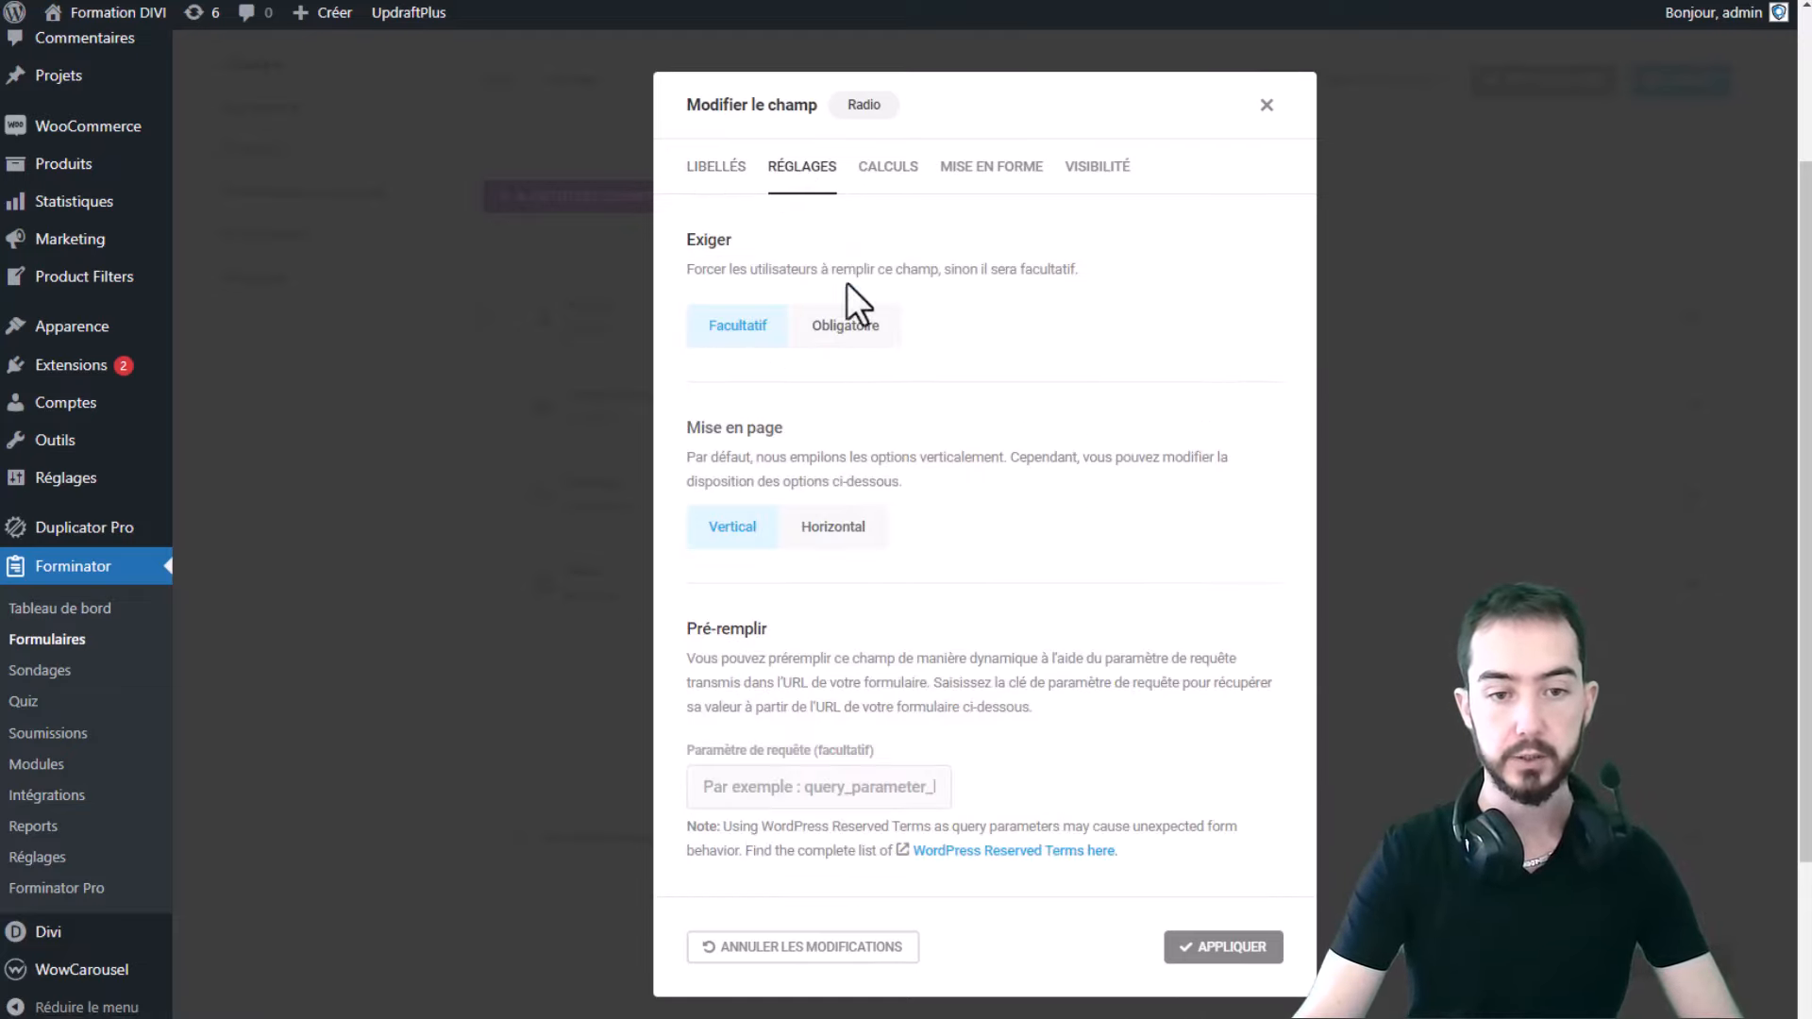
pyautogui.click(887, 323)
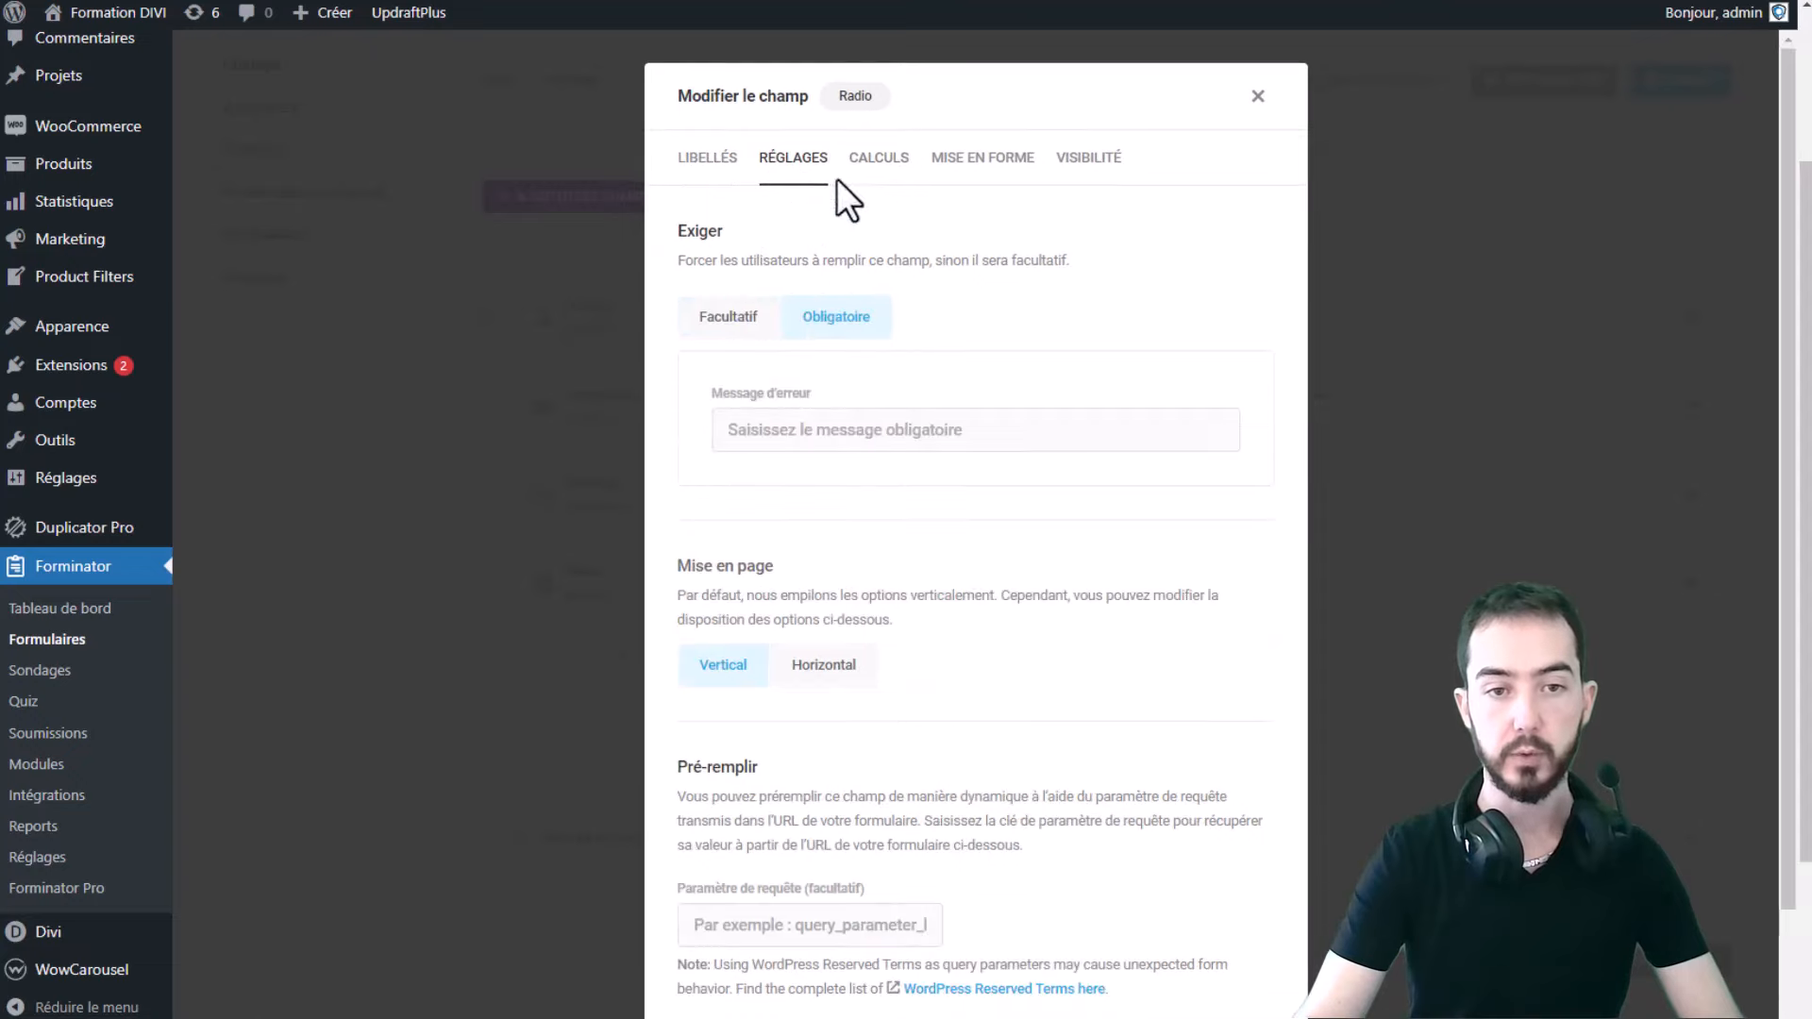
pyautogui.click(713, 166)
pyautogui.click(1227, 948)
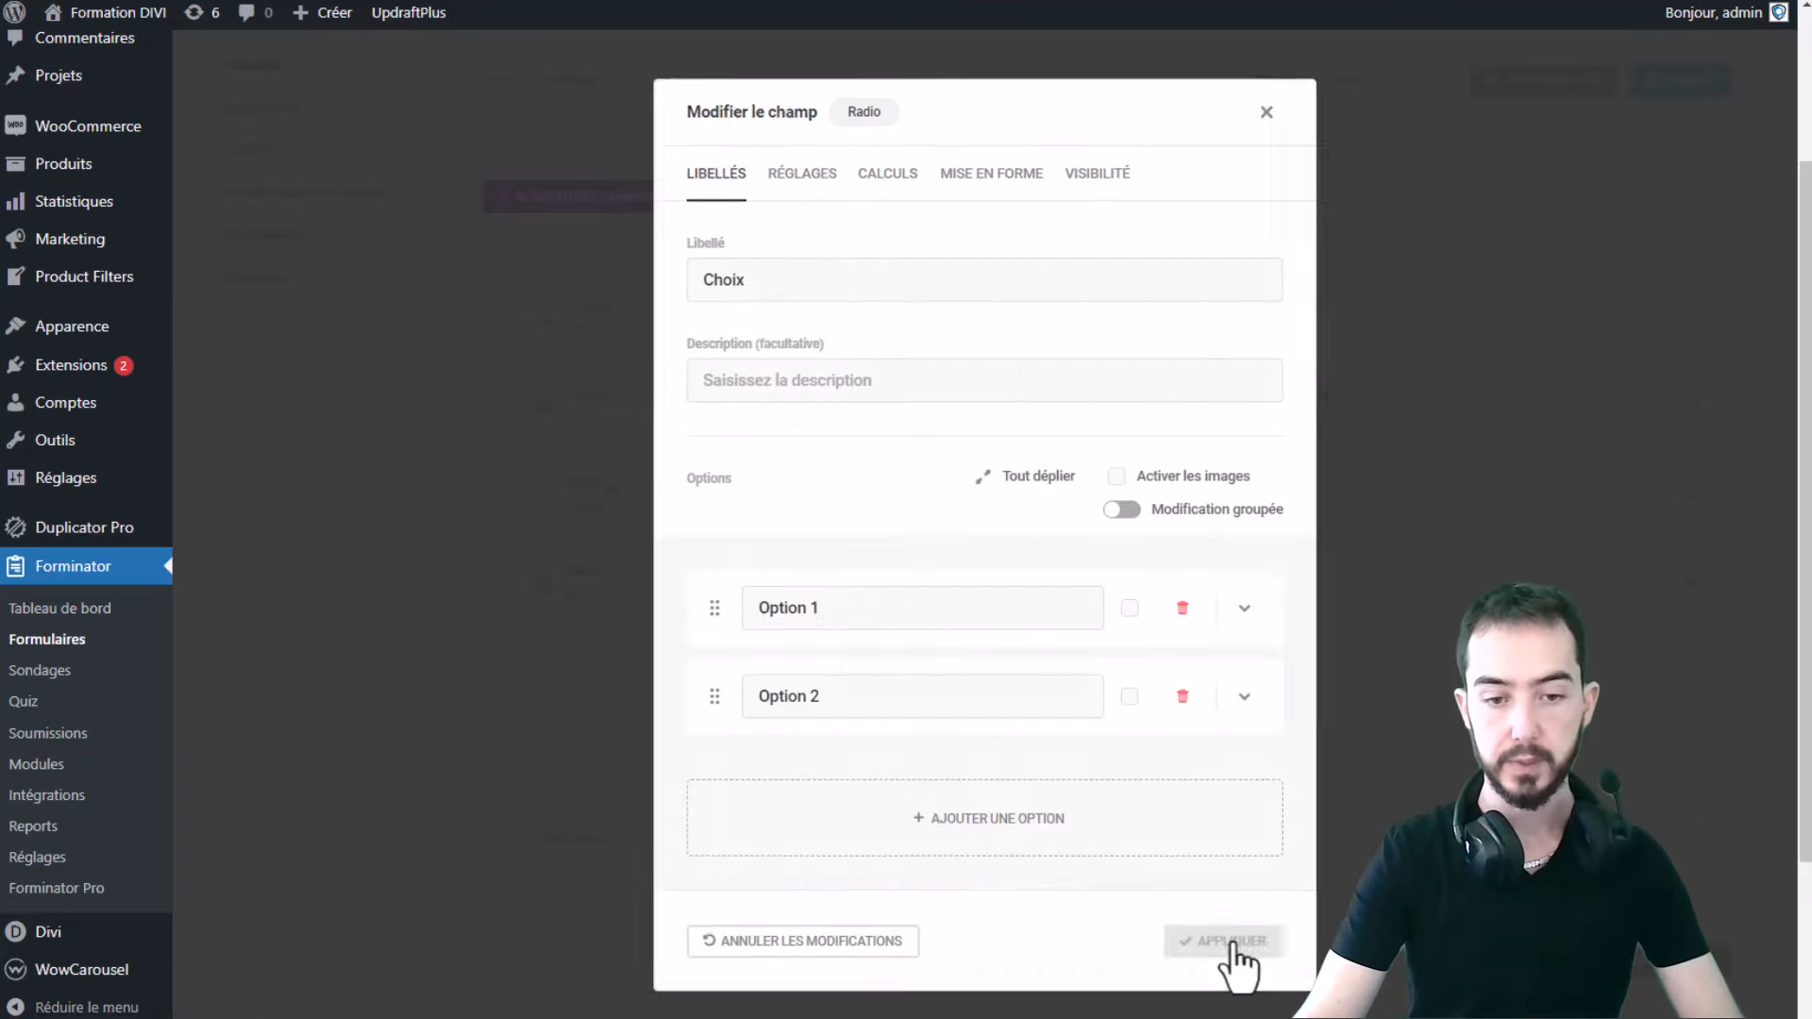
# - Preview the form picking Option 1 in Choix, then select the Adresse field type
pyautogui.click(1562, 85)
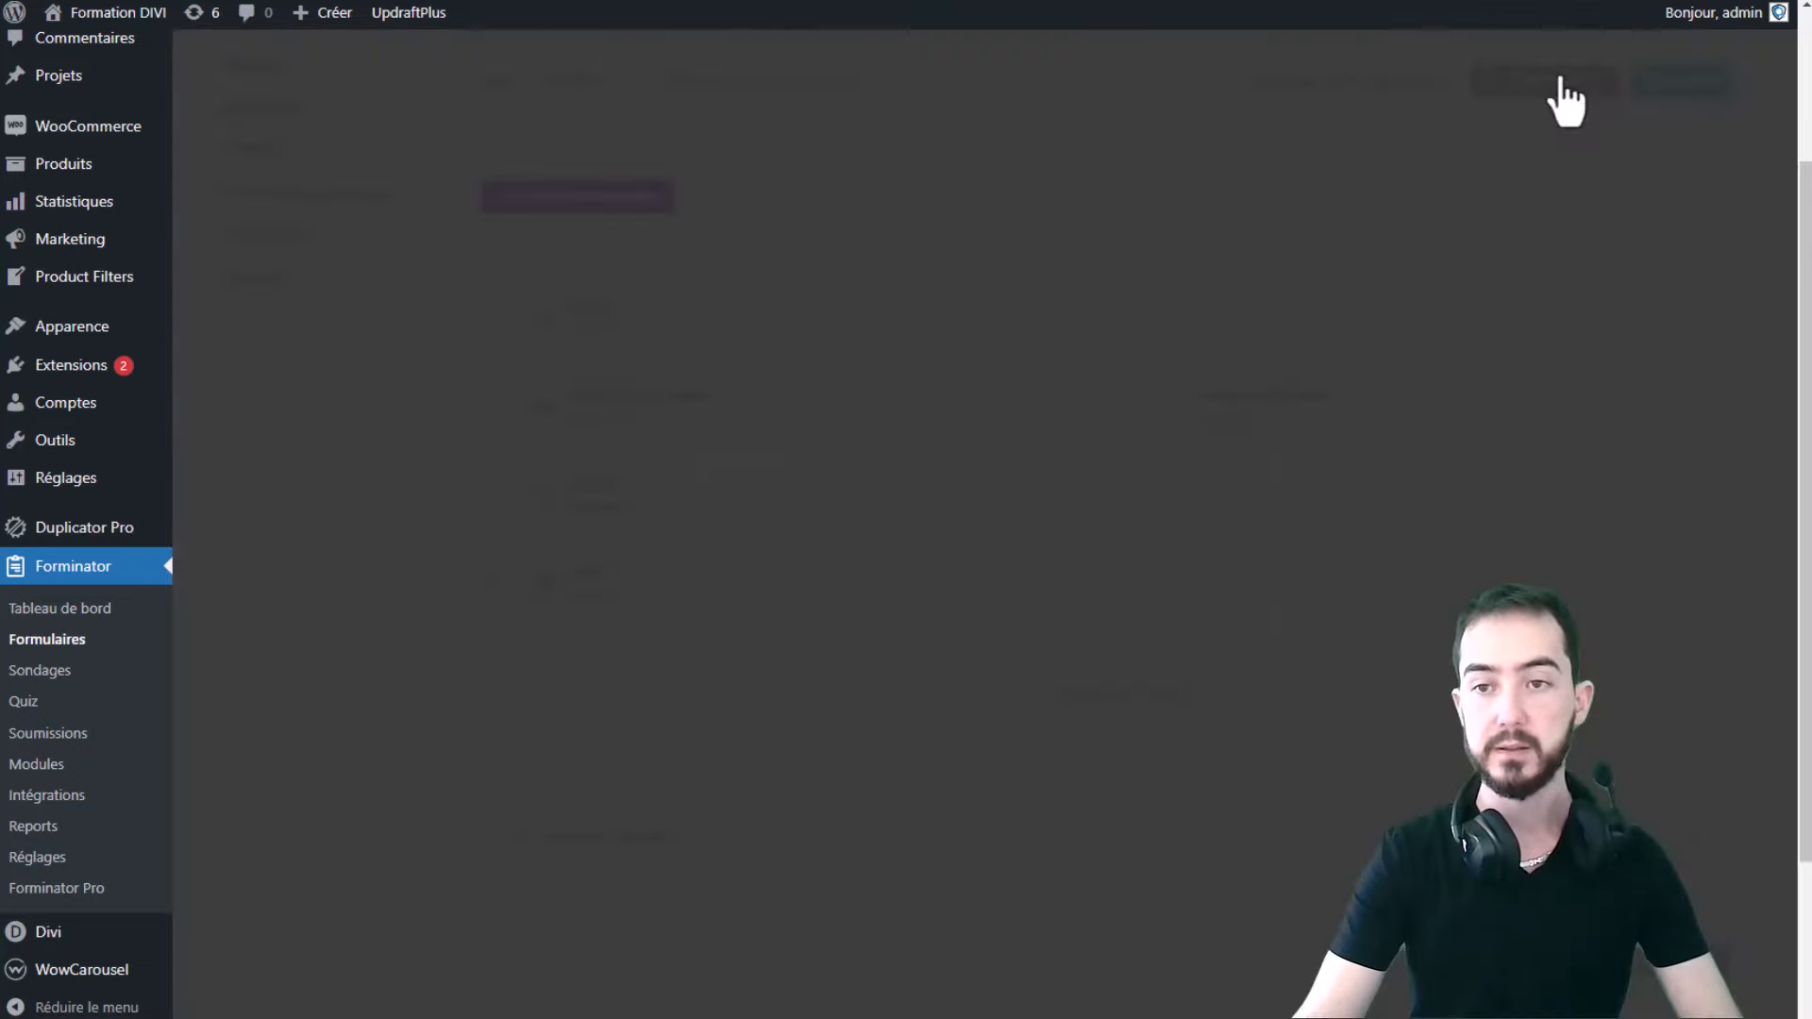
pyautogui.click(703, 776)
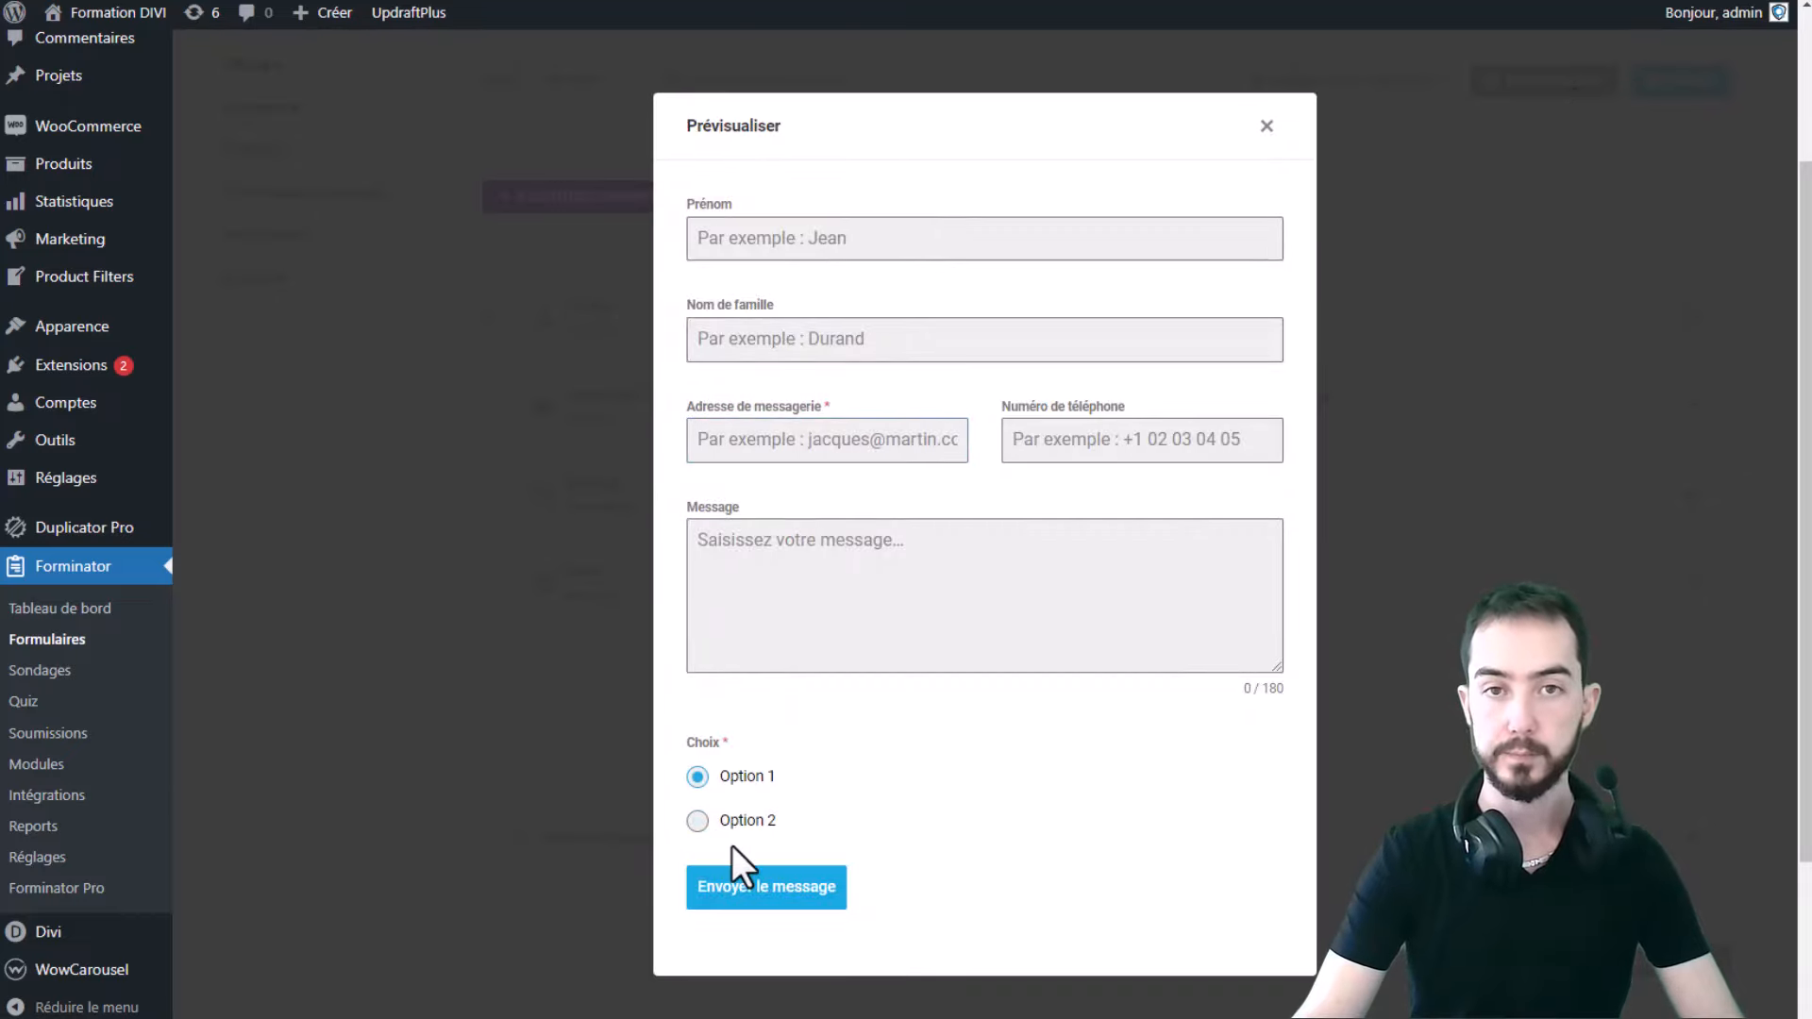
pyautogui.click(1267, 125)
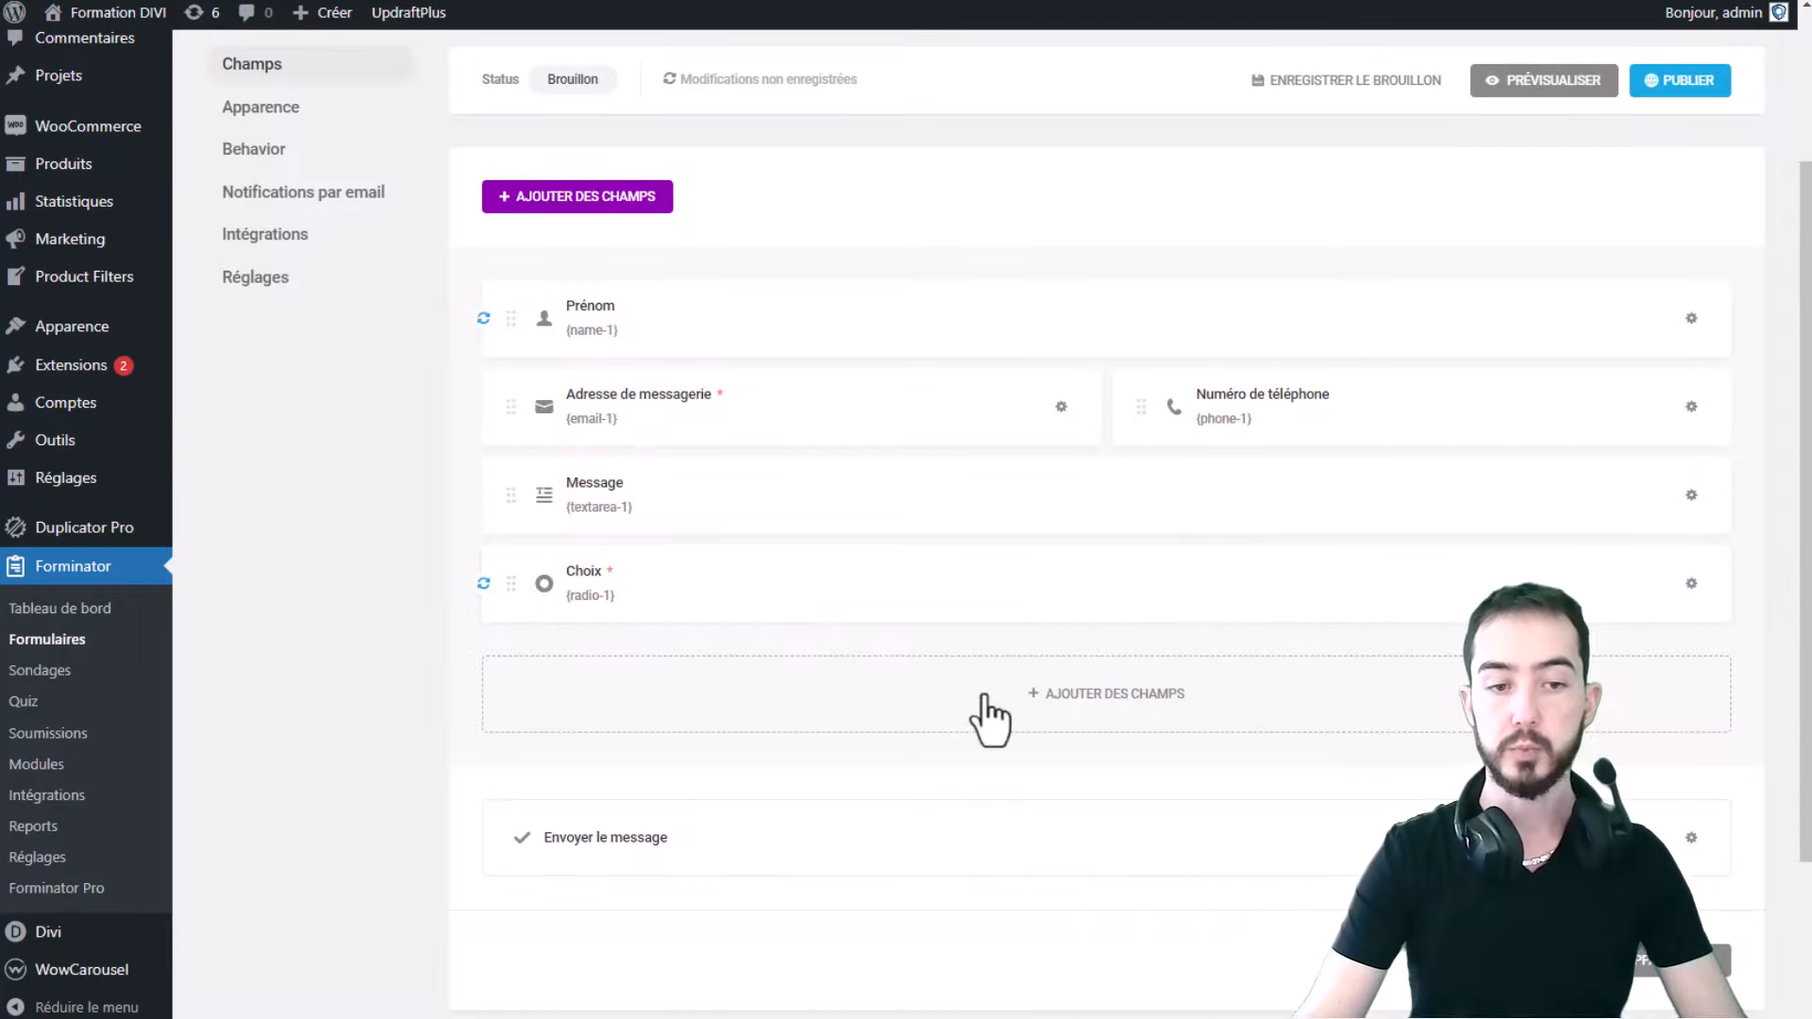
pyautogui.click(914, 710)
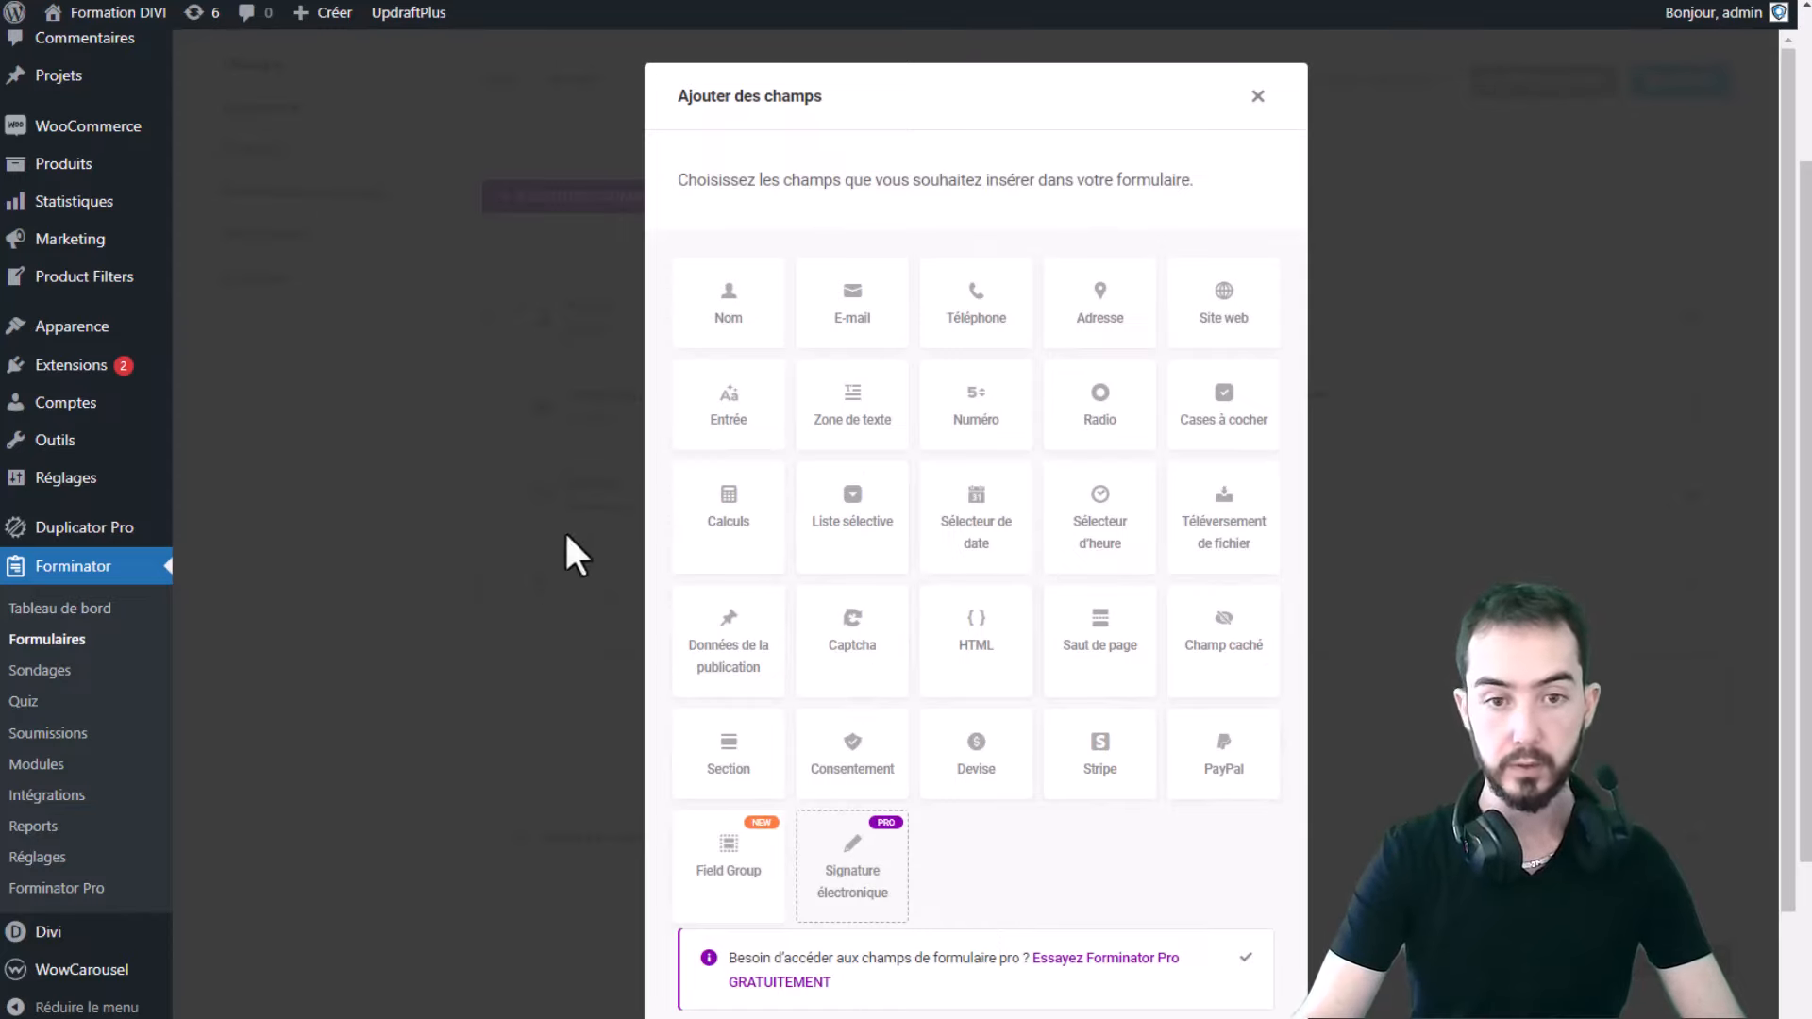
pyautogui.click(1099, 325)
# - Add the Adresse field below Choix and open its Modifier le champ settings
pyautogui.scroll(-1, 1125, 486)
pyautogui.scroll(-2, 1123, 486)
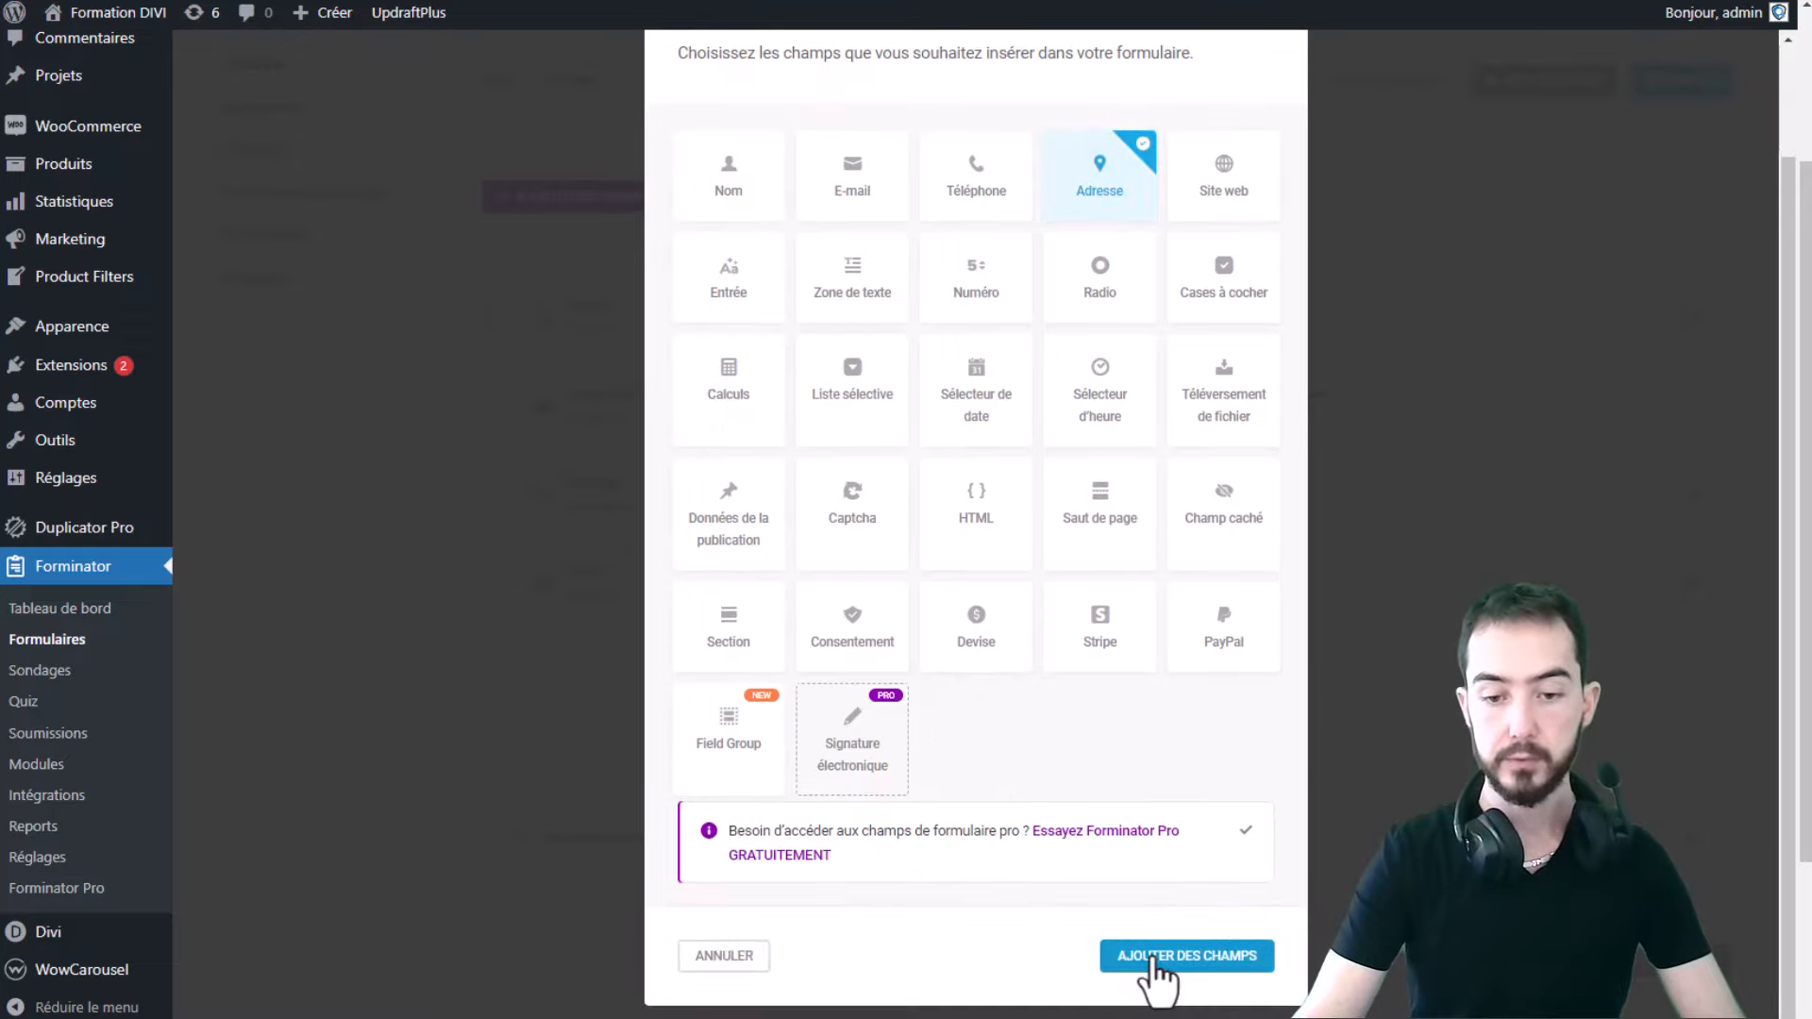
pyautogui.click(1156, 963)
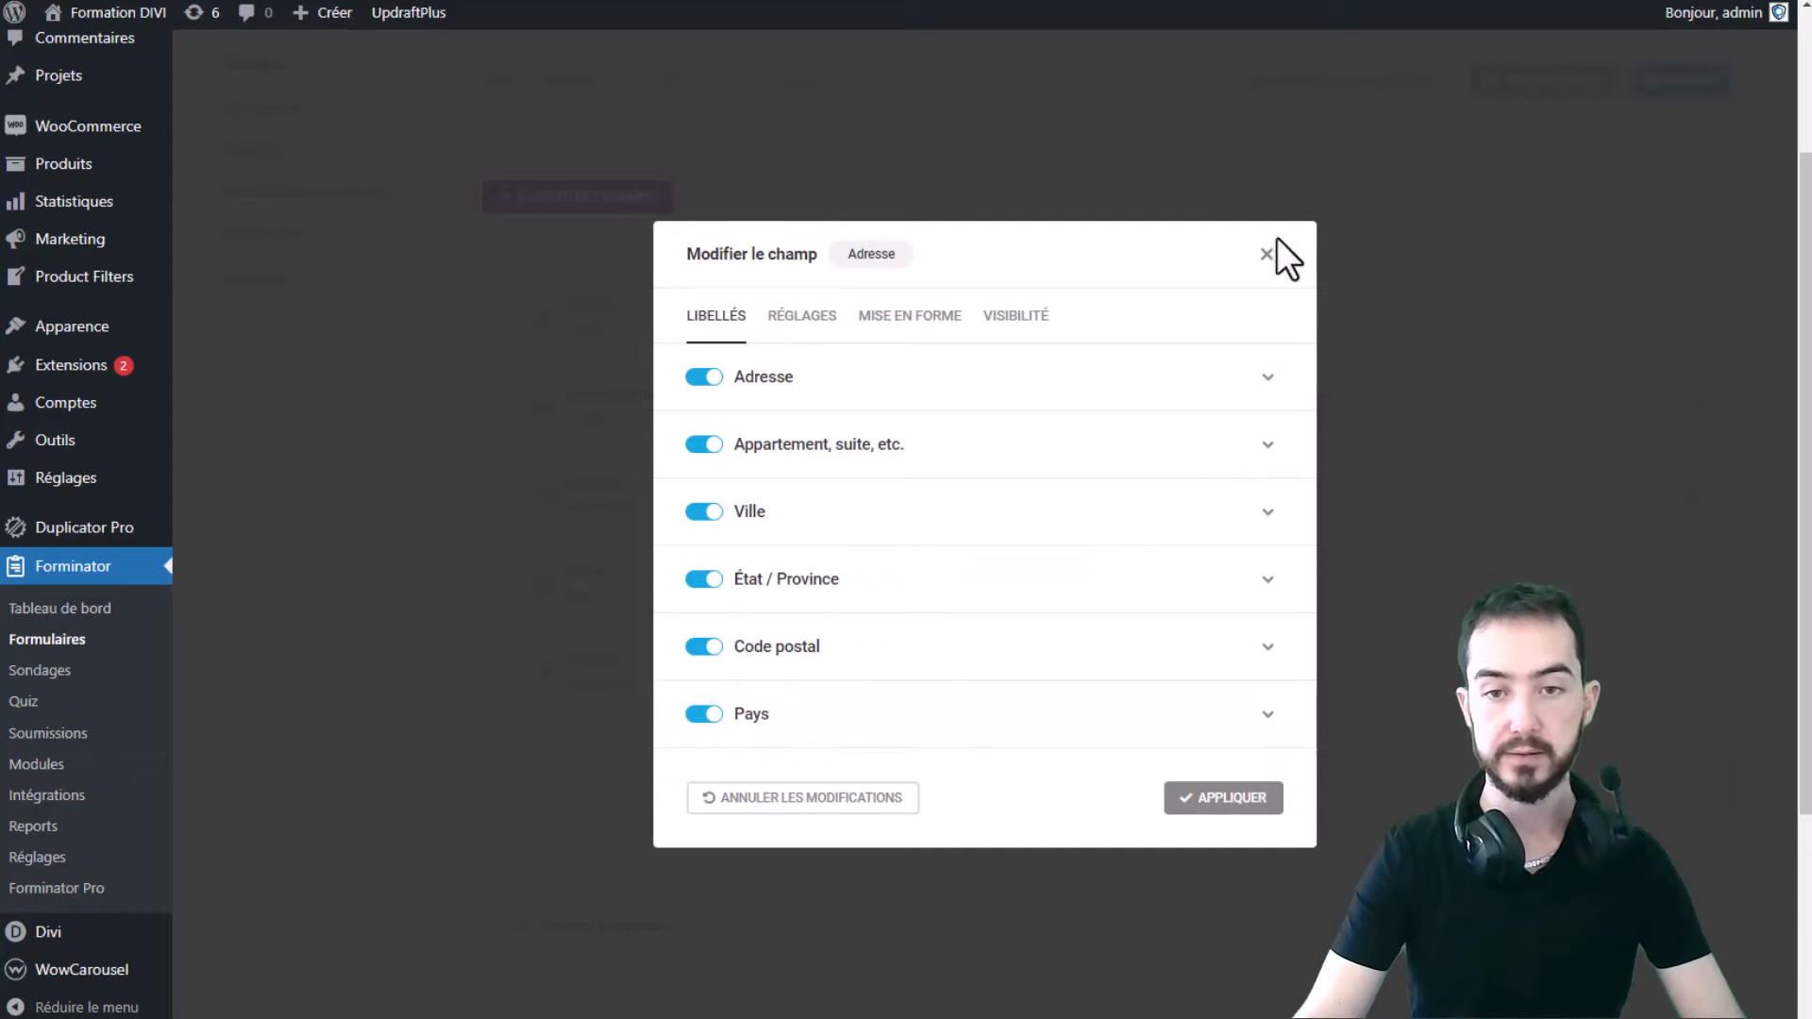
pyautogui.click(1268, 253)
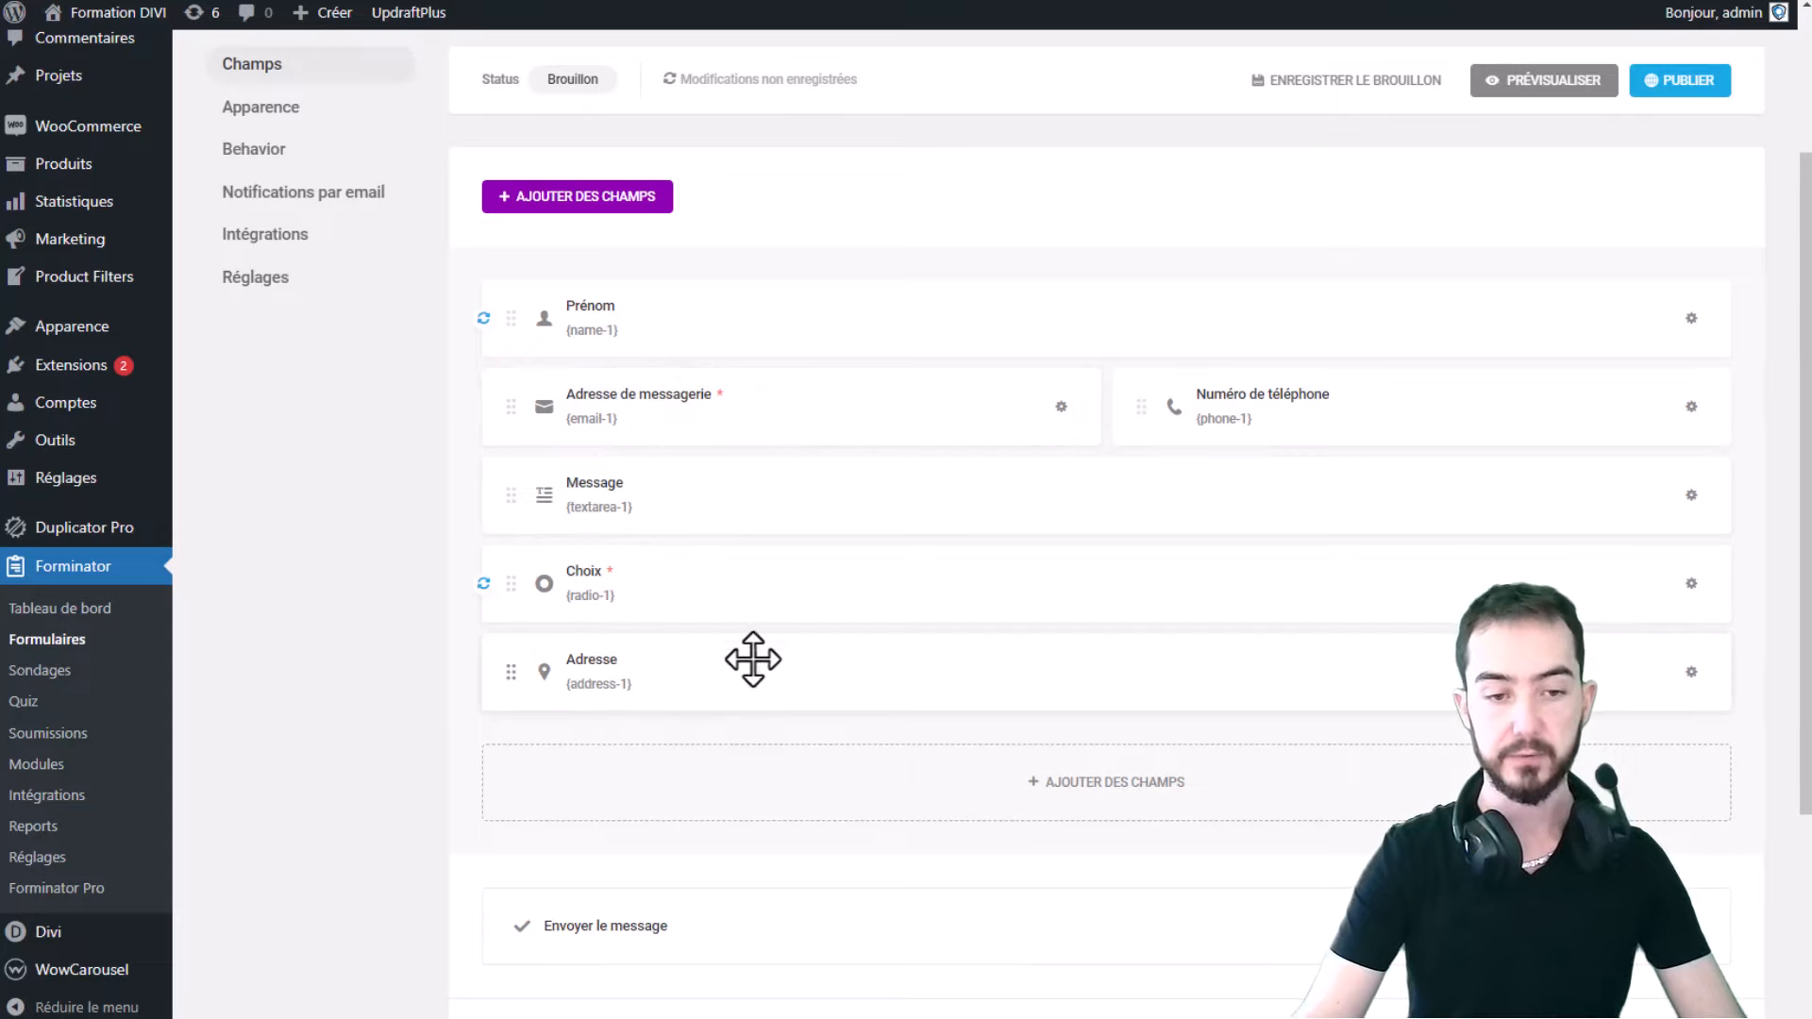
pyautogui.click(912, 678)
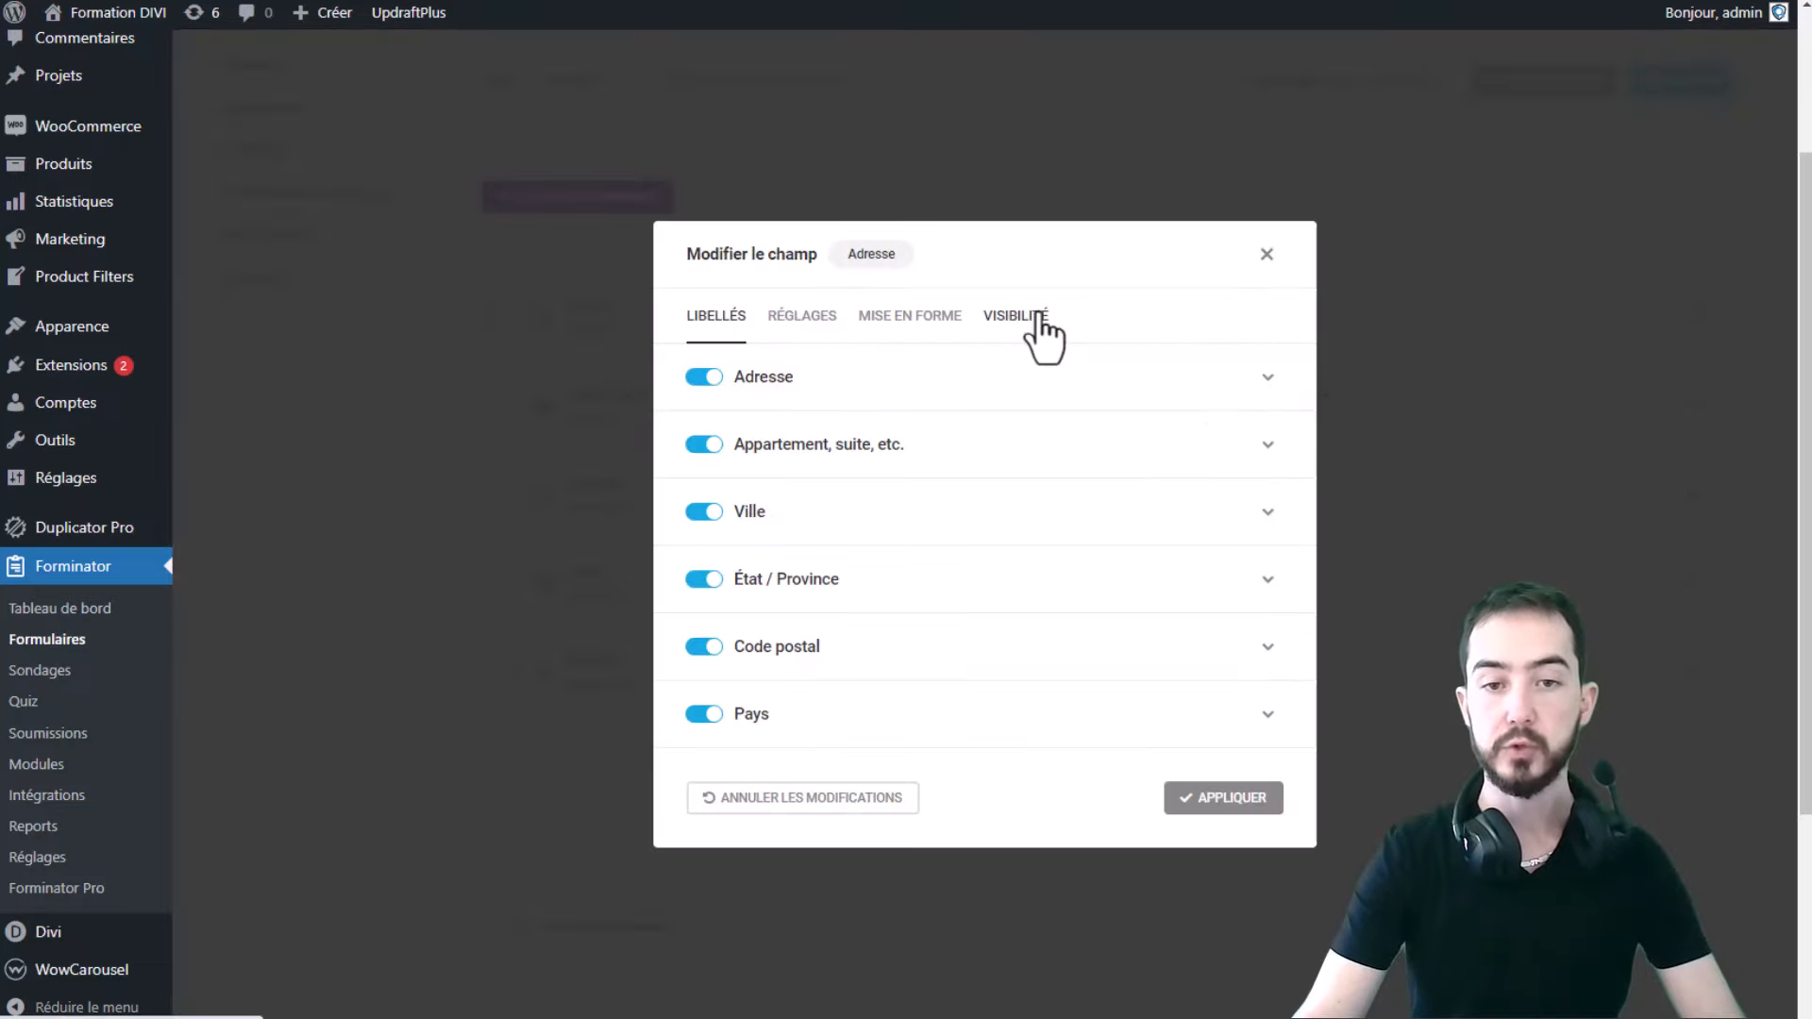
# - Add a Visibilité rule showing Adresse only when Choix is Option 1, and apply it
pyautogui.click(1039, 318)
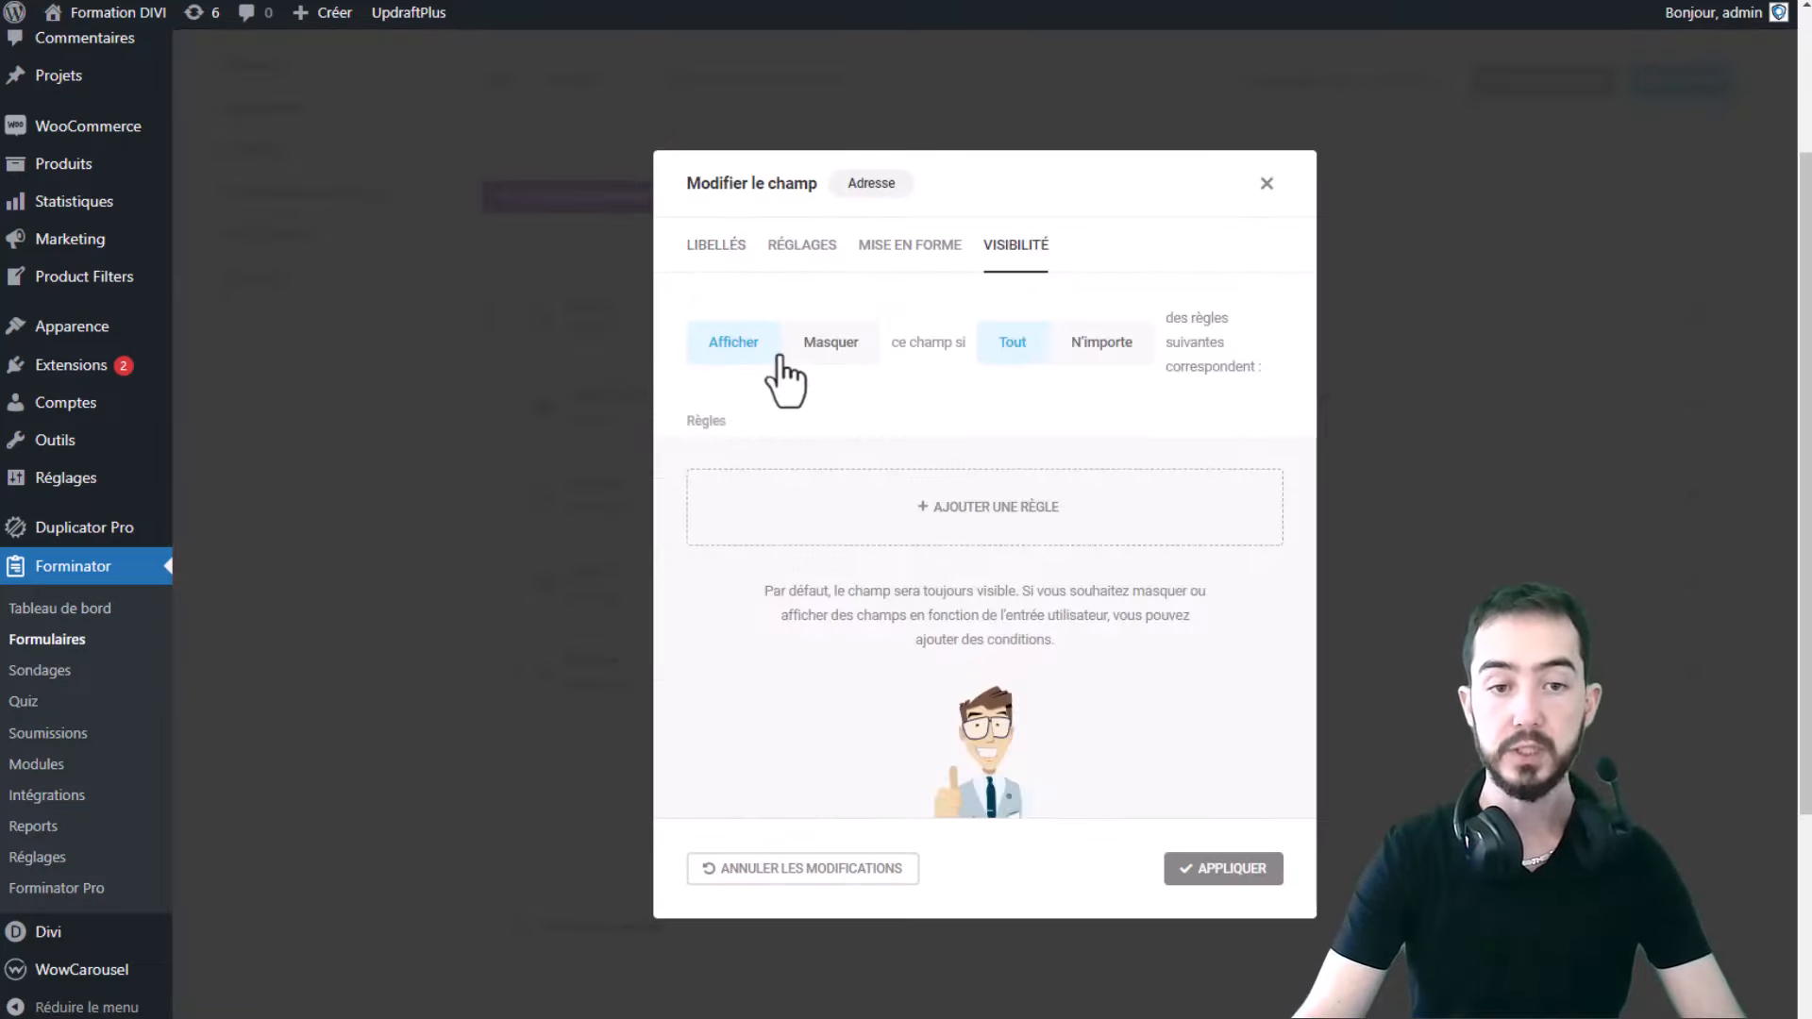
pyautogui.click(954, 502)
pyautogui.click(1093, 580)
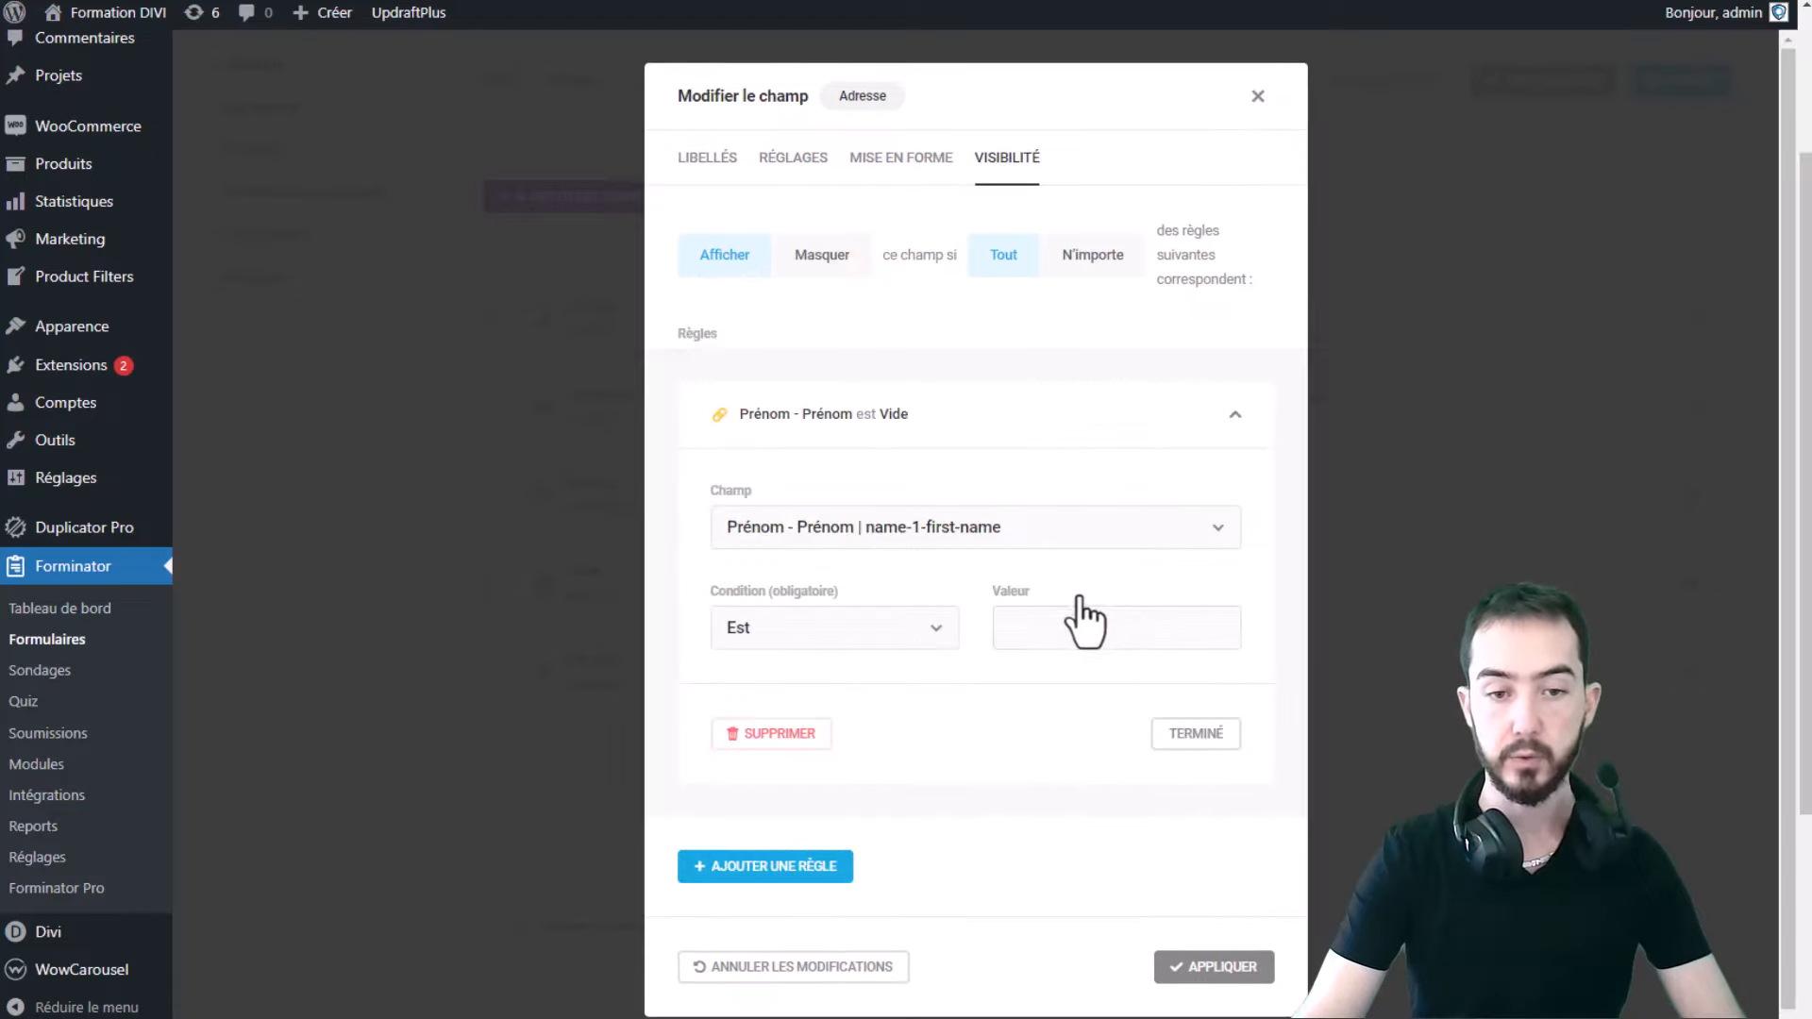
pyautogui.click(958, 411)
pyautogui.click(939, 581)
pyautogui.click(930, 528)
pyautogui.click(884, 637)
pyautogui.click(1097, 636)
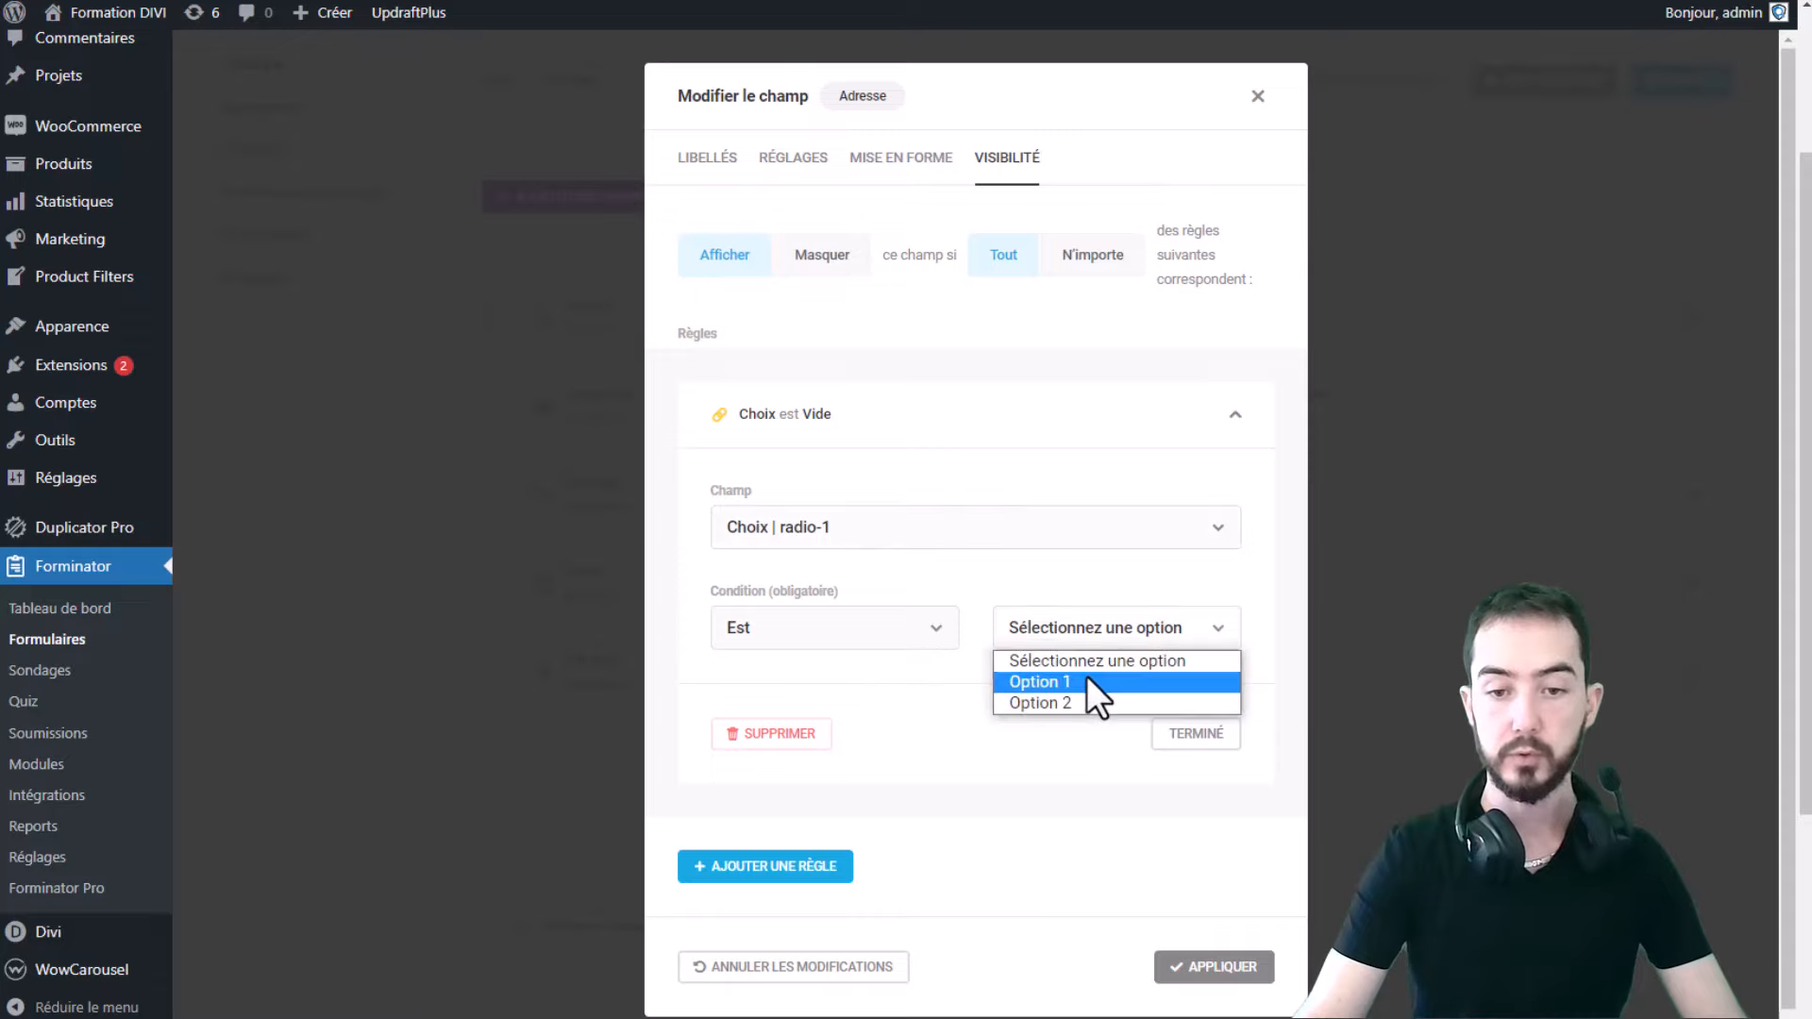
pyautogui.click(1085, 678)
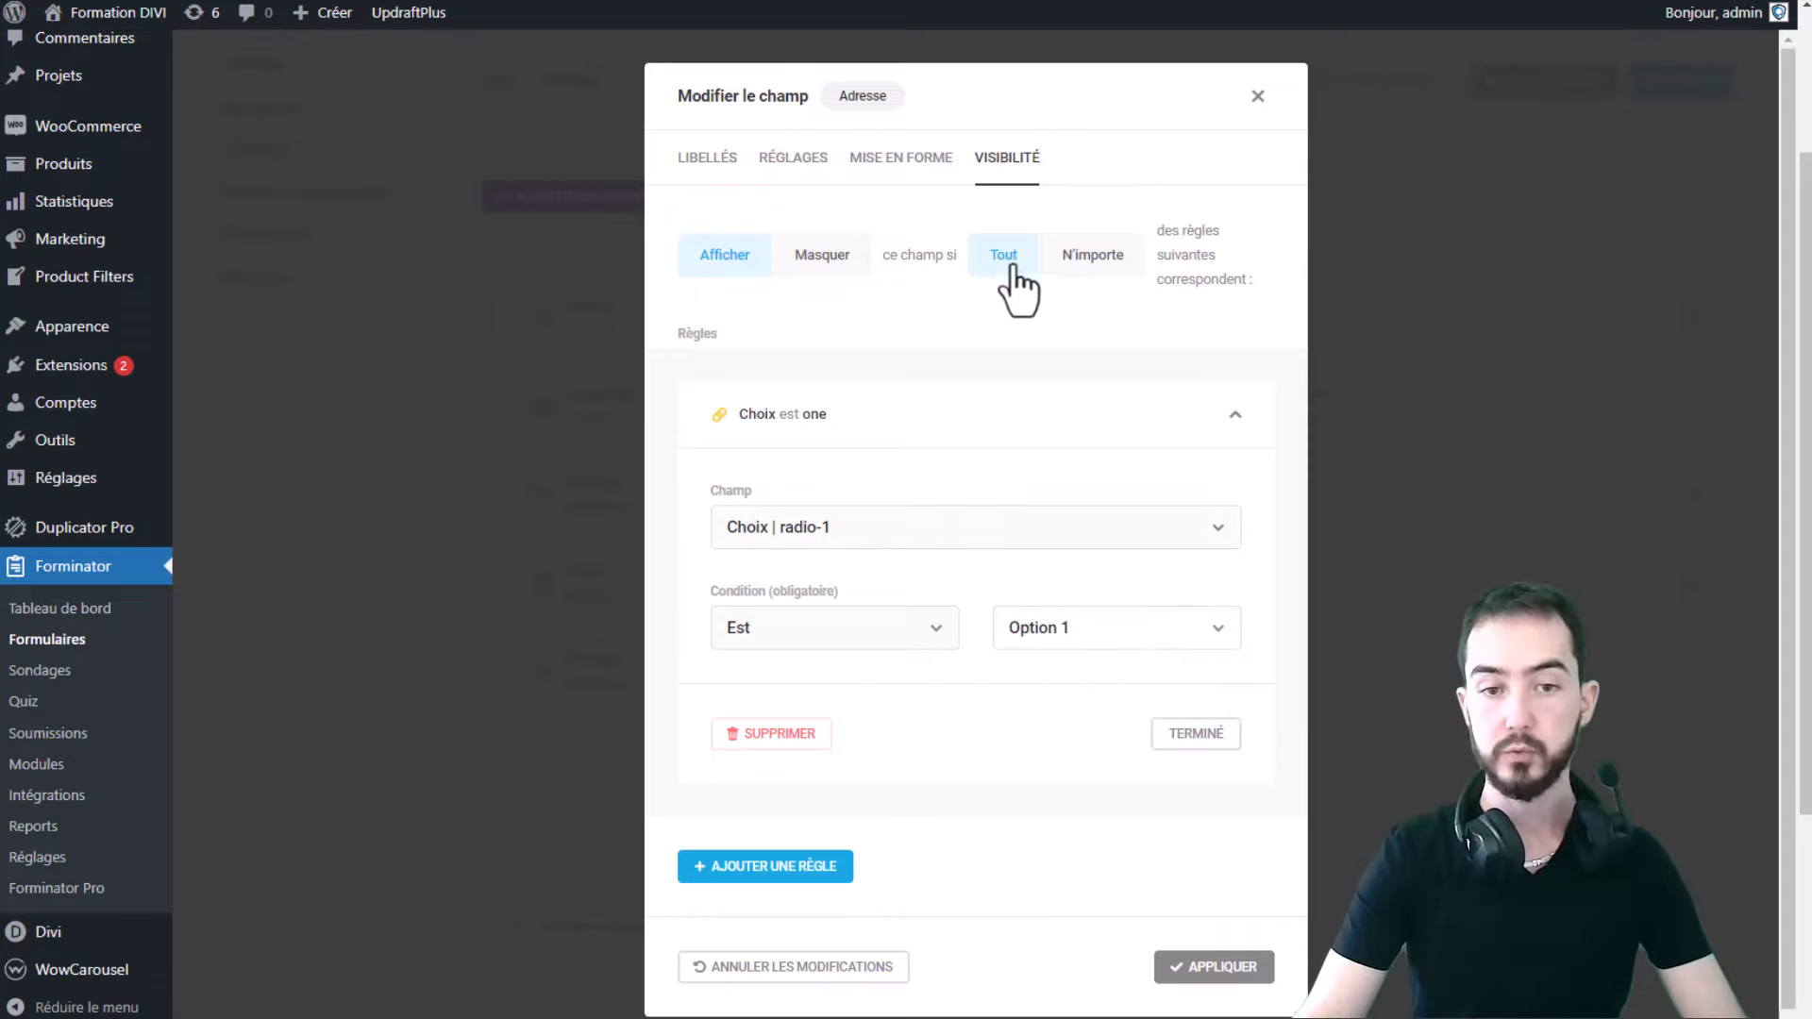
pyautogui.click(1213, 966)
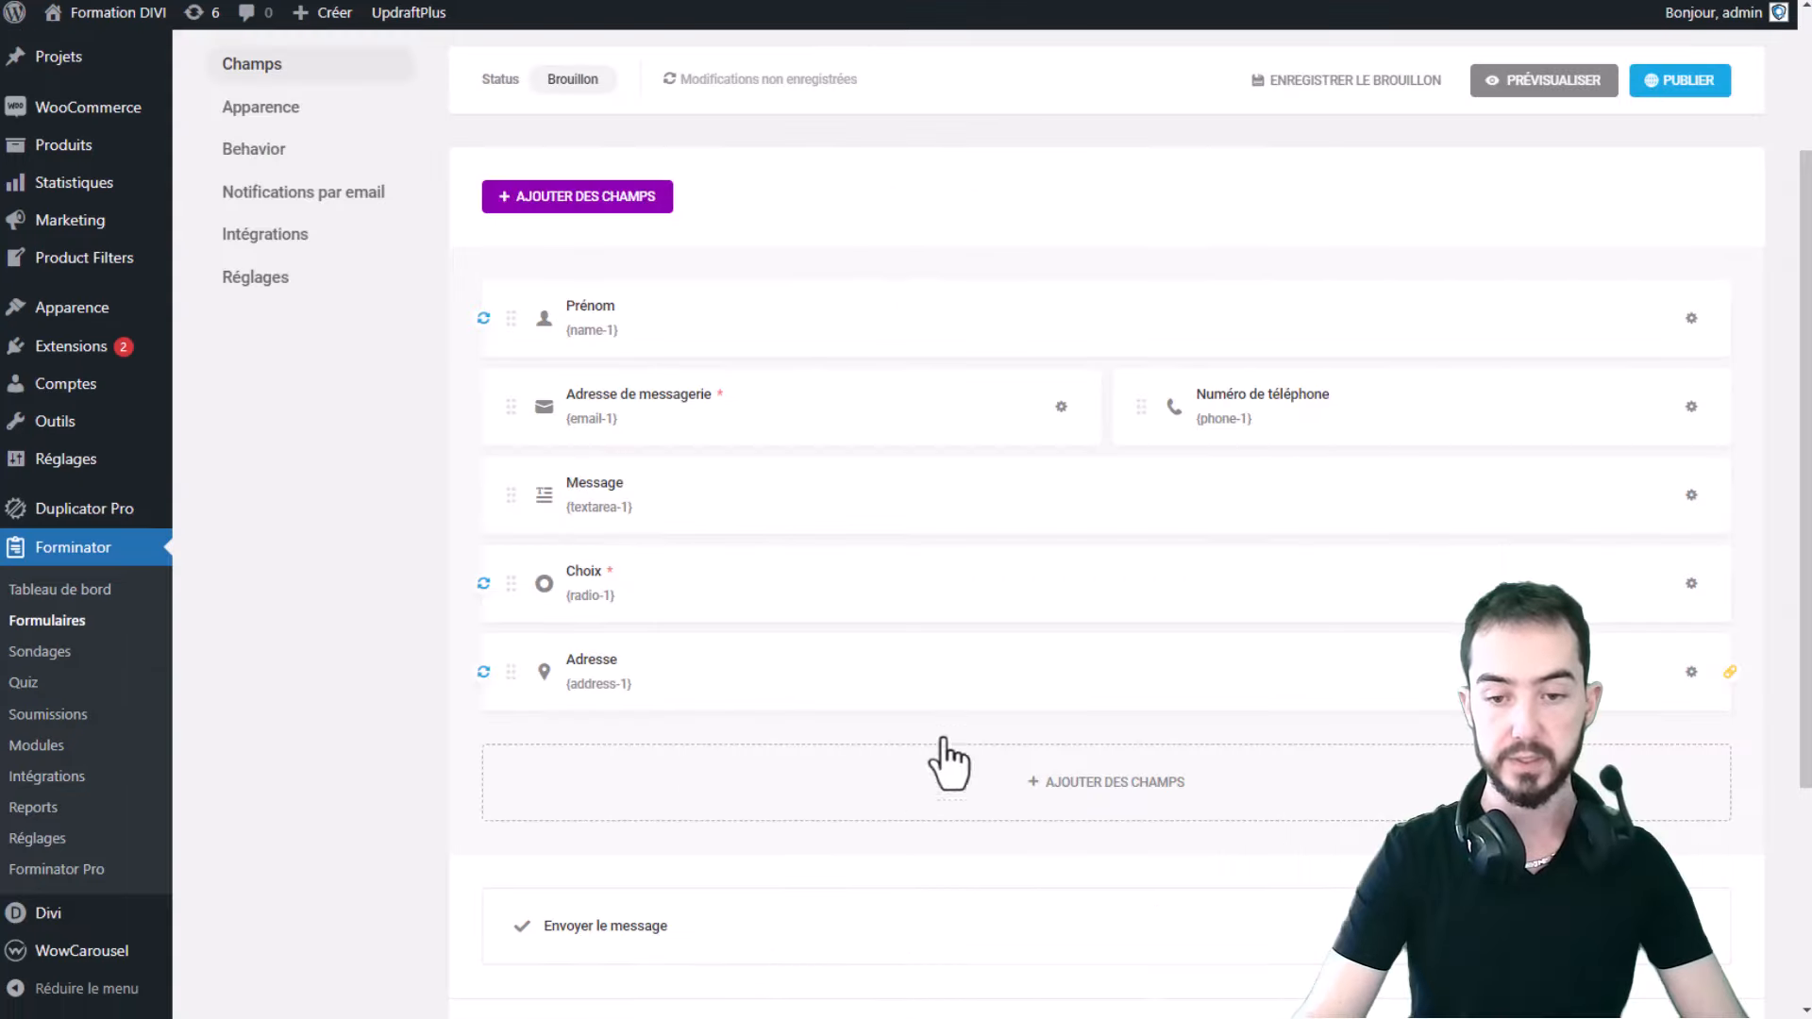
# - Recheck the Adresse visibility rule, then preview the form
pyautogui.click(923, 678)
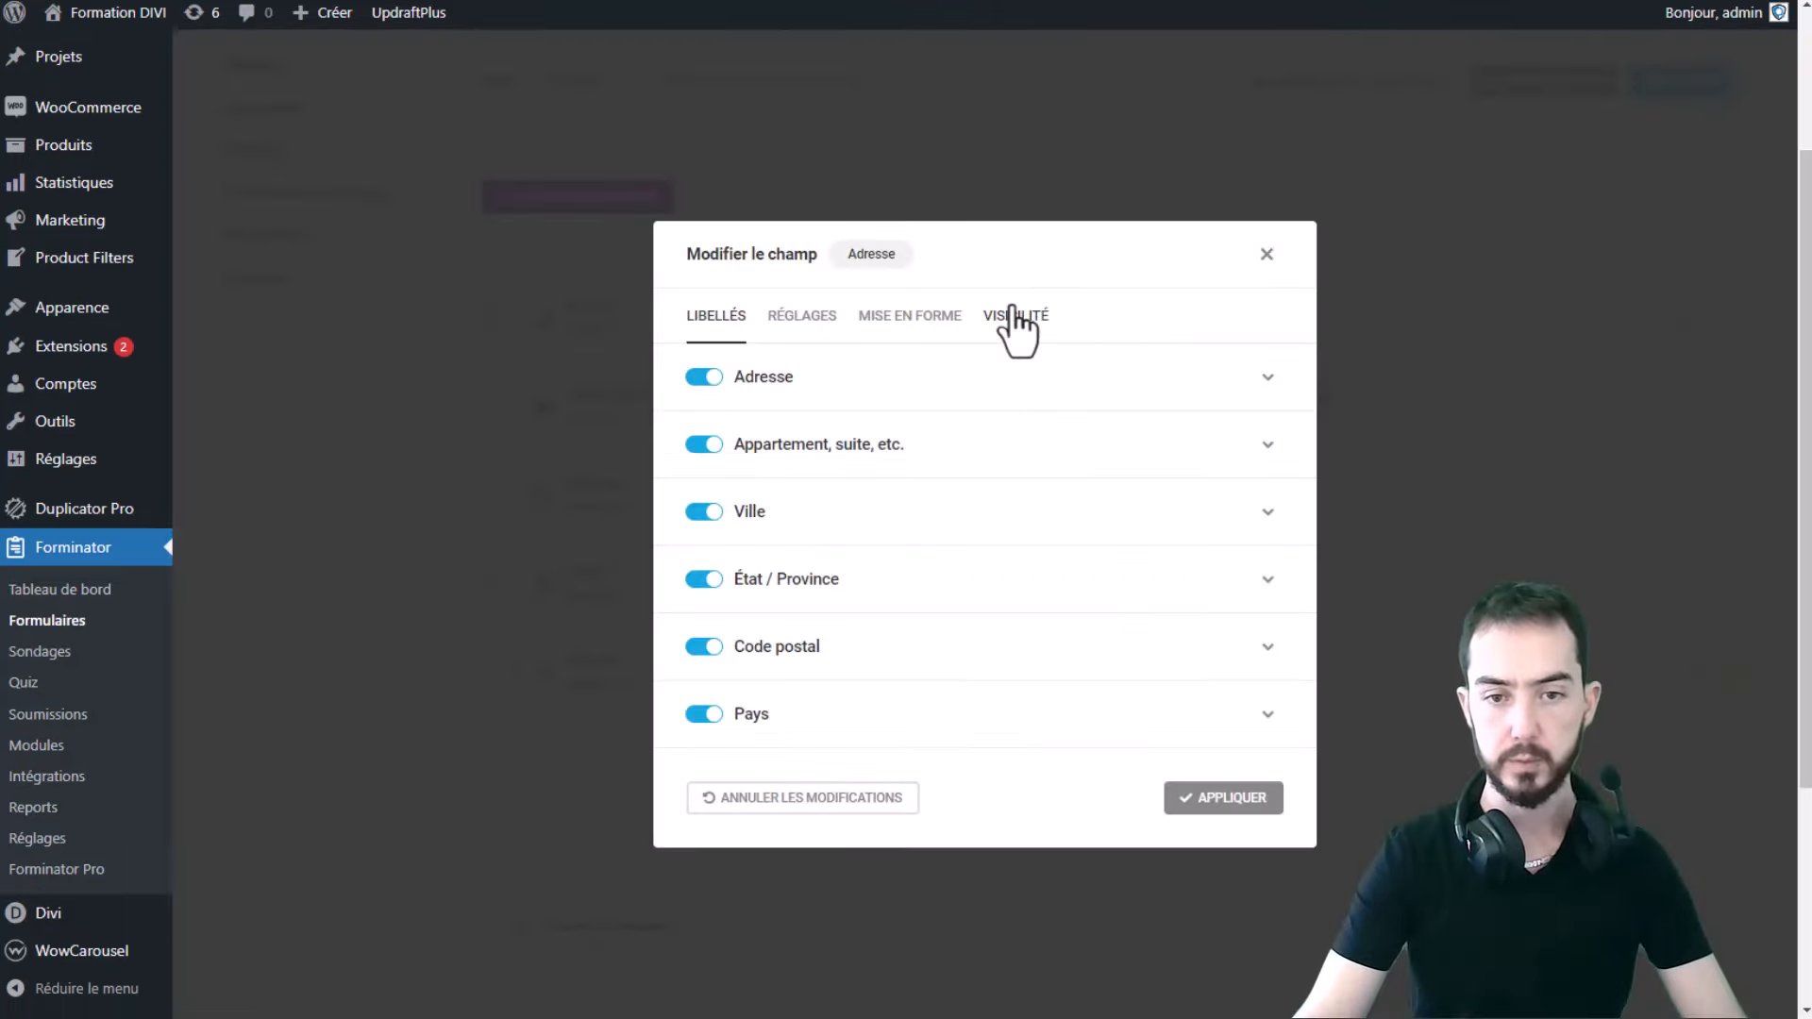
pyautogui.click(1014, 321)
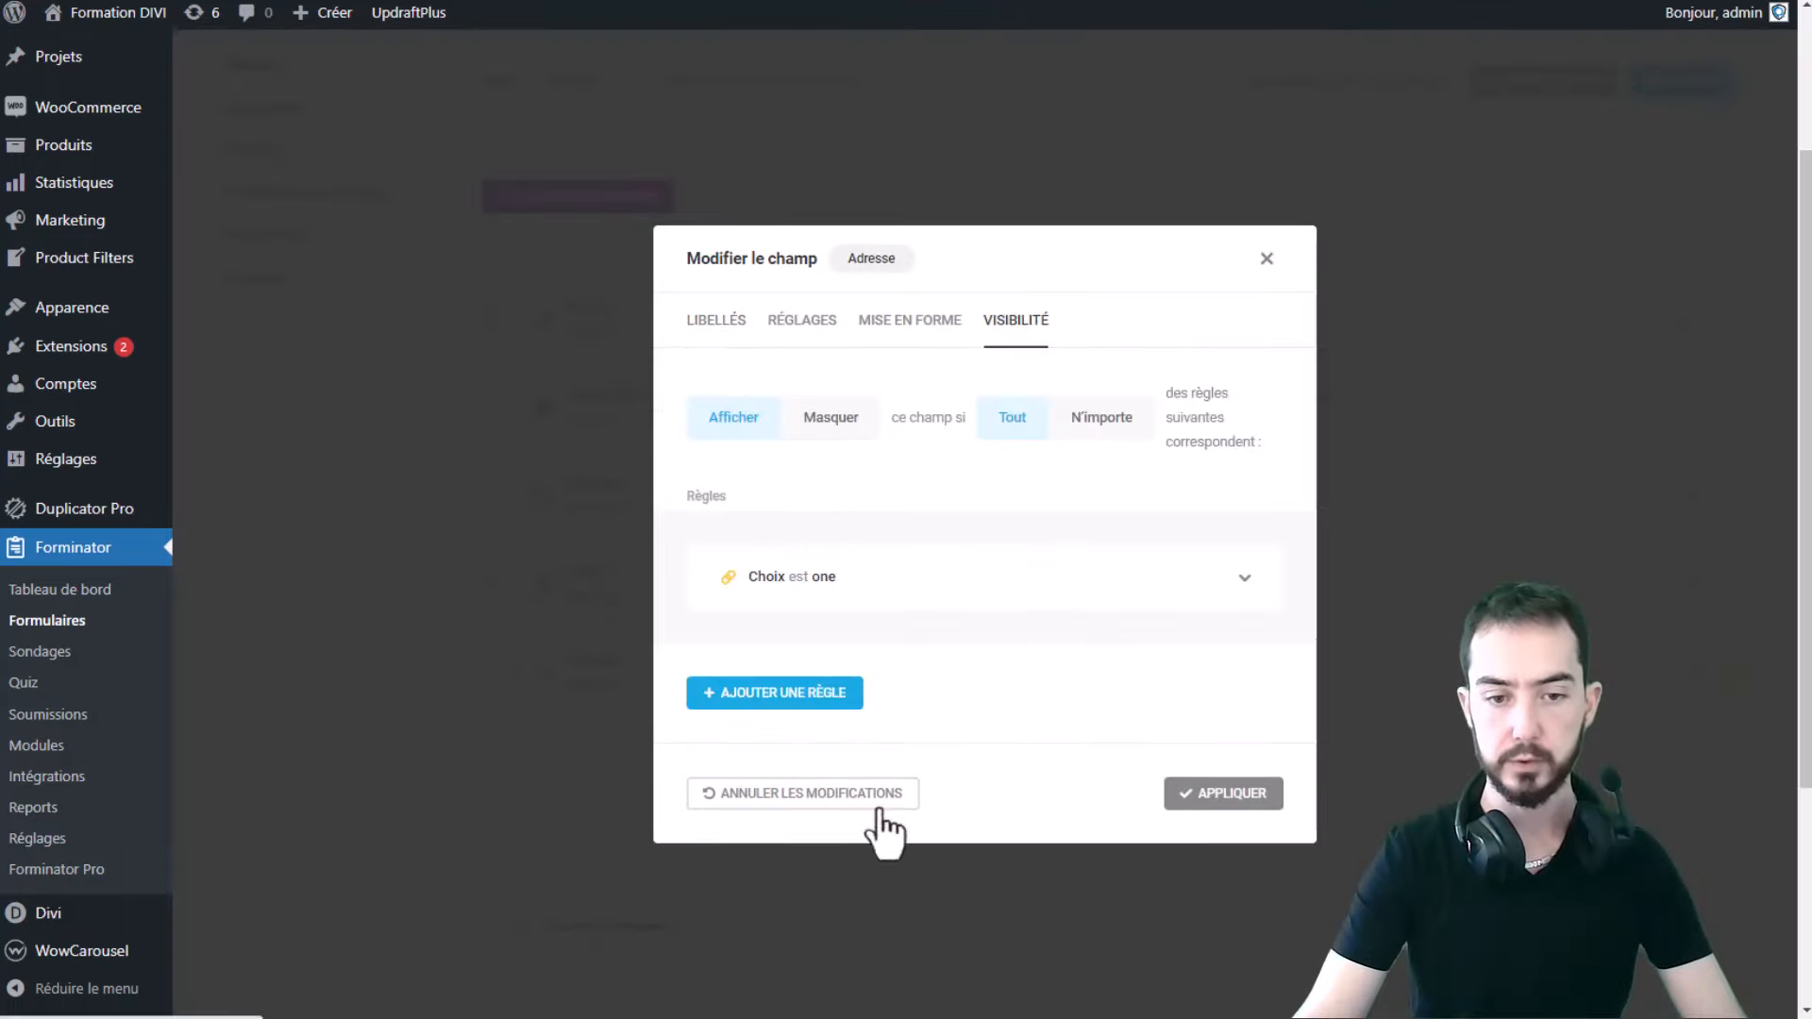
pyautogui.click(1267, 258)
pyautogui.click(1521, 80)
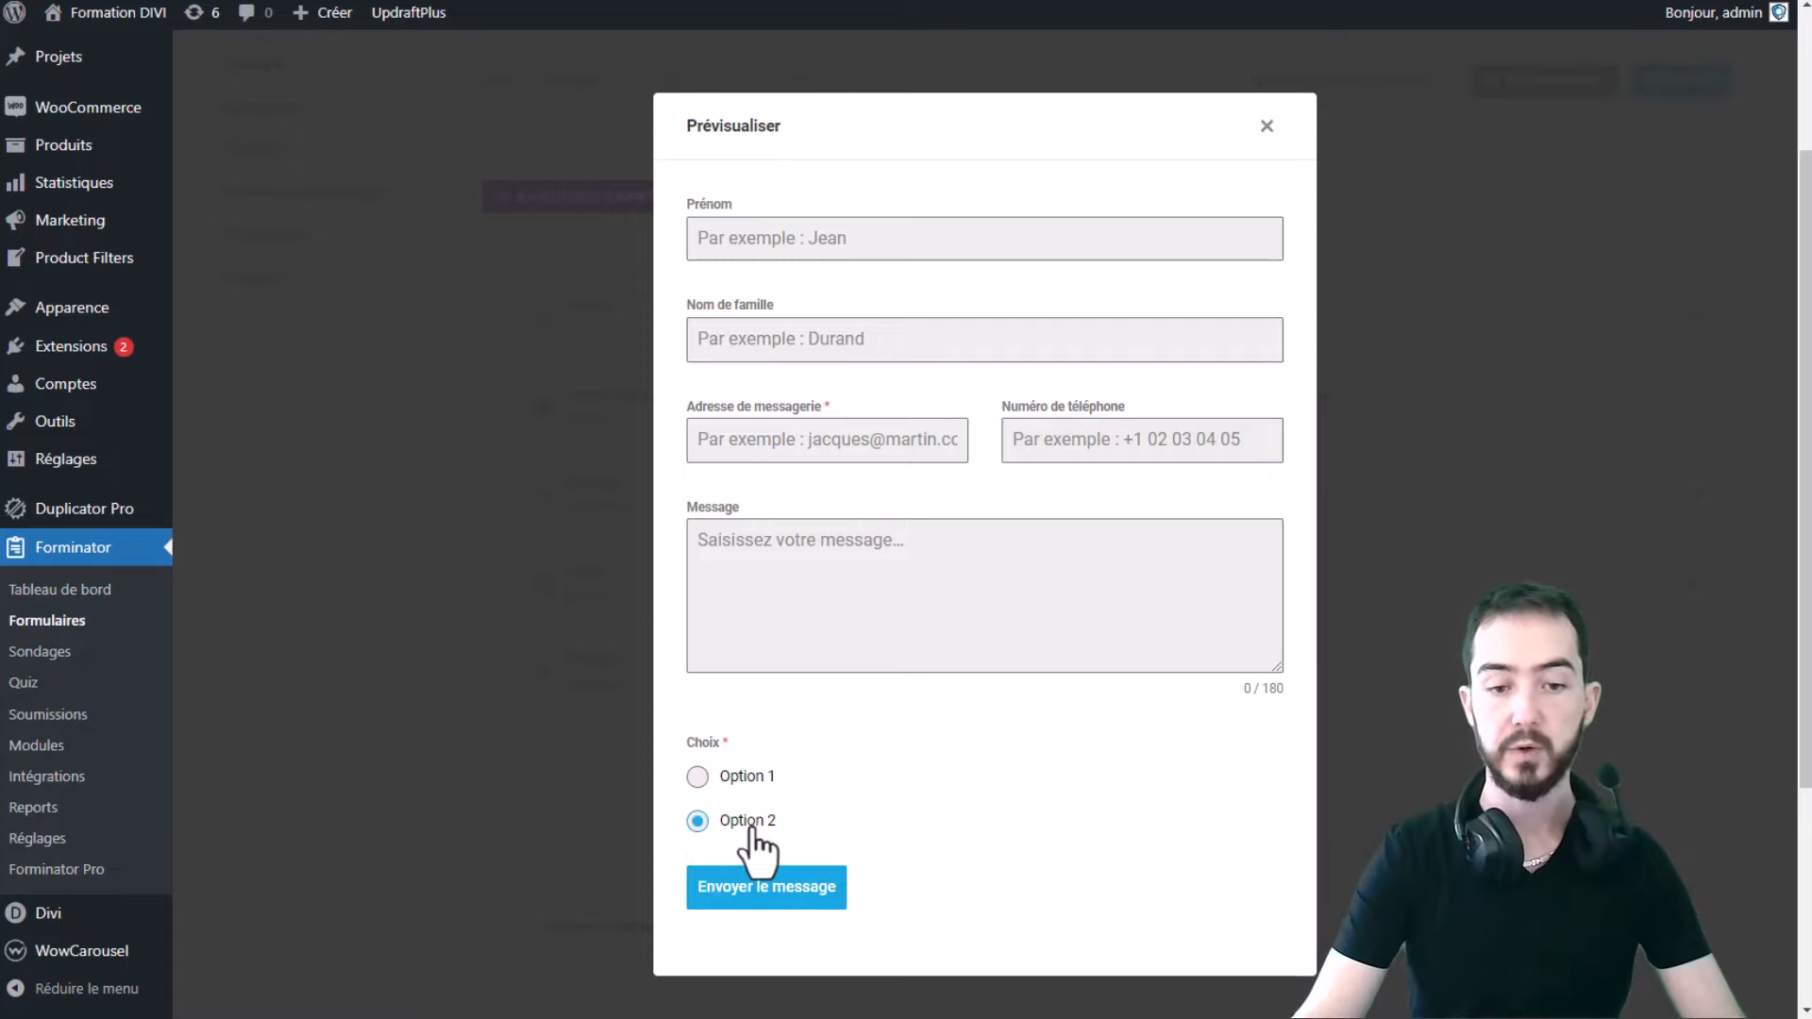
# - Choose Option 1 to show the address fields, then Option 2 to hide them, and close the preview
pyautogui.click(754, 782)
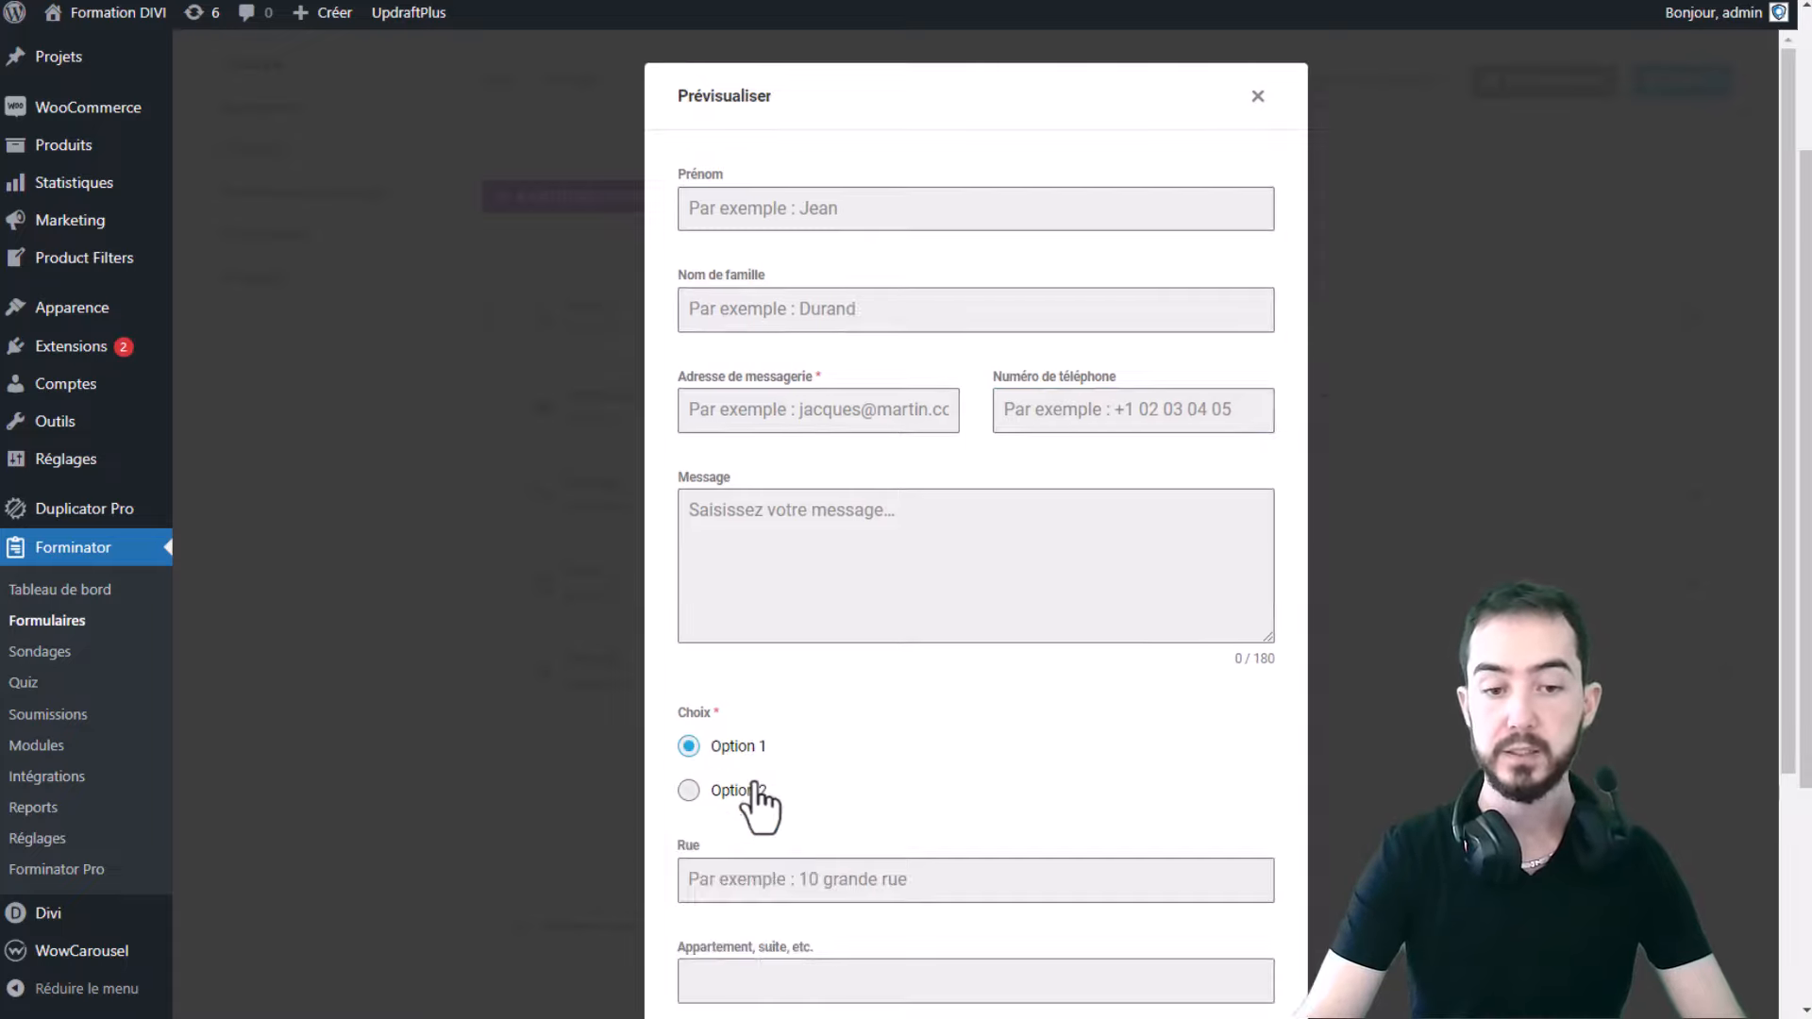
pyautogui.scroll(-2, 944, 727)
pyautogui.scroll(-2, 968, 715)
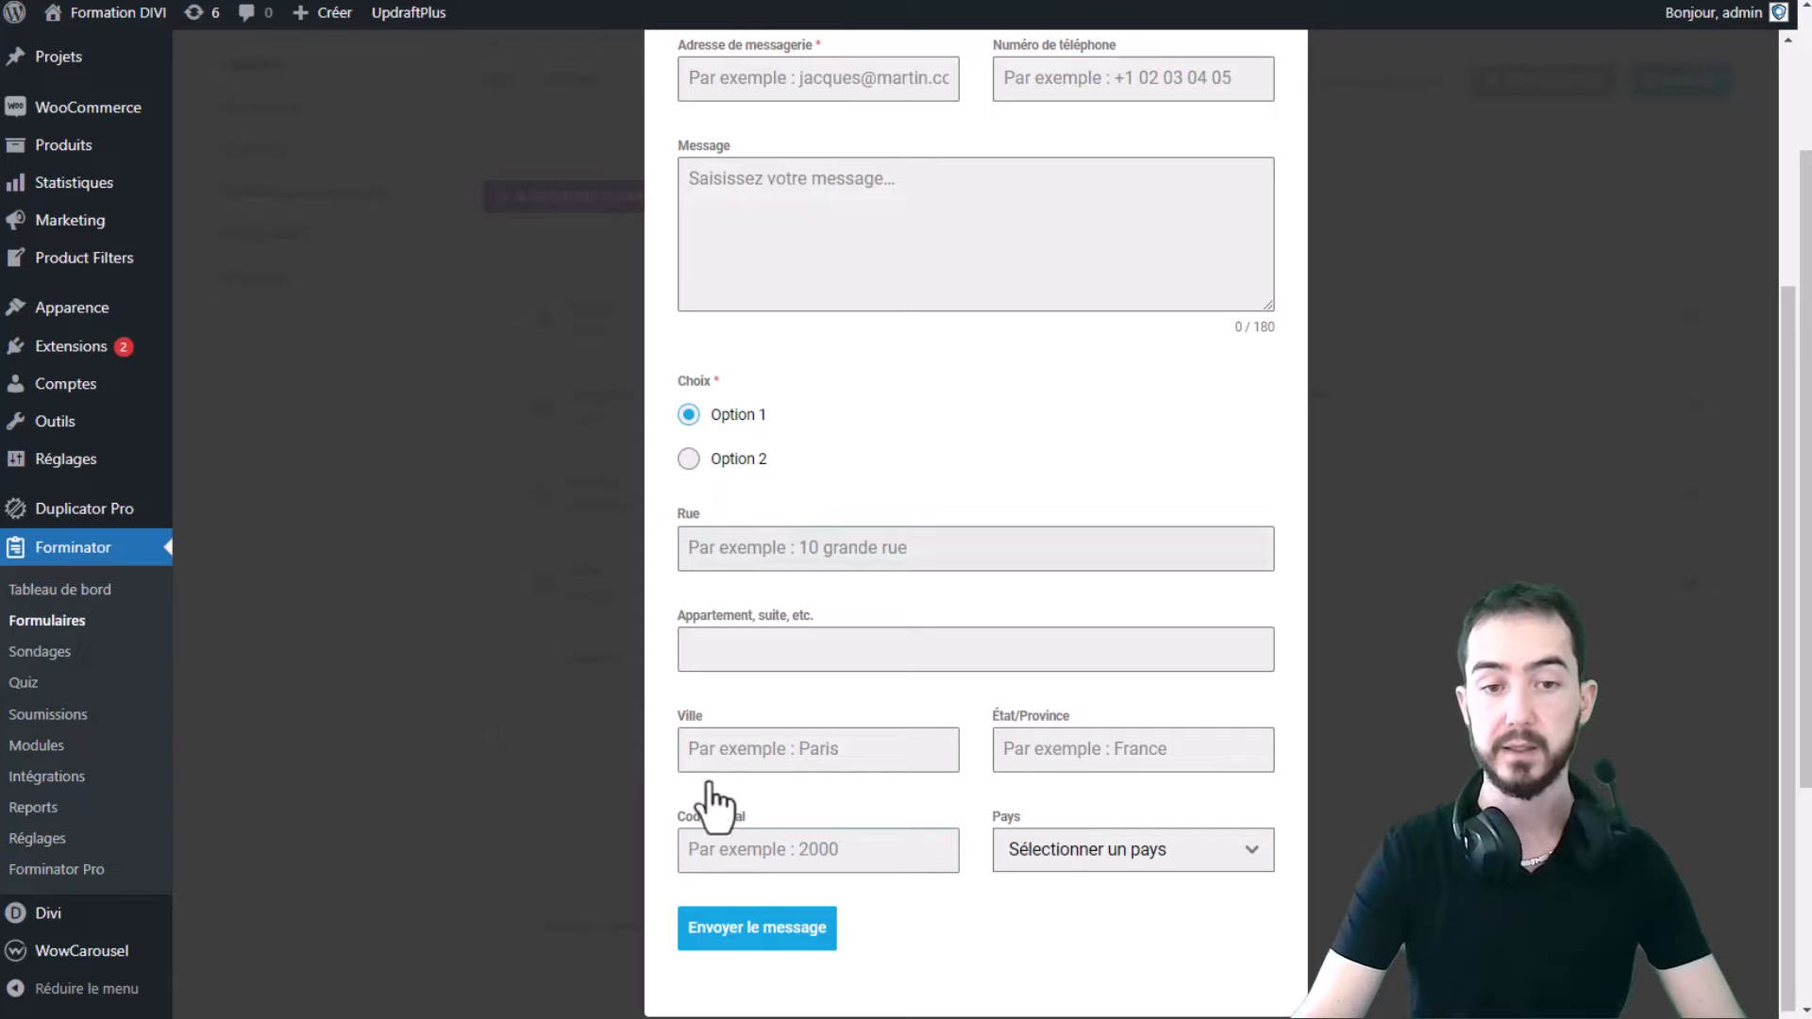
pyautogui.click(716, 467)
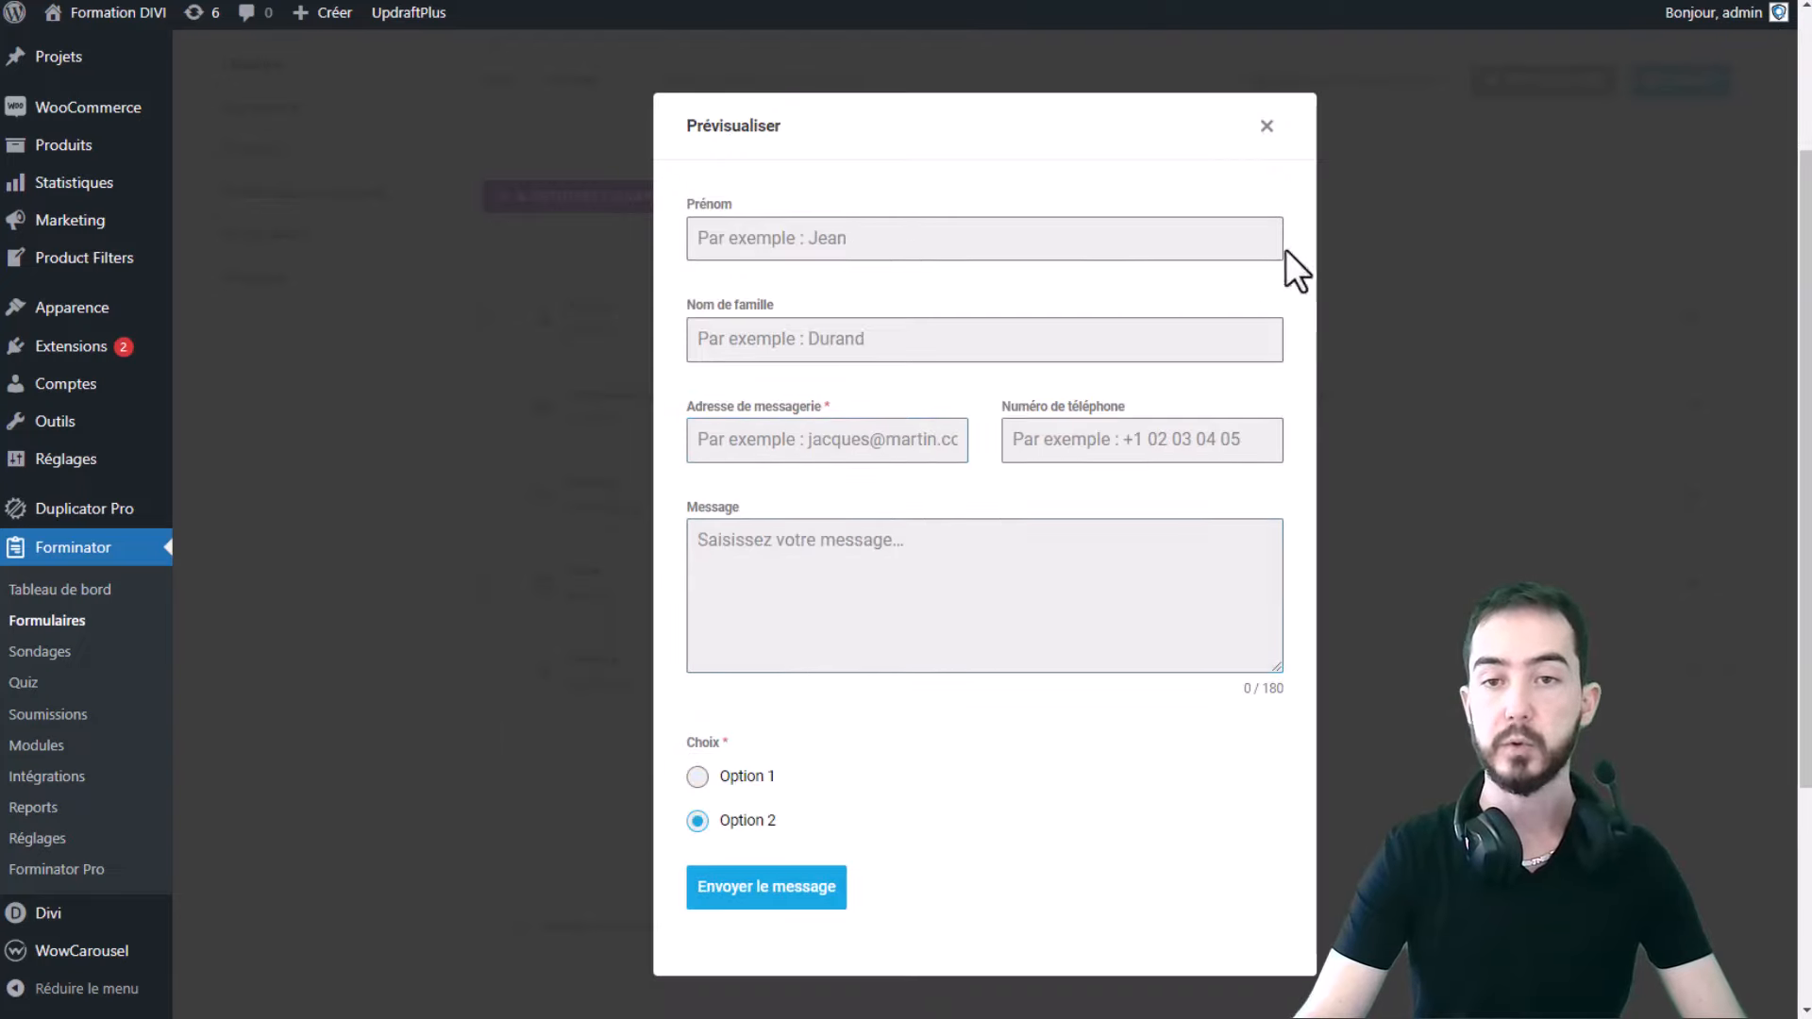
pyautogui.click(1266, 127)
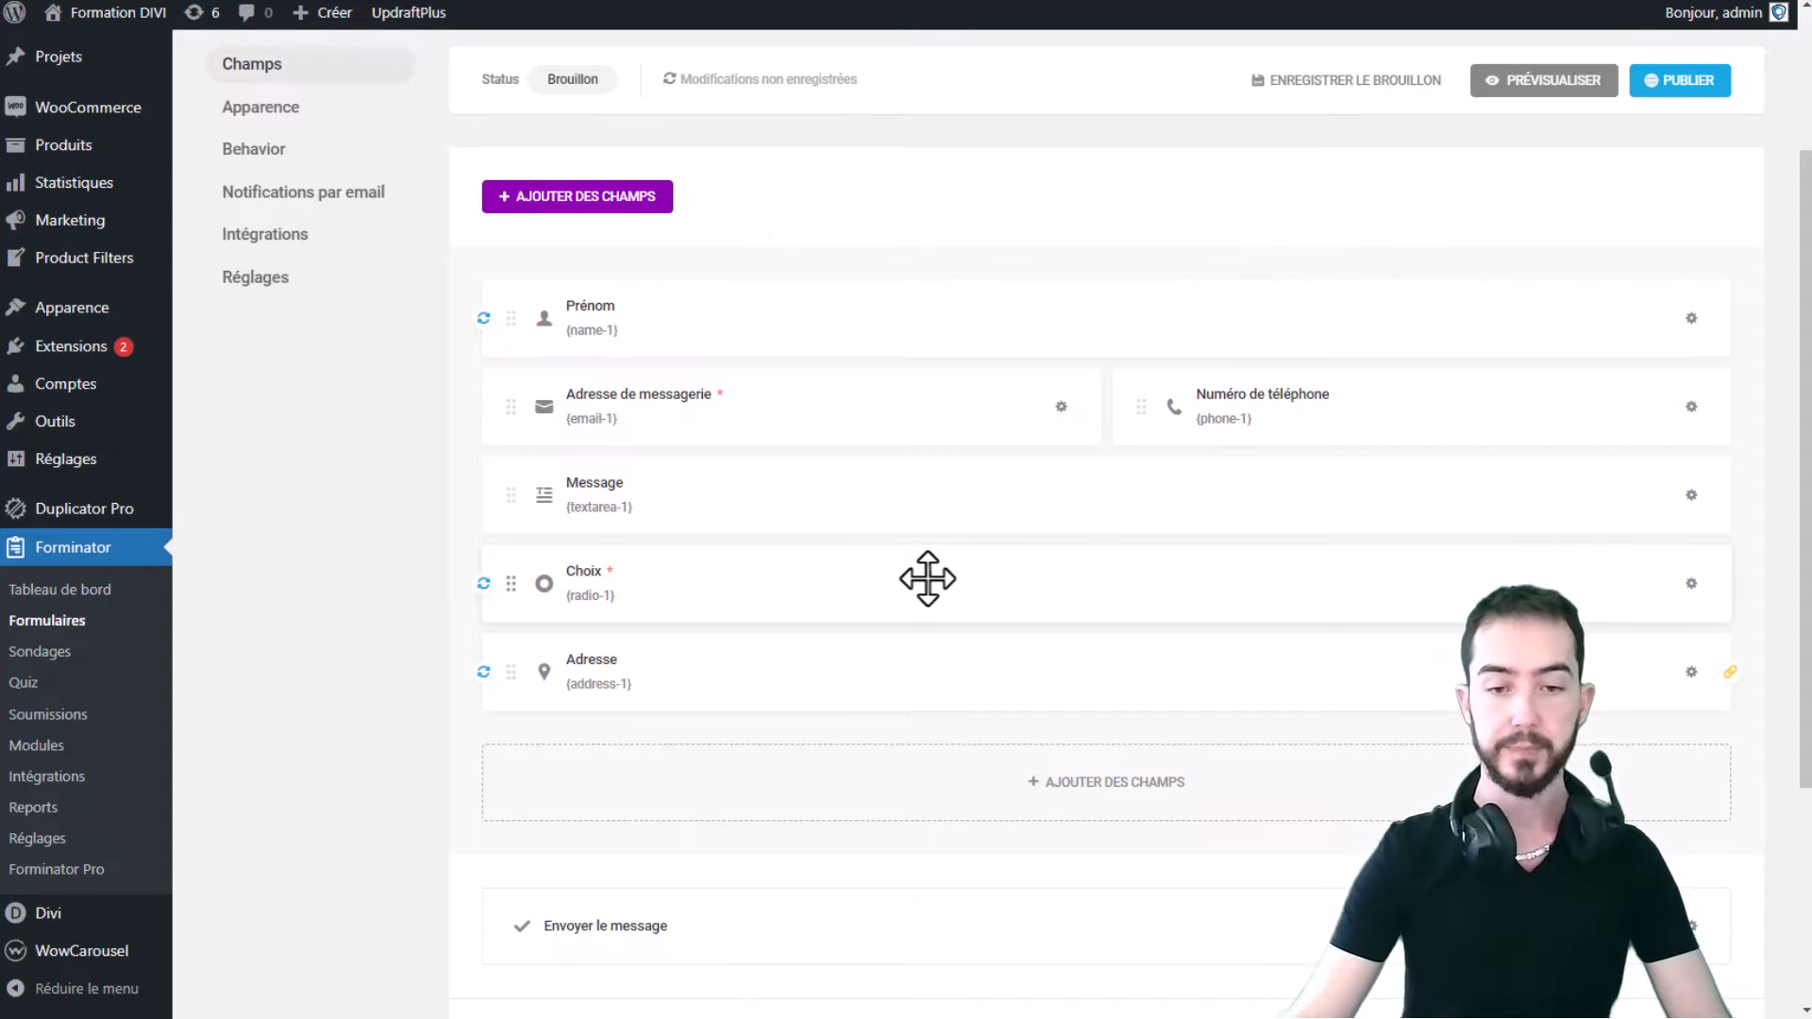
# - Delete the Choix and Adresse fields, then preview the form with only name, email, phone and Message
pyautogui.click(1692, 583)
pyautogui.click(1610, 720)
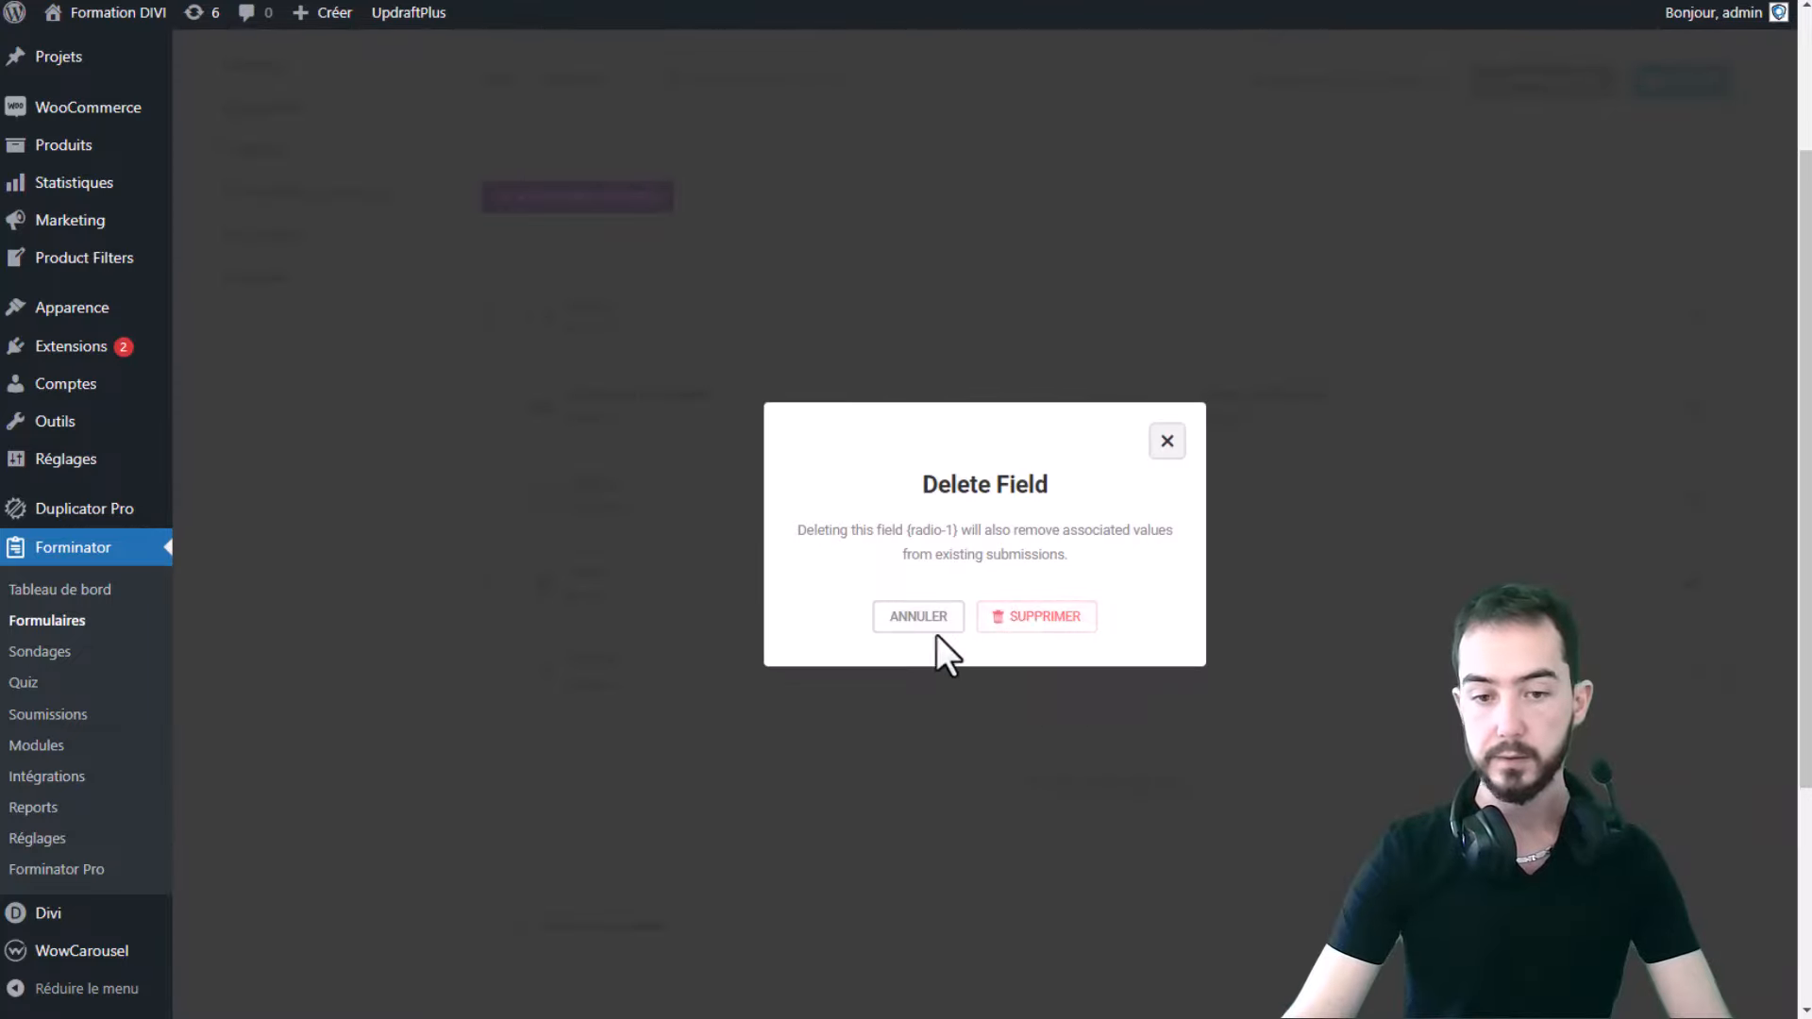
pyautogui.click(1024, 615)
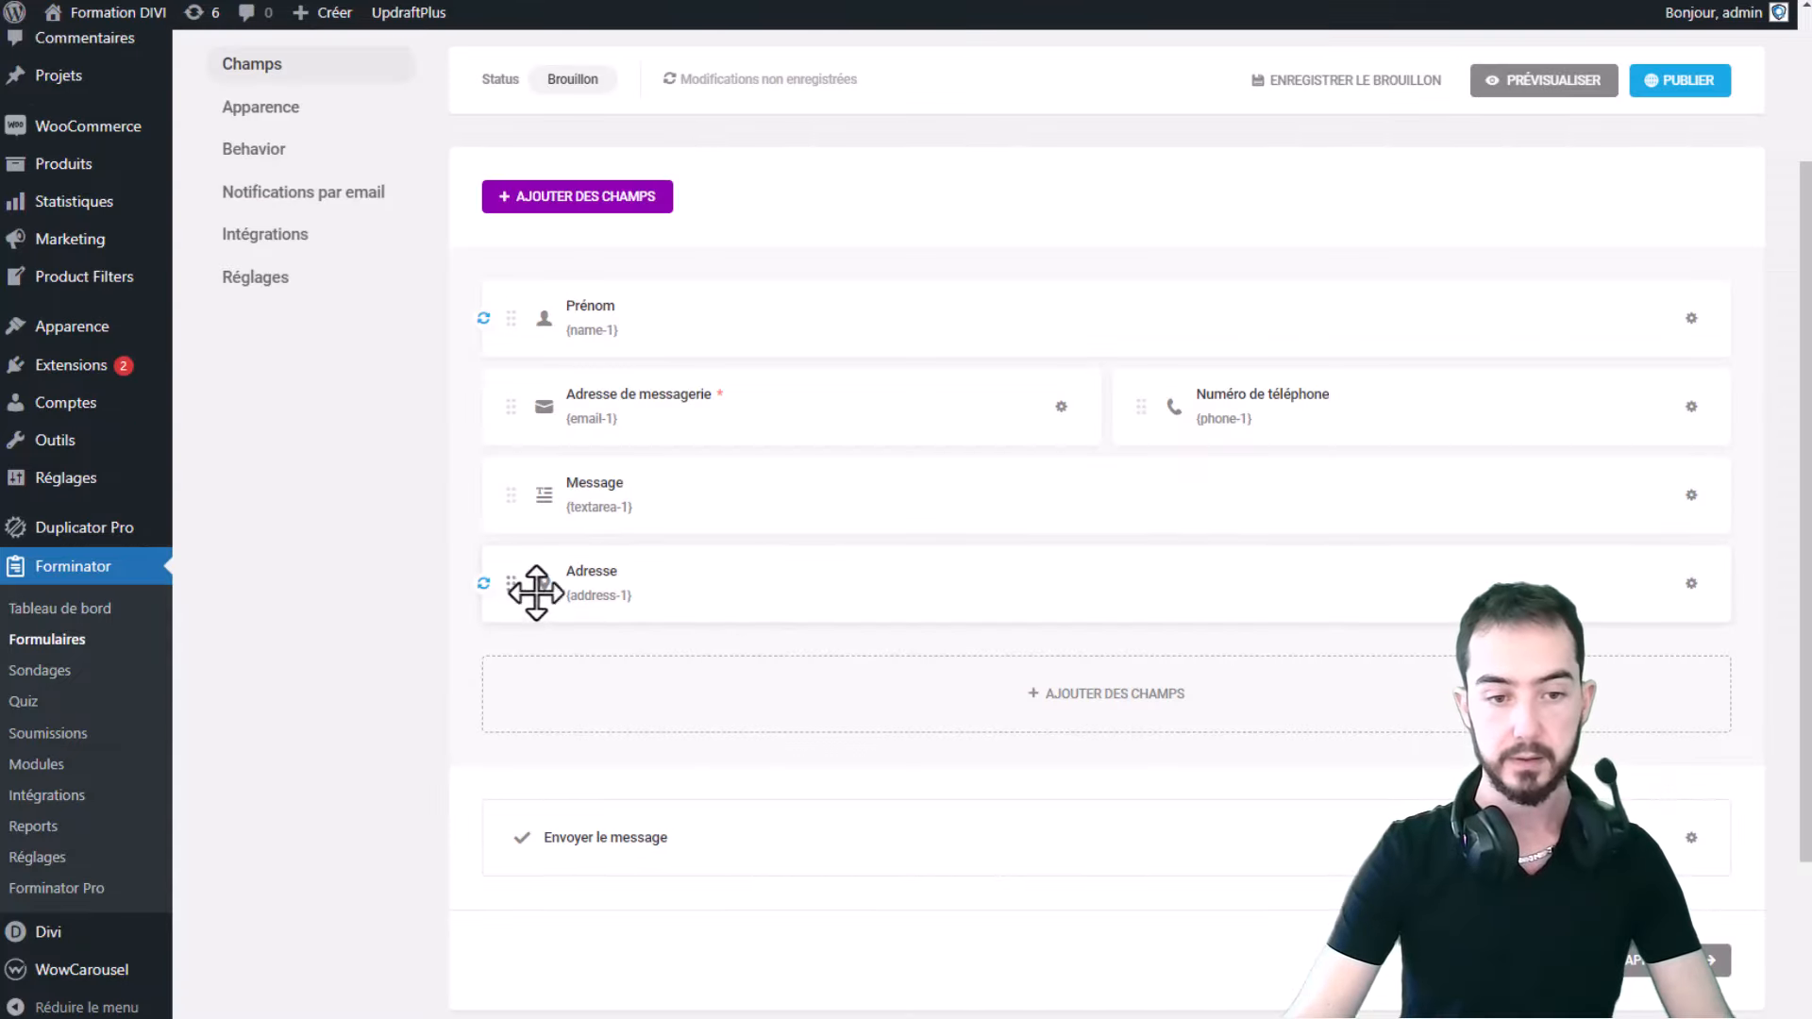
pyautogui.click(1691, 584)
pyautogui.click(1644, 728)
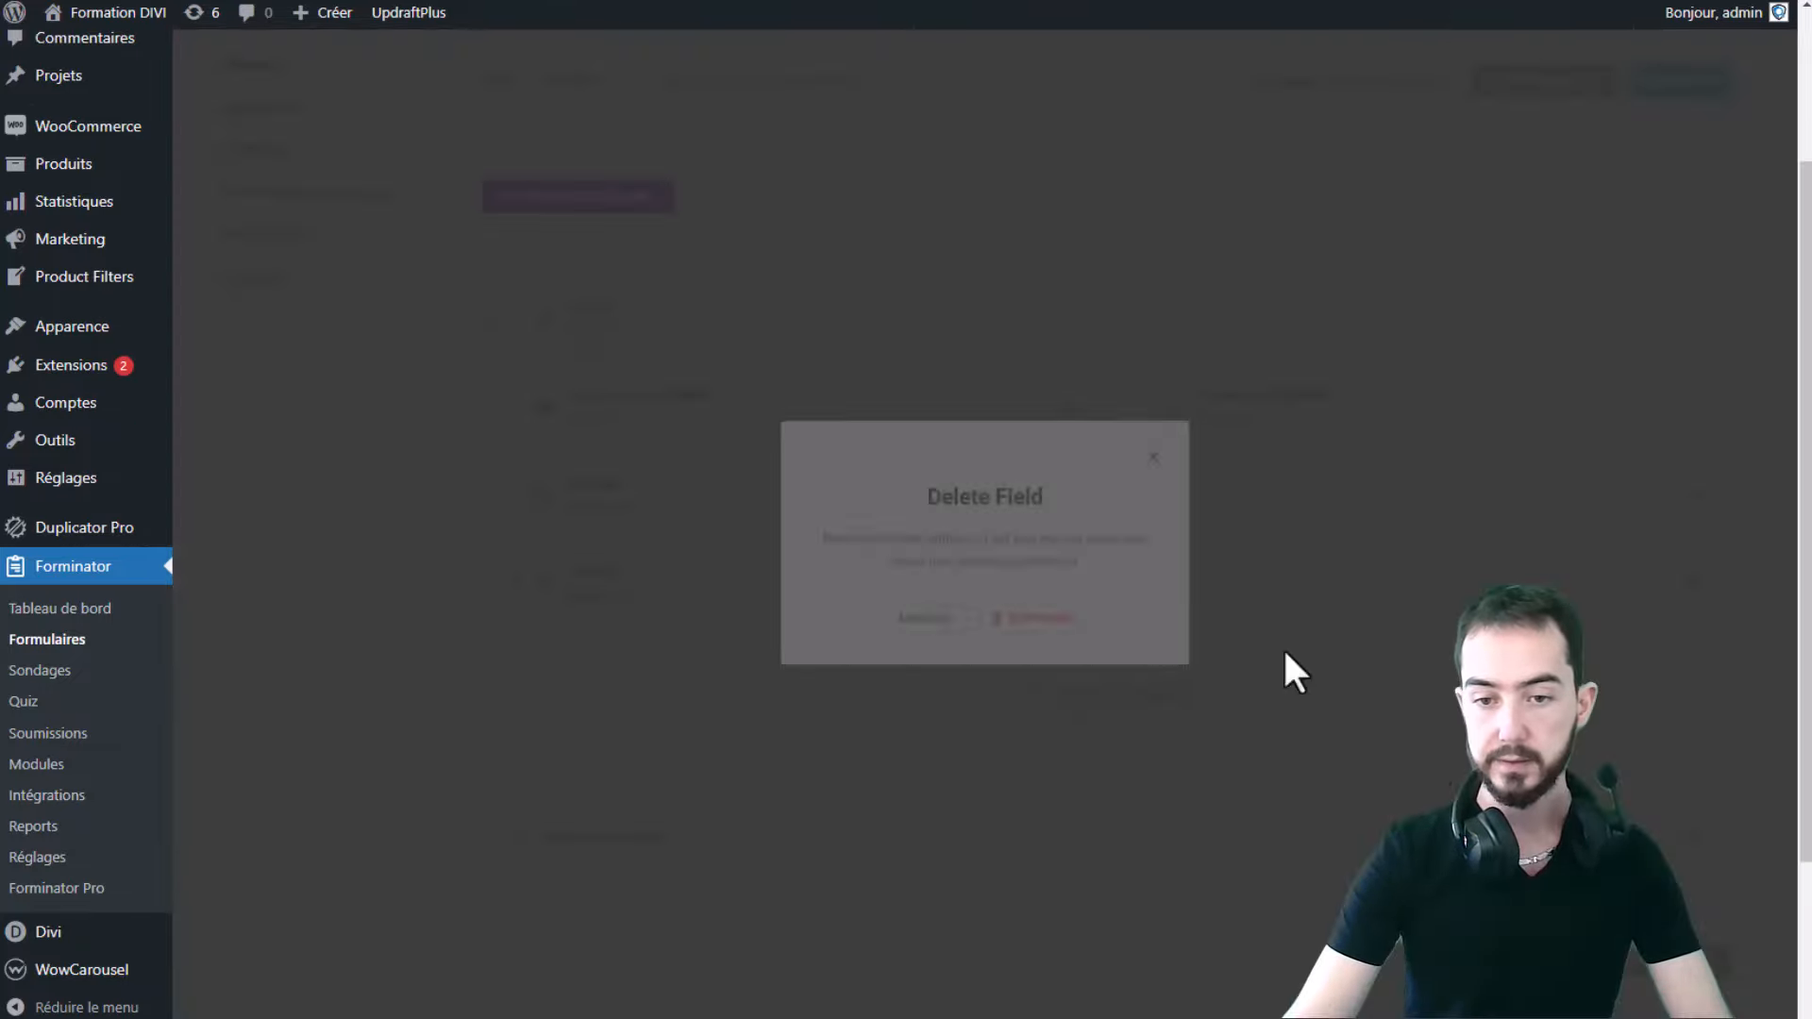
pyautogui.click(1024, 618)
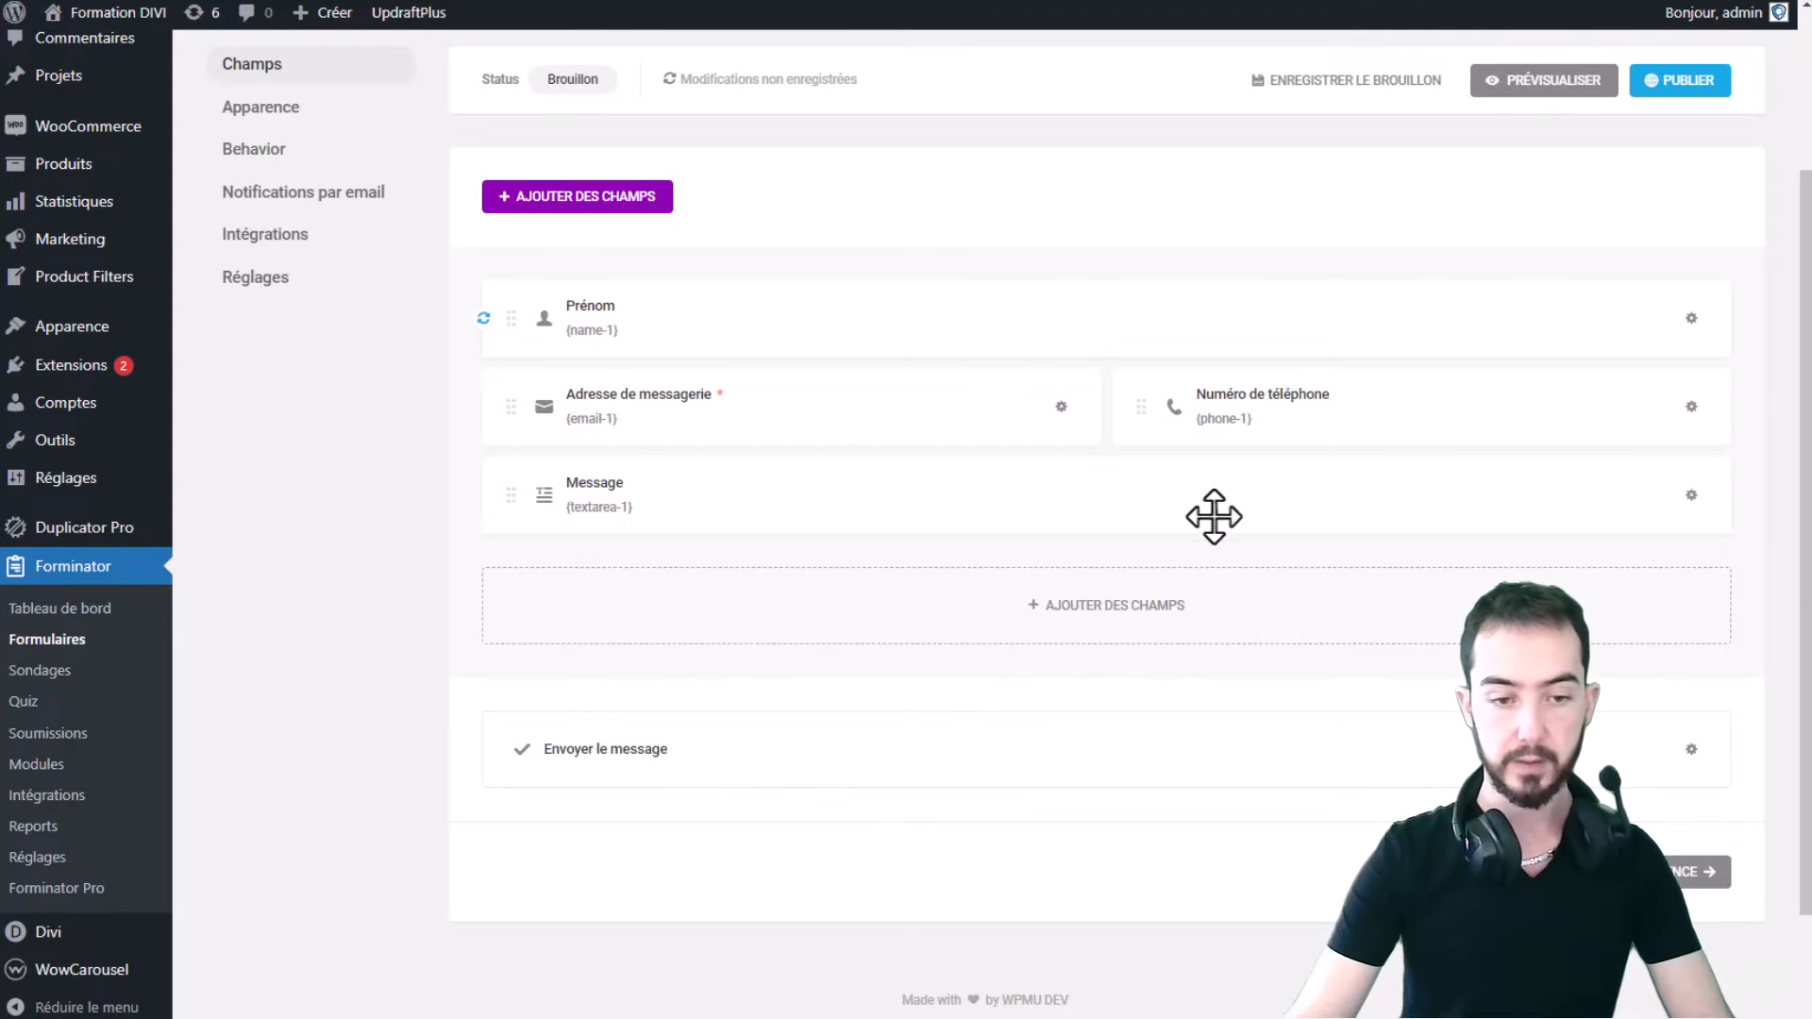
pyautogui.click(1562, 92)
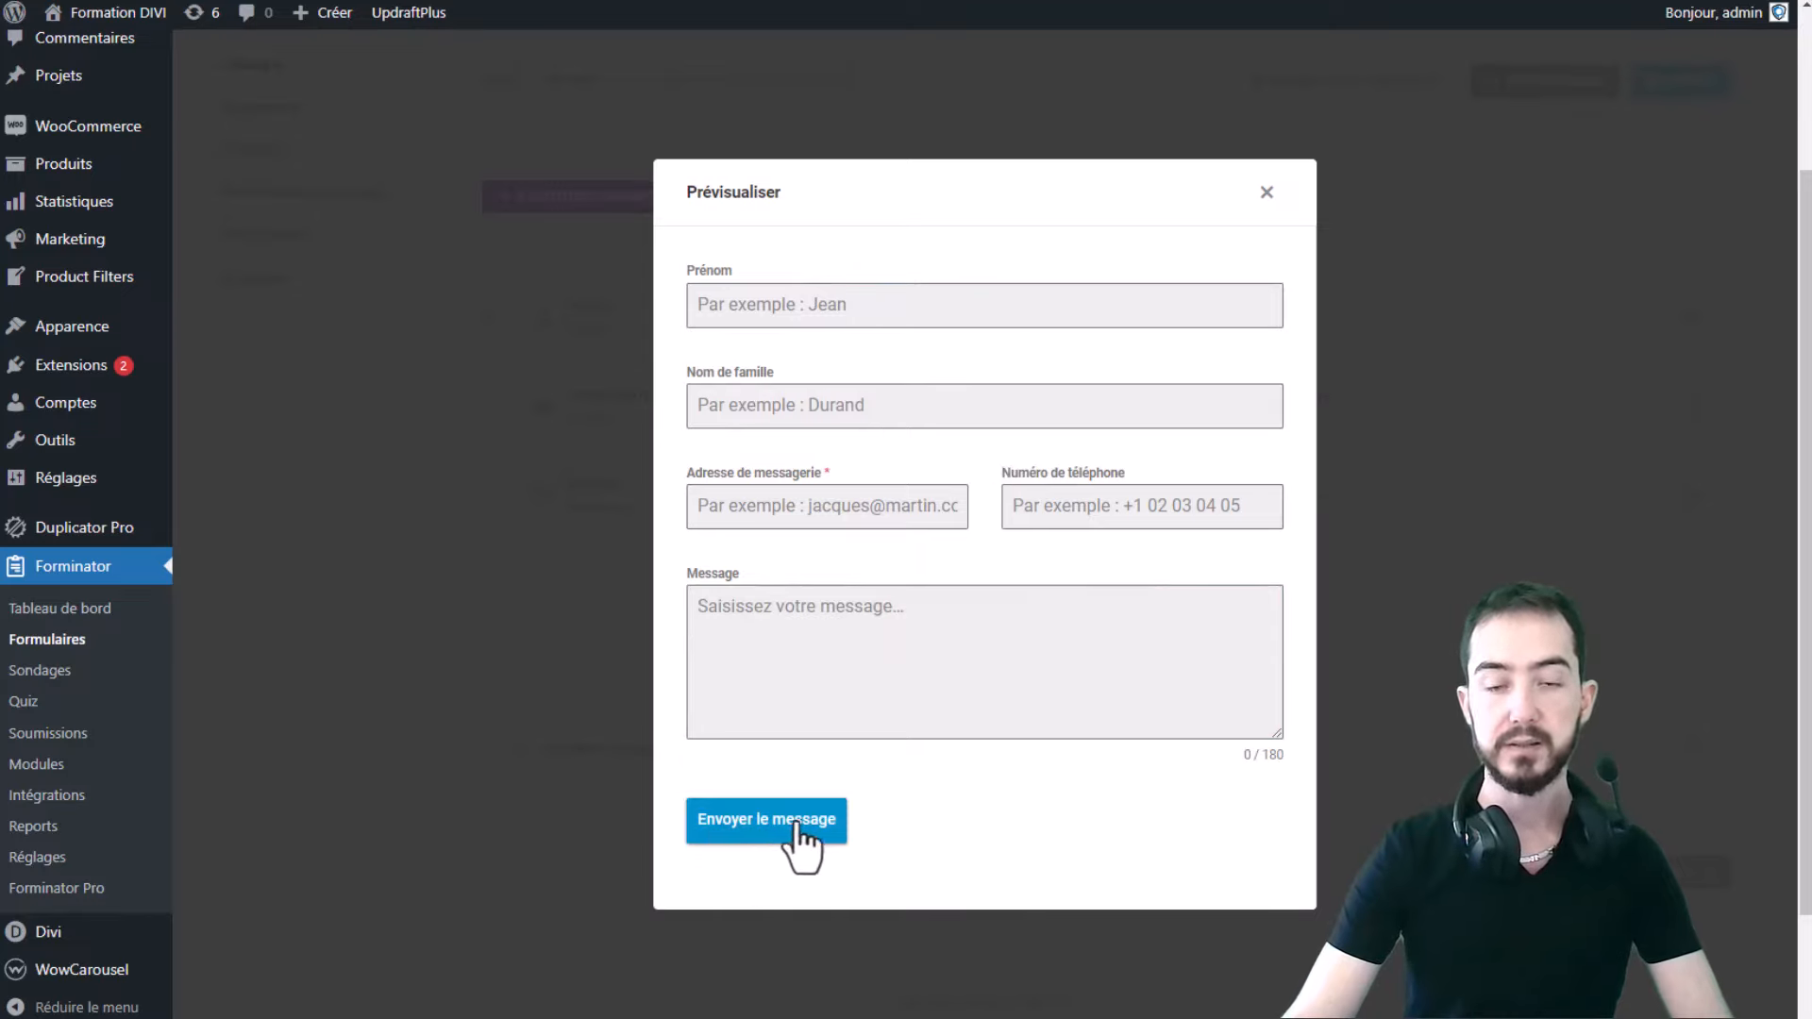
# - Close the Prévisualiser modal to return to the Prénom, email, phone and Message fields
pyautogui.click(1267, 192)
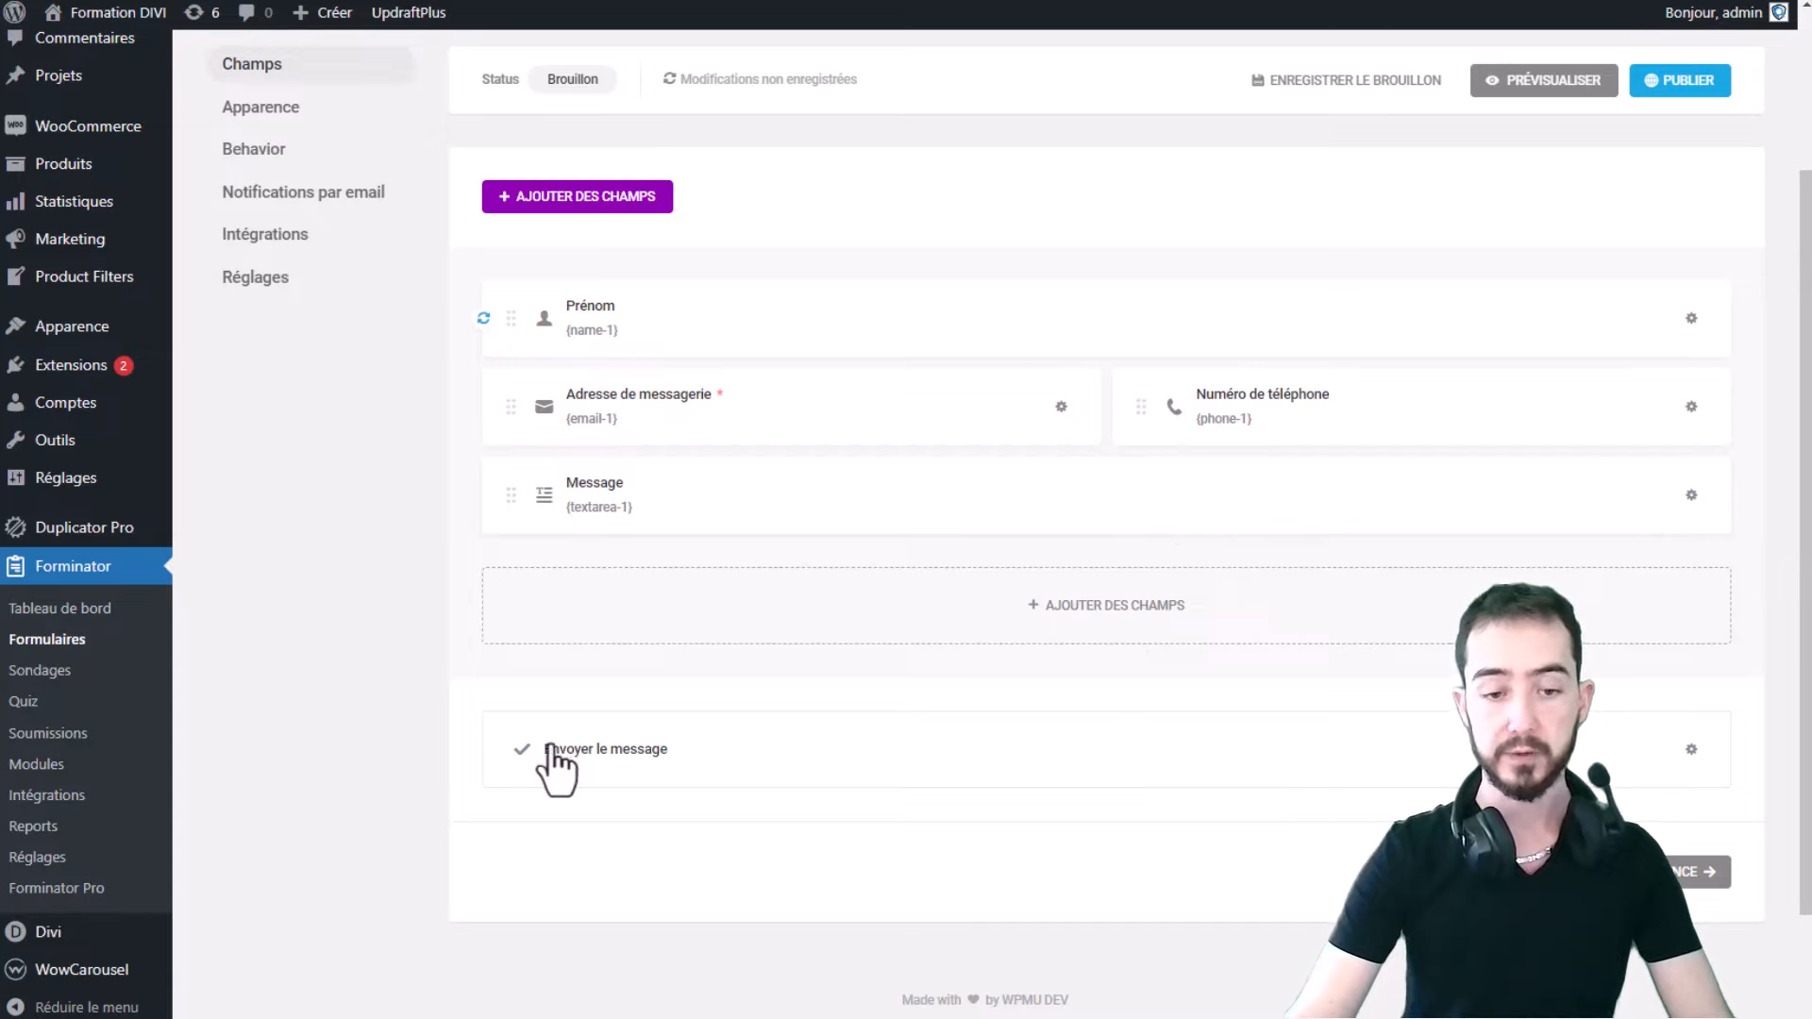
# - Change the submit button's text from 'Envoyer le message' to 'Envoyer'
pyautogui.click(674, 745)
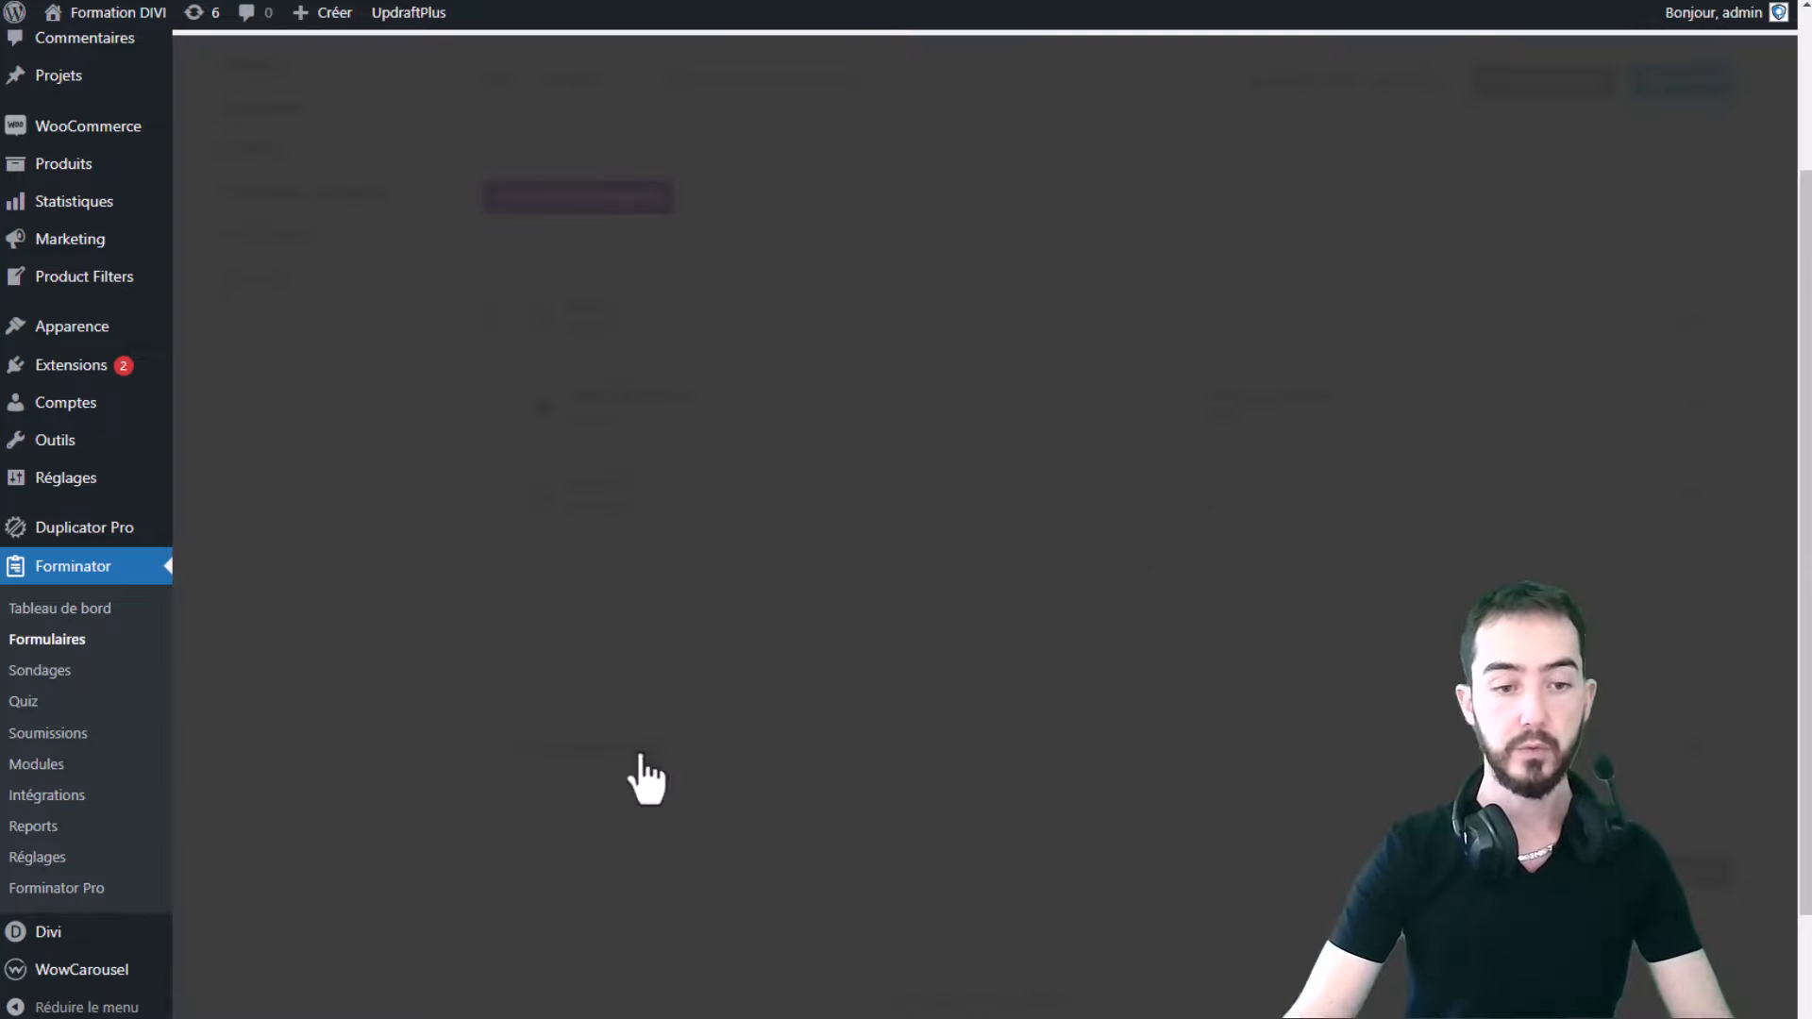
pyautogui.click(937, 509)
pyautogui.moveTo(938, 509); pyautogui.dragTo(549, 507)
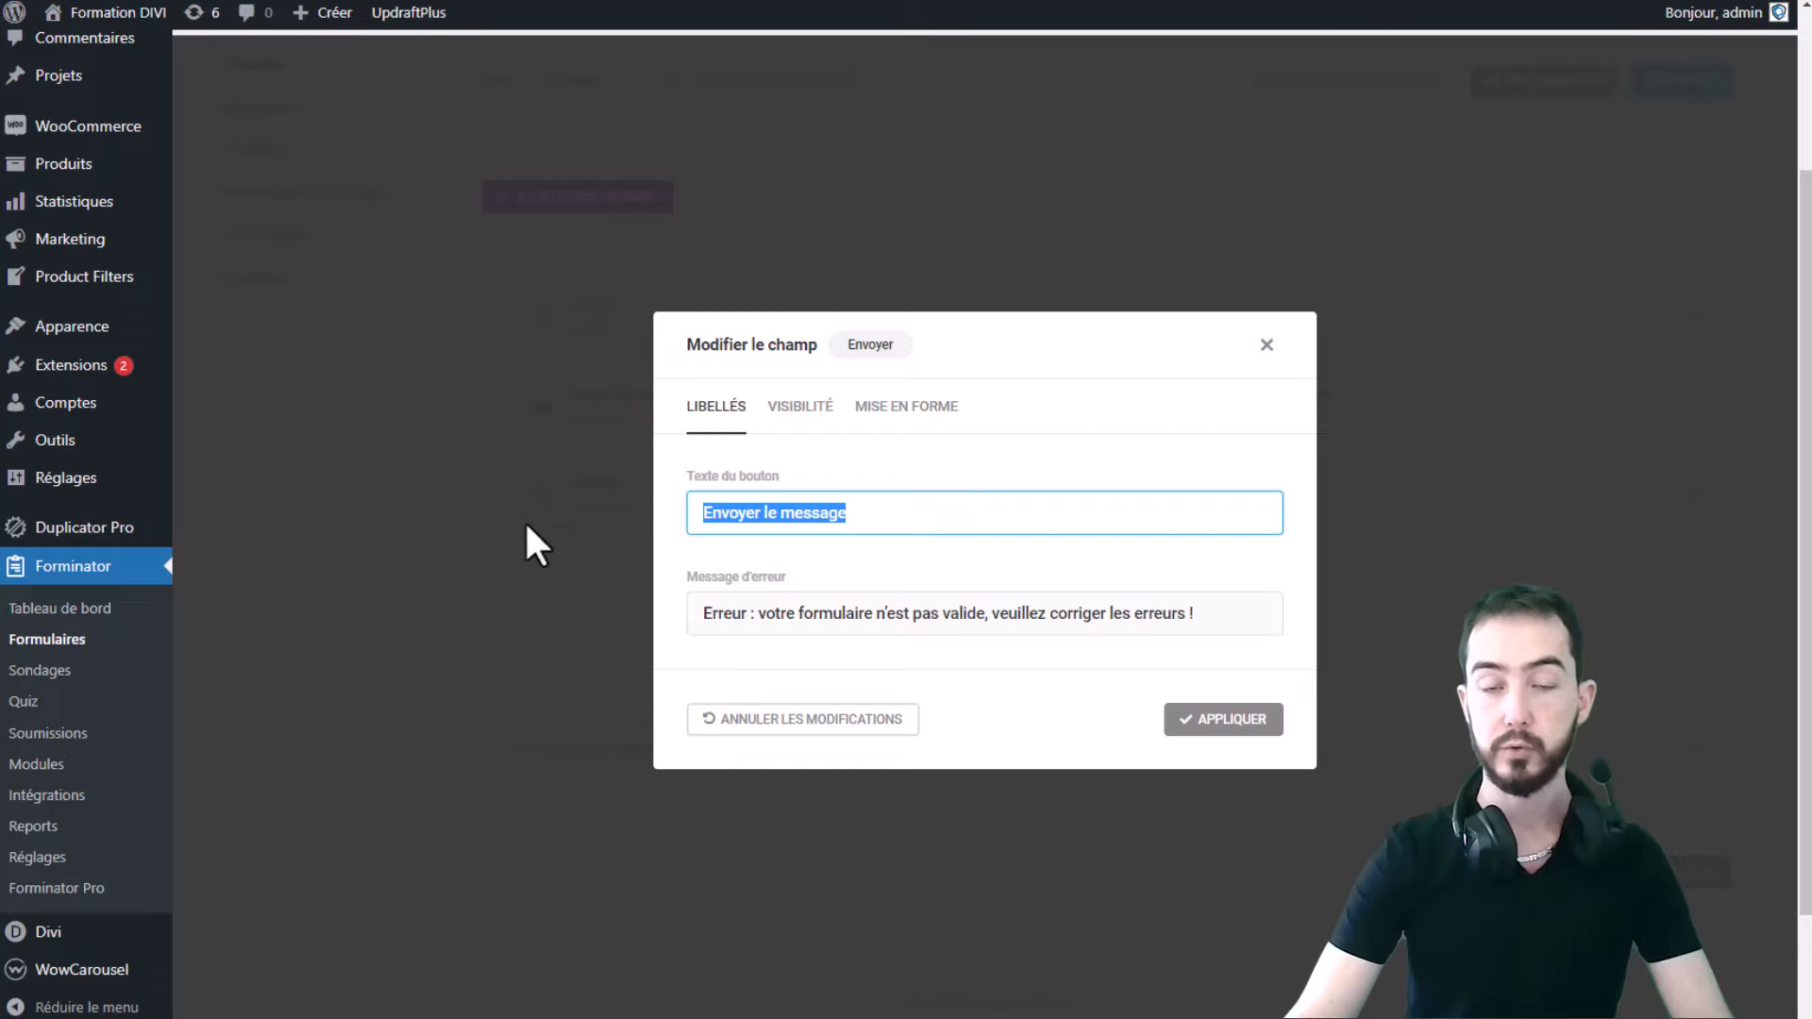
pyautogui.click(825, 526)
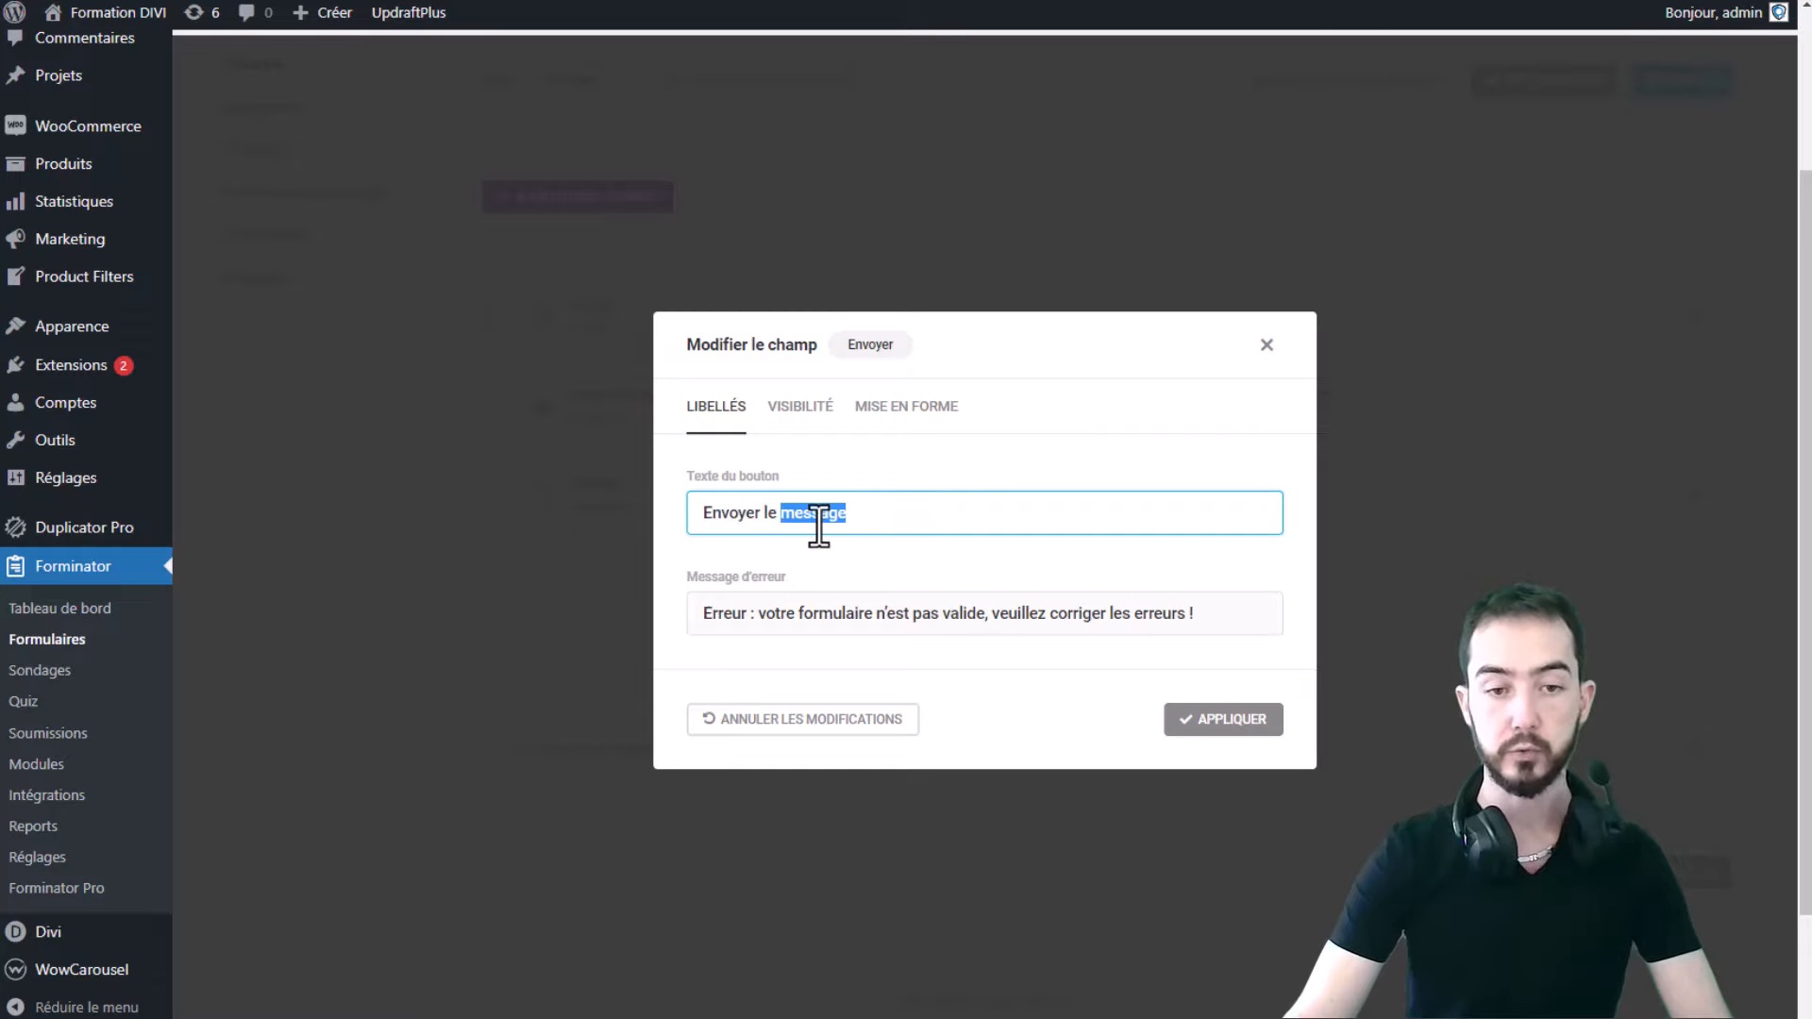
pyautogui.doubleClick(818, 515)
pyautogui.press('BackSpace')
pyautogui.press('BackSpace')
pyautogui.press('BackSpace')
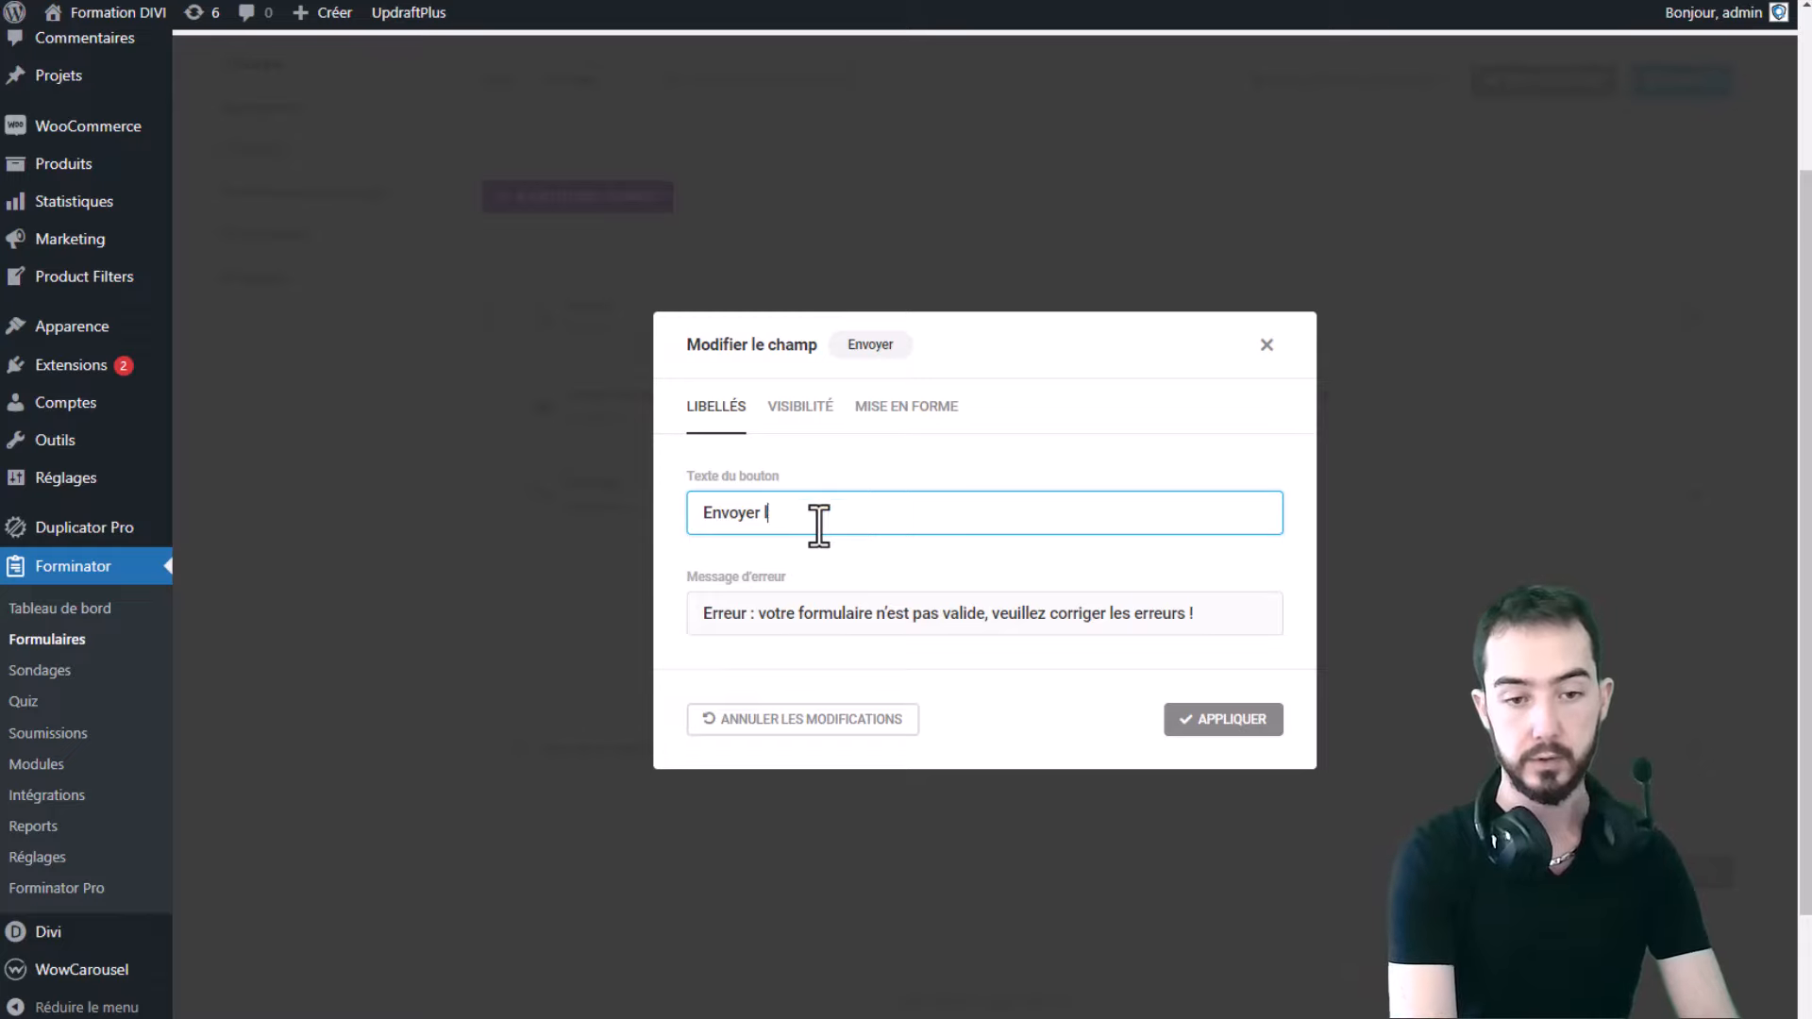
pyautogui.press('BackSpace')
pyautogui.press('BackSpace')
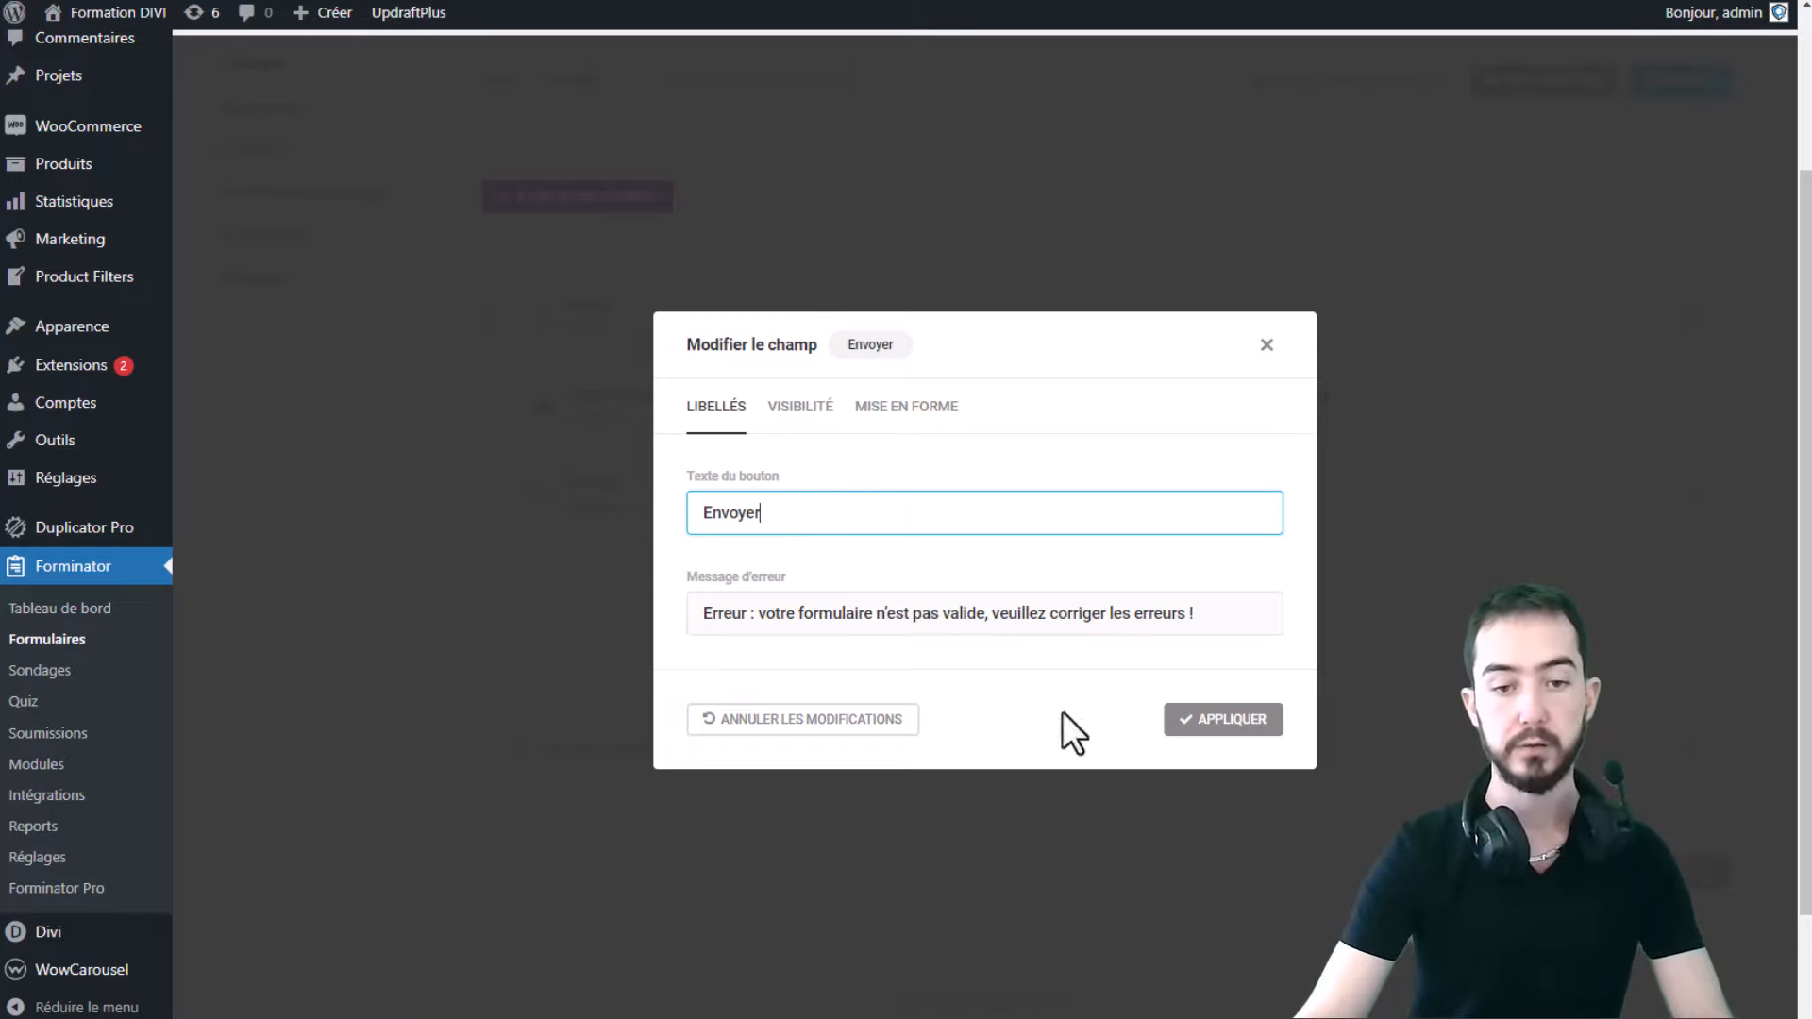
# - Apply the new 'Envoyer' button text and check it in the form preview
pyautogui.moveTo(1258, 619); pyautogui.dragTo(1204, 628)
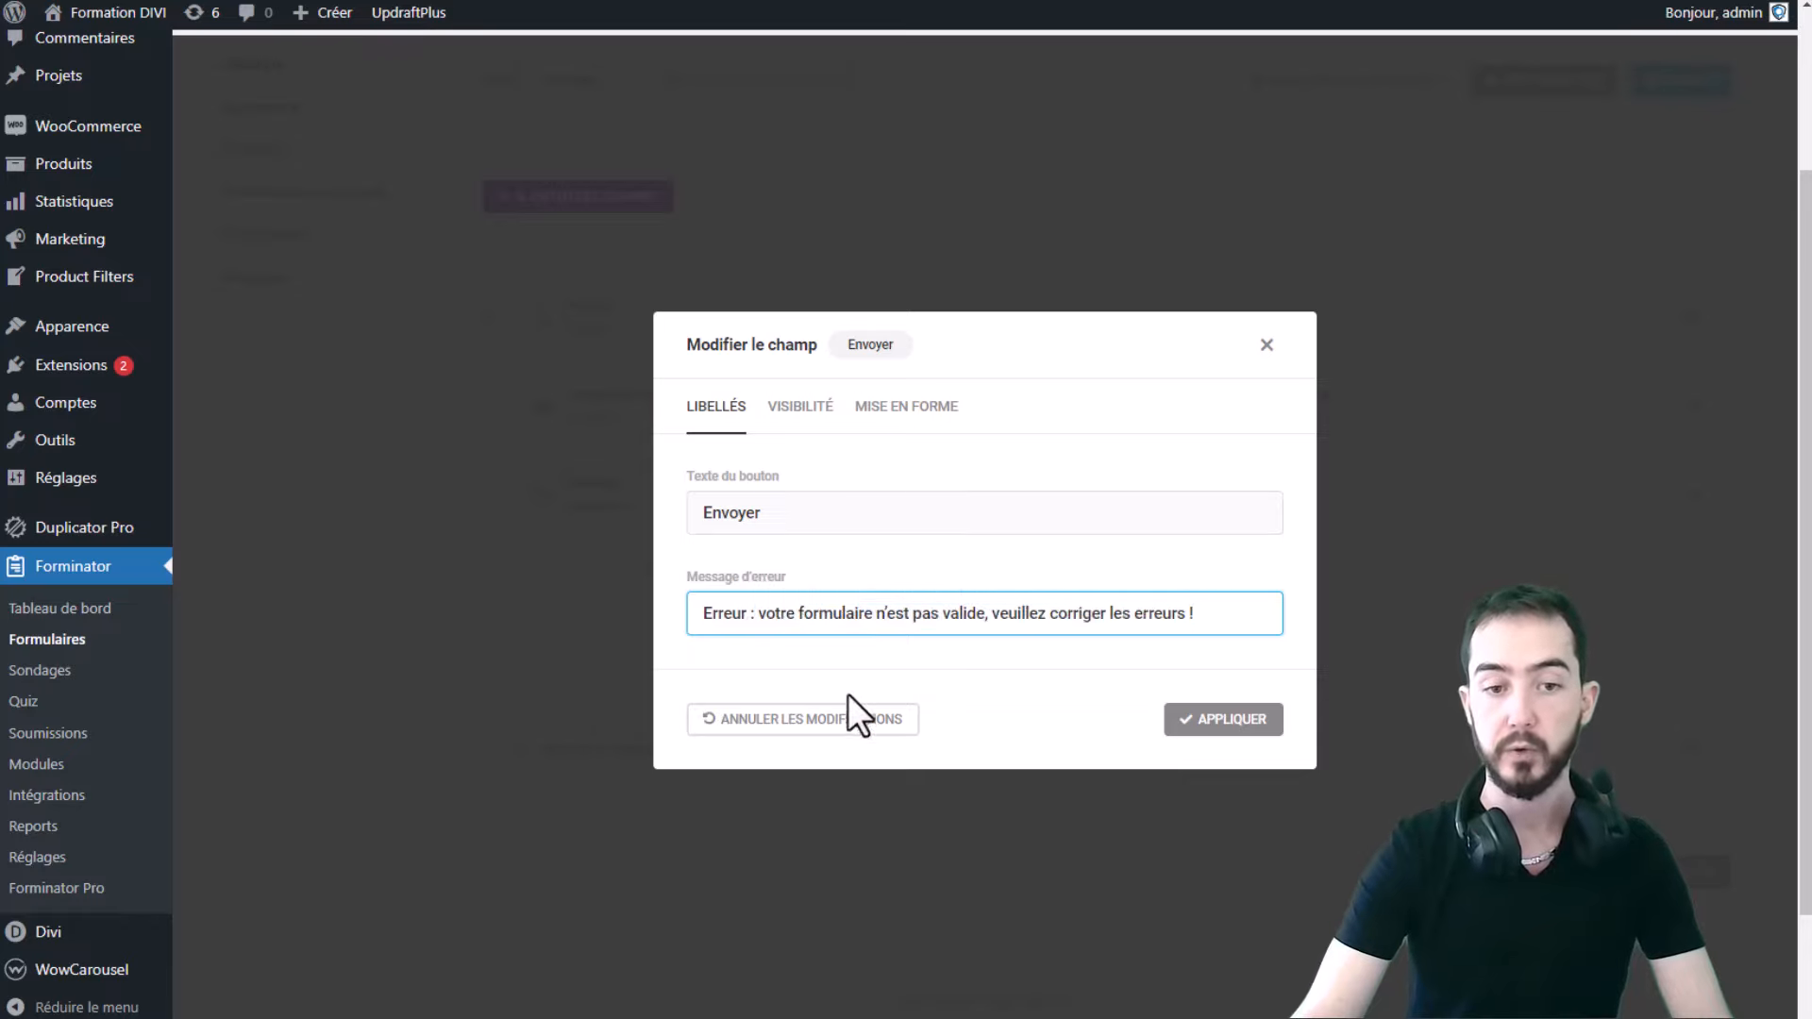
pyautogui.moveTo(1255, 624); pyautogui.dragTo(644, 621)
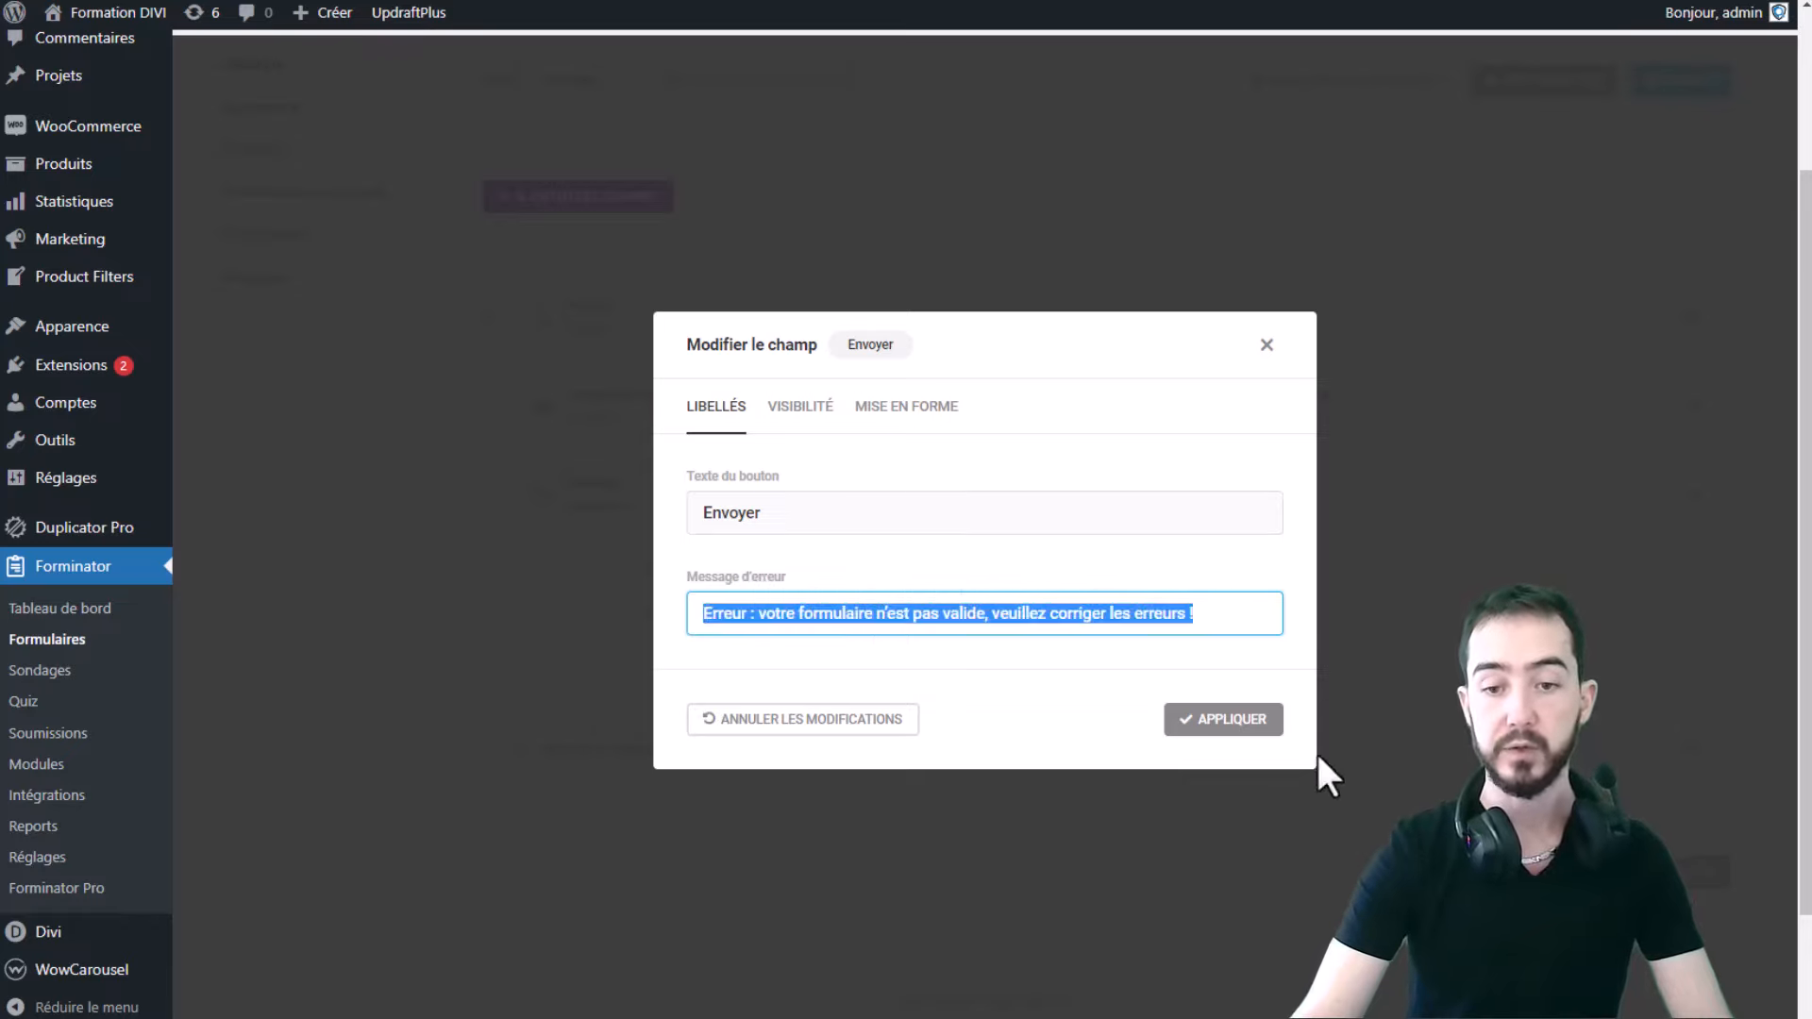
pyautogui.click(1259, 706)
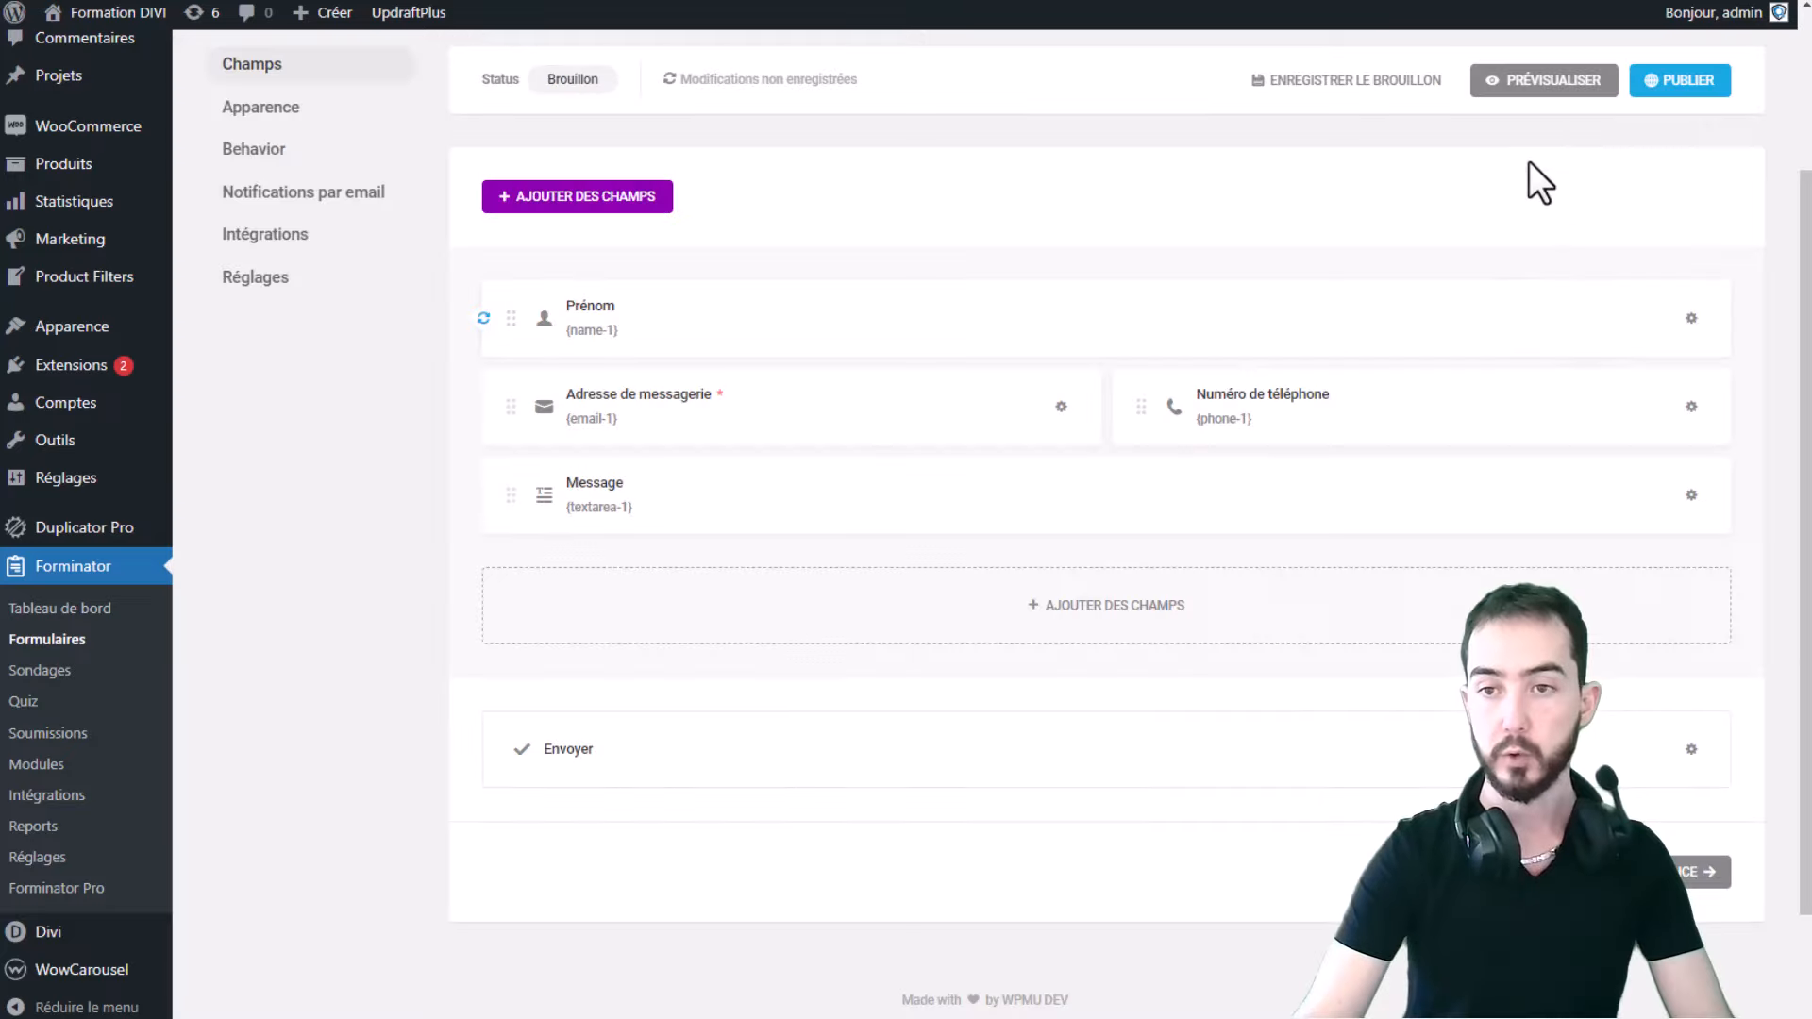
pyautogui.click(1529, 87)
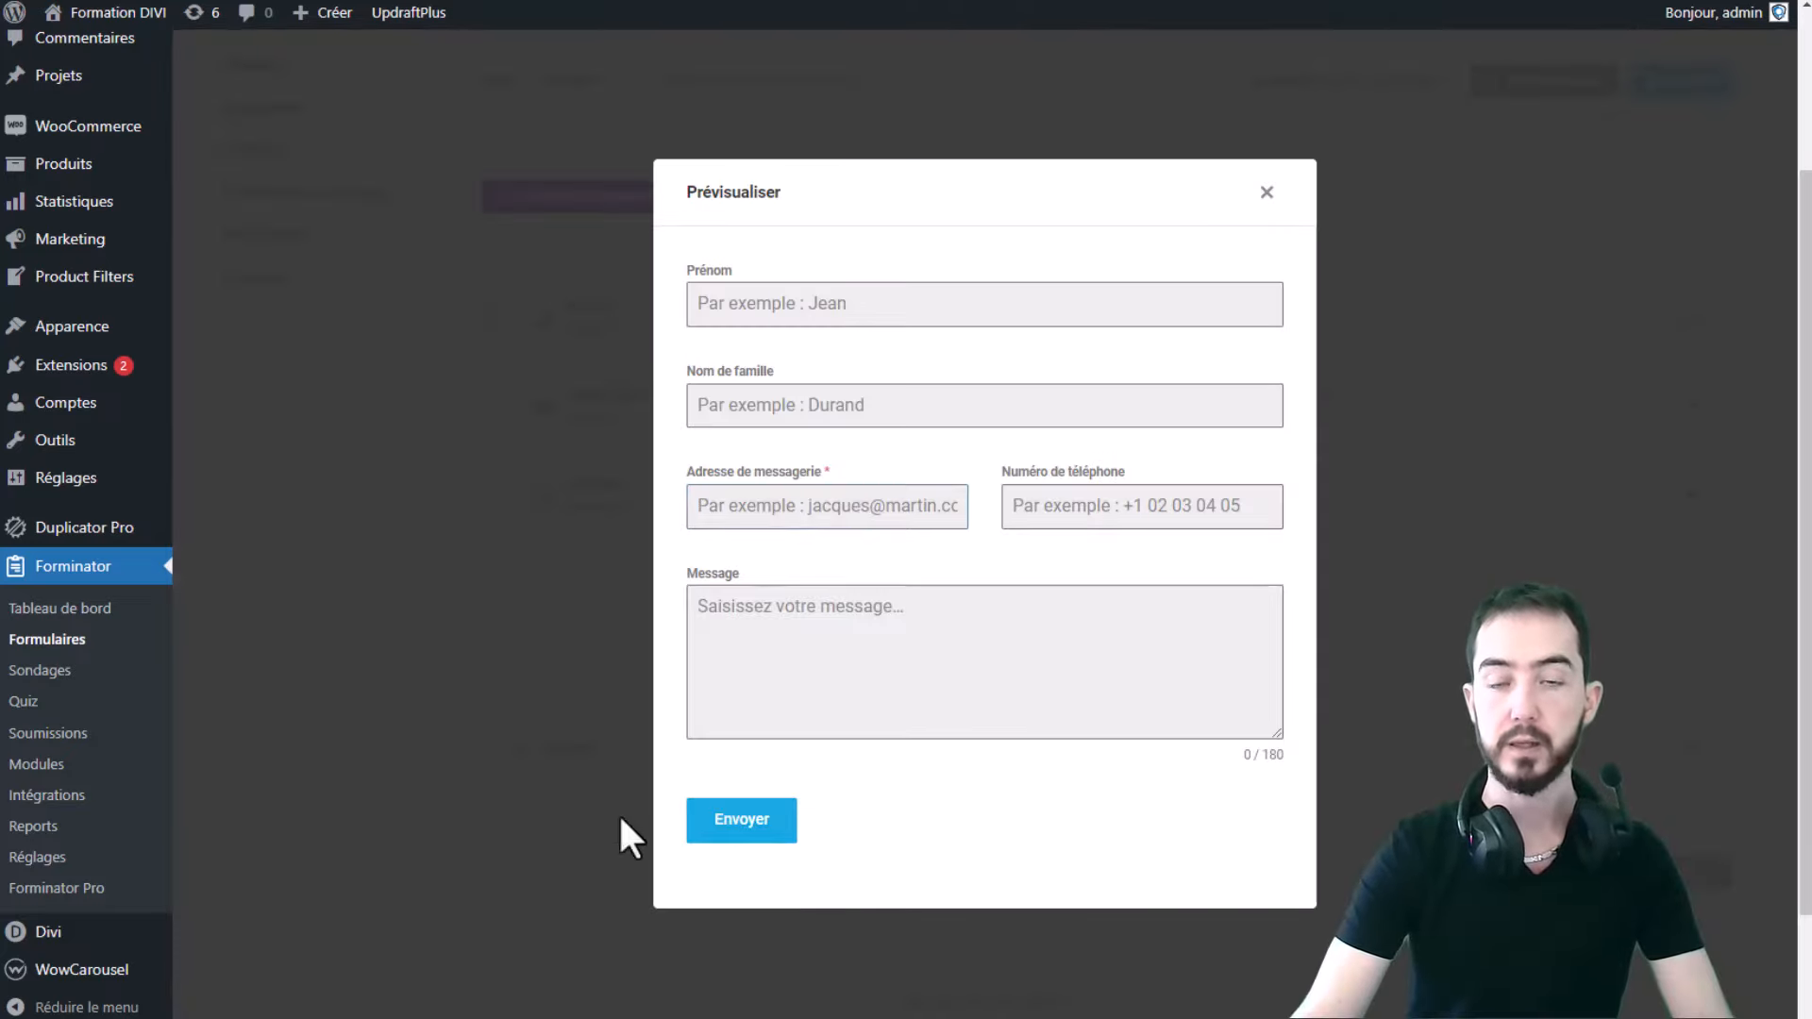
pyautogui.click(1266, 191)
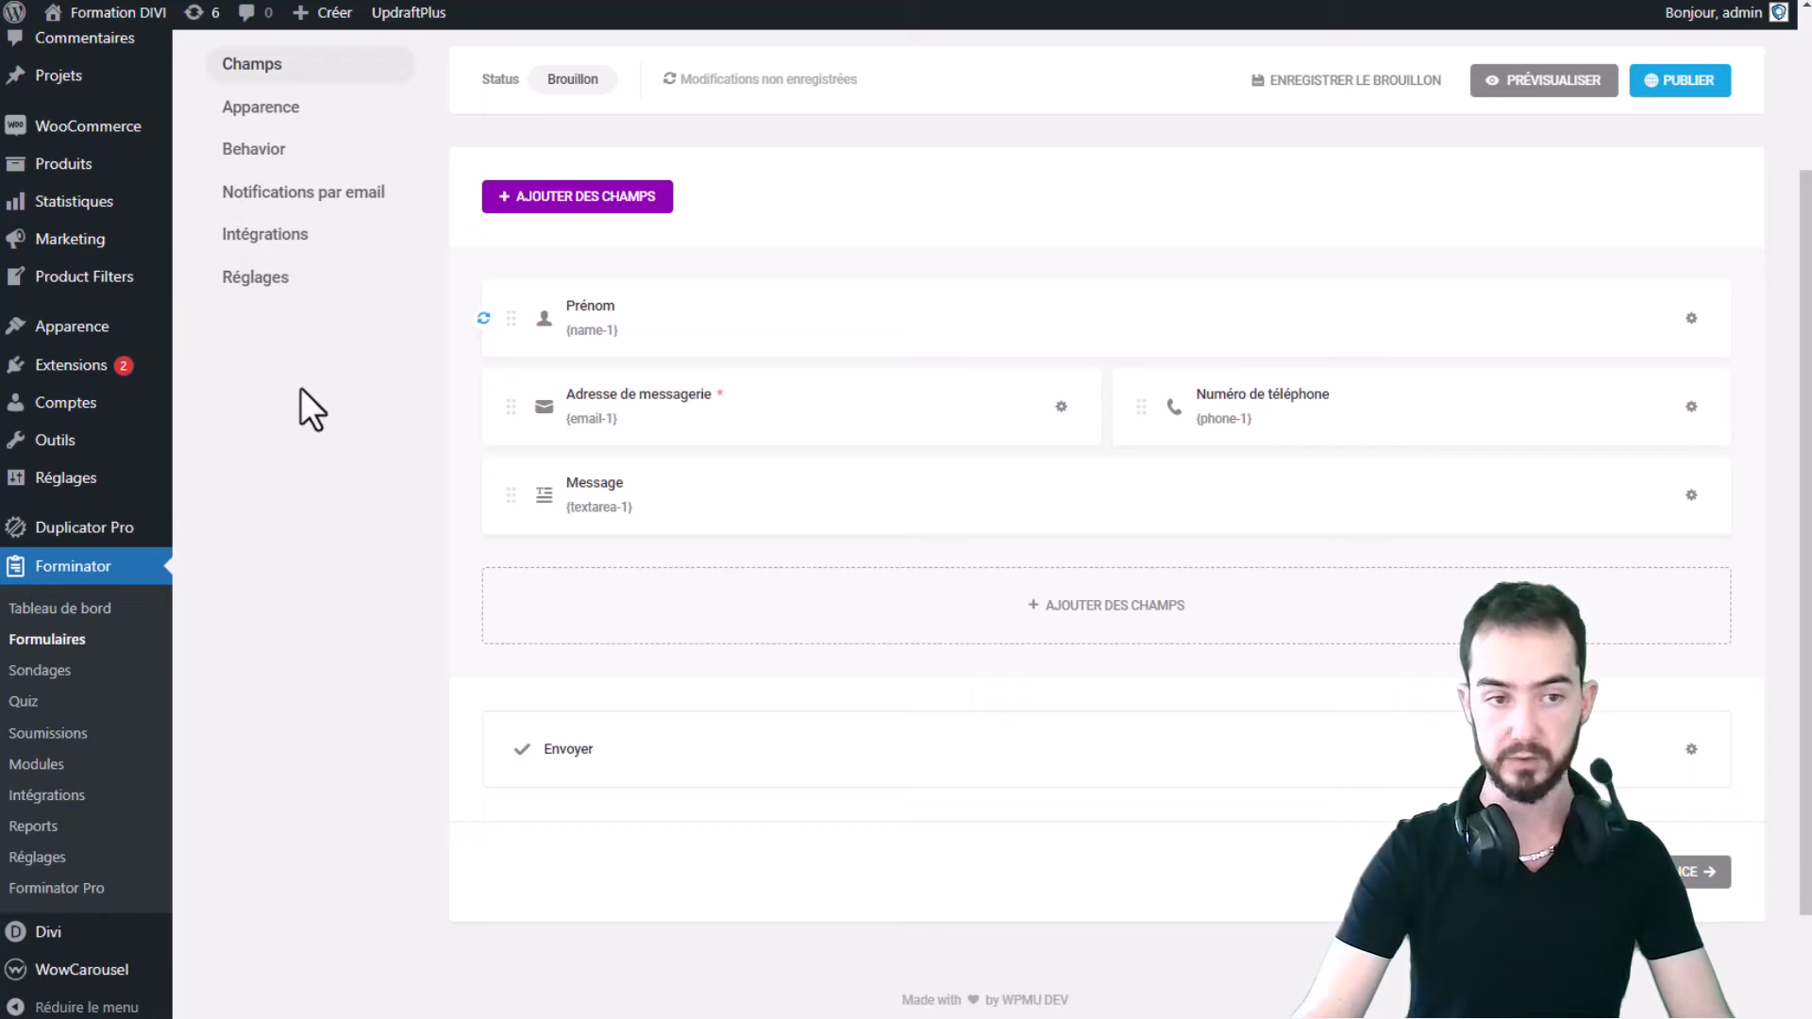
# - Open the Apparence settings from the form editor's left-hand list
pyautogui.click(257, 109)
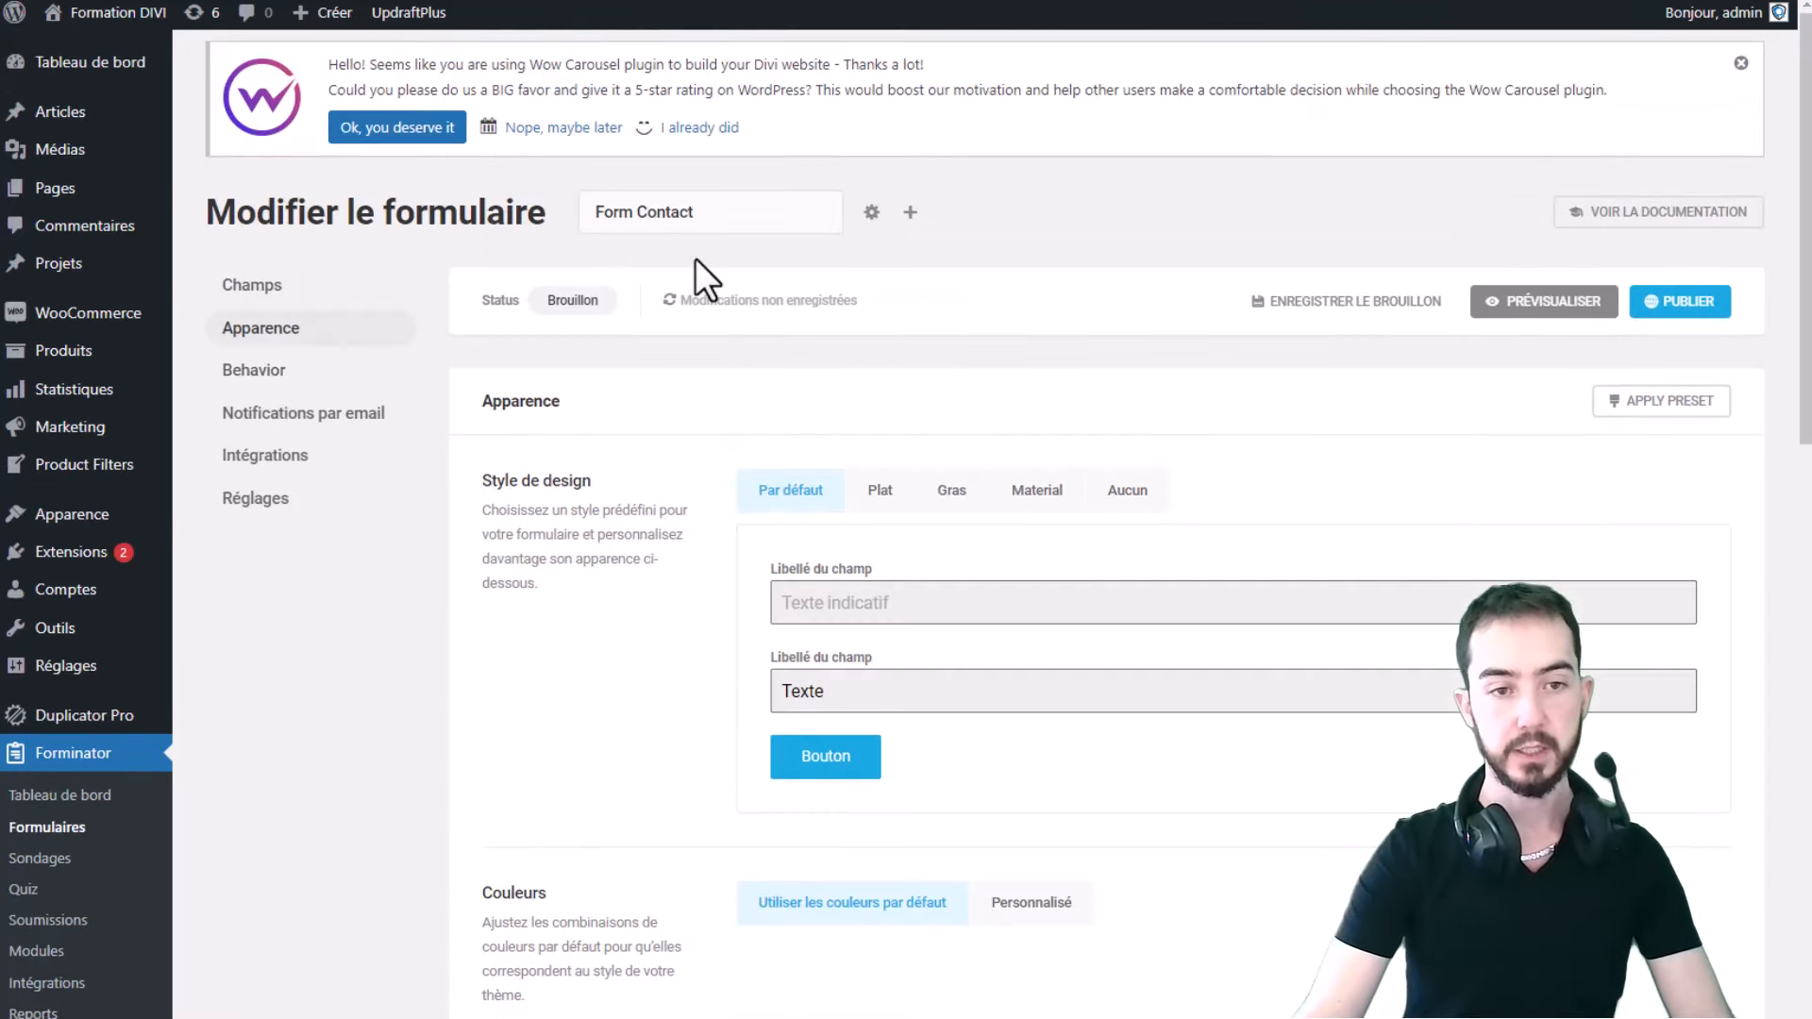
# - Try the Plat, Gras and Aucun design styles, then settle on Material
pyautogui.moveTo(614, 225); pyautogui.dragTo(764, 208)
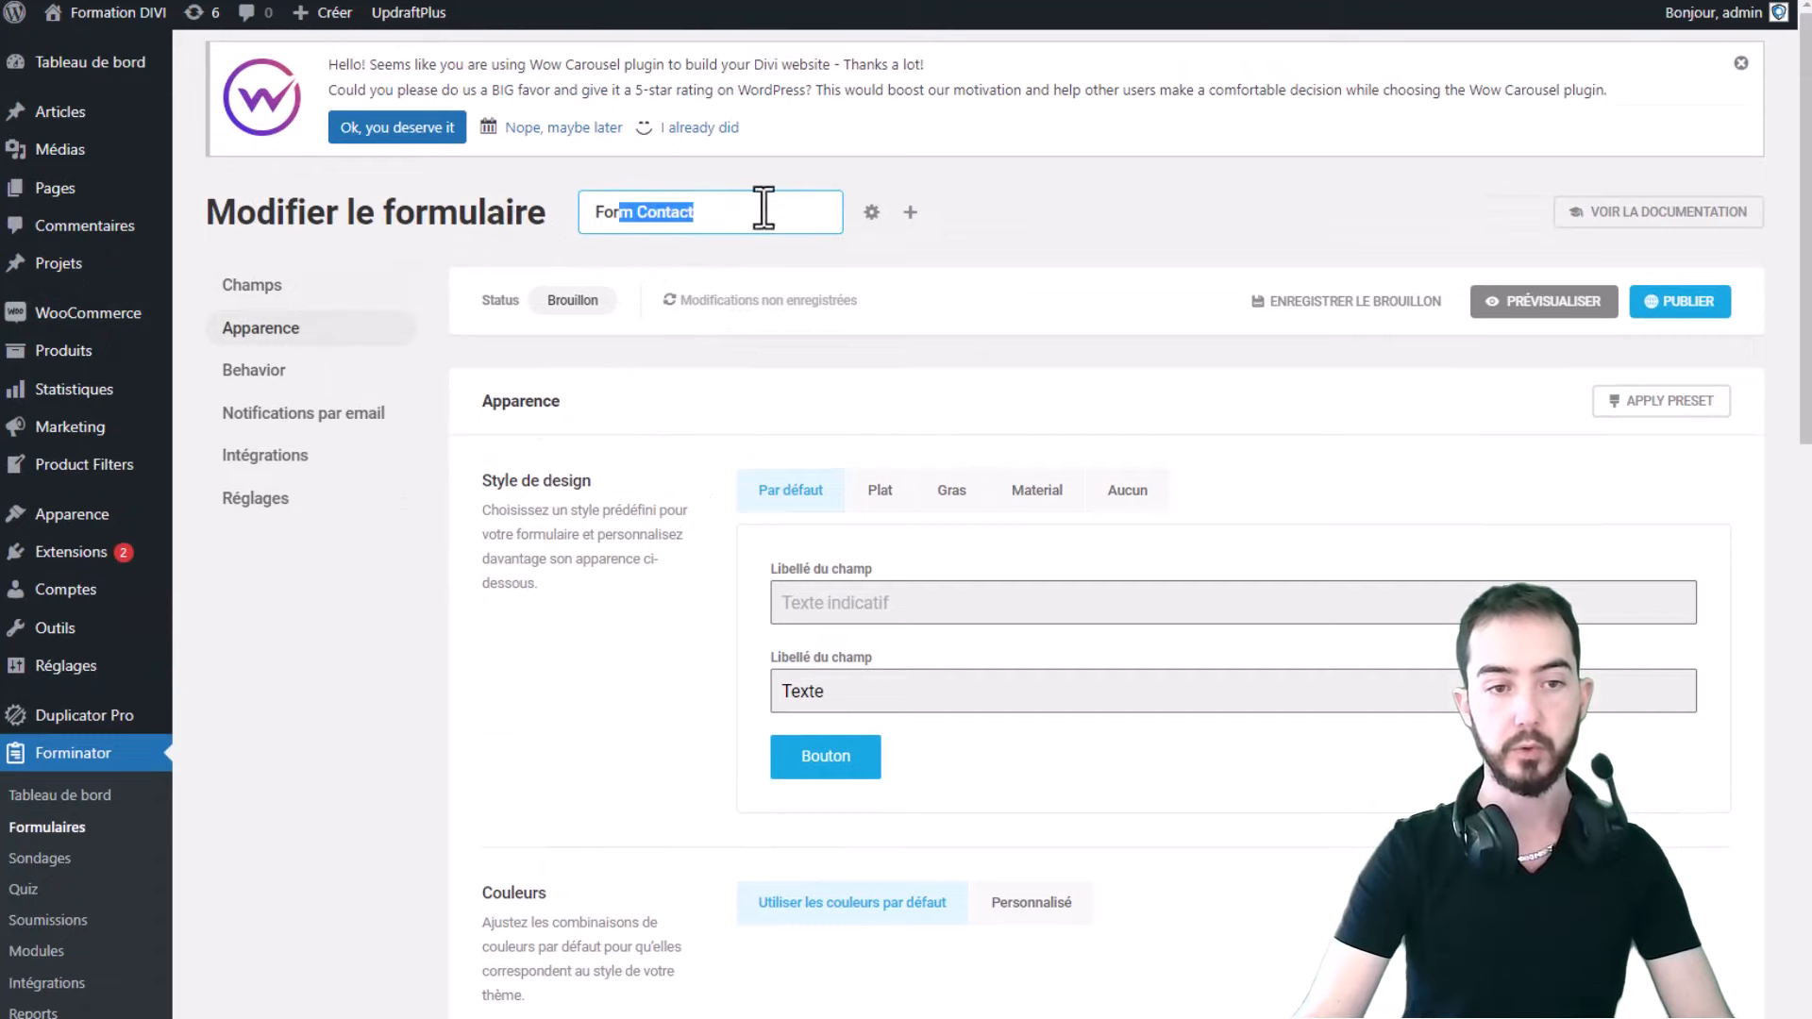
pyautogui.click(1061, 312)
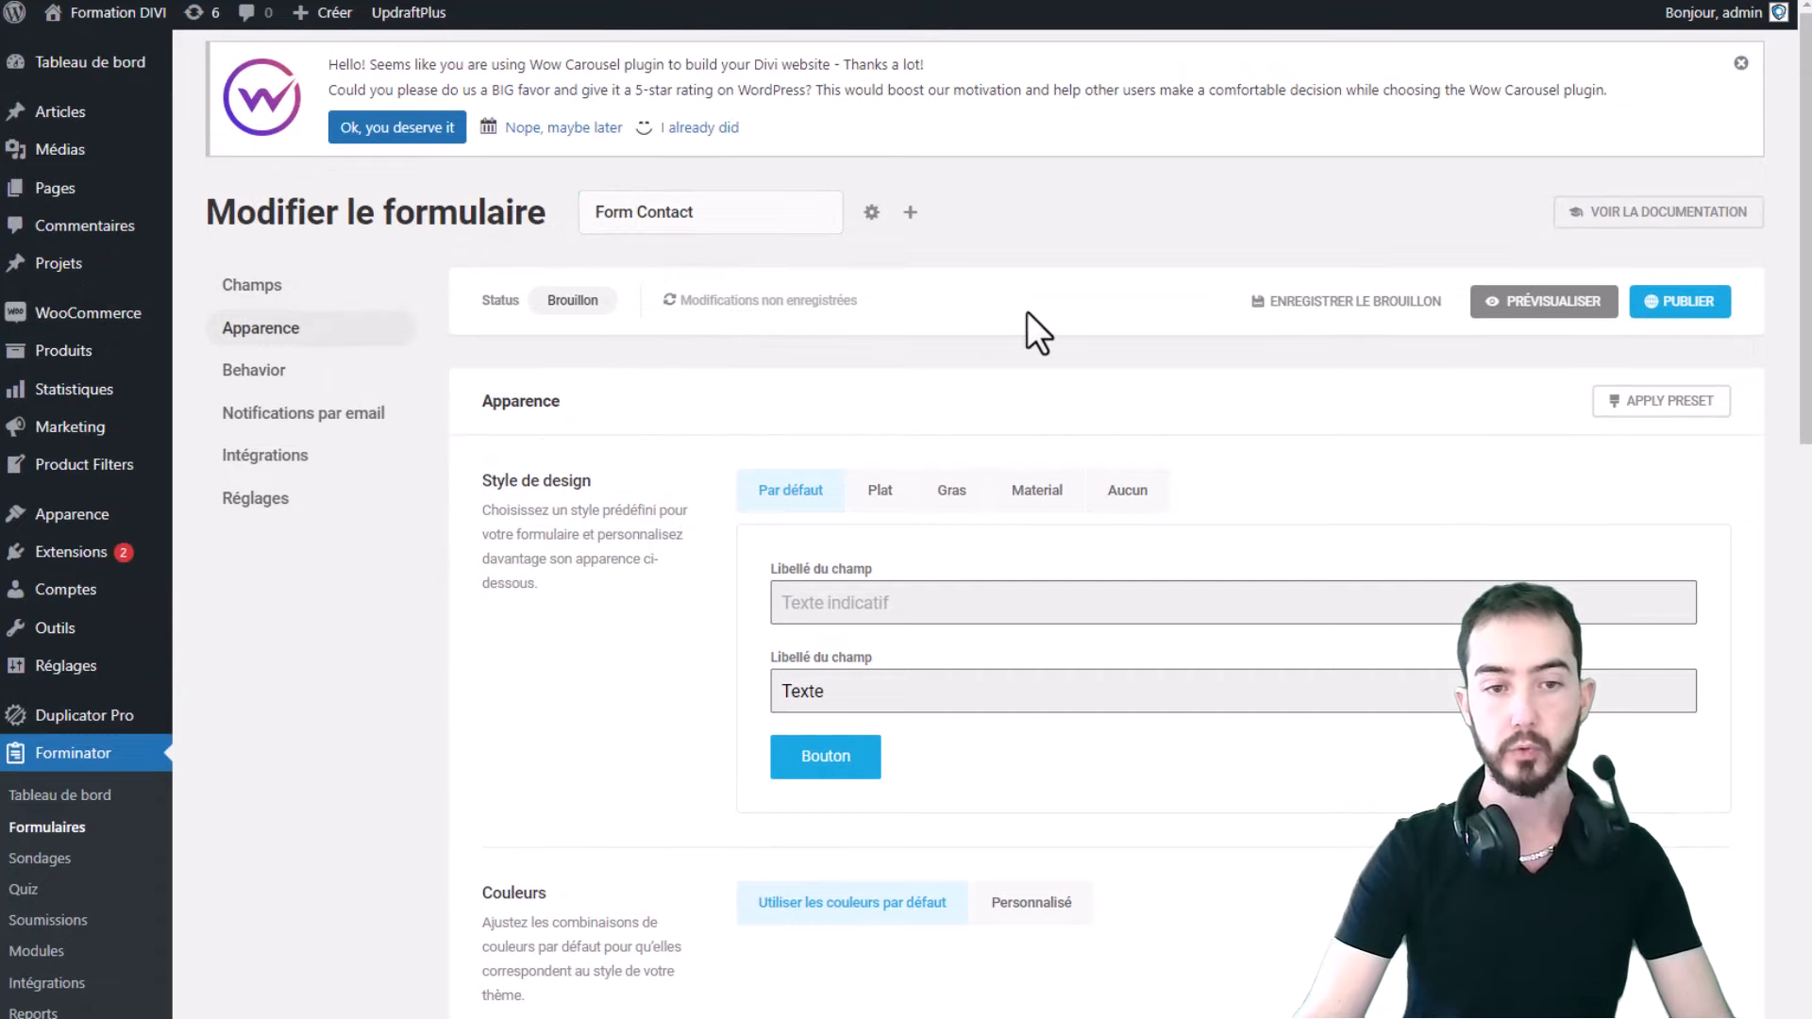
pyautogui.scroll(-1, 1039, 313)
pyautogui.scroll(-1, 845, 425)
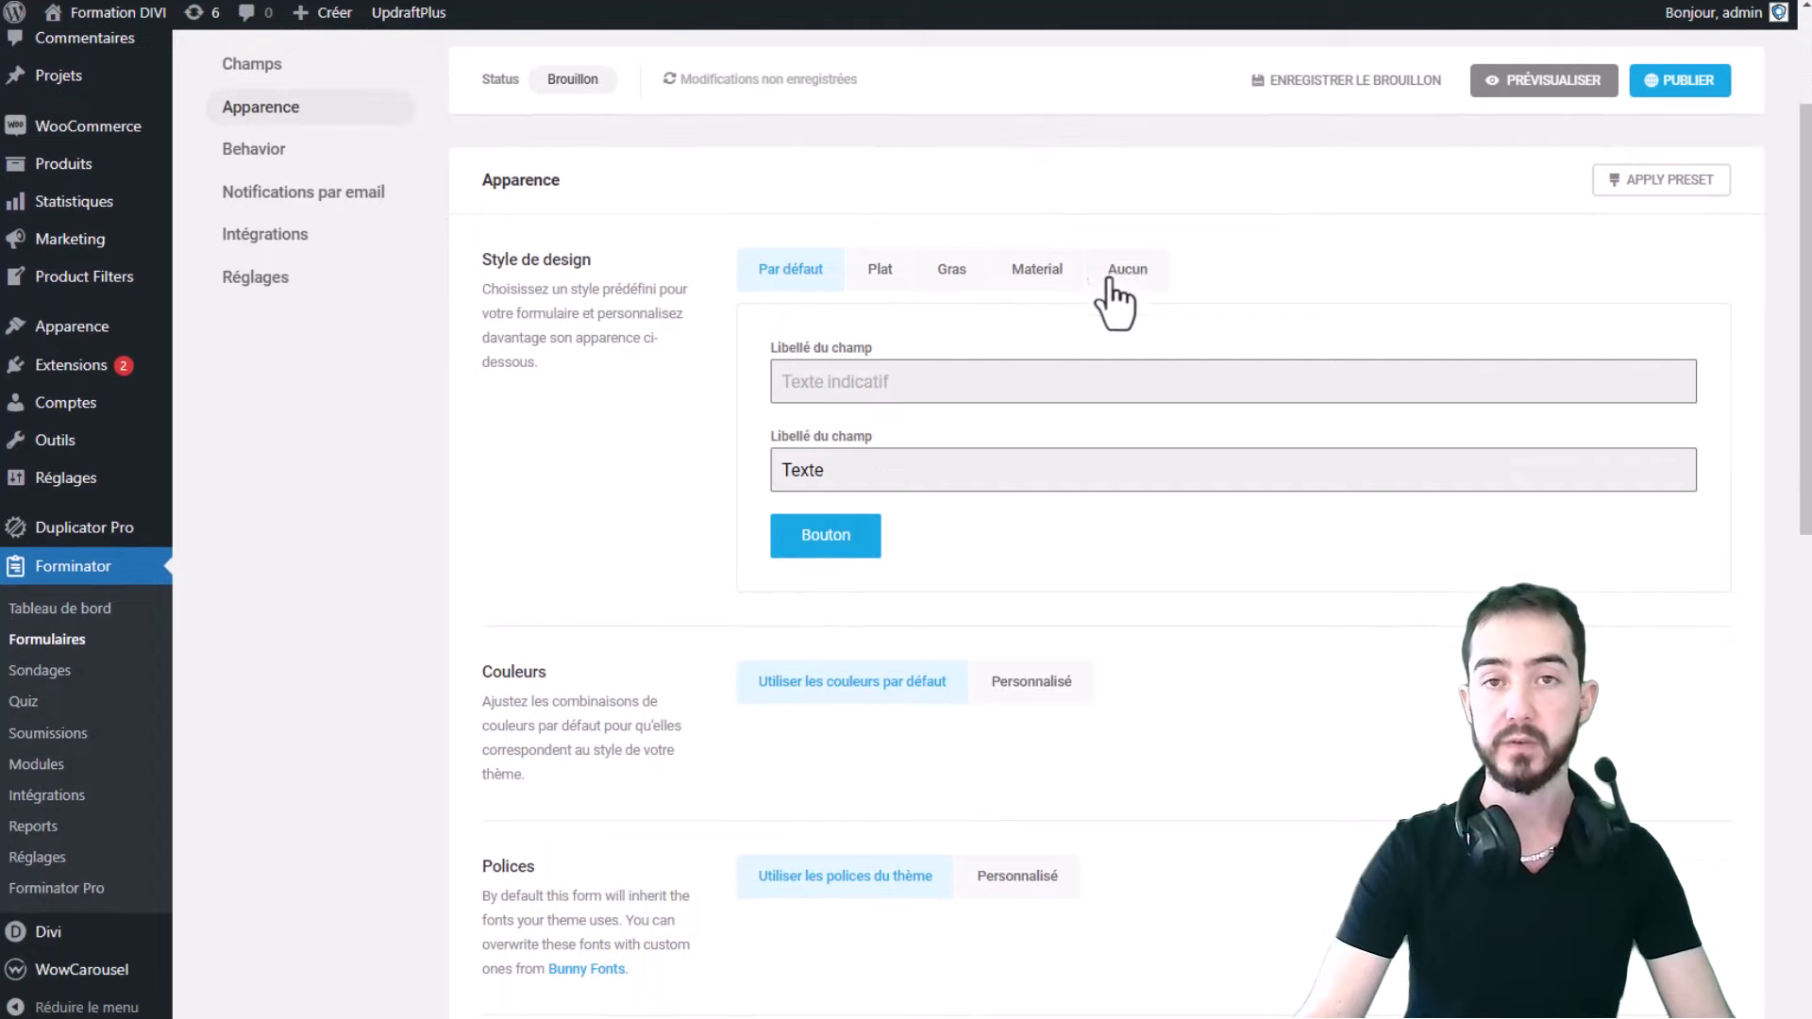
pyautogui.click(880, 271)
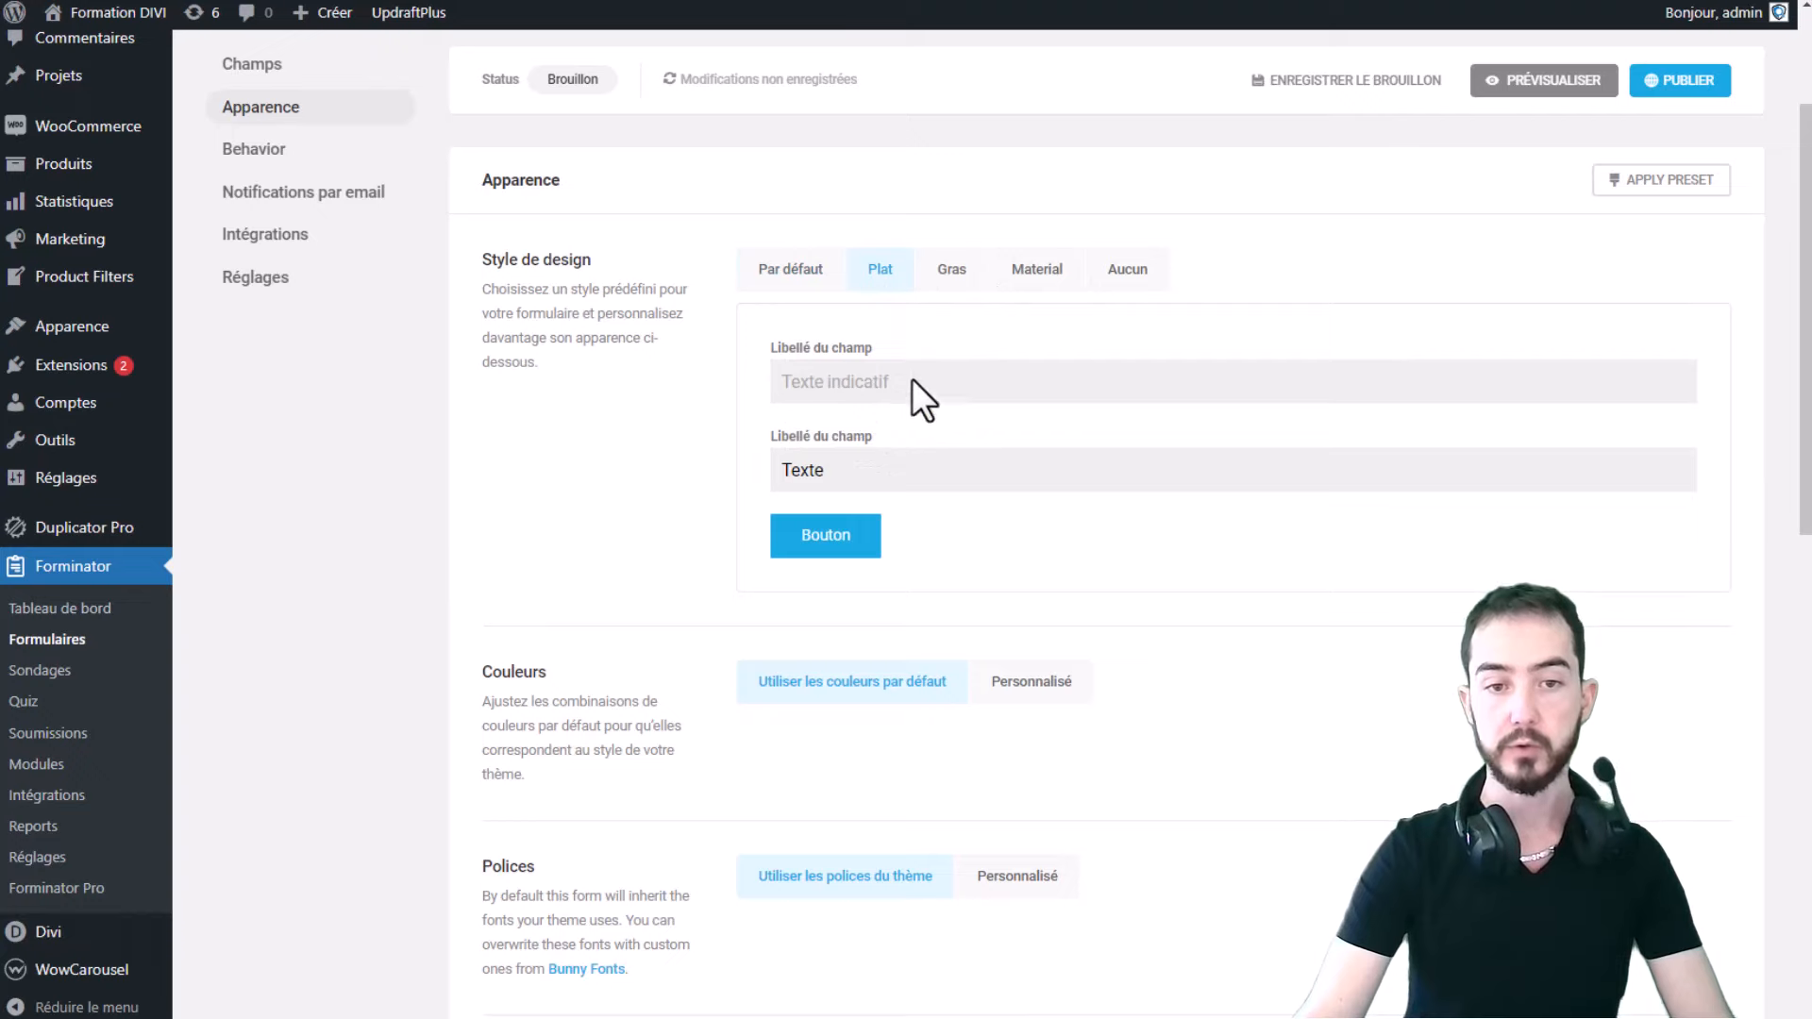
pyautogui.click(949, 273)
pyautogui.click(1019, 276)
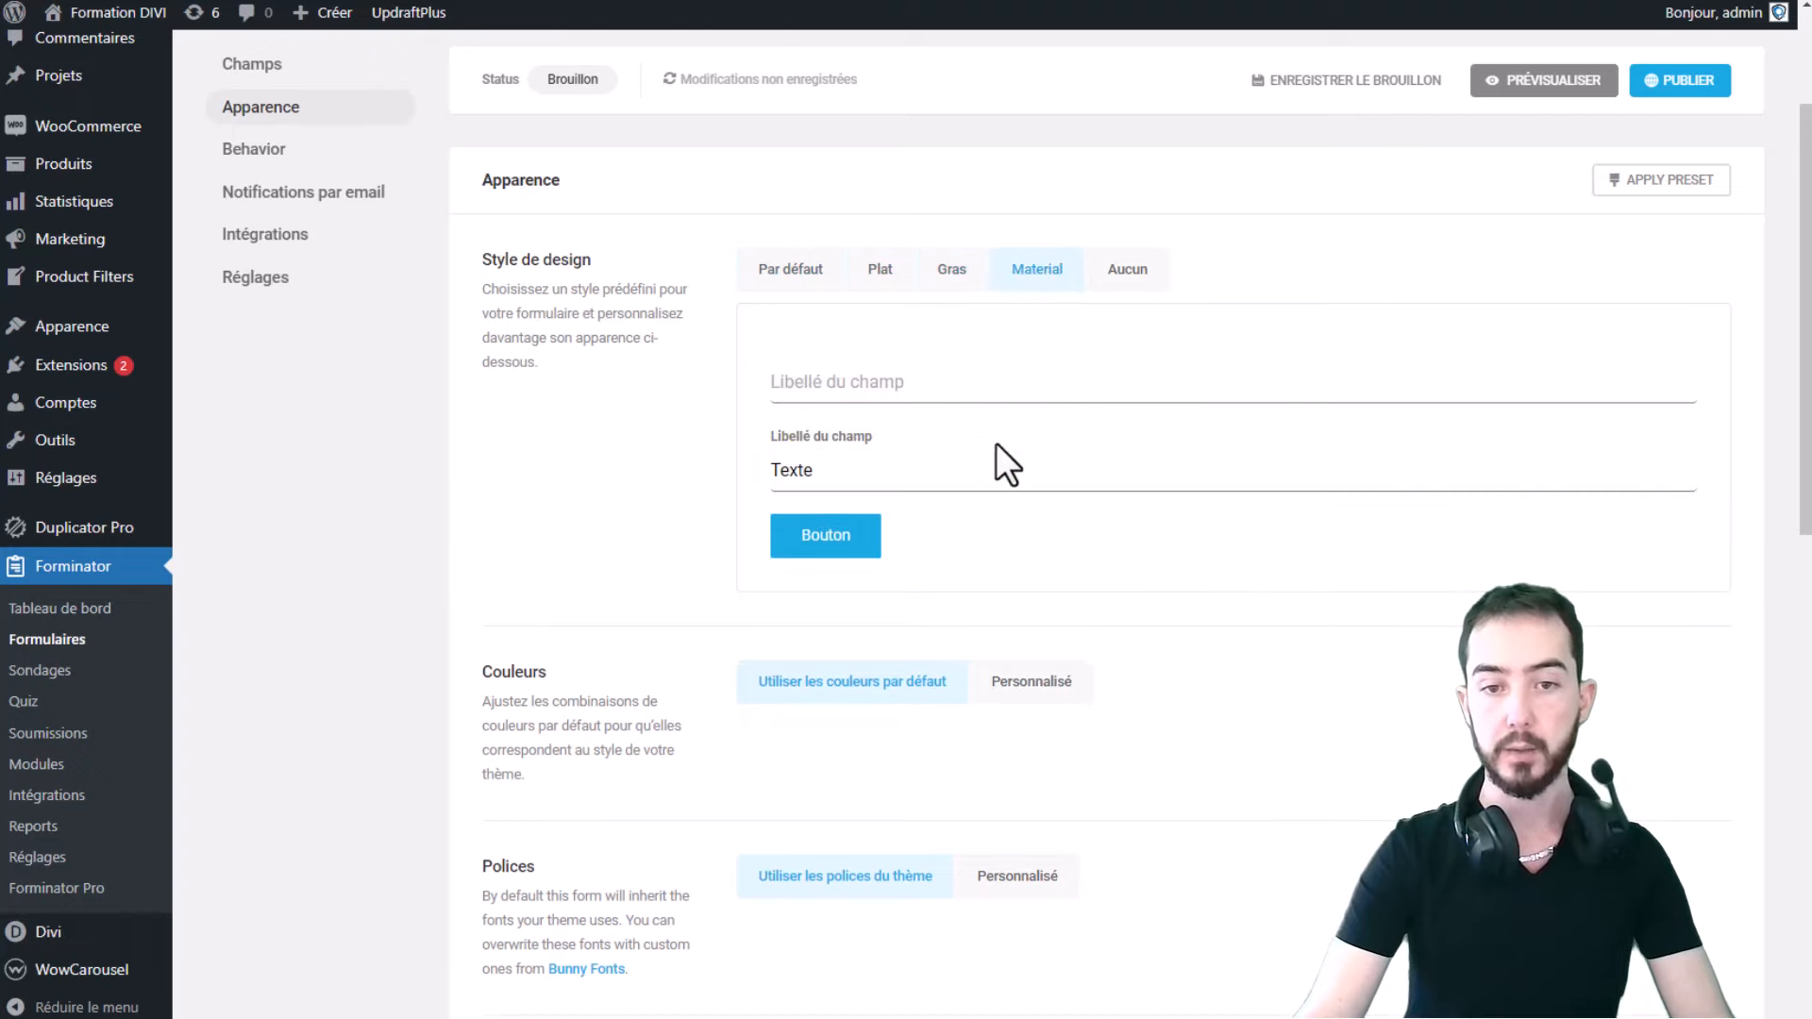
pyautogui.click(1125, 274)
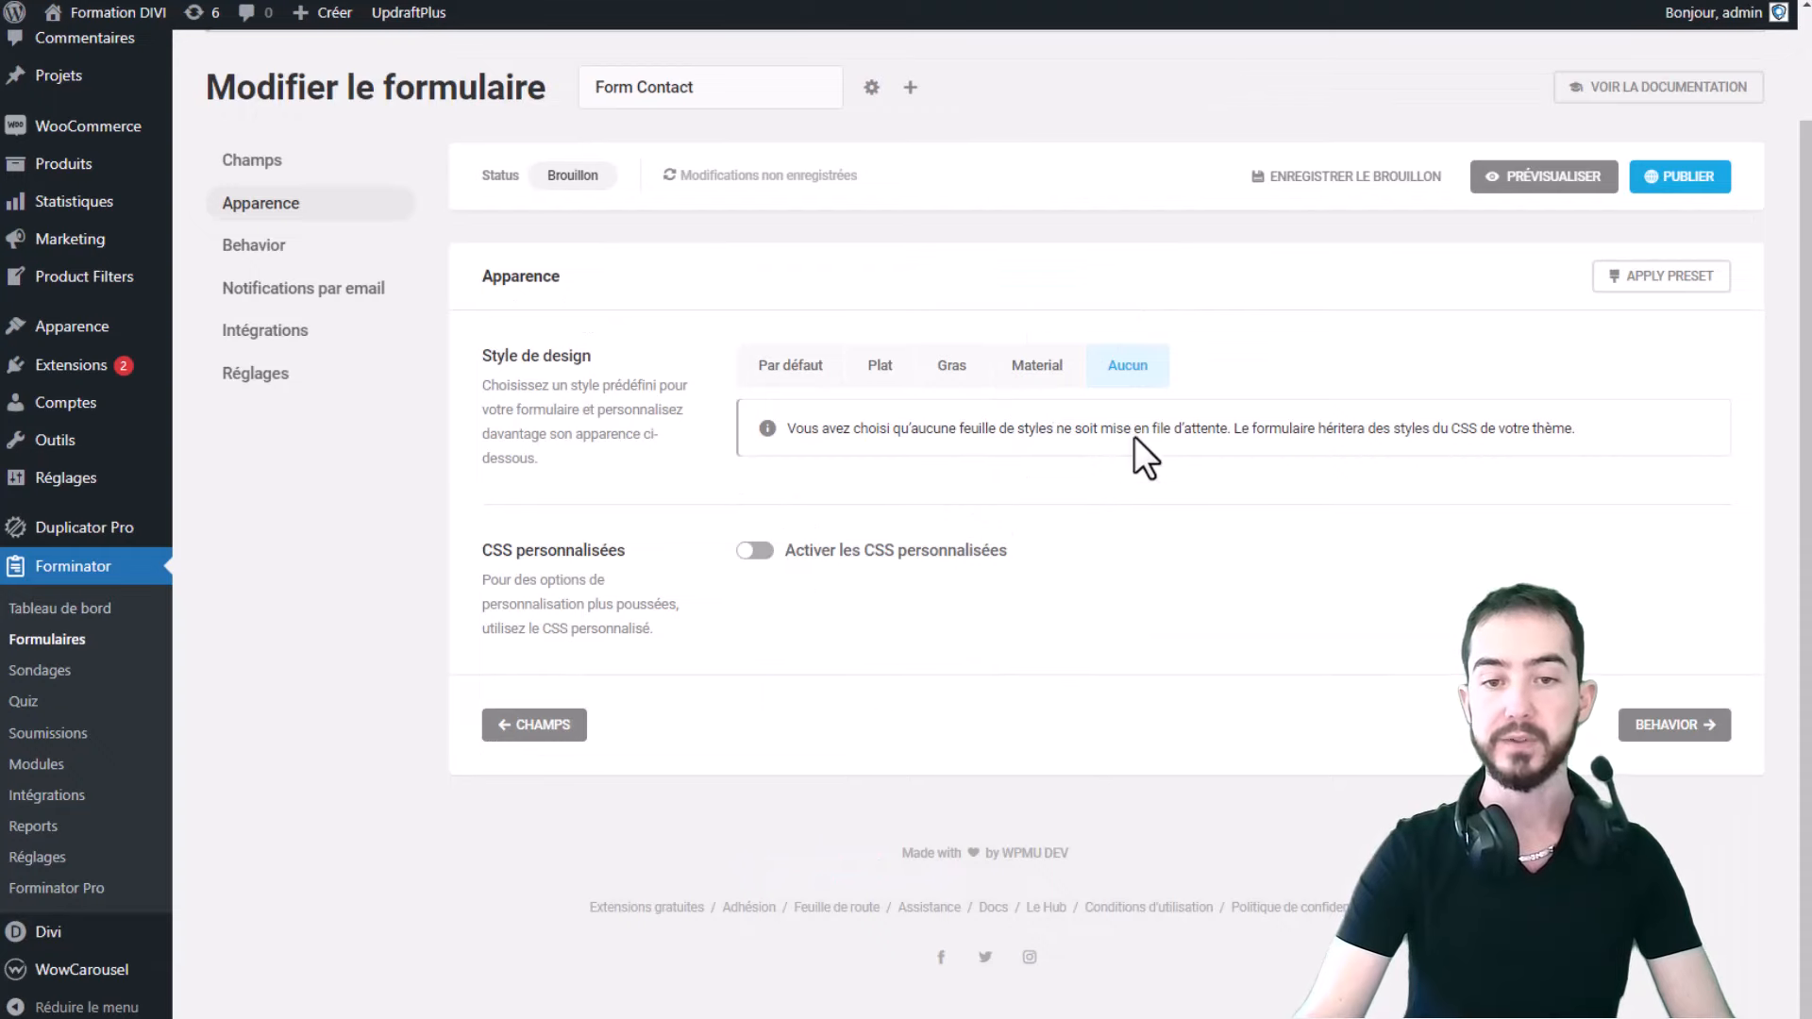
pyautogui.click(1029, 369)
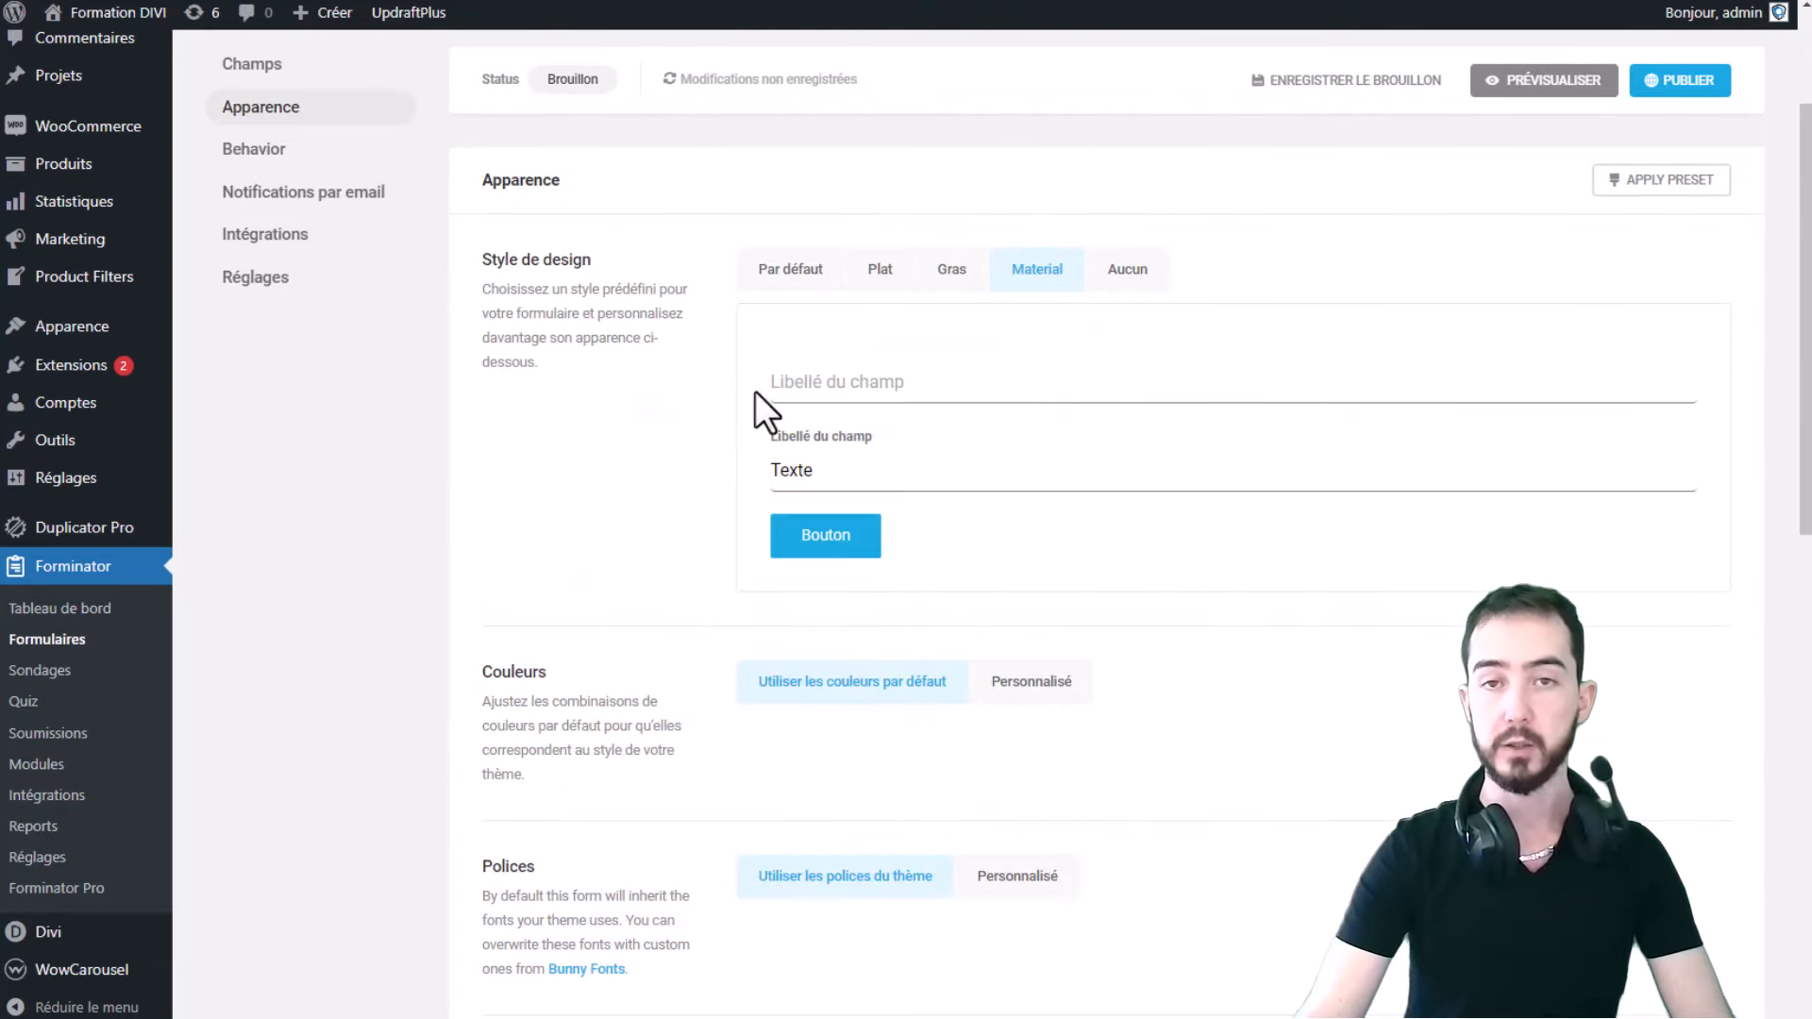
# - Switch the colours to Personnalisé and look through the container and success-response colour groups
pyautogui.scroll(-1, 767, 458)
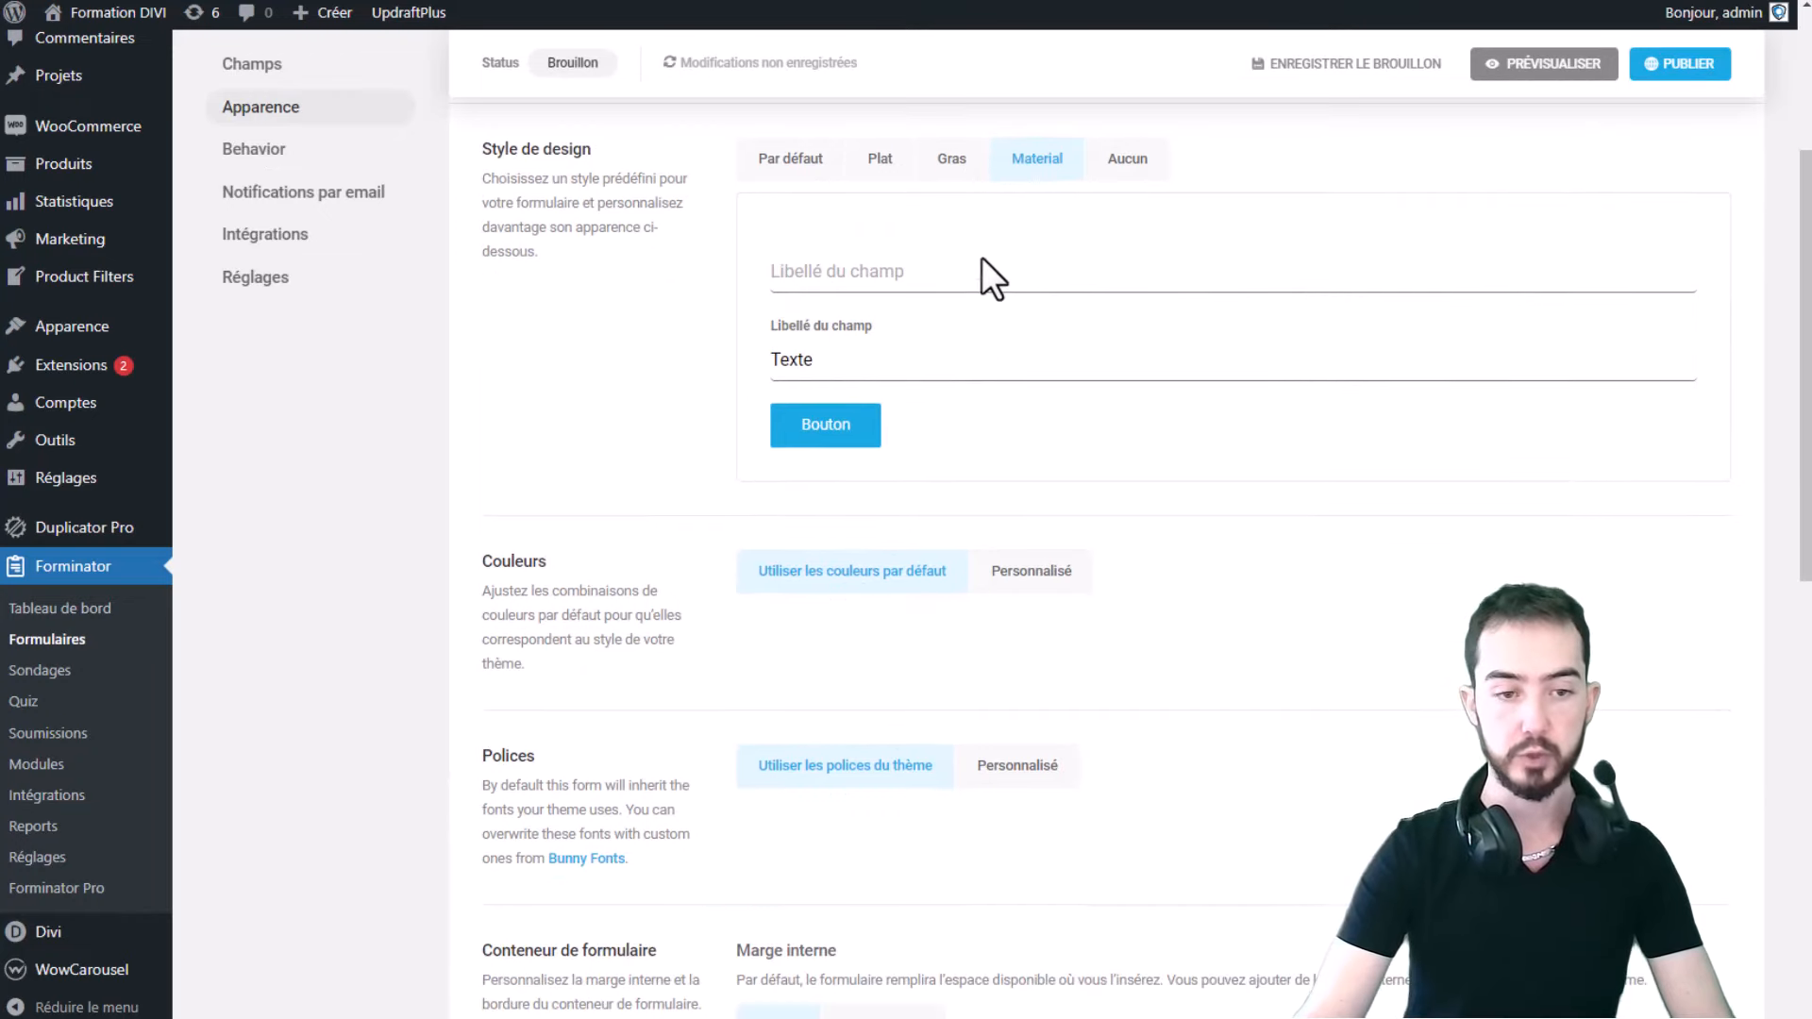
pyautogui.scroll(-1, 830, 692)
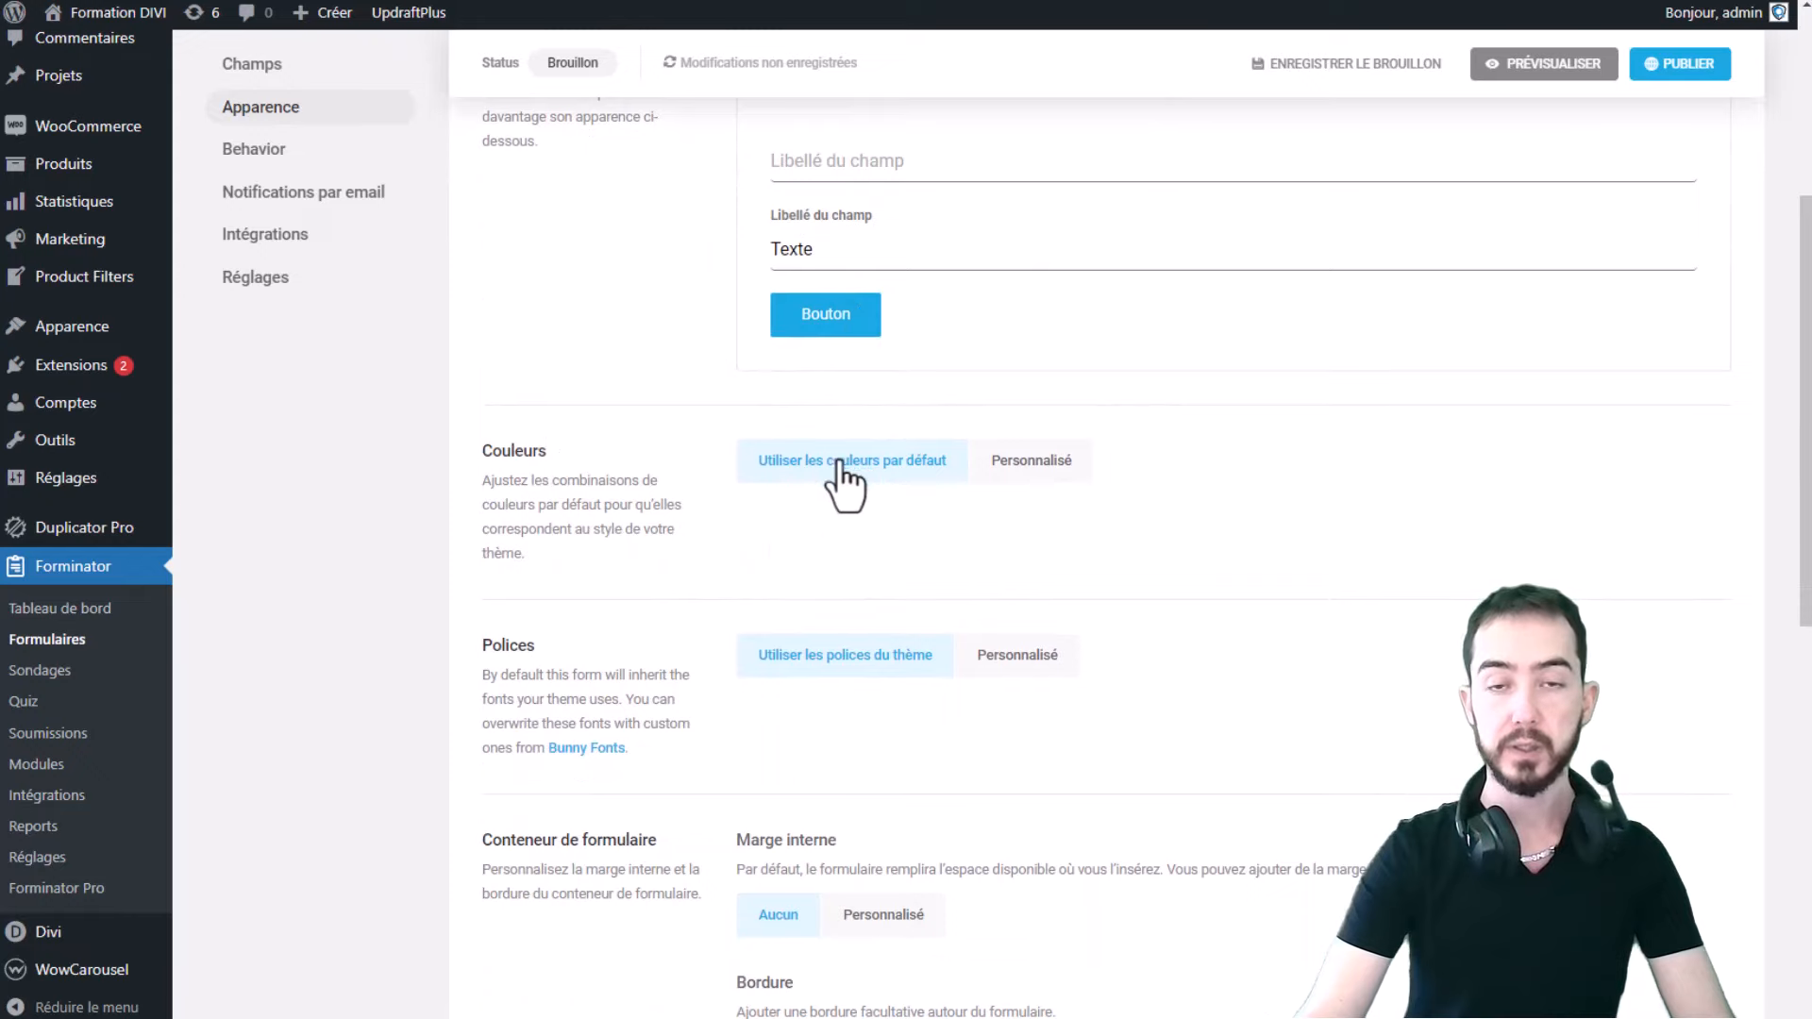
pyautogui.click(1043, 470)
pyautogui.scroll(-2, 1100, 467)
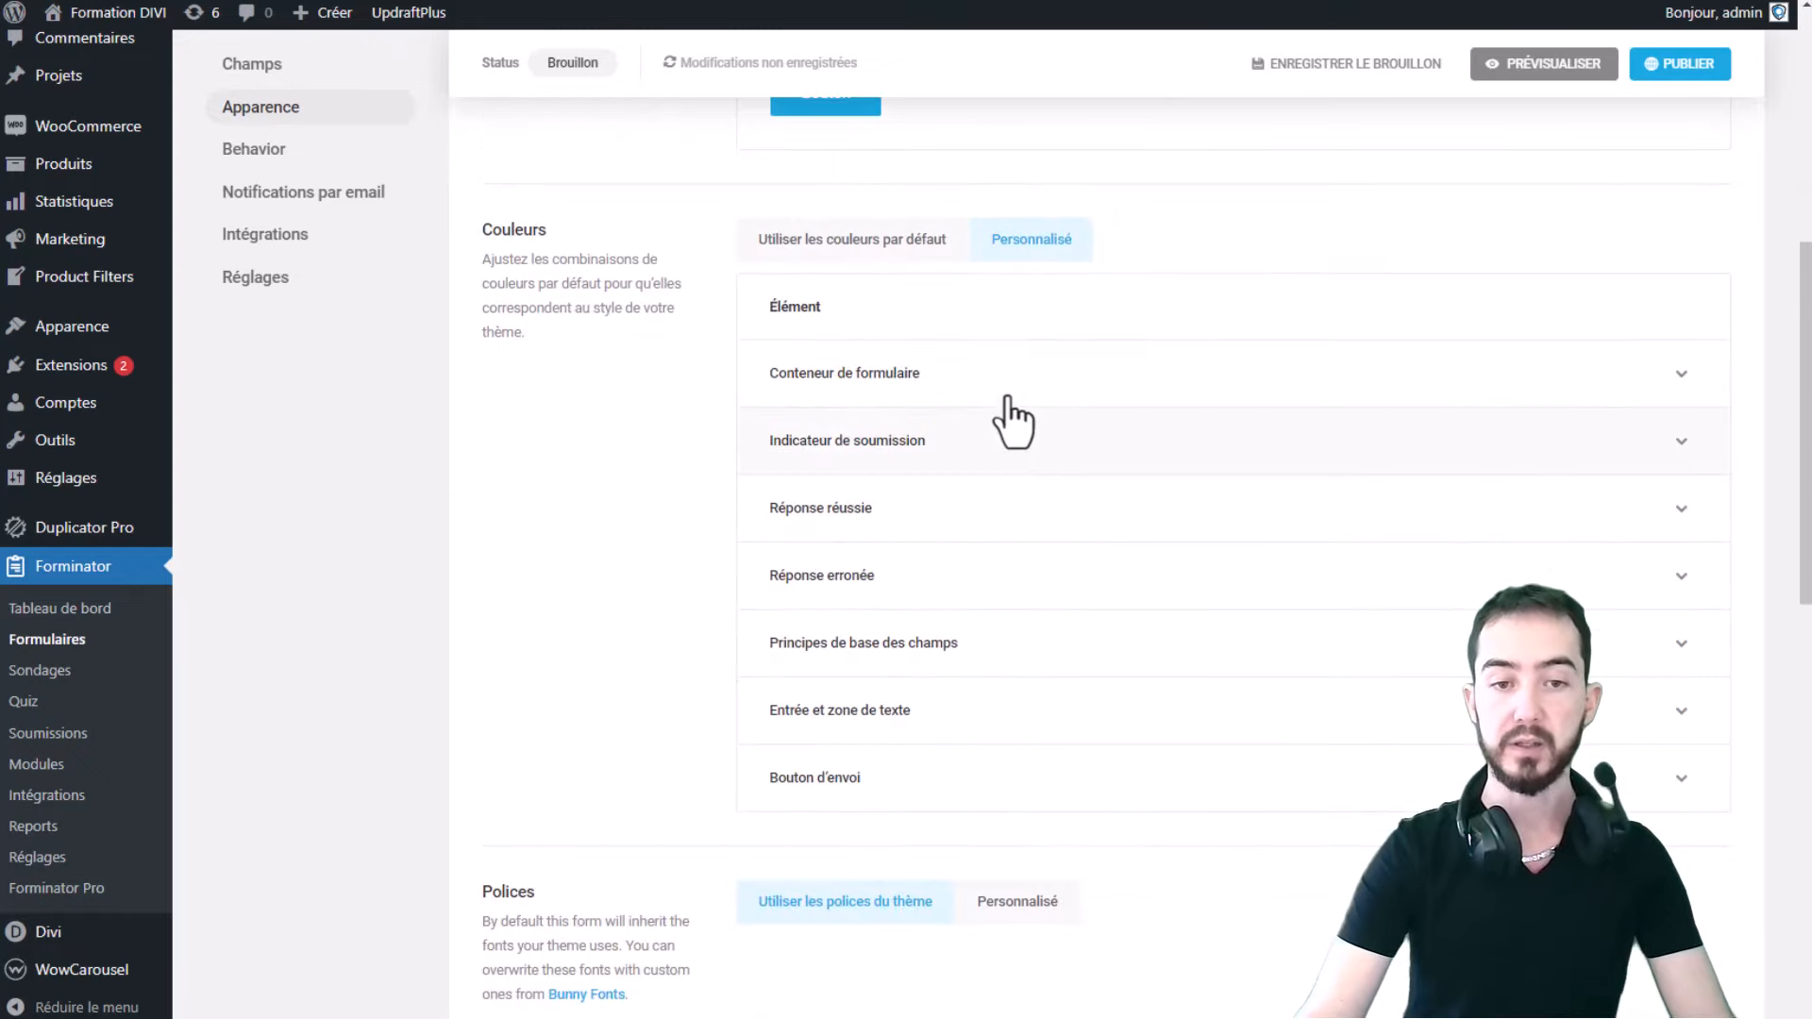
pyautogui.click(1146, 373)
pyautogui.click(1130, 377)
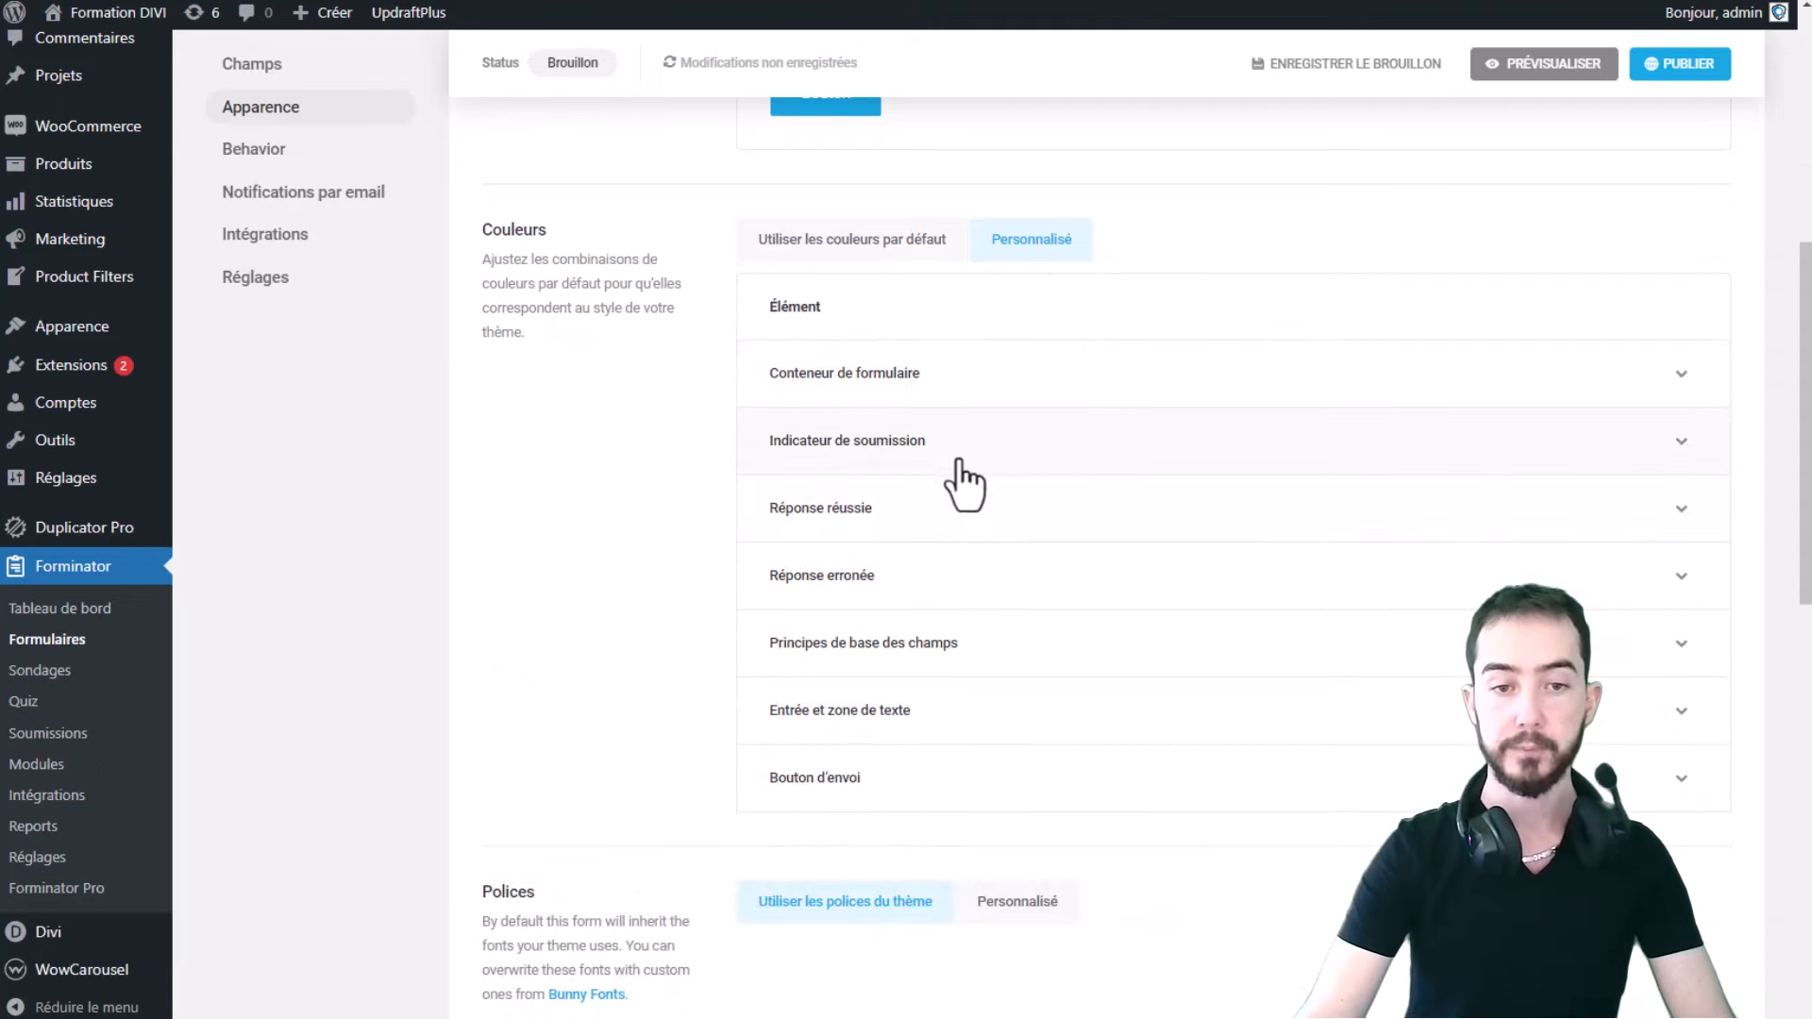
pyautogui.click(928, 529)
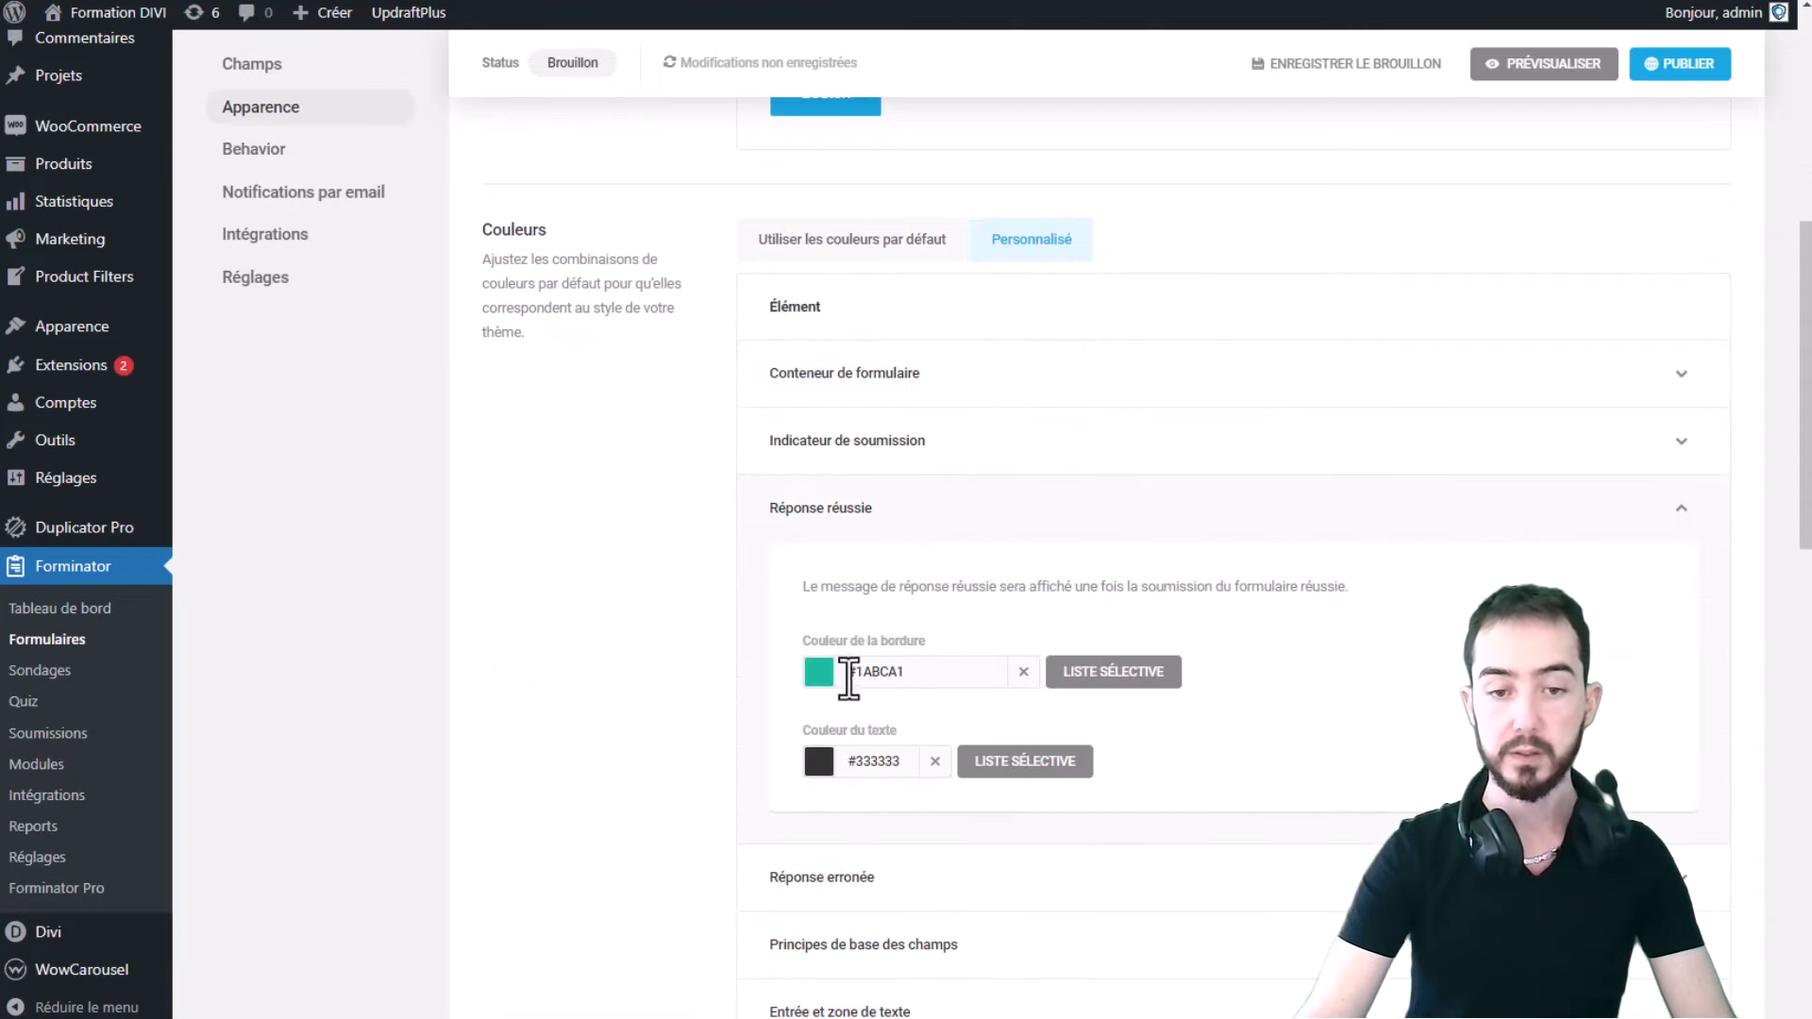
pyautogui.click(1020, 515)
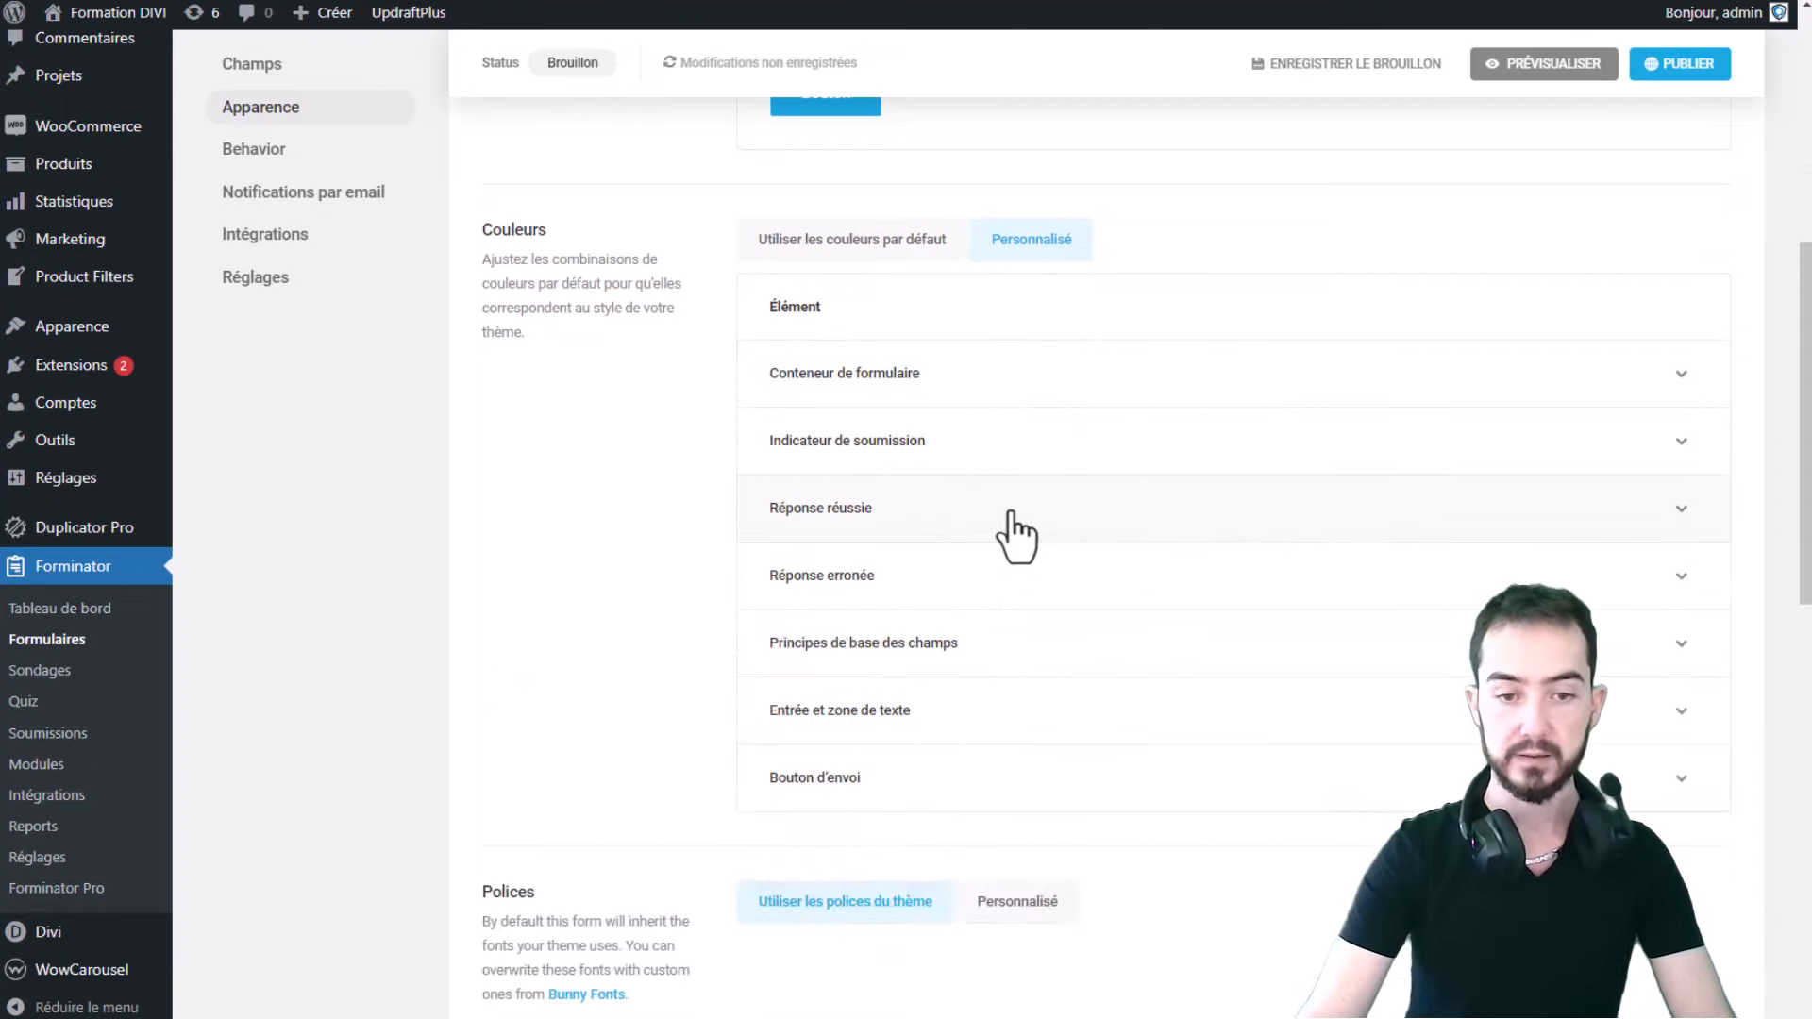
pyautogui.scroll(-1, 981, 585)
# - Review the Entrée et zone de texte colours in default, hover and focus states, leaving that group expanded
pyautogui.click(986, 626)
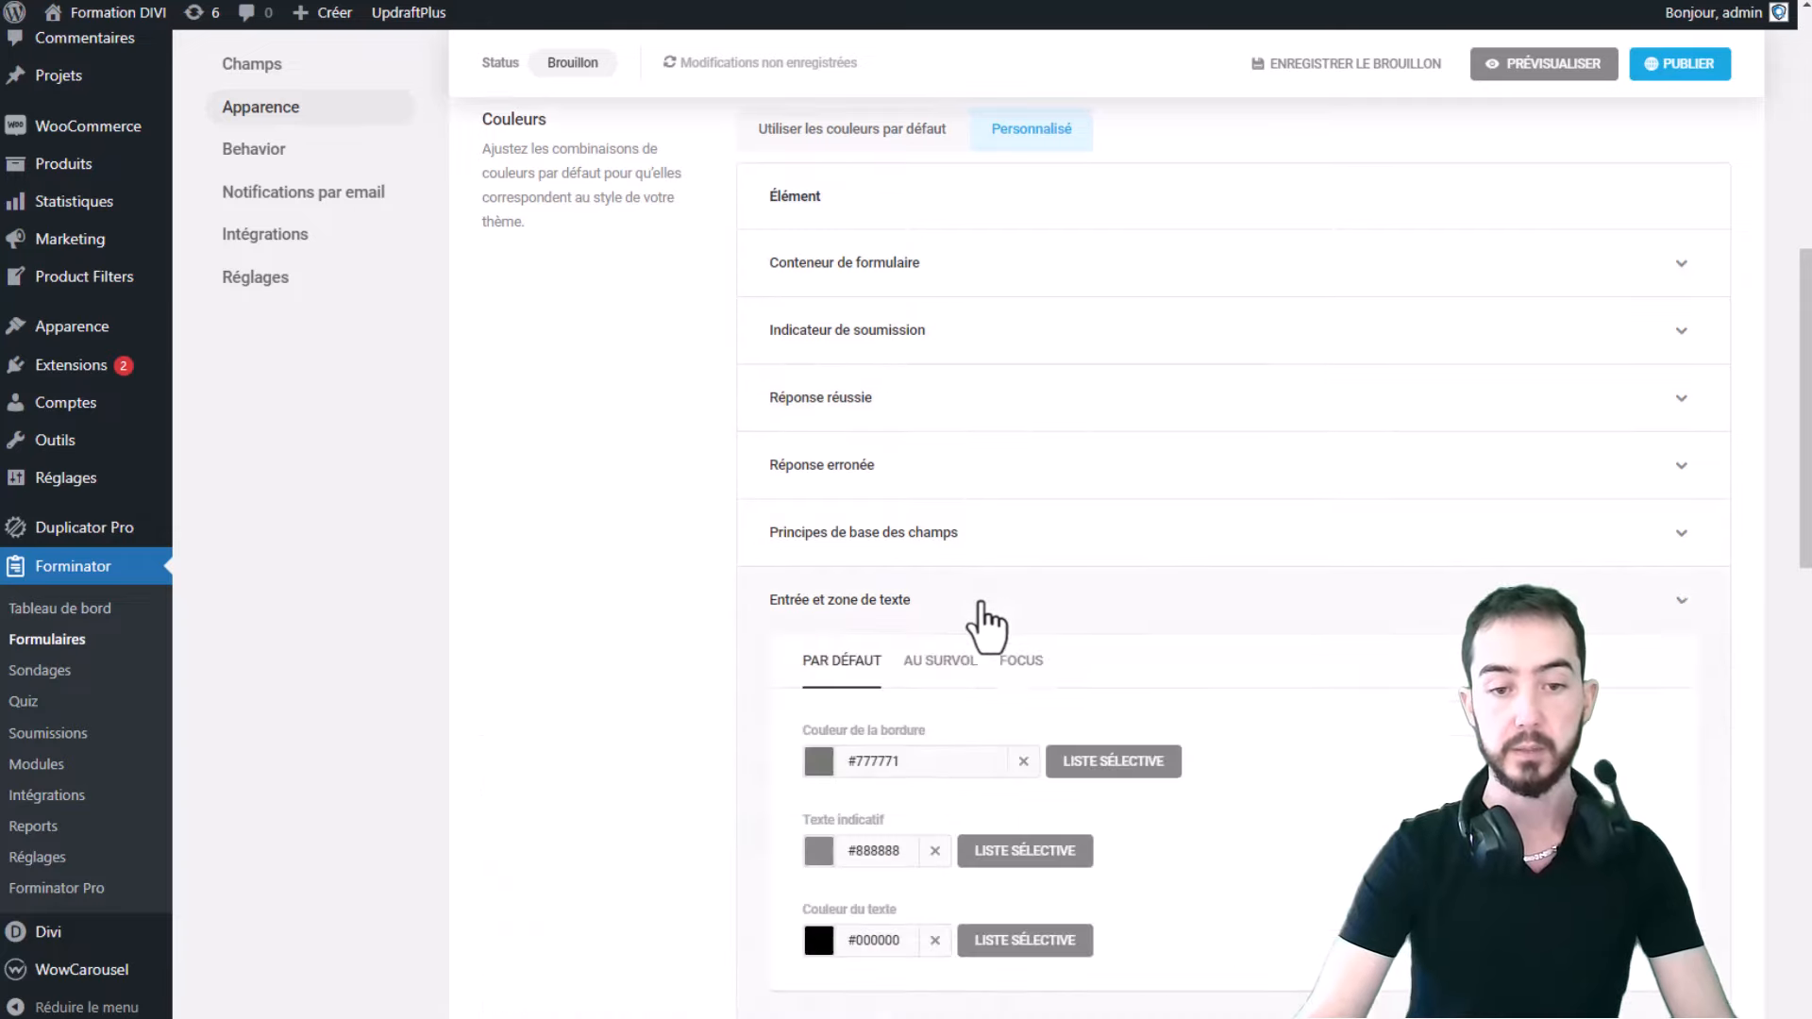
pyautogui.scroll(-1, 948, 739)
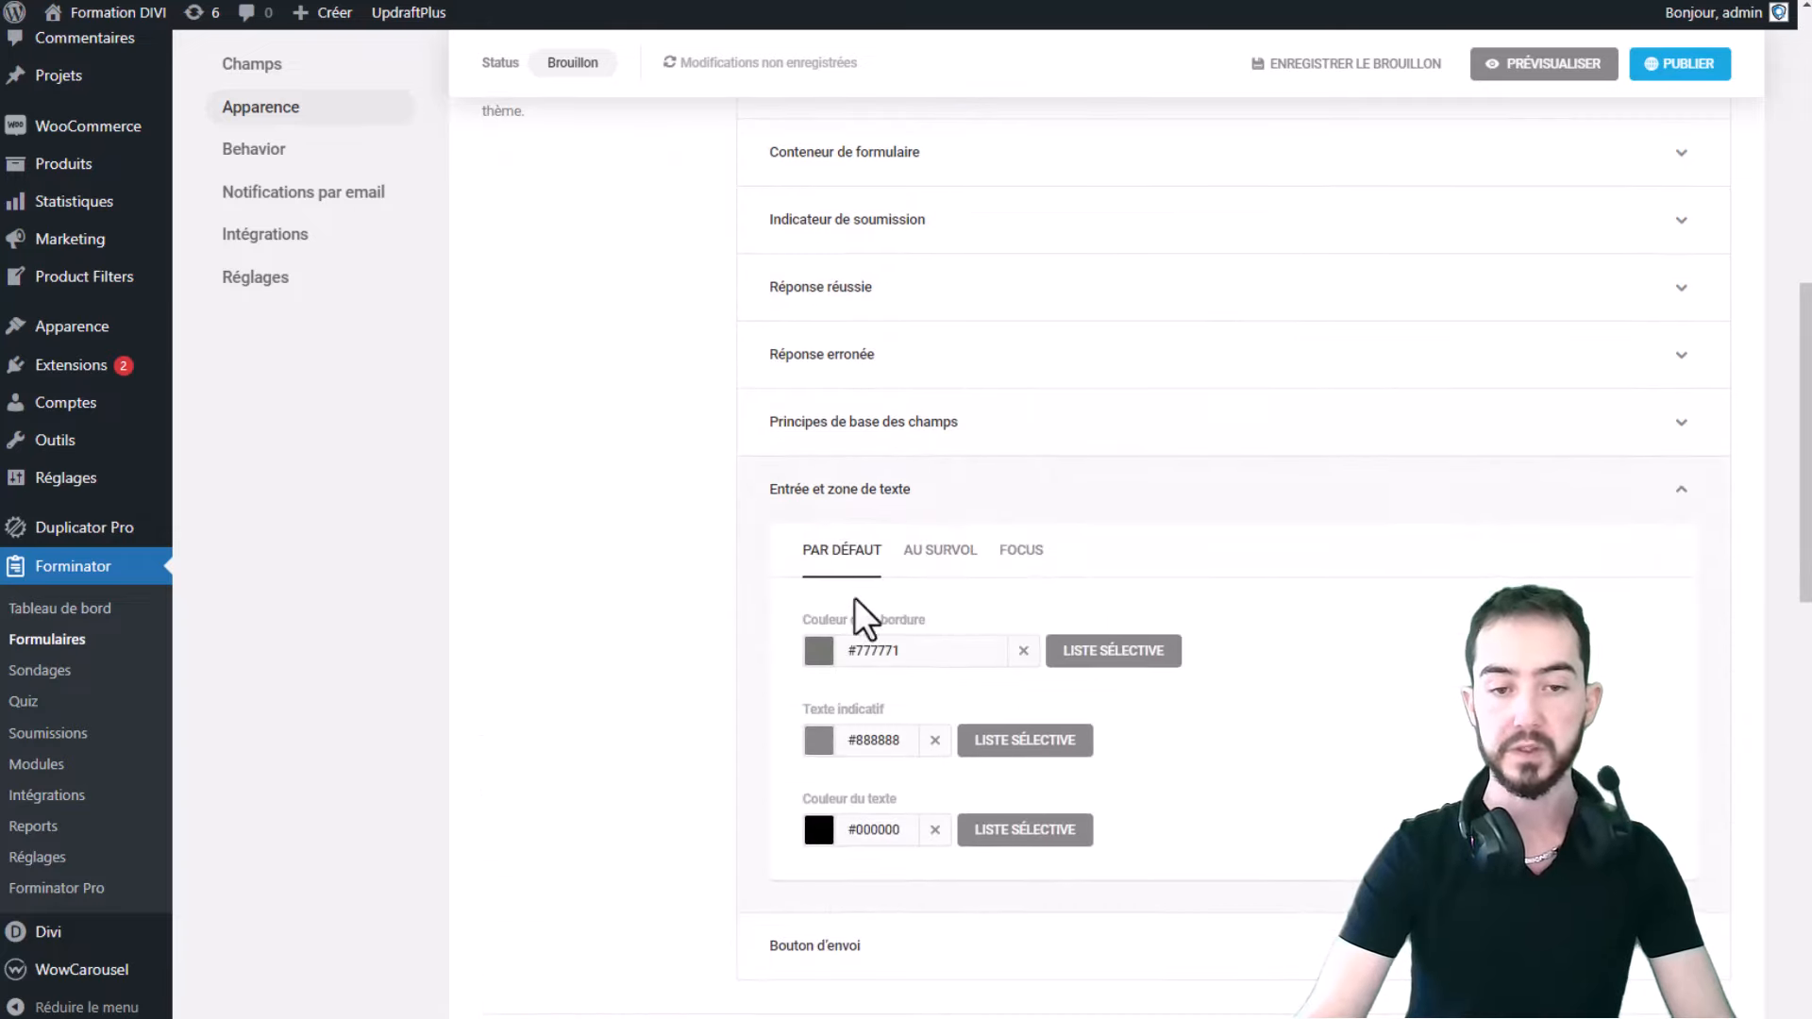
pyautogui.scroll(-1, 901, 524)
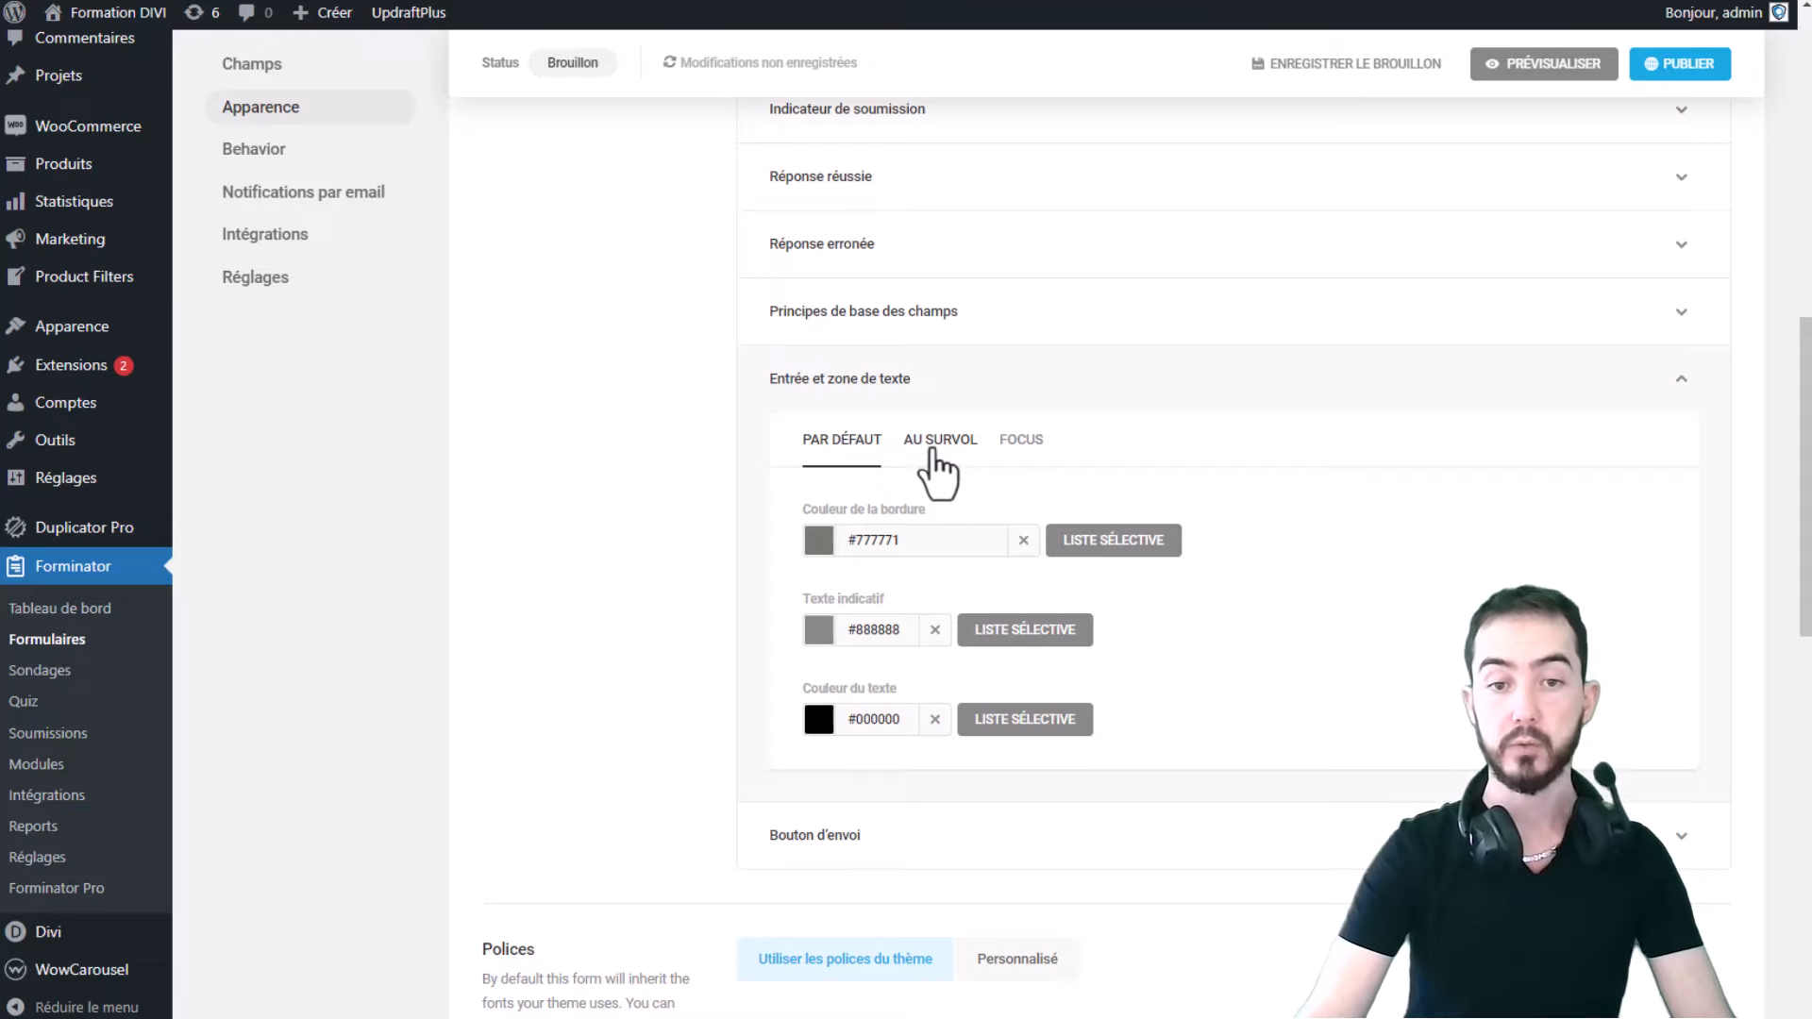
pyautogui.click(935, 446)
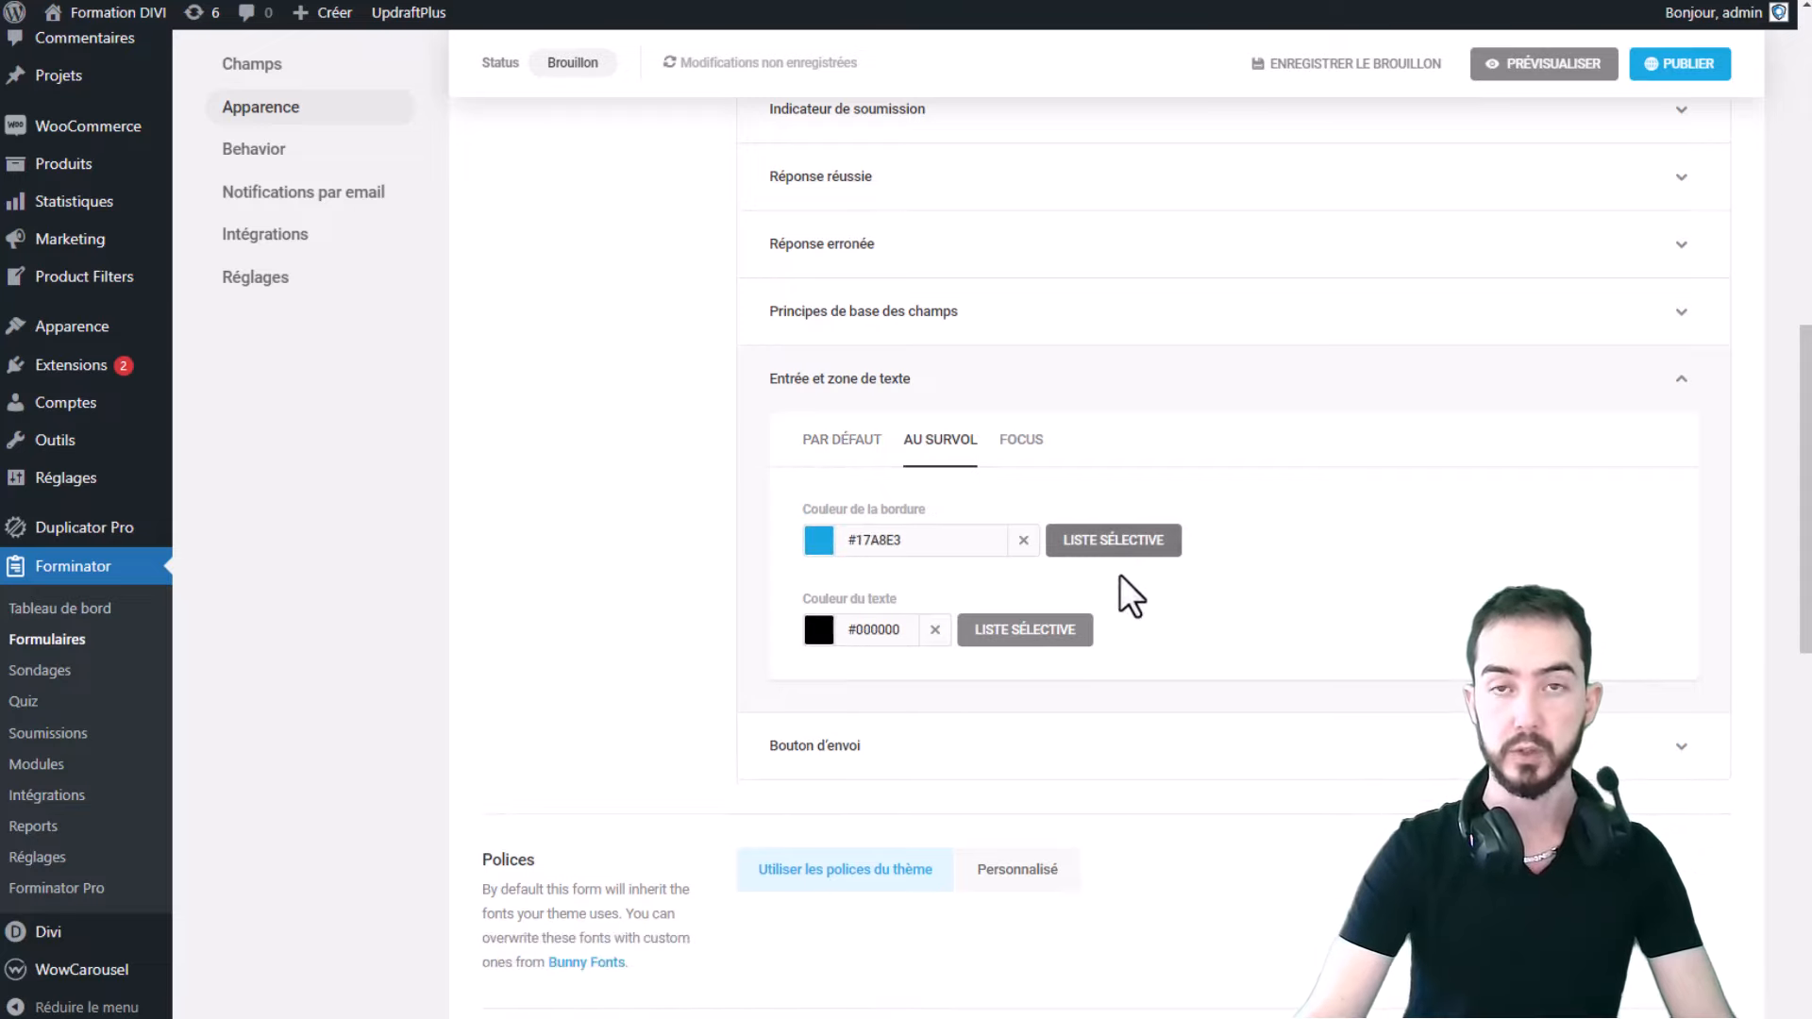
pyautogui.click(946, 548)
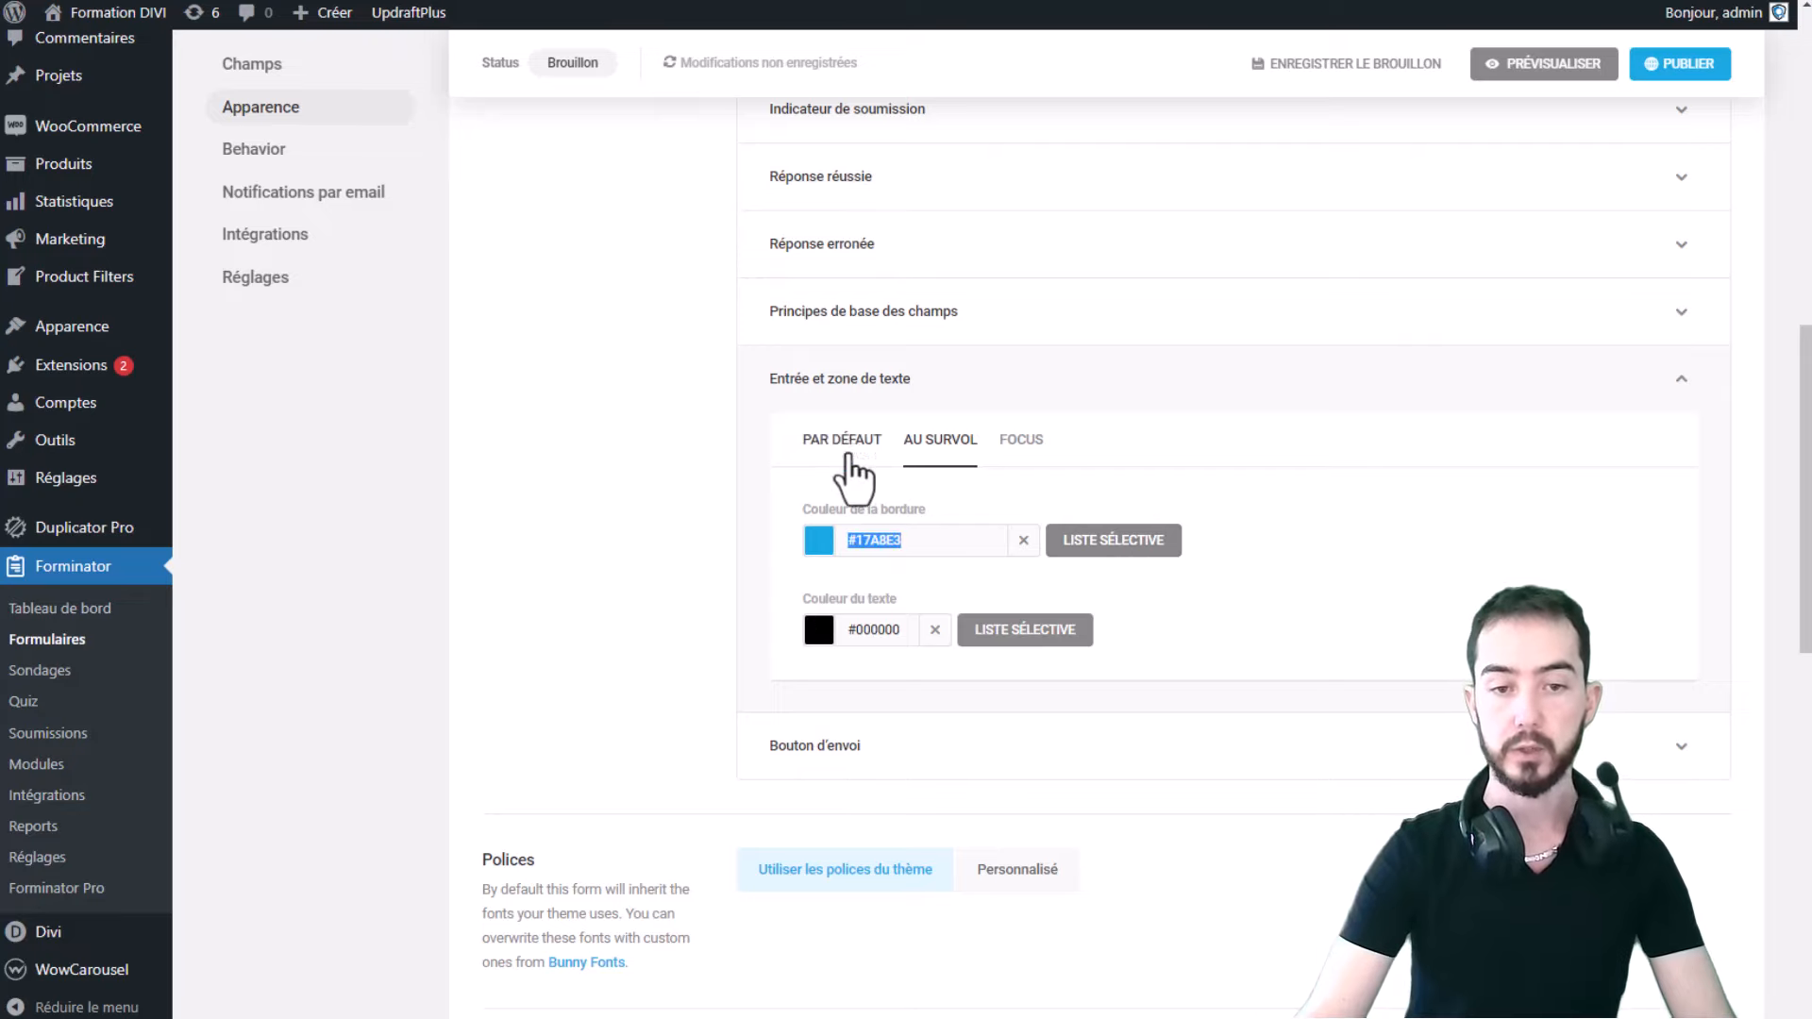
pyautogui.click(850, 455)
pyautogui.click(922, 548)
pyautogui.click(934, 444)
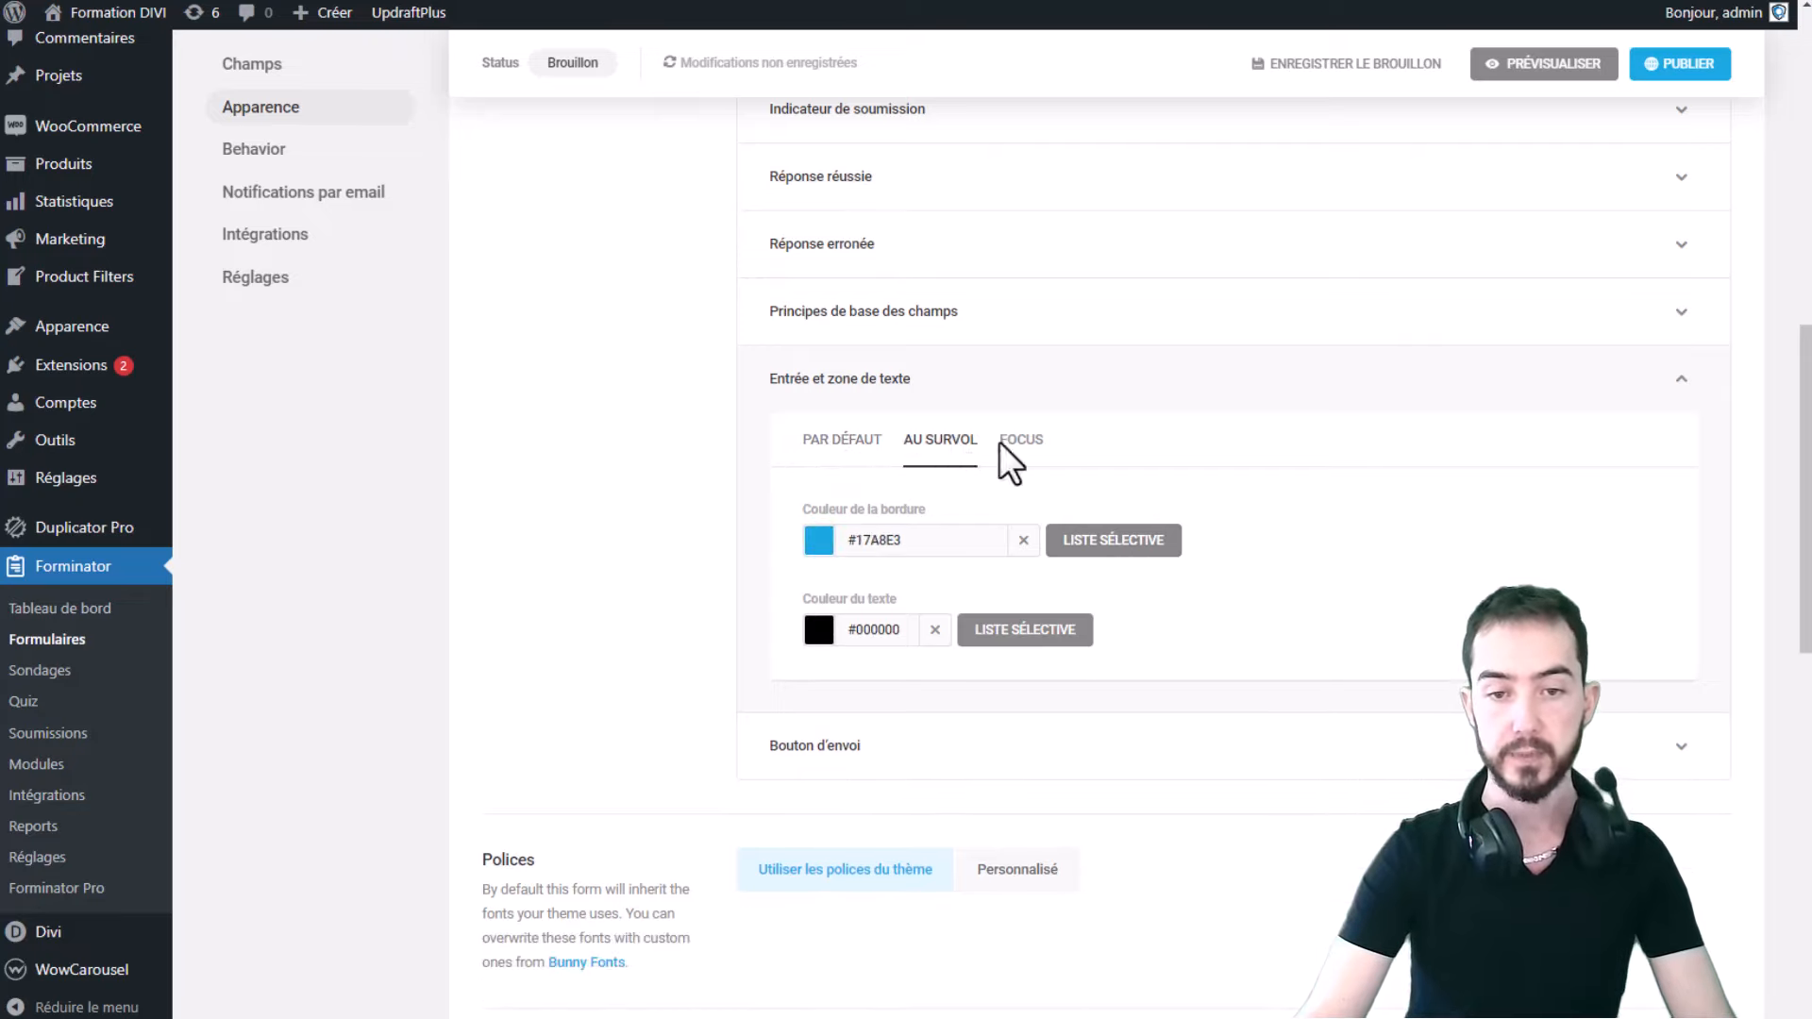
pyautogui.click(1021, 445)
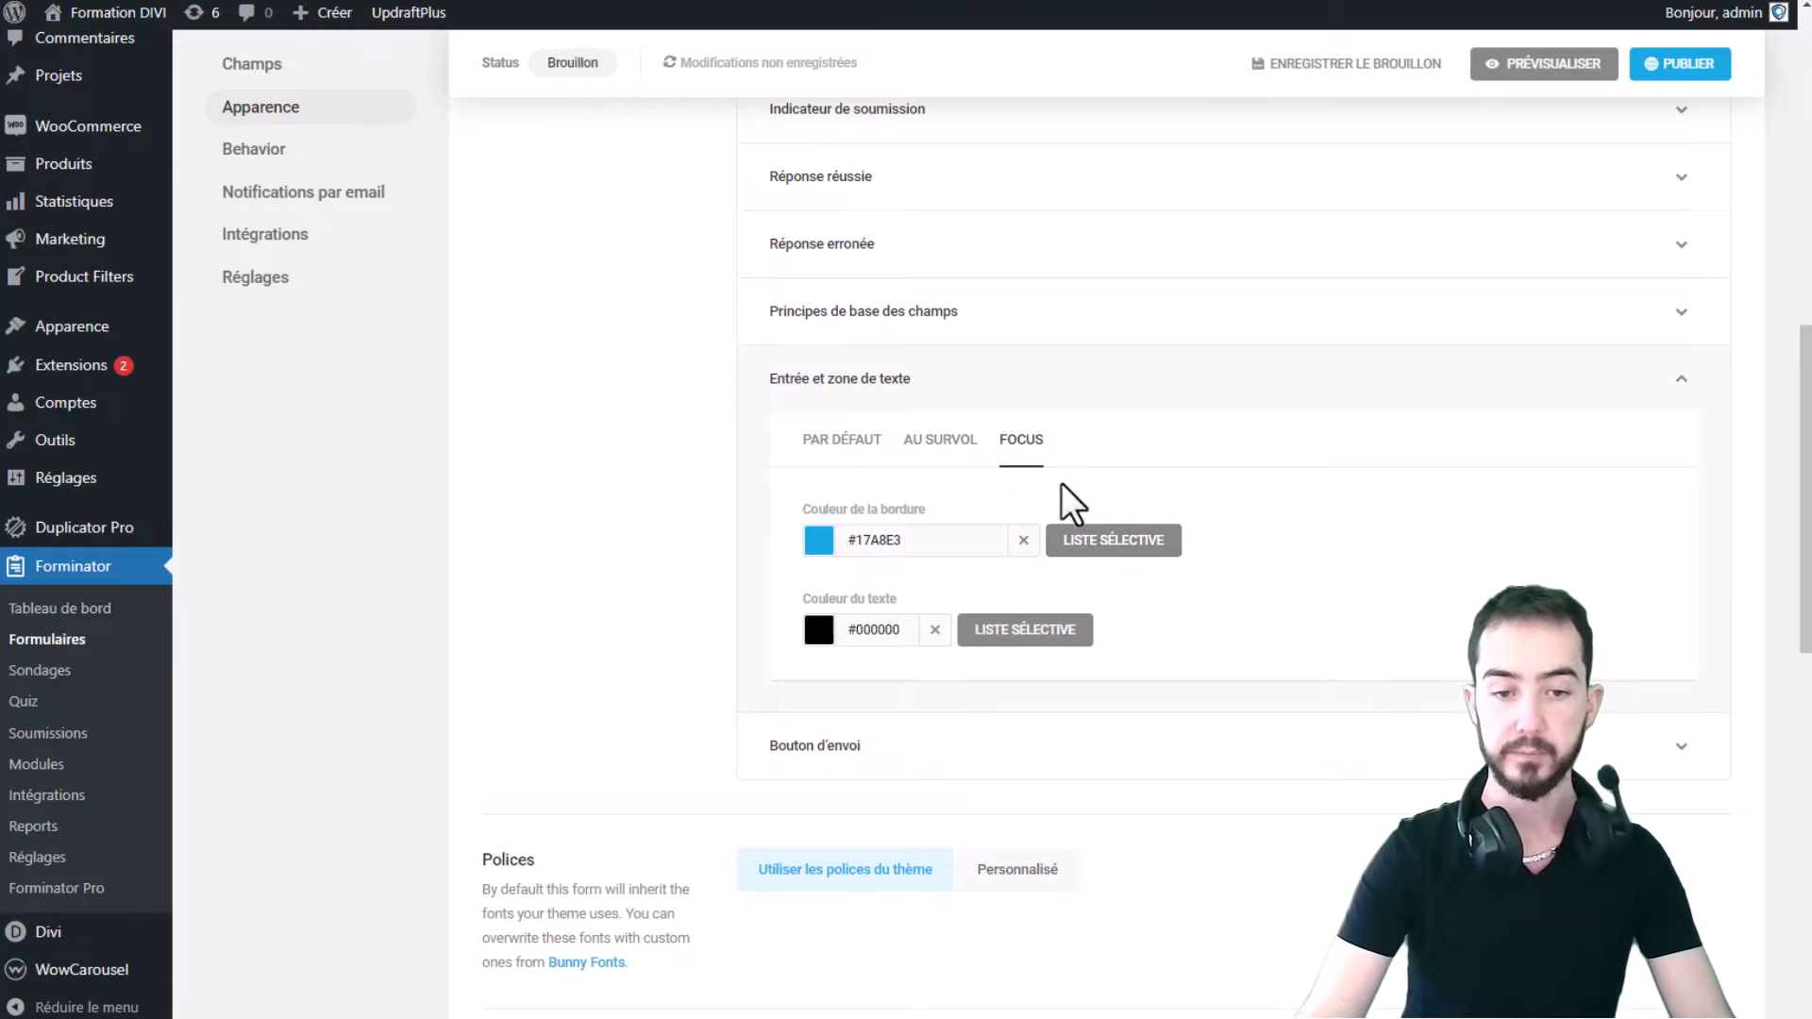
pyautogui.click(1093, 398)
pyautogui.click(963, 455)
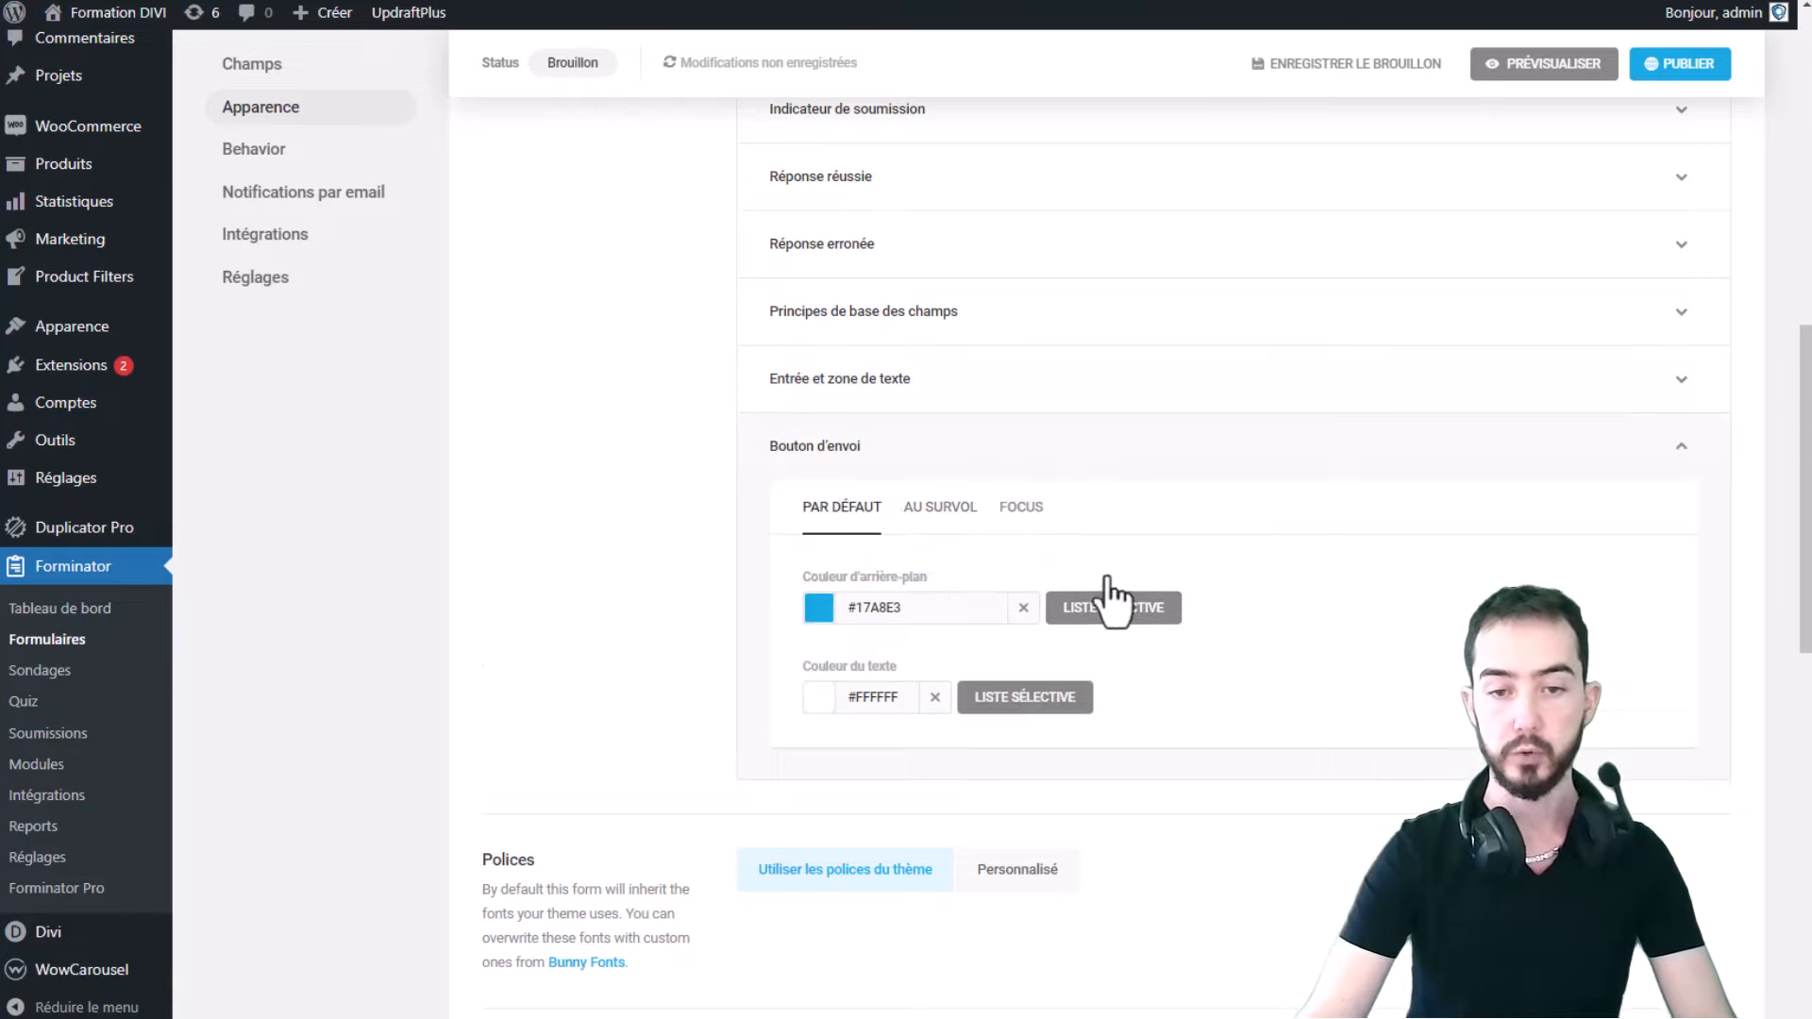
pyautogui.click(879, 380)
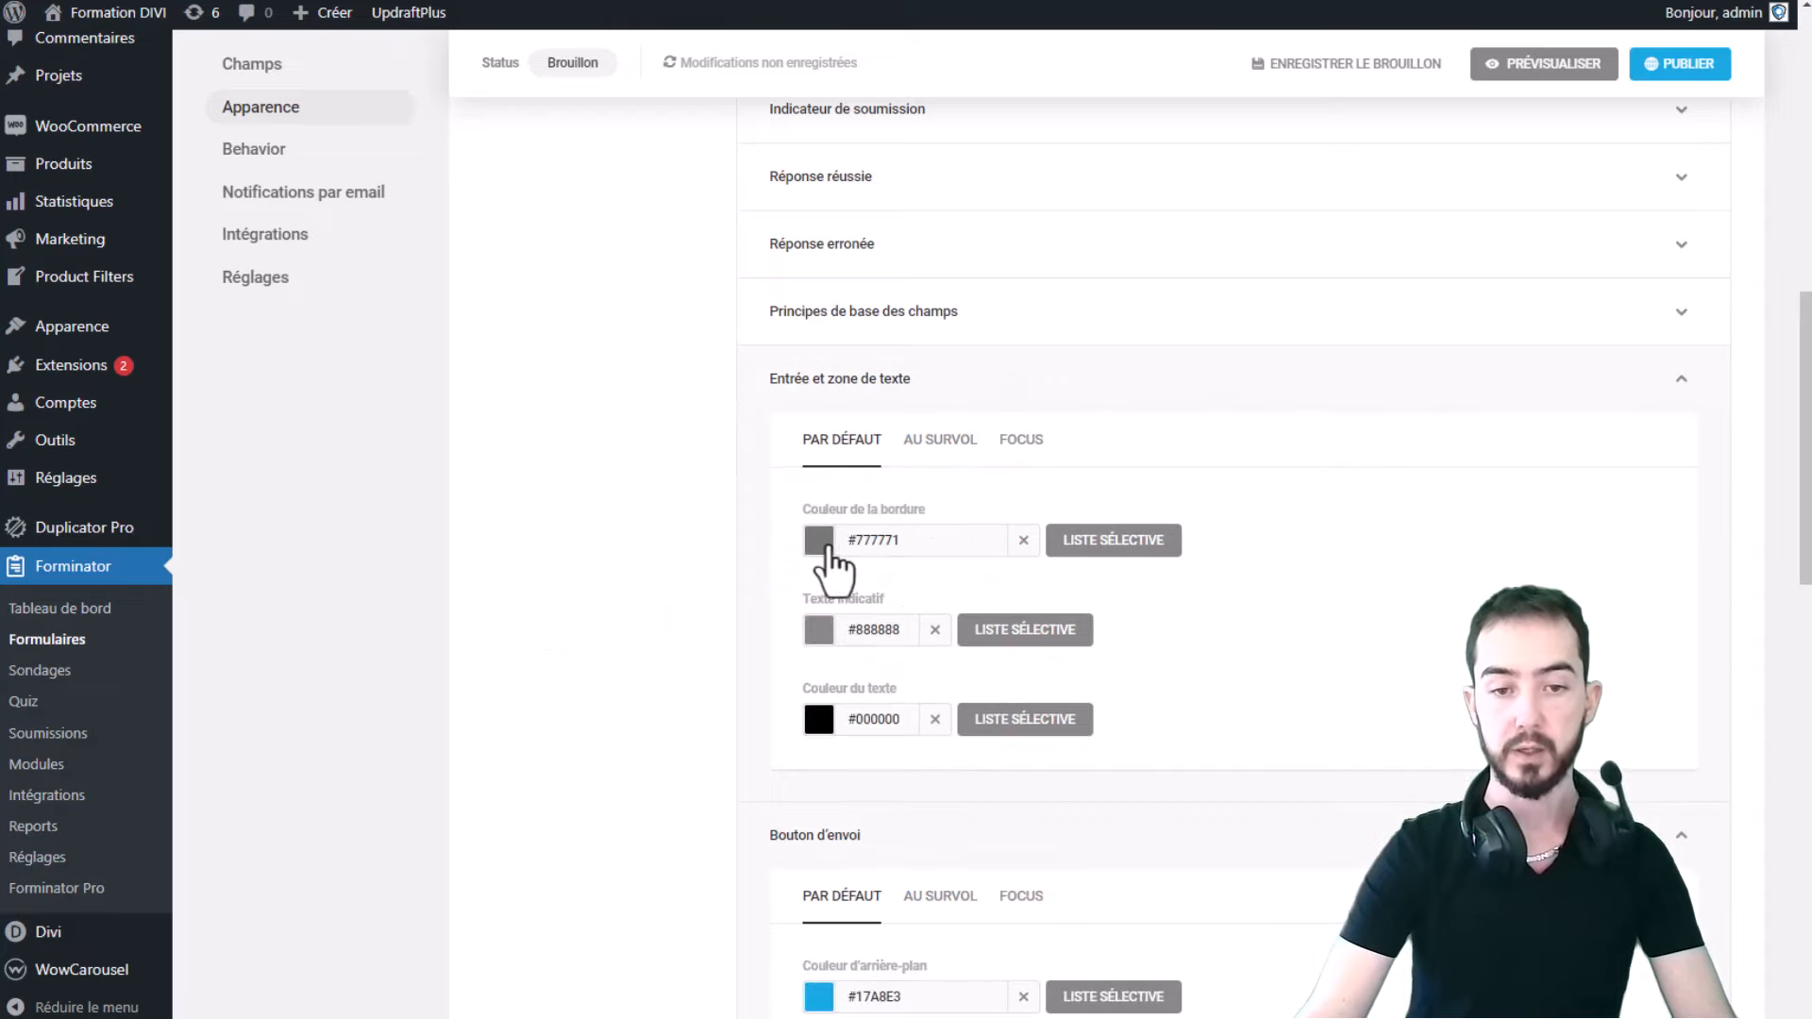
# - Set the input border colour to the preset blue #17a8e3 and close the colour chooser
pyautogui.click(821, 545)
pyautogui.moveTo(835, 630)
pyautogui.mouseDown()
pyautogui.moveTo(932, 668)
pyautogui.moveTo(858, 675)
pyautogui.moveTo(891, 699)
pyautogui.mouseUp()
pyautogui.click(877, 818)
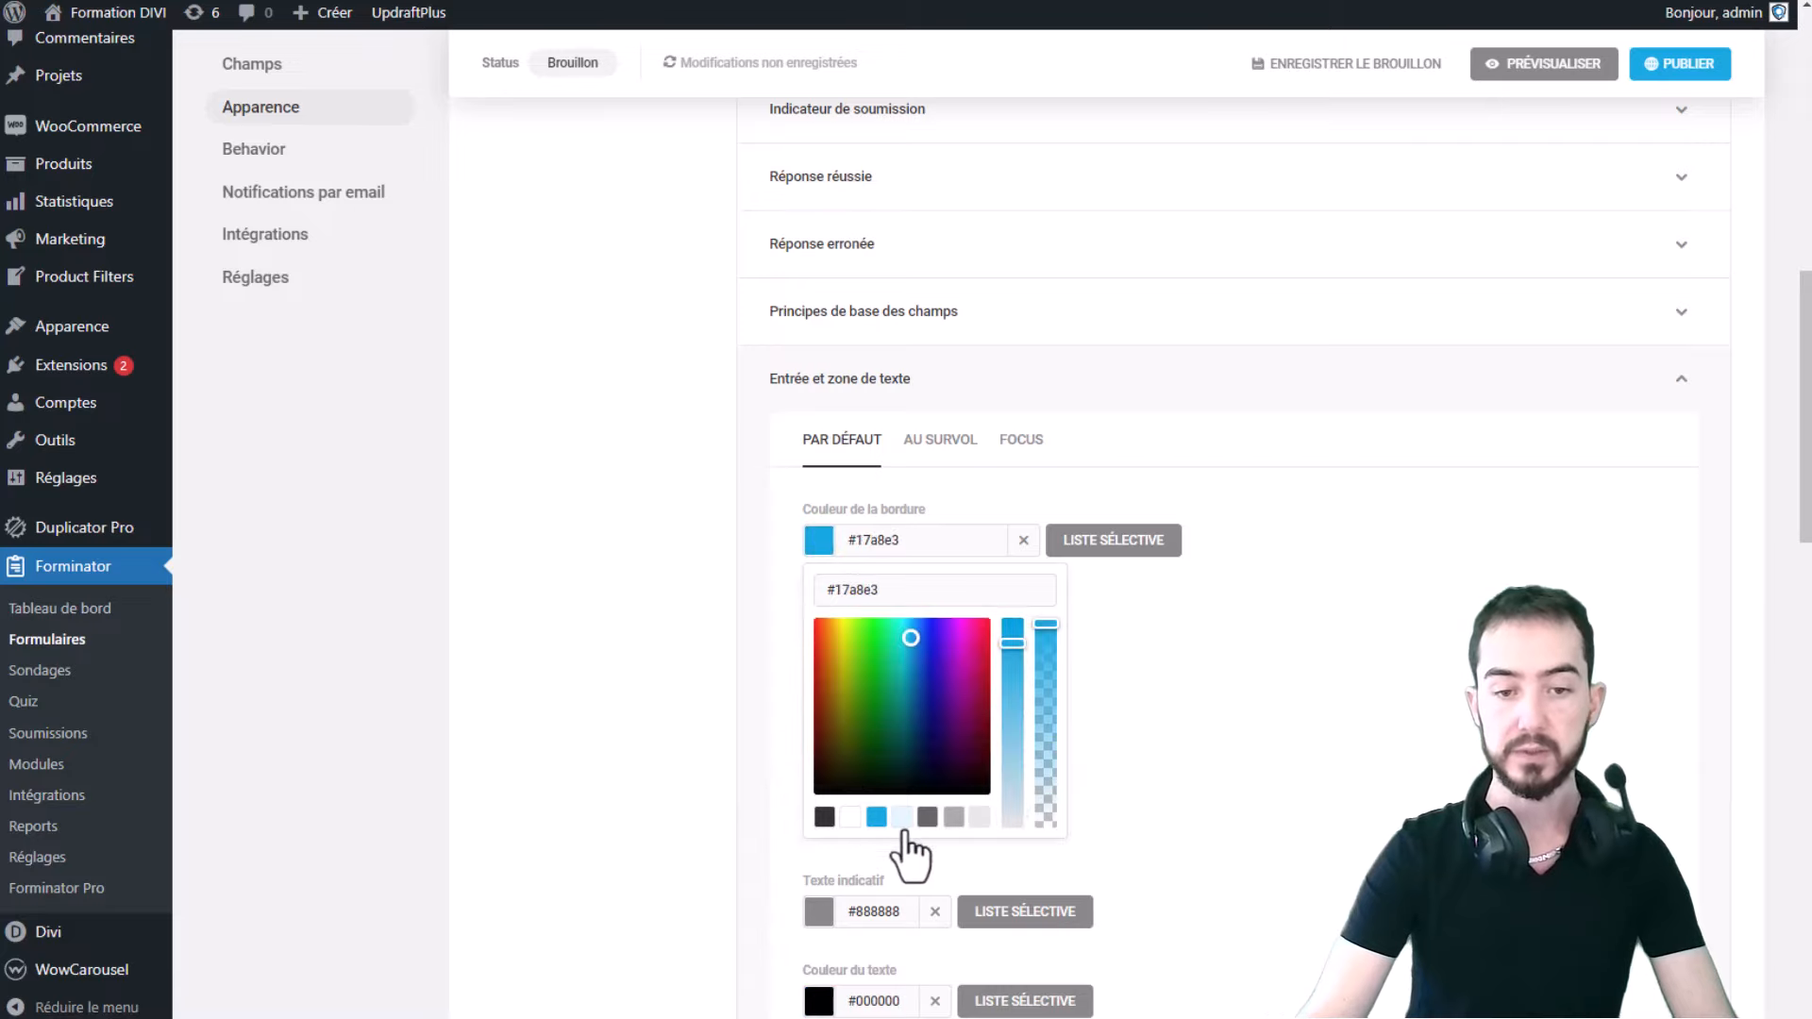
pyautogui.doubleClick(861, 593)
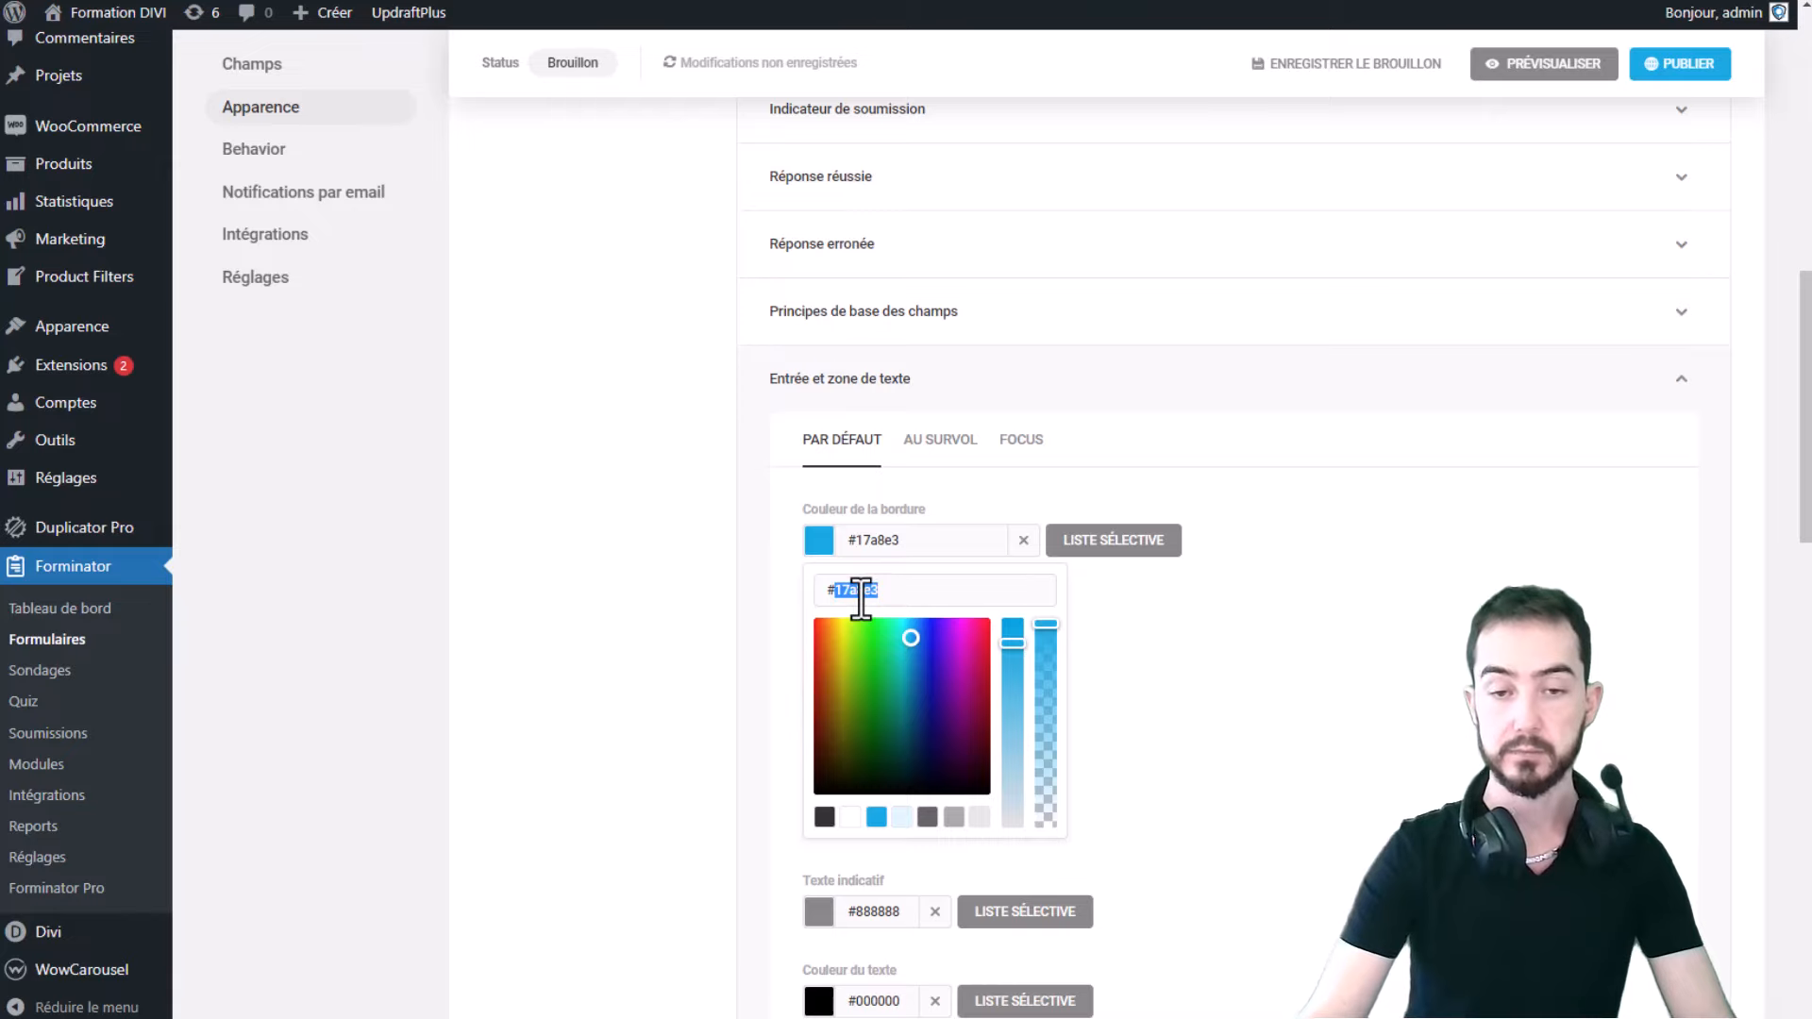
pyautogui.click(1234, 588)
pyautogui.click(1310, 338)
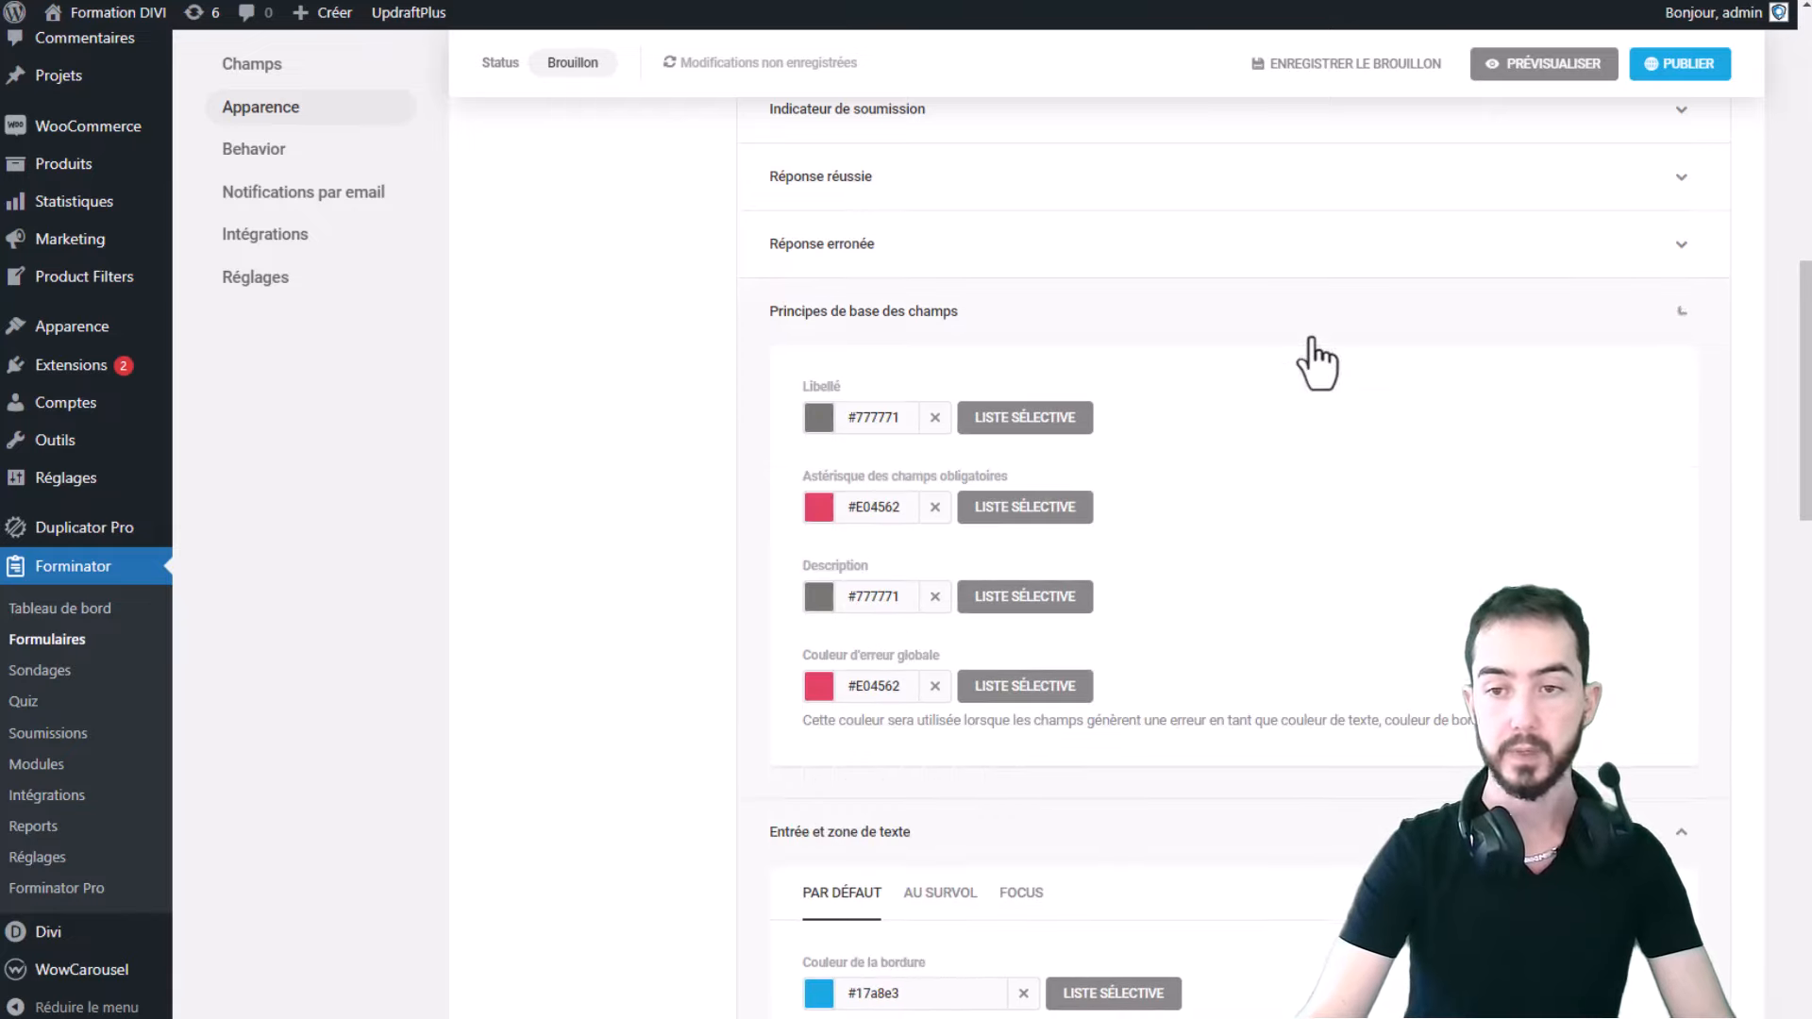
pyautogui.click(1213, 323)
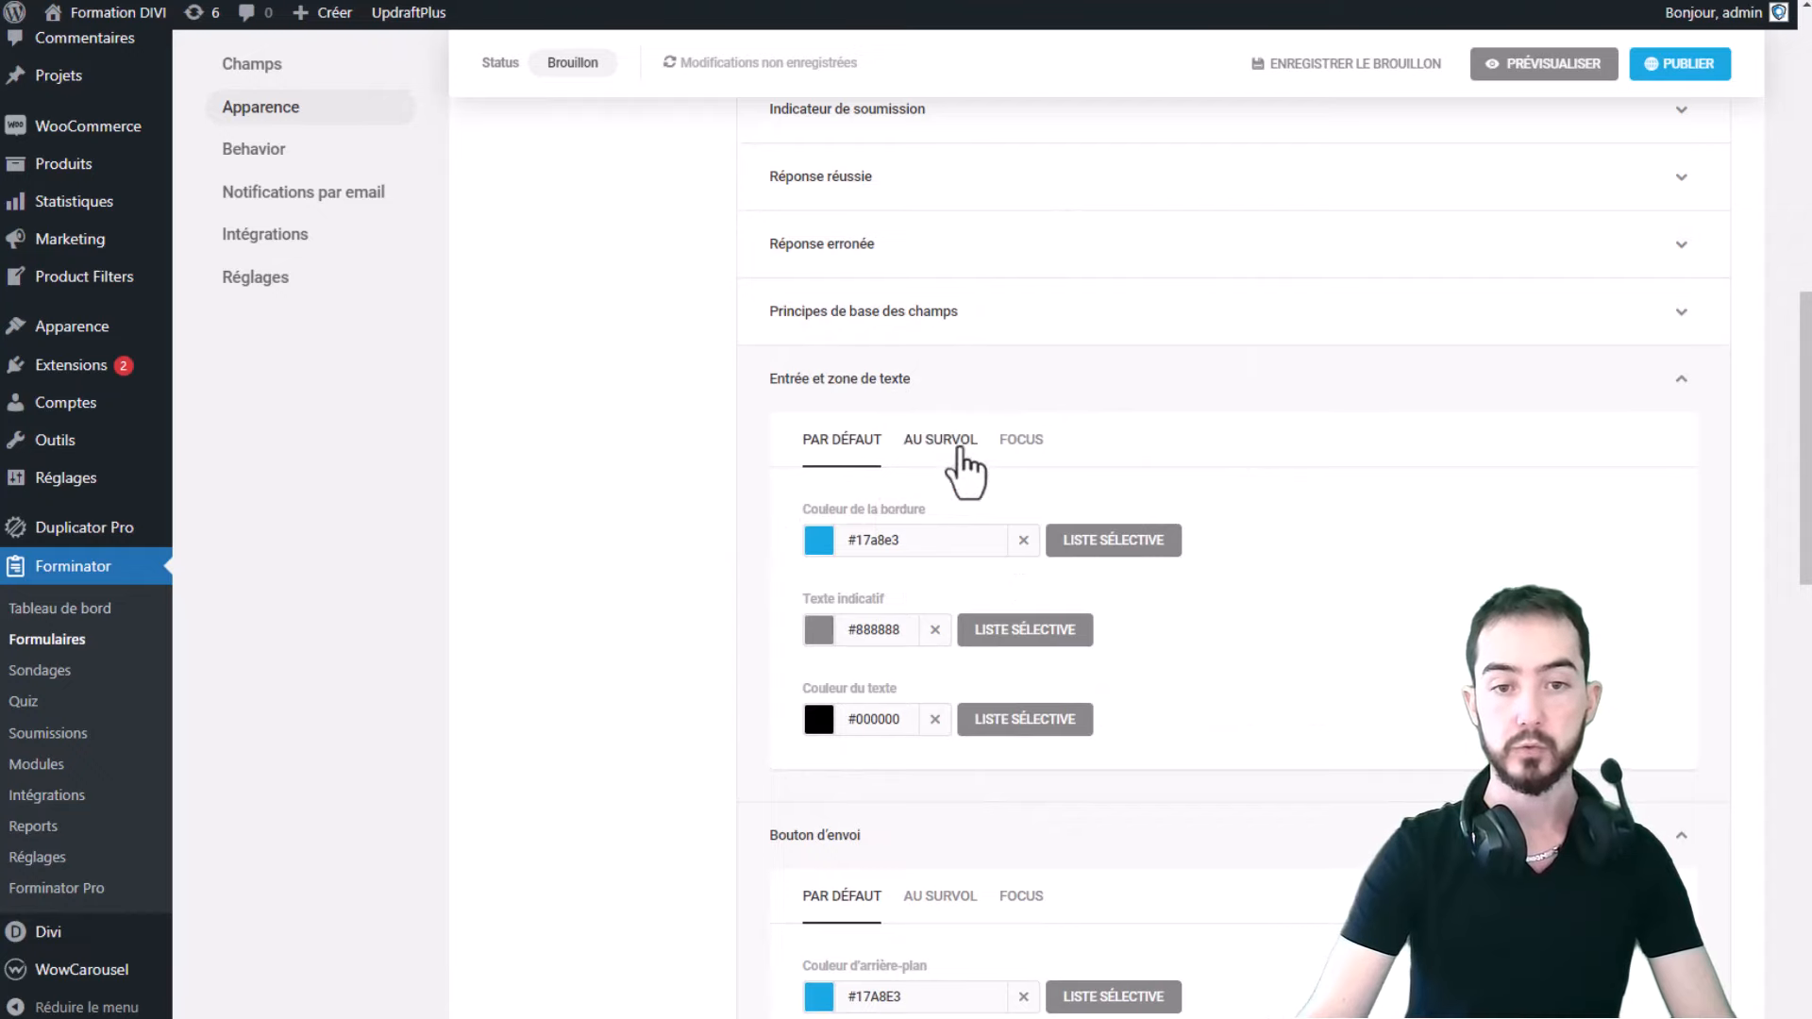
pyautogui.scroll(-7, 821, 417)
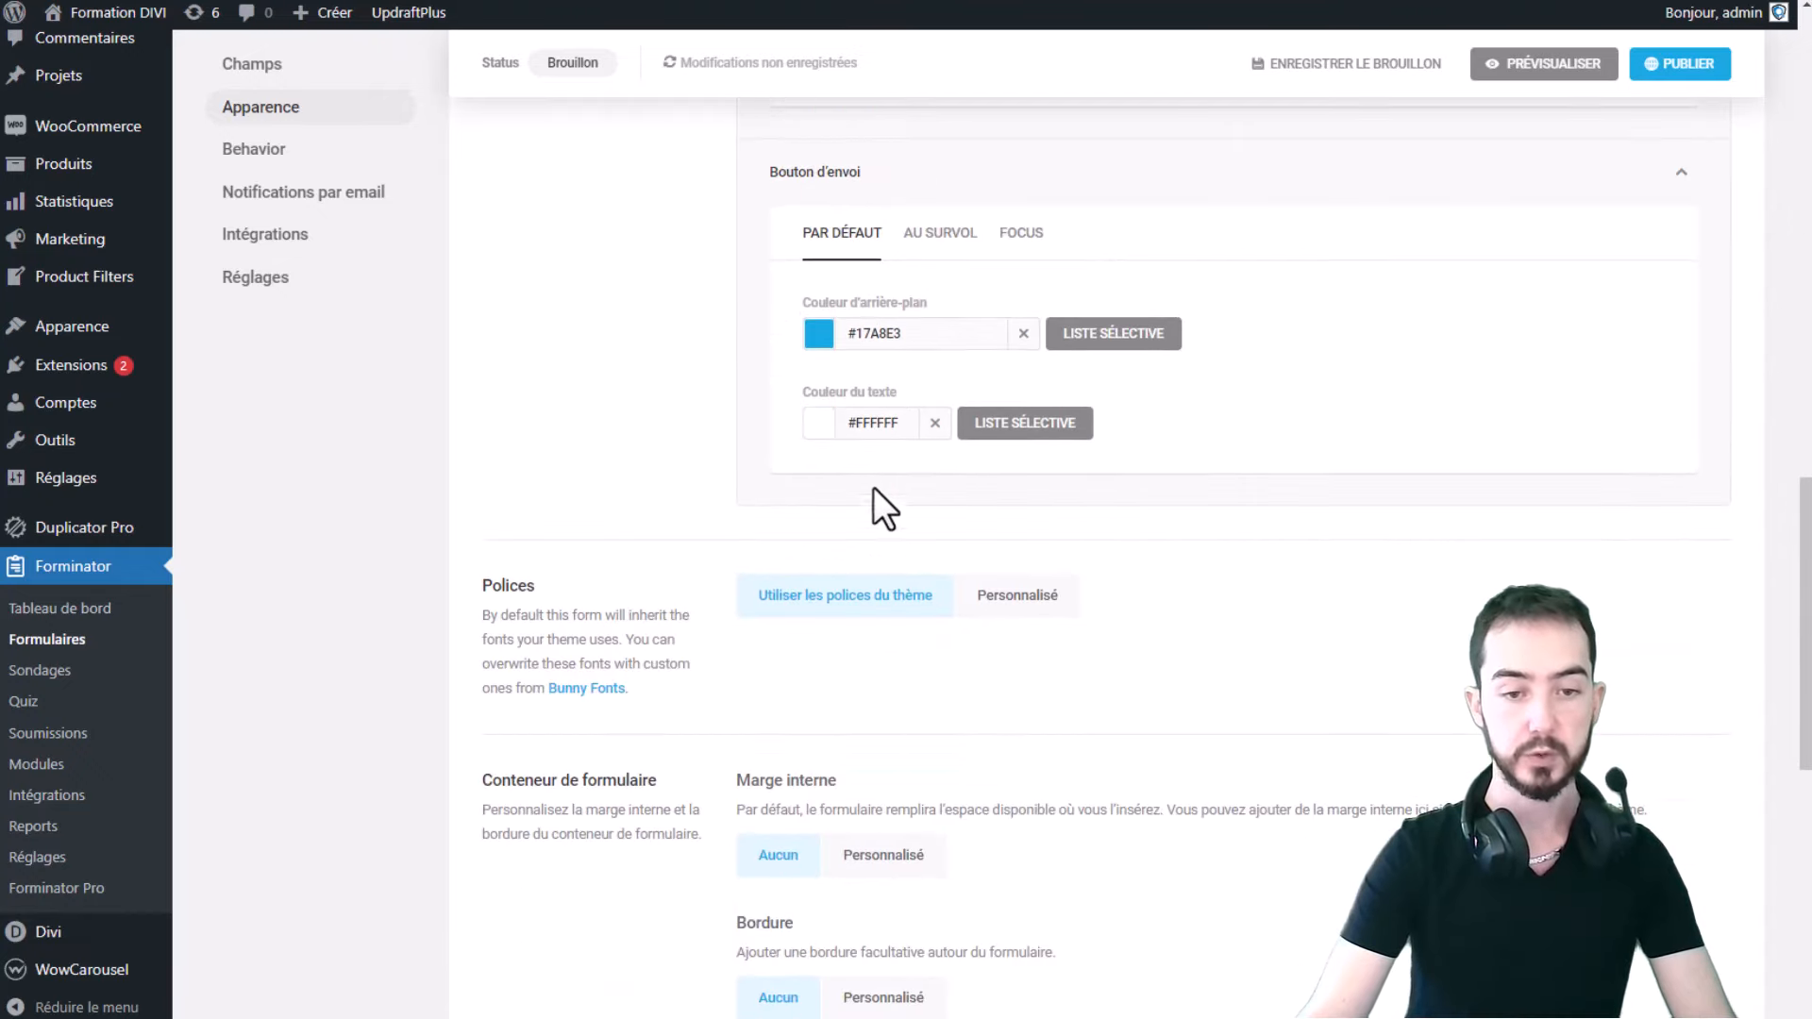
pyautogui.scroll(-1, 1248, 442)
pyautogui.click(932, 559)
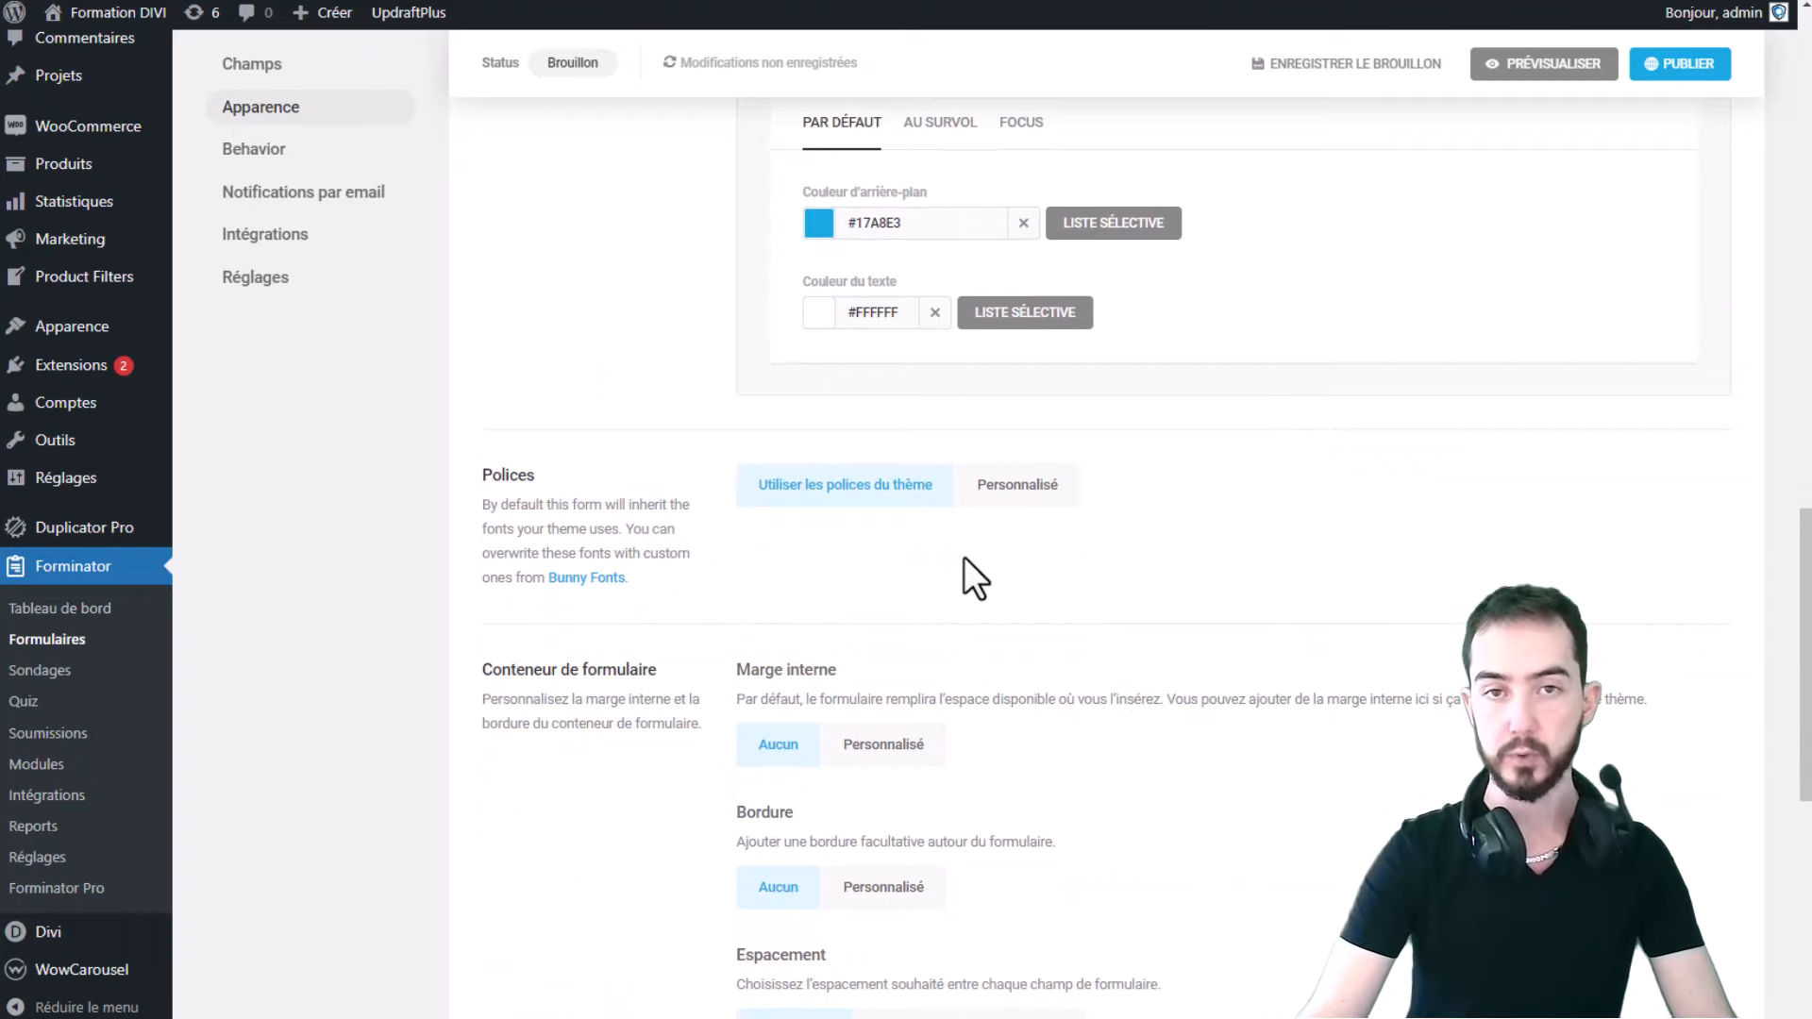
pyautogui.scroll(-1, 965, 558)
pyautogui.scroll(-2, 995, 486)
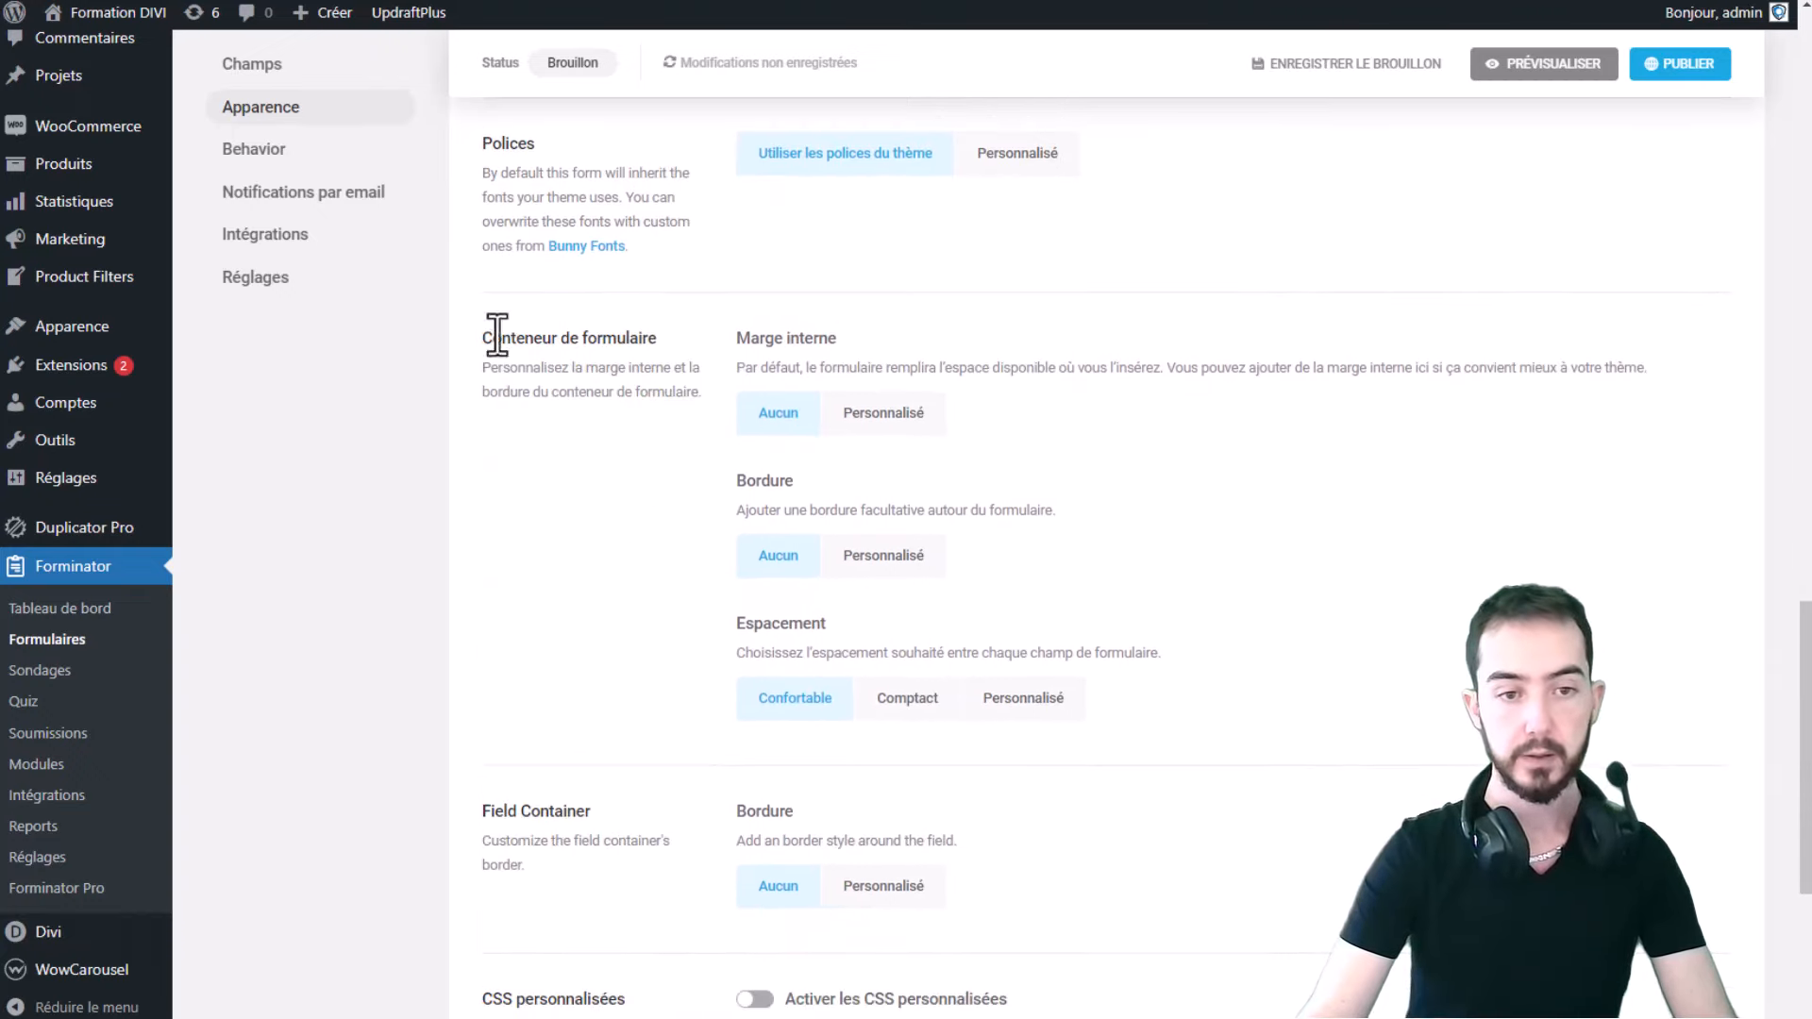
pyautogui.moveTo(497, 335); pyautogui.dragTo(778, 326)
pyautogui.click(886, 321)
pyautogui.scroll(-3, 631, 277)
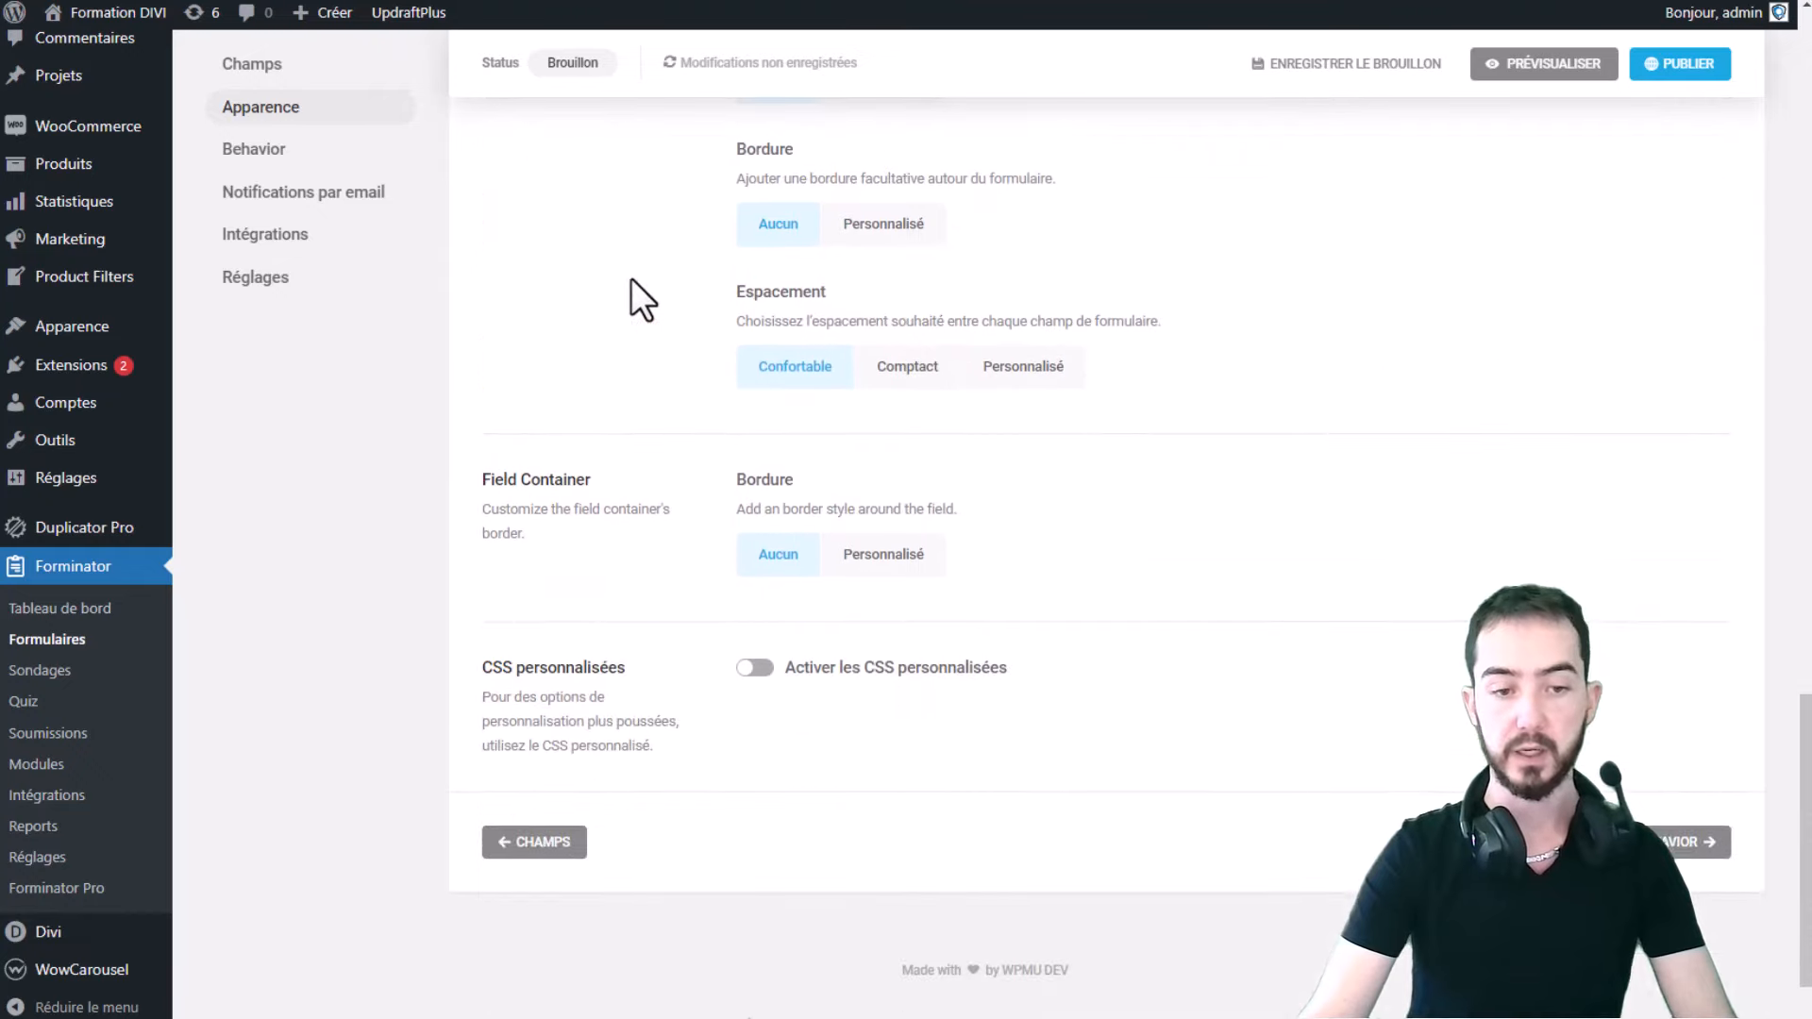
pyautogui.moveTo(505, 479); pyautogui.dragTo(650, 476)
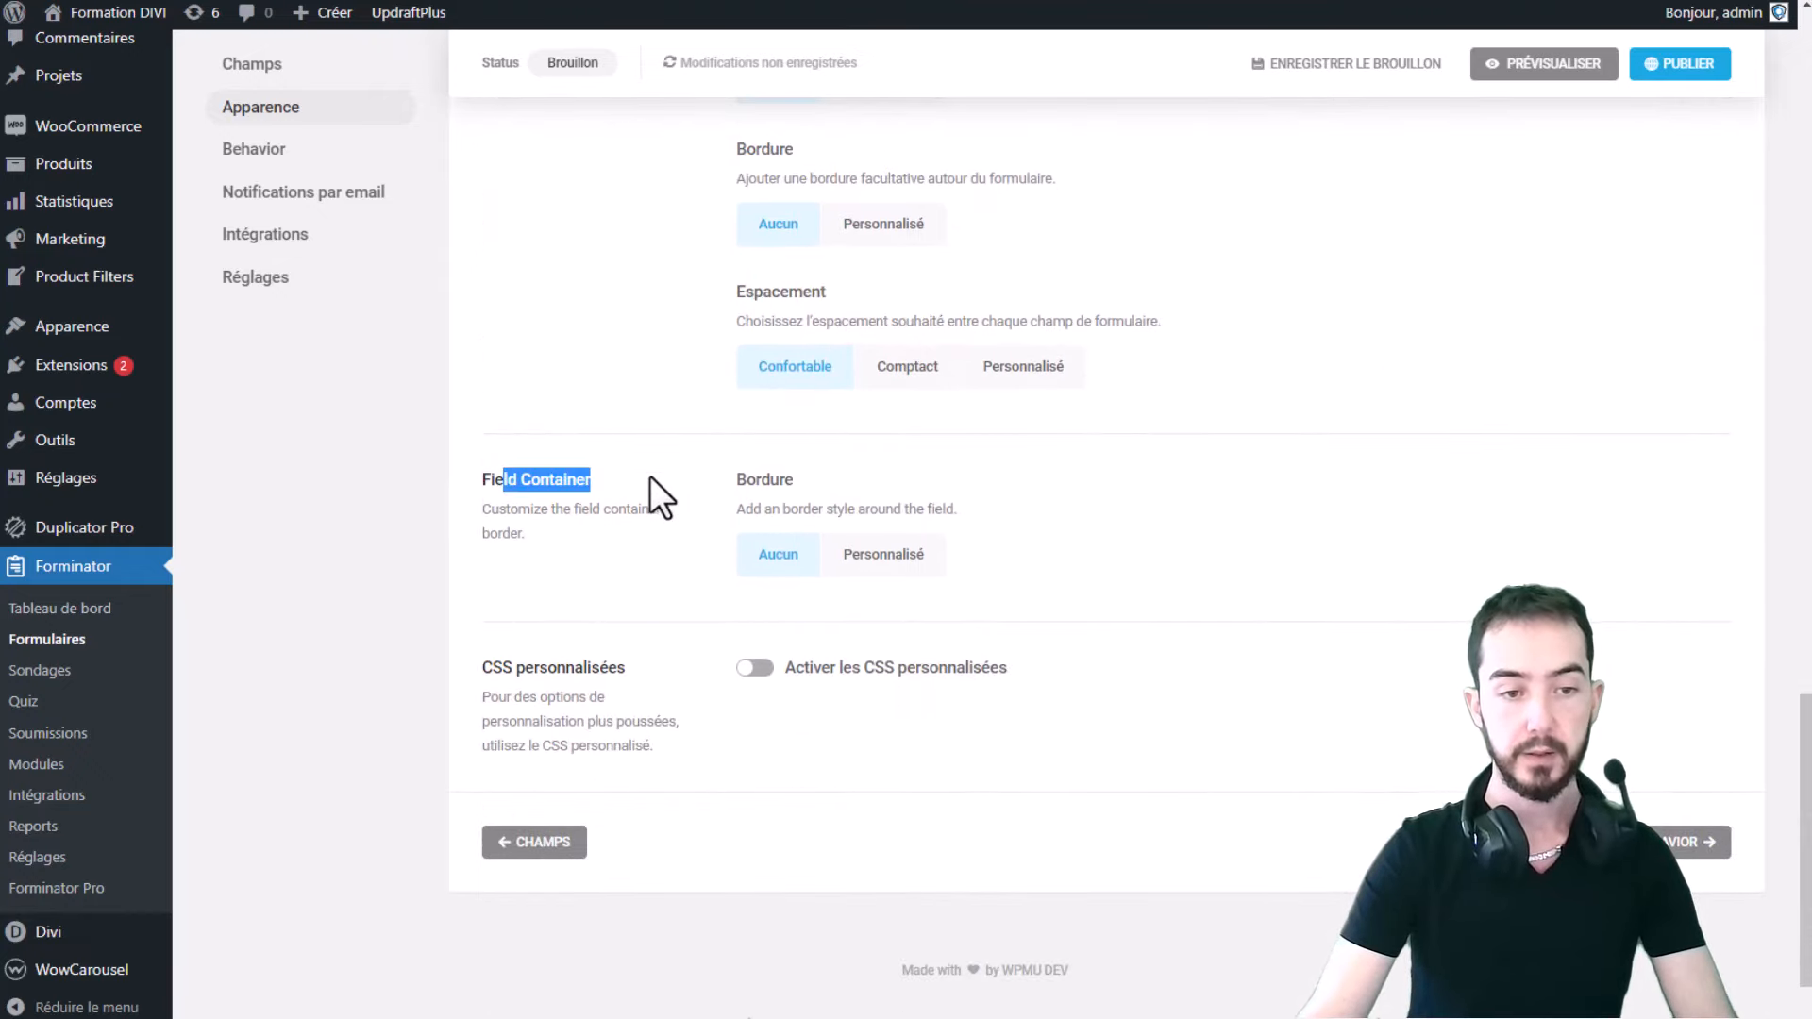
pyautogui.click(492, 480)
pyautogui.moveTo(507, 480); pyautogui.dragTo(620, 479)
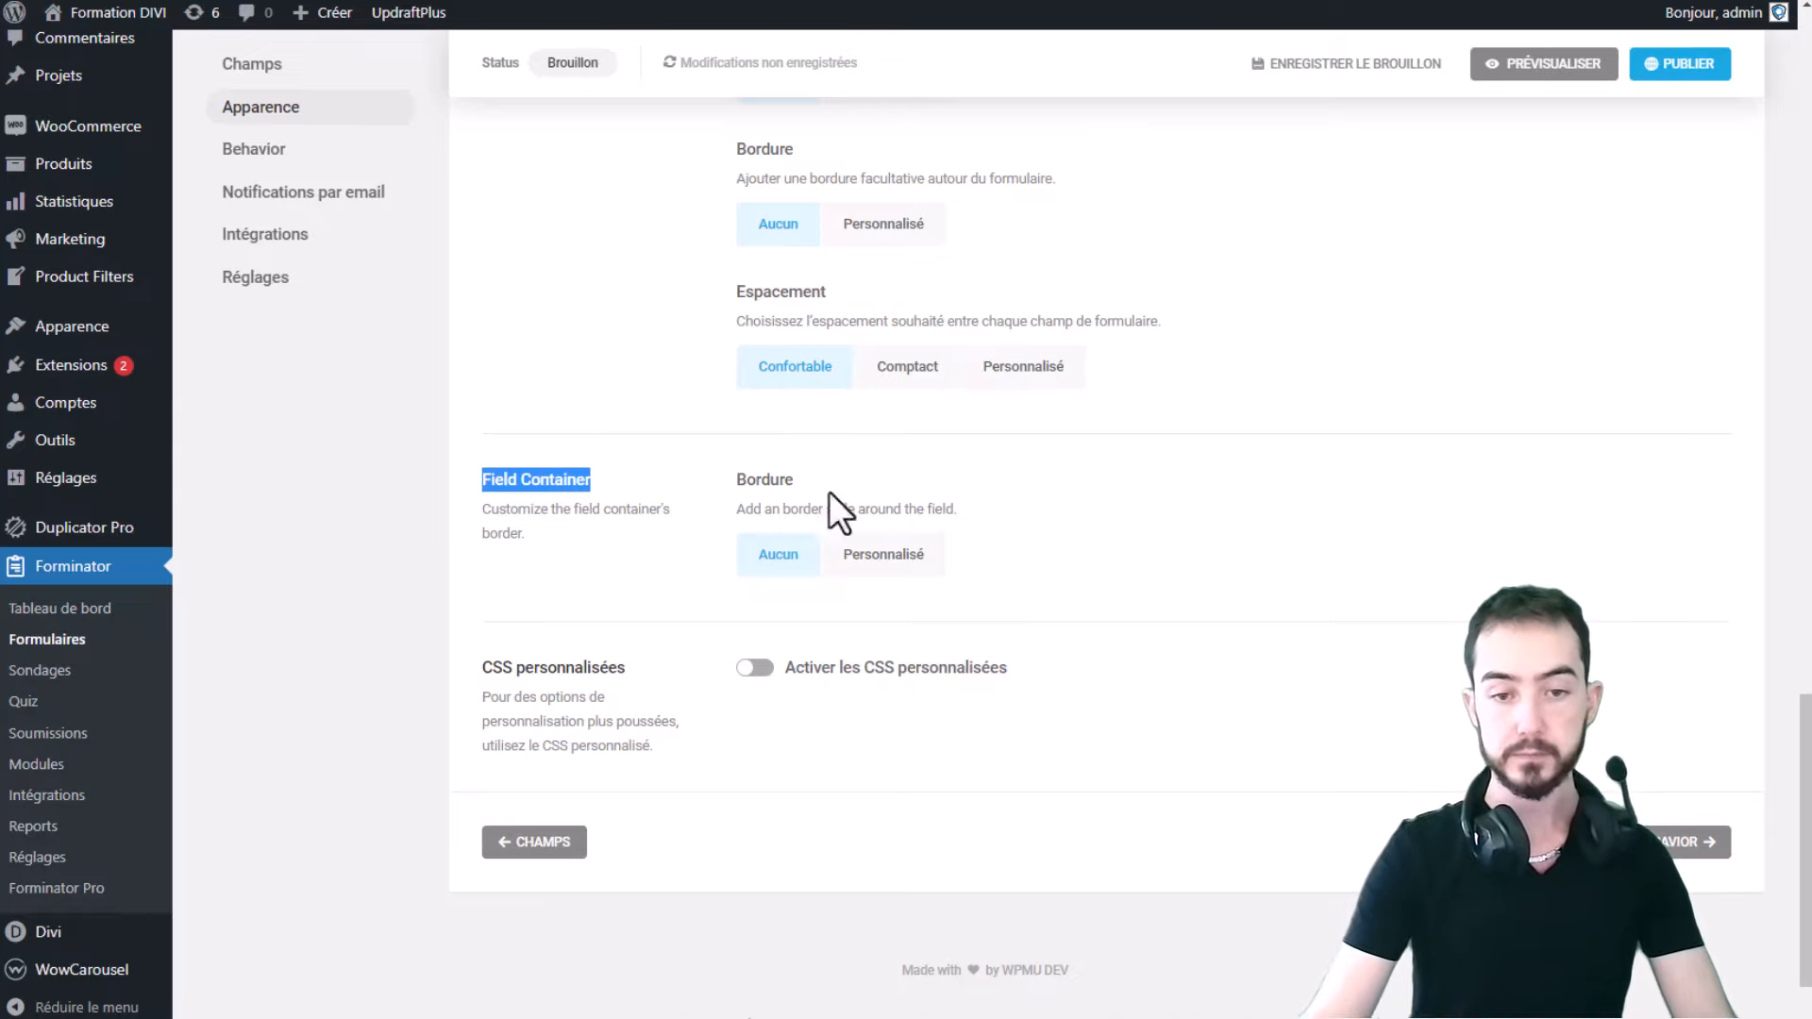
pyautogui.click(1123, 496)
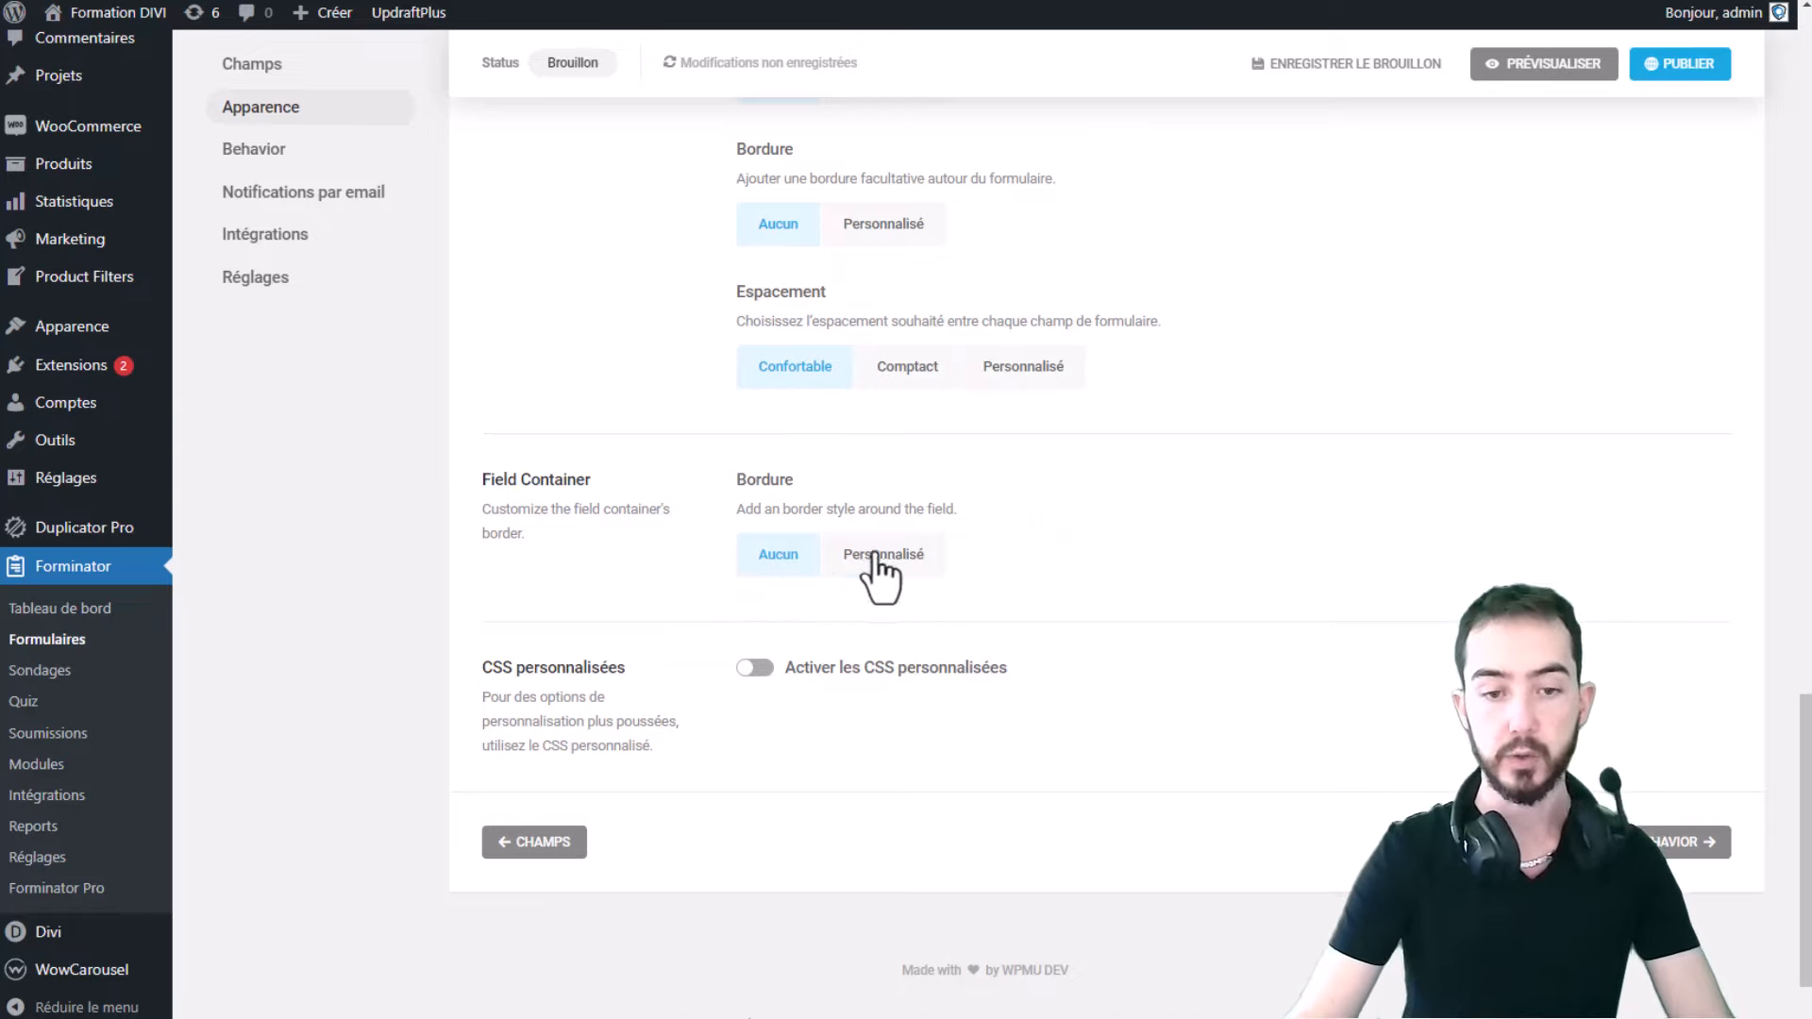
pyautogui.click(755, 668)
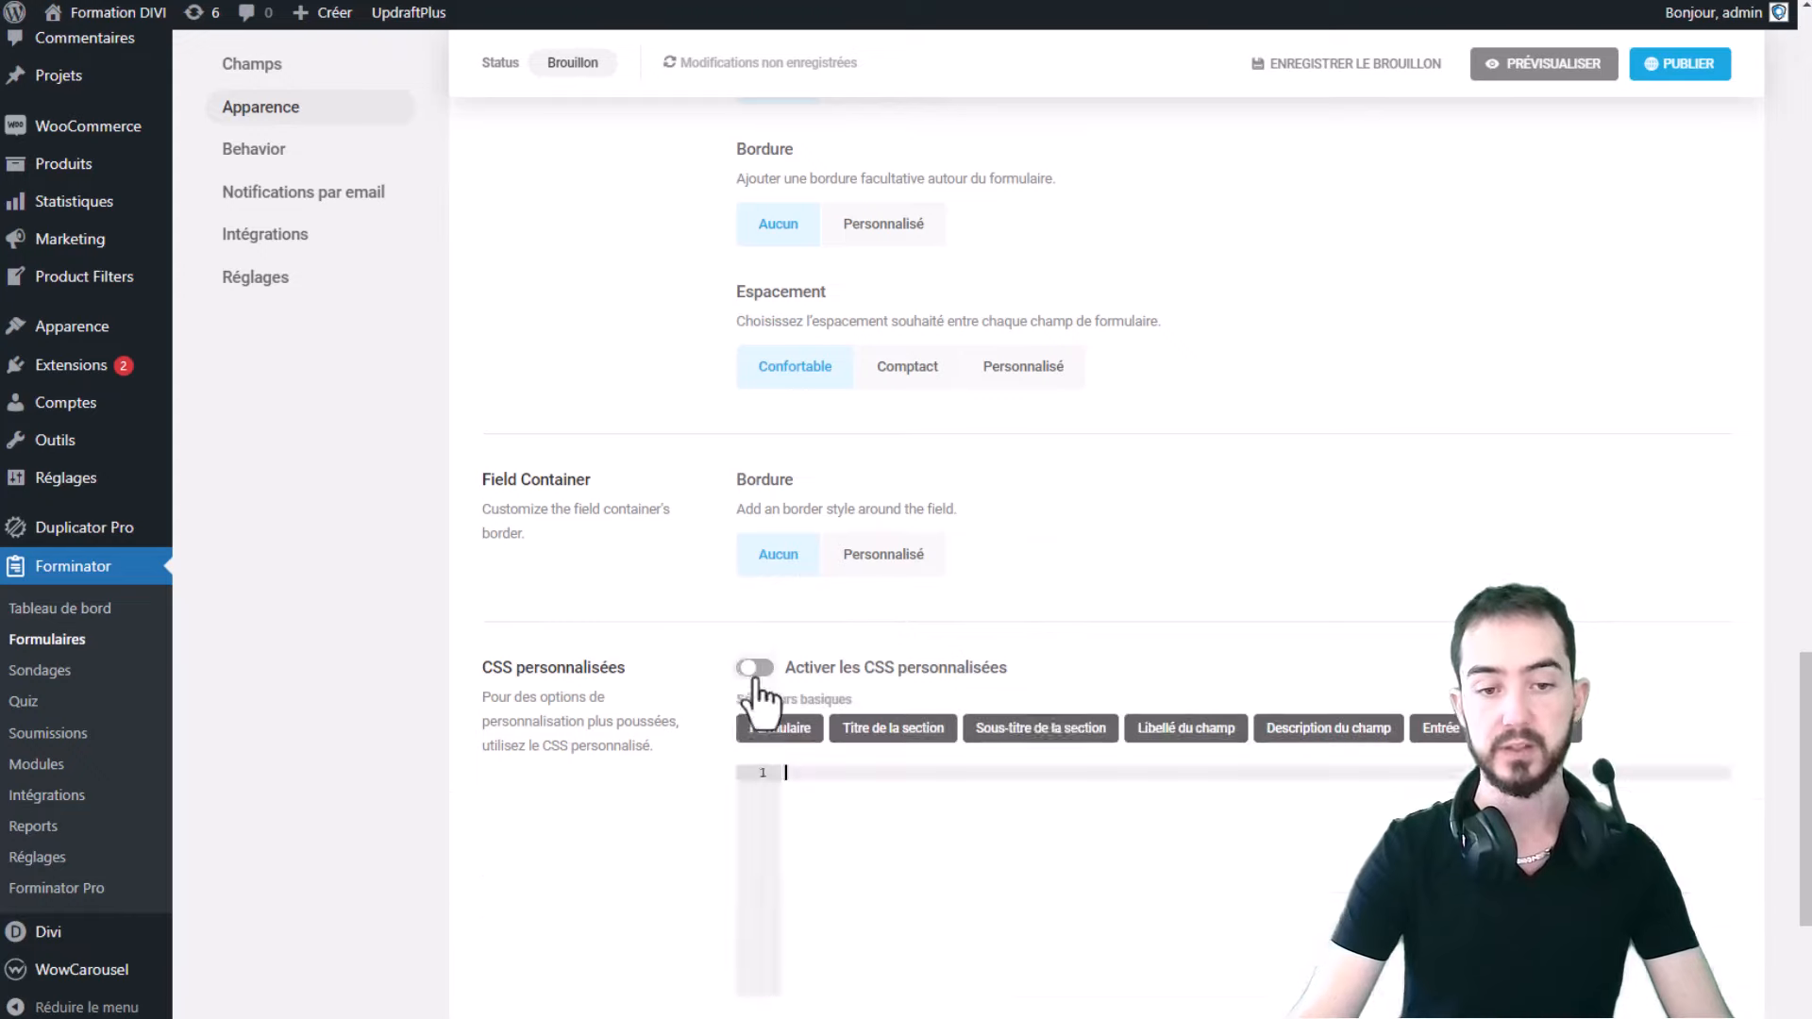
pyautogui.scroll(-2, 1032, 688)
pyautogui.click(932, 610)
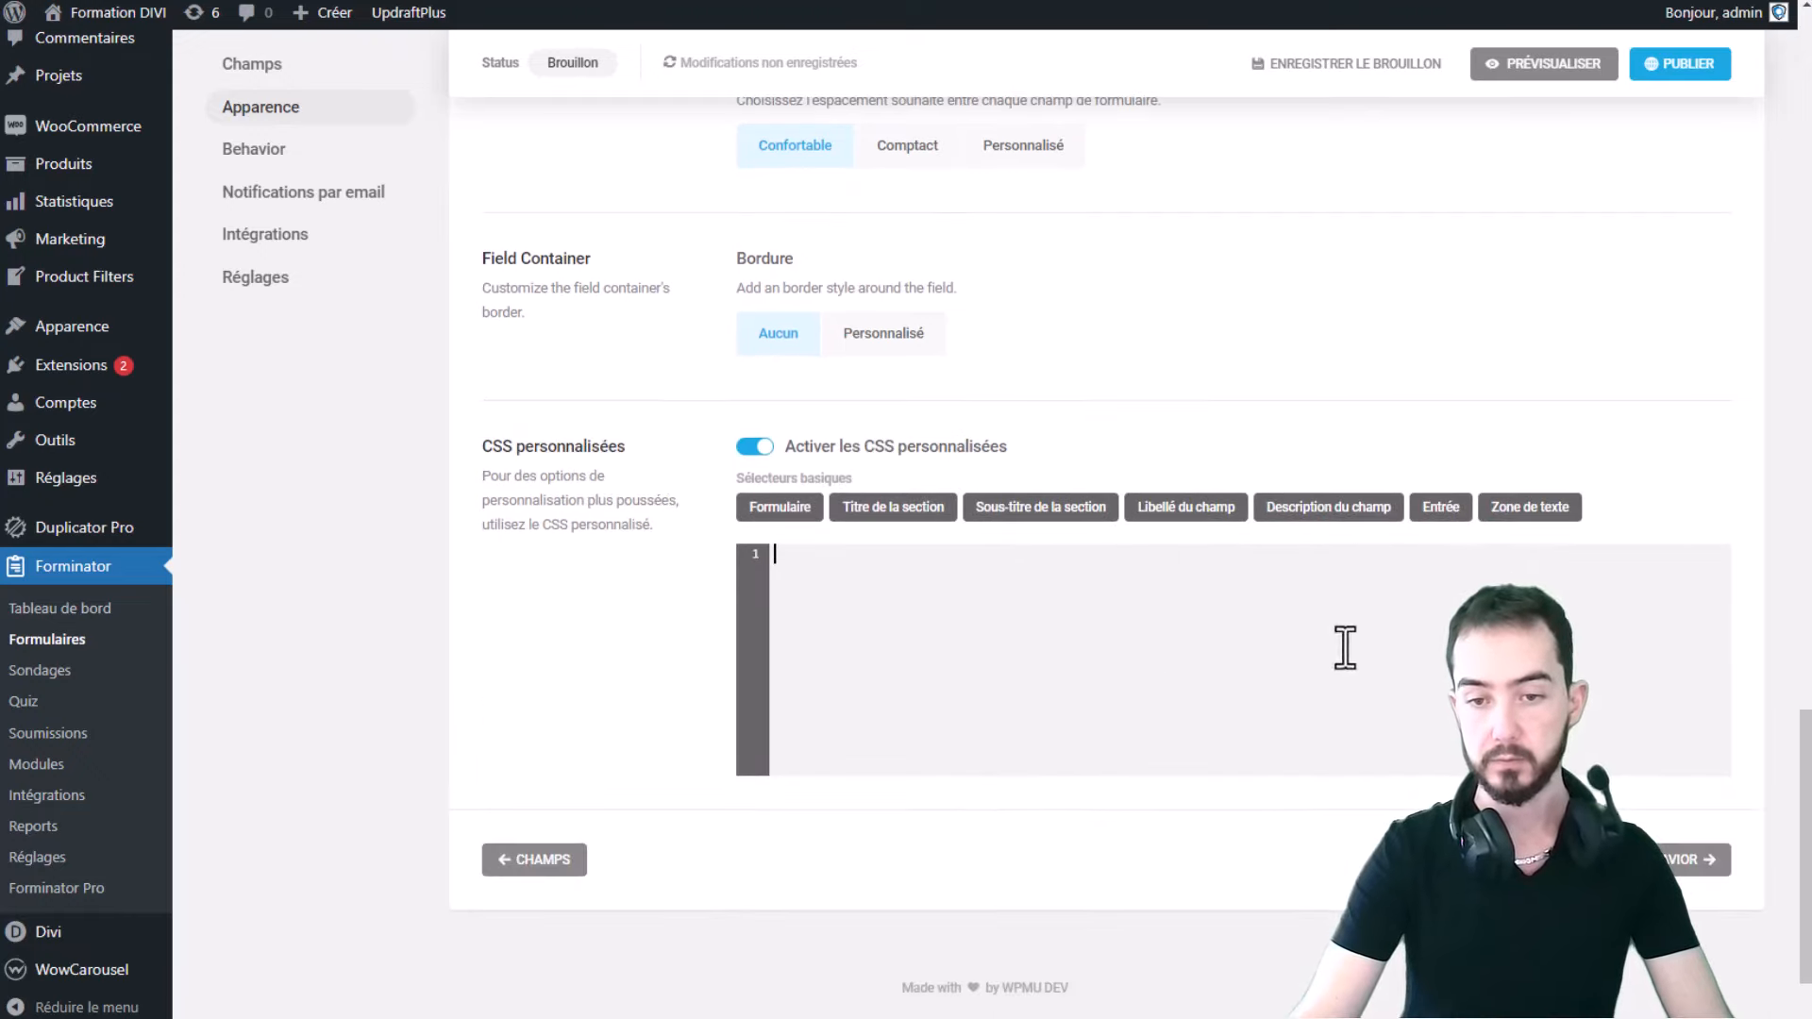
pyautogui.click(799, 510)
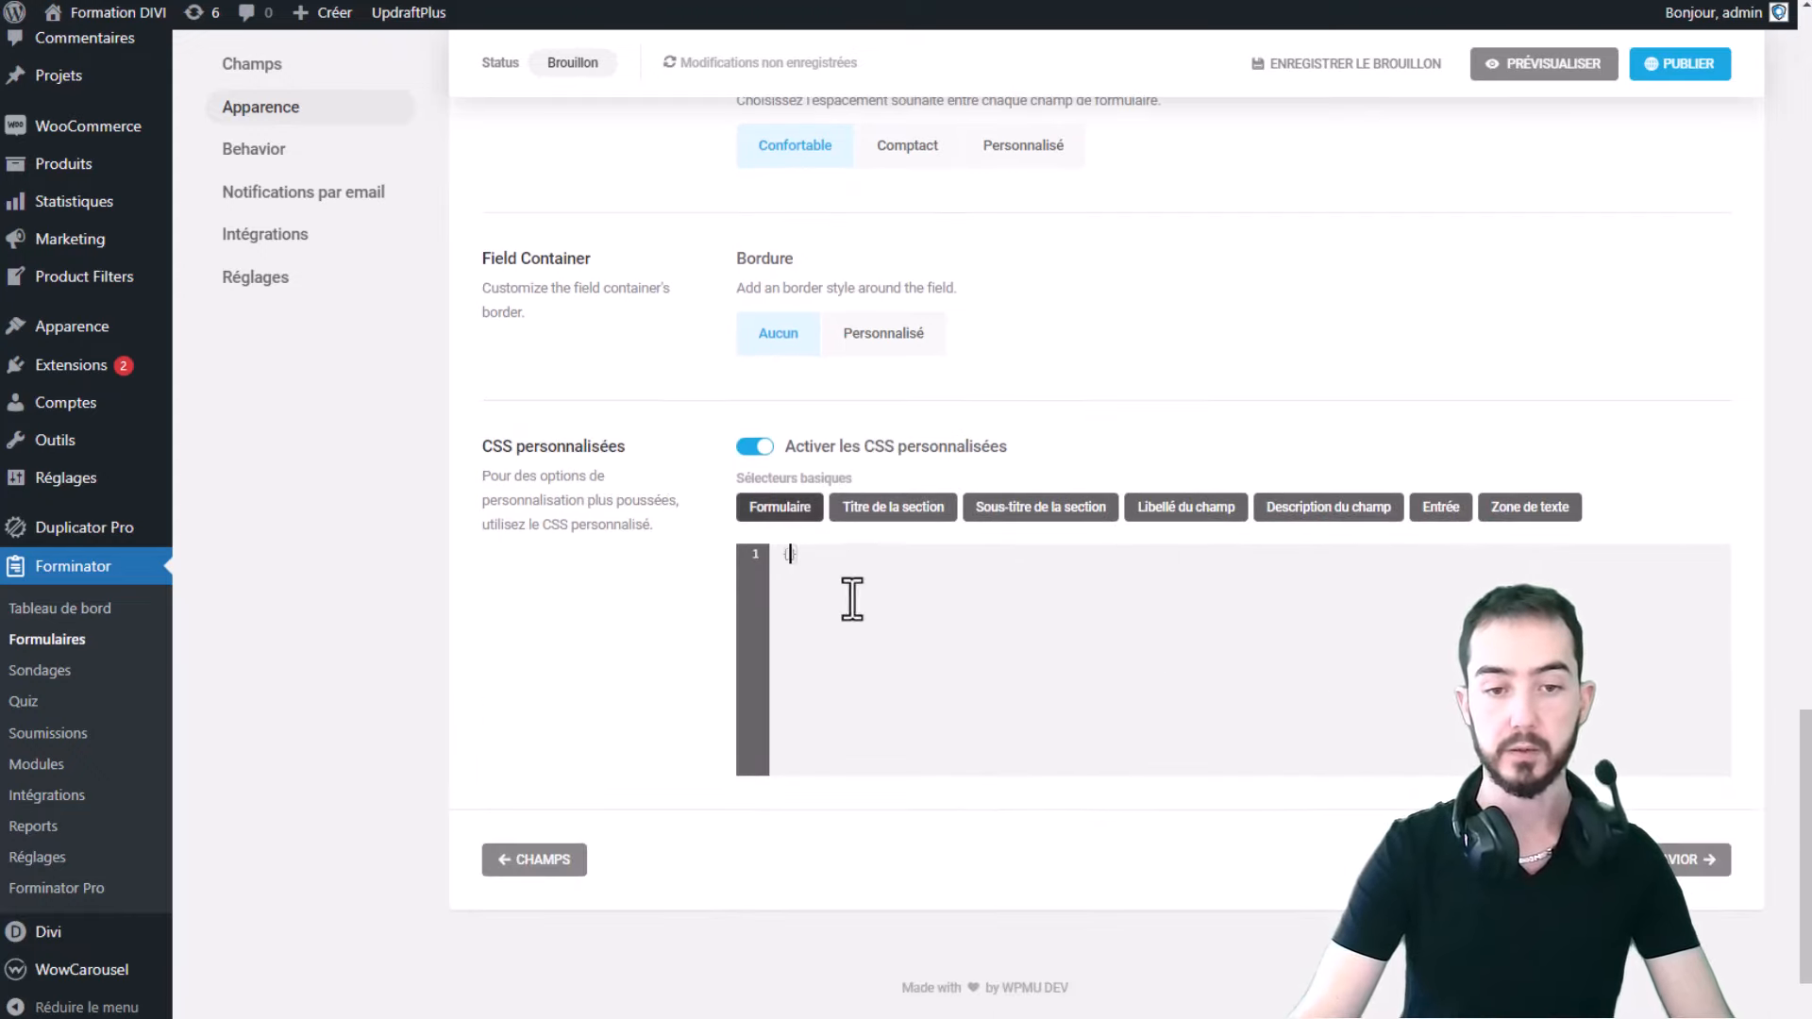
pyautogui.scroll(6, 854, 651)
pyautogui.scroll(-6, 963, 628)
pyautogui.click(860, 583)
pyautogui.press('Return')
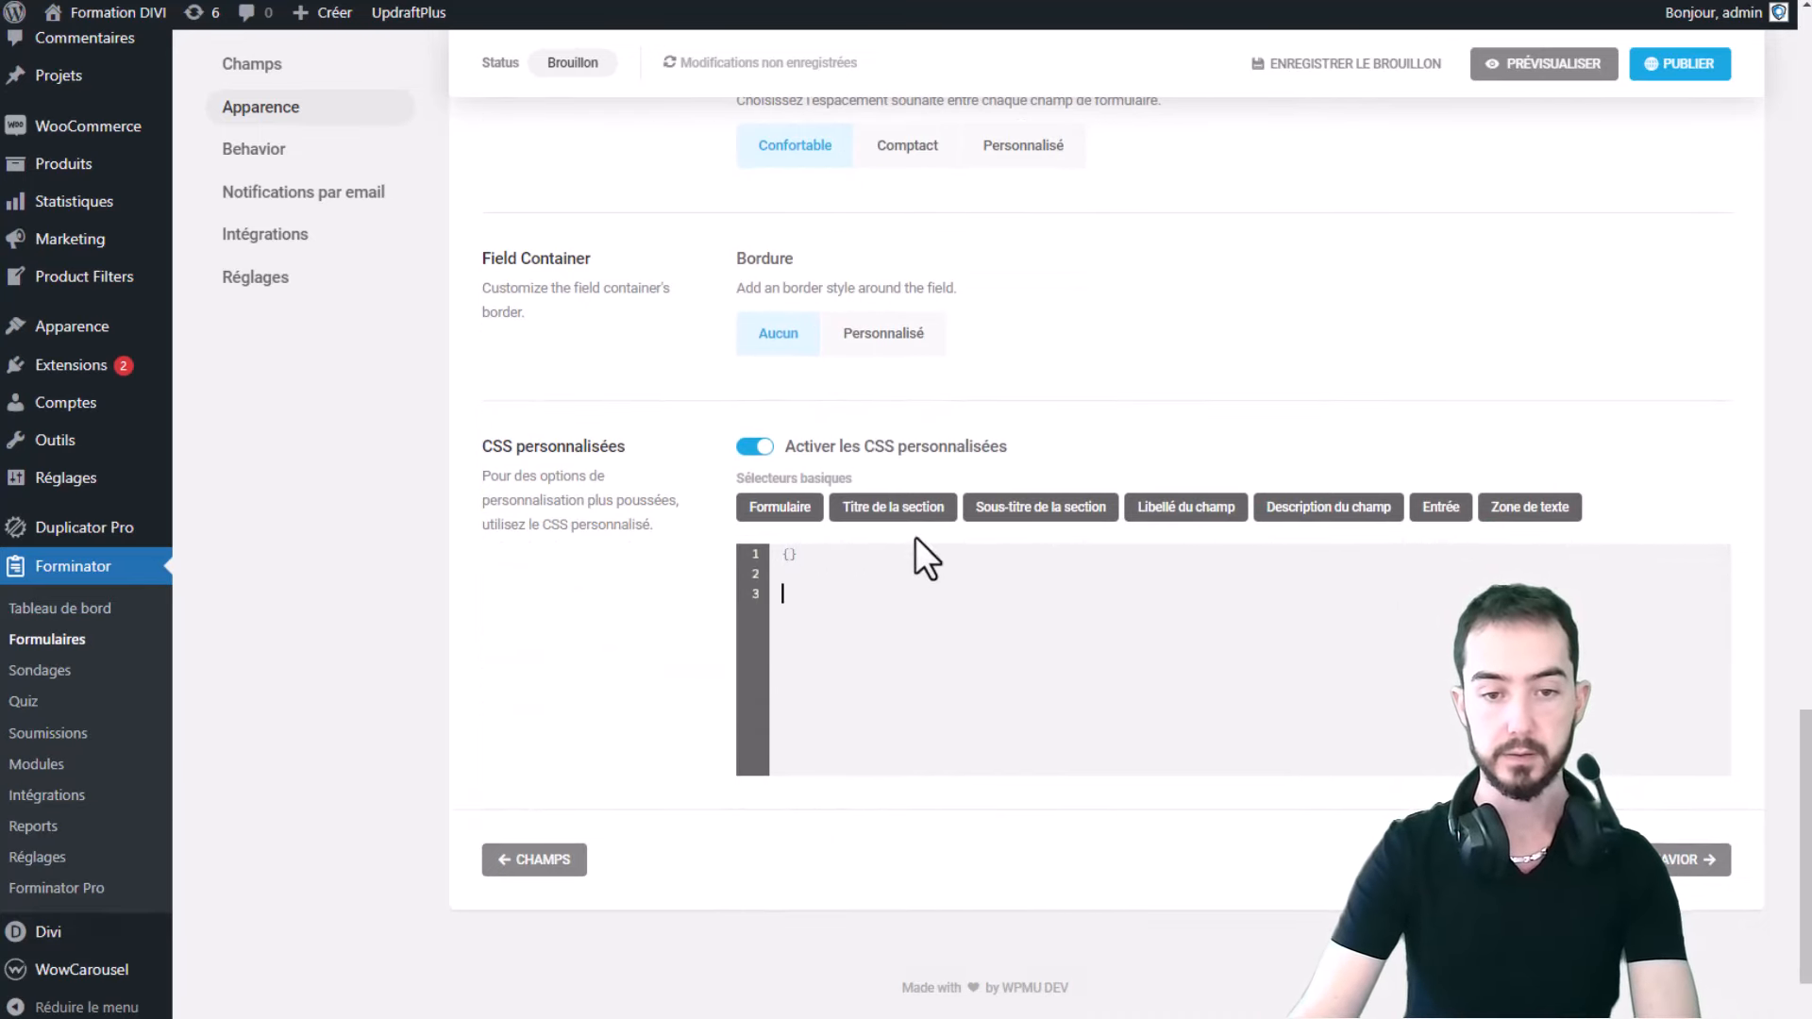
pyautogui.click(928, 507)
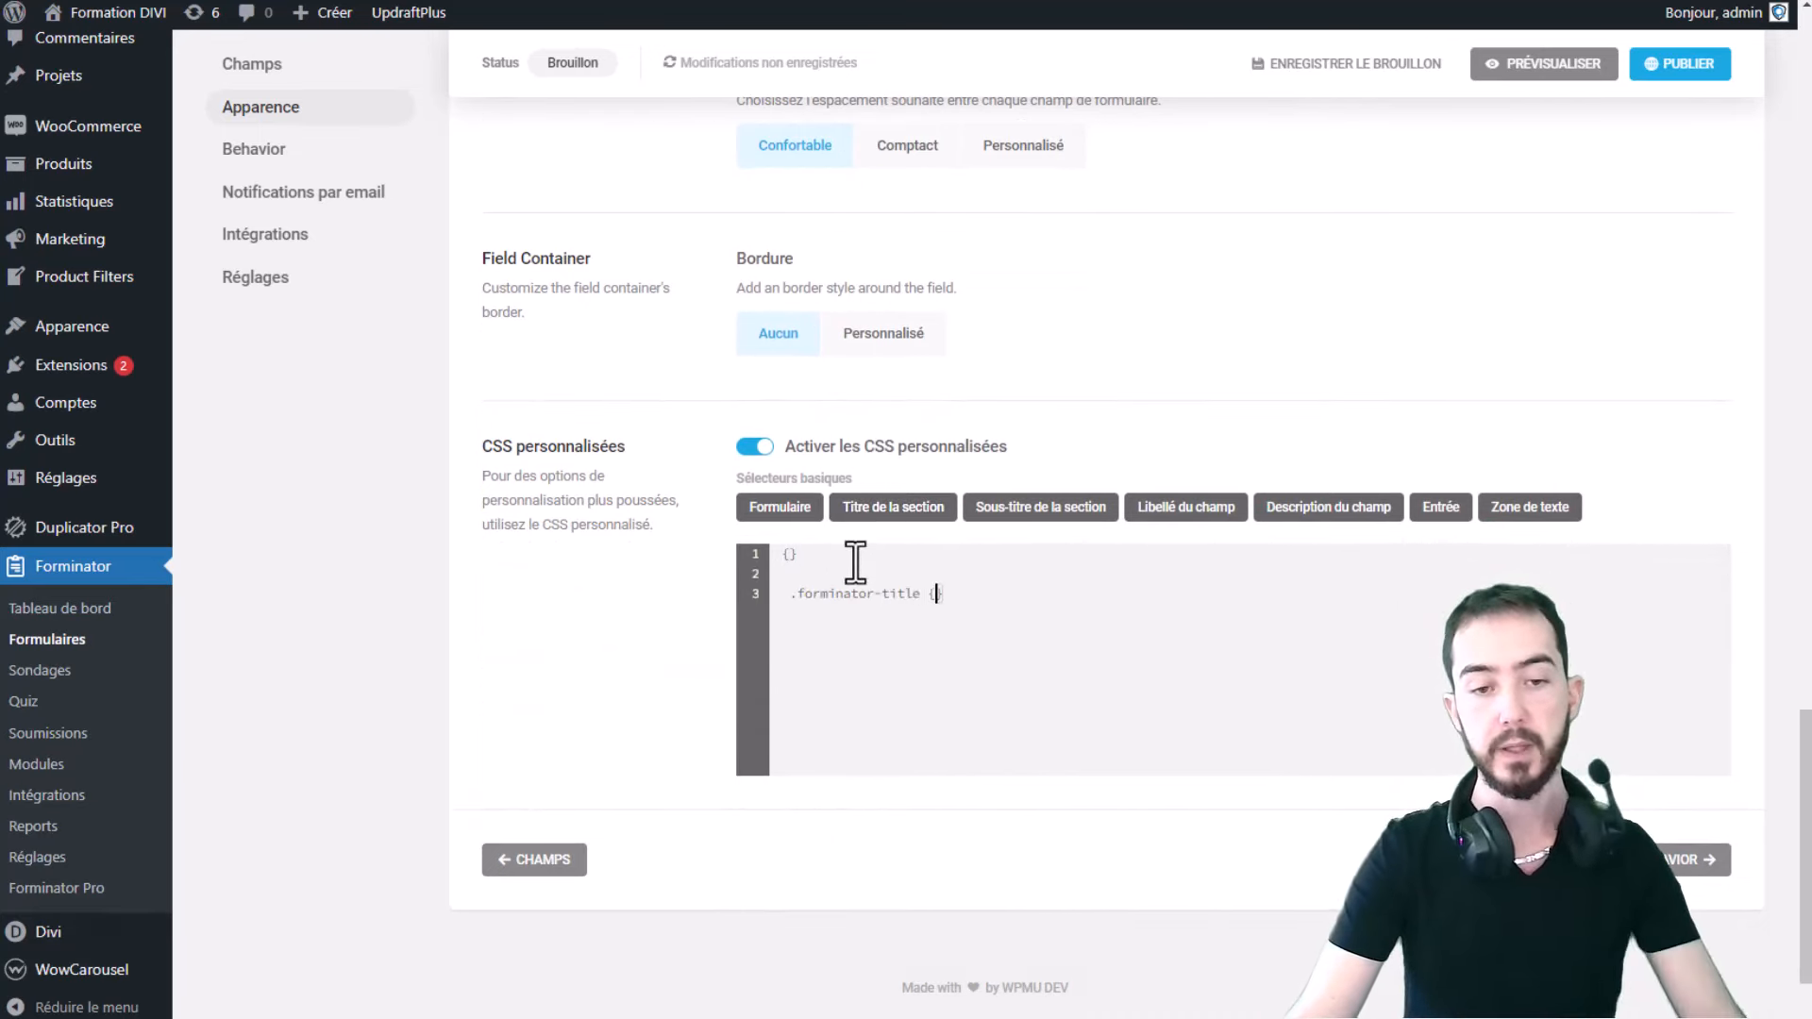
pyautogui.moveTo(925, 596); pyautogui.dragTo(796, 591)
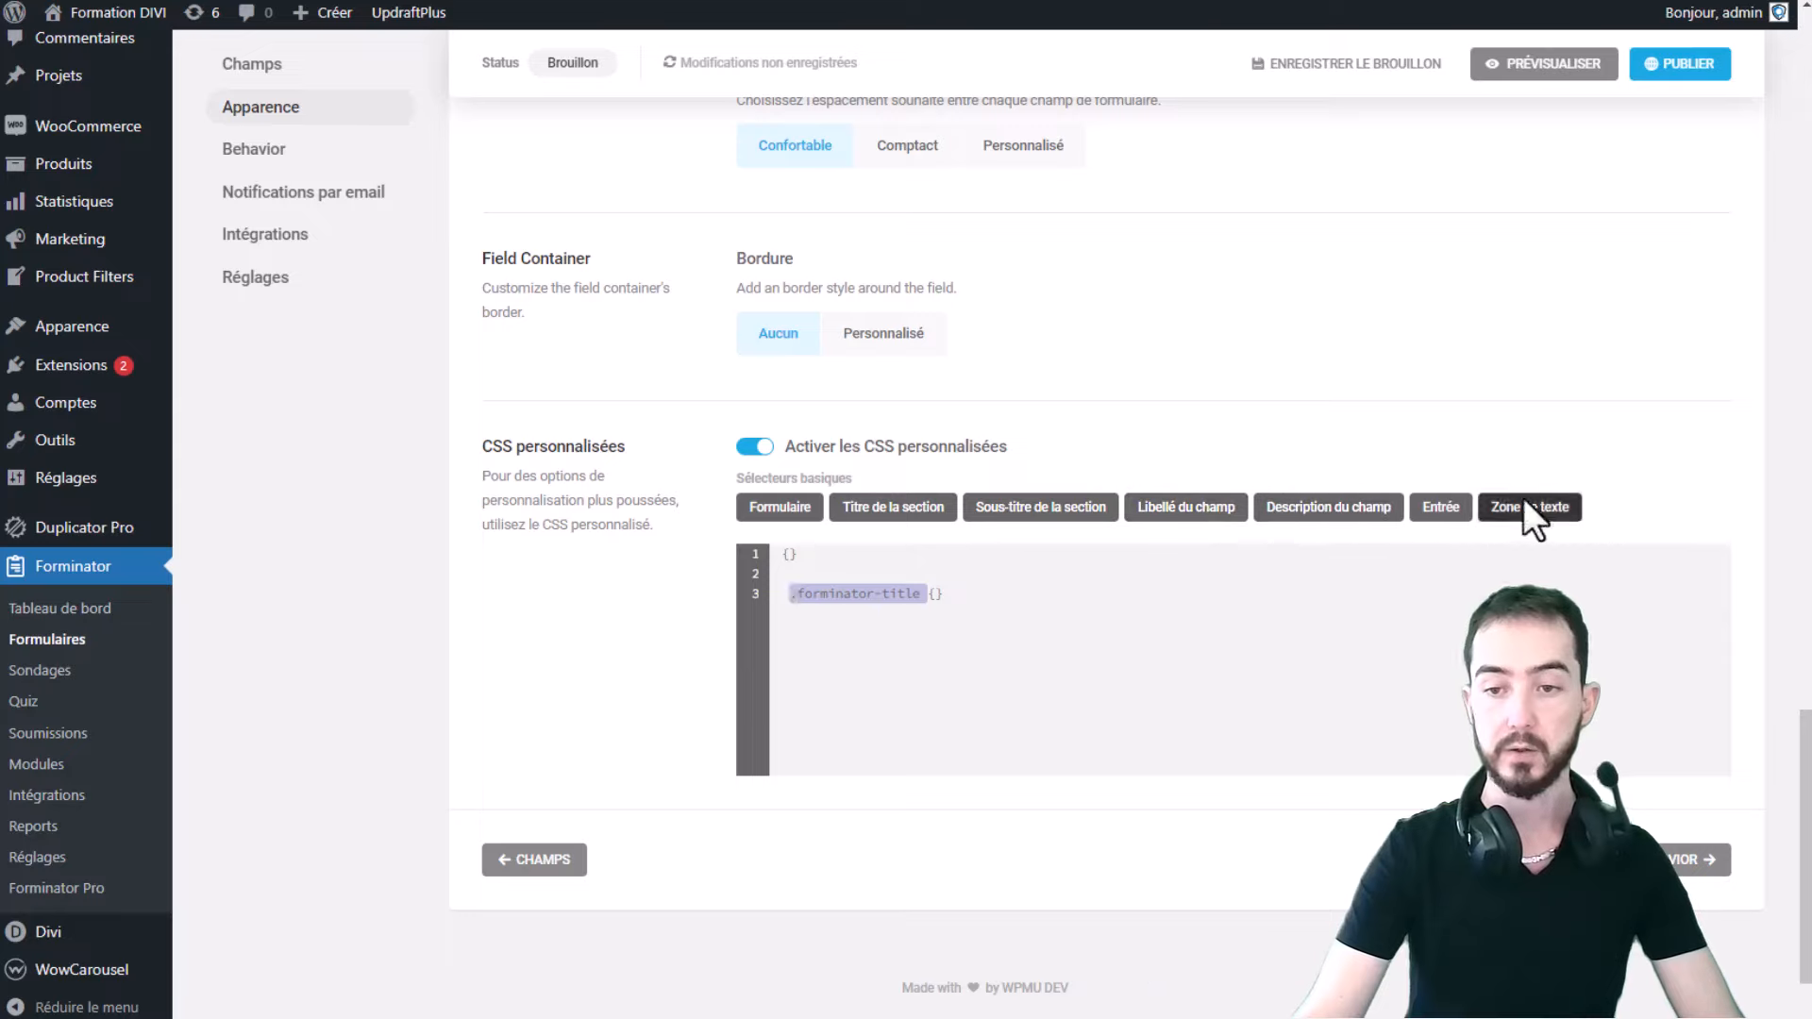
pyautogui.moveTo(1066, 601); pyautogui.dragTo(804, 536)
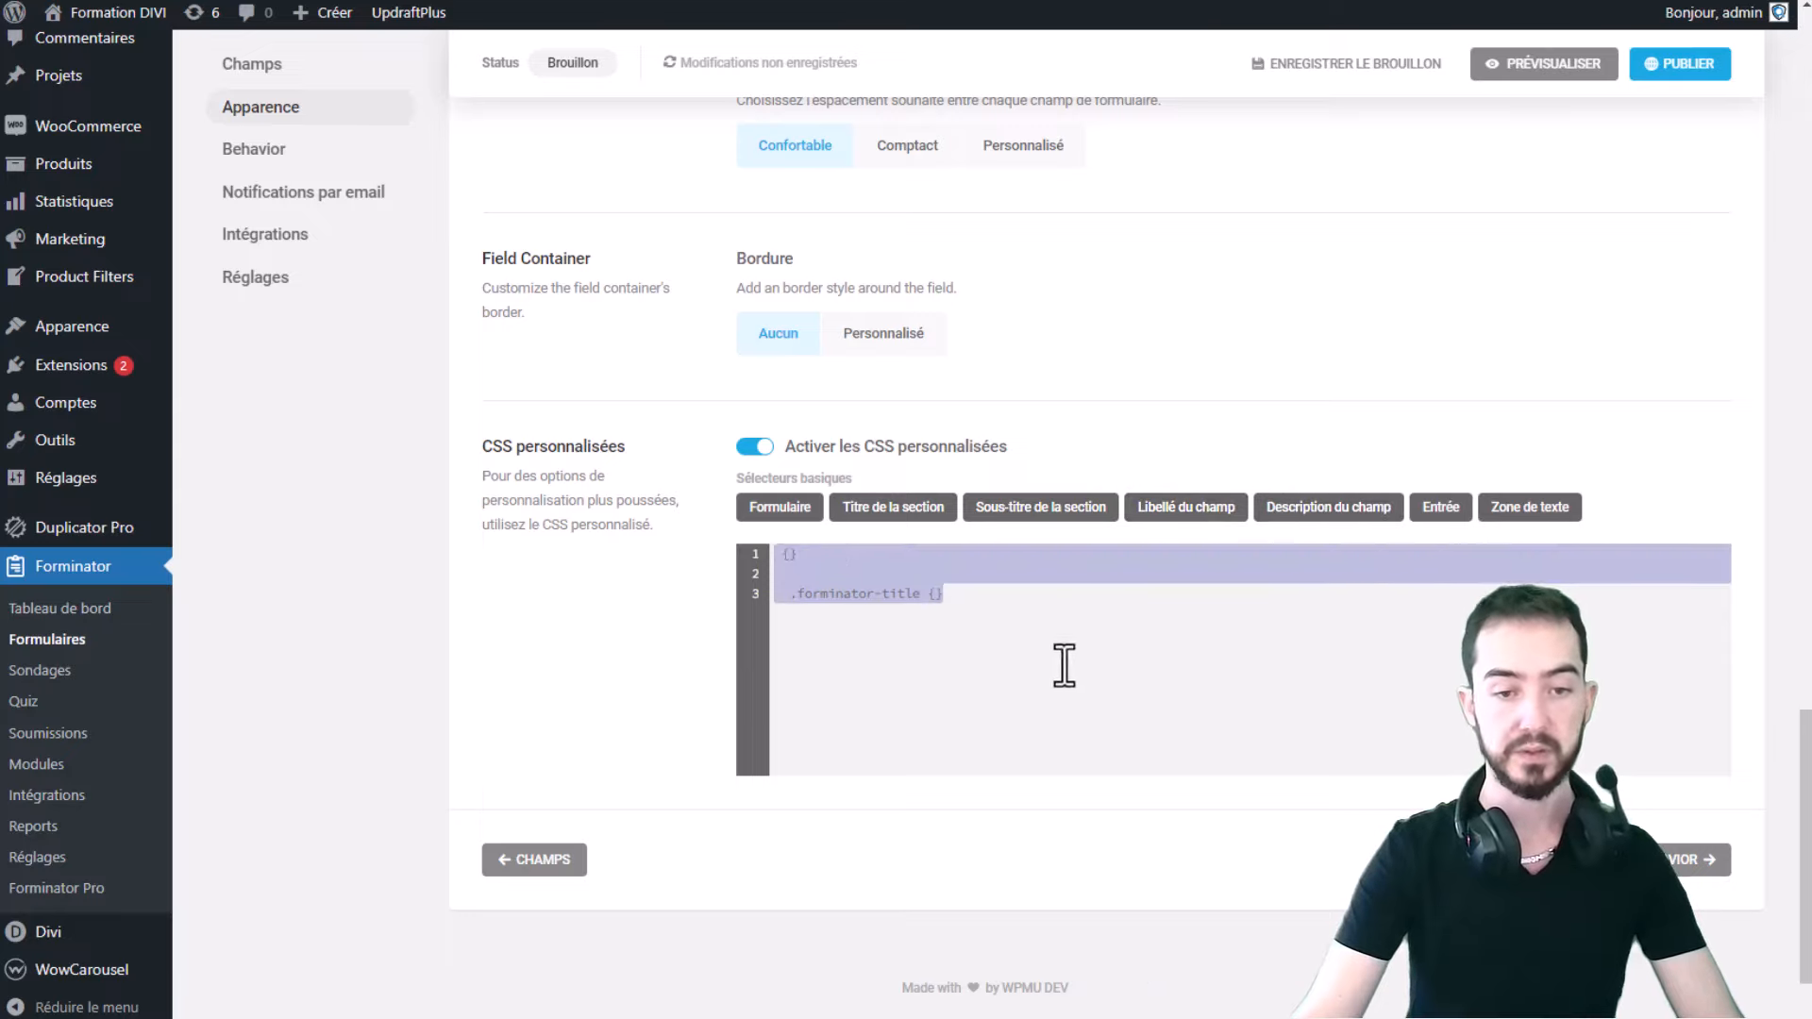
pyautogui.press('BackSpace')
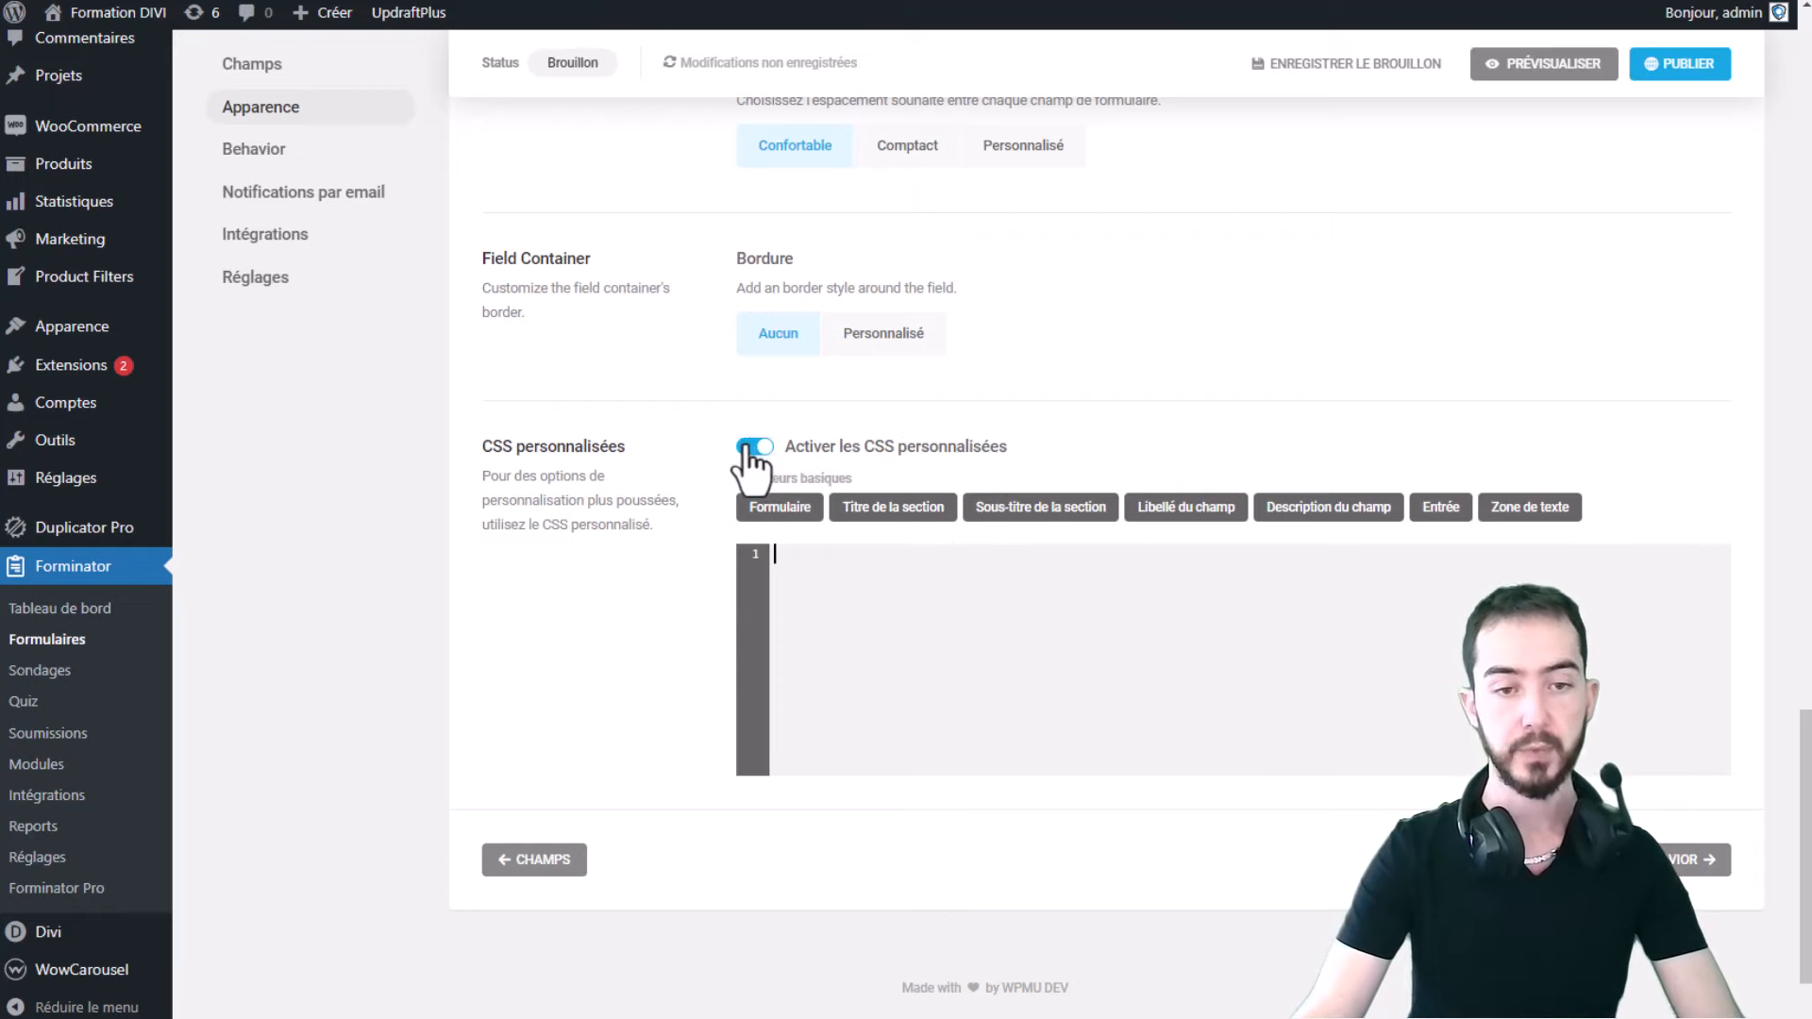
pyautogui.scroll(7, 819, 497)
pyautogui.scroll(-6, 773, 478)
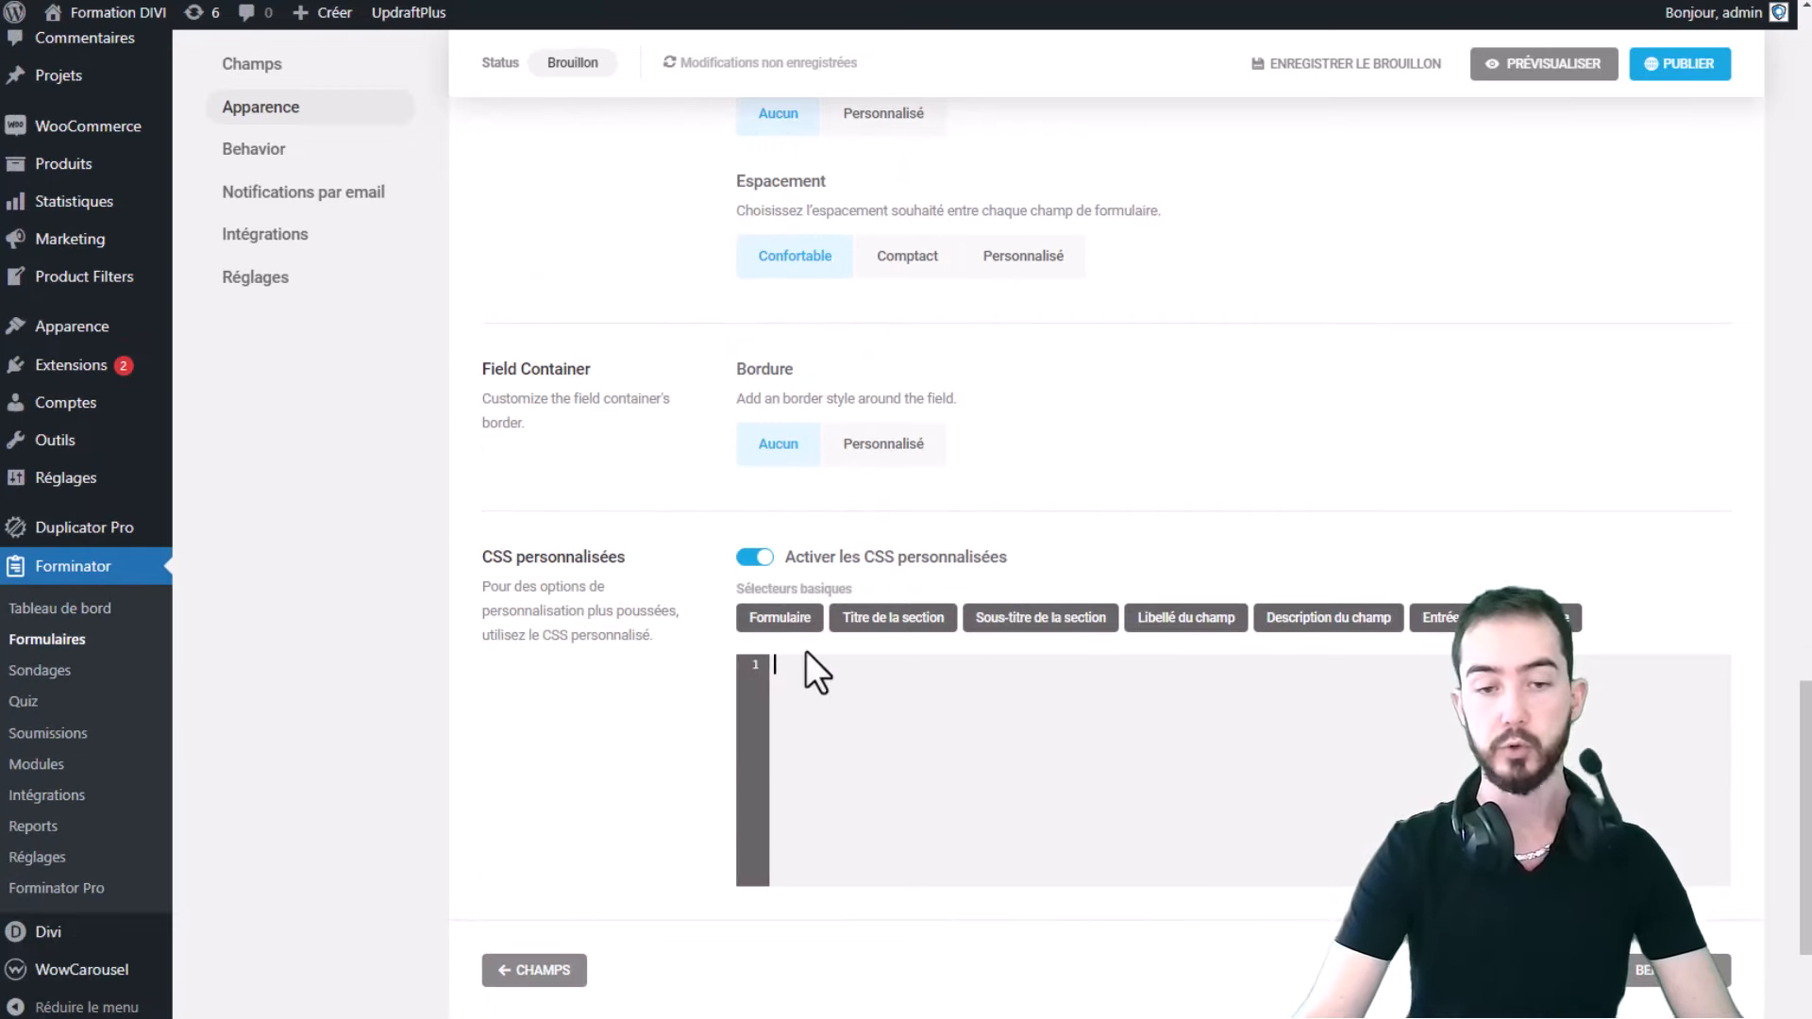
pyautogui.scroll(-2, 823, 574)
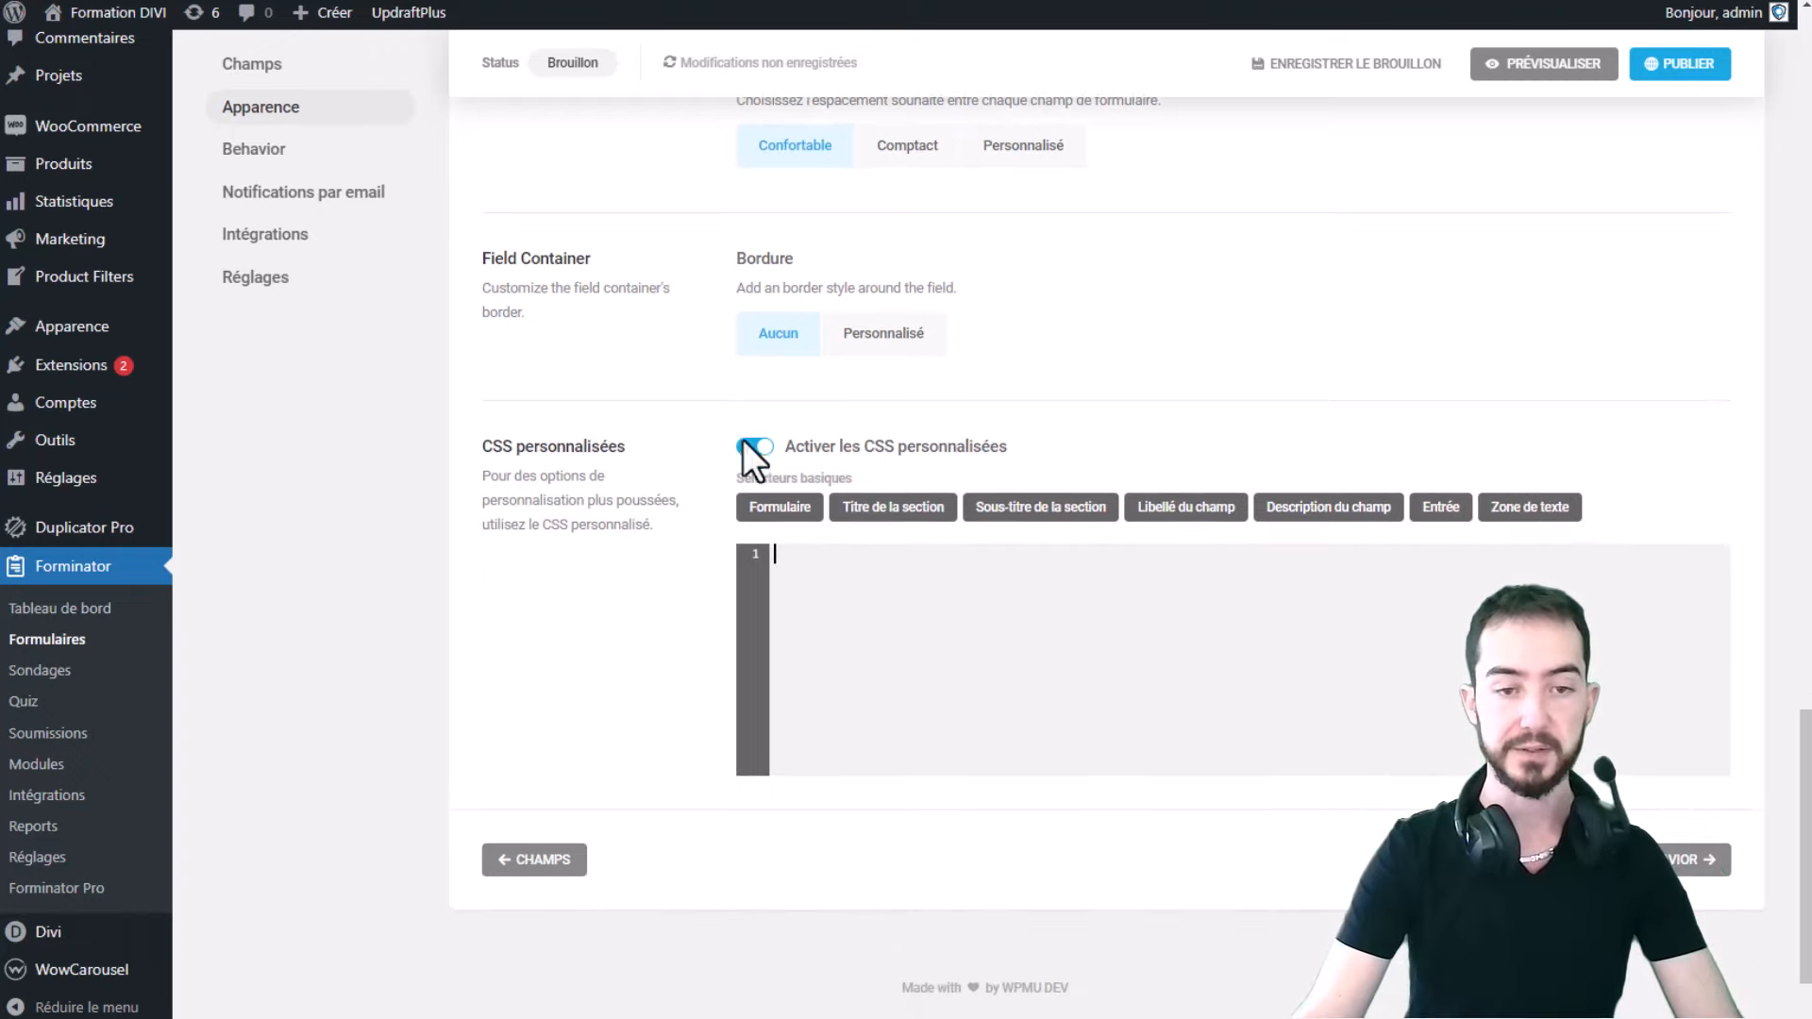
pyautogui.click(745, 445)
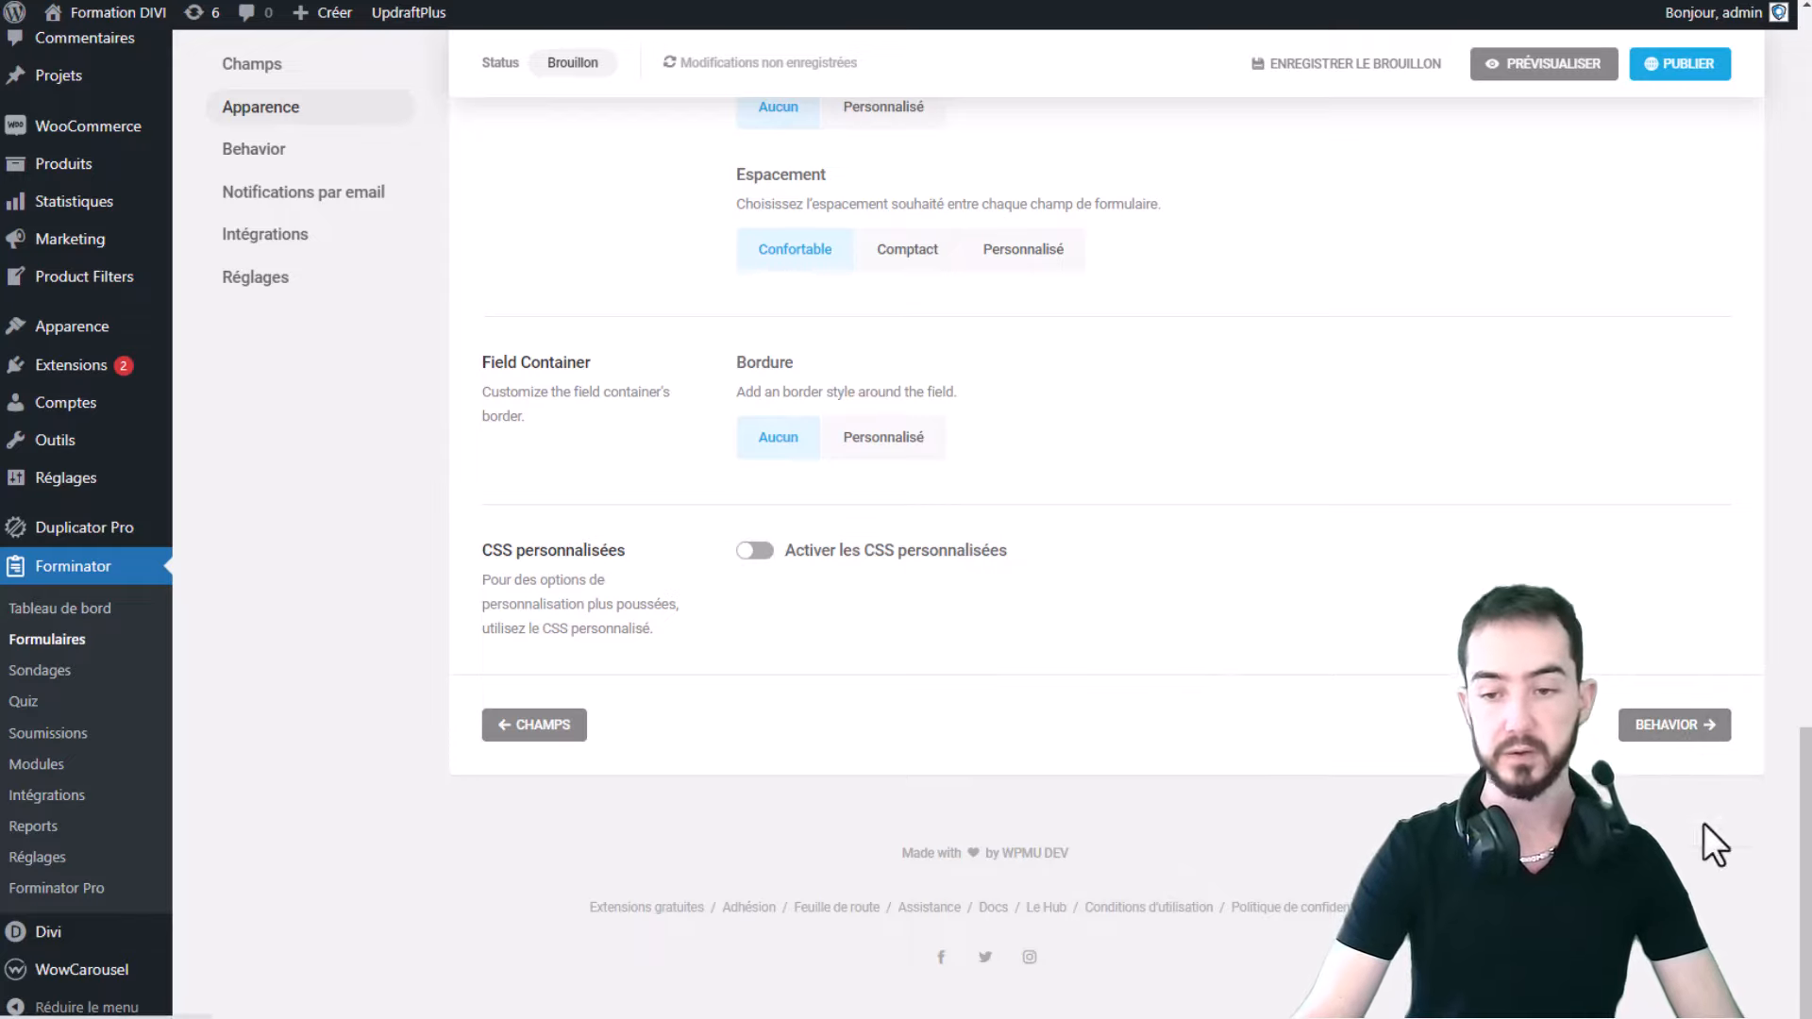
# - Open the Behavior settings and keep AJAX submission after trying Recharger la page
pyautogui.click(1670, 725)
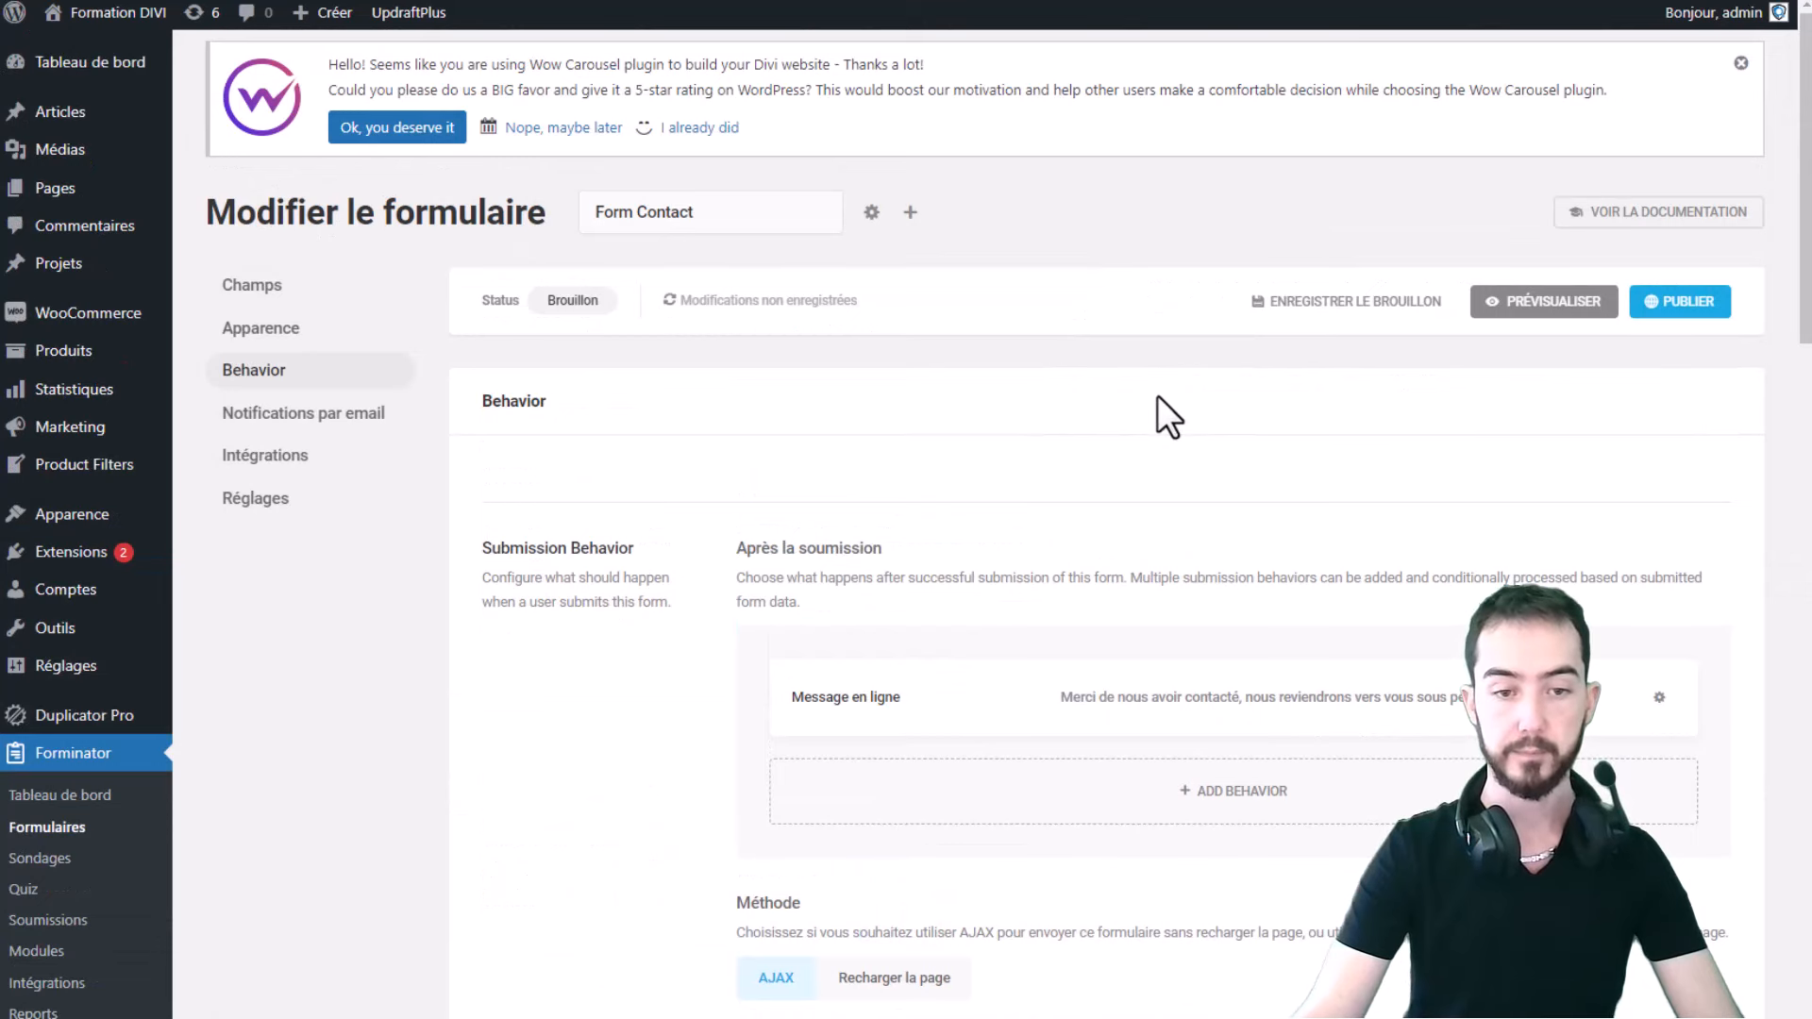
pyautogui.scroll(-4, 1159, 399)
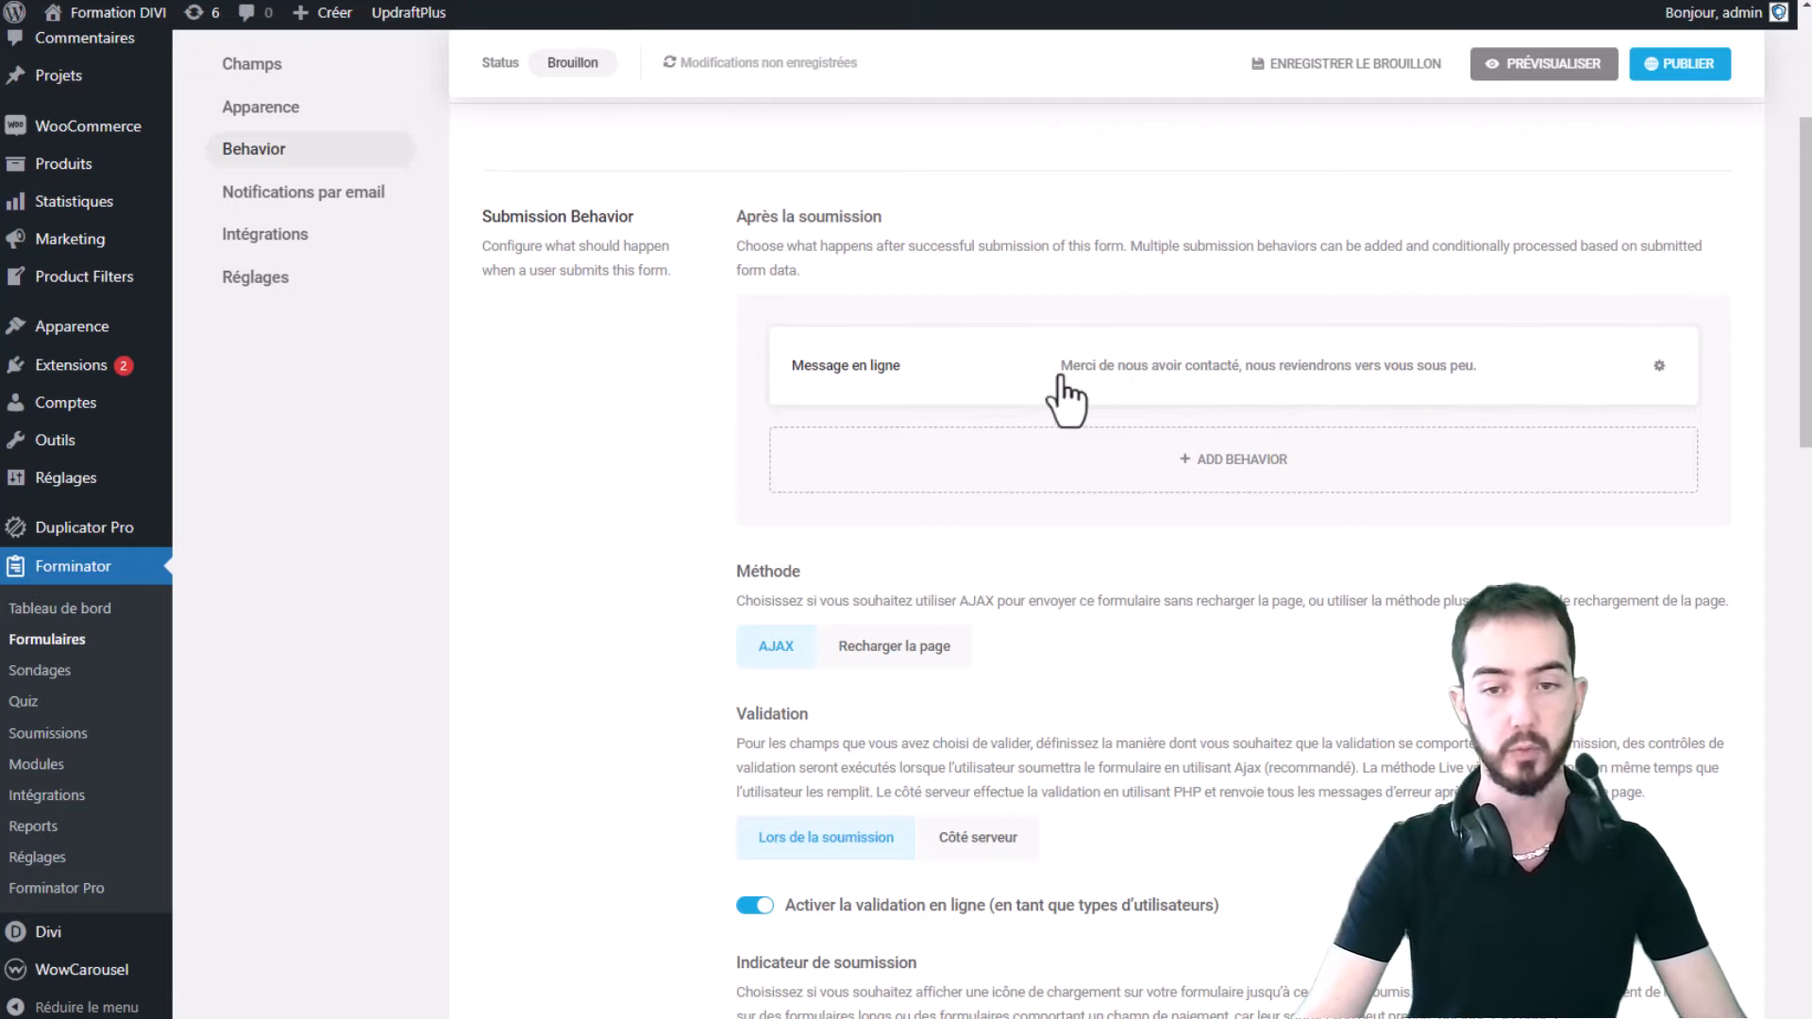
pyautogui.scroll(-1, 1012, 349)
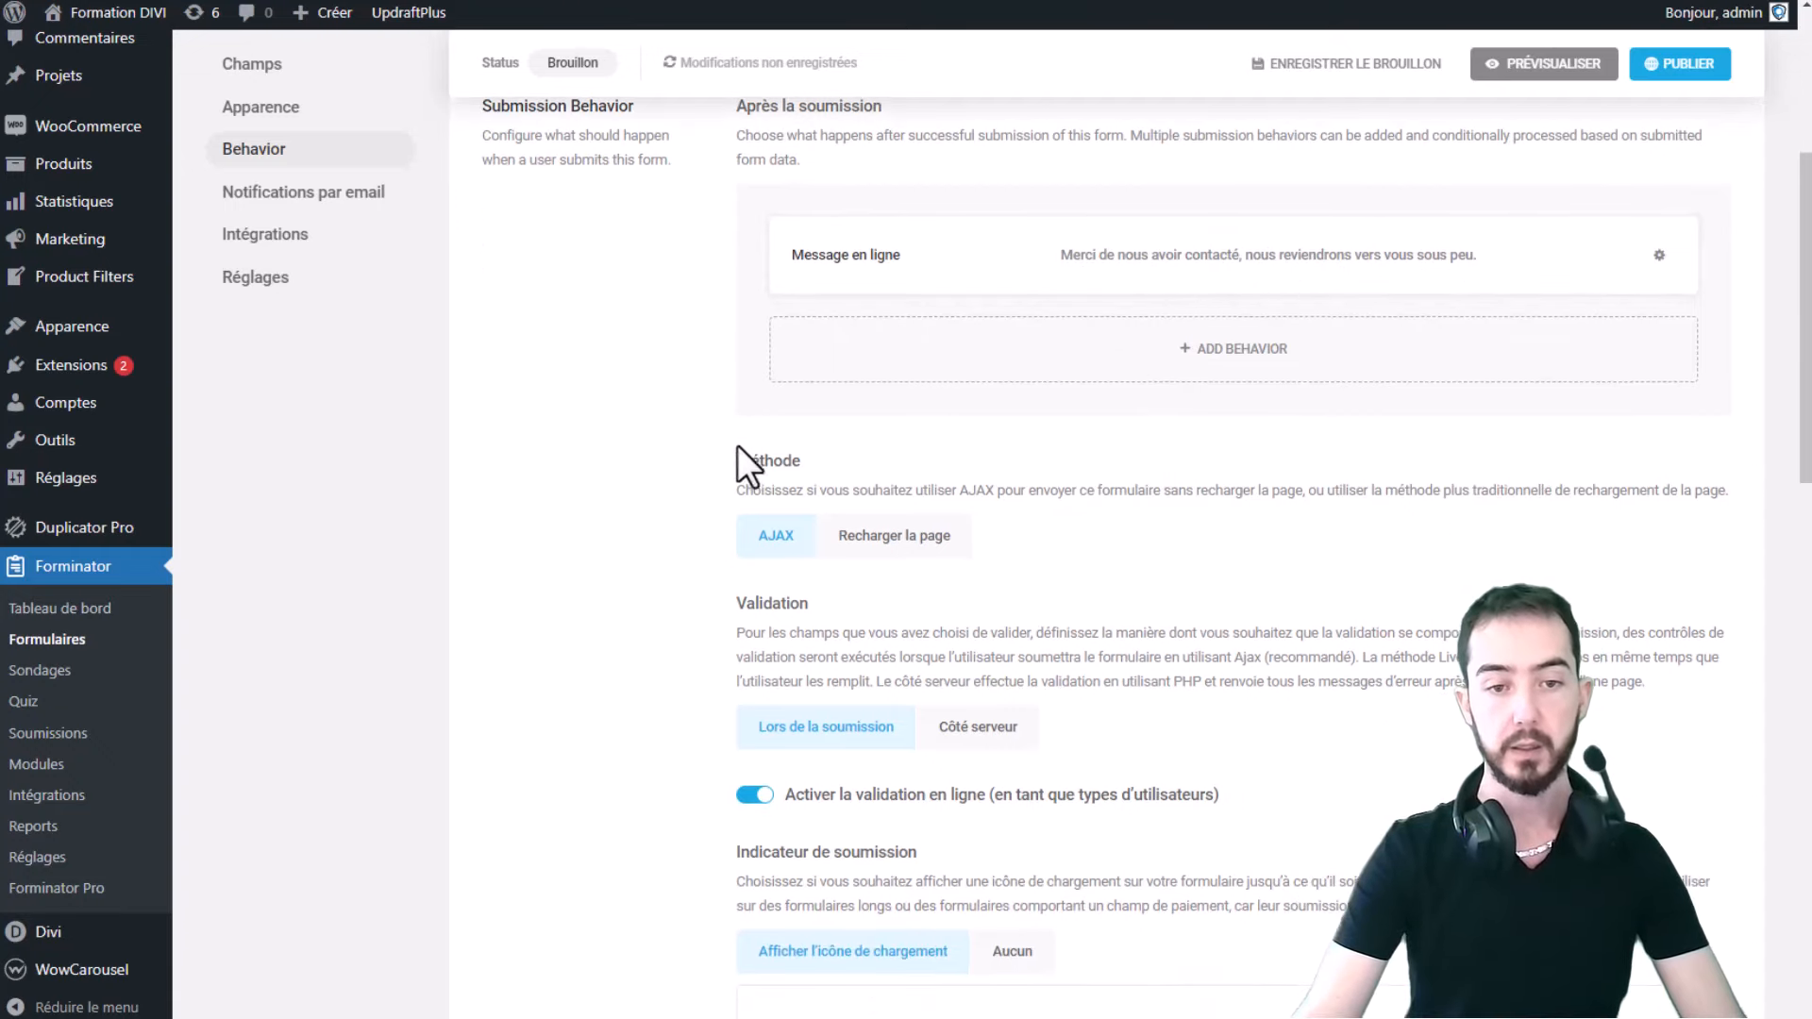
pyautogui.scroll(-1, 807, 467)
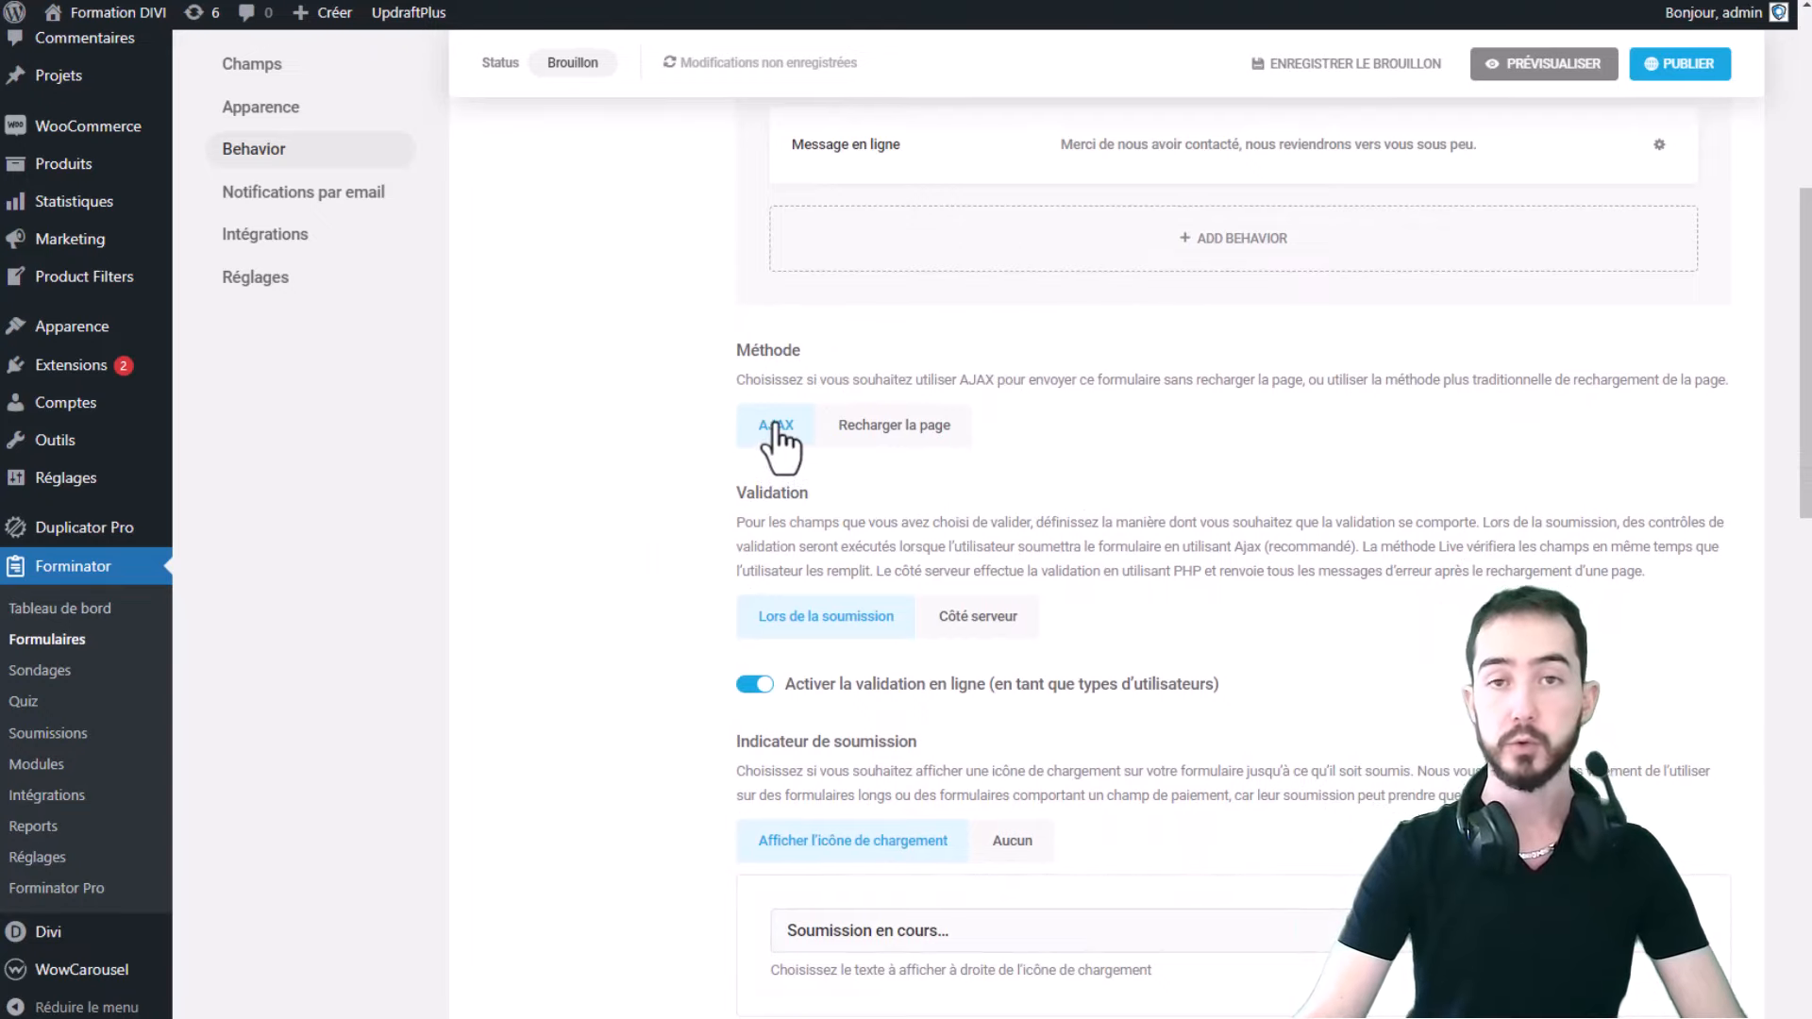
pyautogui.click(884, 430)
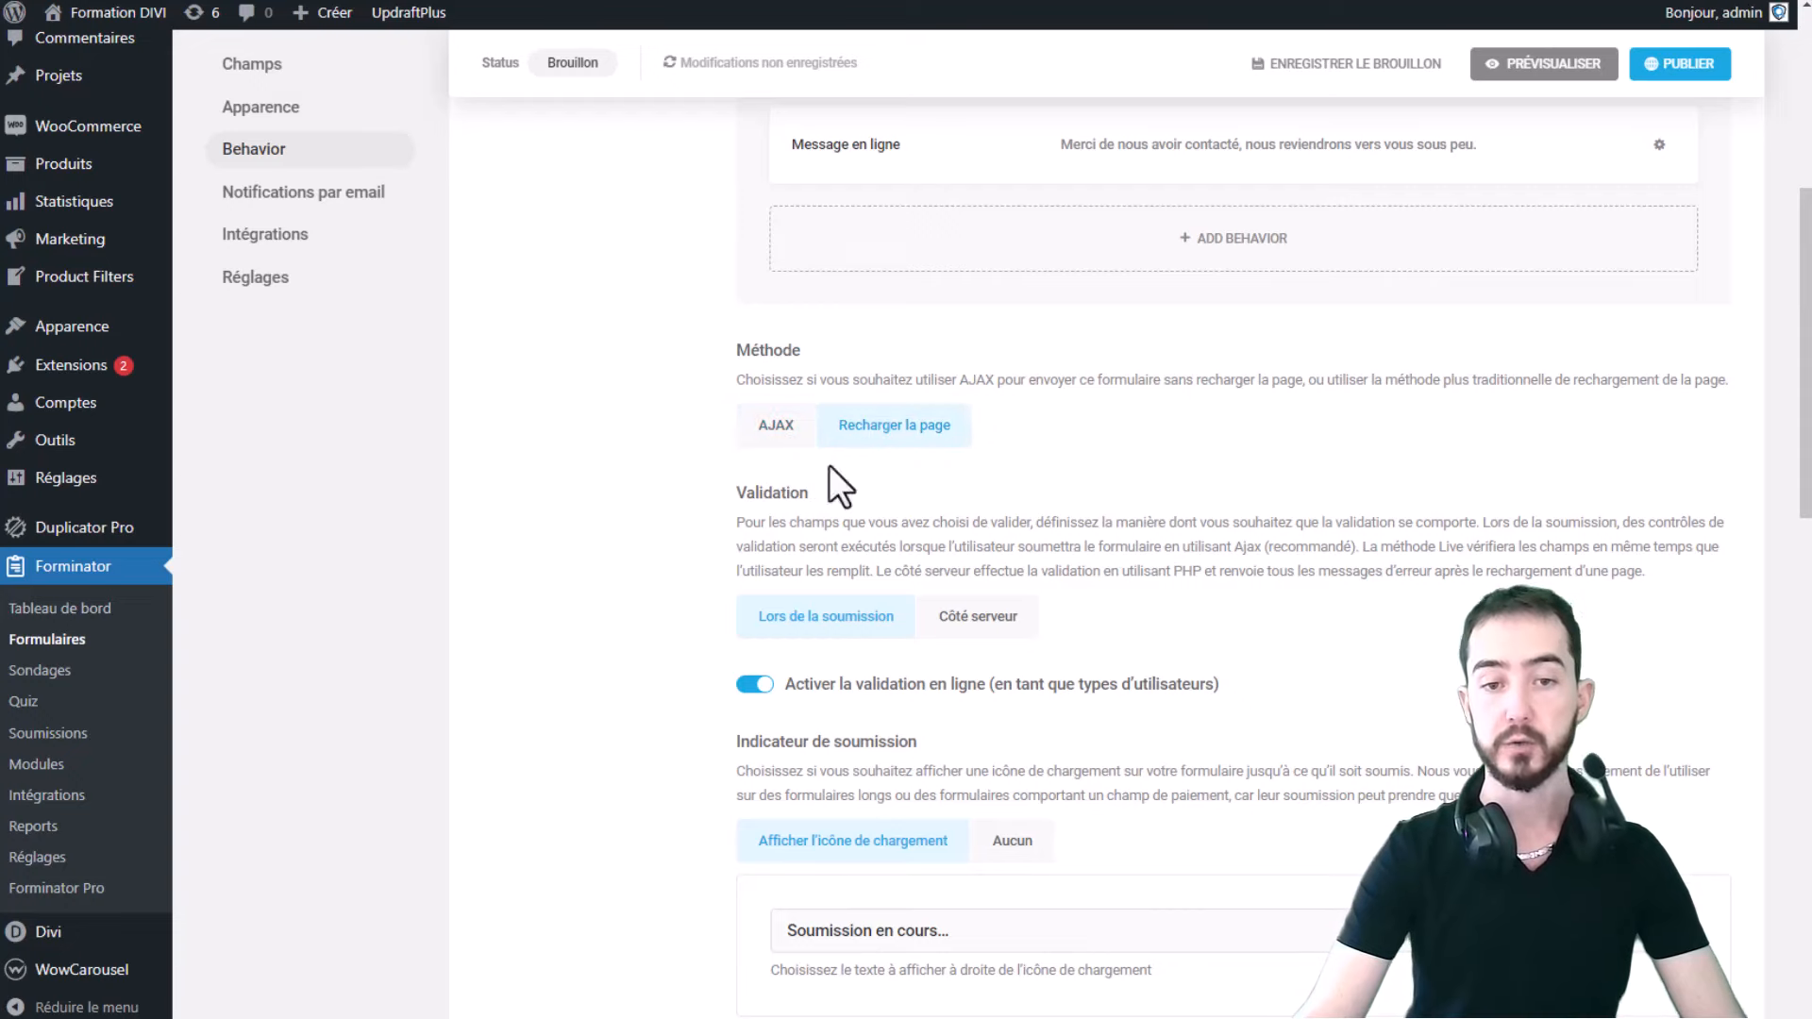
pyautogui.click(767, 431)
# - Review the 'Soumission en cours...' loading text, leaving it unchanged
pyautogui.scroll(-3, 1091, 425)
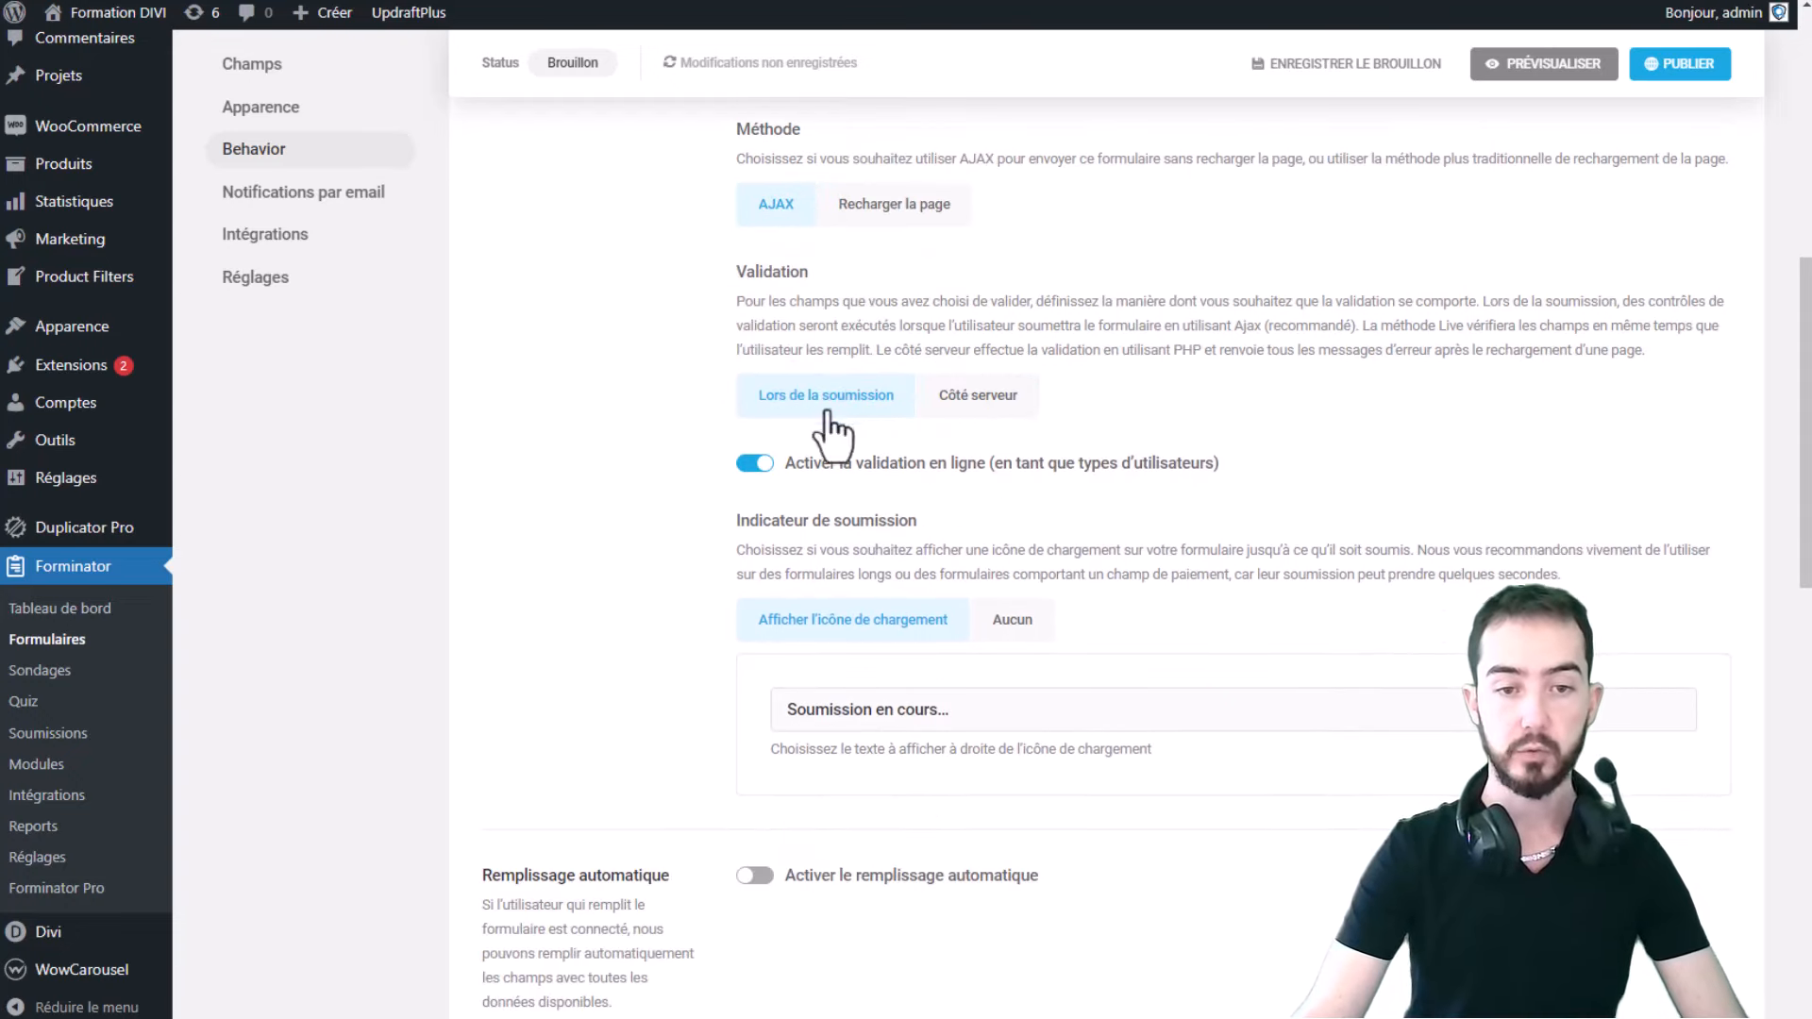
pyautogui.scroll(-5, 910, 433)
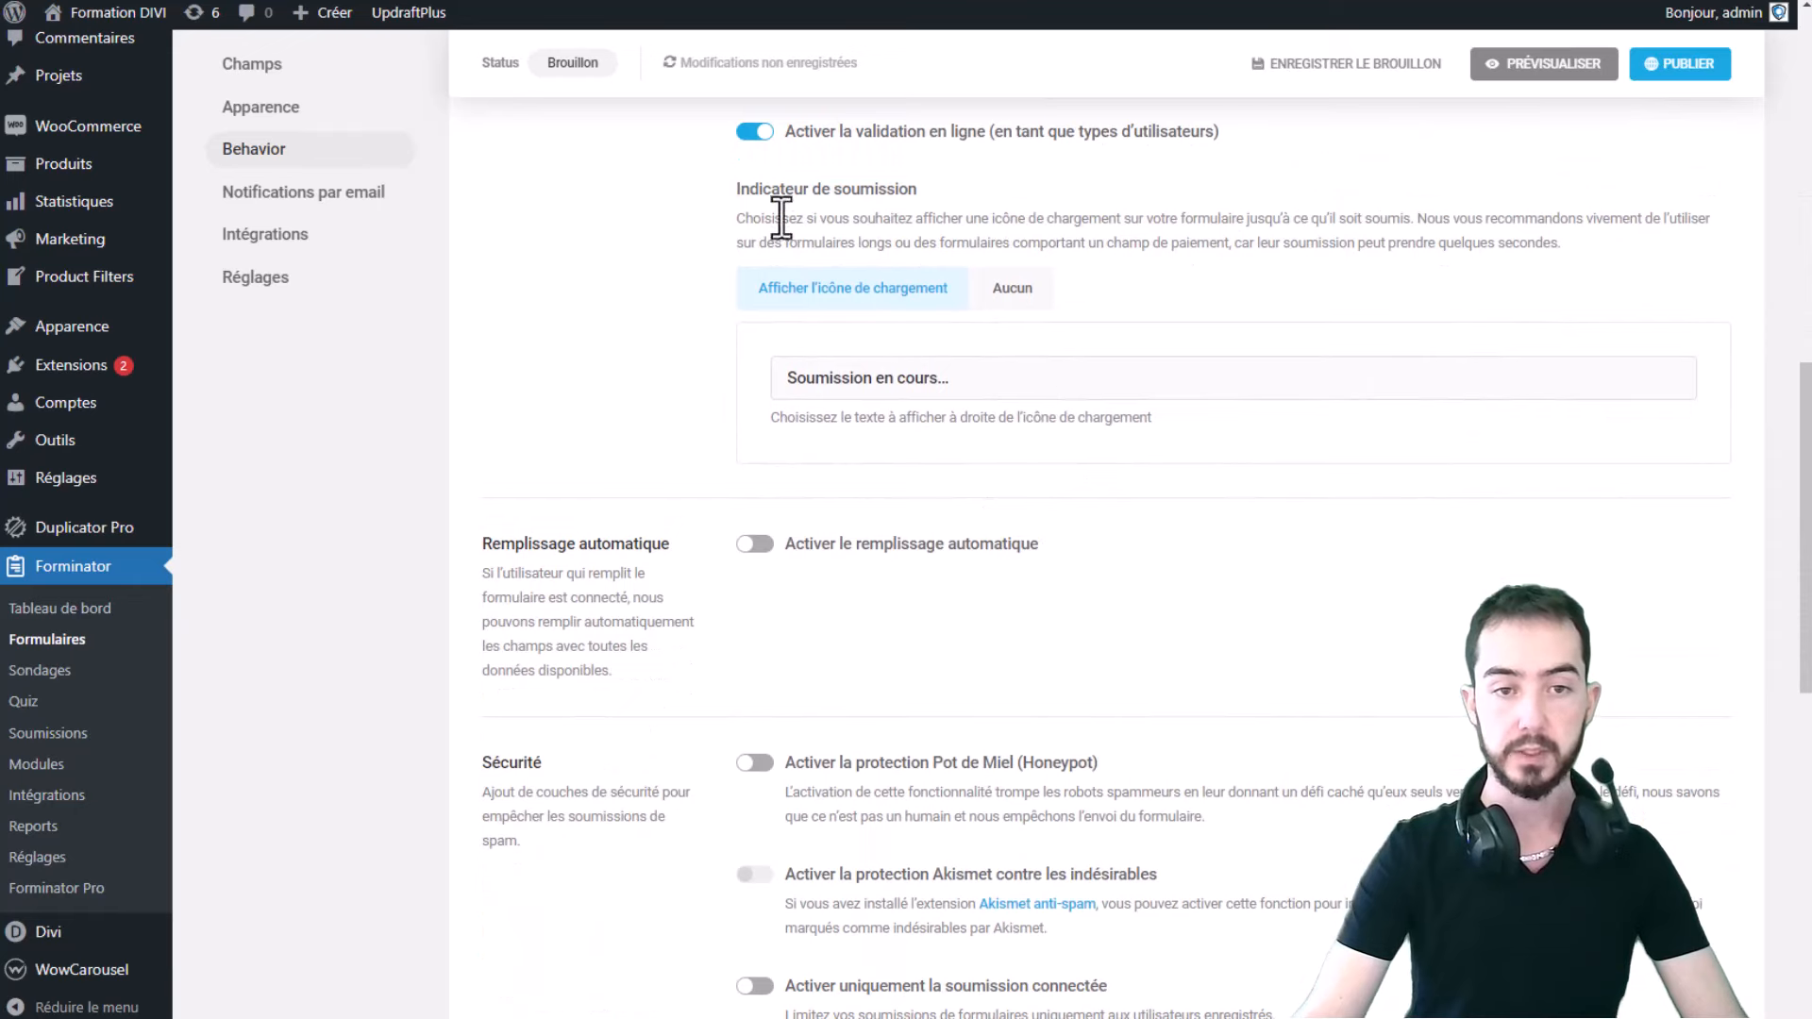
pyautogui.moveTo(1003, 376); pyautogui.dragTo(754, 381)
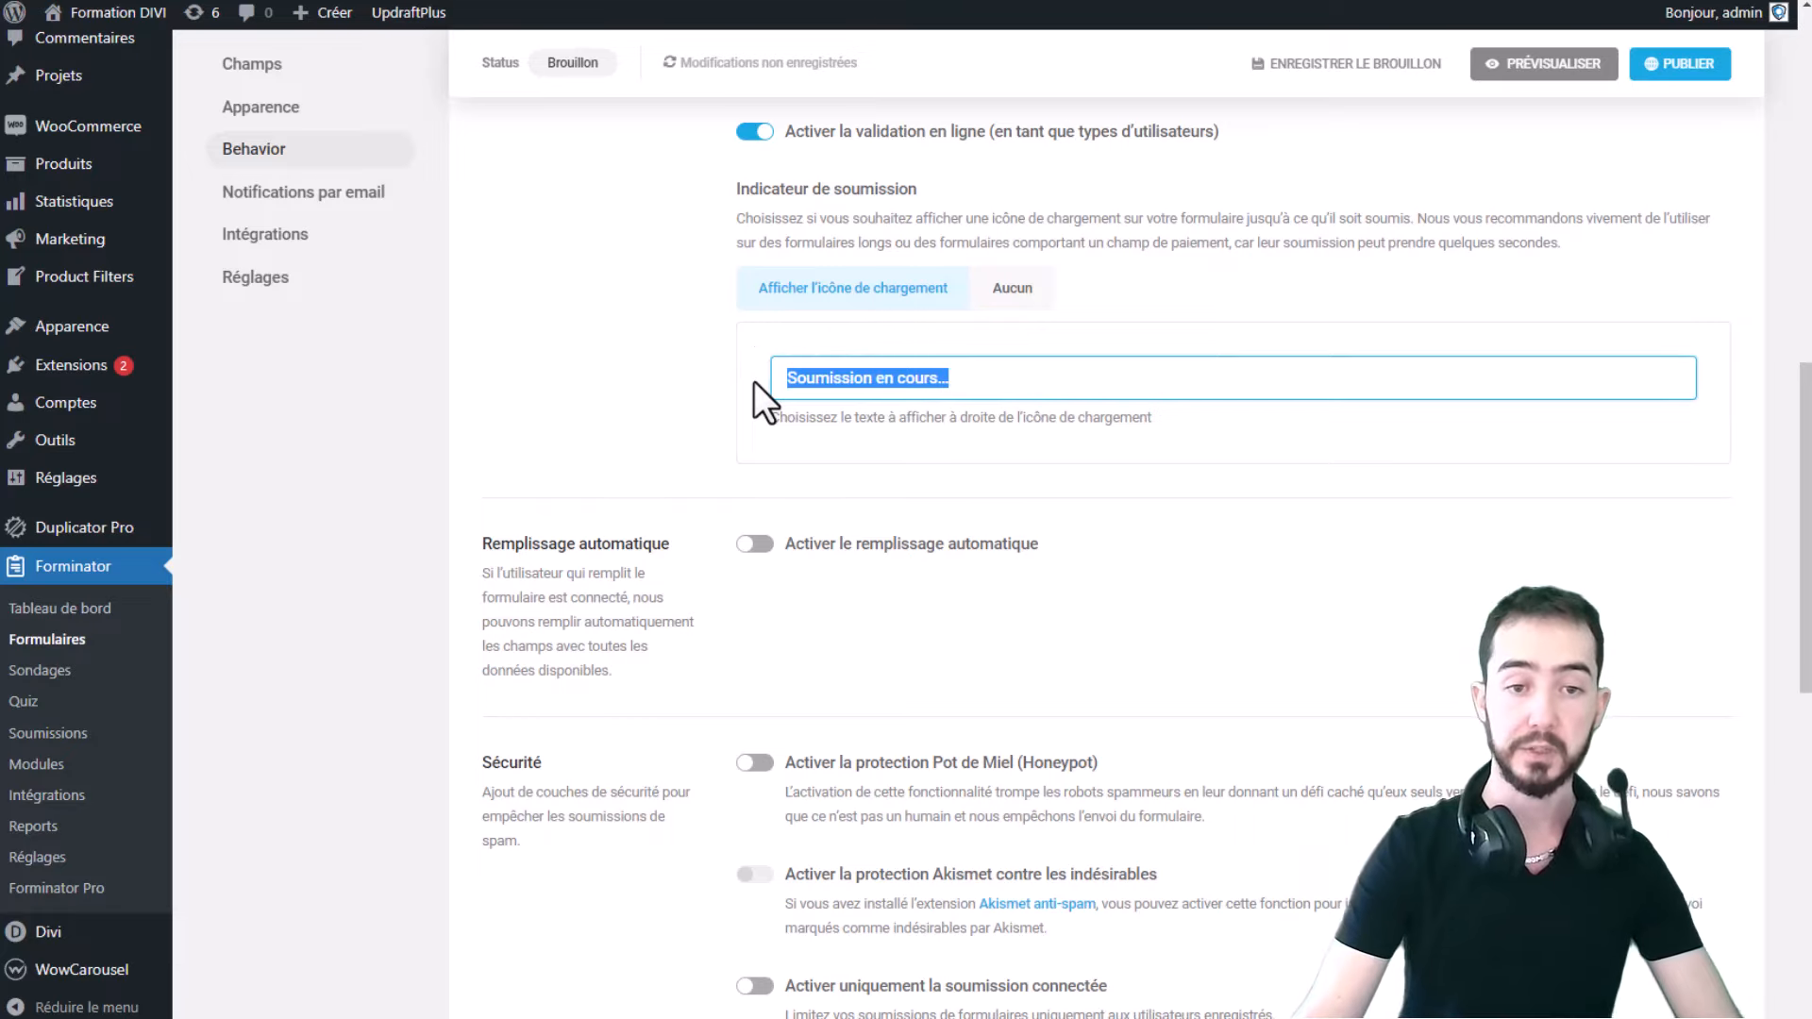
pyautogui.click(975, 380)
pyautogui.moveTo(975, 380); pyautogui.dragTo(749, 396)
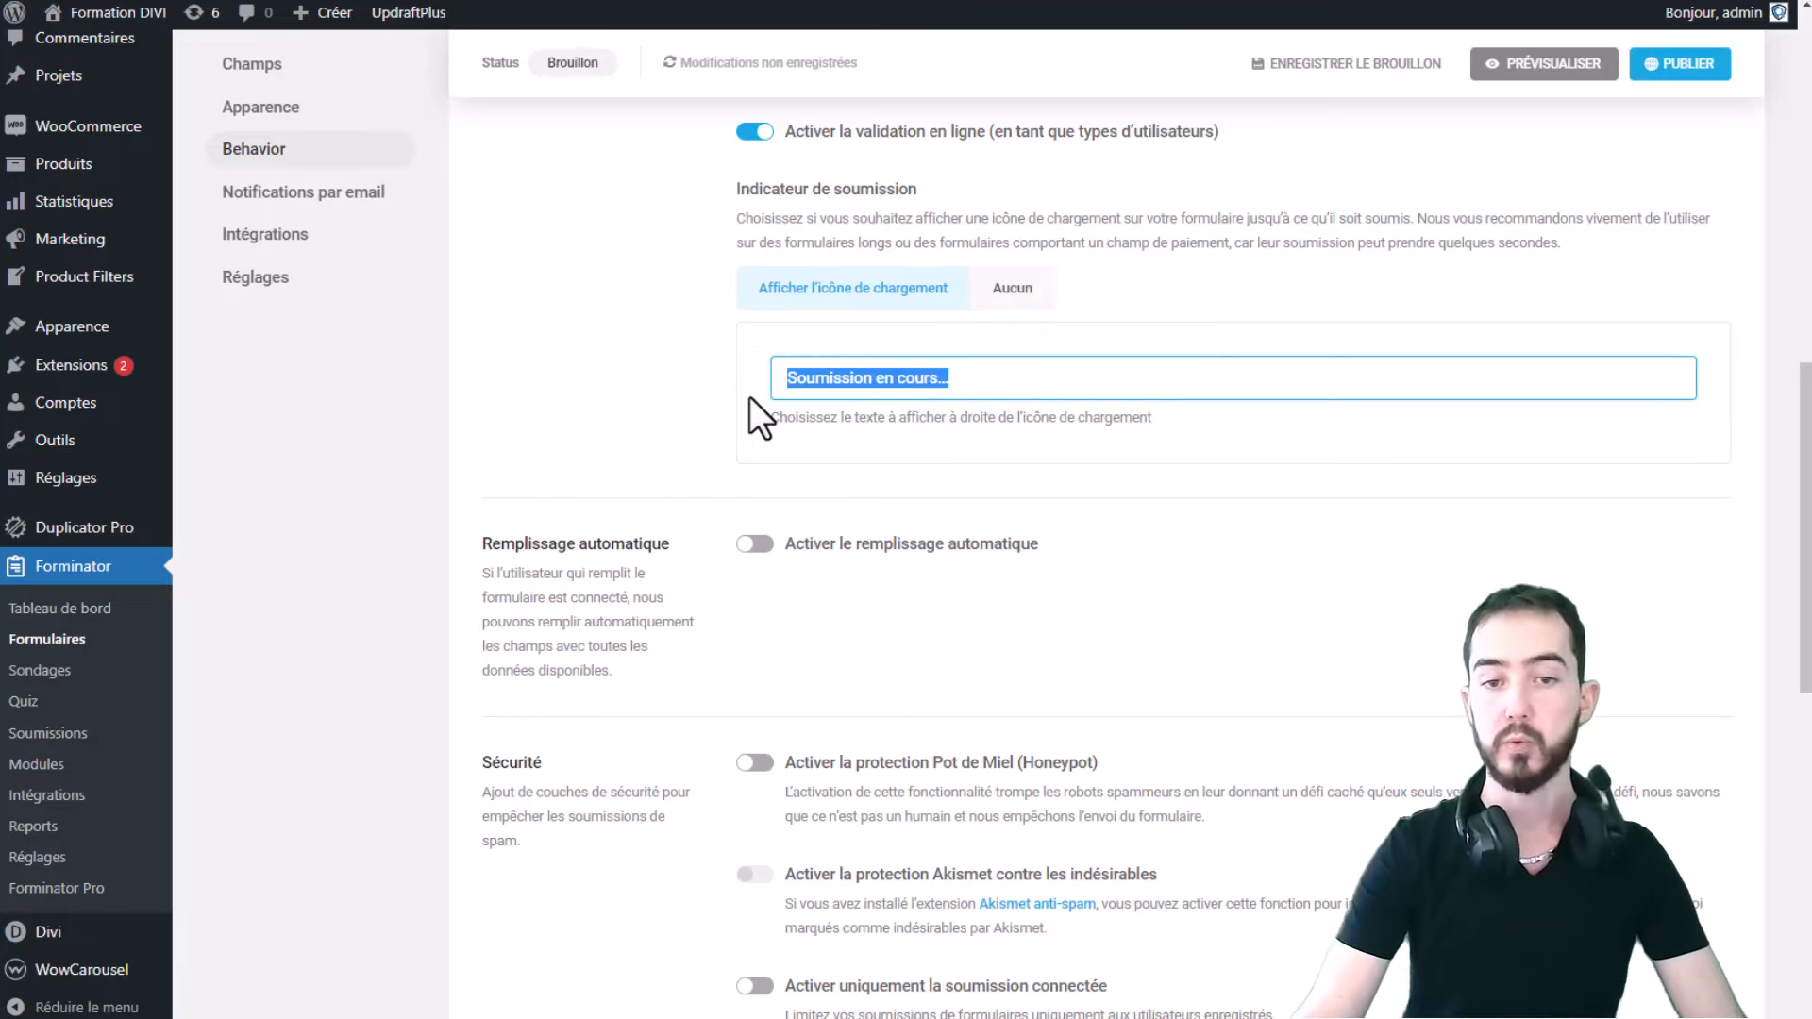
pyautogui.click(1072, 391)
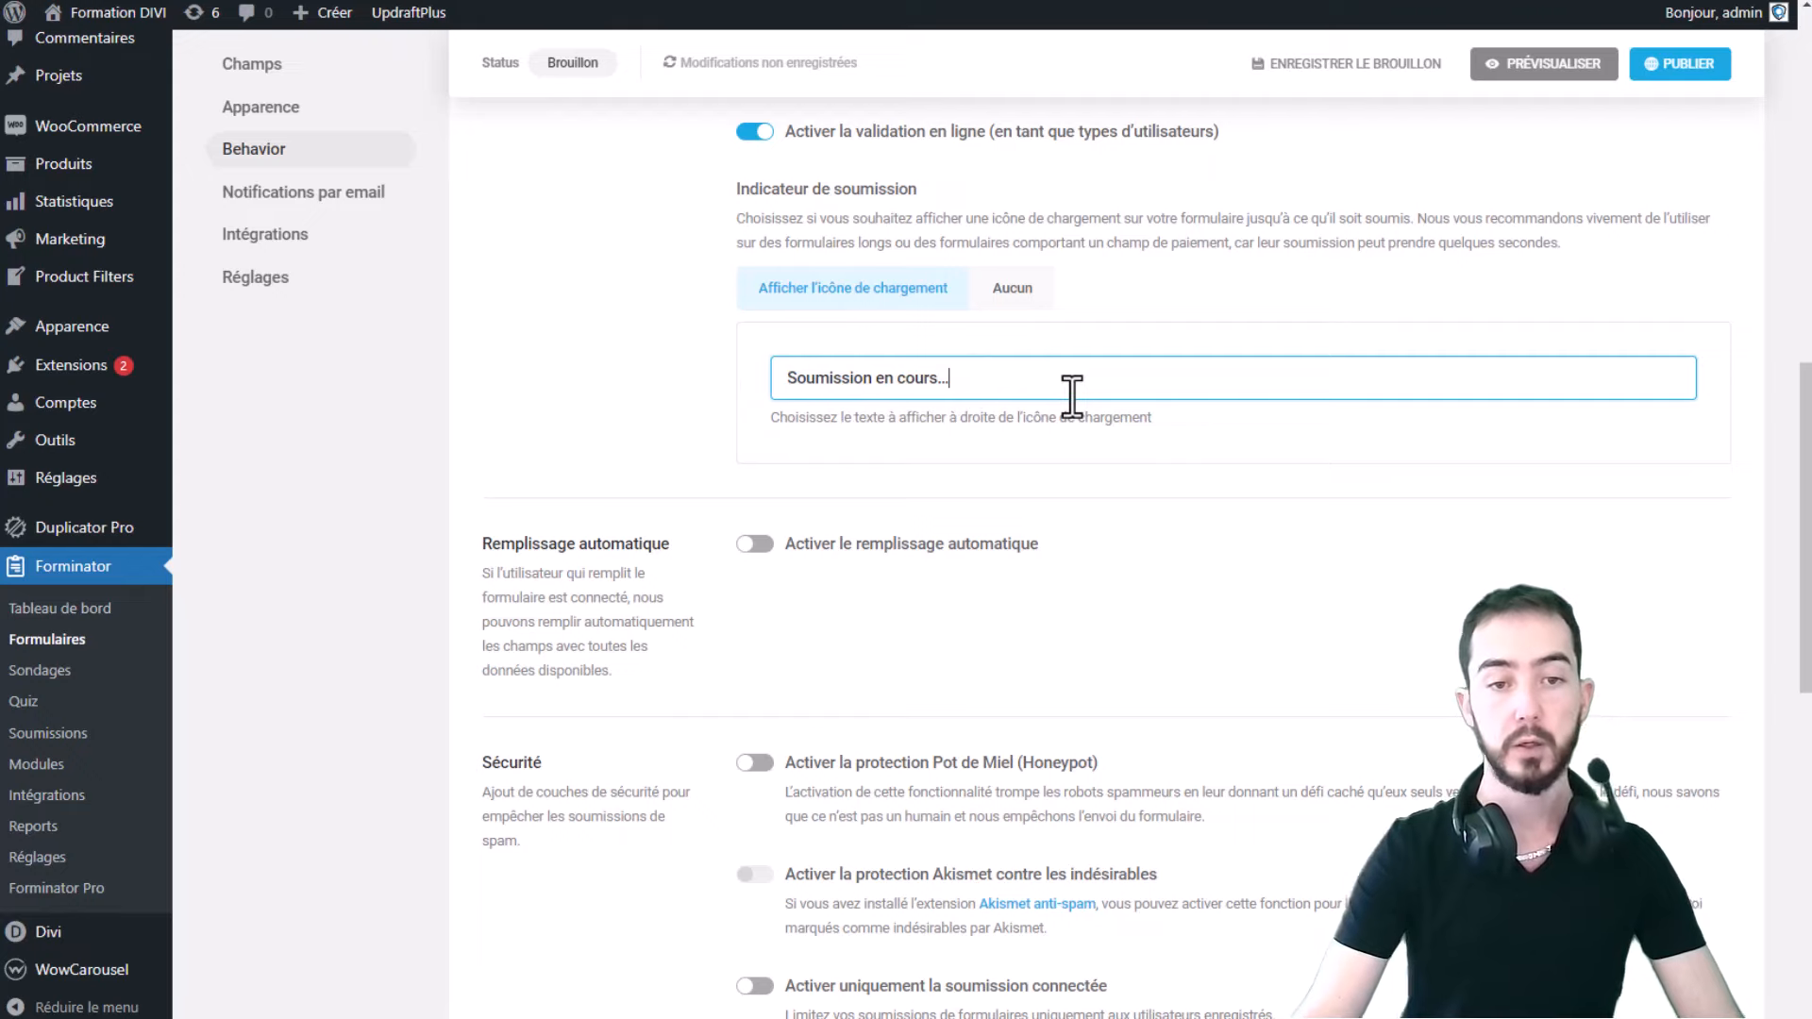
pyautogui.moveTo(1072, 391); pyautogui.dragTo(687, 387)
pyautogui.click(1076, 387)
pyautogui.moveTo(1076, 387); pyautogui.dragTo(761, 409)
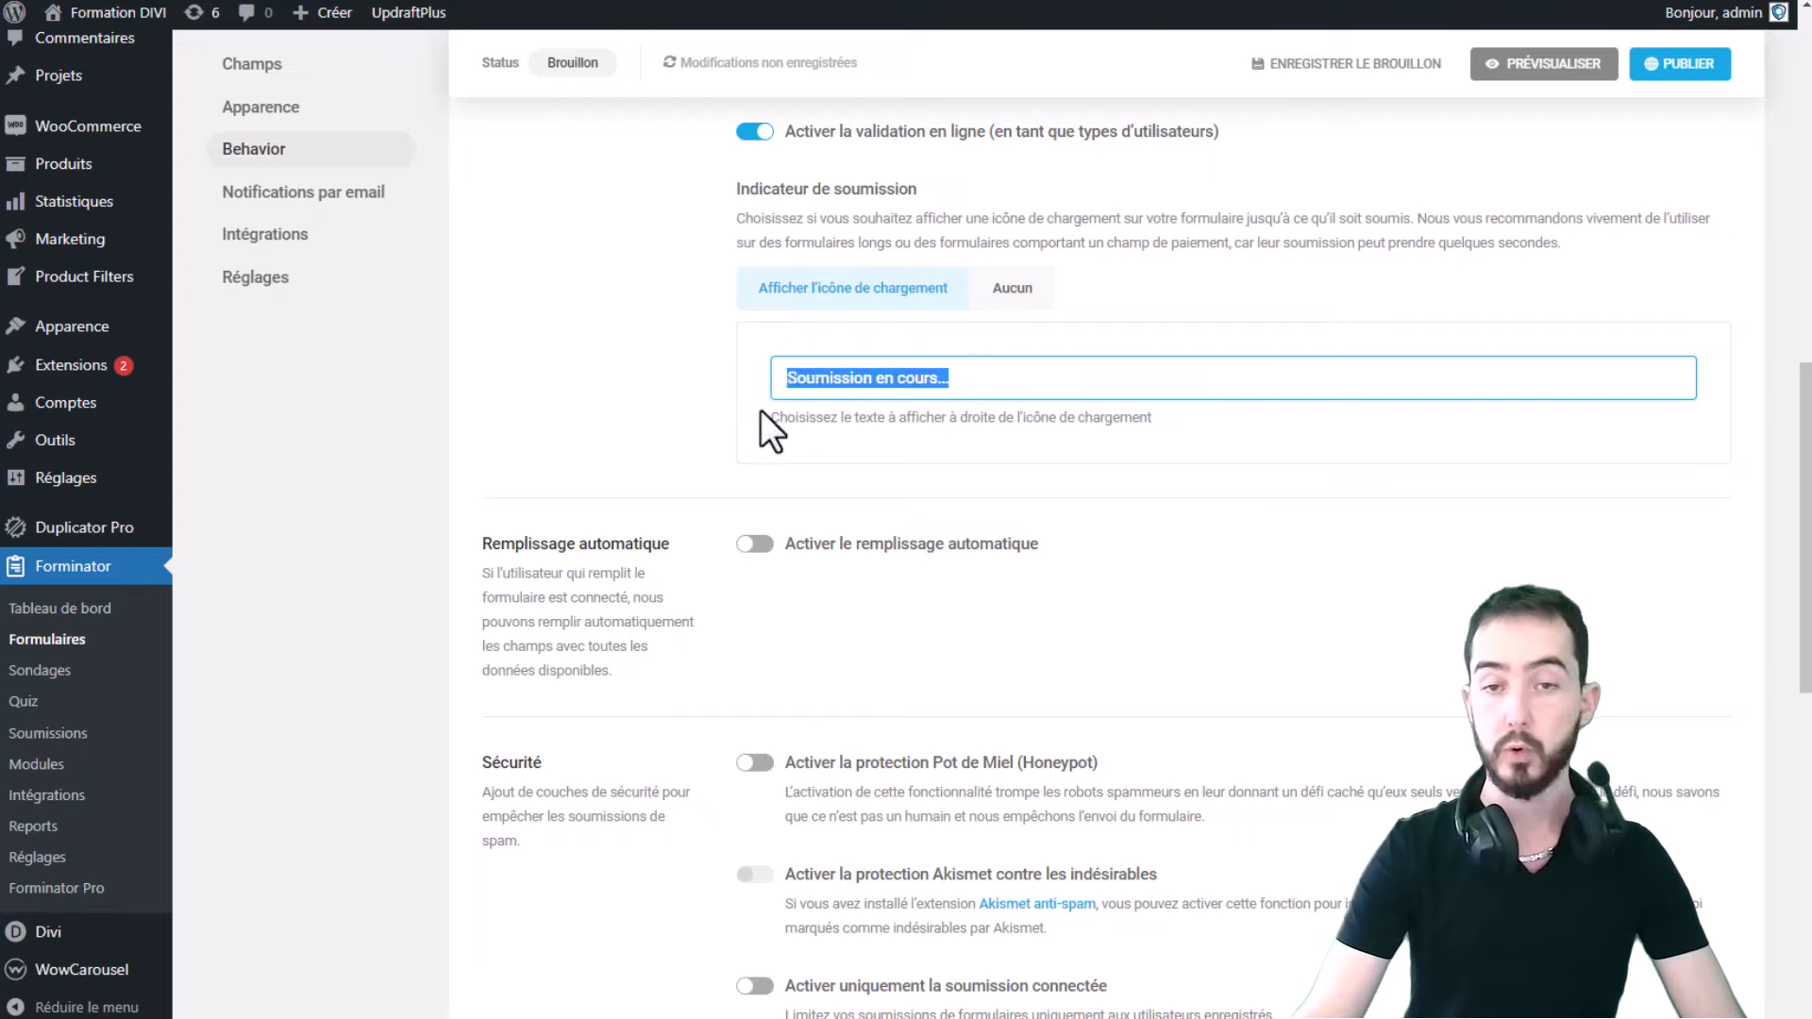
pyautogui.click(948, 378)
pyautogui.moveTo(948, 378); pyautogui.dragTo(819, 354)
pyautogui.click(1173, 408)
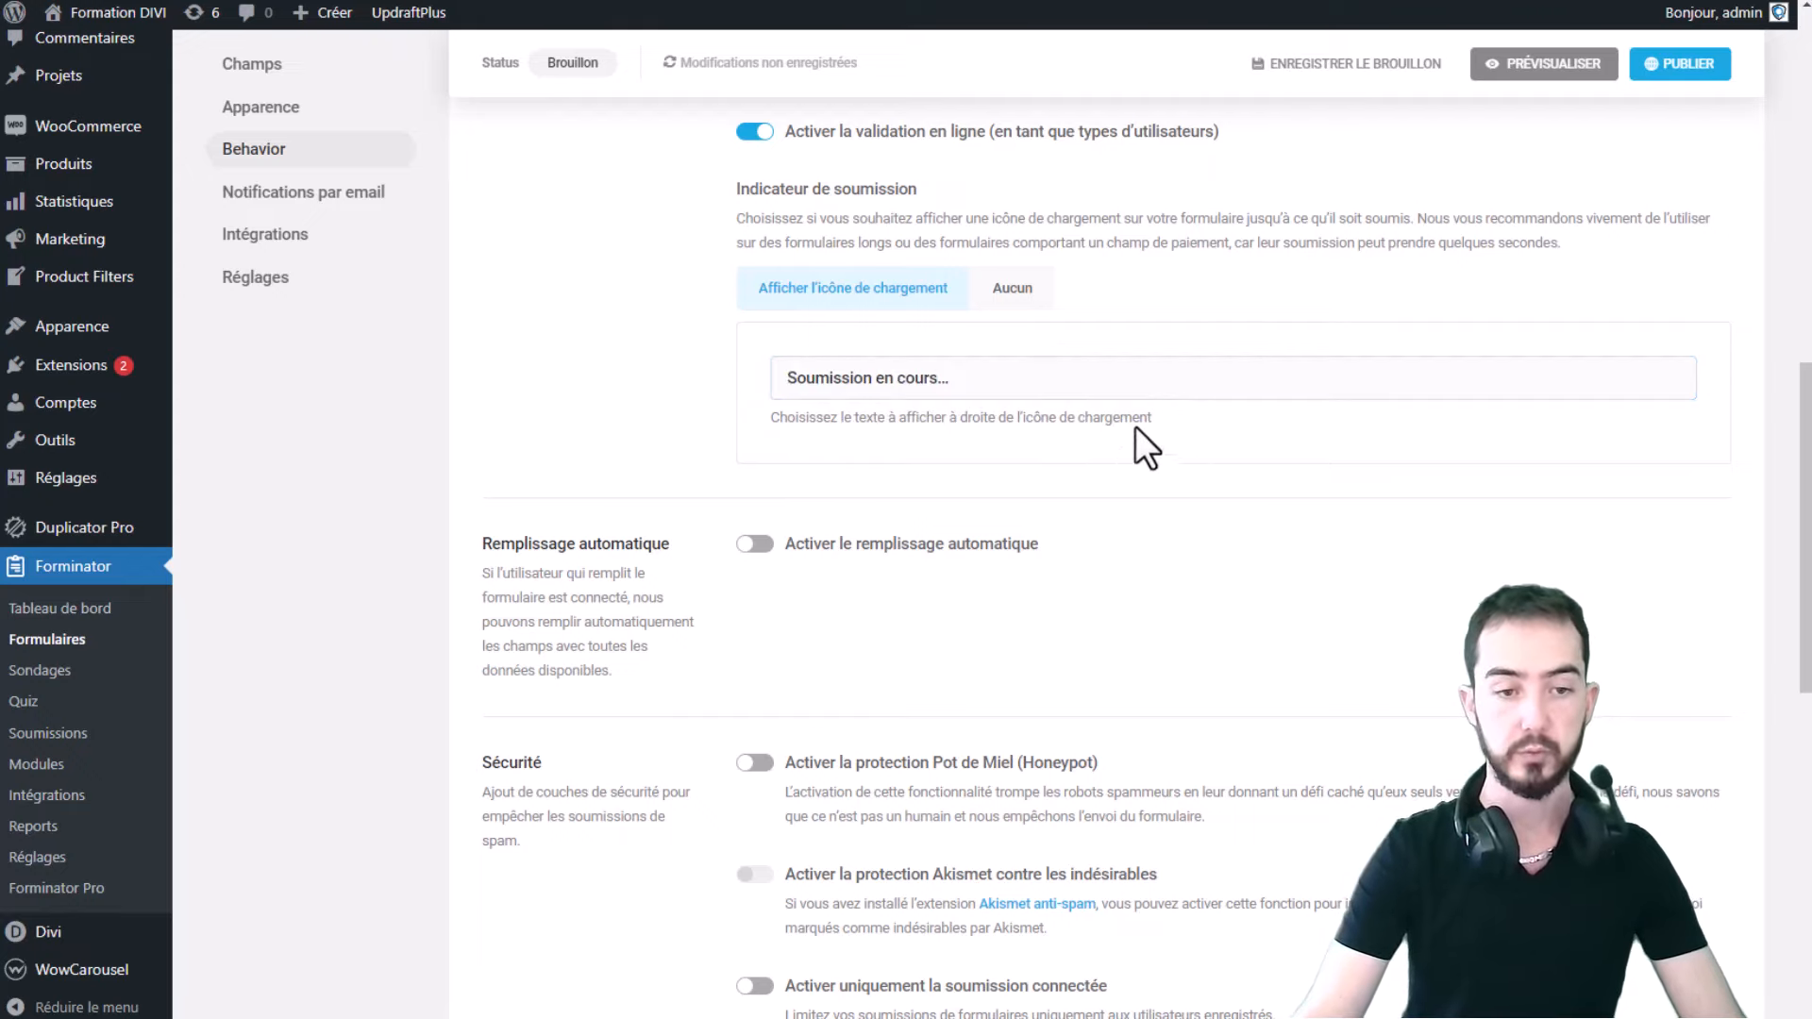
pyautogui.scroll(-1, 1177, 220)
pyautogui.scroll(-1, 930, 276)
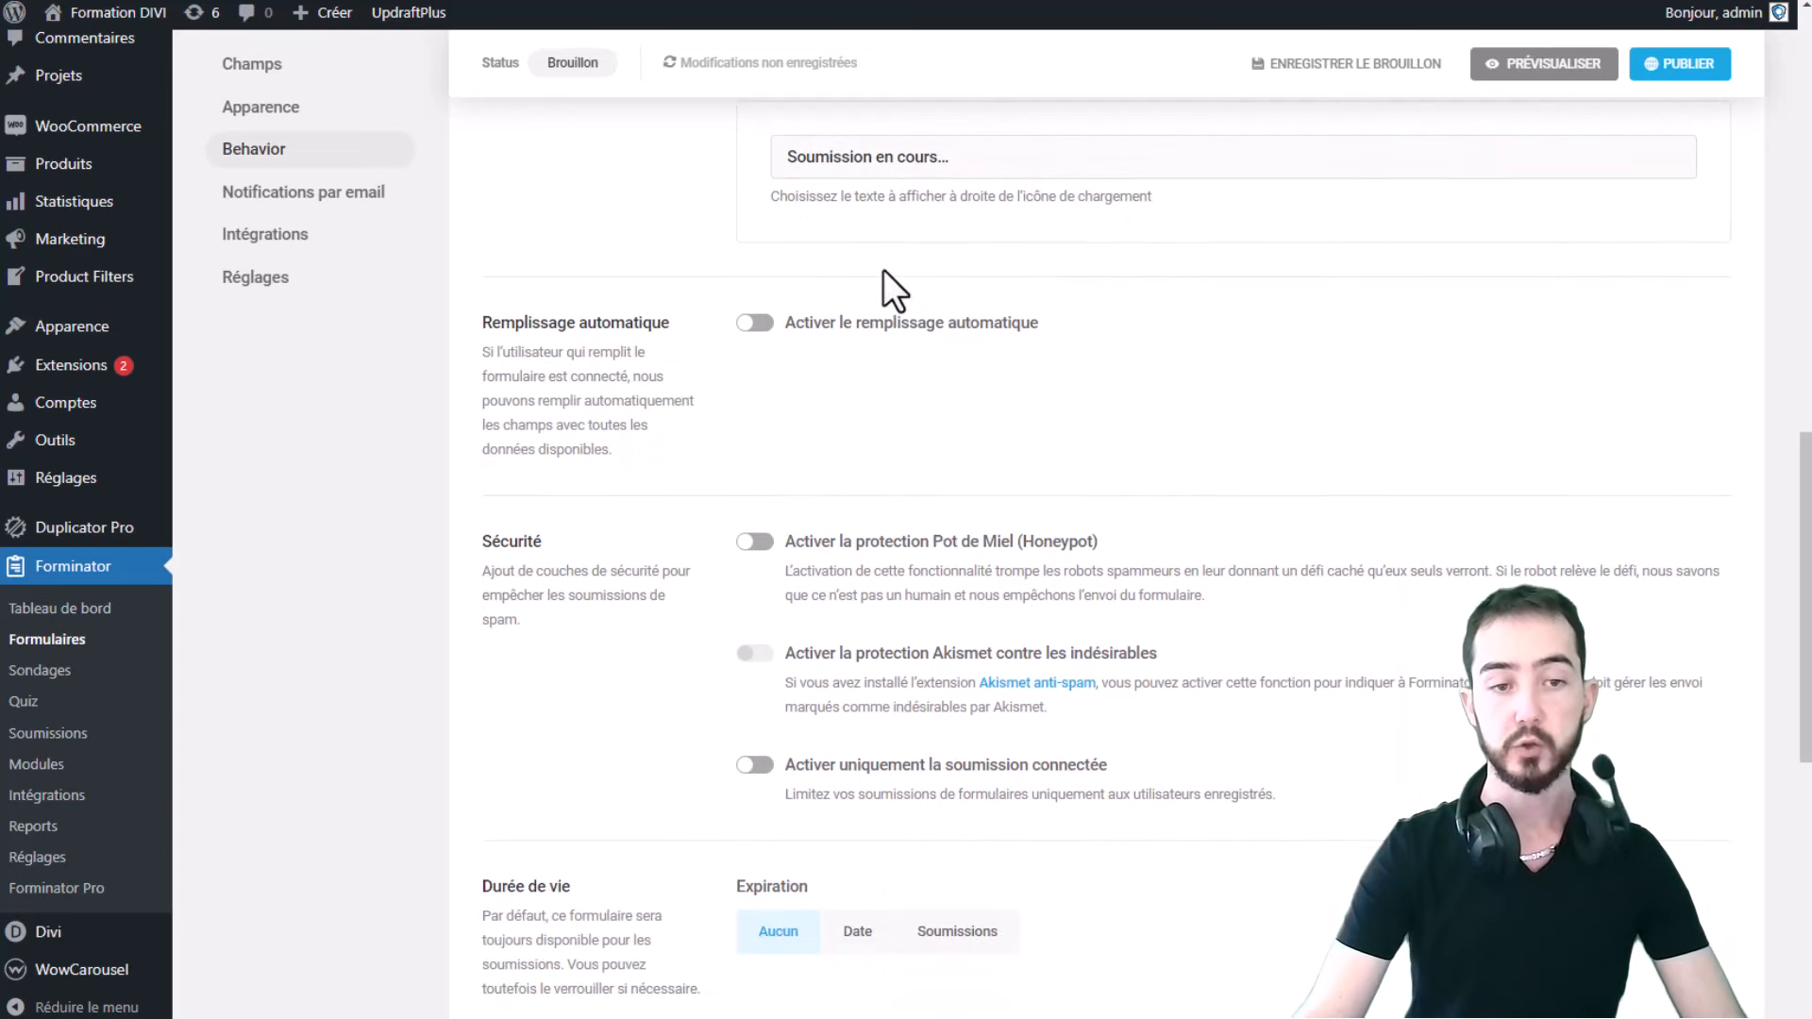
pyautogui.scroll(-2, 831, 536)
# - Switch on 'Activer la protection Pot de Miel (Honeypot)' in the Sécurité section
pyautogui.click(804, 323)
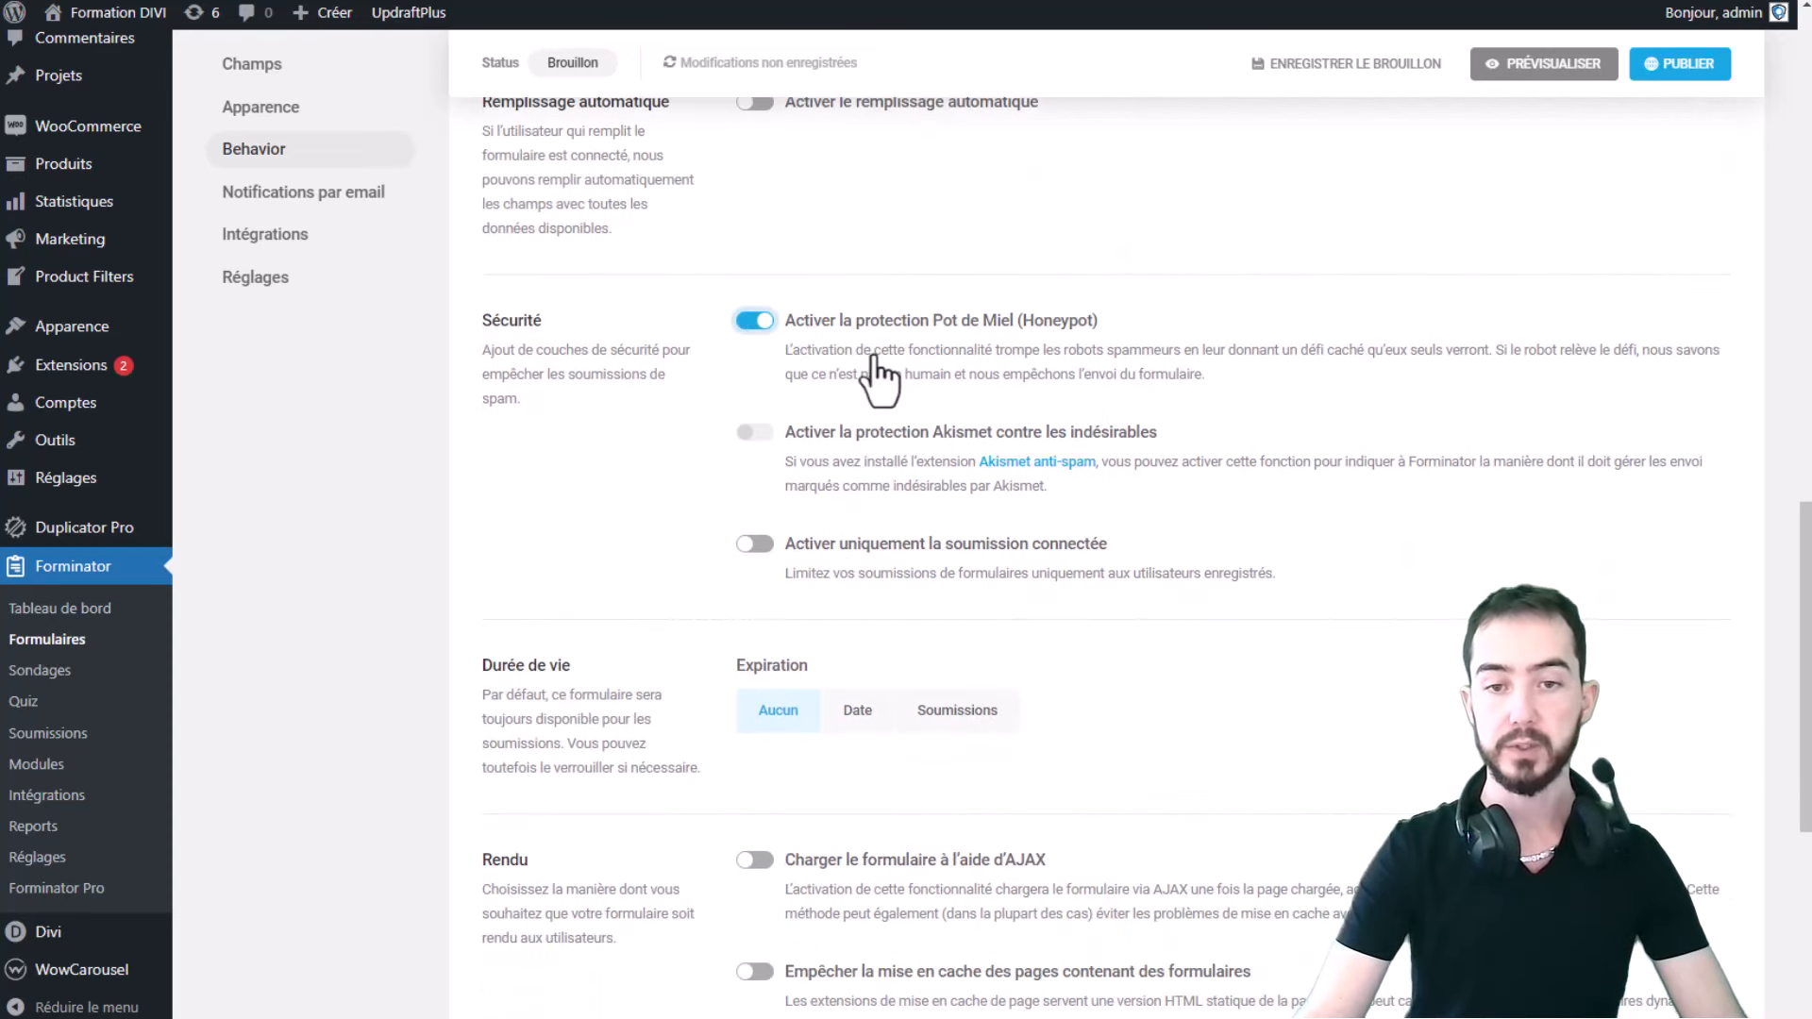
pyautogui.moveTo(874, 351); pyautogui.dragTo(1379, 409)
pyautogui.click(1328, 383)
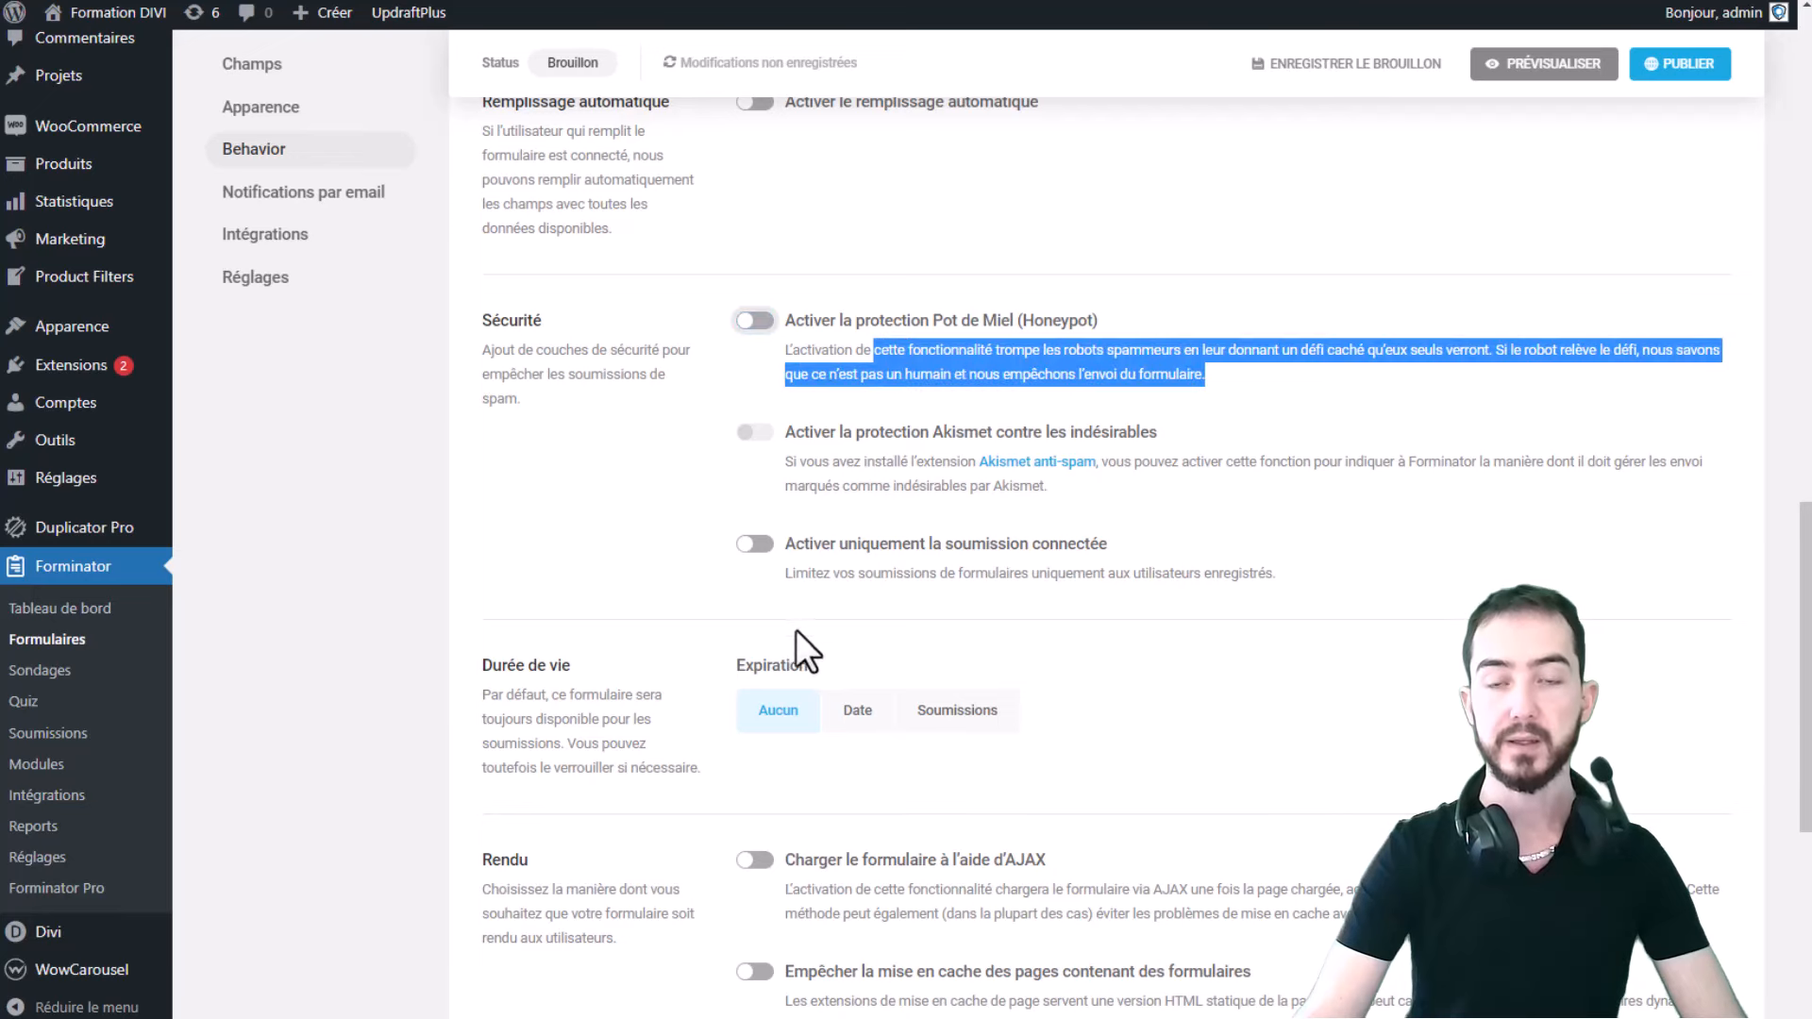
pyautogui.click(881, 386)
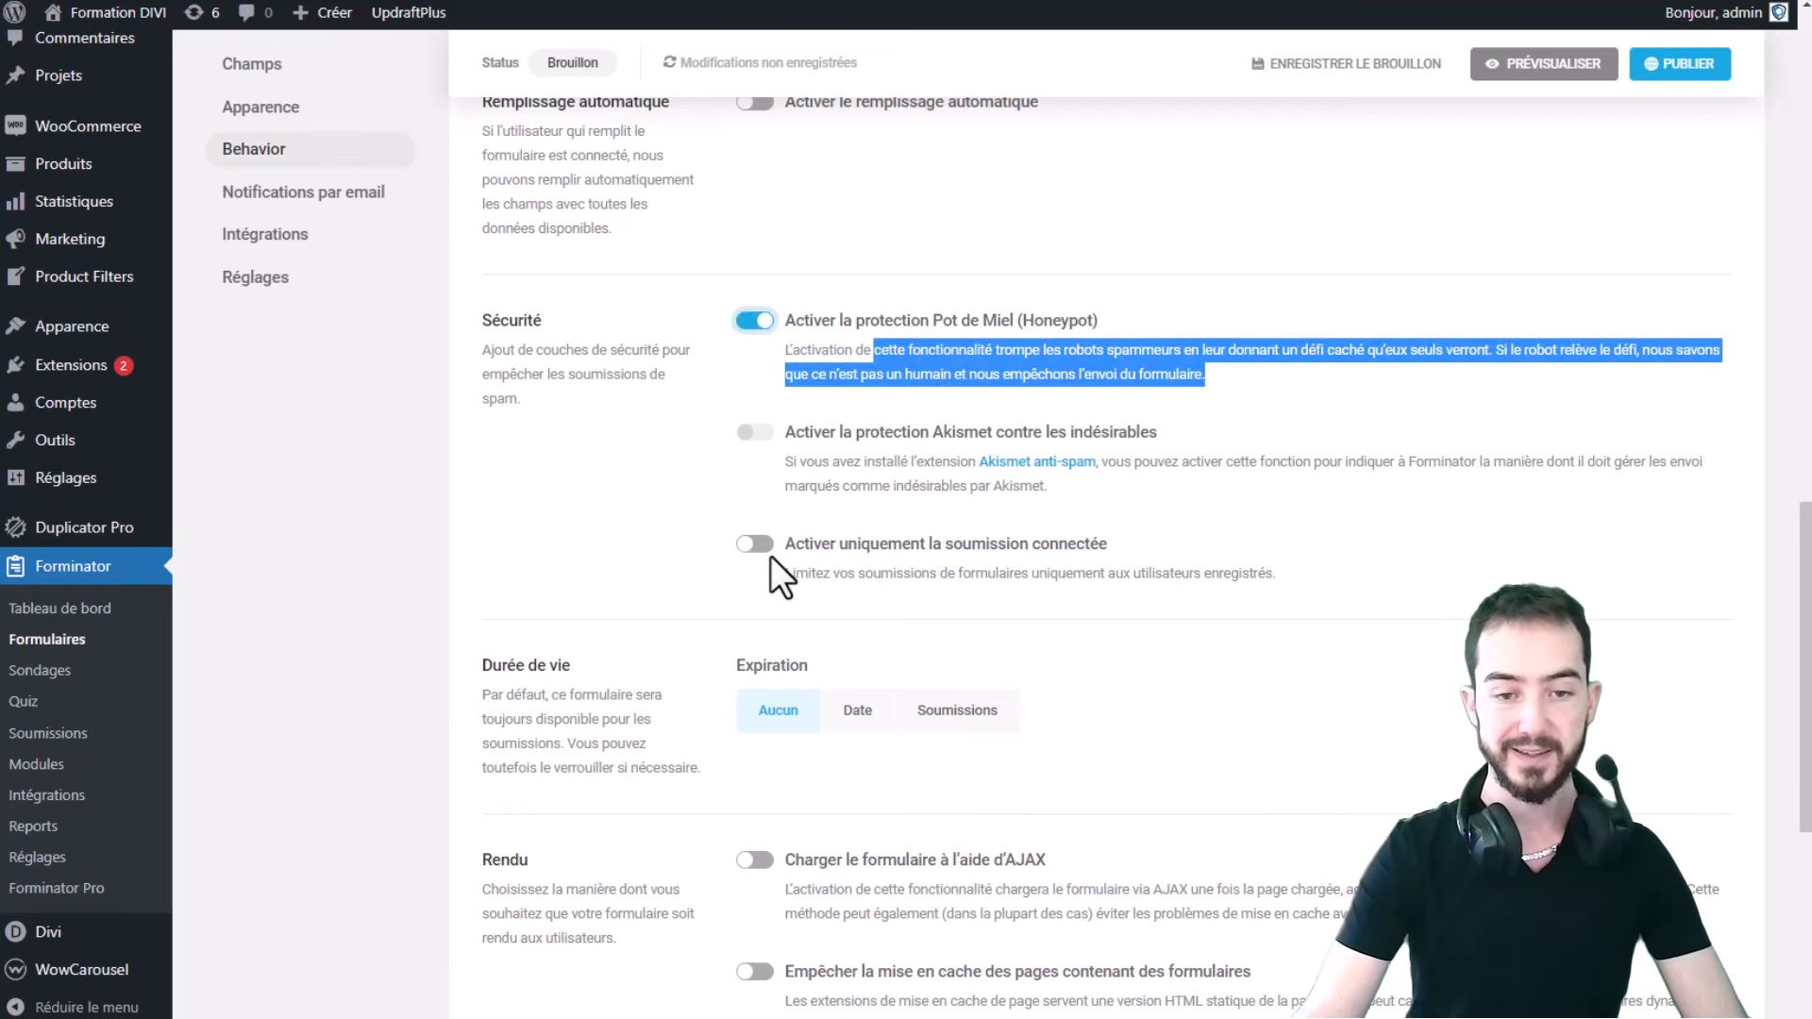
pyautogui.scroll(-1, 885, 558)
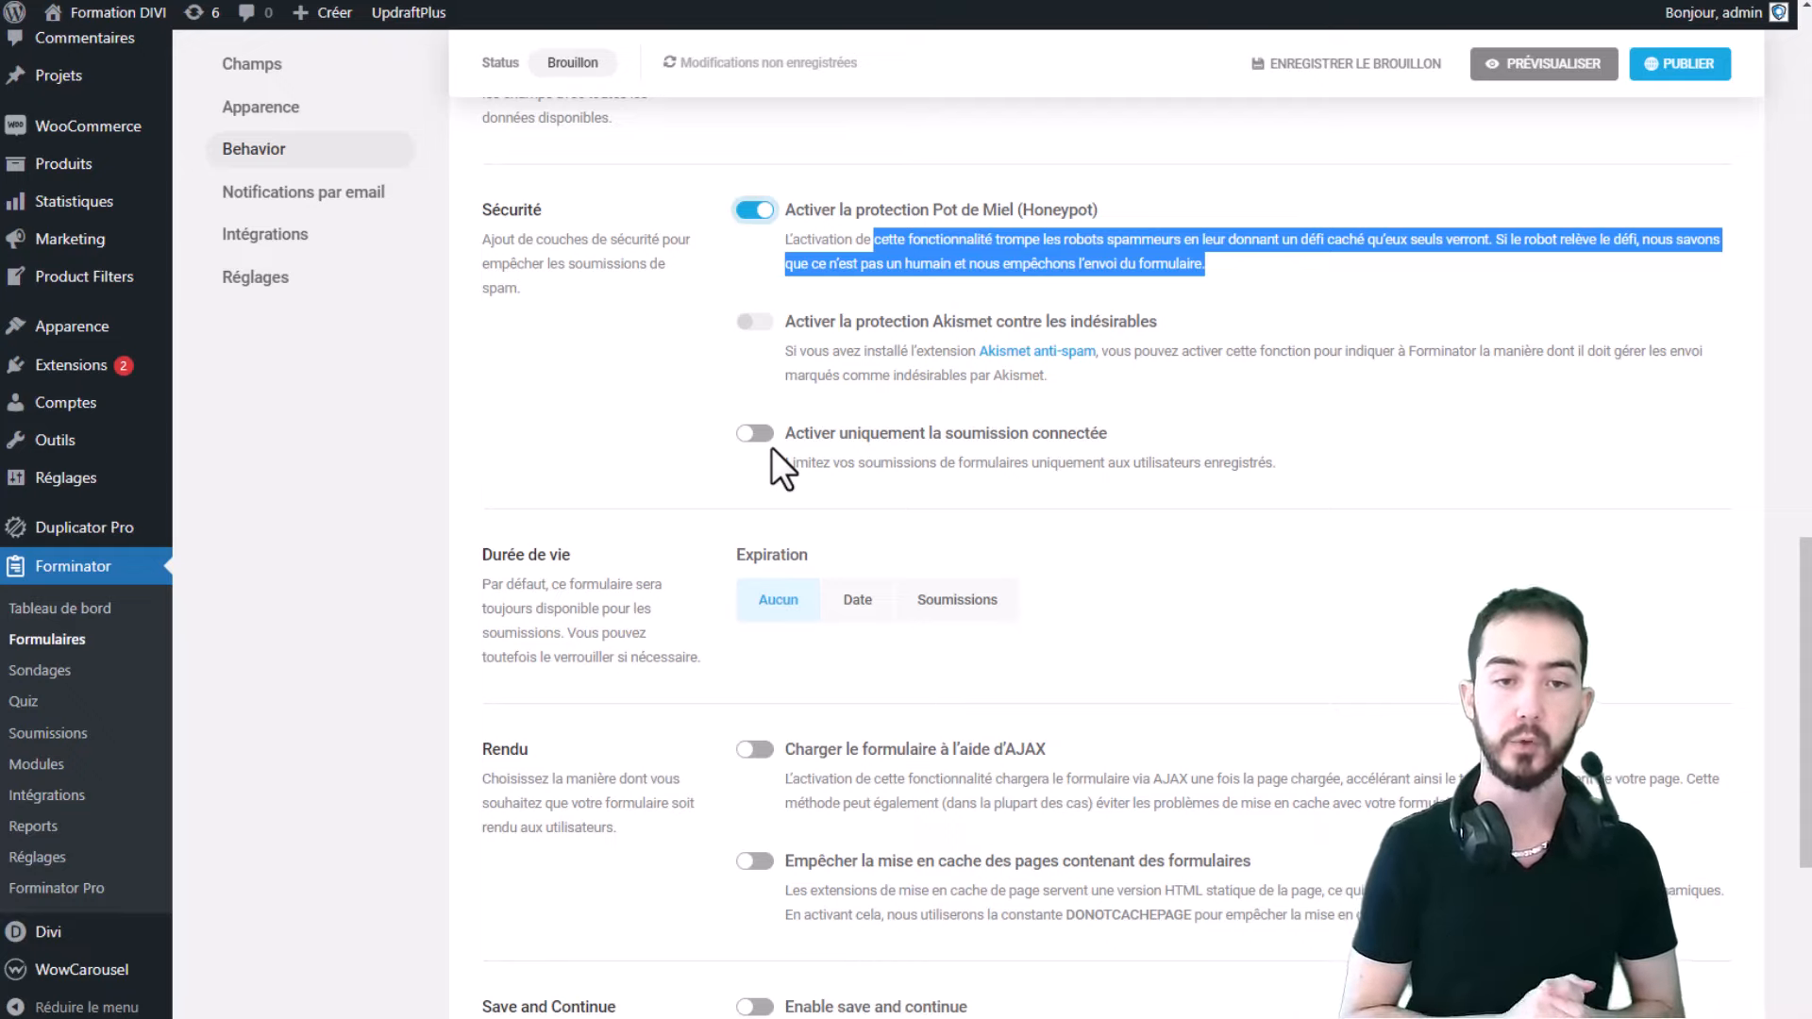
# - Leave the Rendu and Save and Continue options off and continue to Notifications par email
pyautogui.scroll(-3, 772, 446)
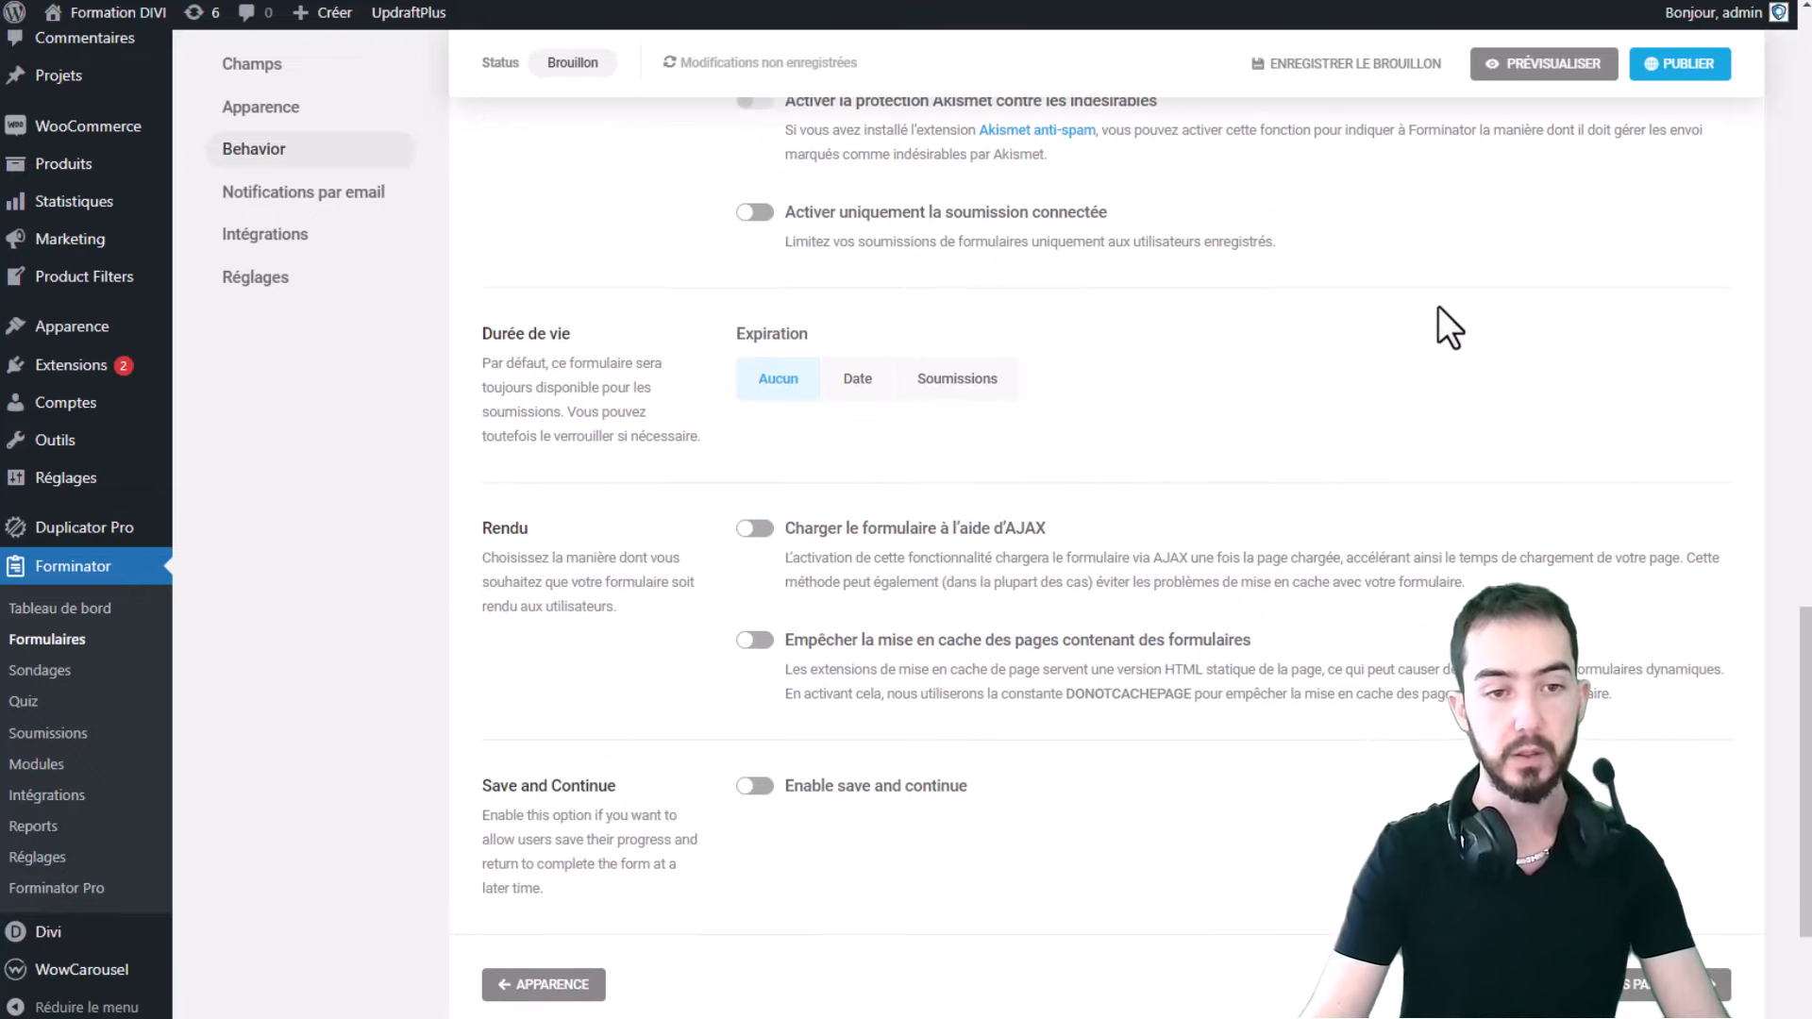
pyautogui.scroll(-1, 1110, 325)
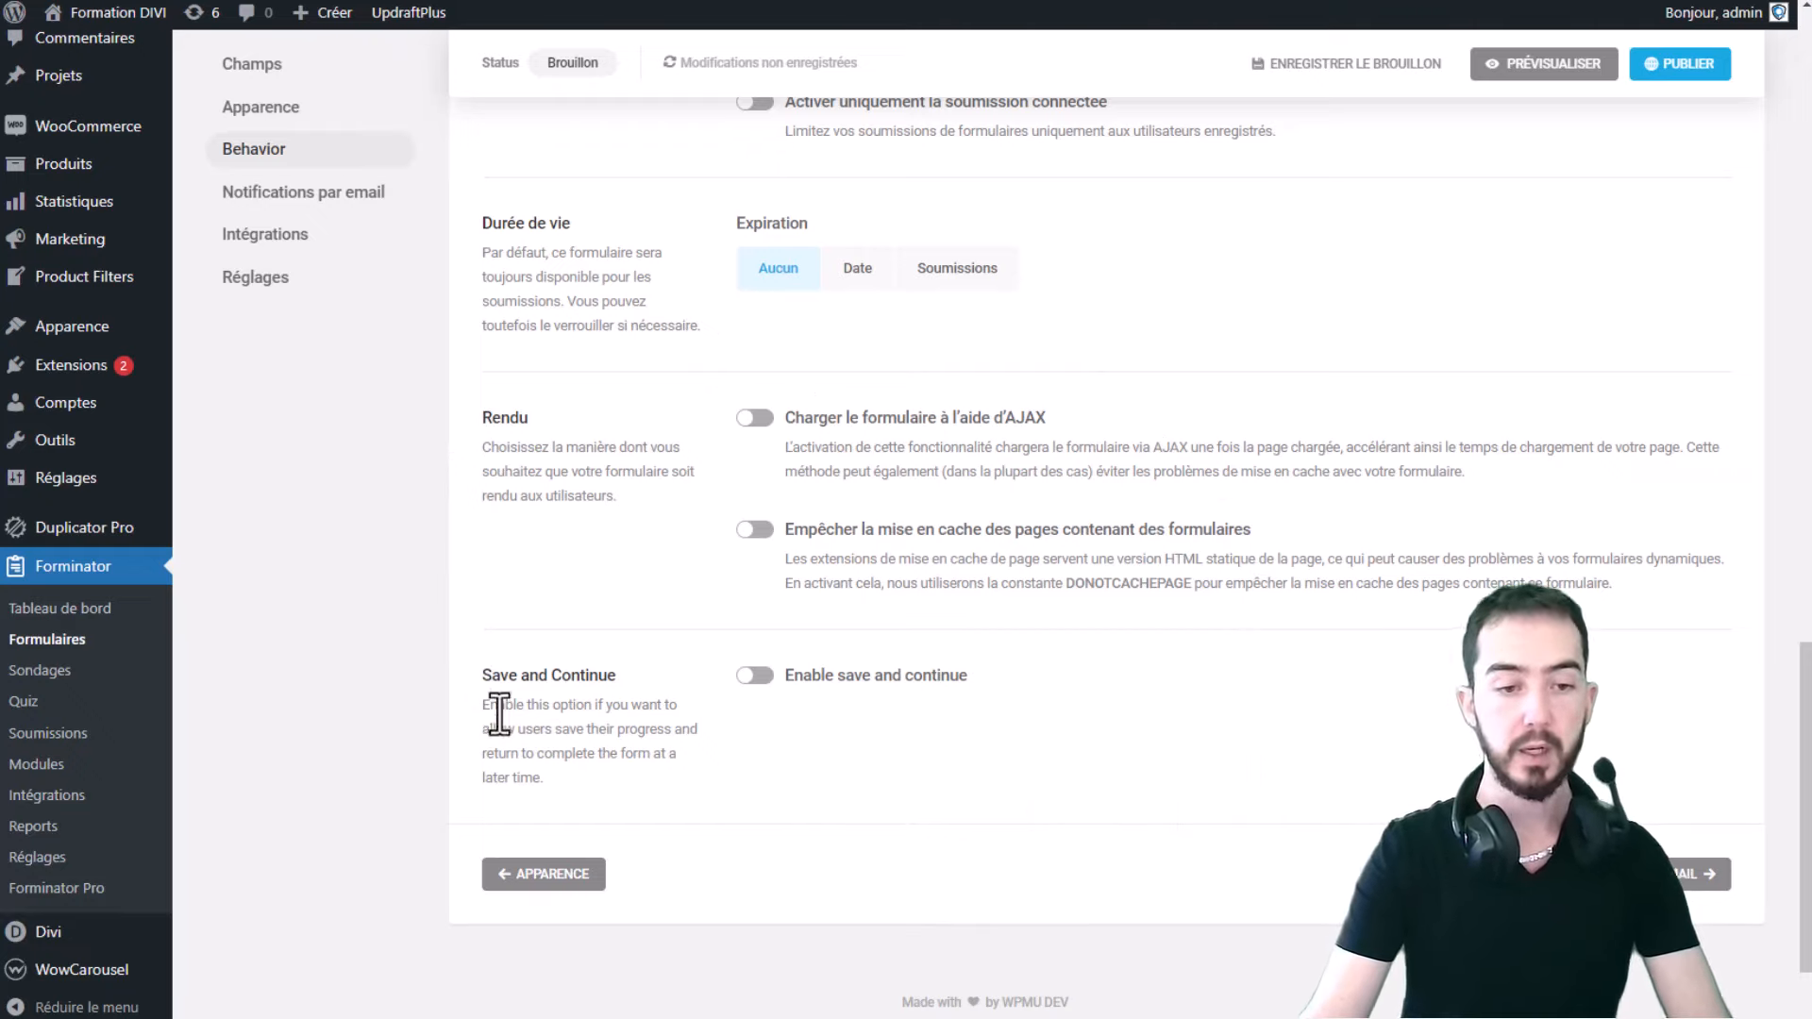
pyautogui.moveTo(483, 670); pyautogui.dragTo(698, 671)
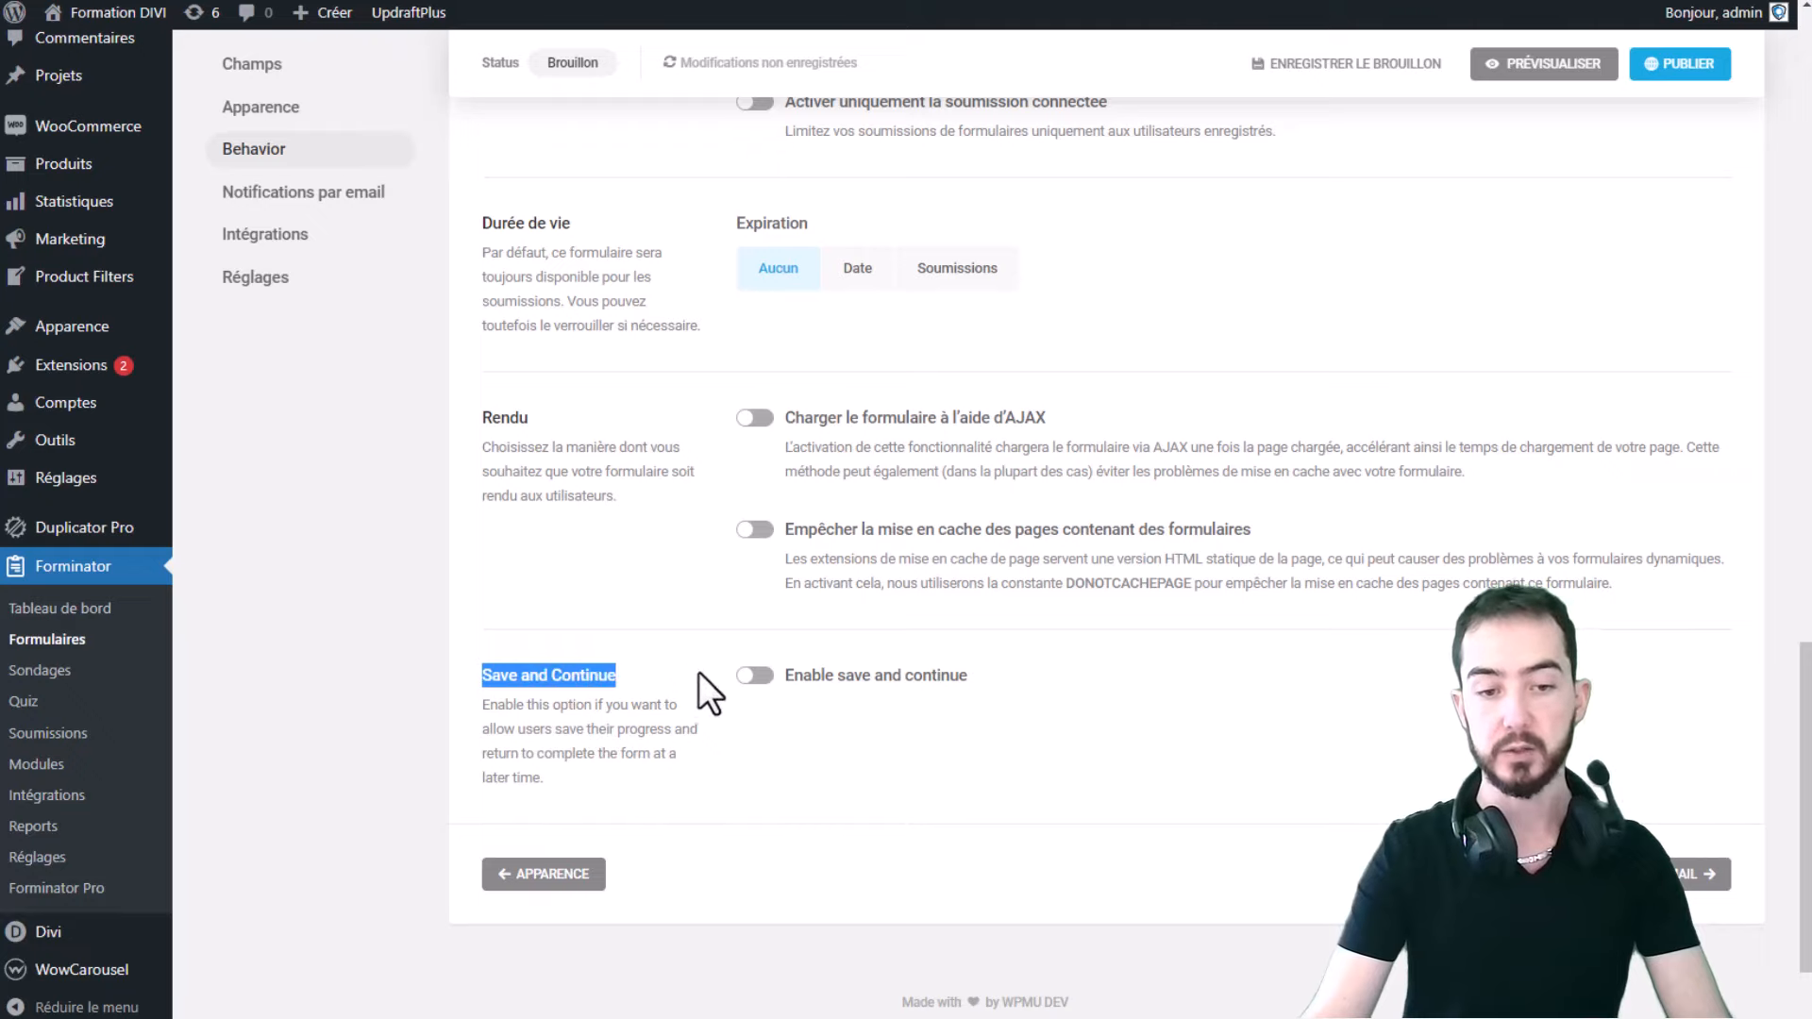
pyautogui.click(744, 703)
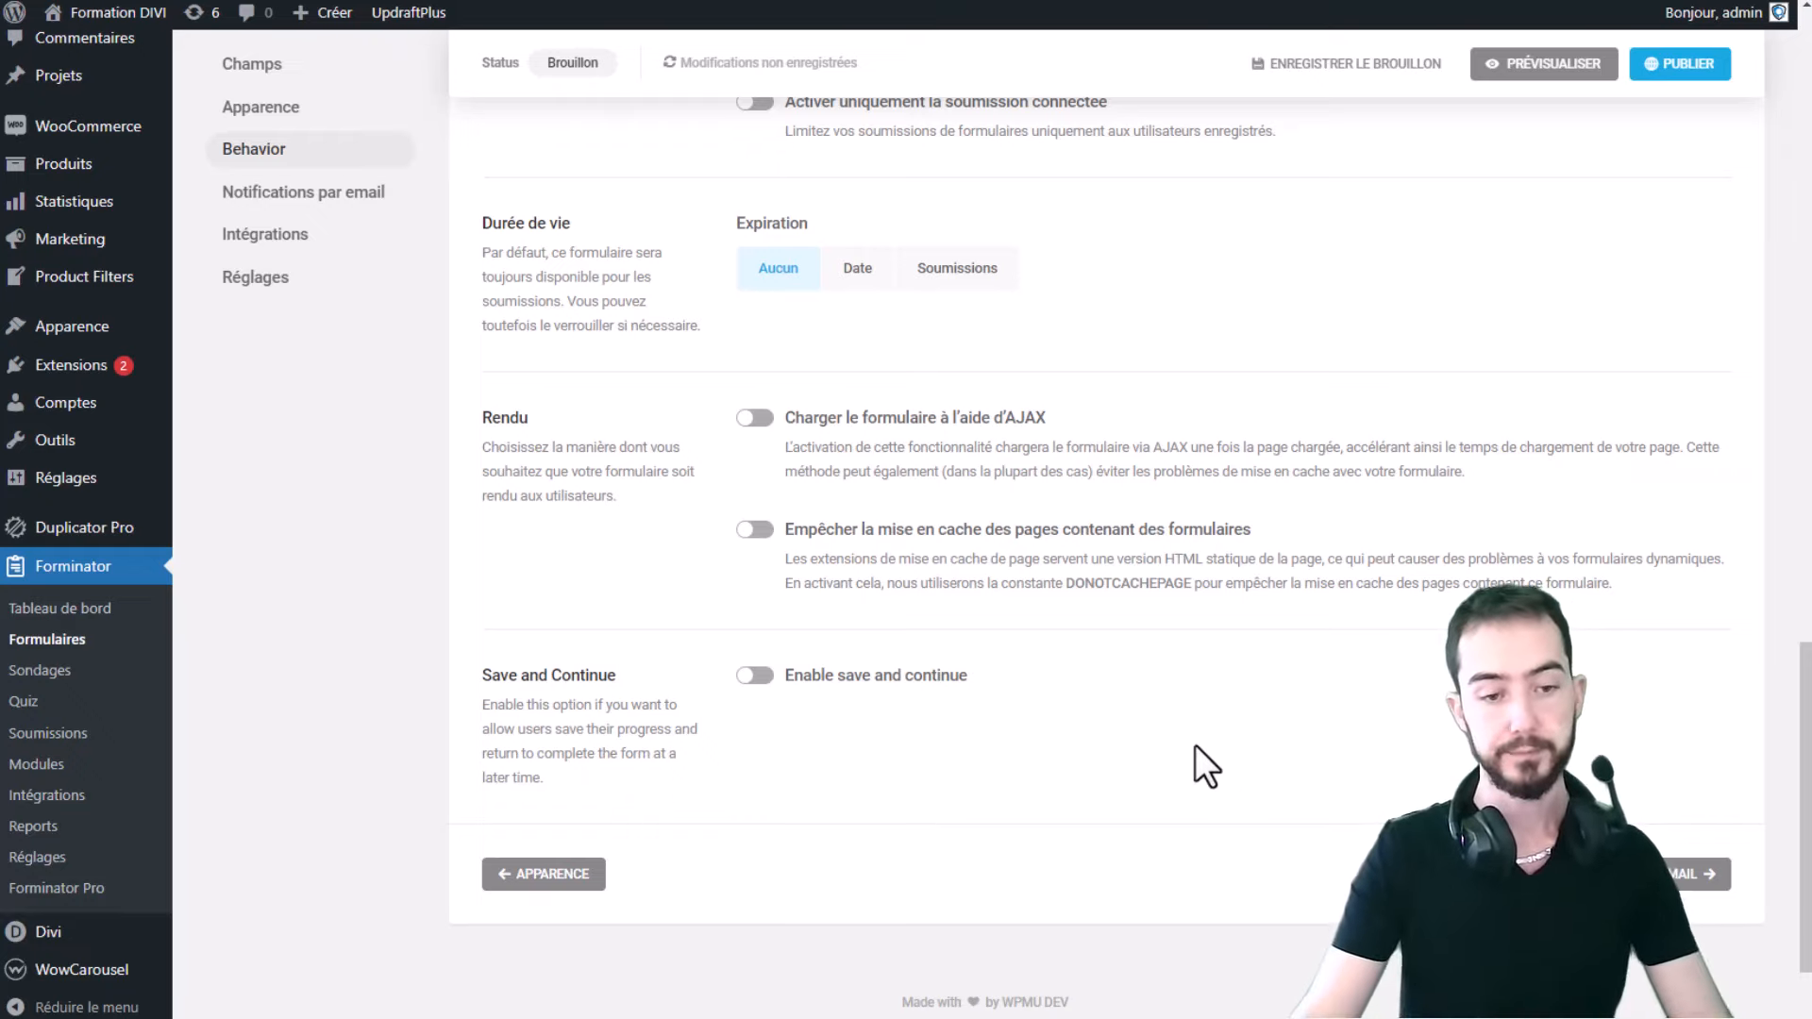
pyautogui.moveTo(545, 779); pyautogui.dragTo(460, 704)
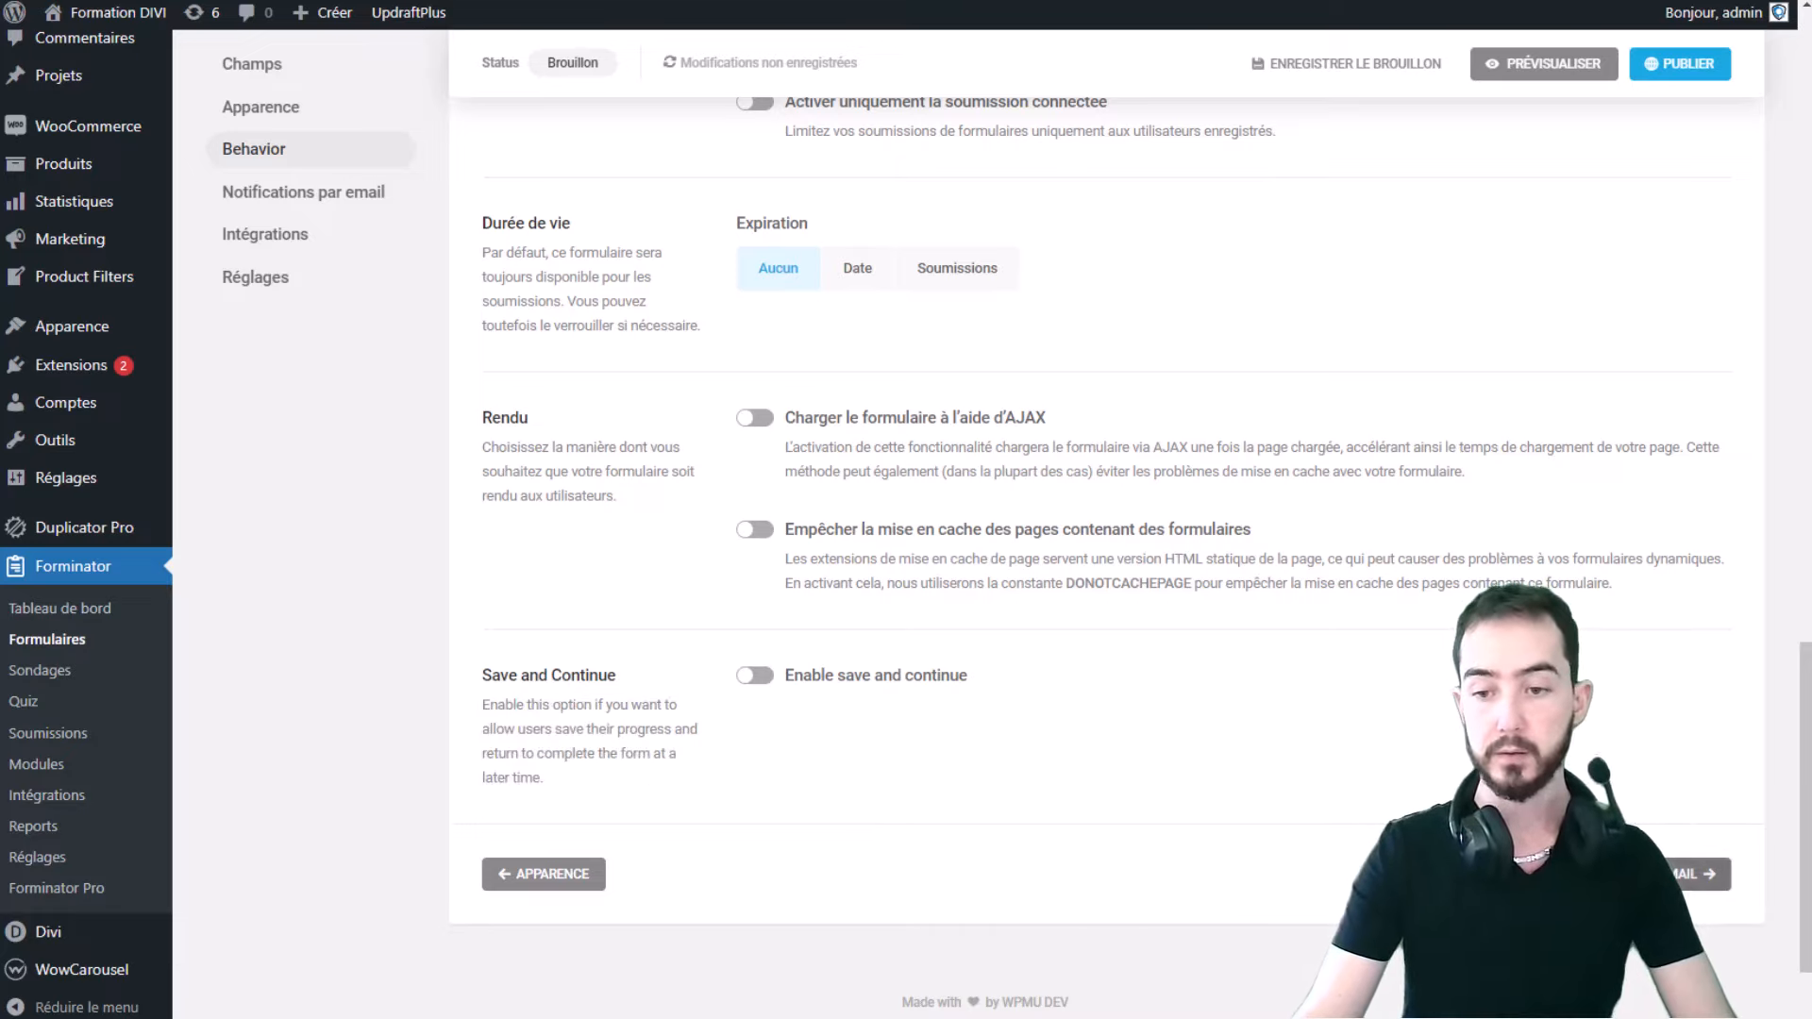
pyautogui.click(1705, 884)
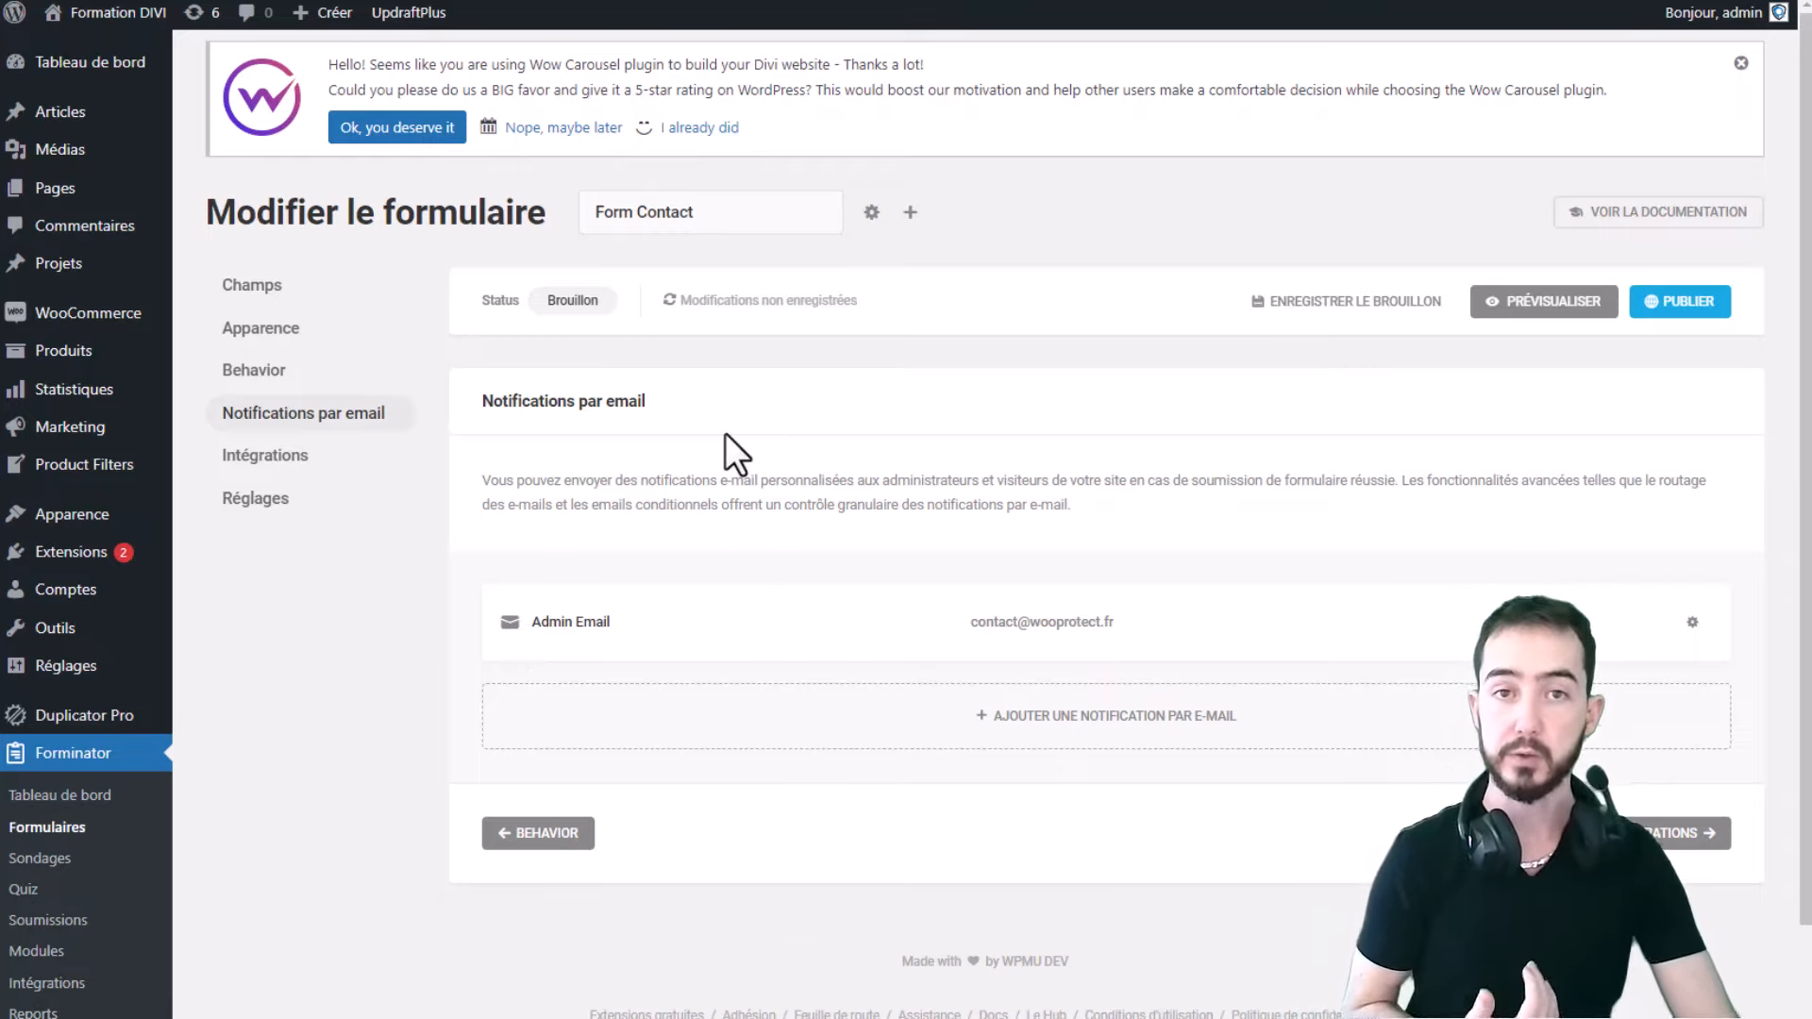
# - Open the Admin Email notification and inspect its label and the subject with {submission_id}
pyautogui.click(639, 641)
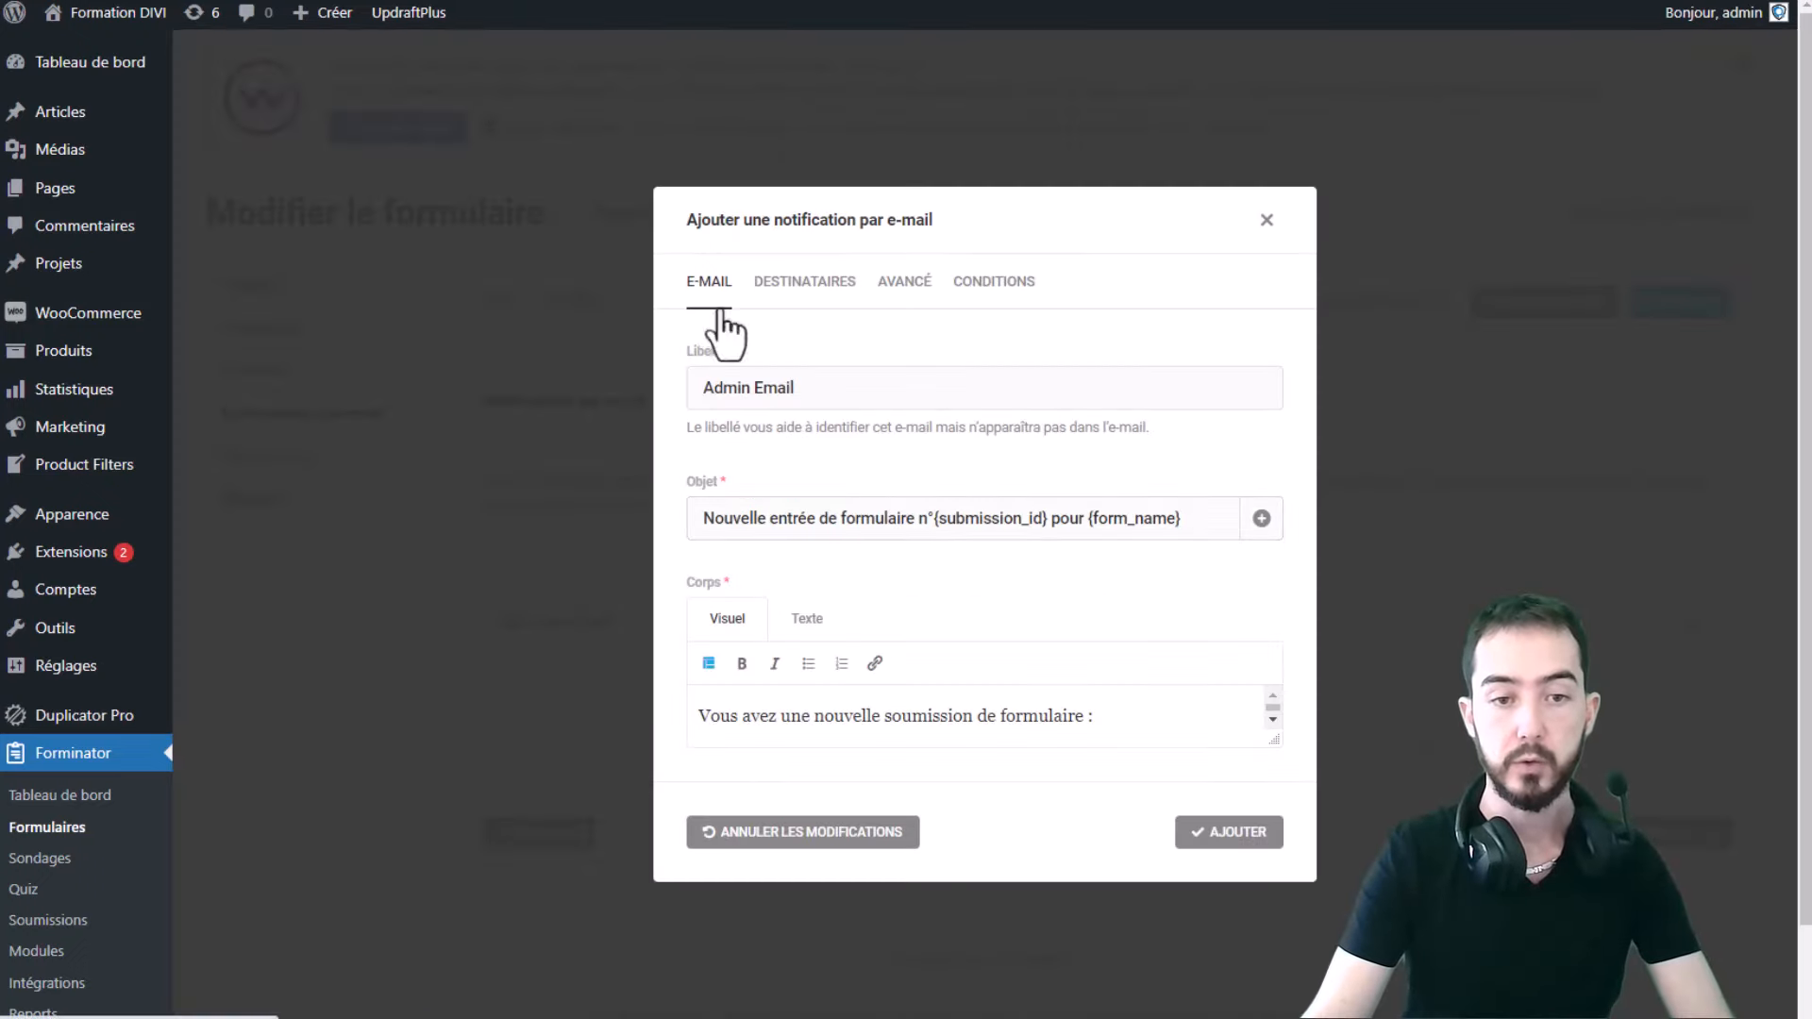
pyautogui.moveTo(898, 397); pyautogui.dragTo(563, 405)
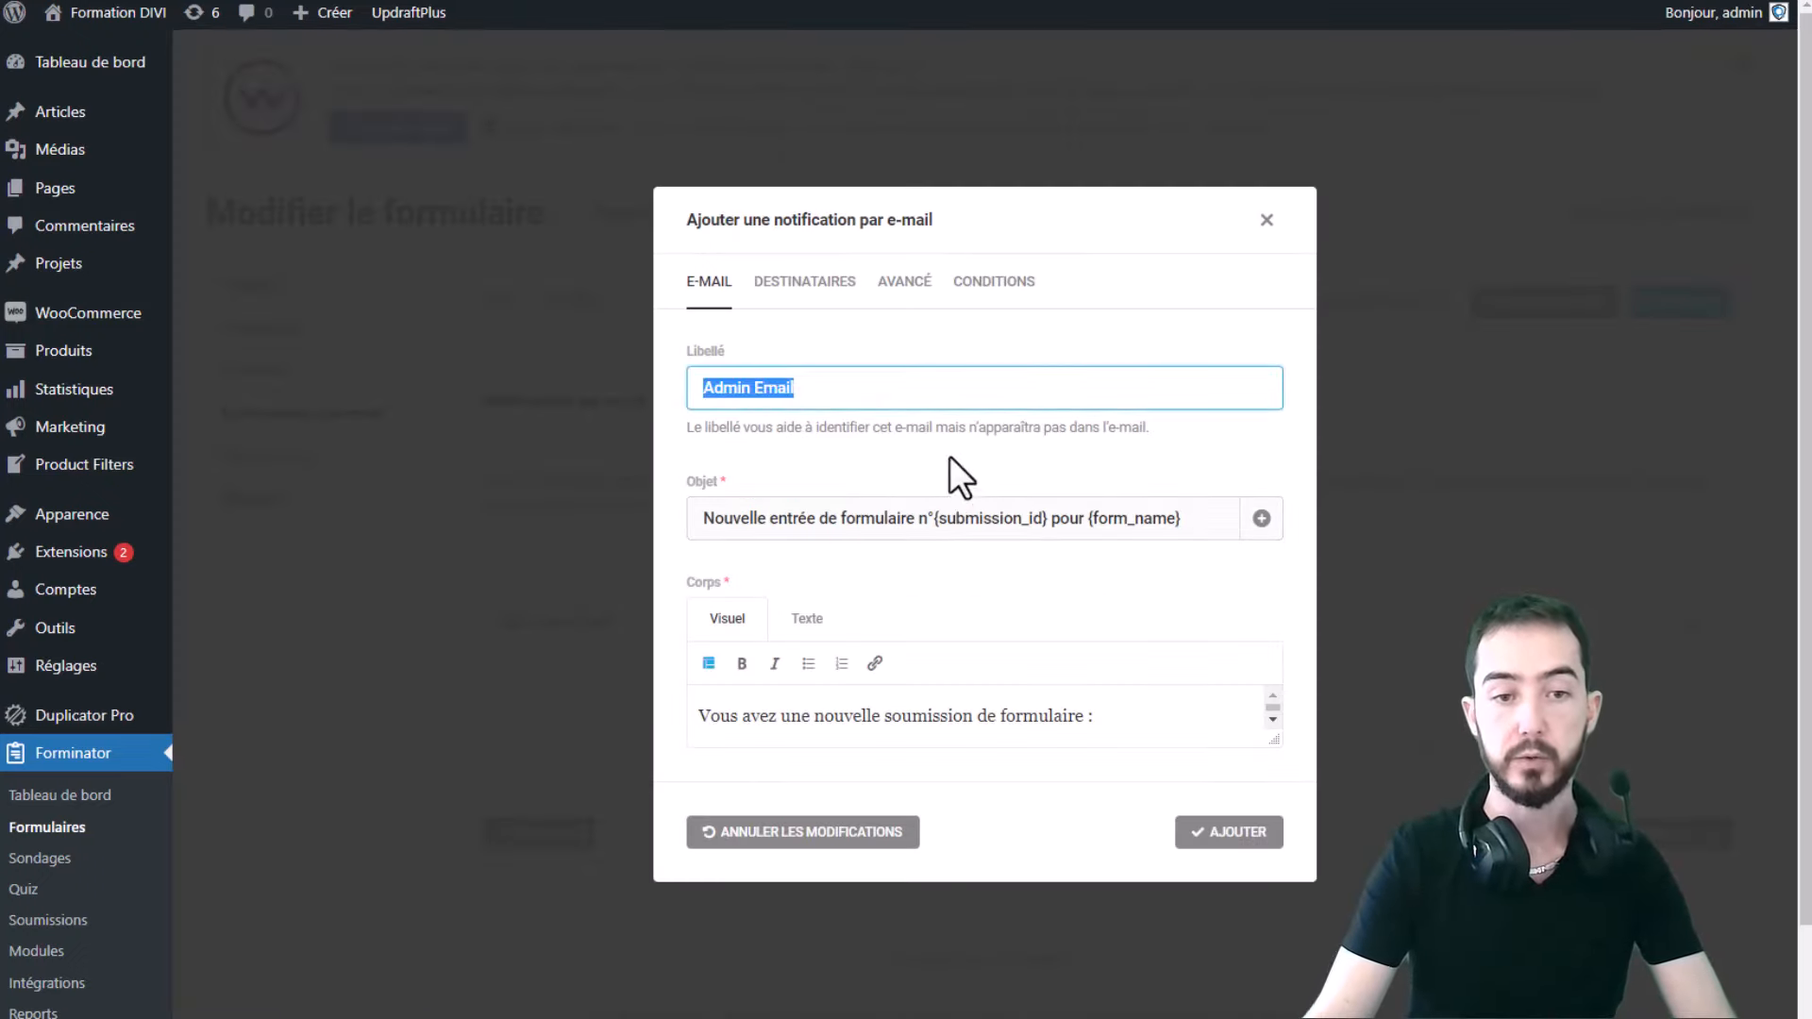
pyautogui.scroll(-2, 825, 415)
pyautogui.moveTo(1197, 518); pyautogui.dragTo(694, 522)
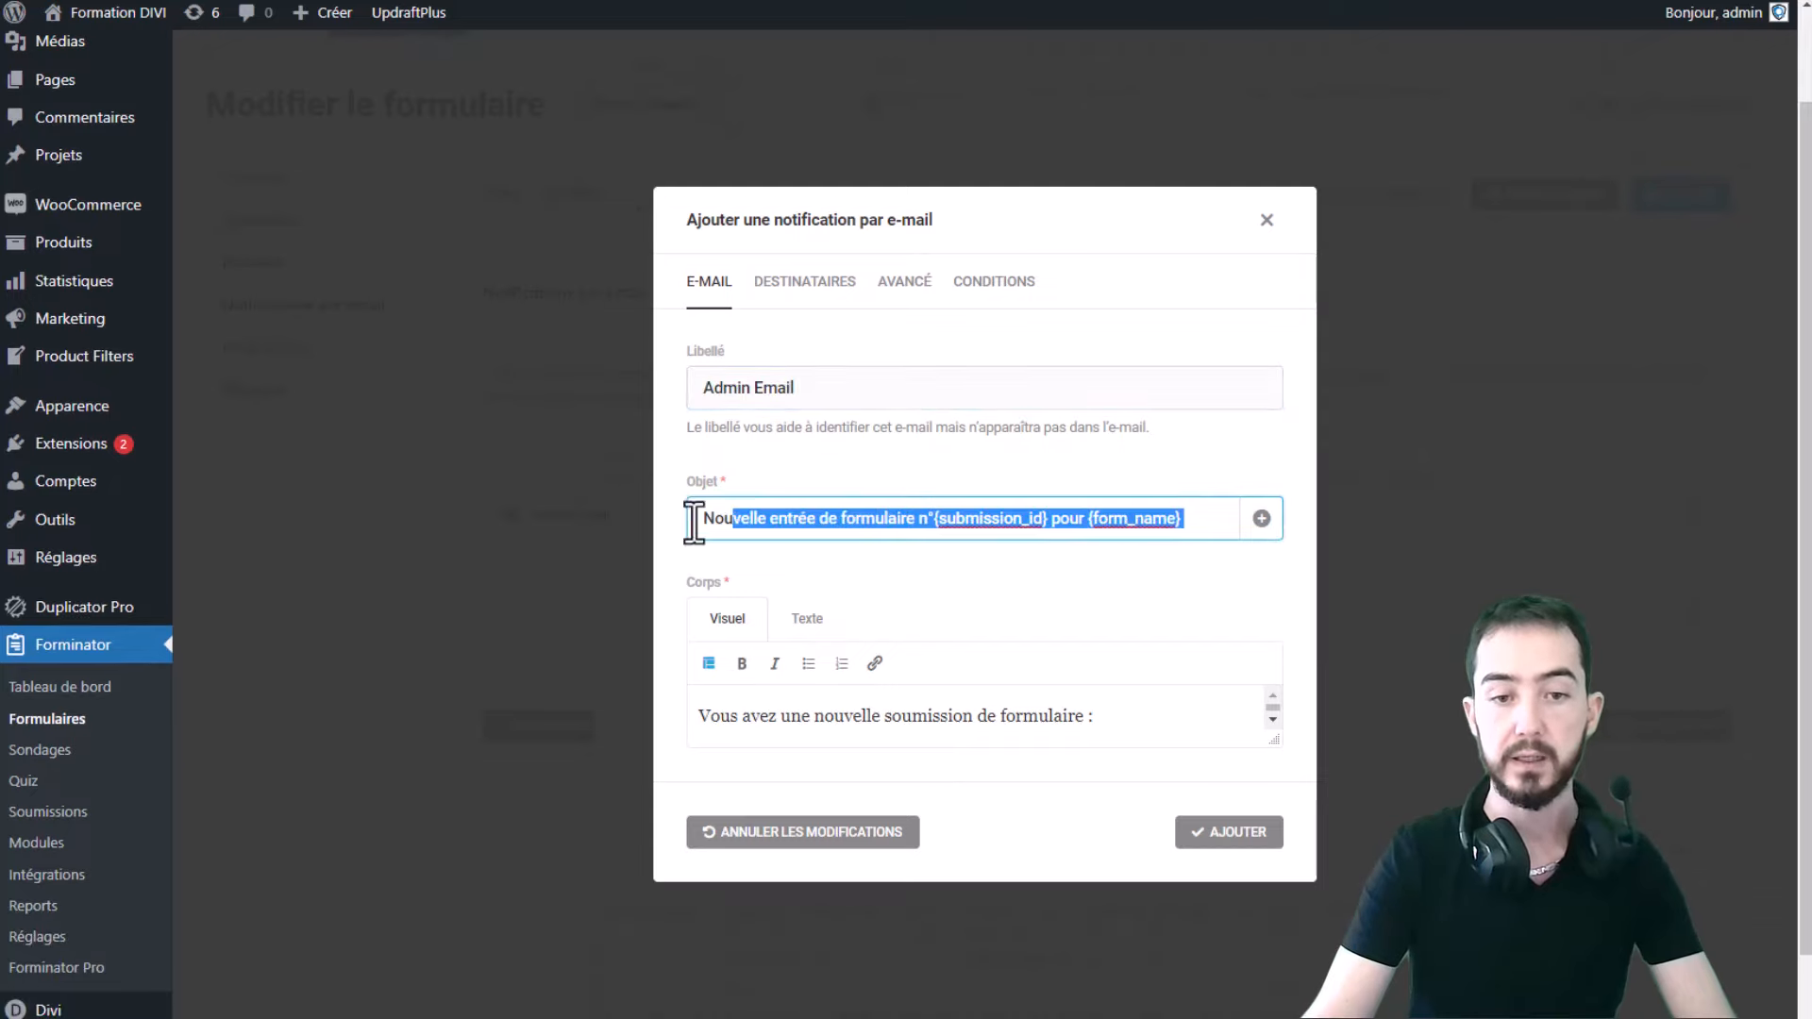
pyautogui.click(1019, 546)
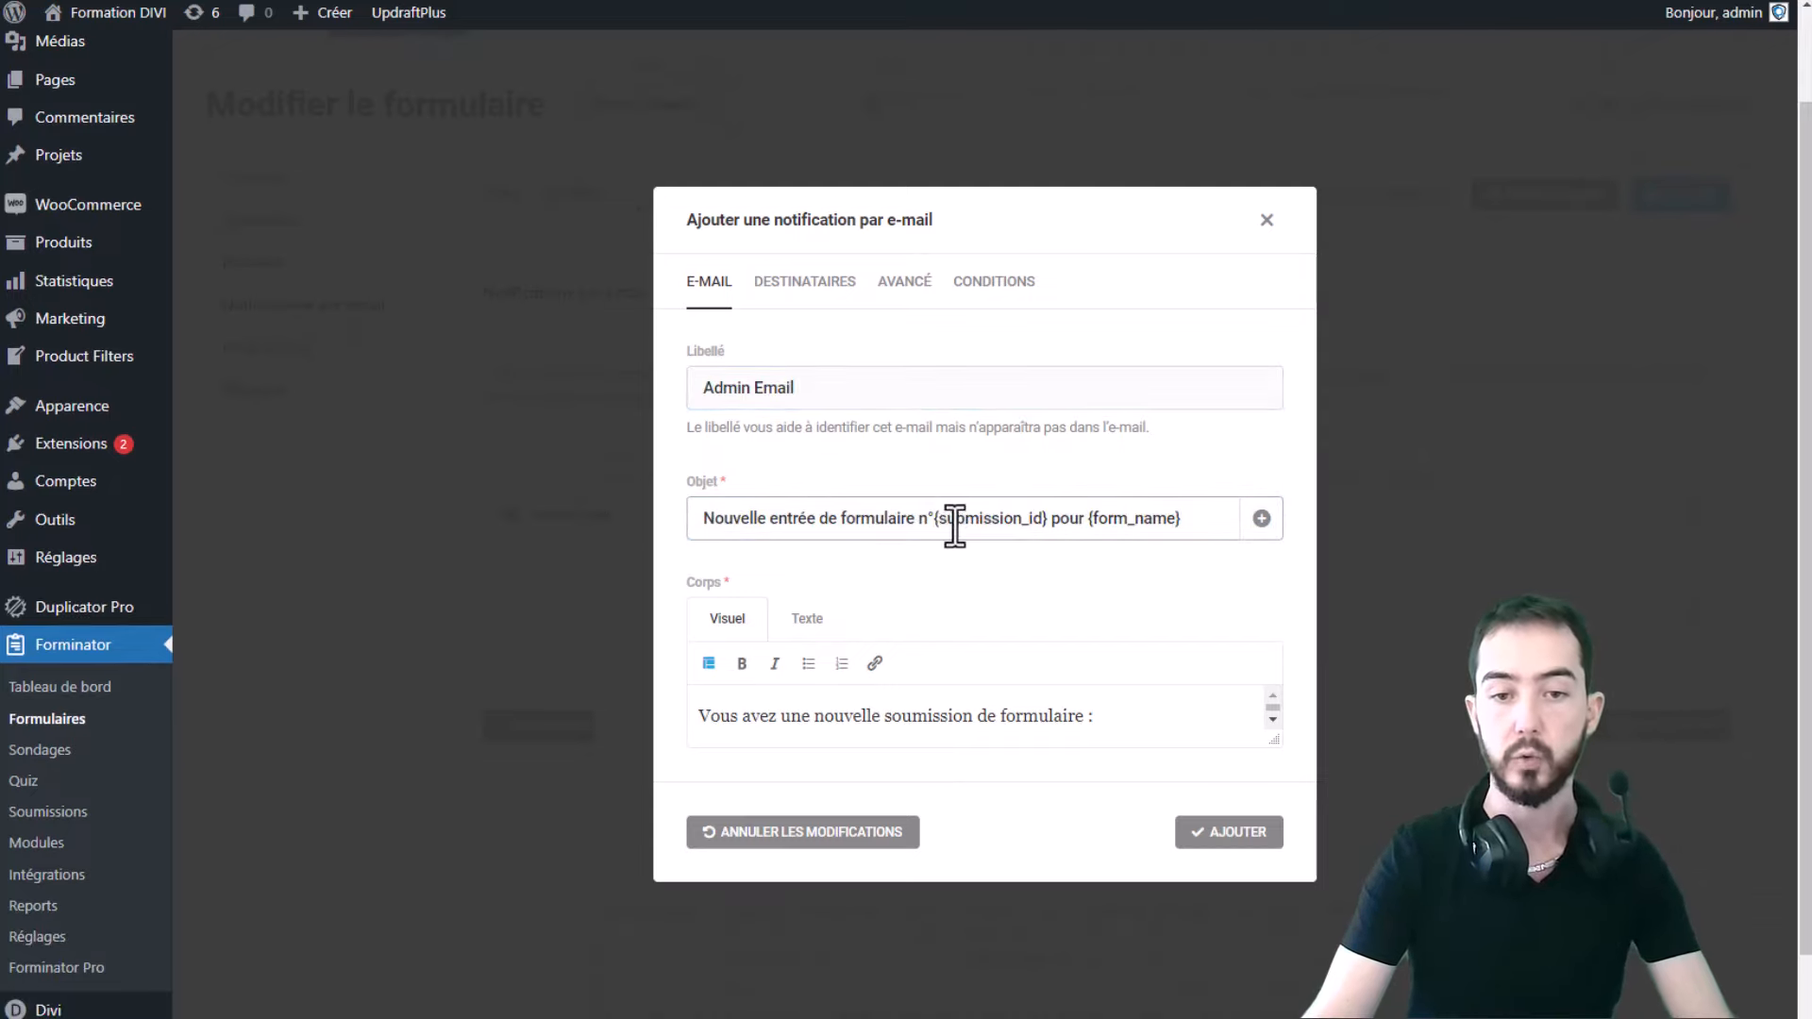
pyautogui.moveTo(937, 526); pyautogui.dragTo(1045, 529)
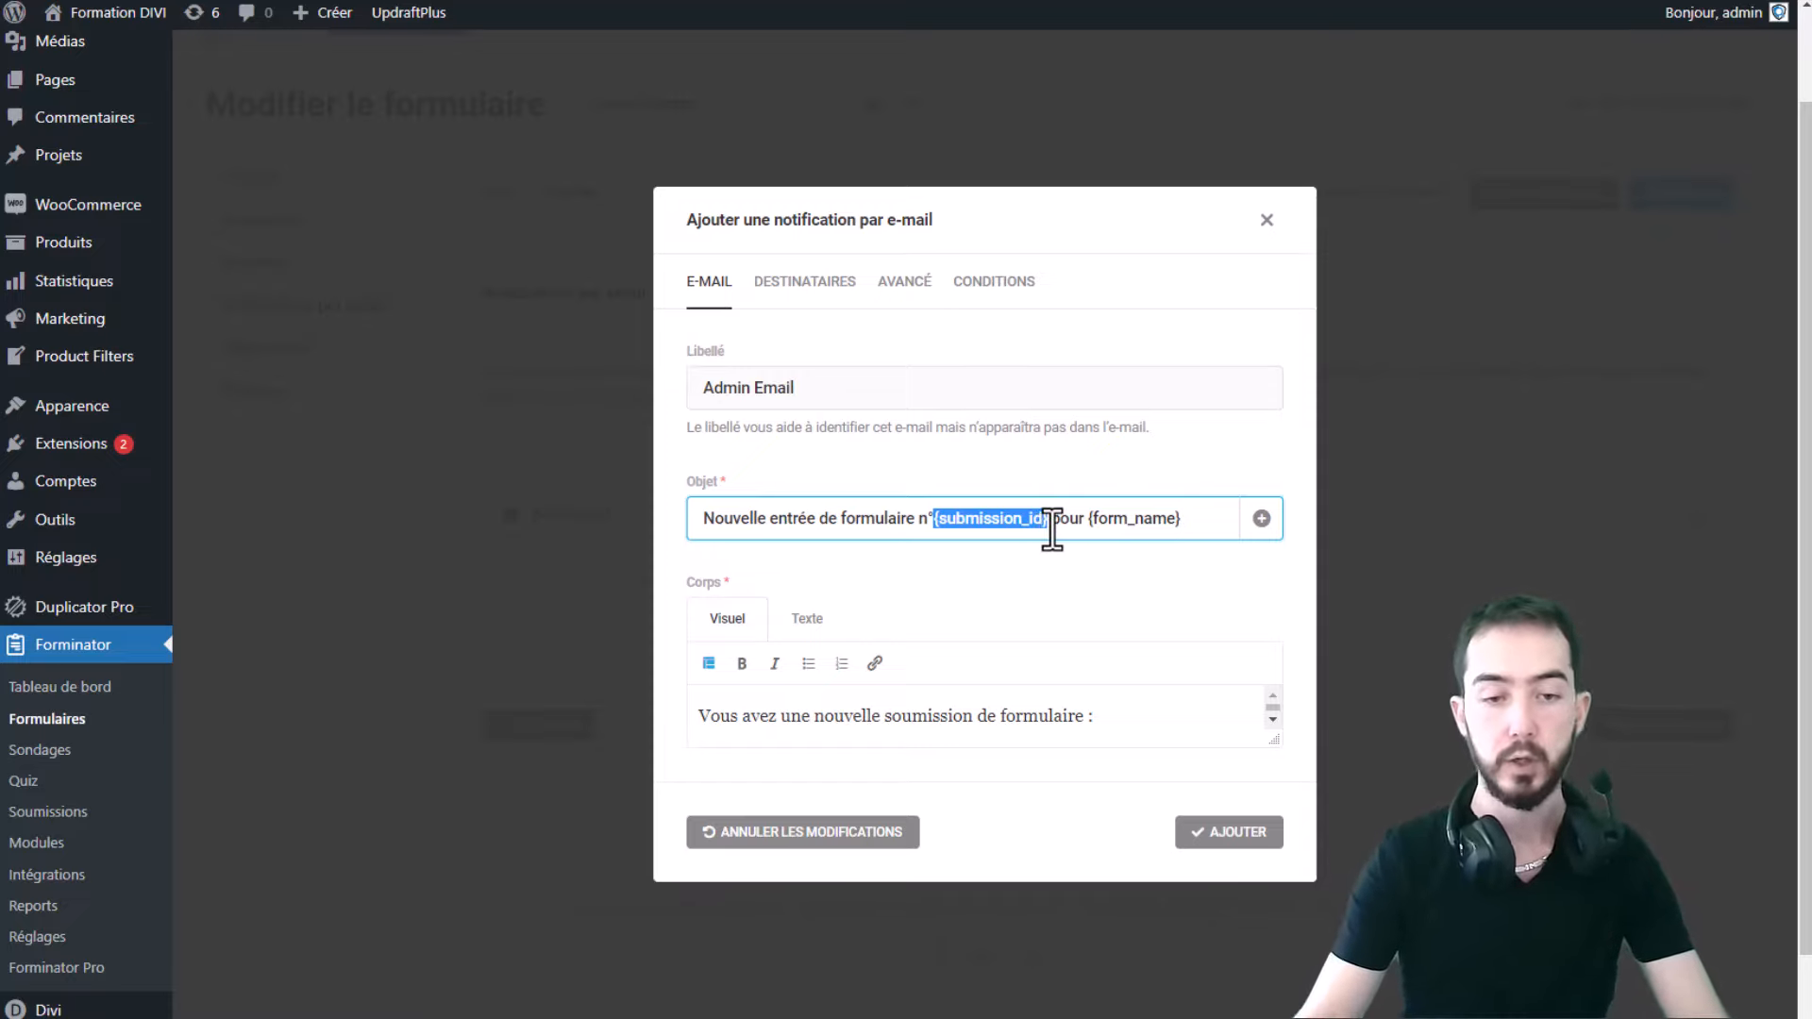
# - Enlarge the message body editor and examine its opening sentence and {all_fields} placeholder
pyautogui.scroll(-1, 1026, 632)
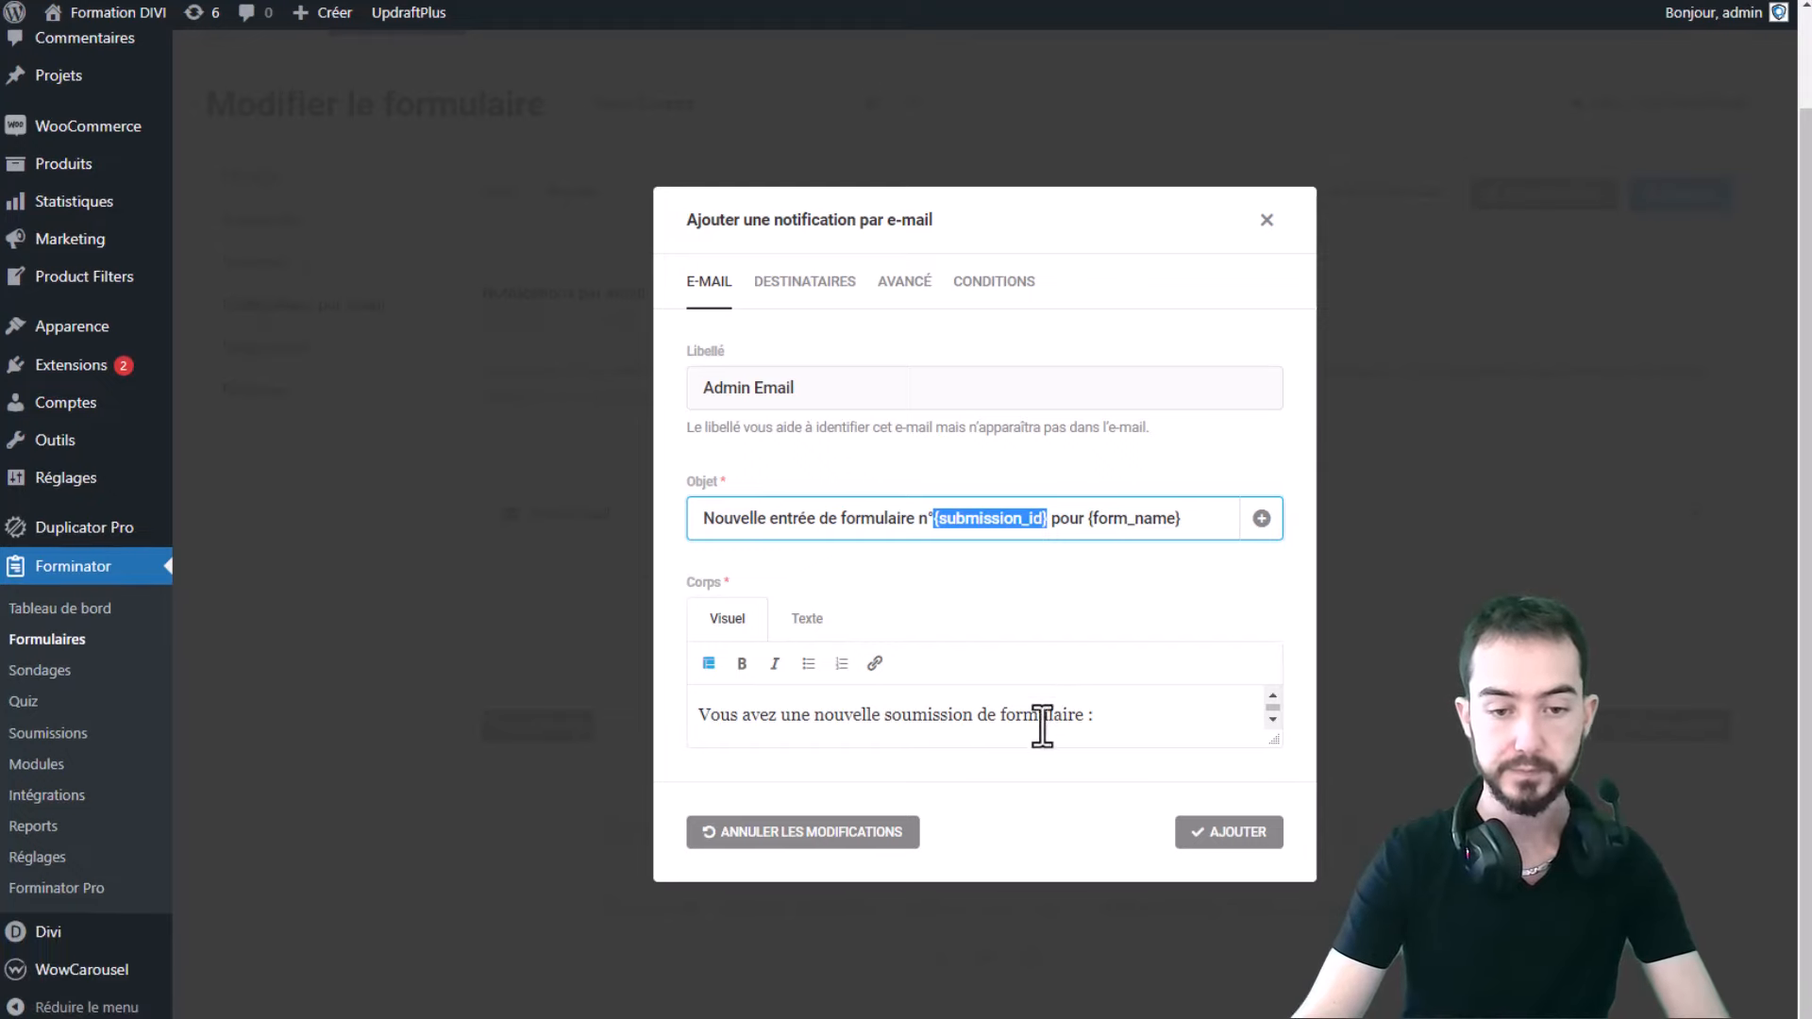
pyautogui.scroll(-2, 1042, 727)
pyautogui.moveTo(1275, 741); pyautogui.dragTo(1259, 1015)
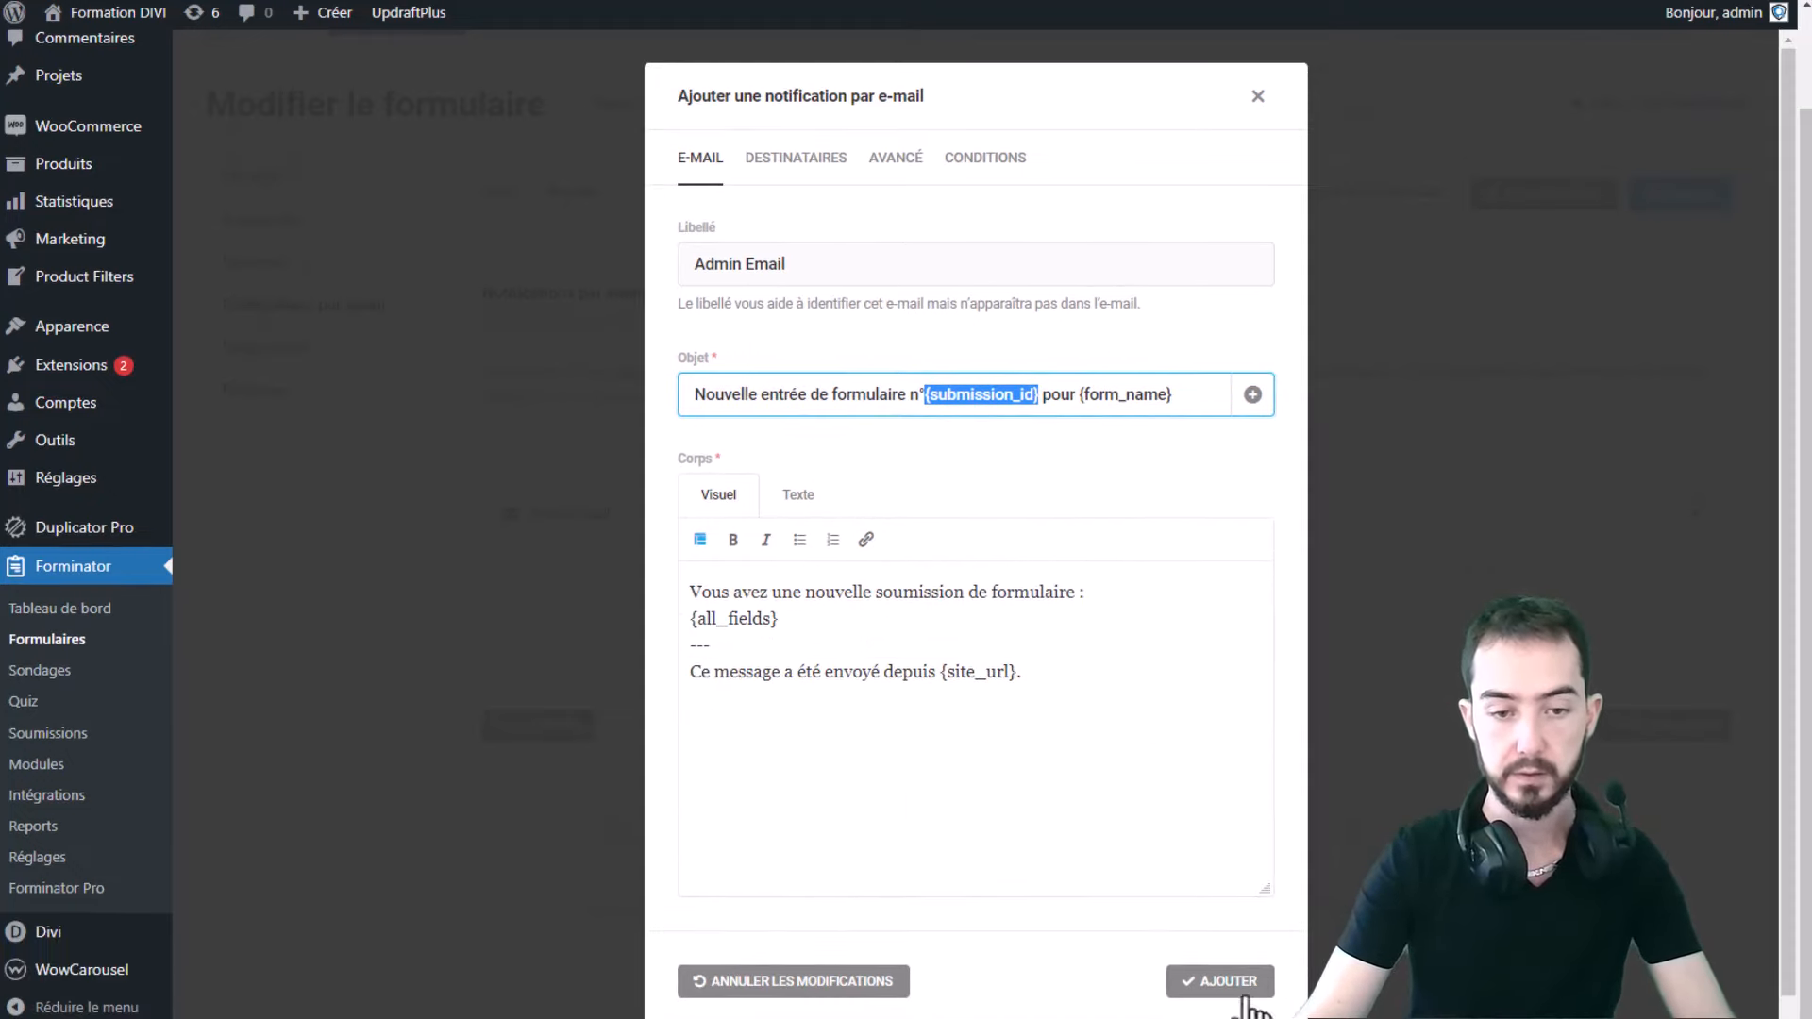
pyautogui.scroll(2, 1111, 819)
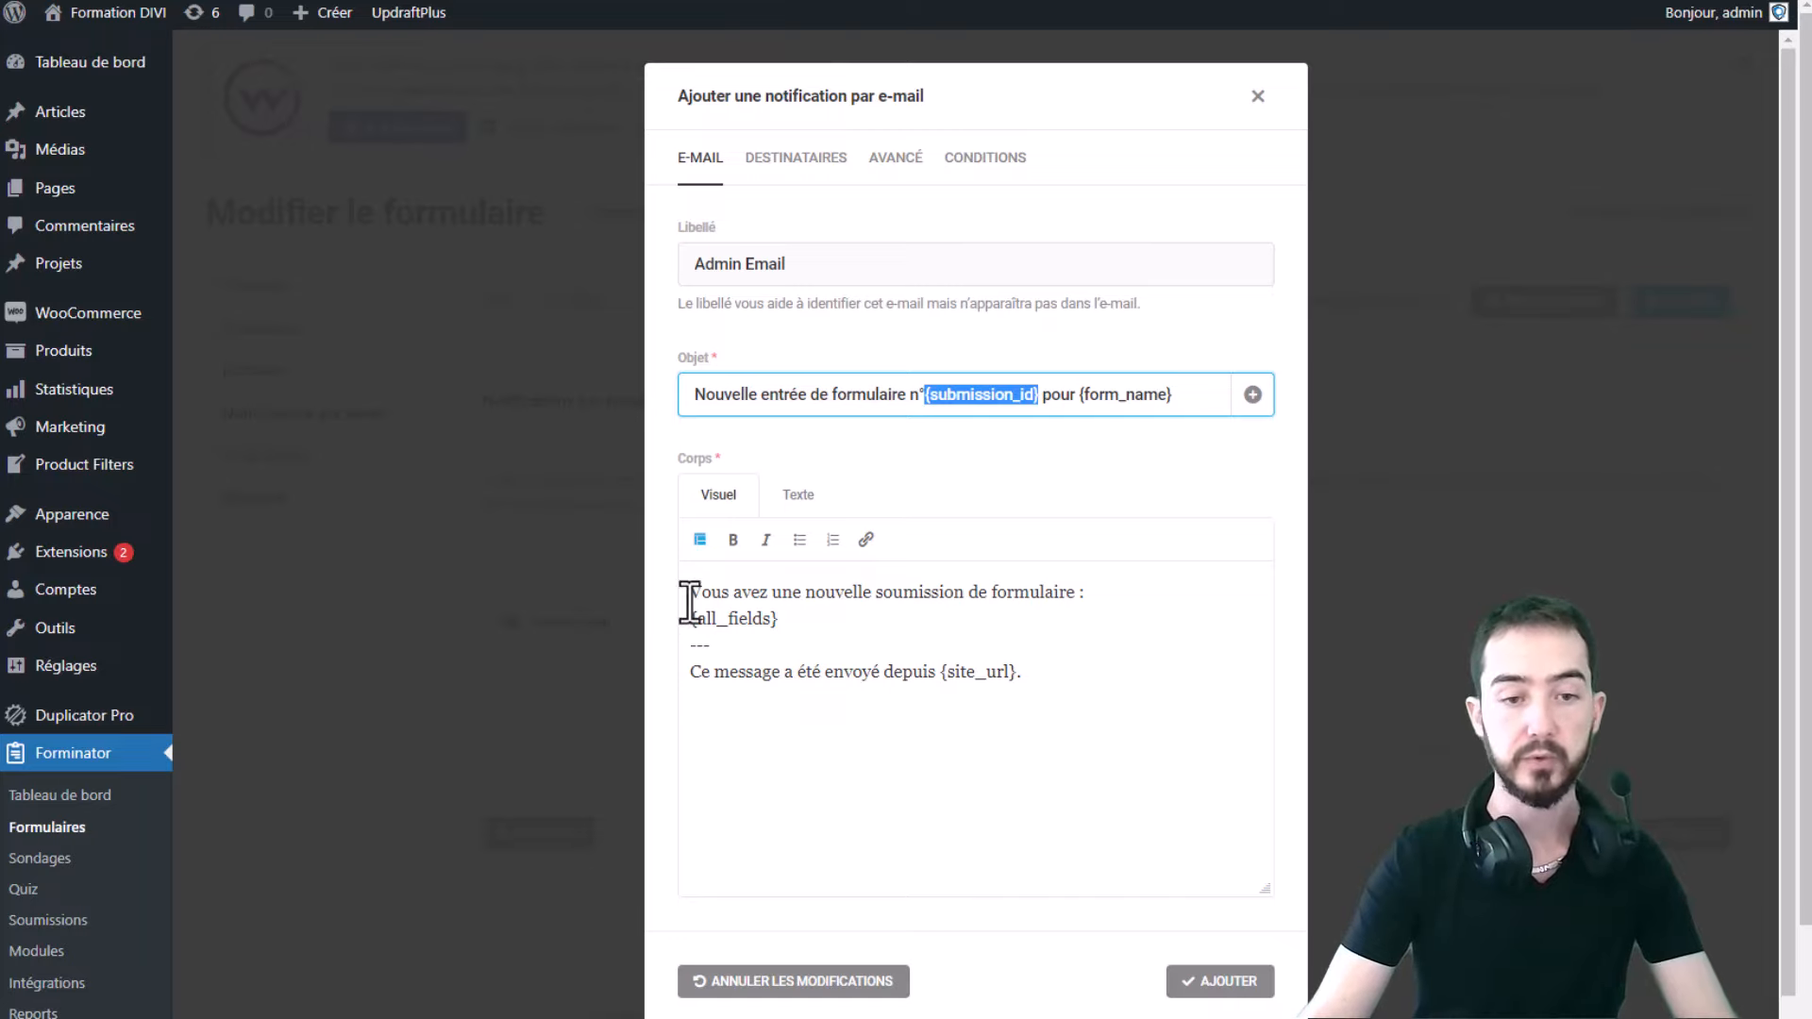
pyautogui.moveTo(703, 593); pyautogui.dragTo(1093, 602)
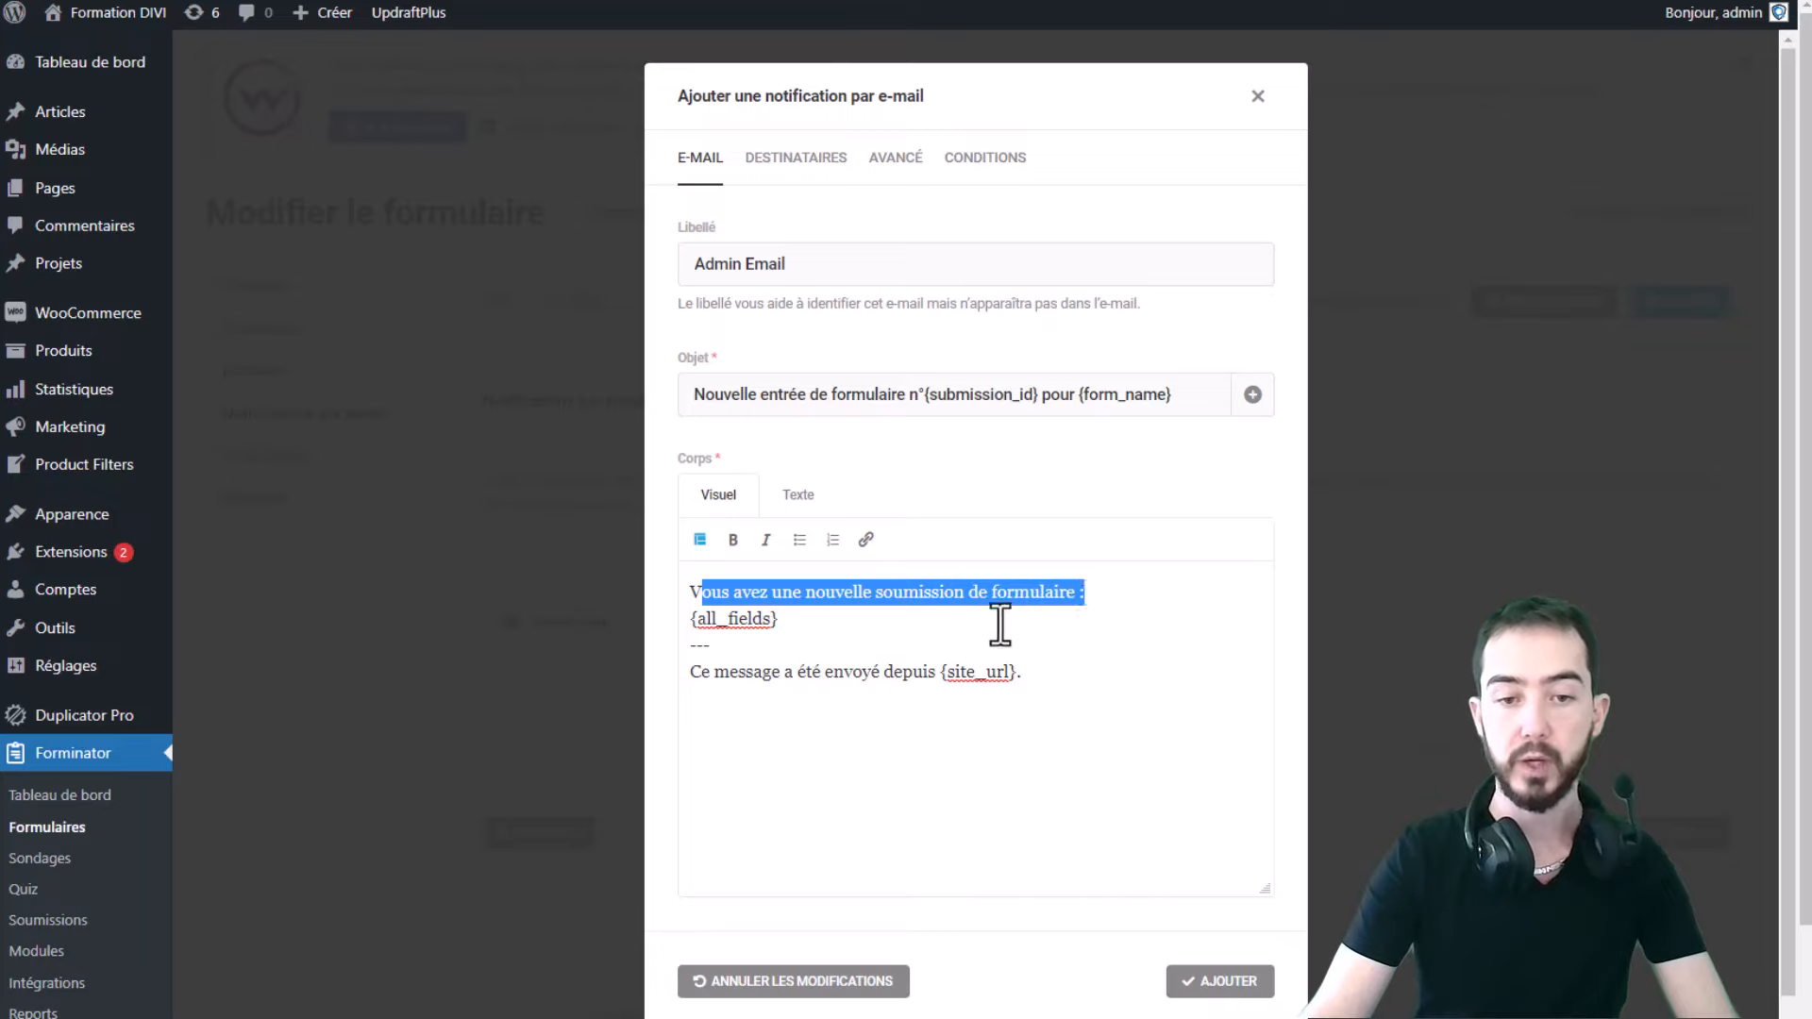
pyautogui.moveTo(789, 619); pyautogui.dragTo(677, 631)
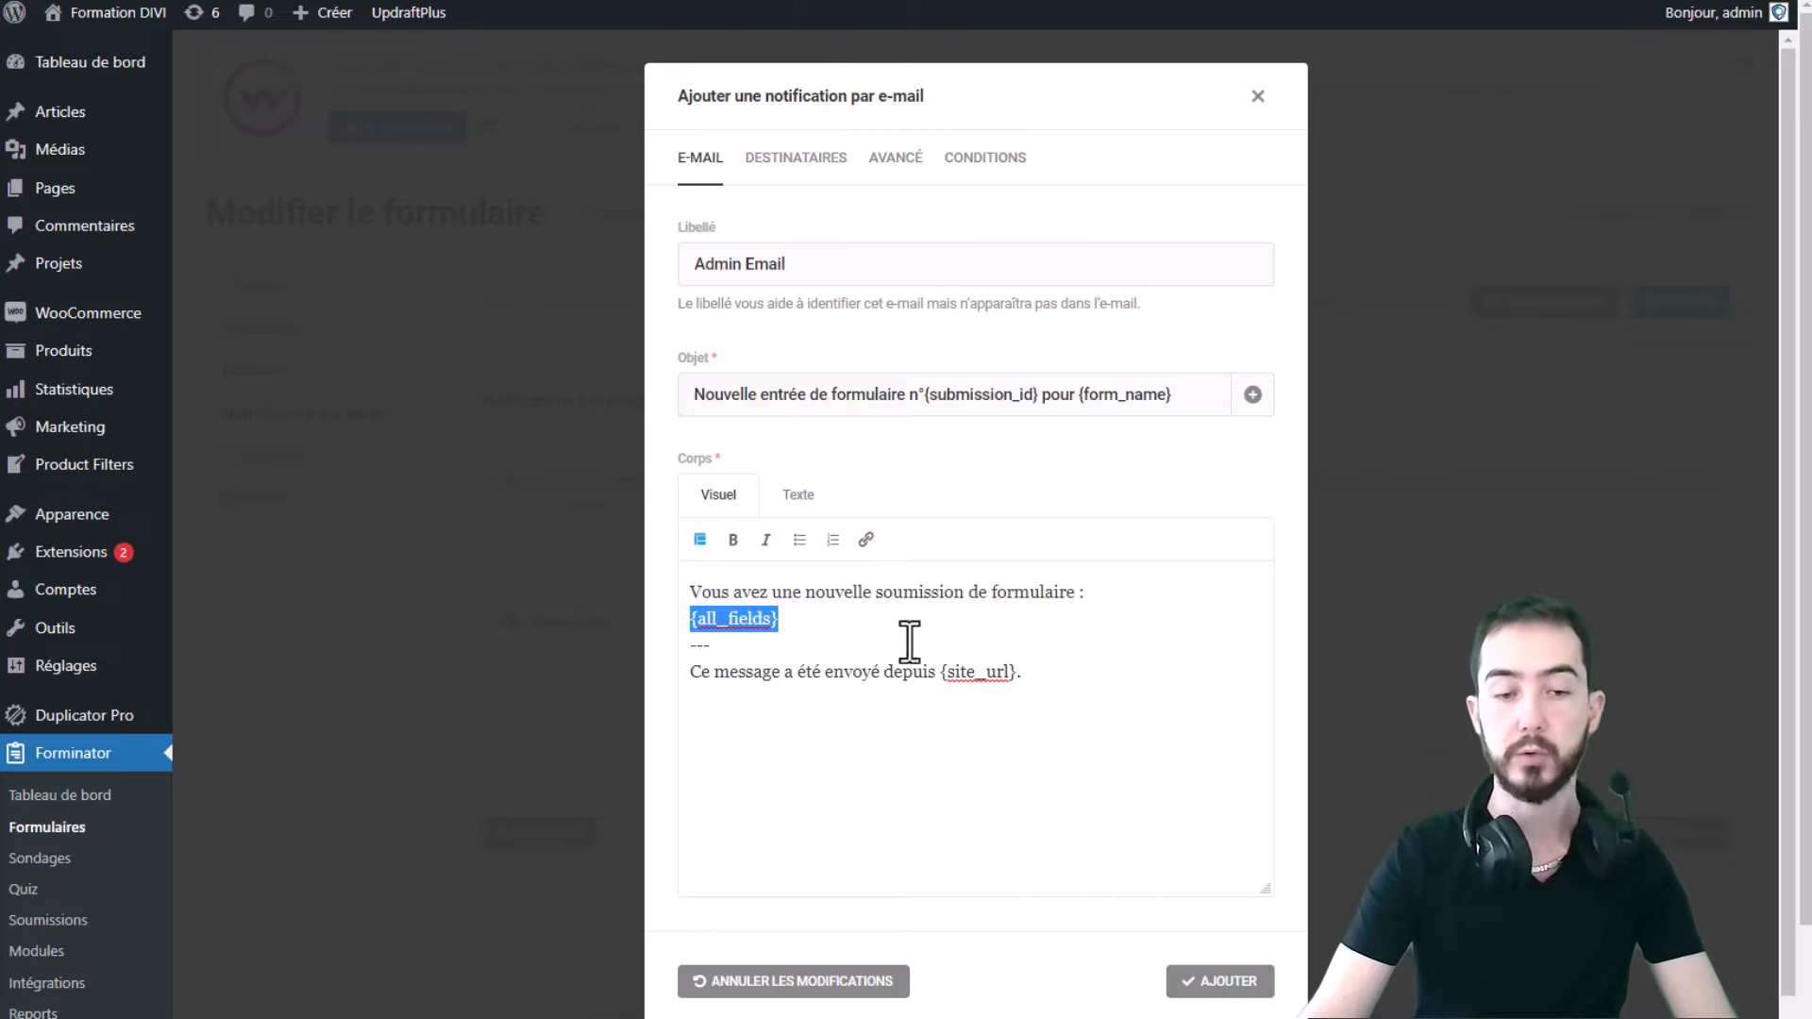
pyautogui.moveTo(806, 623); pyautogui.dragTo(666, 631)
pyautogui.click(829, 627)
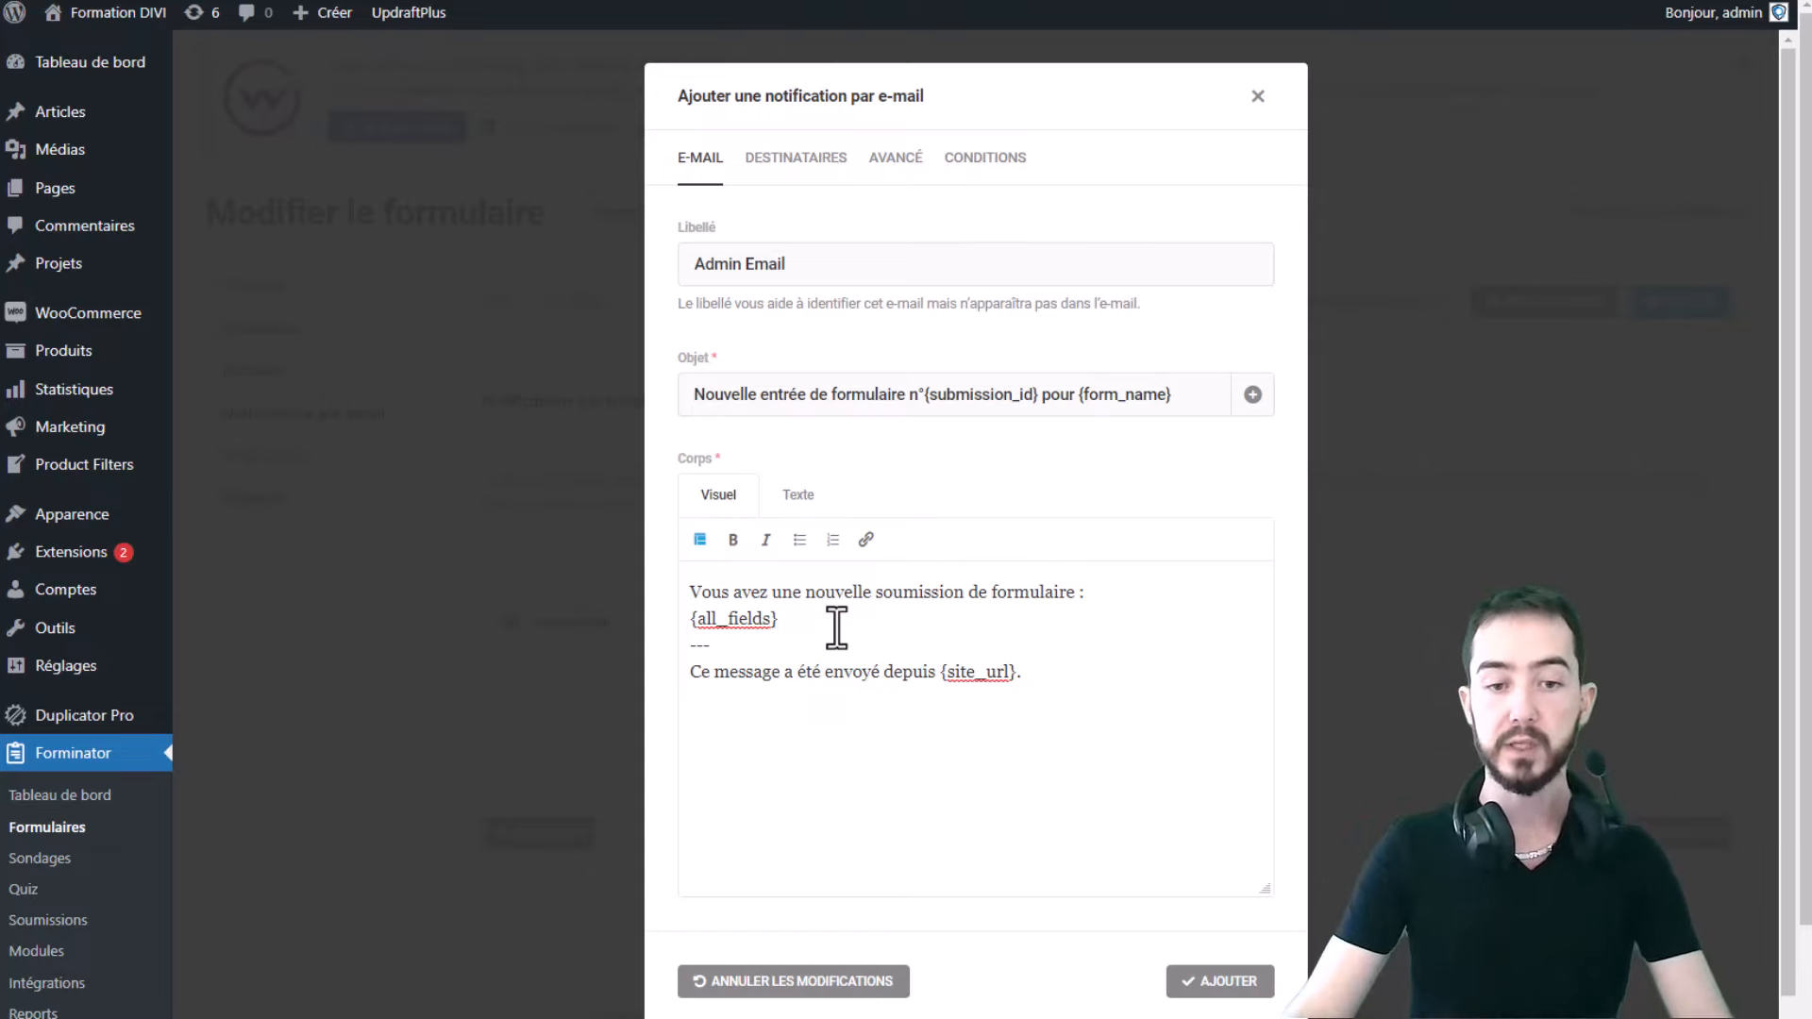
pyautogui.click(835, 625)
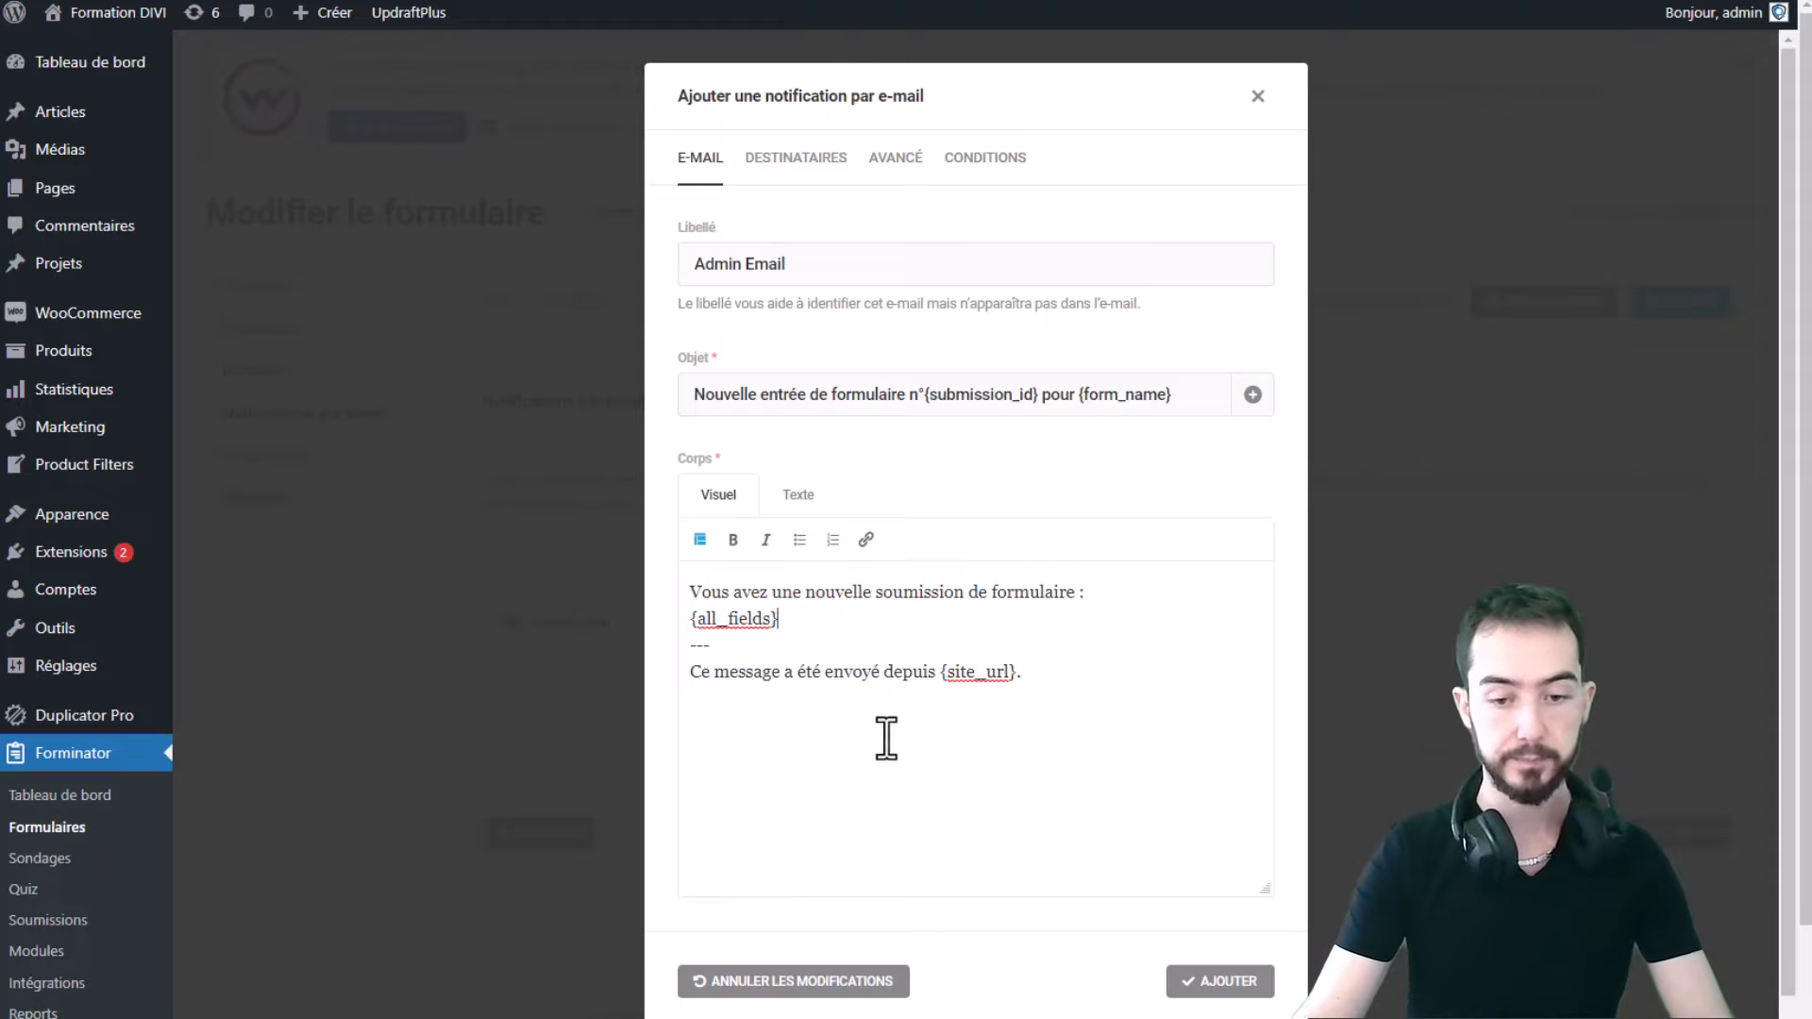
# - Compare the message body in its raw HTML (Texte) and formatted (Visuel) views
pyautogui.scroll(-1, 886, 738)
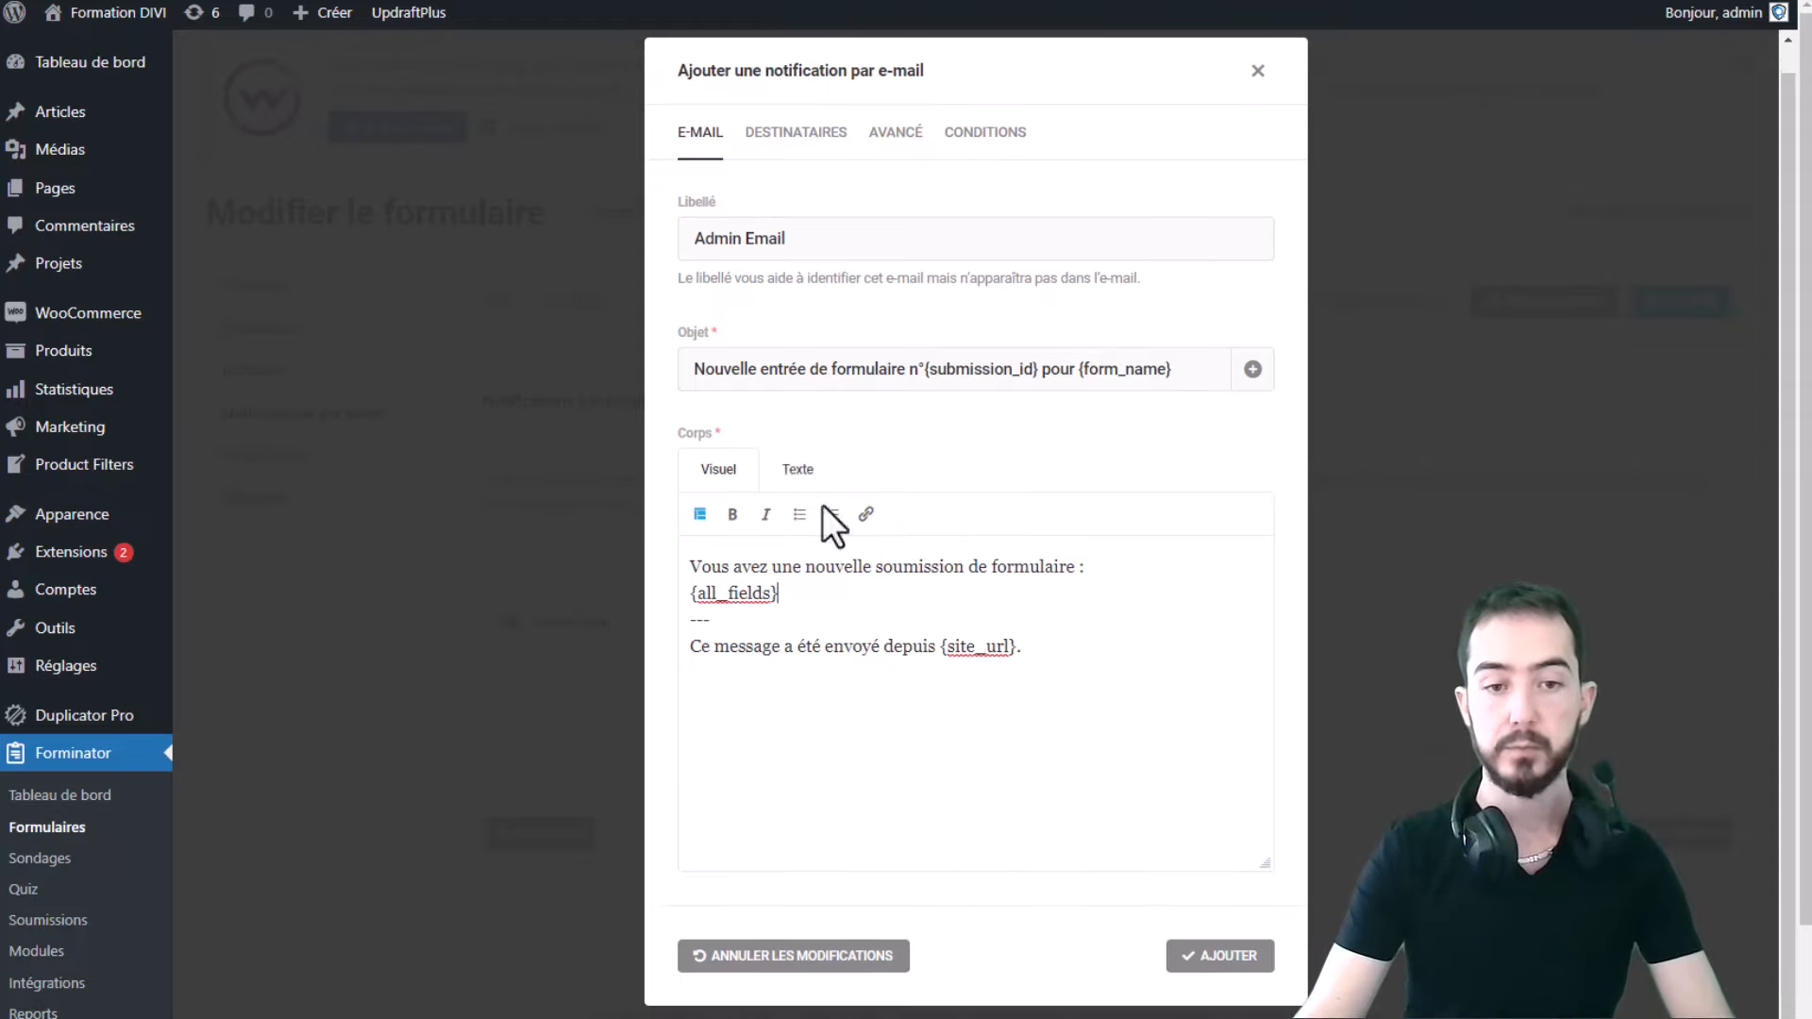
pyautogui.moveTo(1102, 575); pyautogui.dragTo(684, 564)
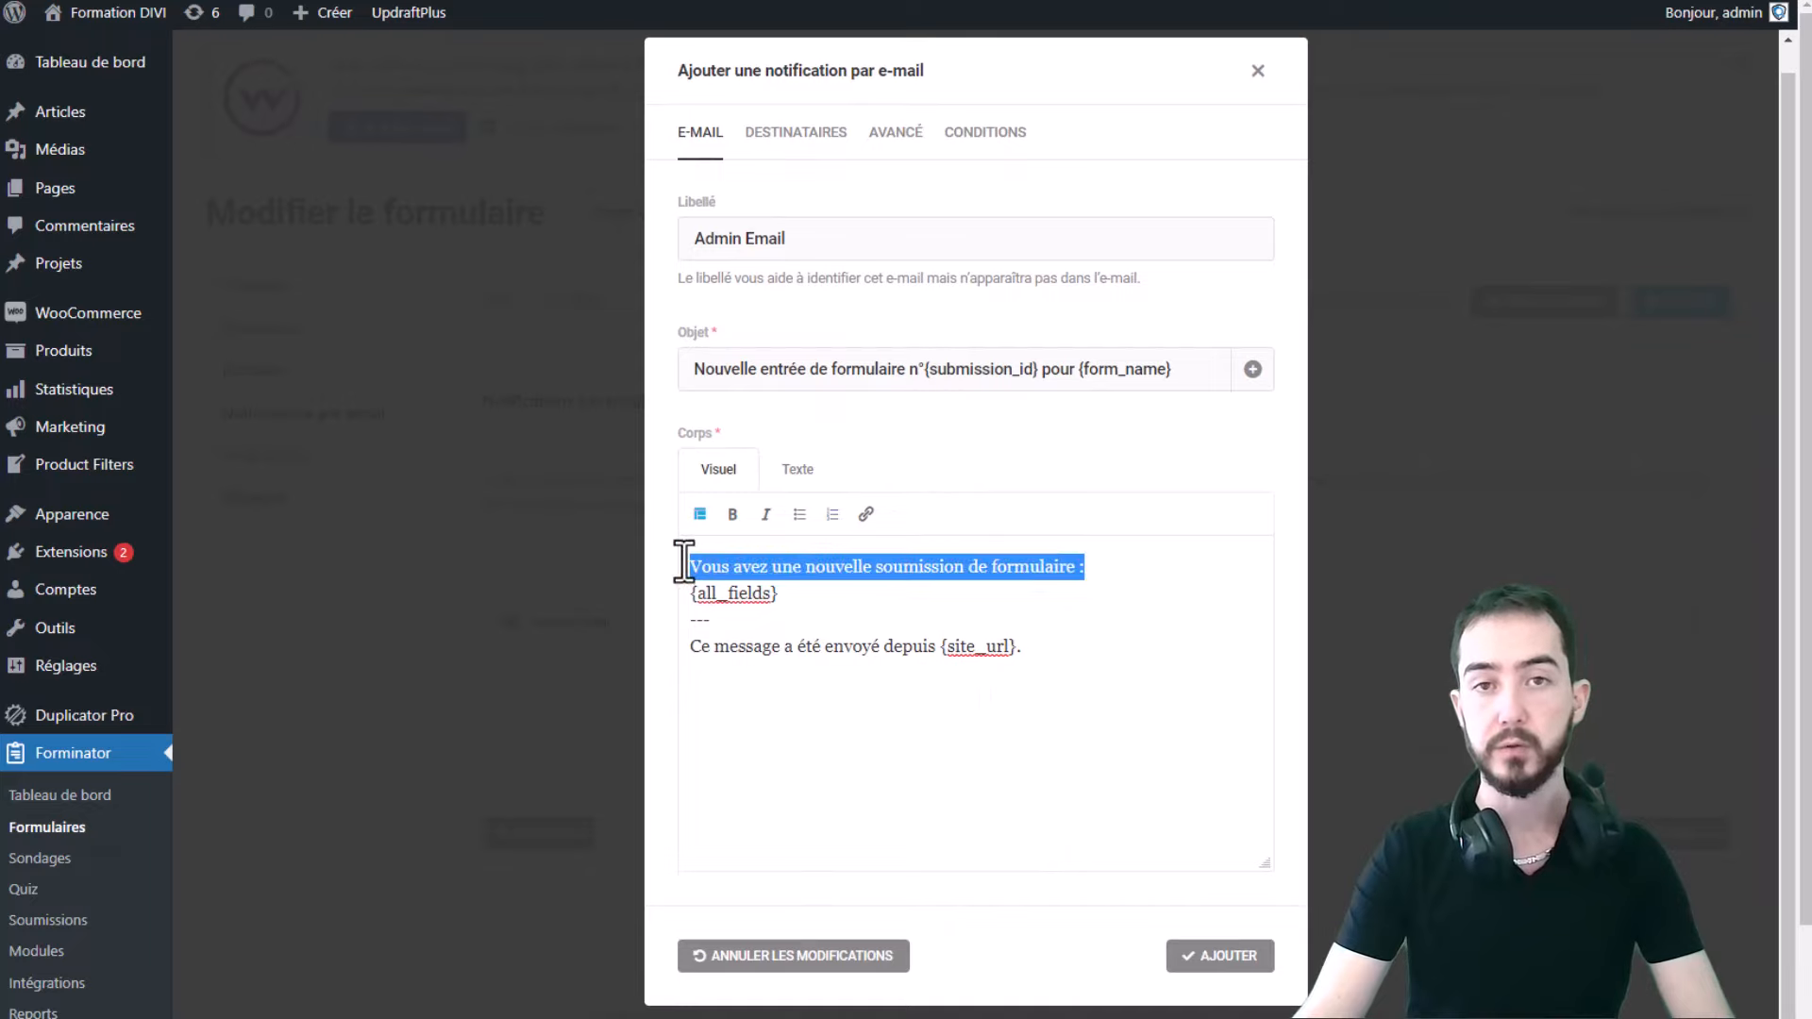
pyautogui.click(791, 472)
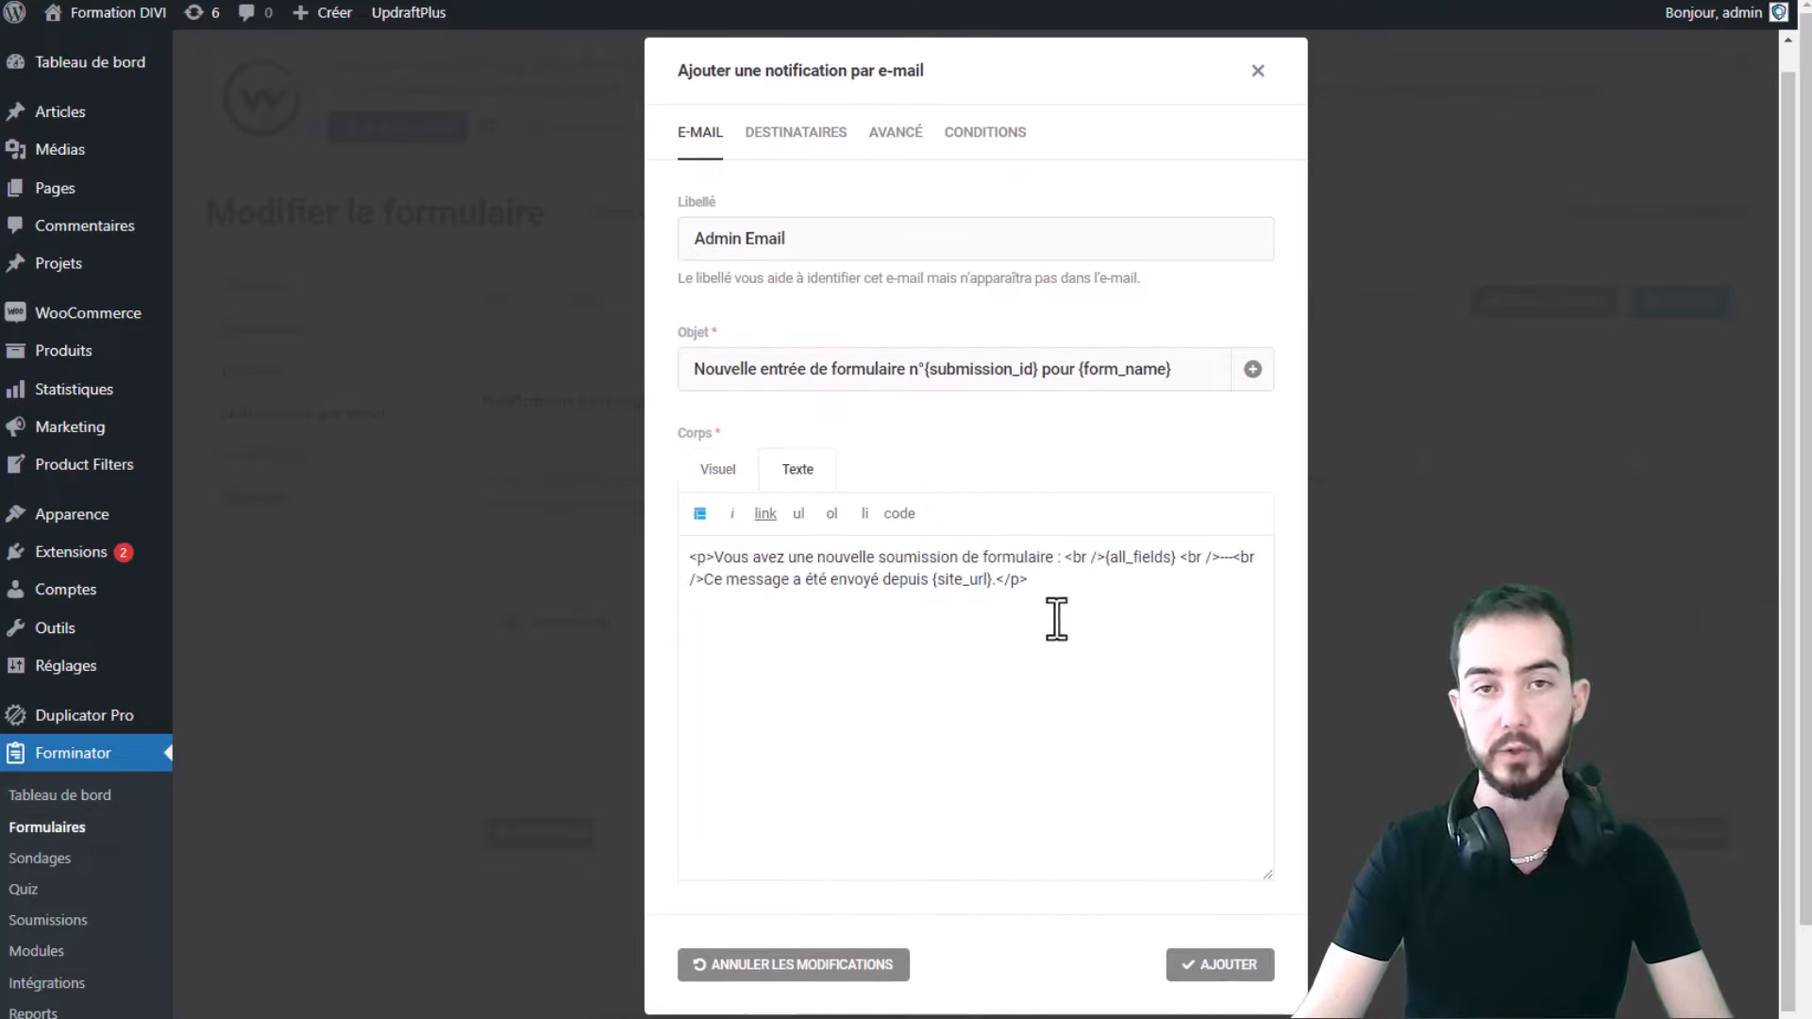
pyautogui.click(718, 471)
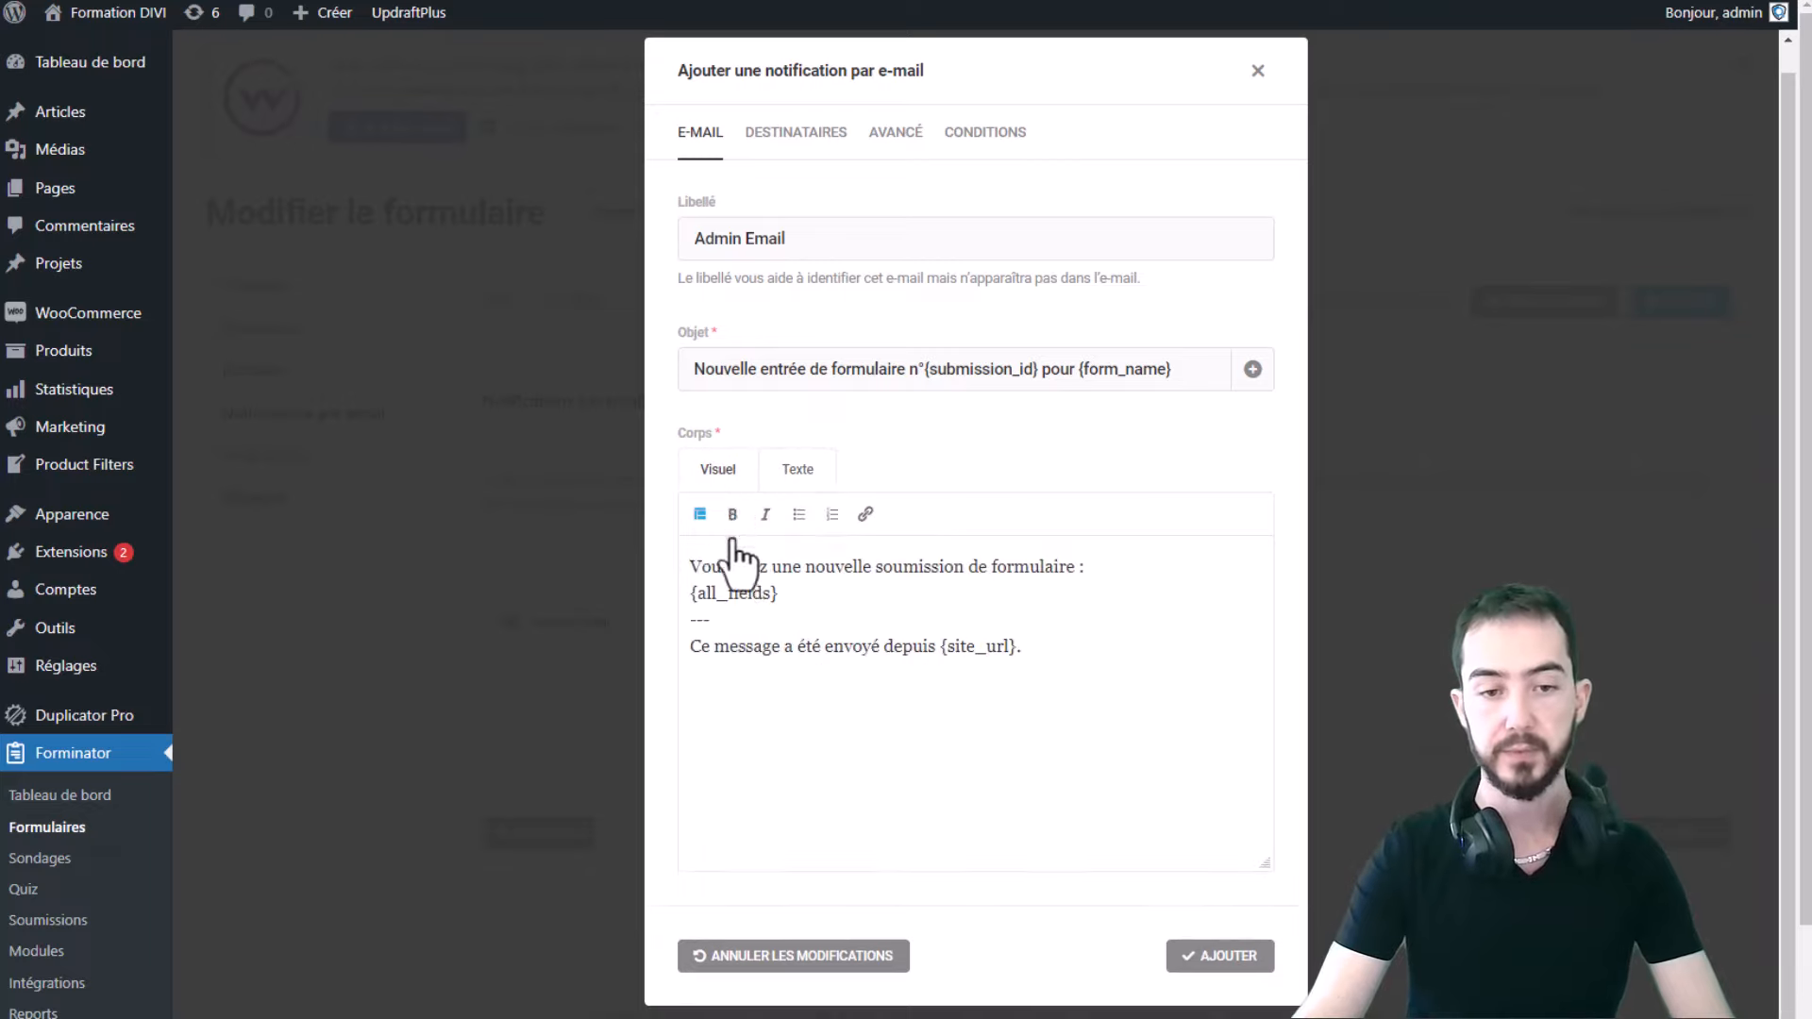
pyautogui.moveTo(1092, 564); pyautogui.dragTo(764, 552)
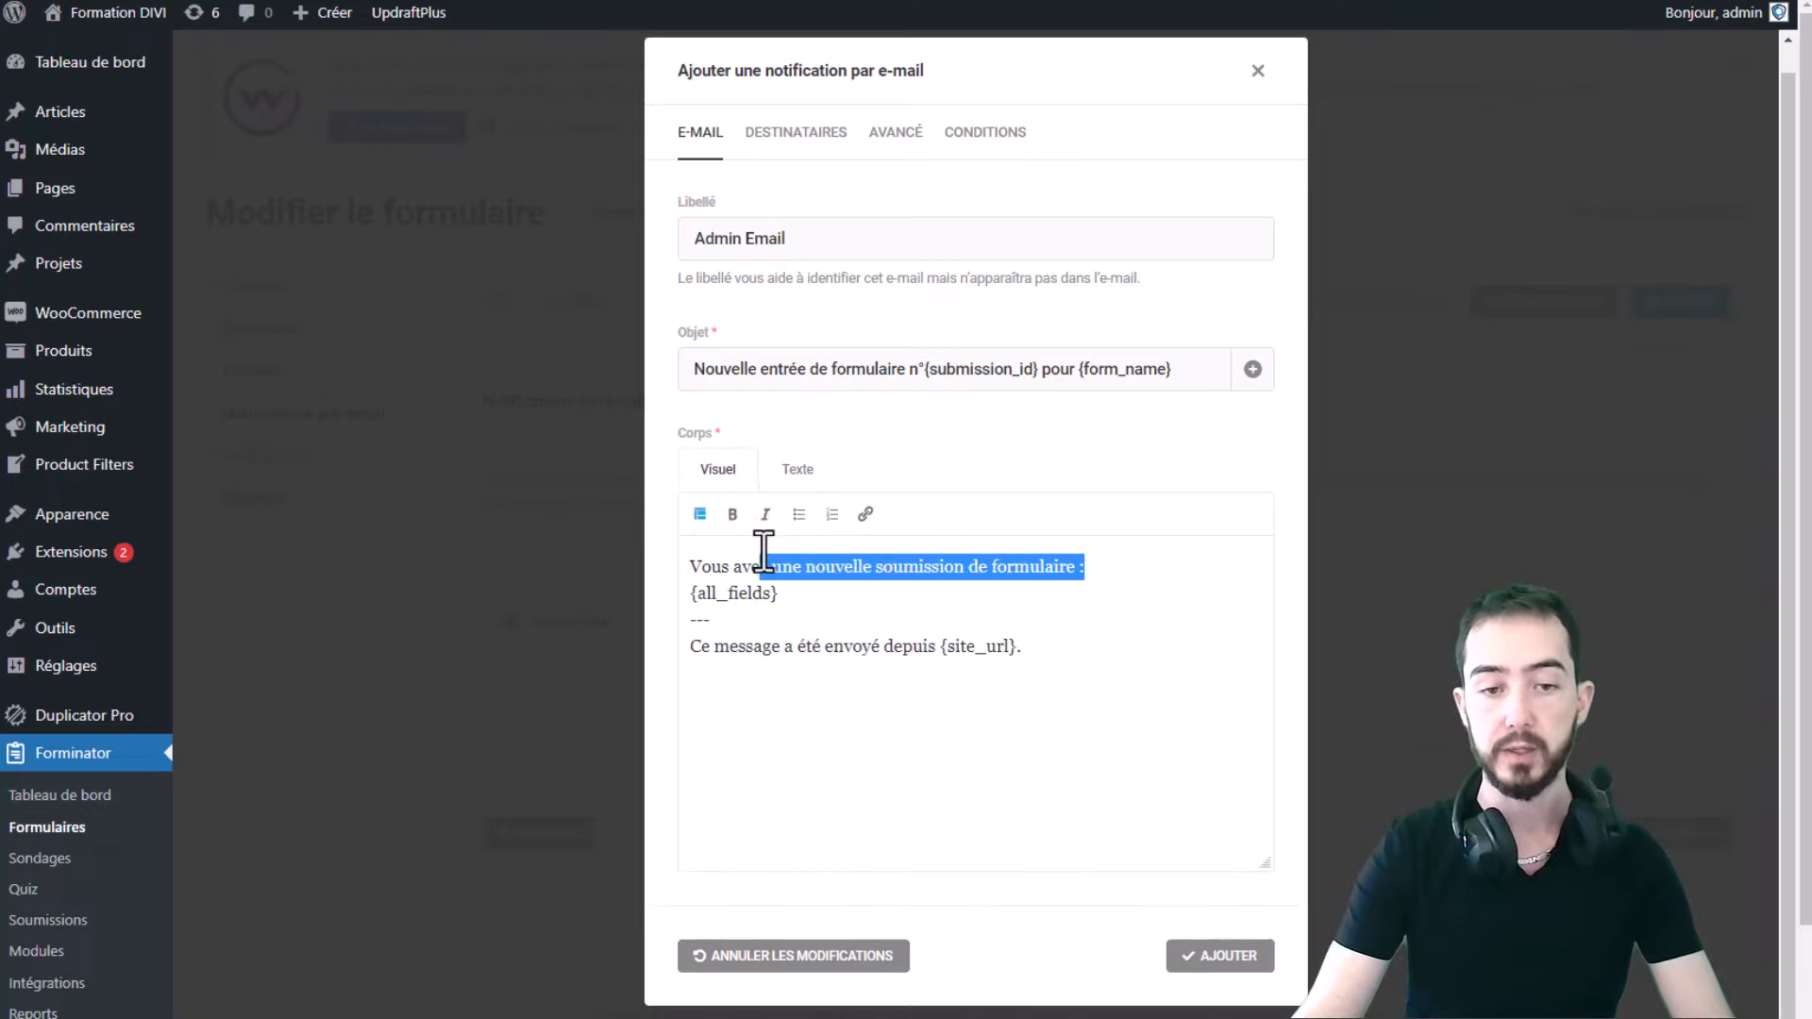
pyautogui.click(1133, 565)
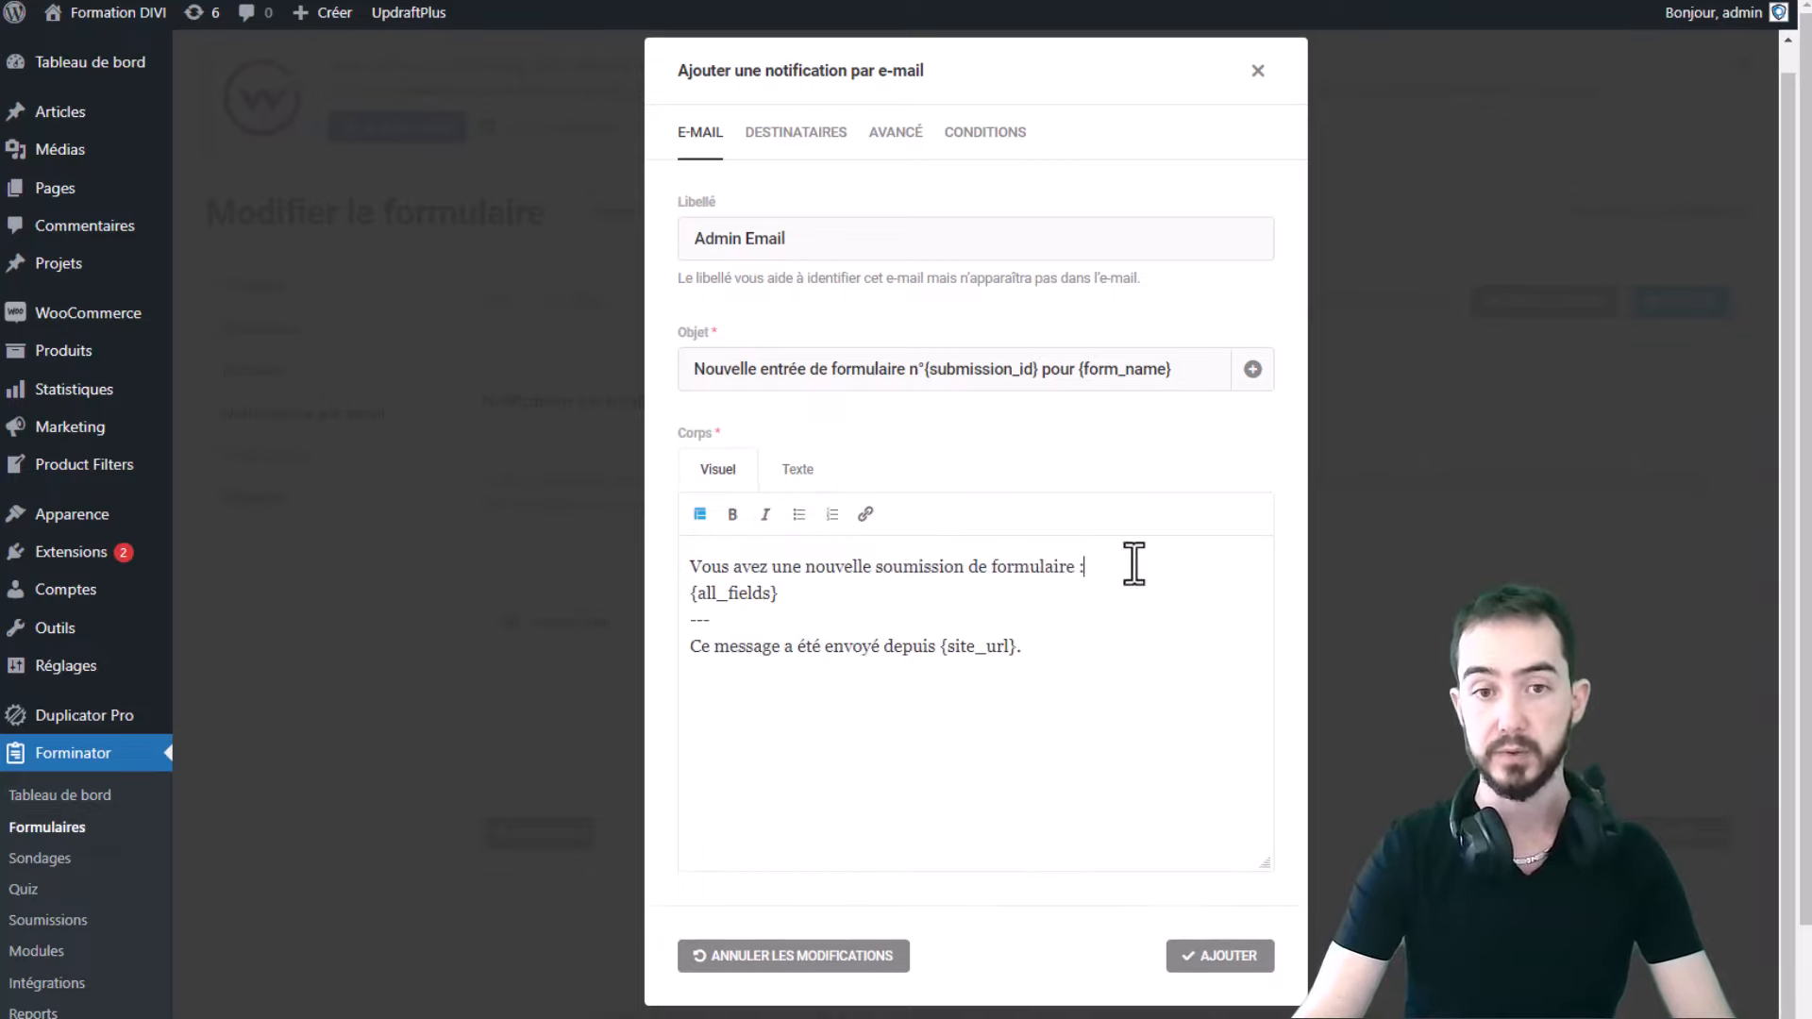
# - Append a comma and a second address to the Destinataires field, then add the notification
pyautogui.click(797, 133)
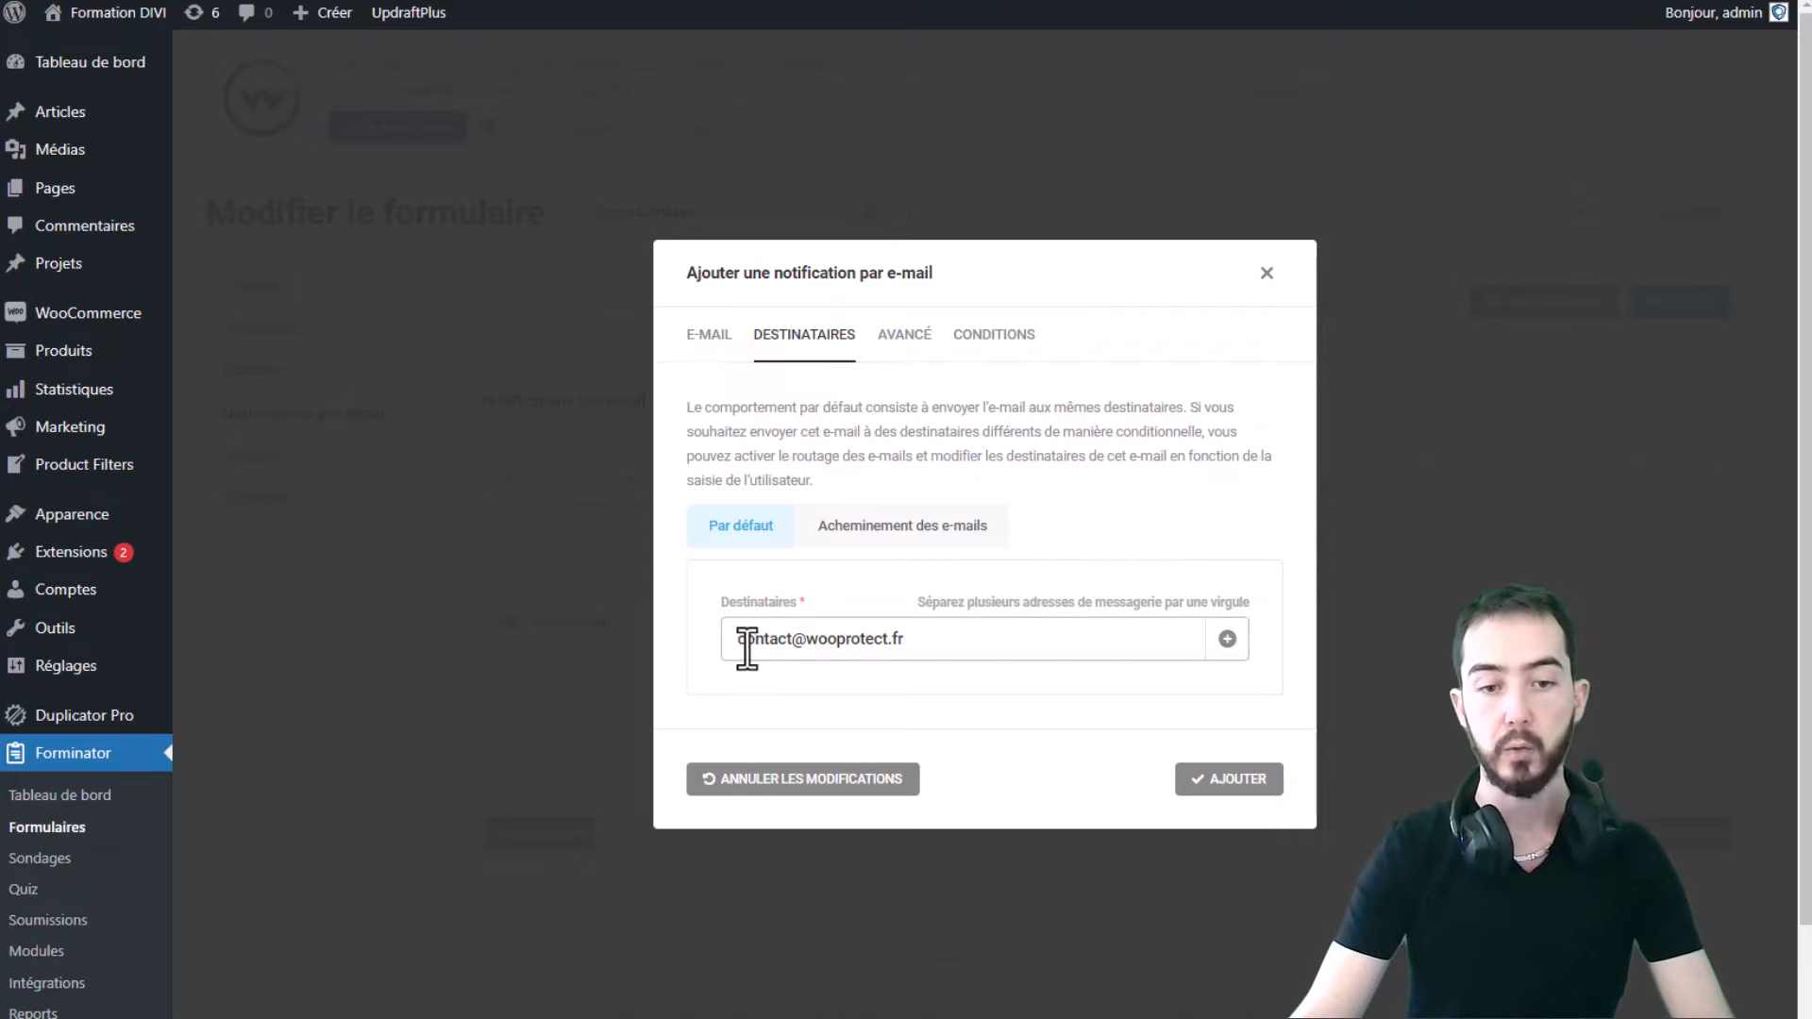
pyautogui.click(938, 645)
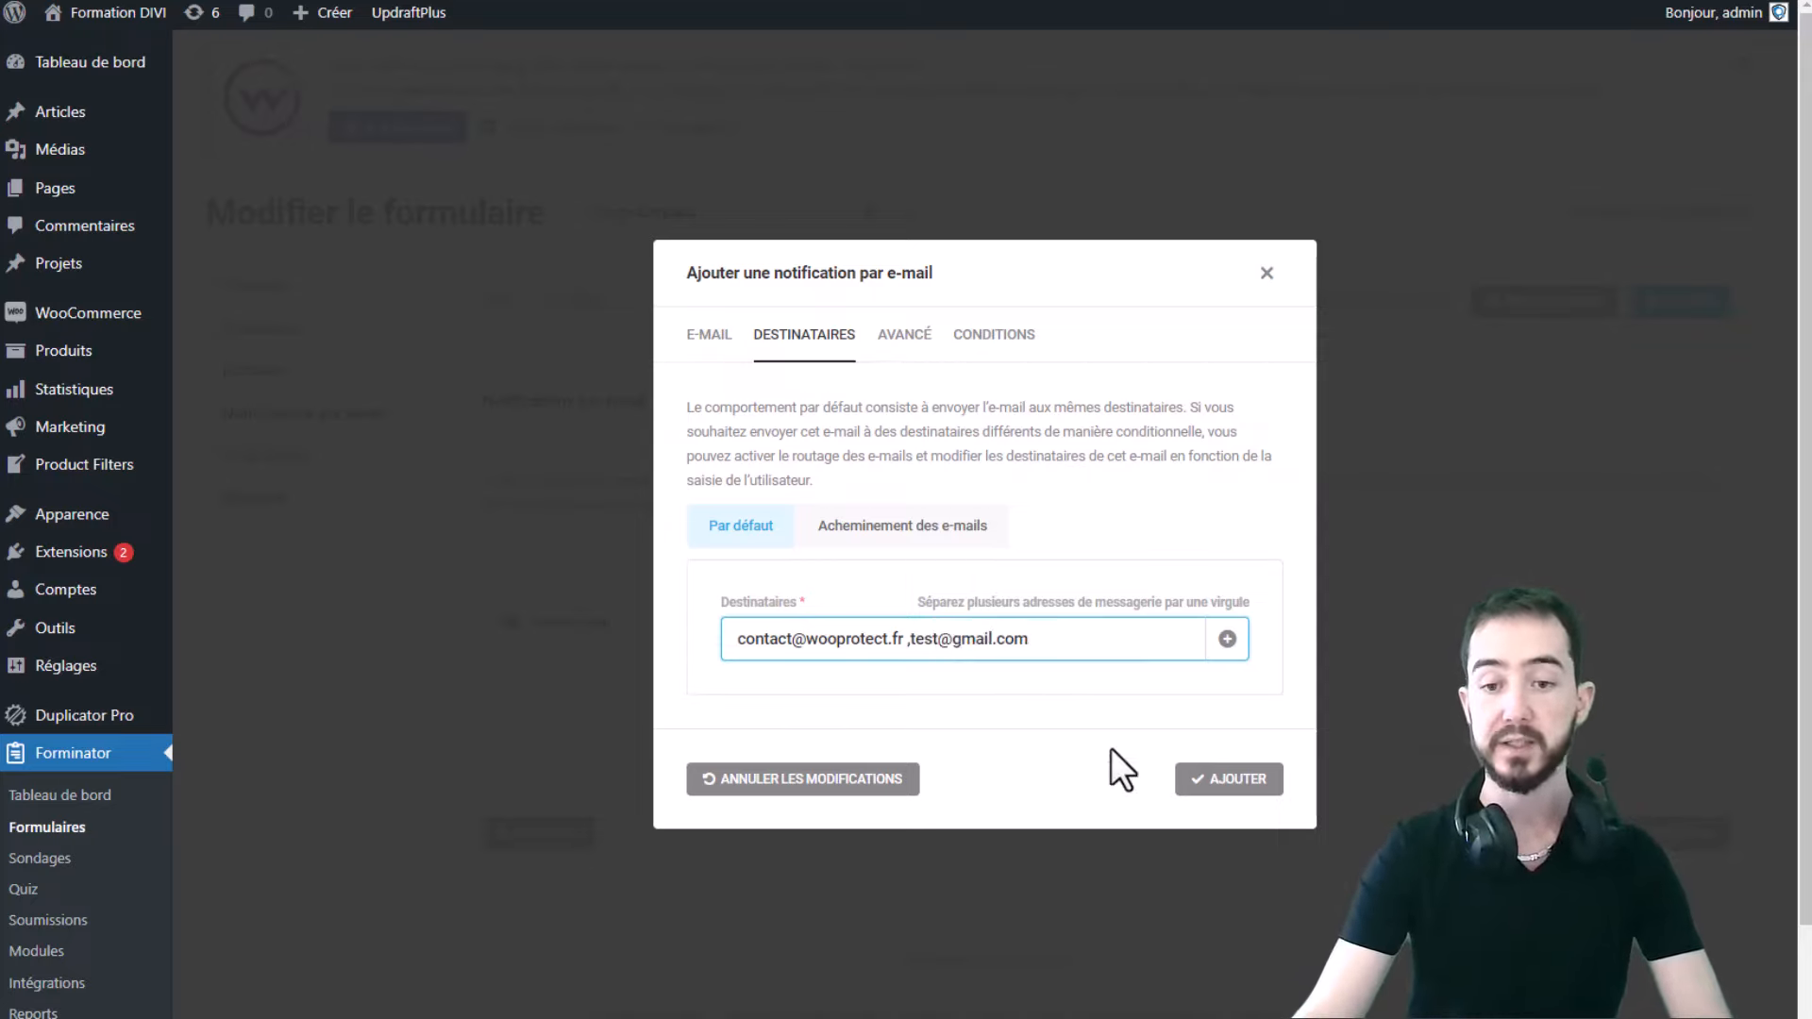
pyautogui.click(1230, 782)
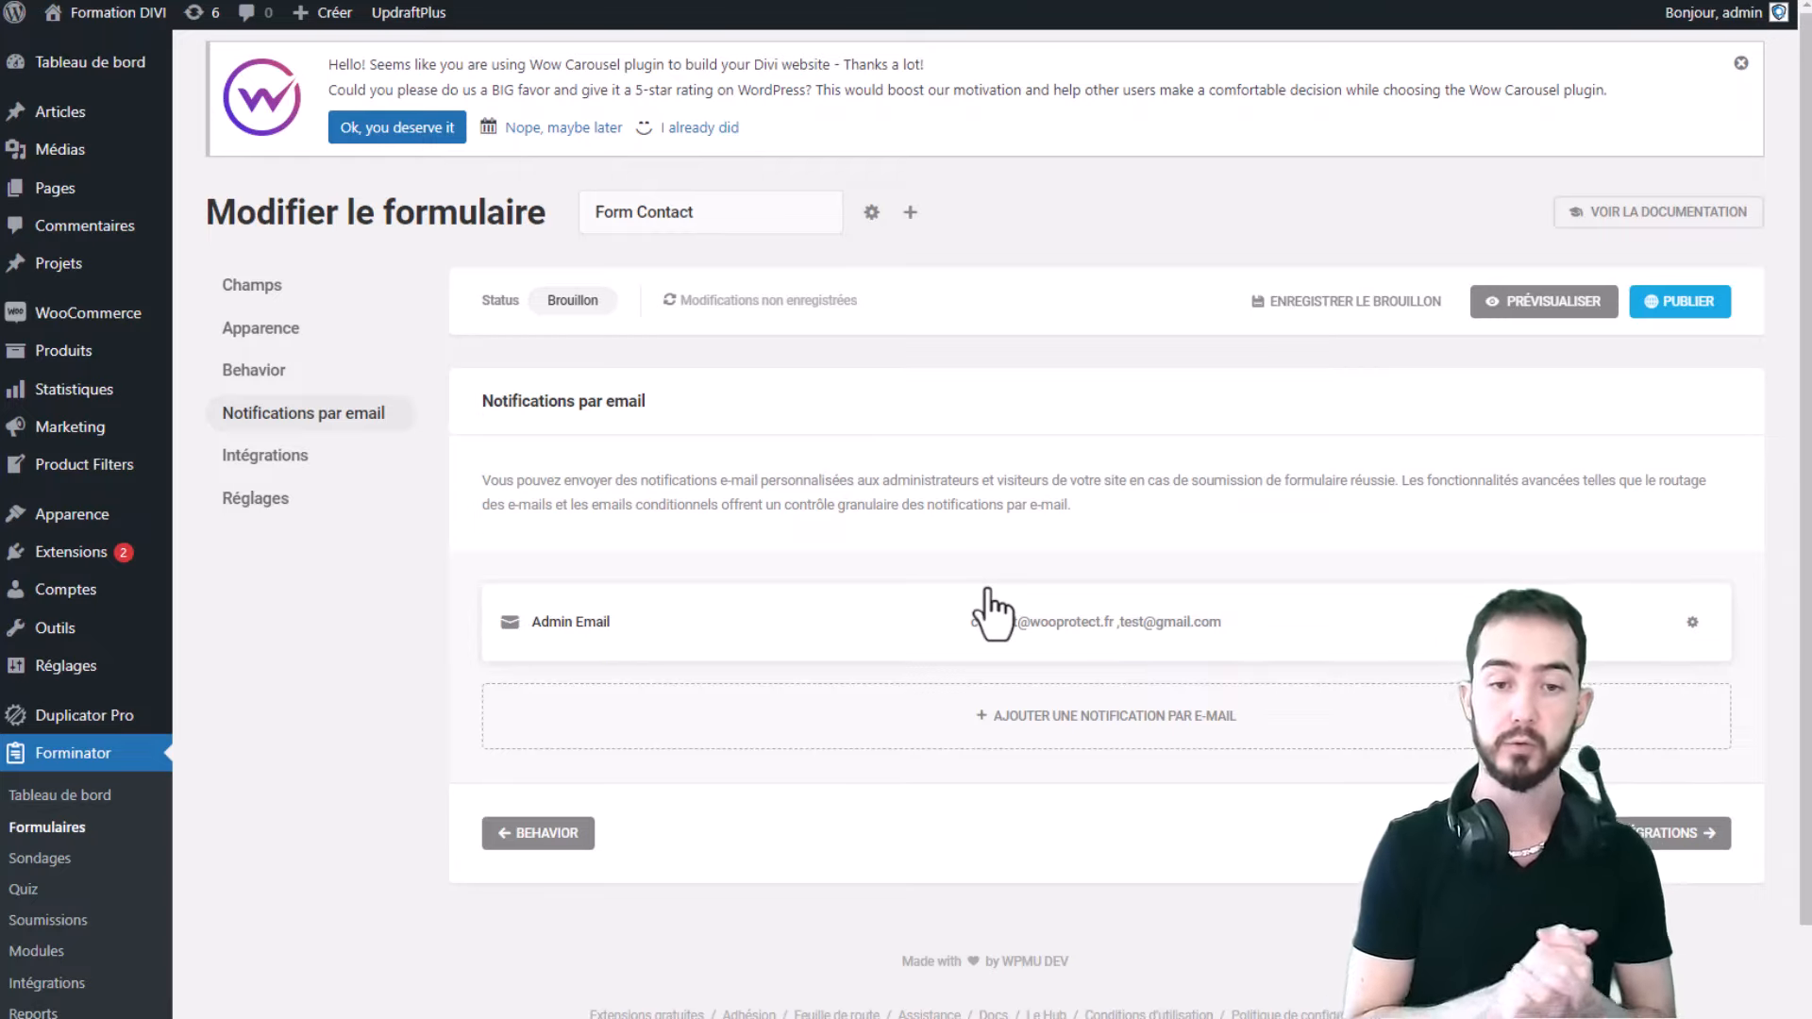
# - Reopen Admin Email and move through Destinataires and Avancé to the empty Conditions tab
pyautogui.click(1032, 635)
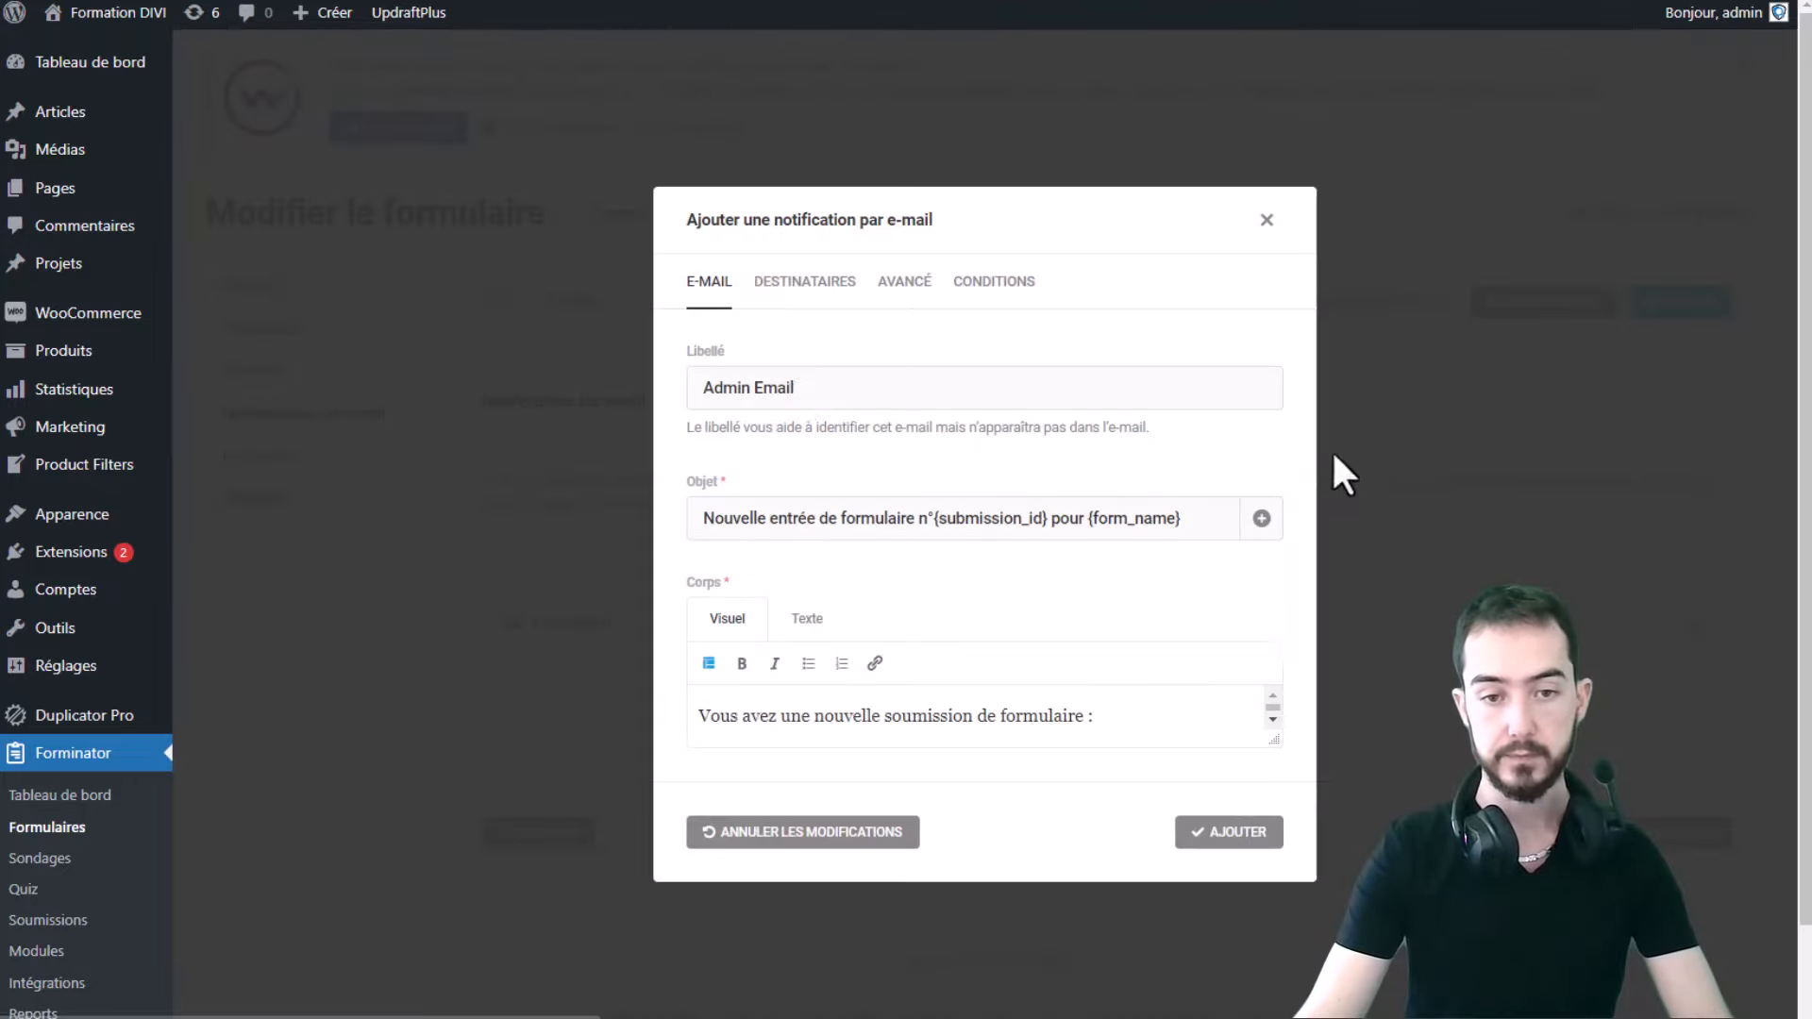
pyautogui.click(821, 333)
pyautogui.click(905, 336)
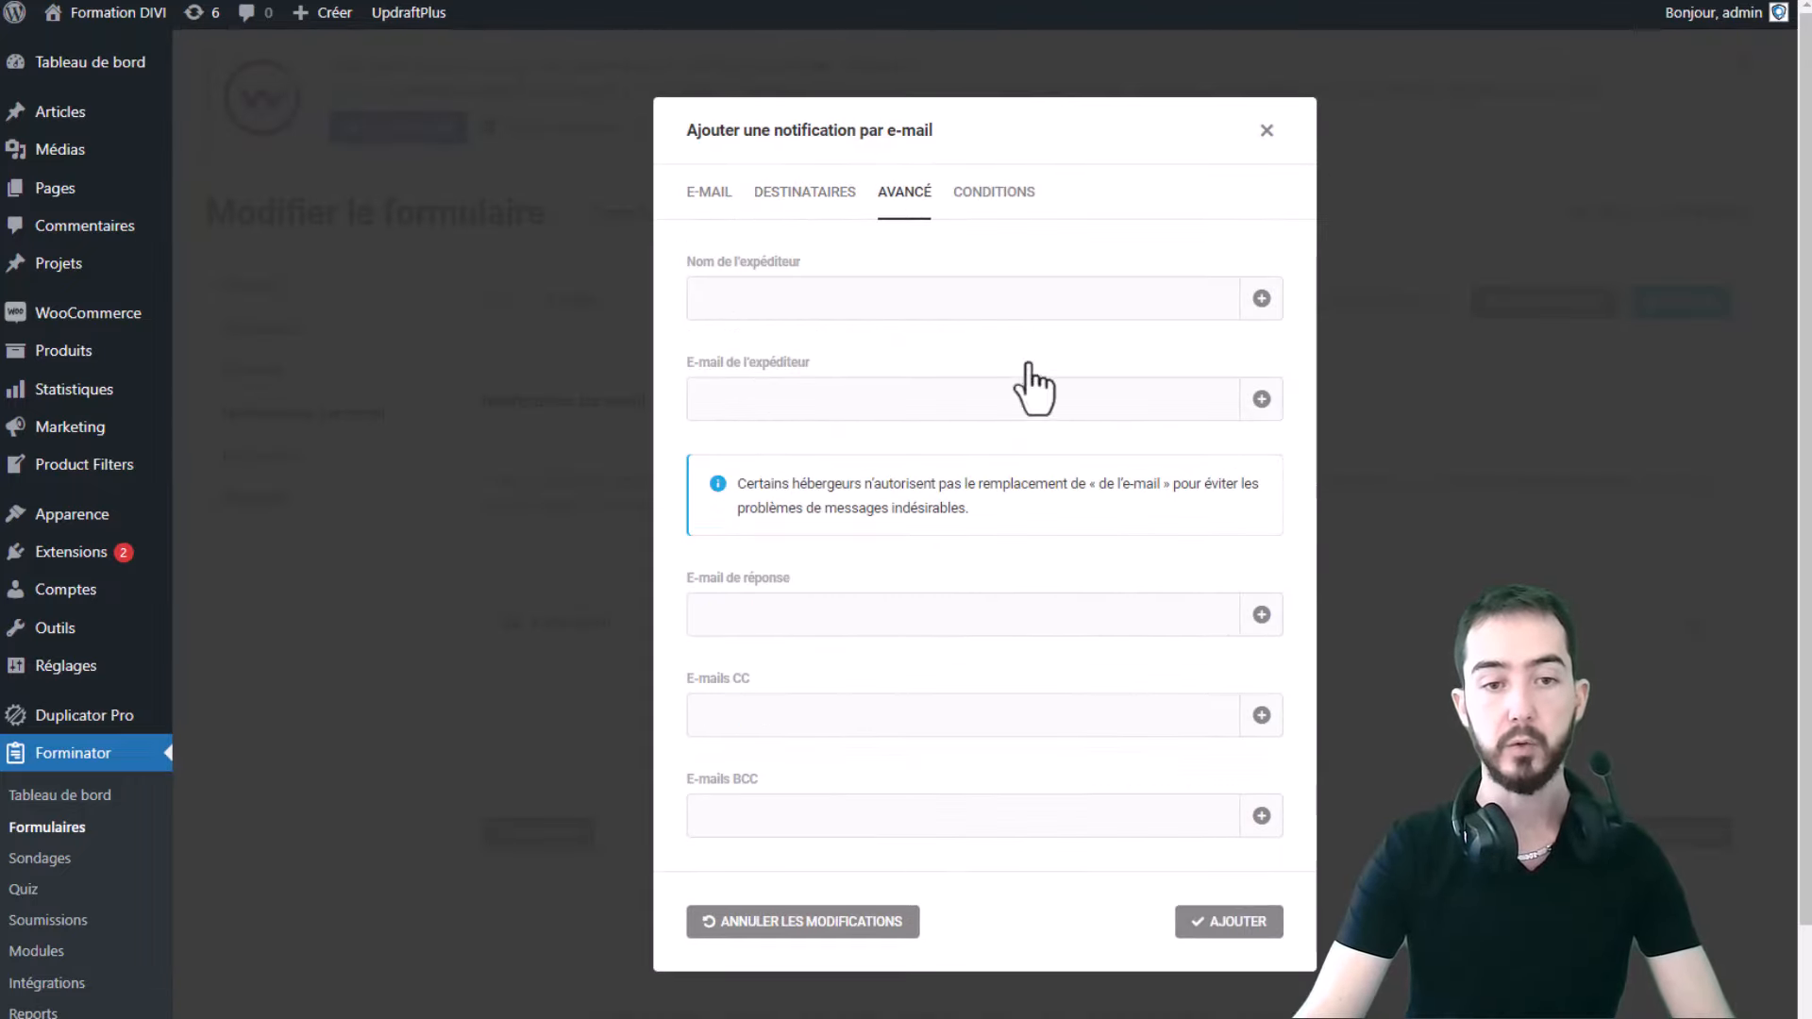
pyautogui.click(994, 192)
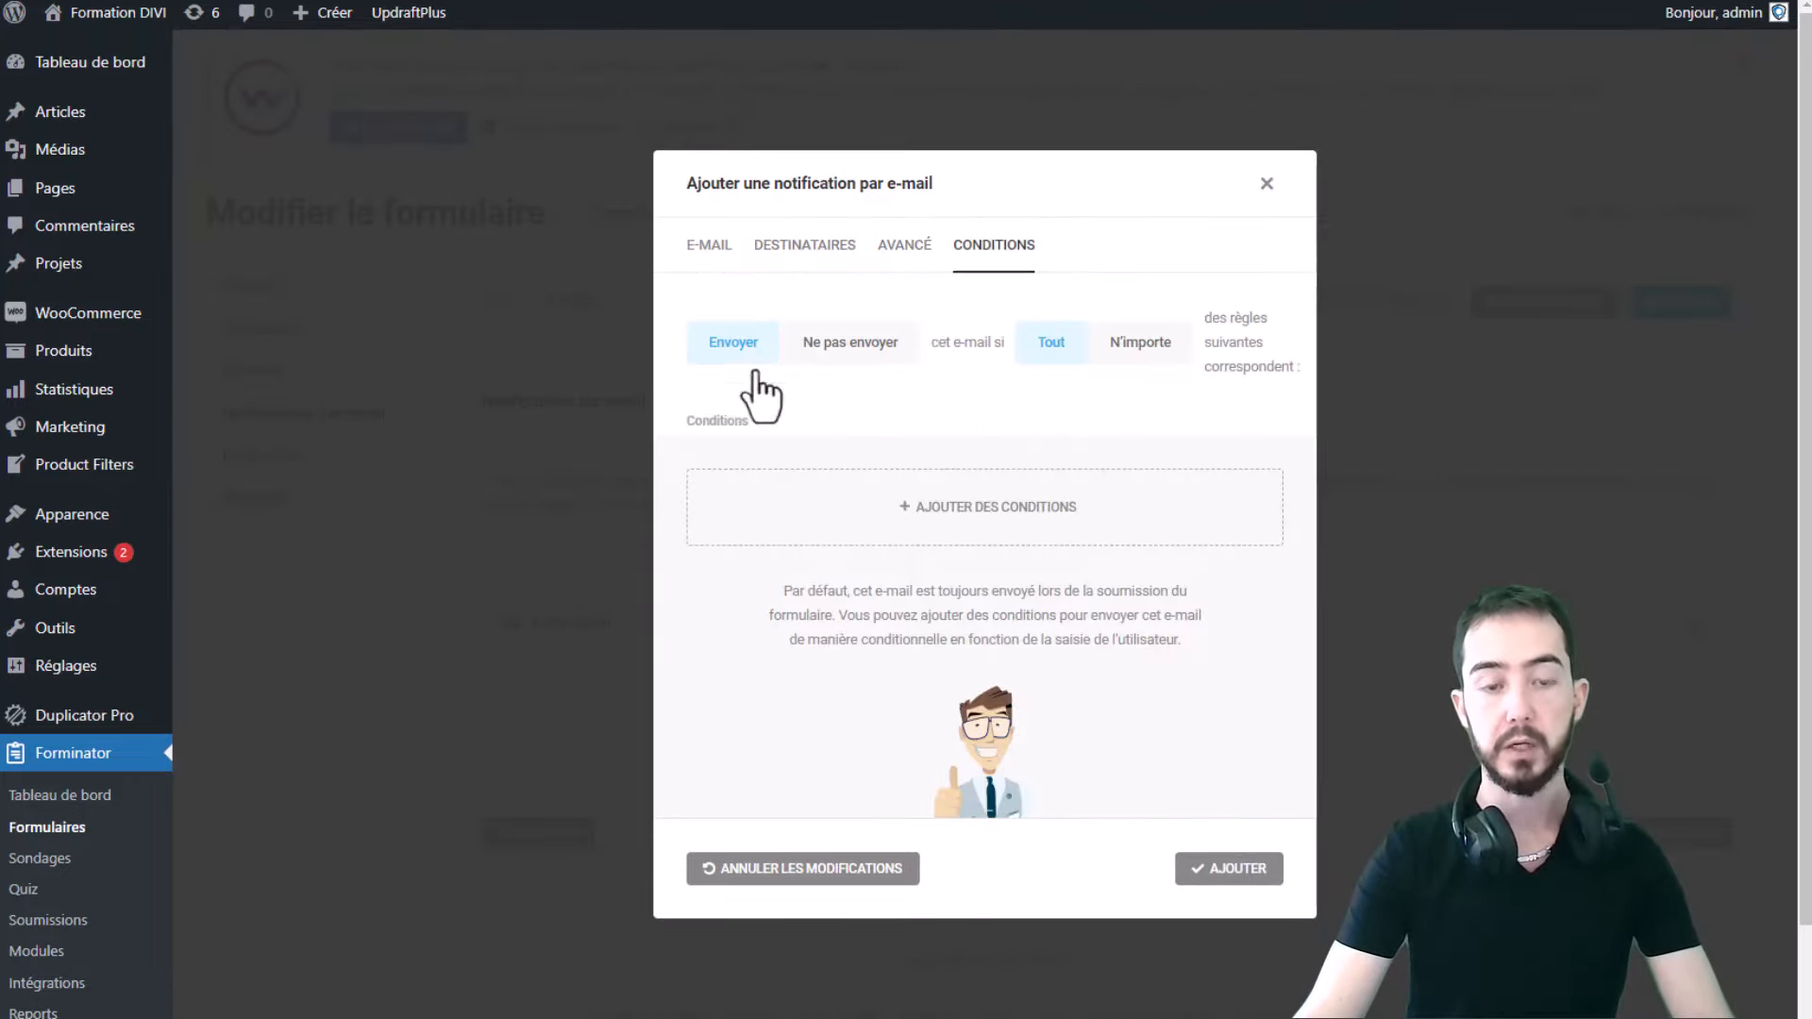
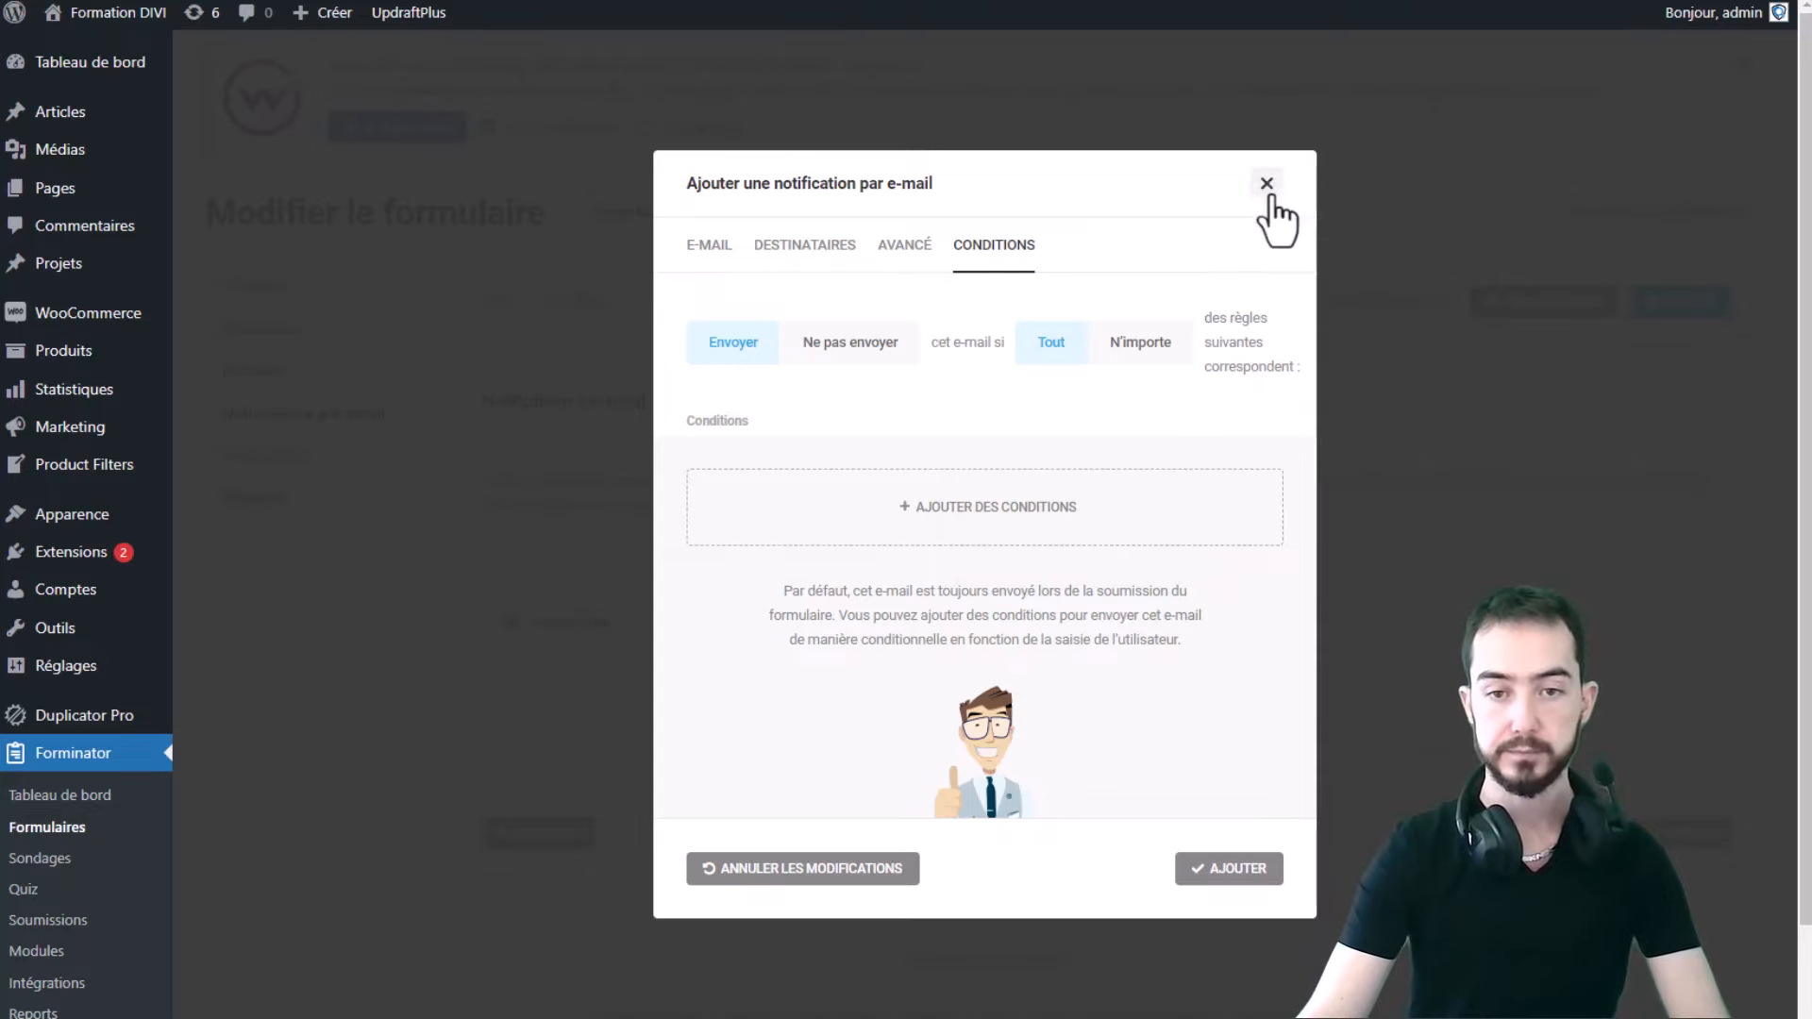
# - Delete the second recipient from Admin Email so only the site contact address remains, and save
pyautogui.click(1231, 871)
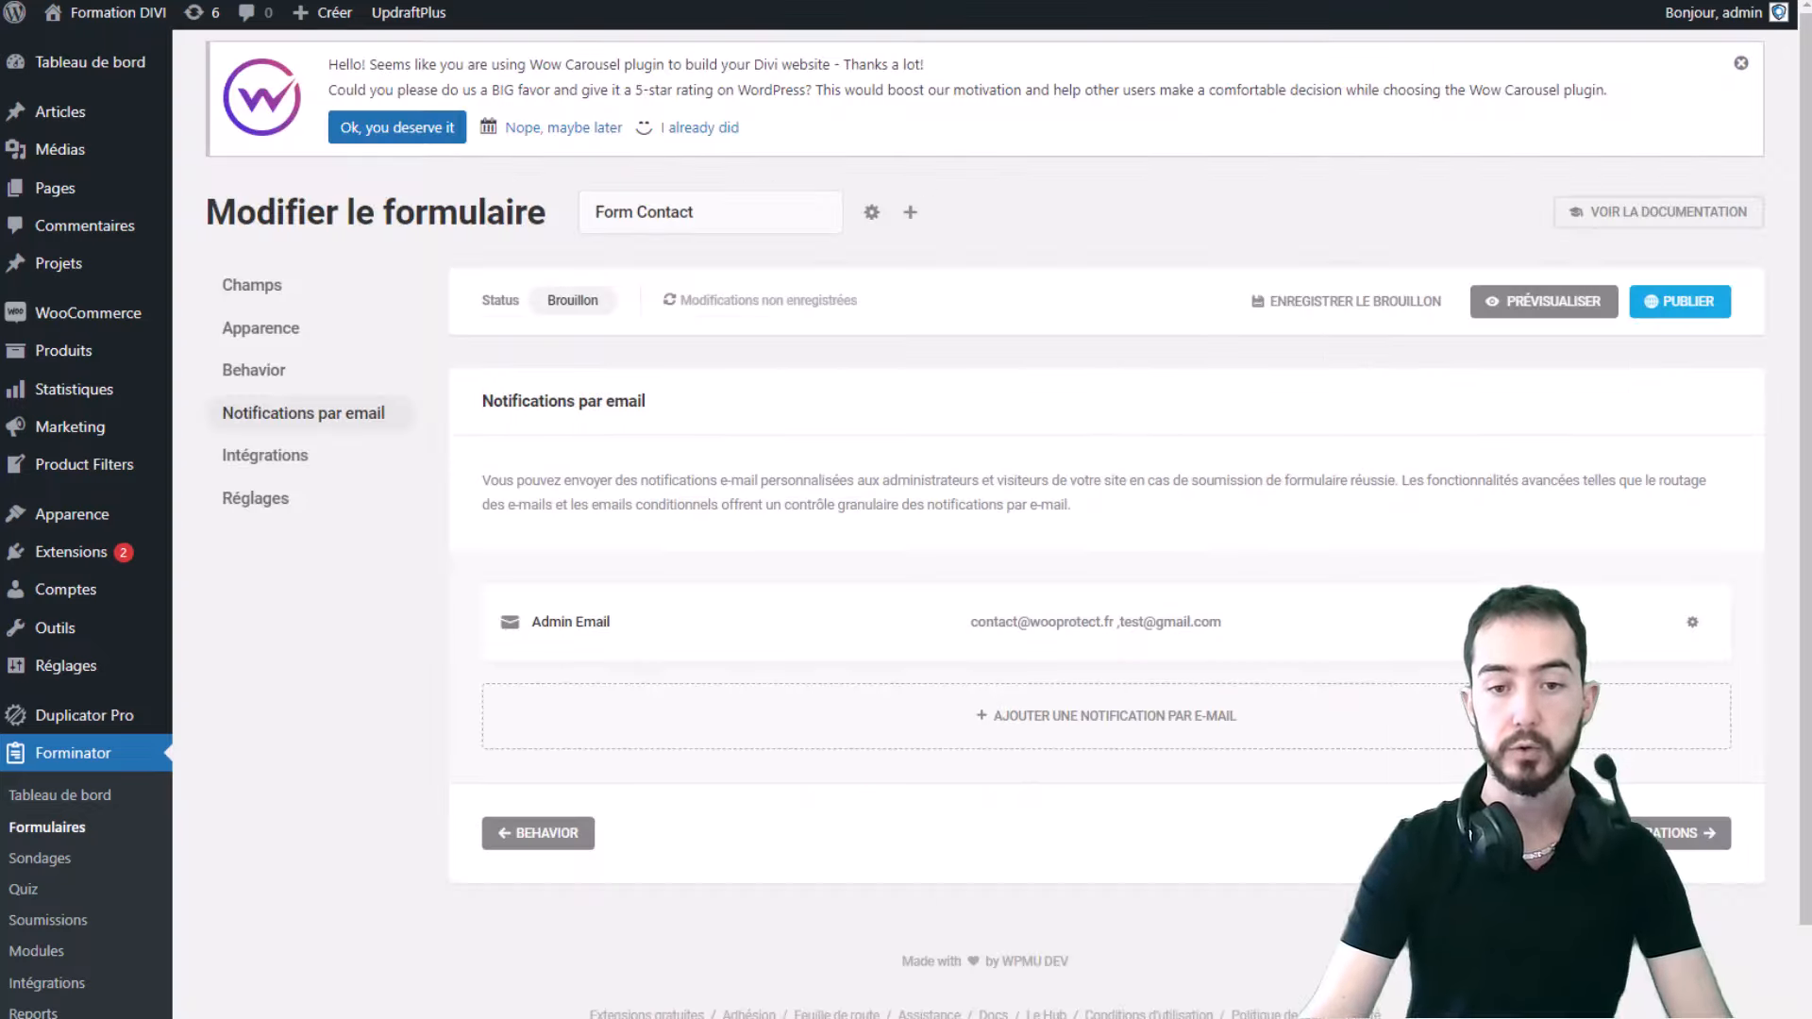
pyautogui.click(1191, 672)
pyautogui.click(845, 332)
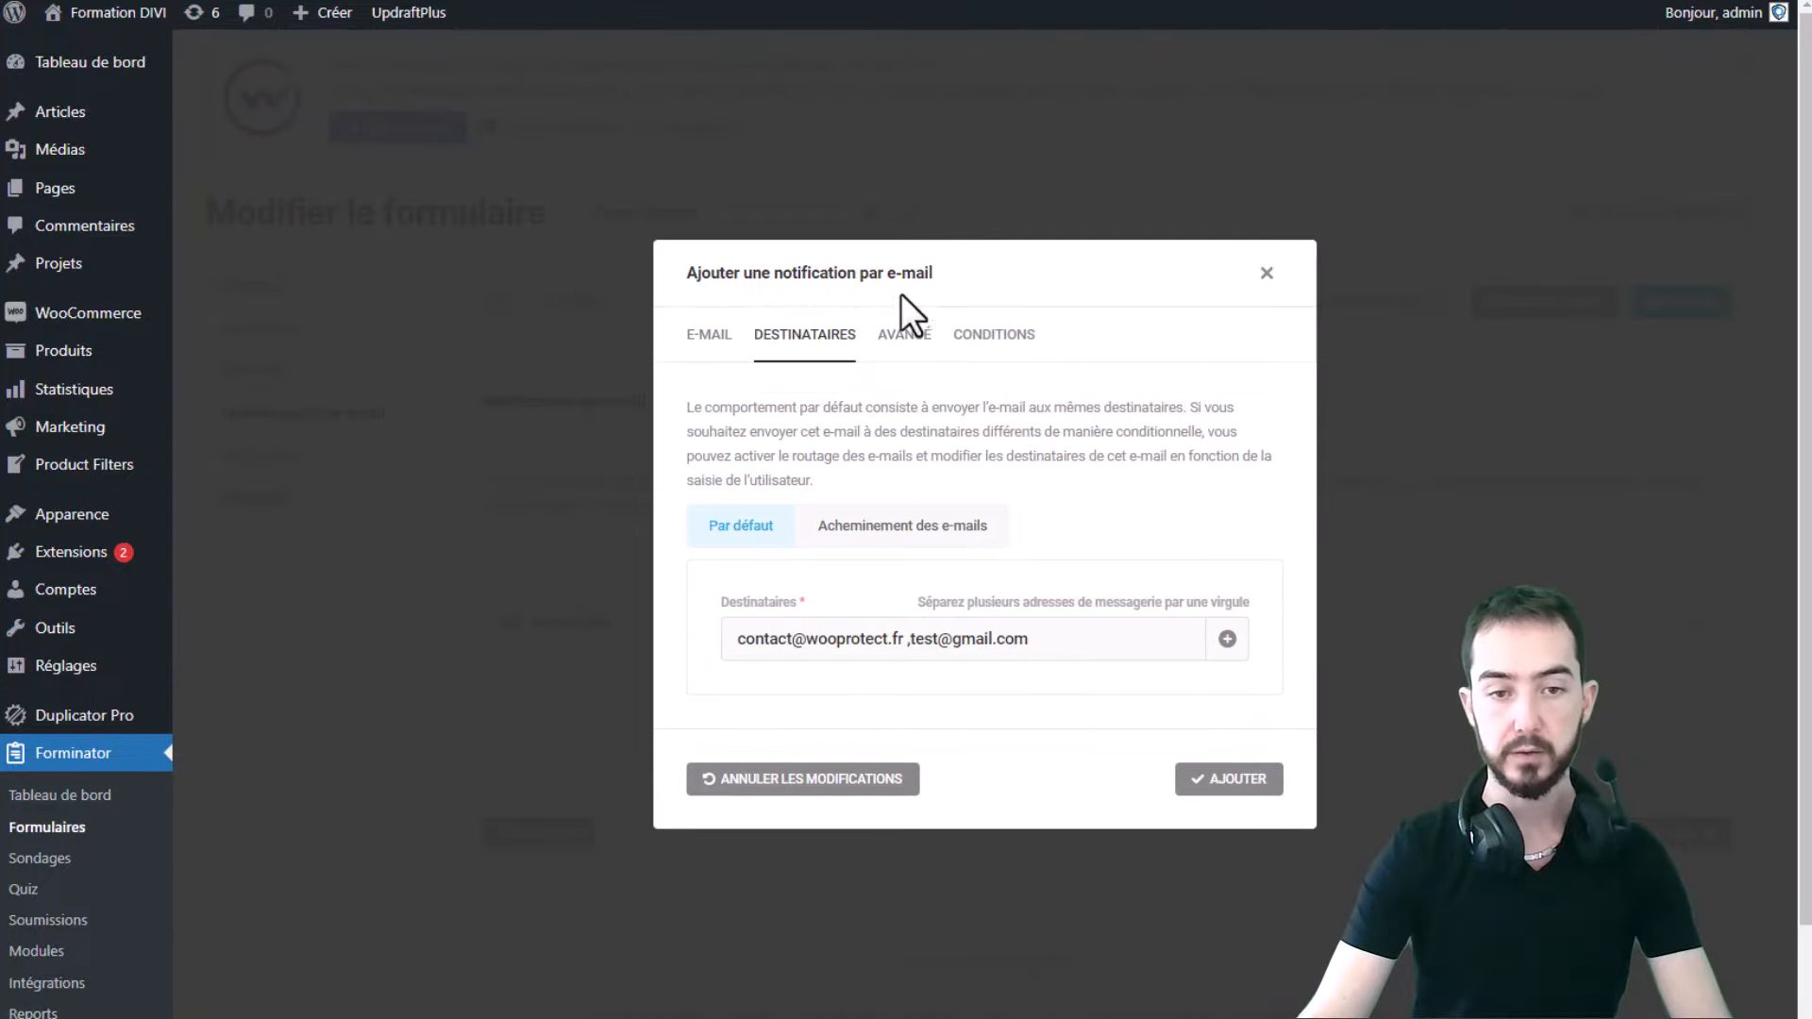
pyautogui.moveTo(1051, 639); pyautogui.dragTo(904, 642)
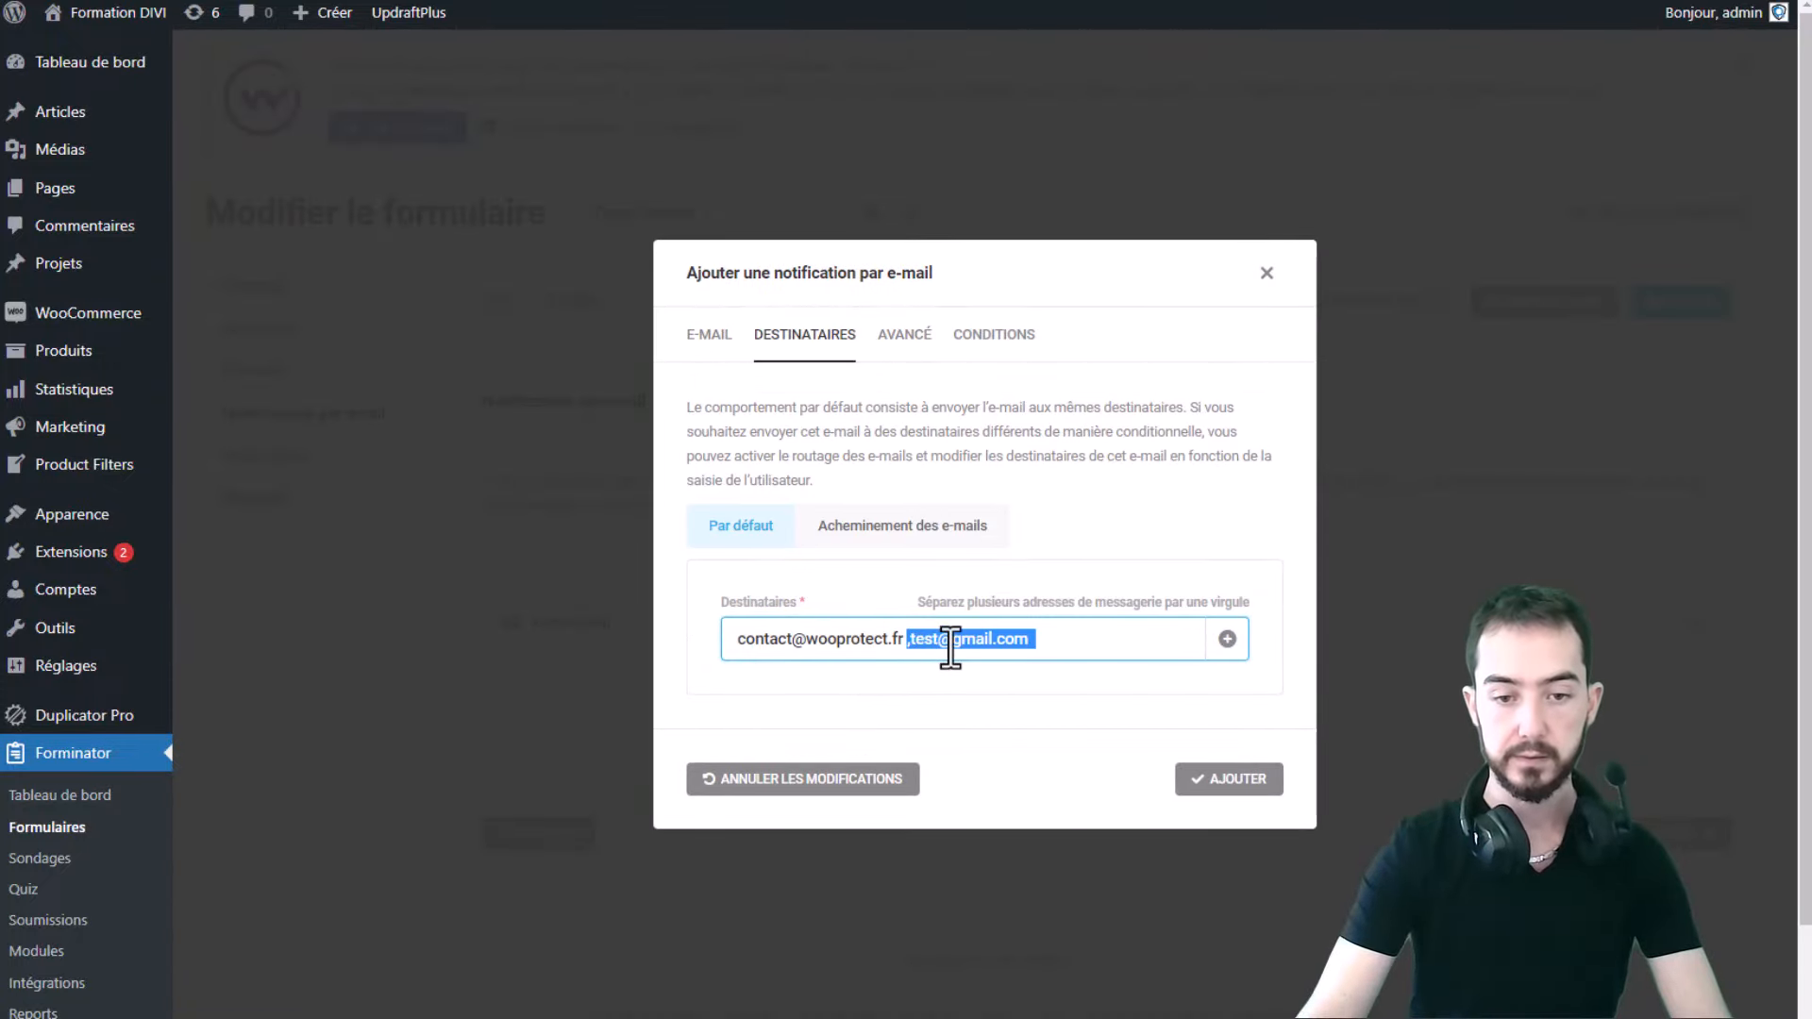
pyautogui.press('BackSpace')
pyautogui.click(1246, 782)
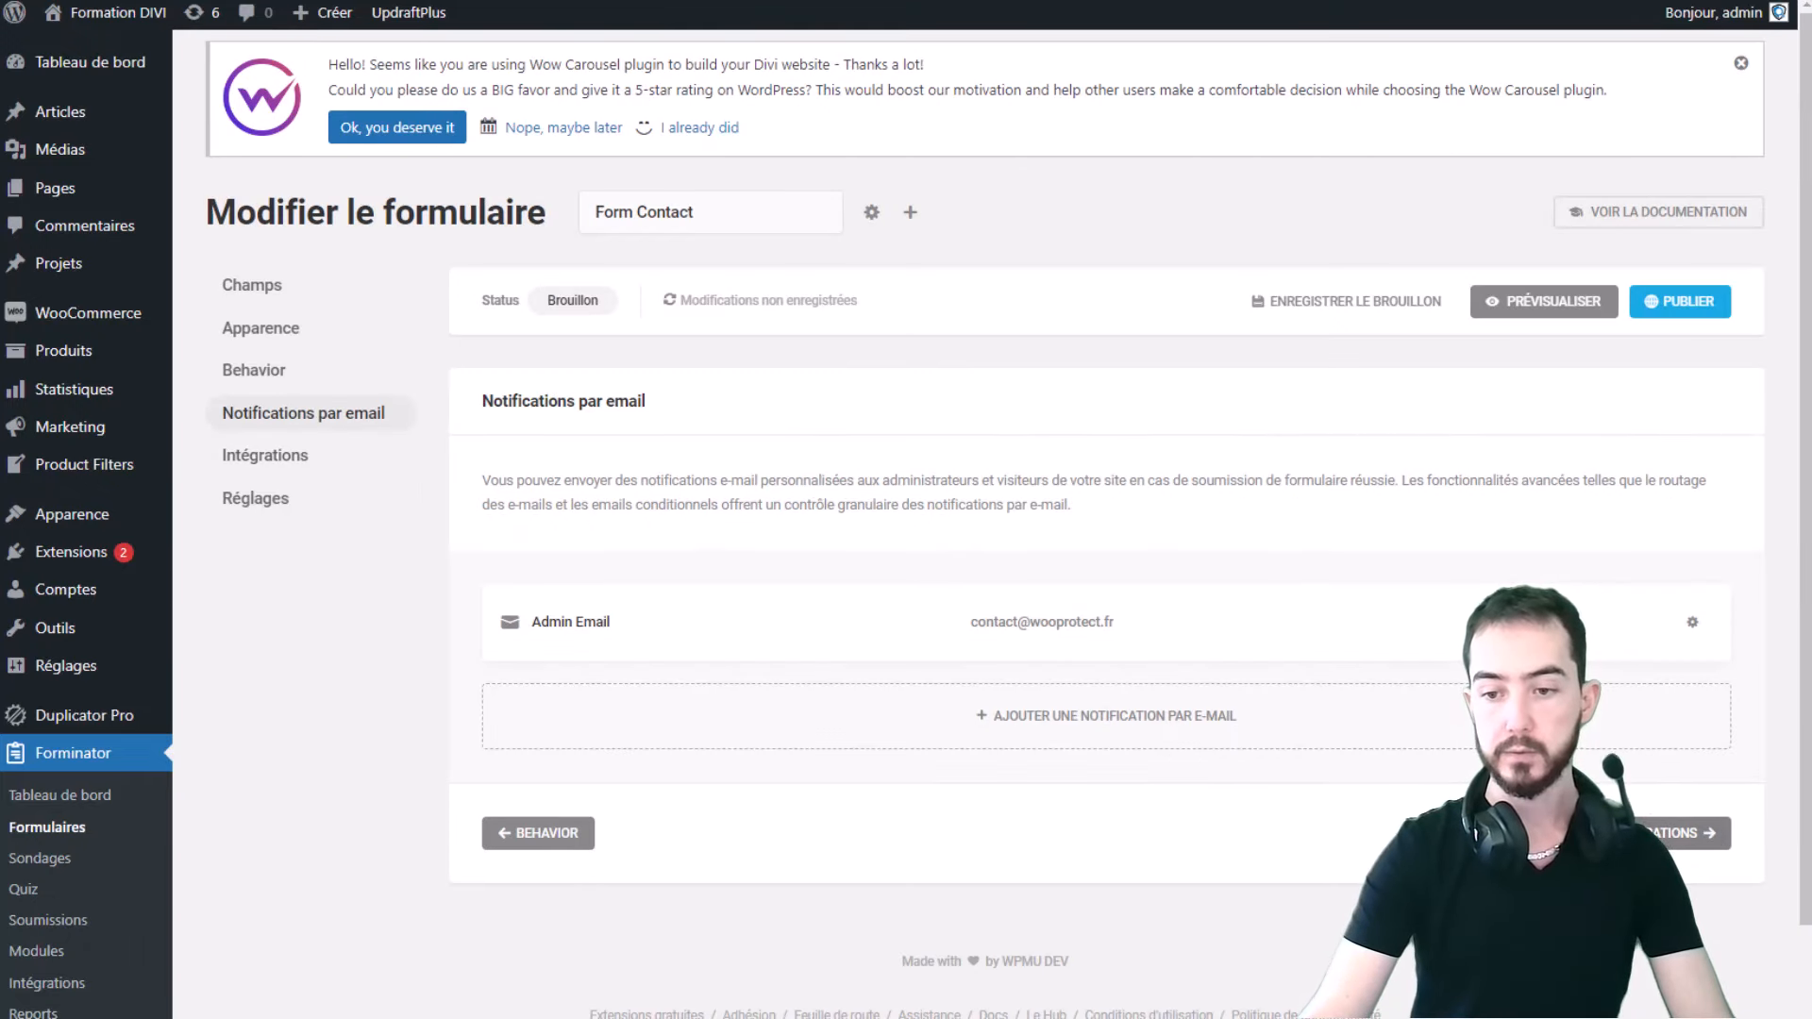
pyautogui.click(1682, 830)
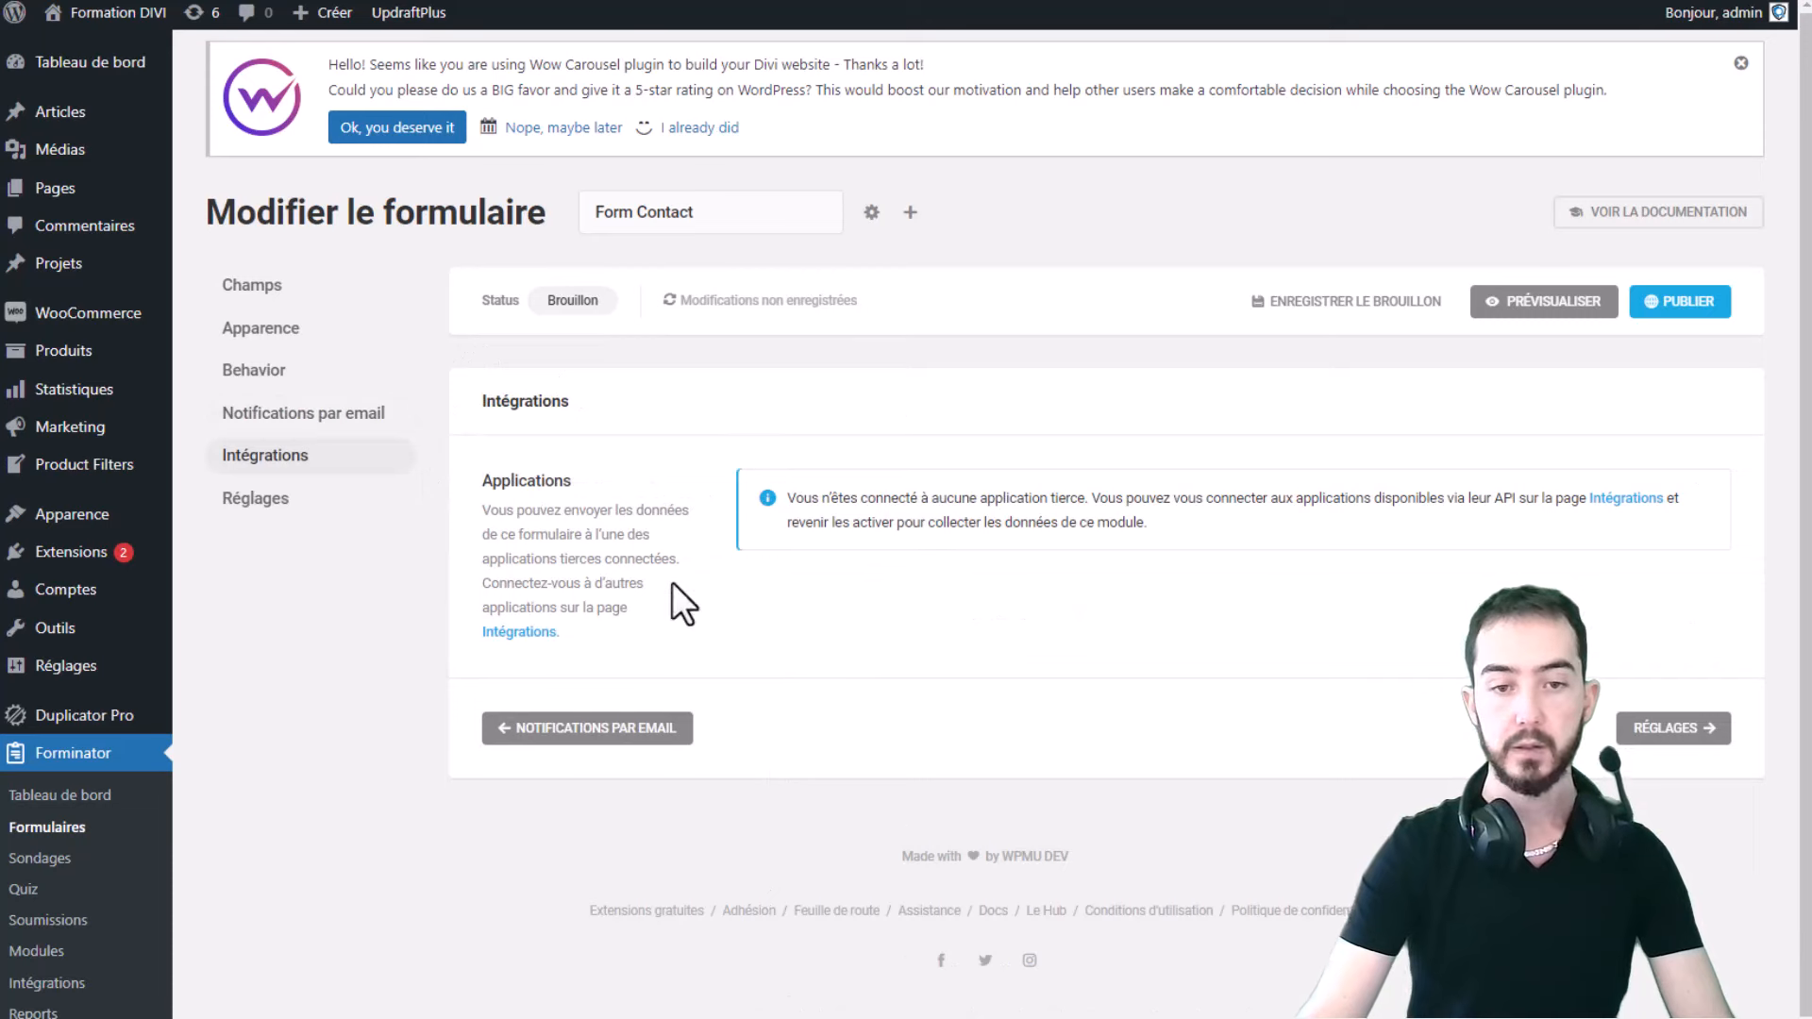
# - Continue to Réglages and review the default data storage and Confidentialité retention settings
pyautogui.click(1698, 729)
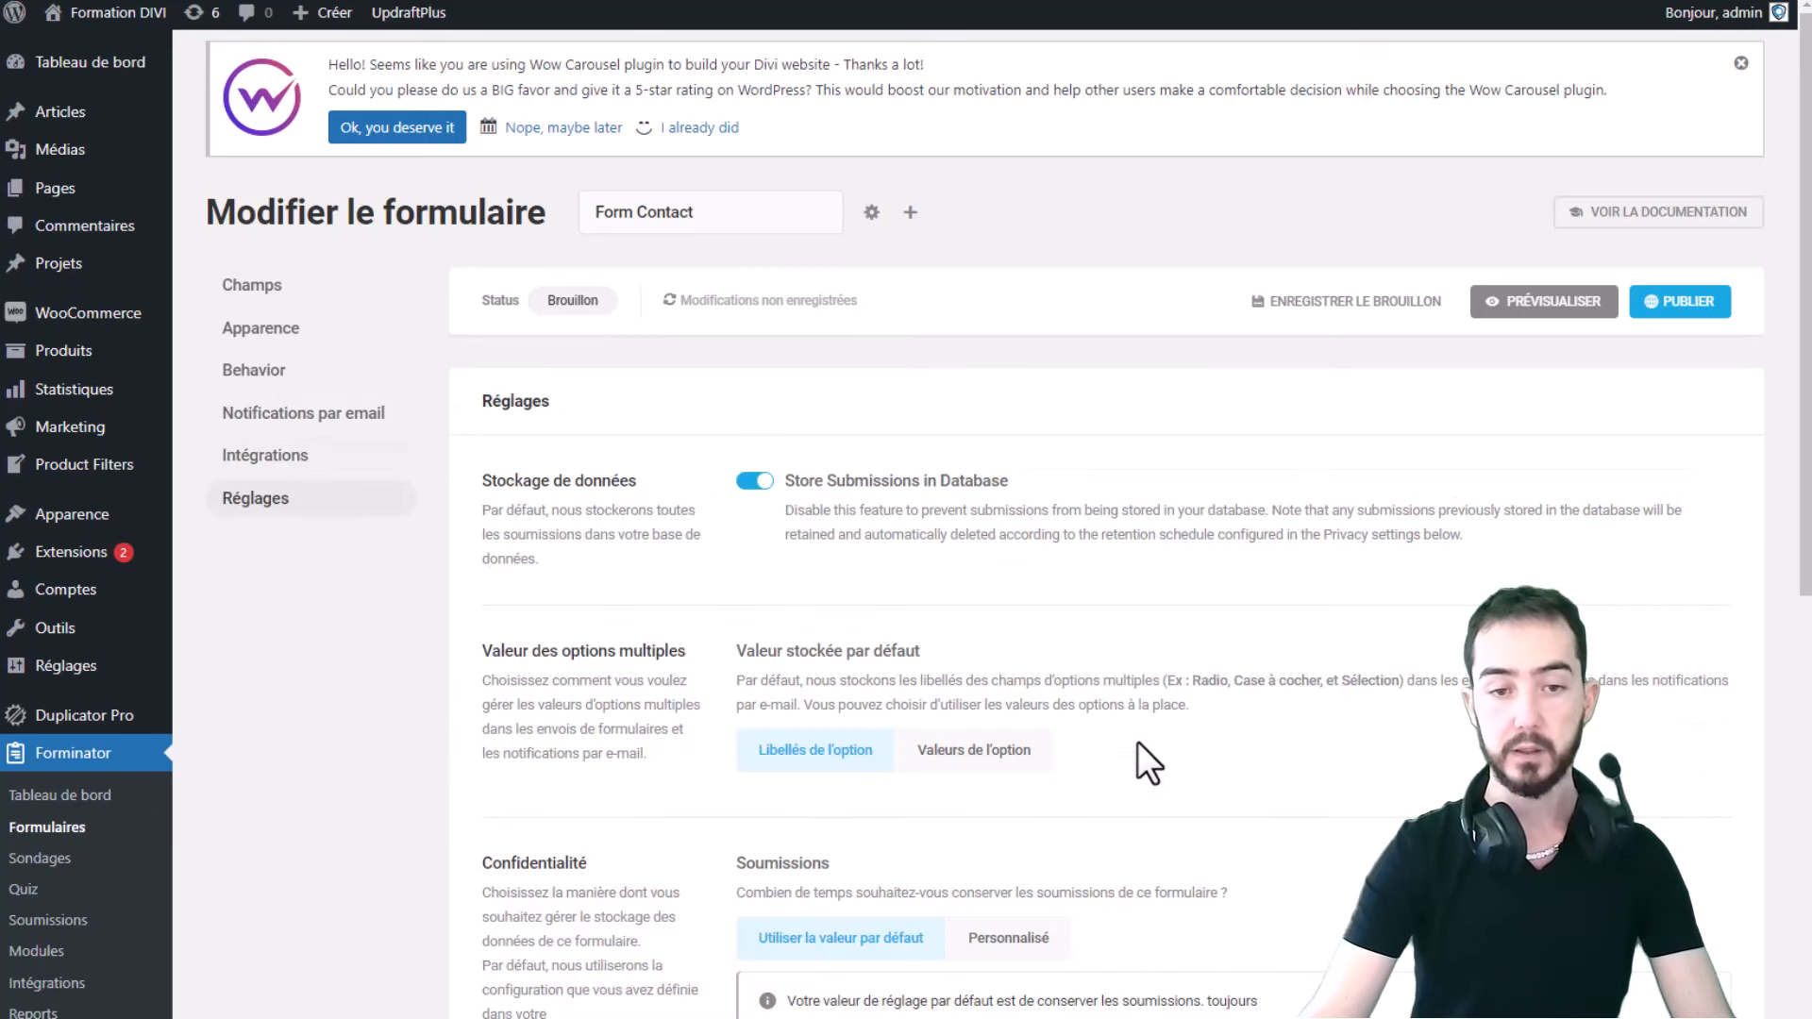
pyautogui.scroll(-5, 1346, 463)
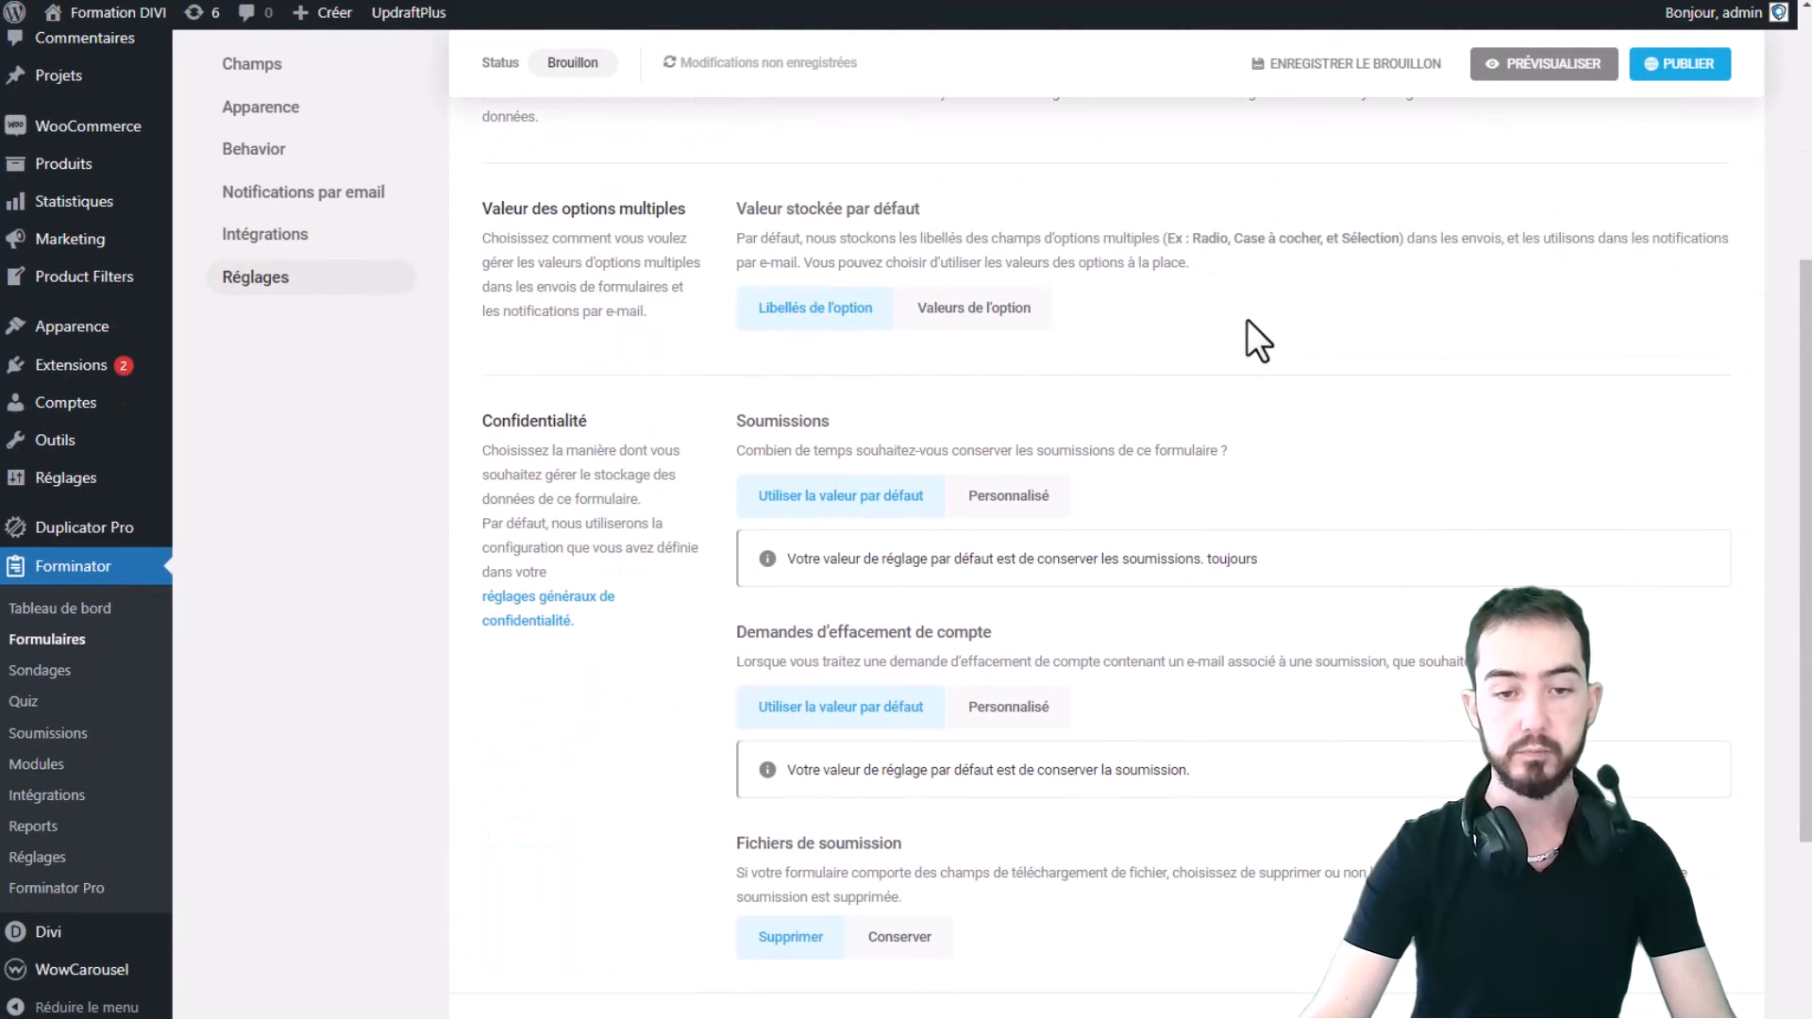
pyautogui.scroll(-4, 1242, 340)
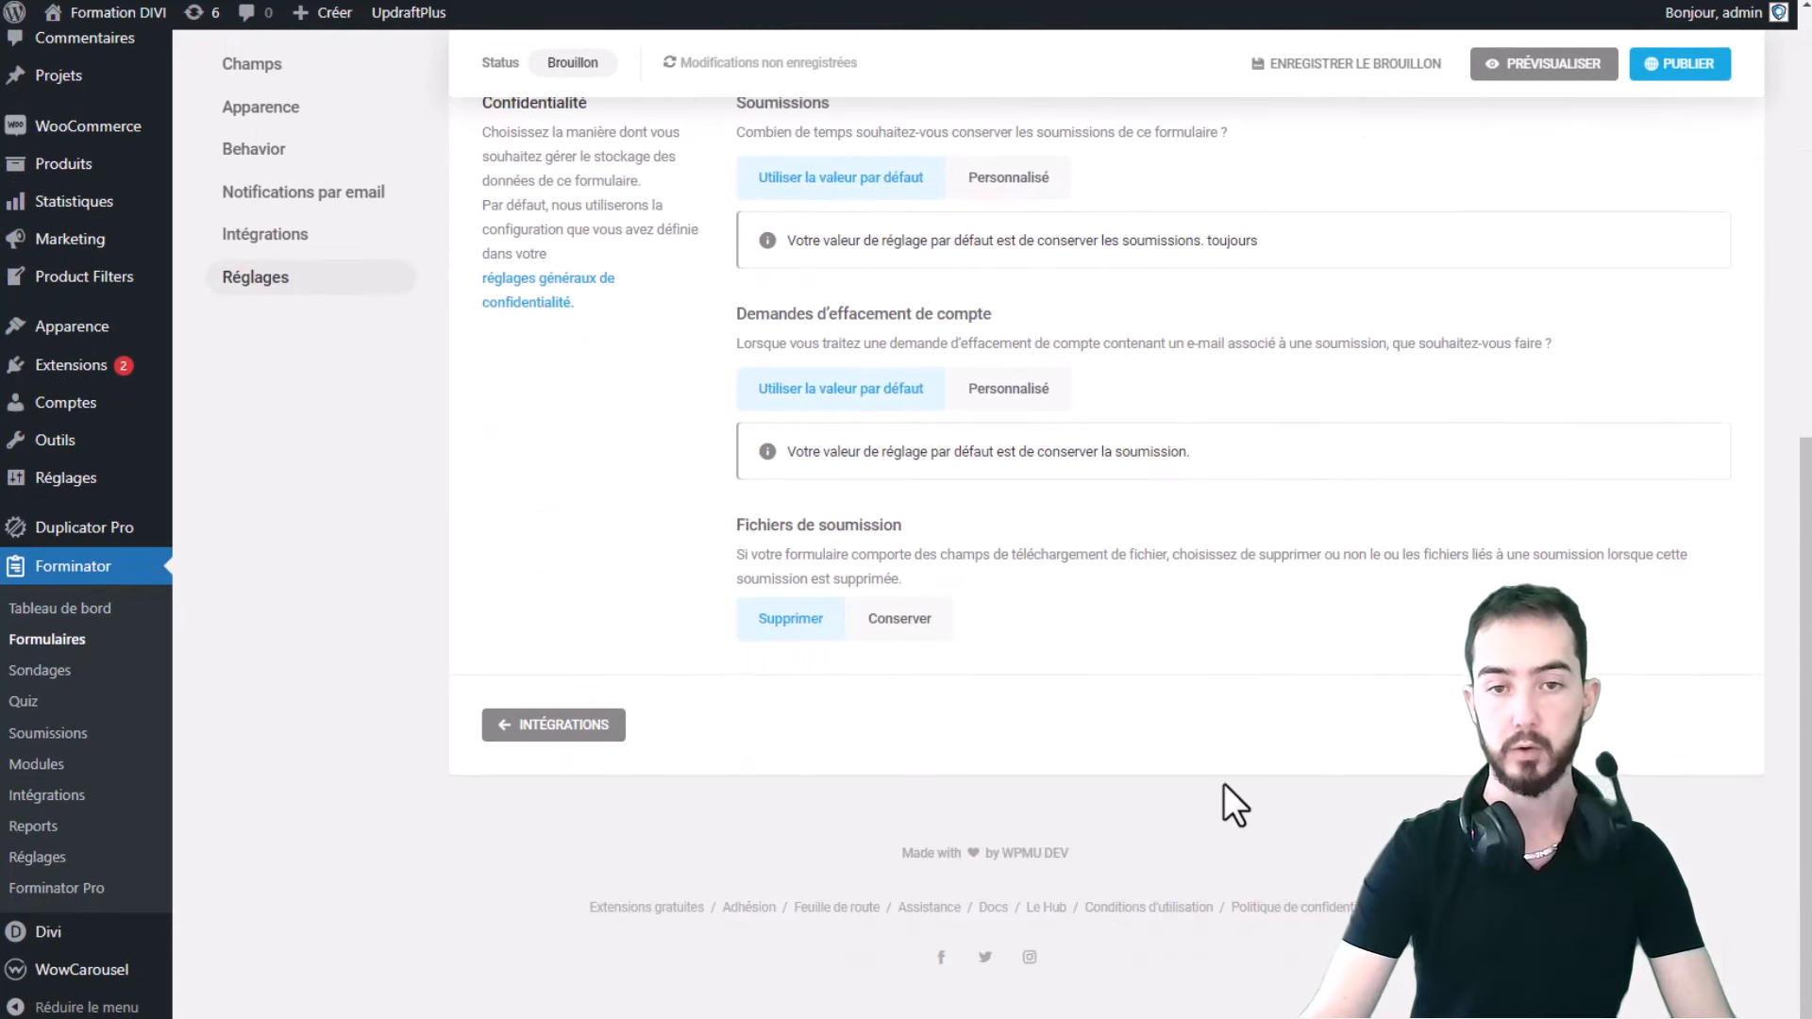
pyautogui.scroll(1, 1223, 783)
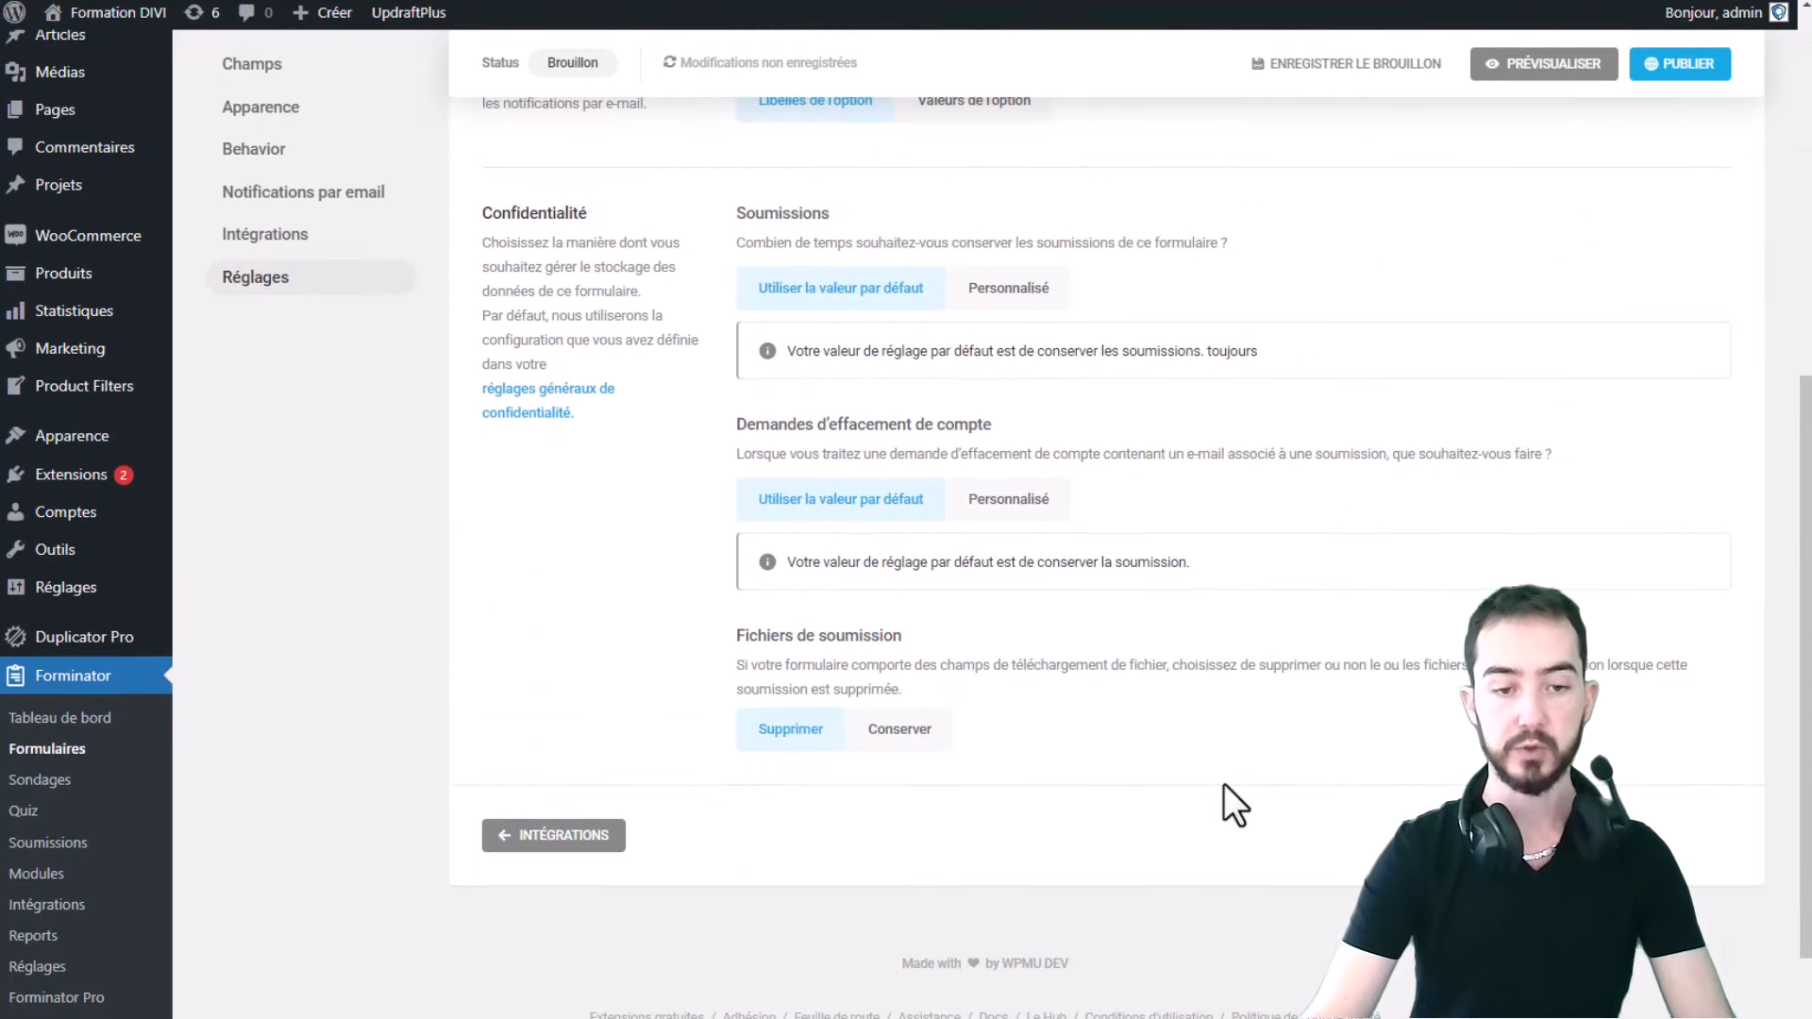
pyautogui.scroll(5, 1157, 462)
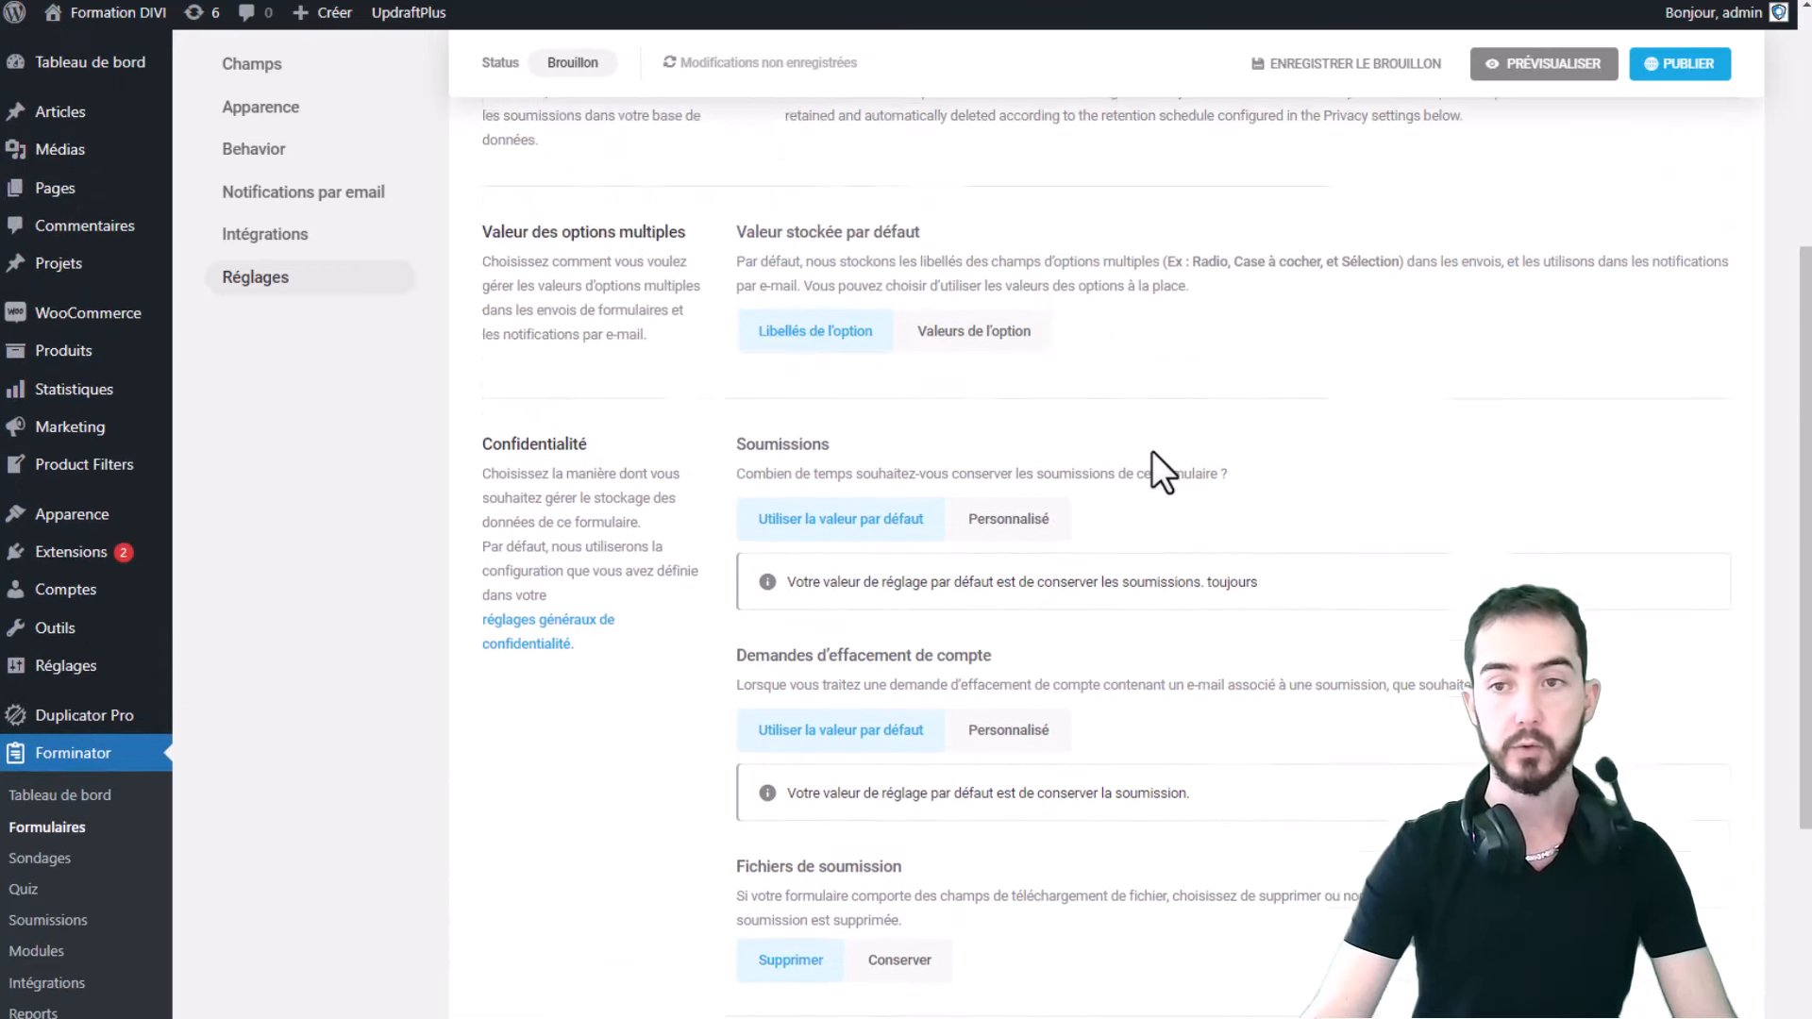
# - Preview the Form Contact form, then publish it
pyautogui.click(1574, 210)
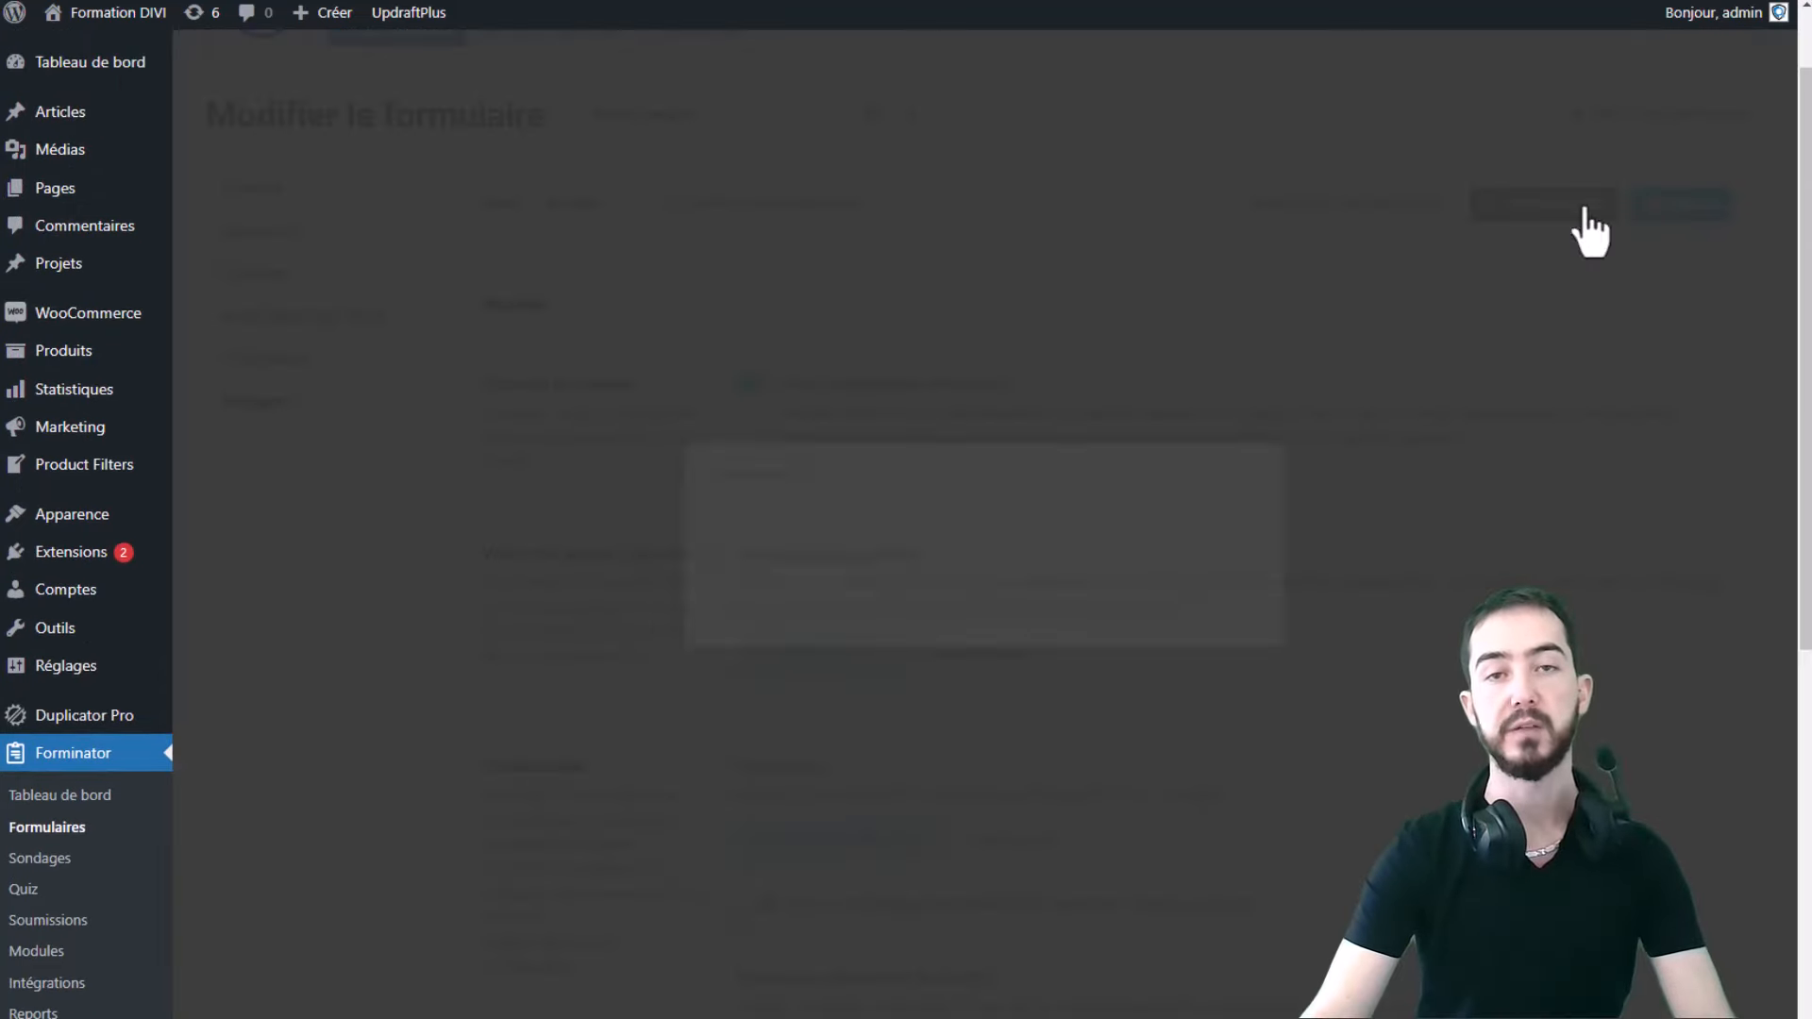
pyautogui.click(1266, 192)
pyautogui.click(1691, 206)
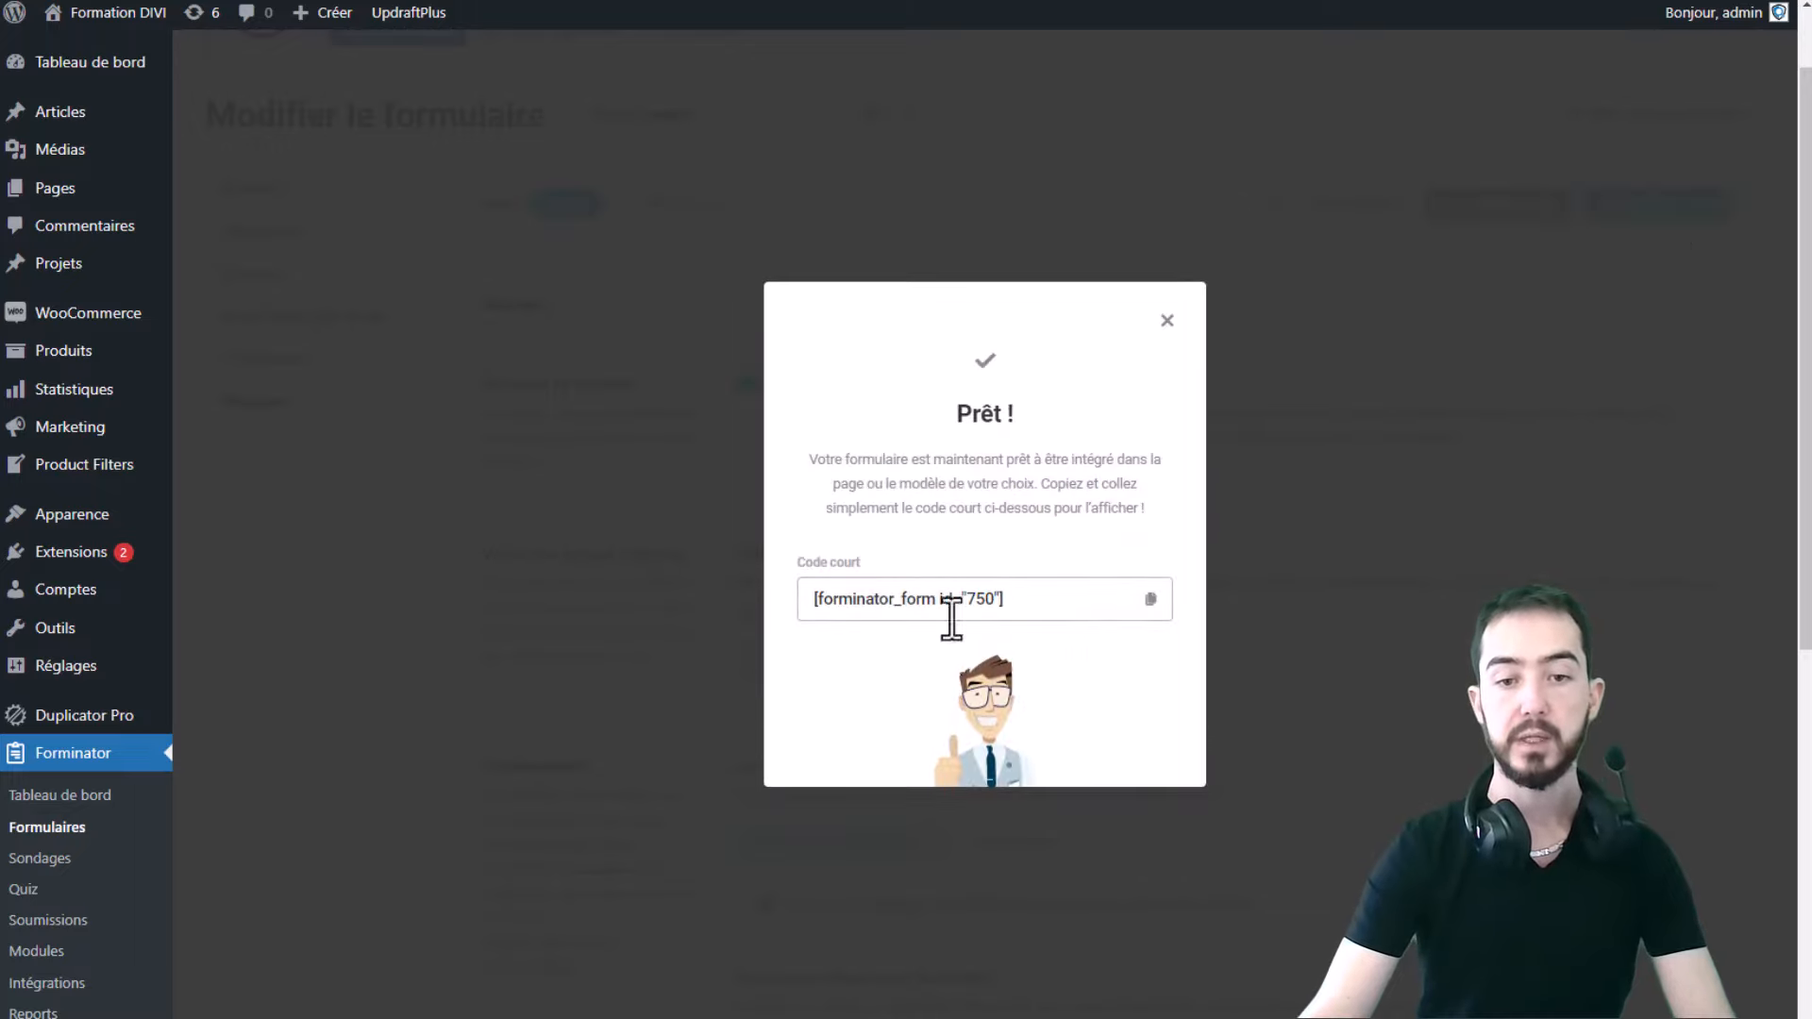
# - Copy the shortcode [forminator_form id="750"] and go to the site's homepage
pyautogui.moveTo(1063, 604); pyautogui.dragTo(804, 594)
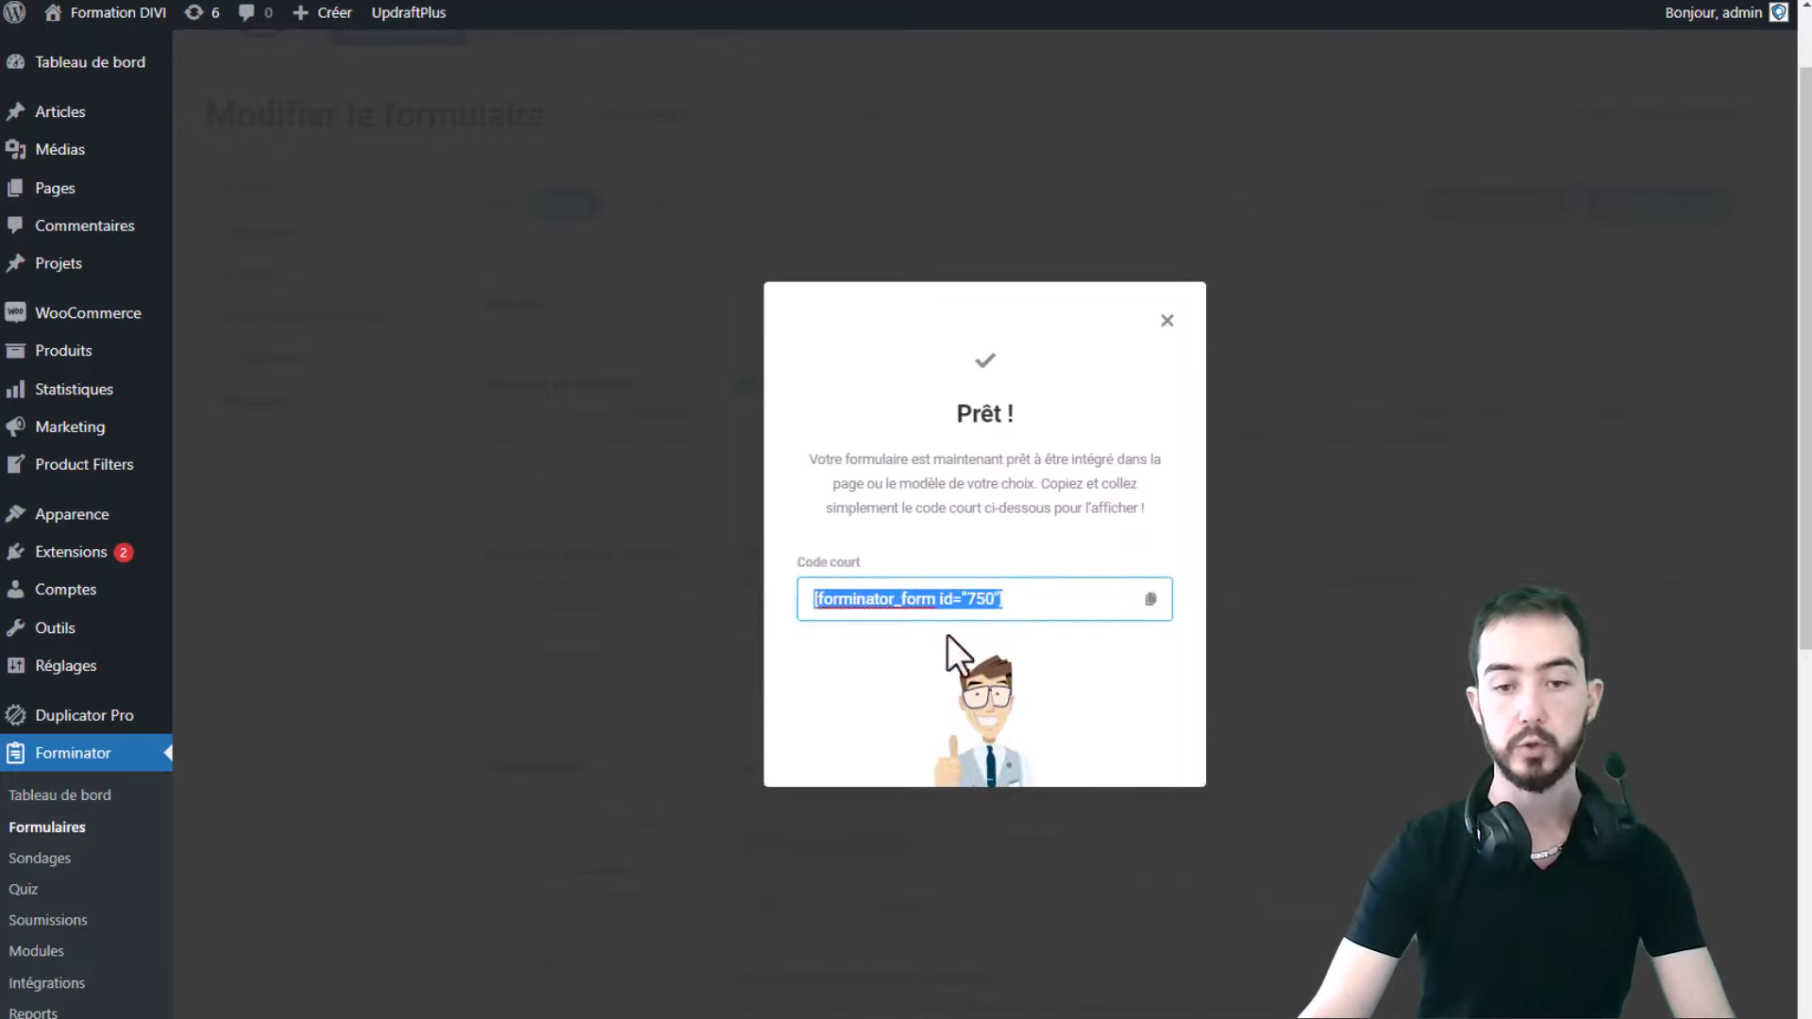
pyautogui.click(1151, 599)
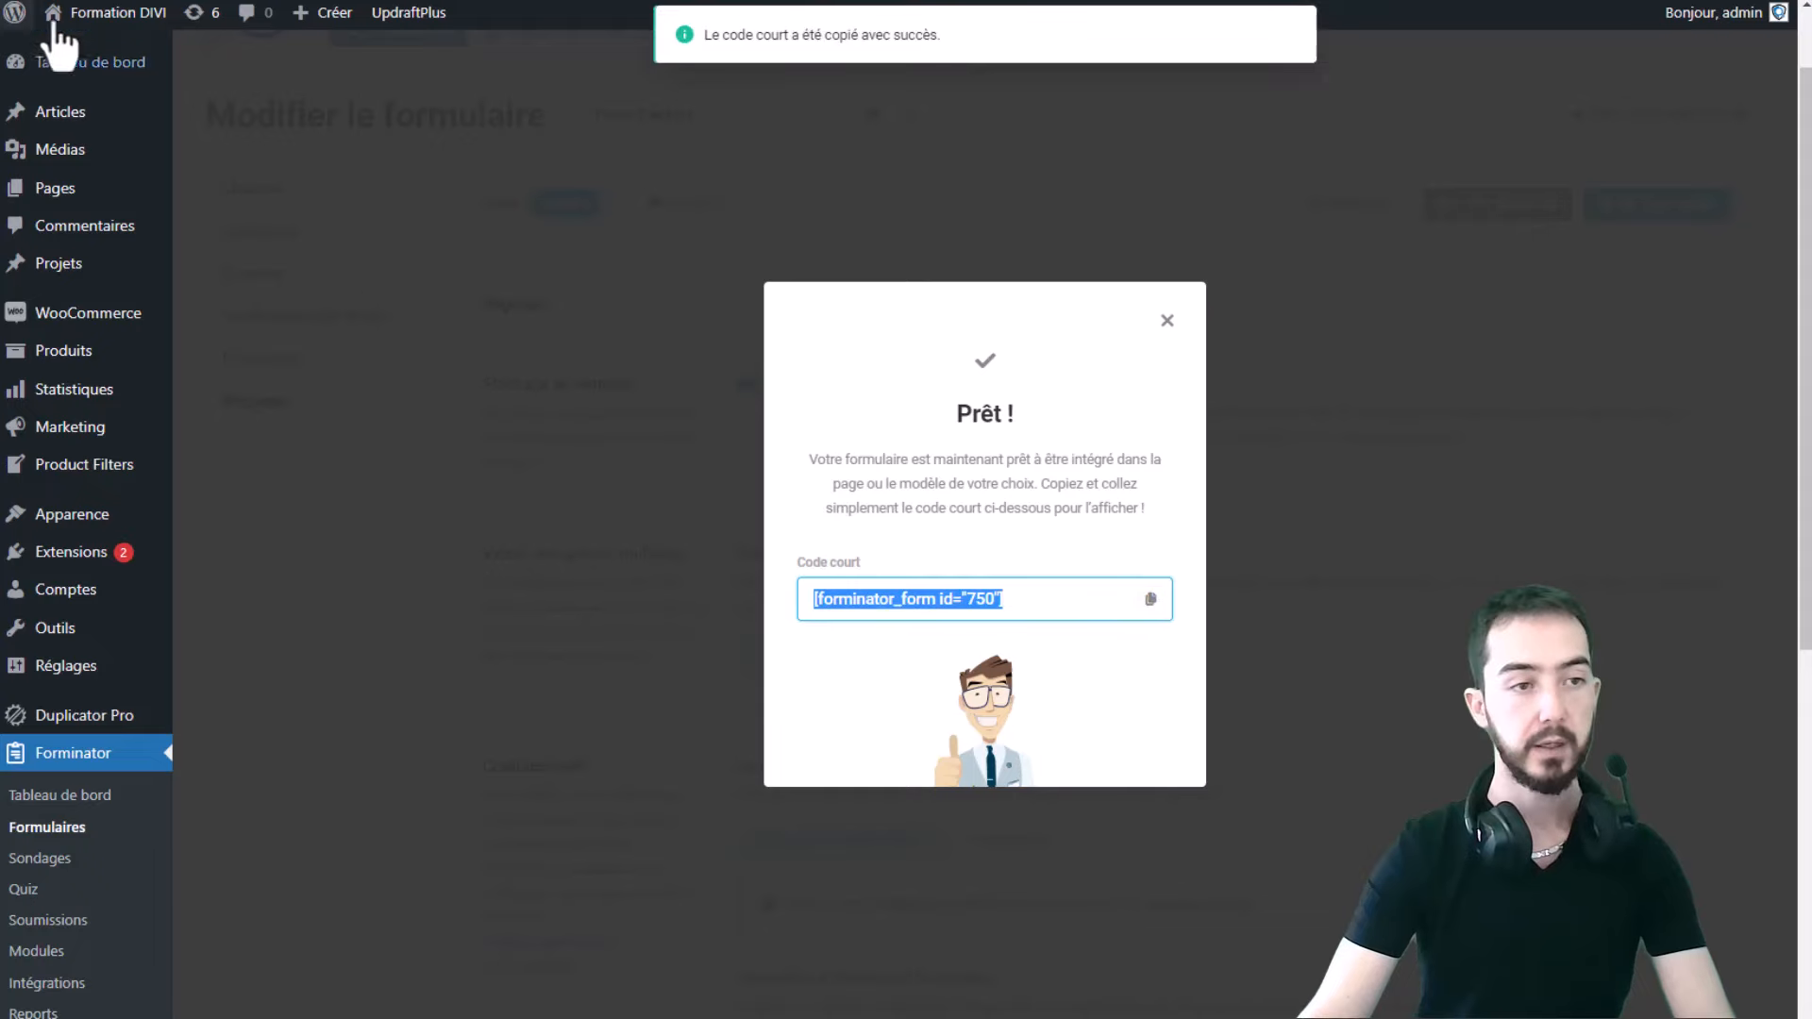
pyautogui.click(106, 16)
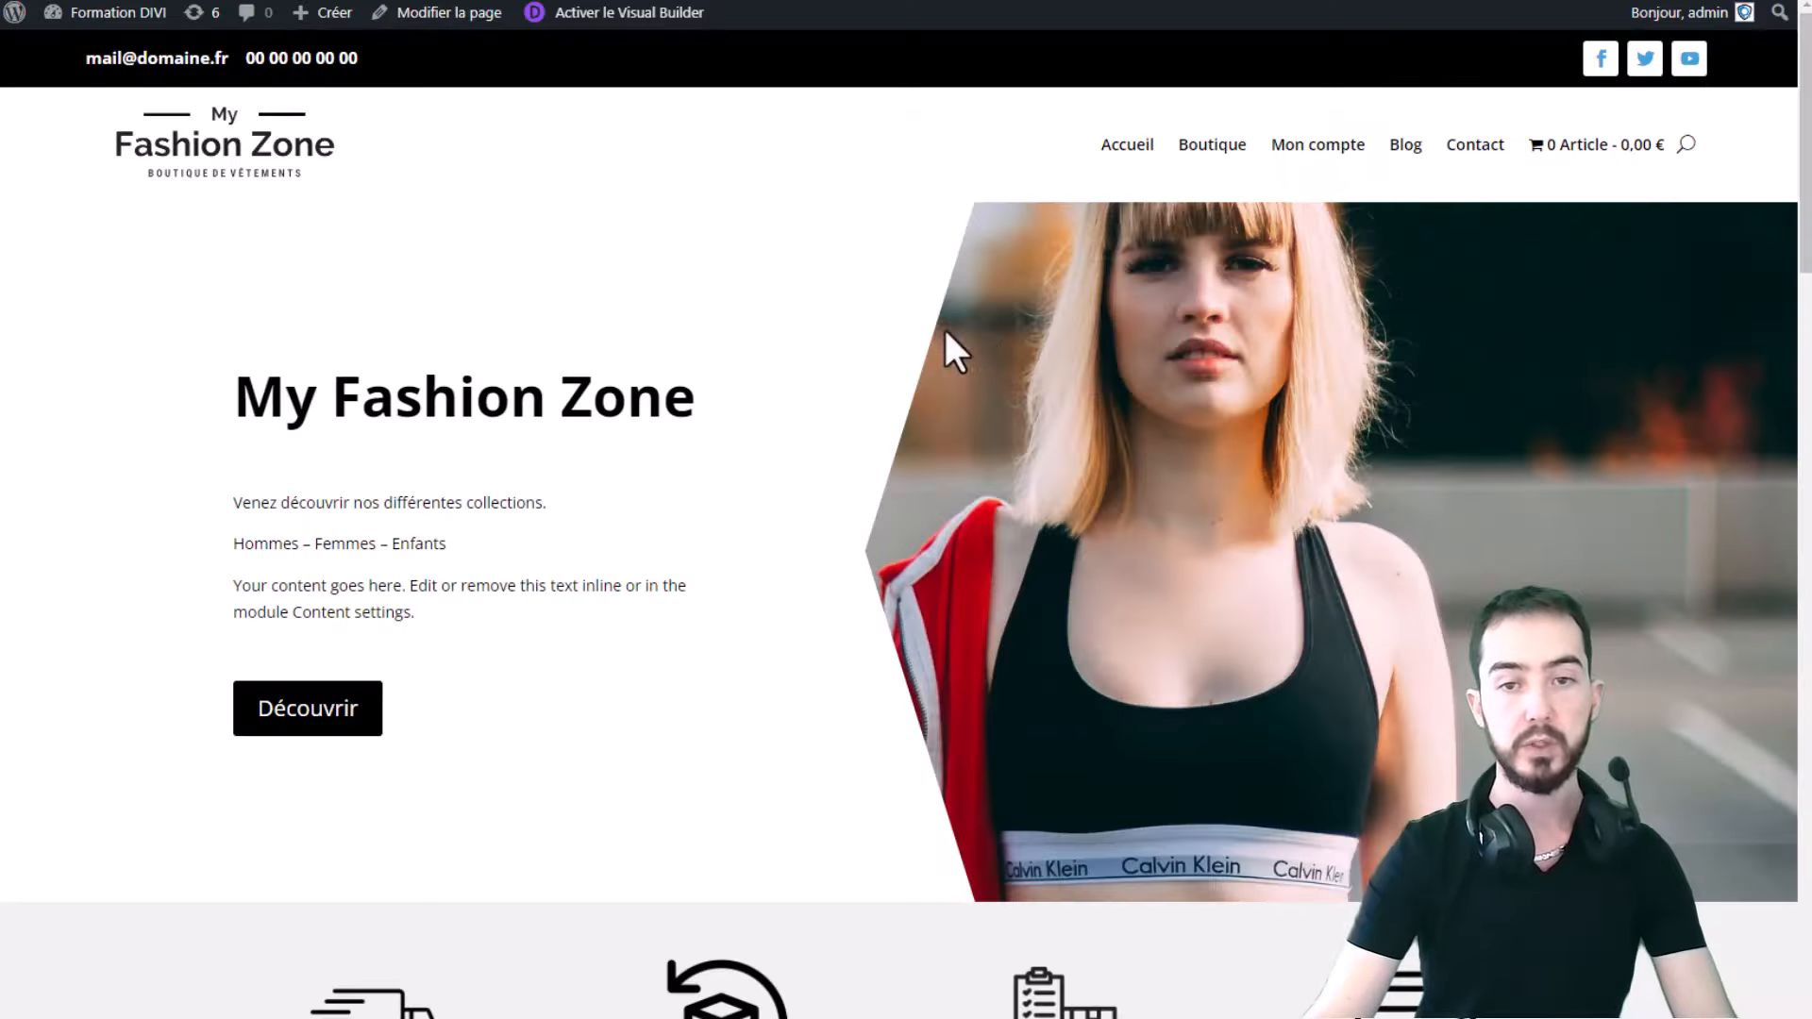
# - Open the Contact page in Divi's Visual Builder and add a Code module below the contact details
pyautogui.click(1483, 154)
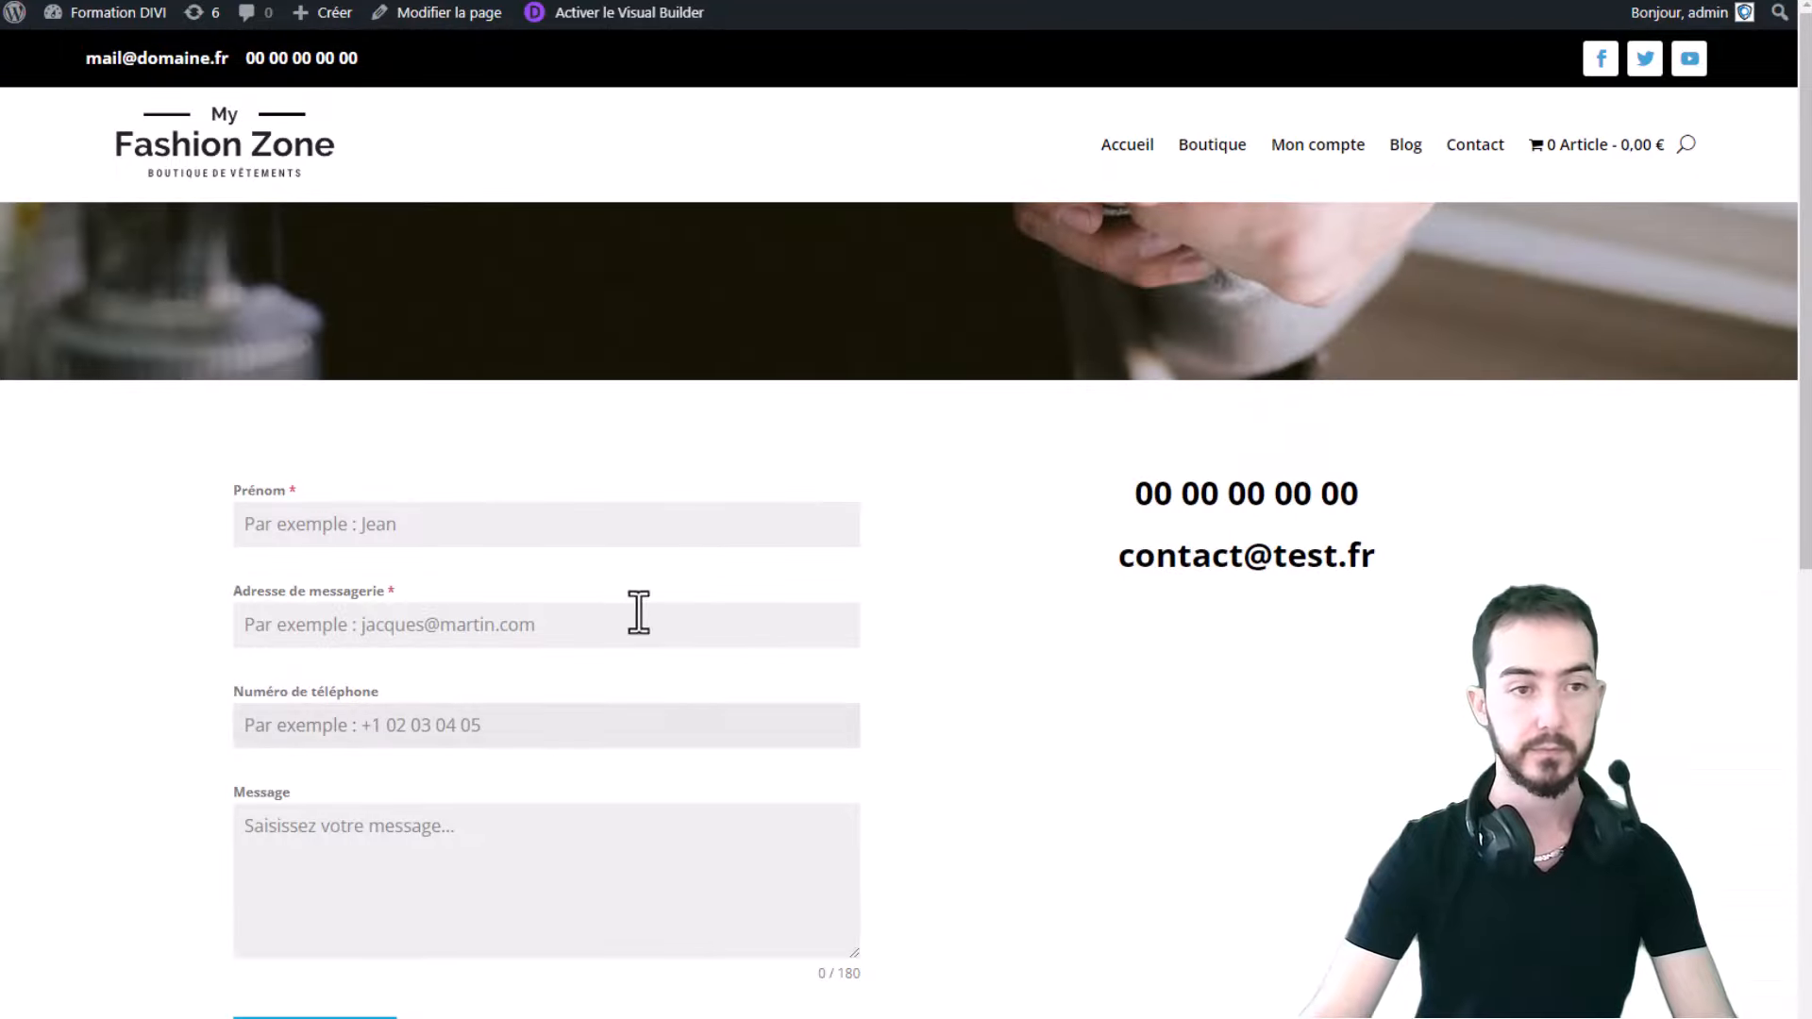
pyautogui.click(625, 15)
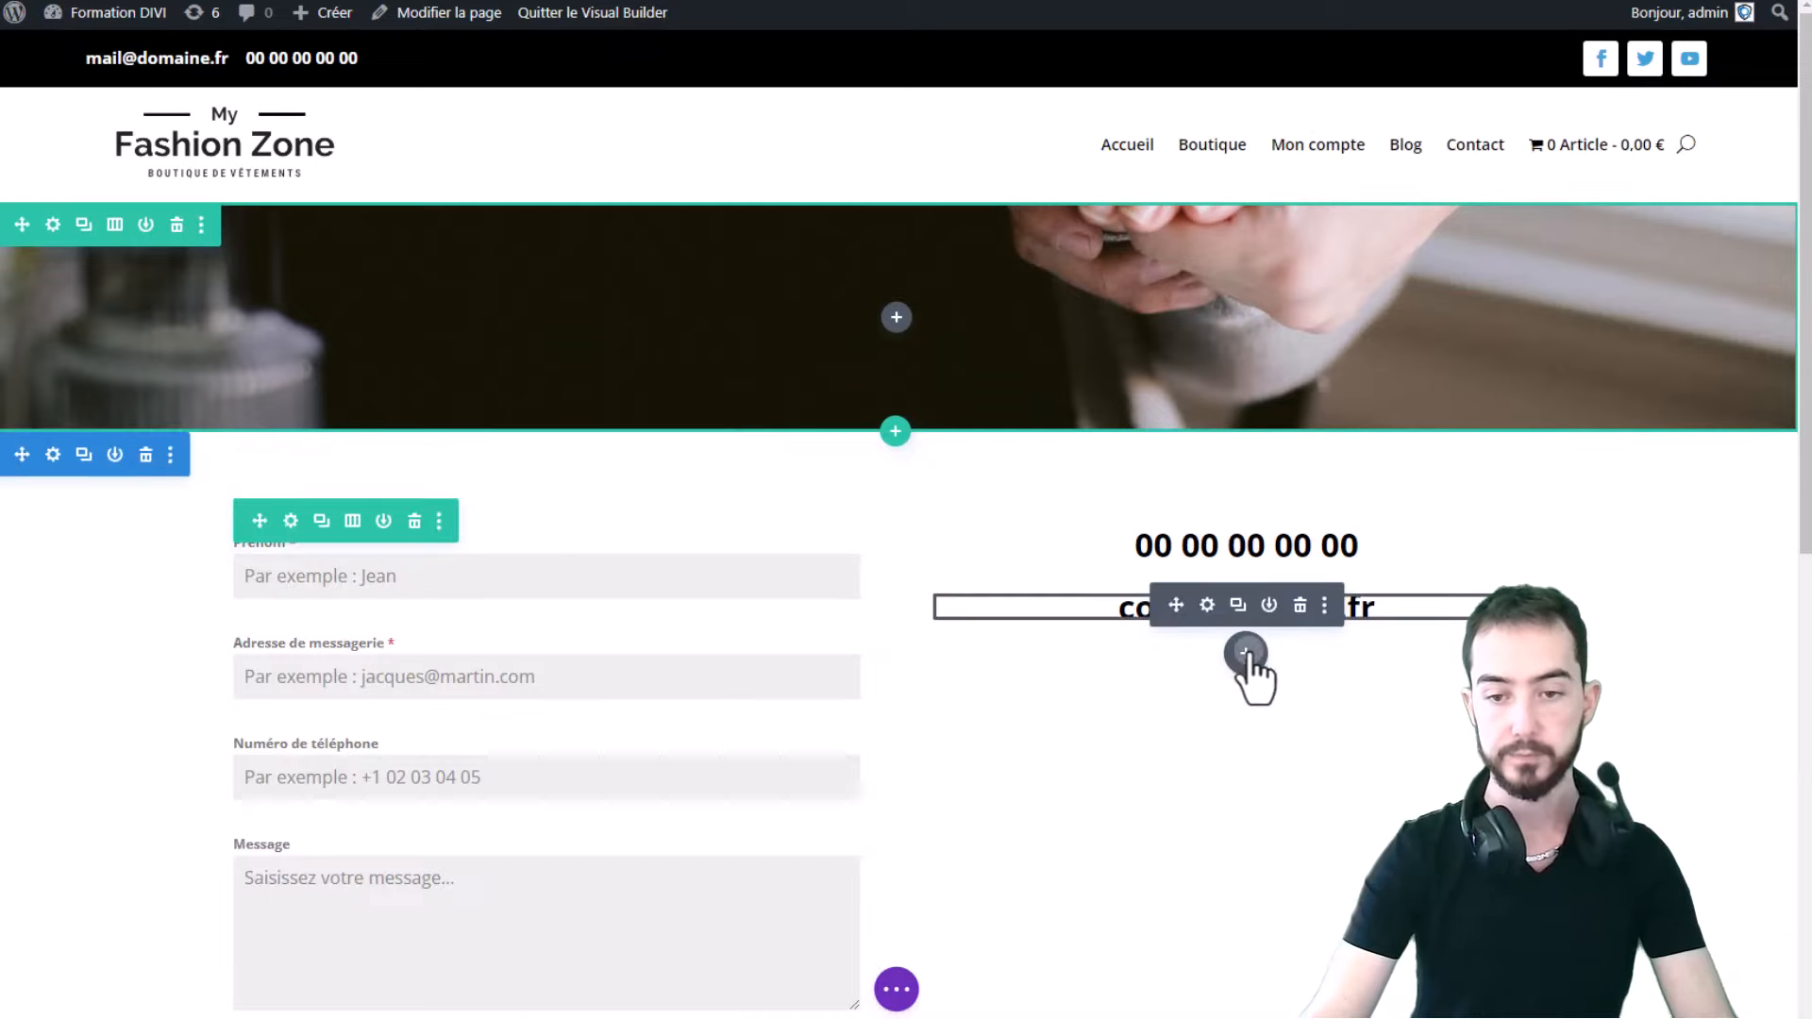
pyautogui.click(1246, 654)
pyautogui.write('code')
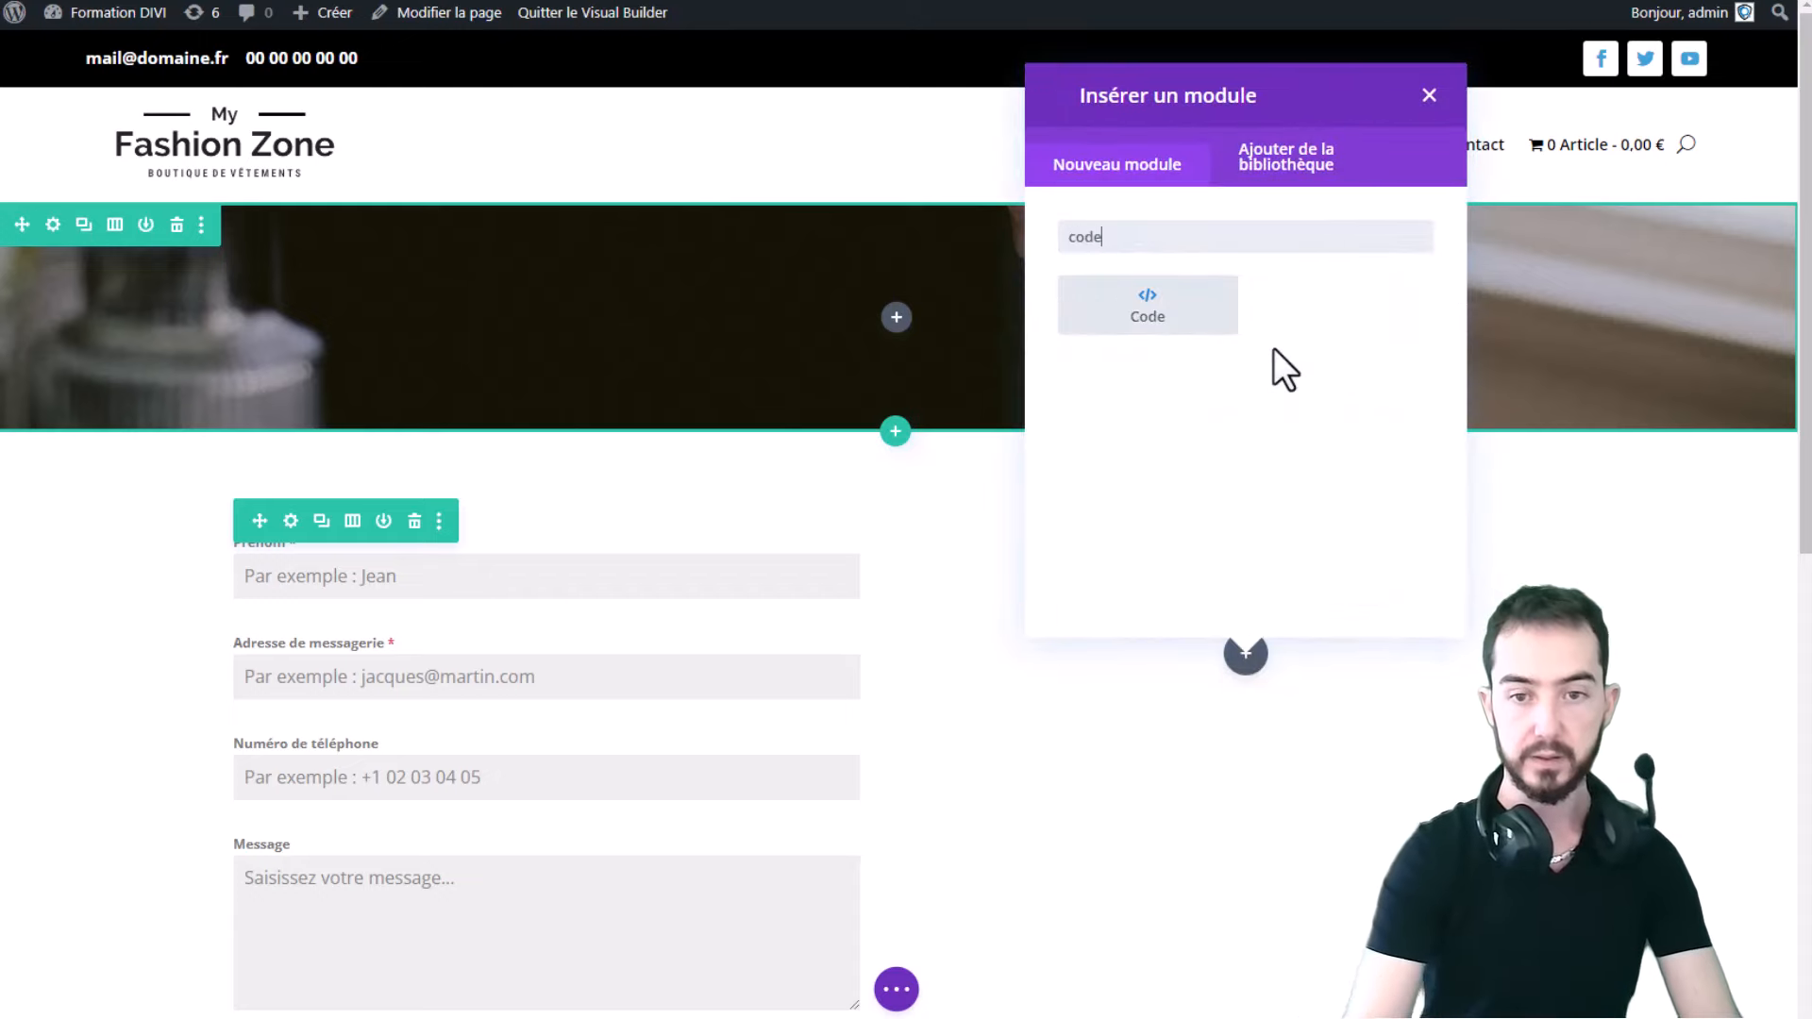
pyautogui.click(1142, 312)
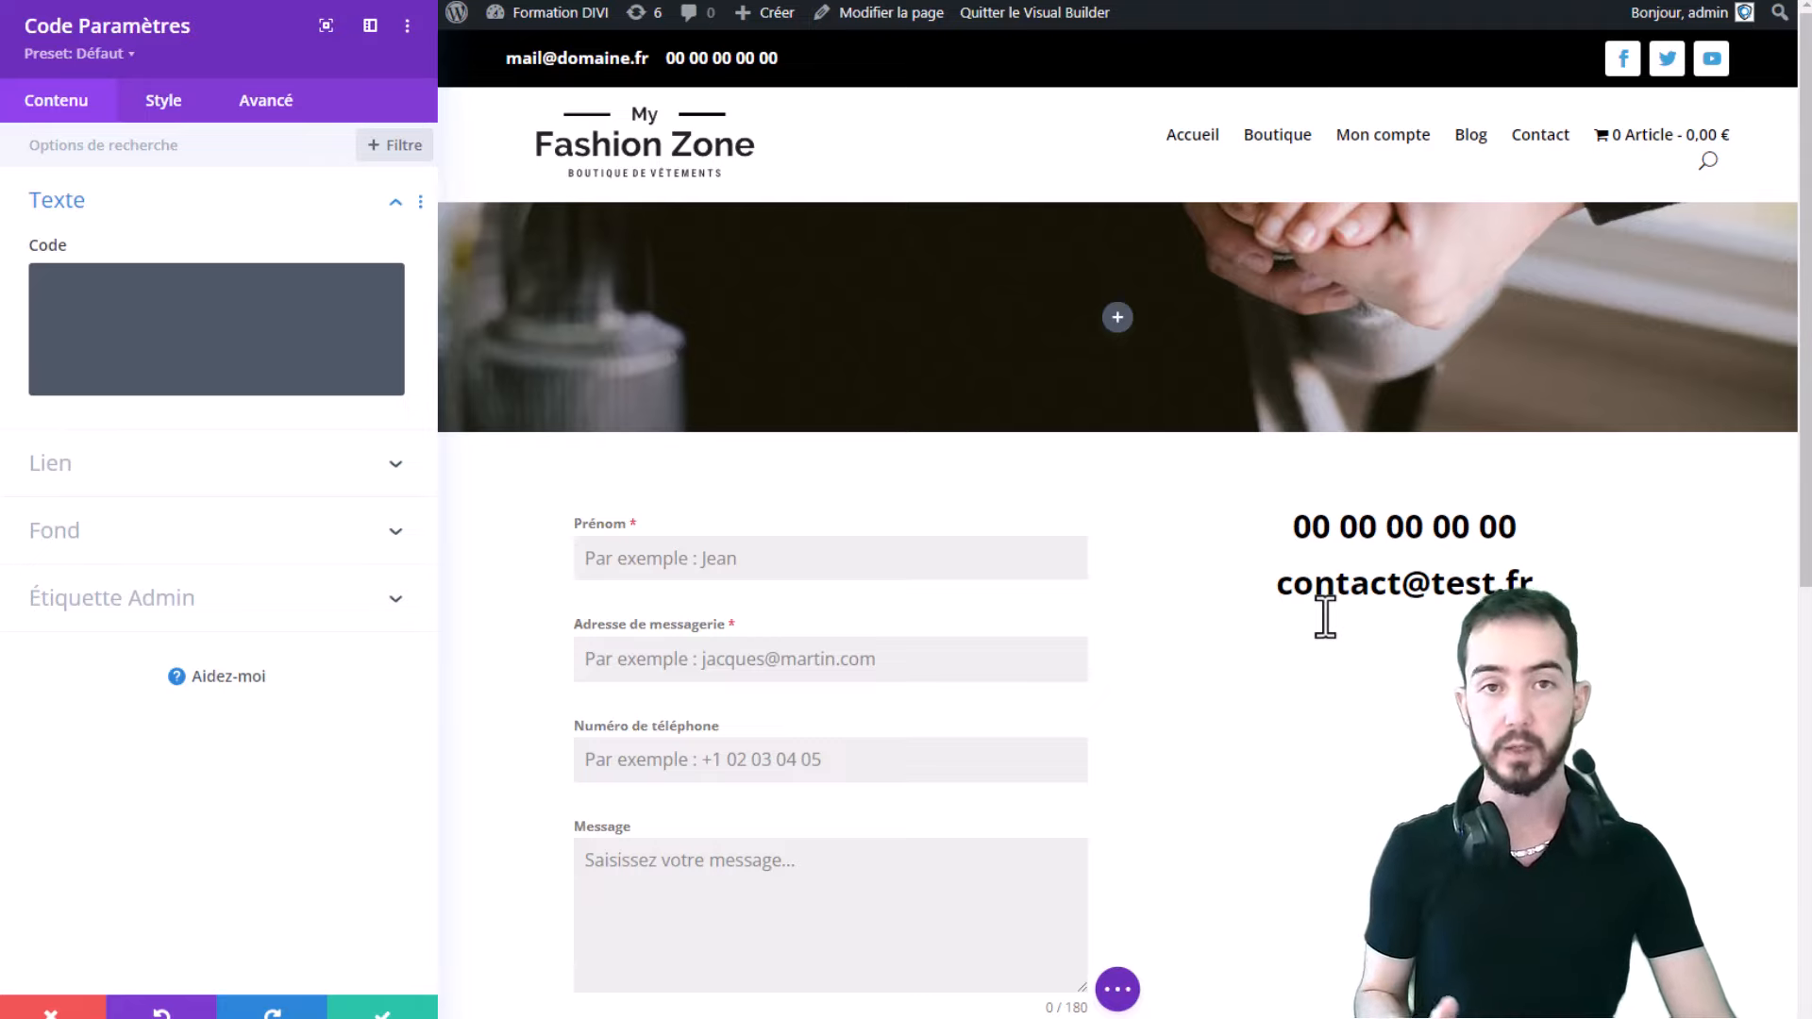
# - Paste [forminator_form id="750"] into the Code module, save the module and the page
pyautogui.click(62, 321)
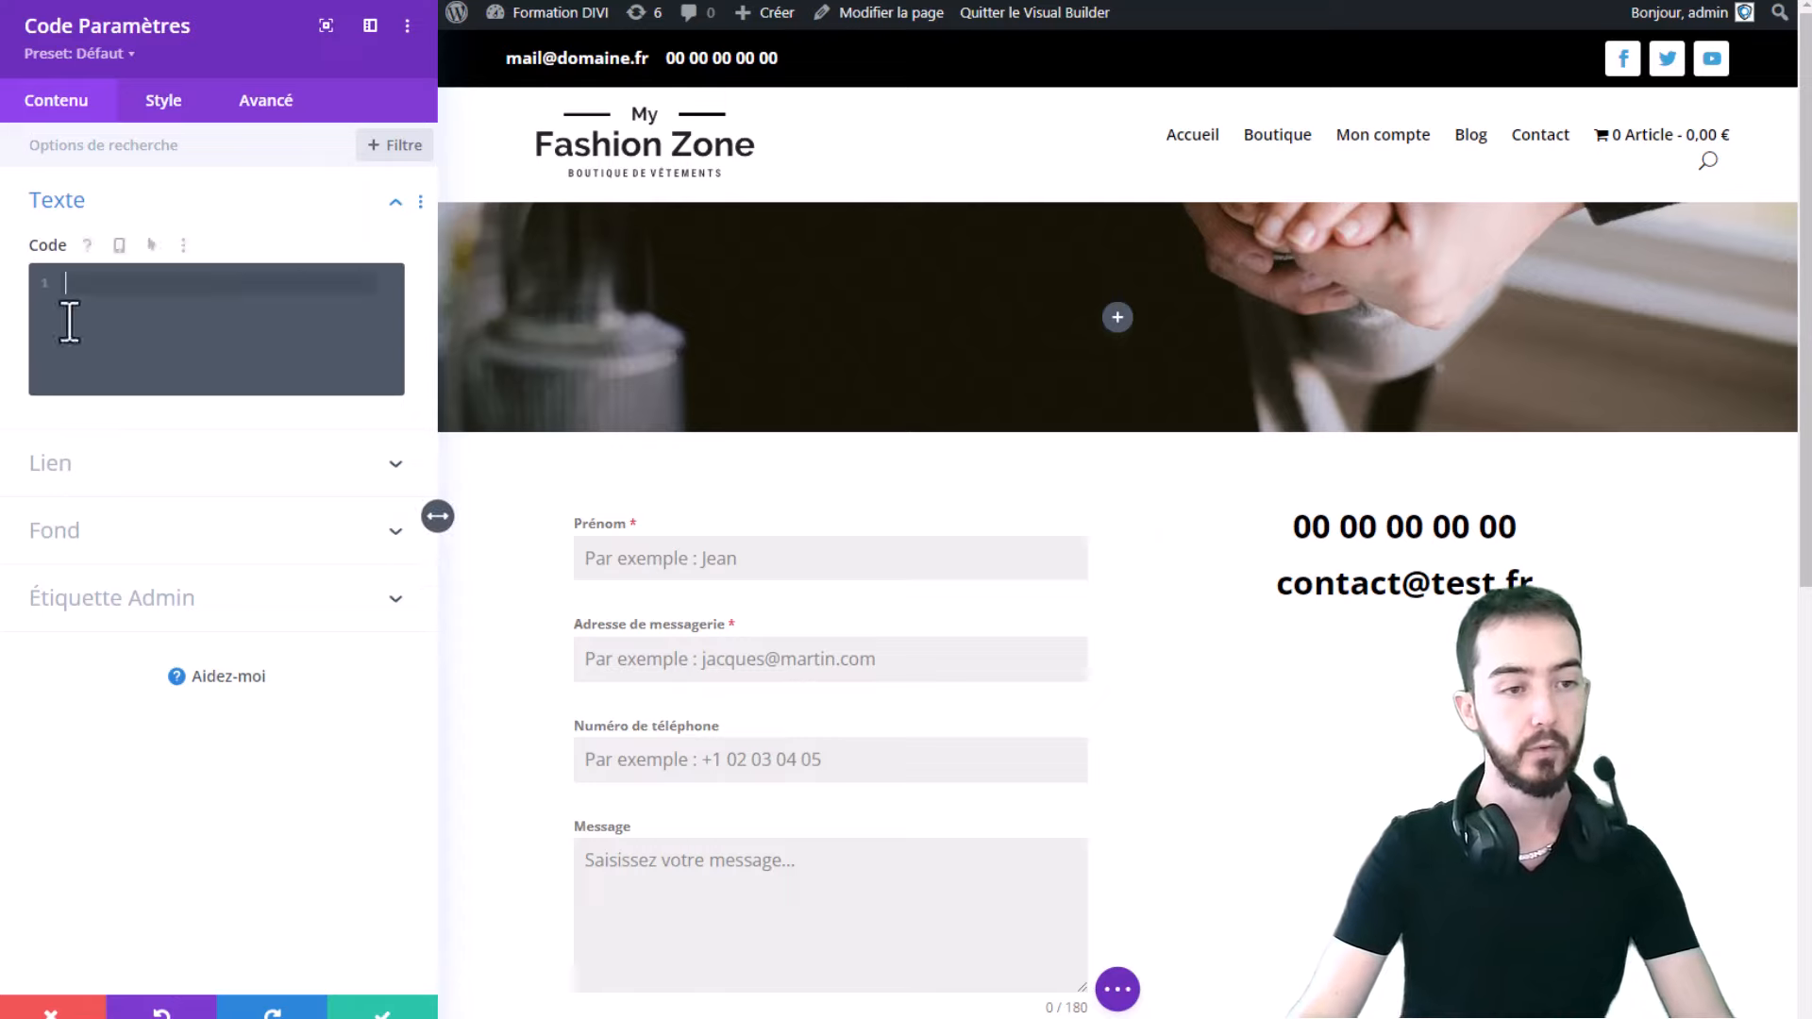
pyautogui.hotkey('ctrl', 'v')
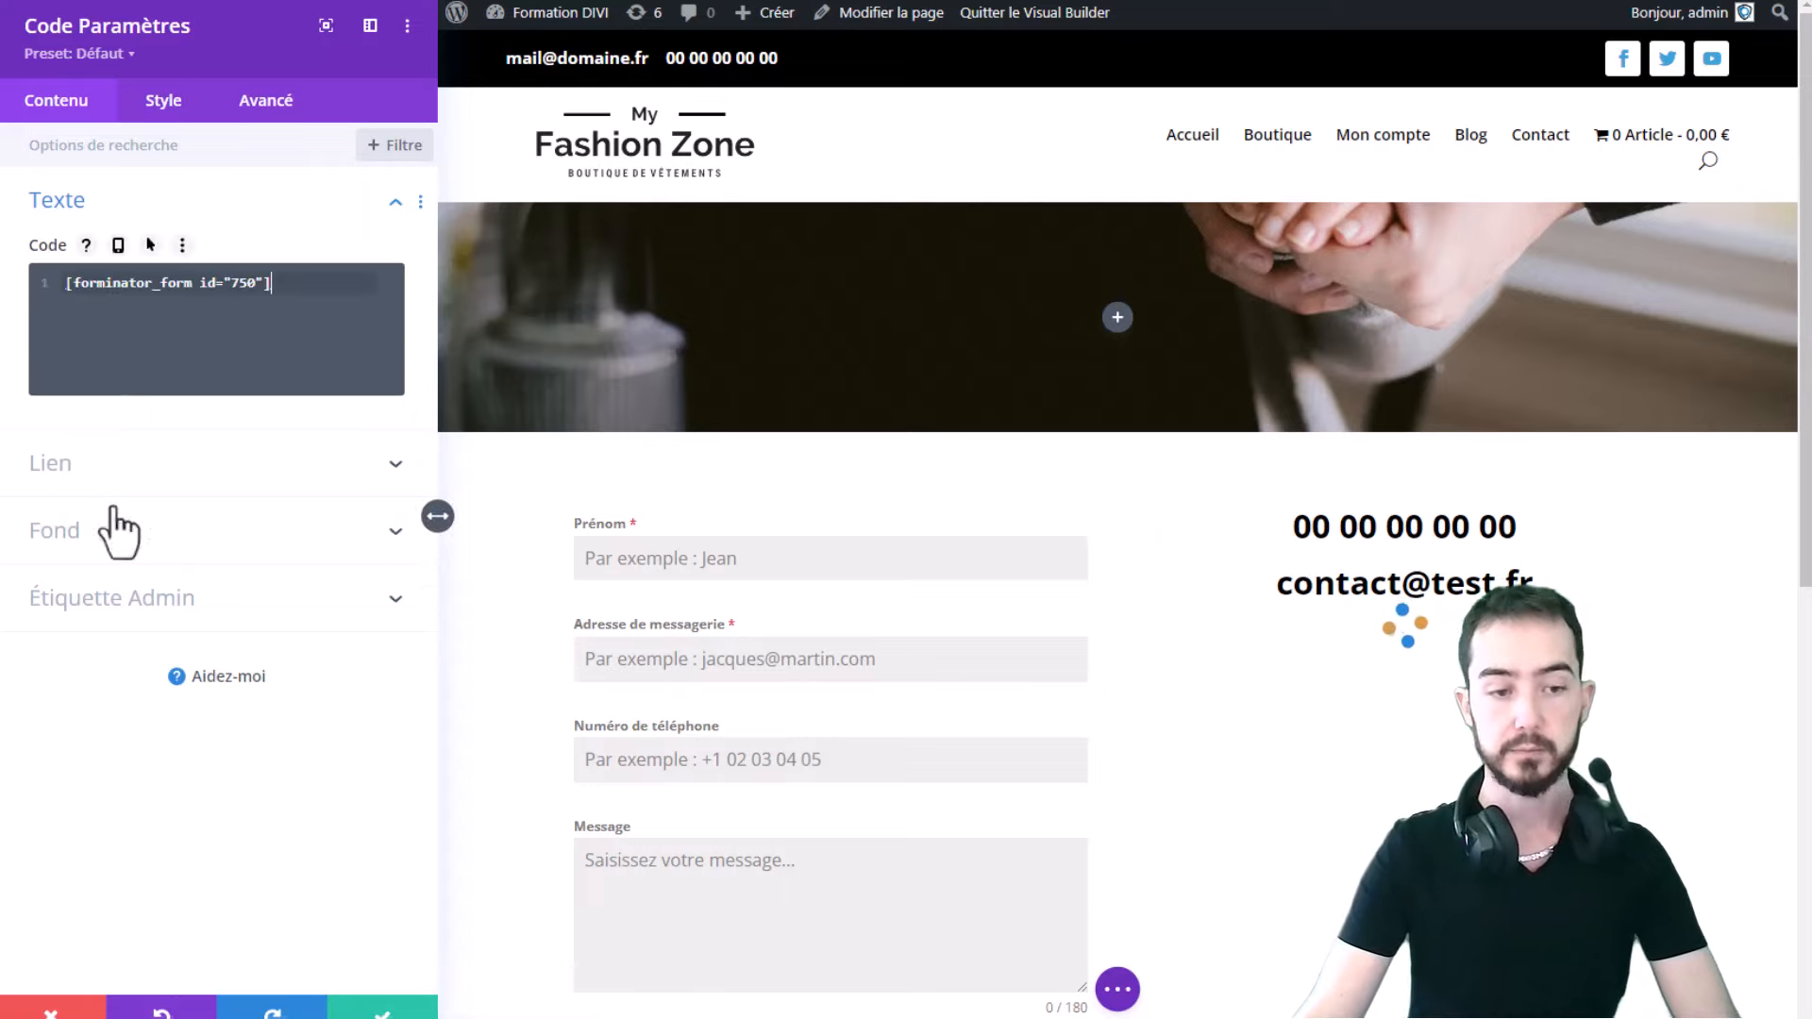
pyautogui.click(382, 1008)
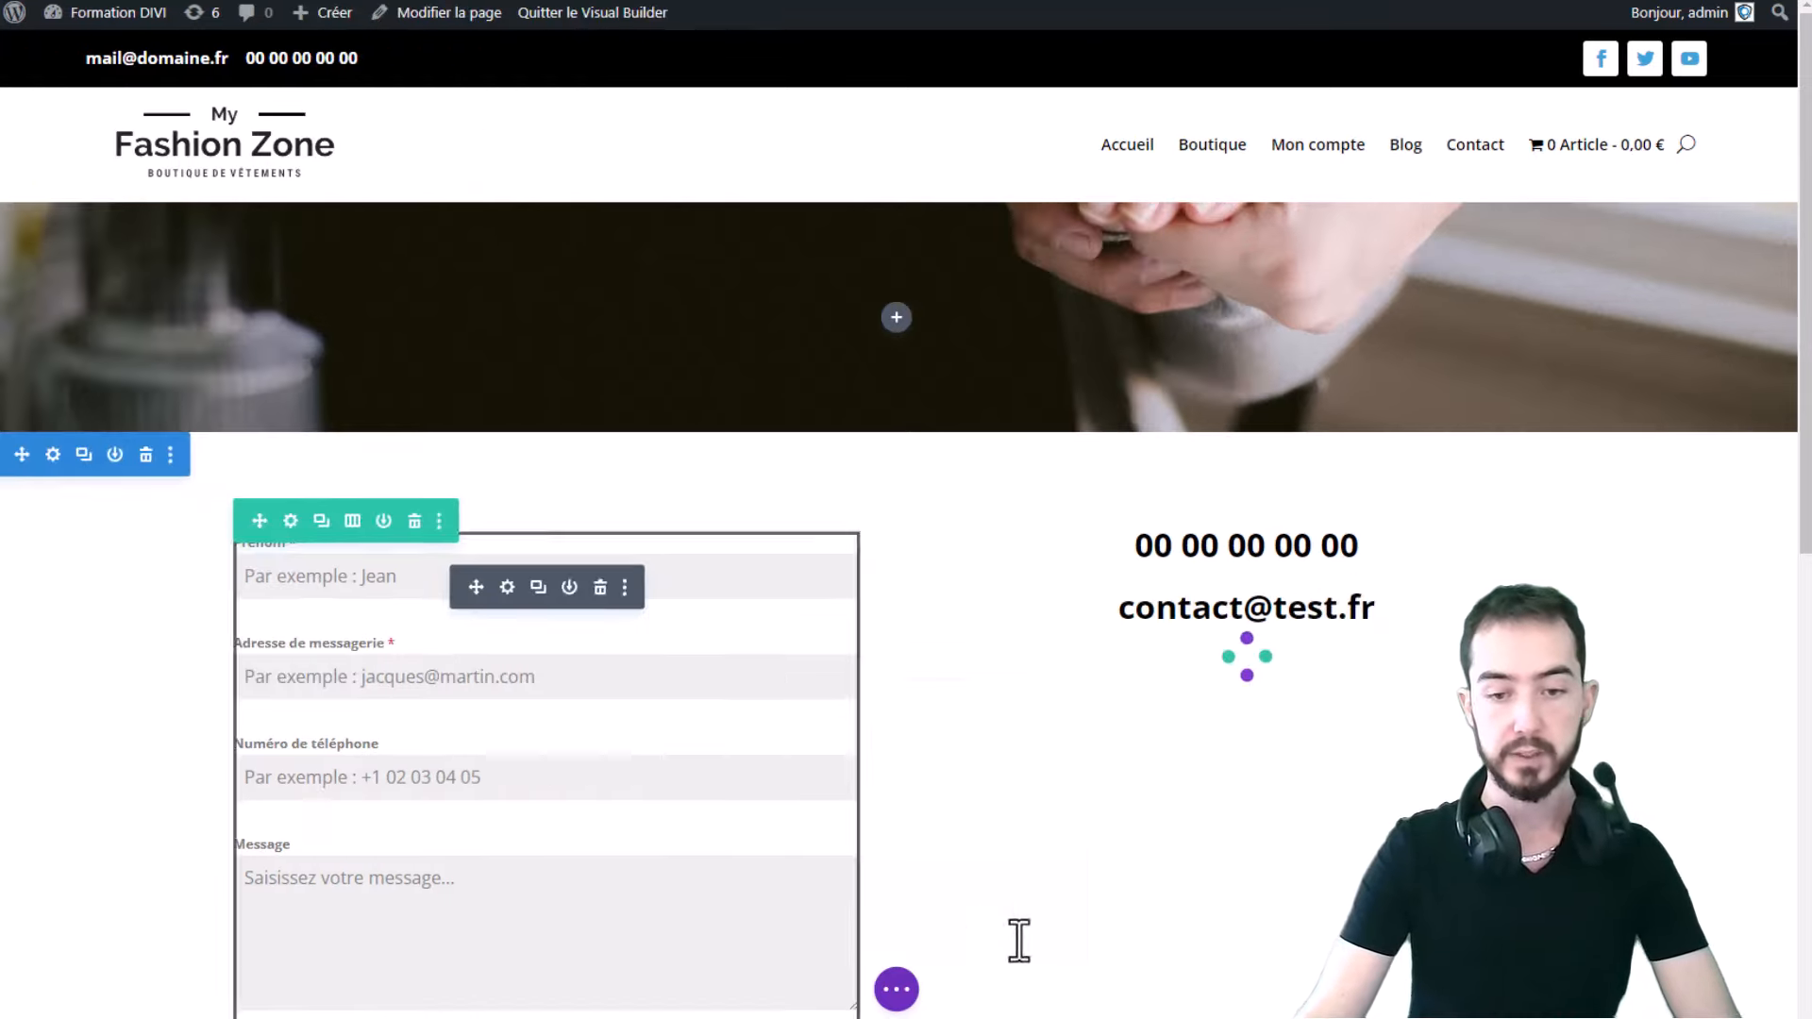
pyautogui.scroll(-2, 1152, 449)
pyautogui.scroll(-2, 1152, 448)
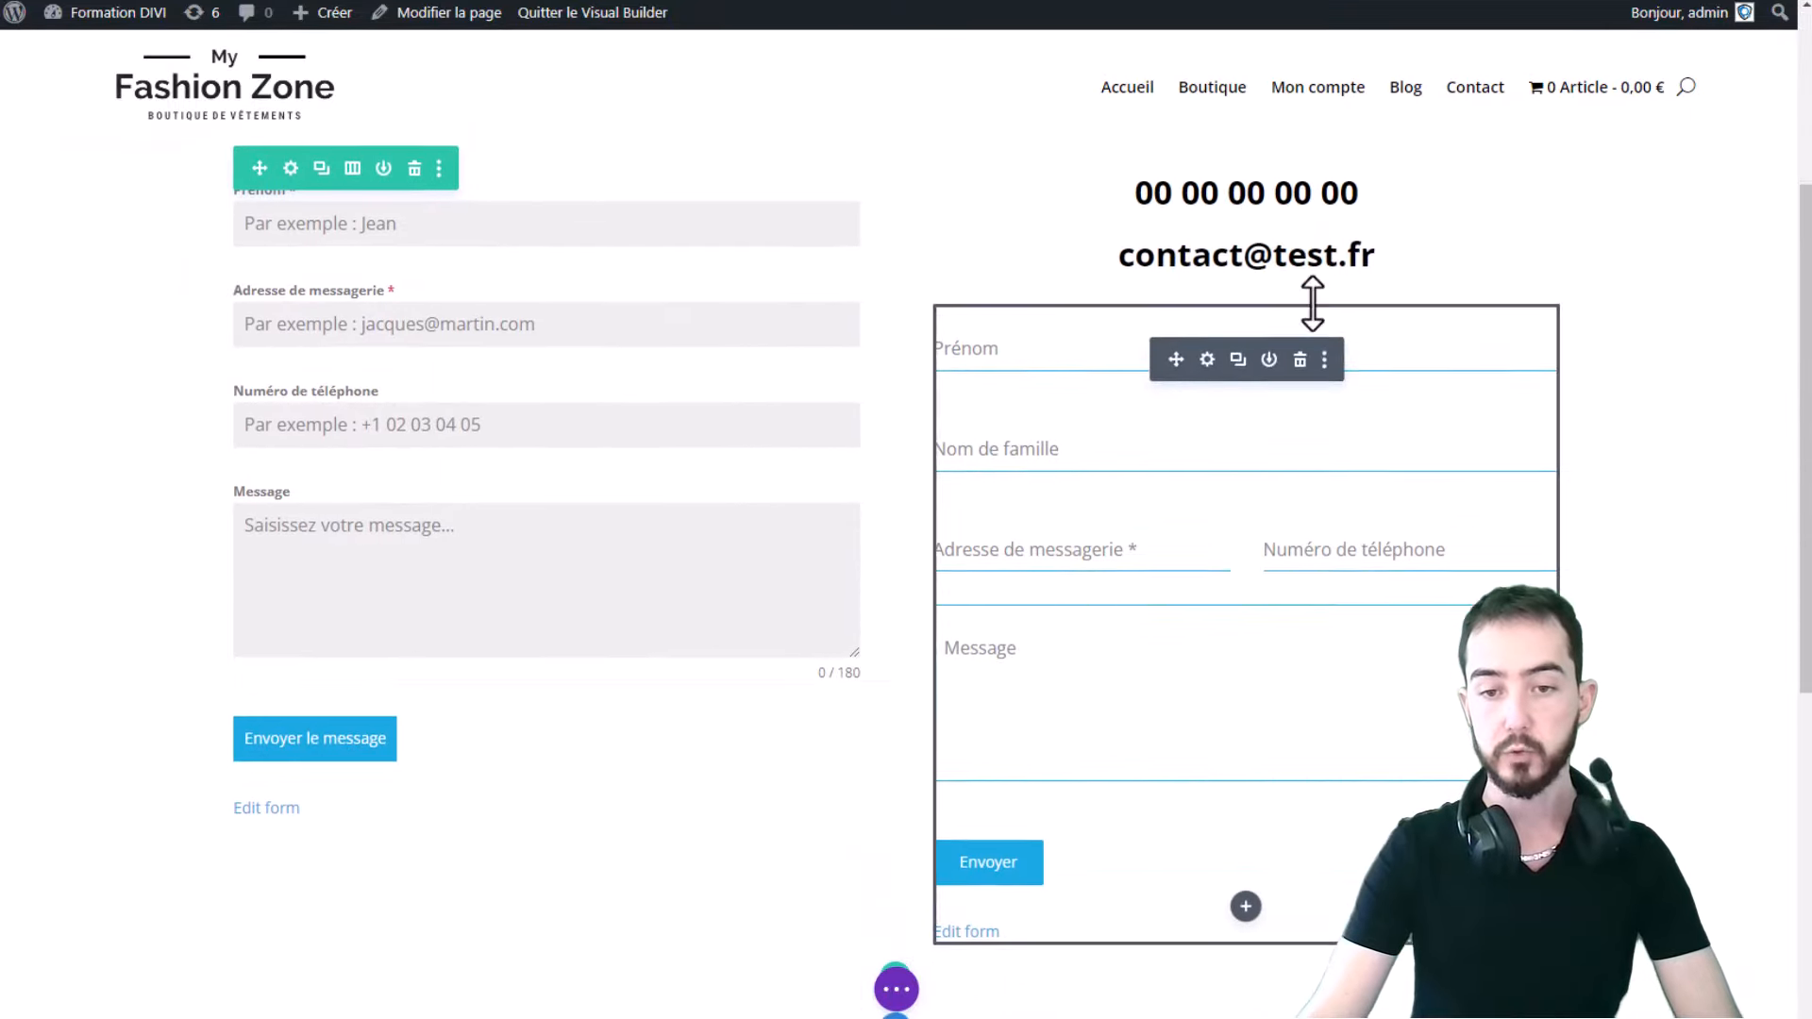
pyautogui.click(895, 989)
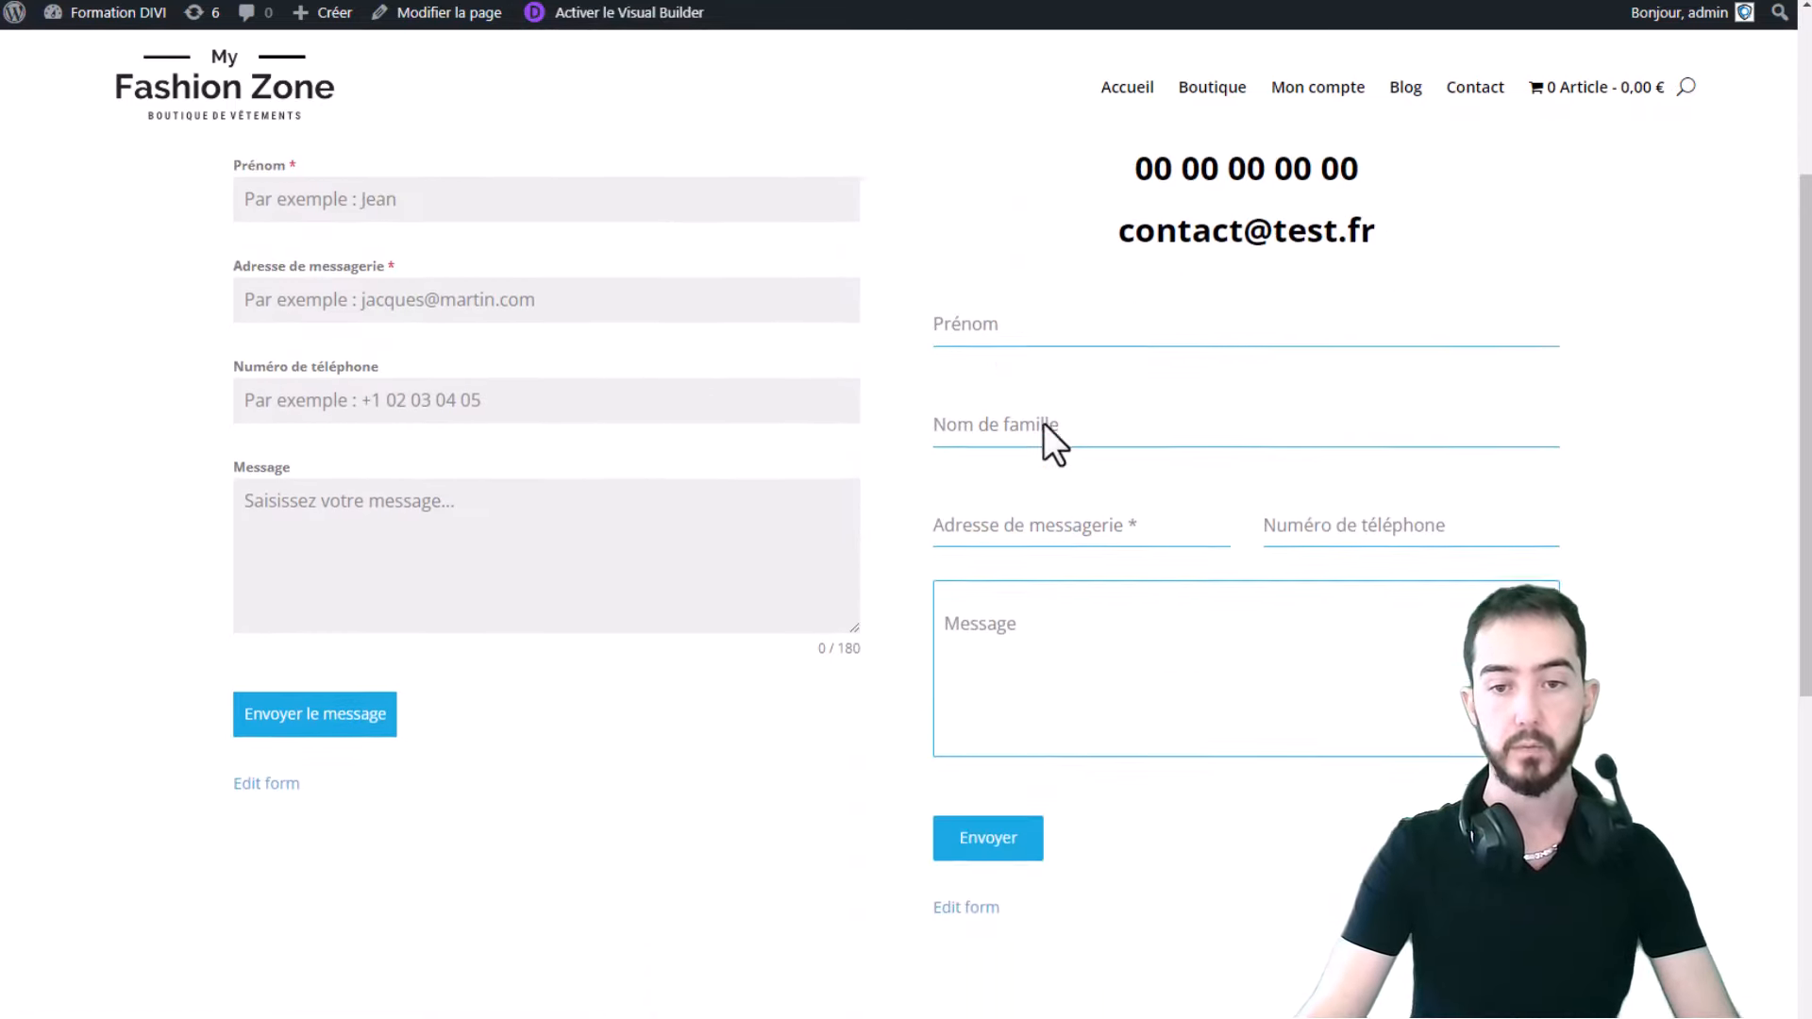
pyautogui.click(1137, 285)
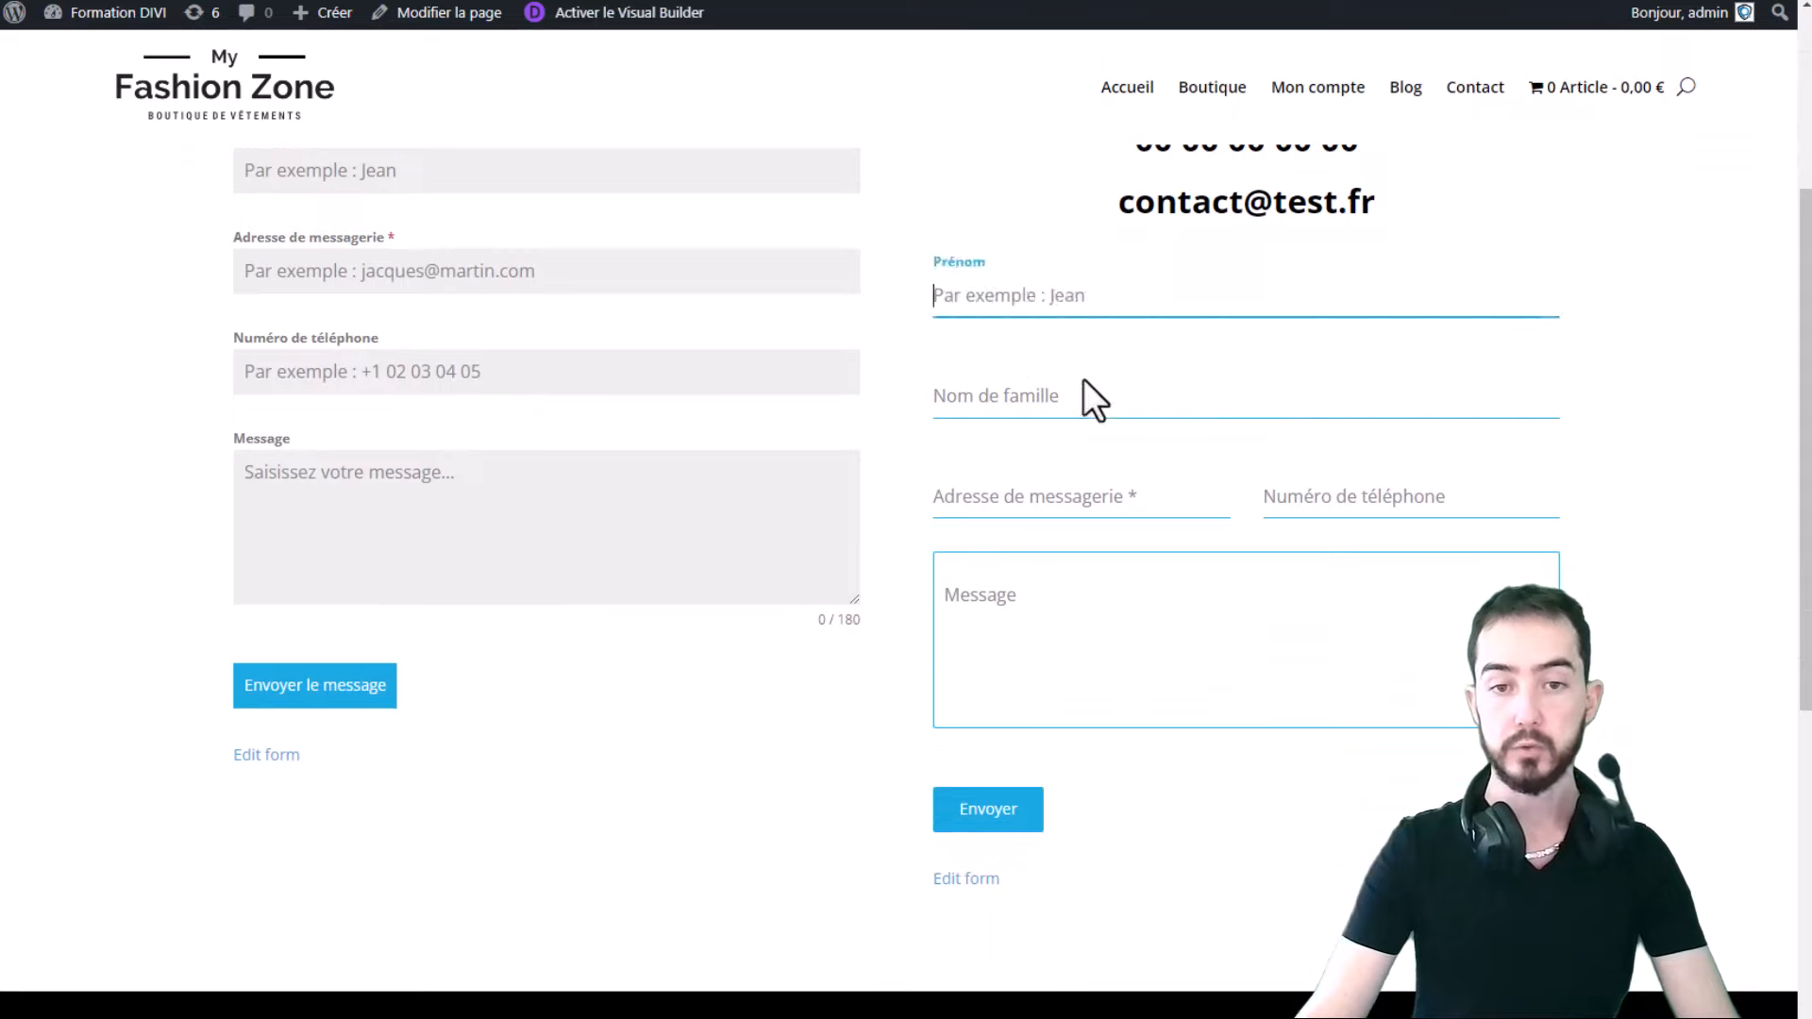
pyautogui.click(1084, 389)
pyautogui.click(1197, 488)
pyautogui.click(1440, 496)
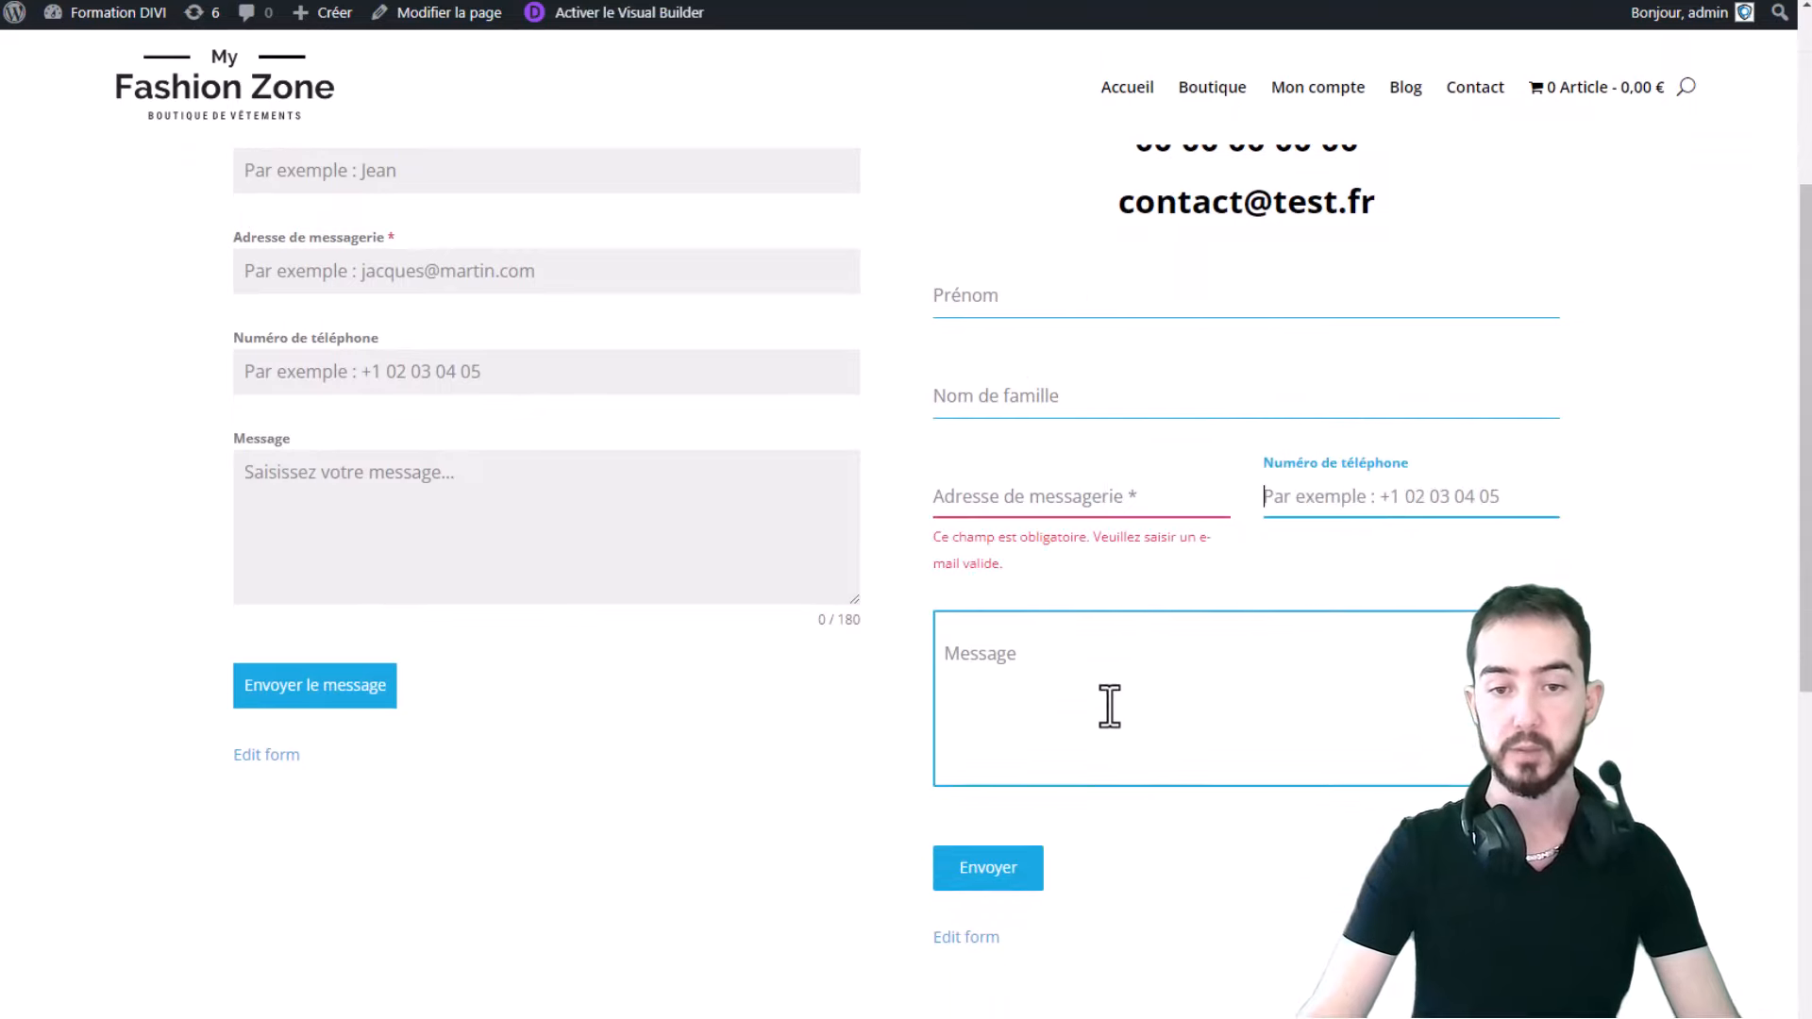
pyautogui.click(1103, 709)
pyautogui.click(1072, 300)
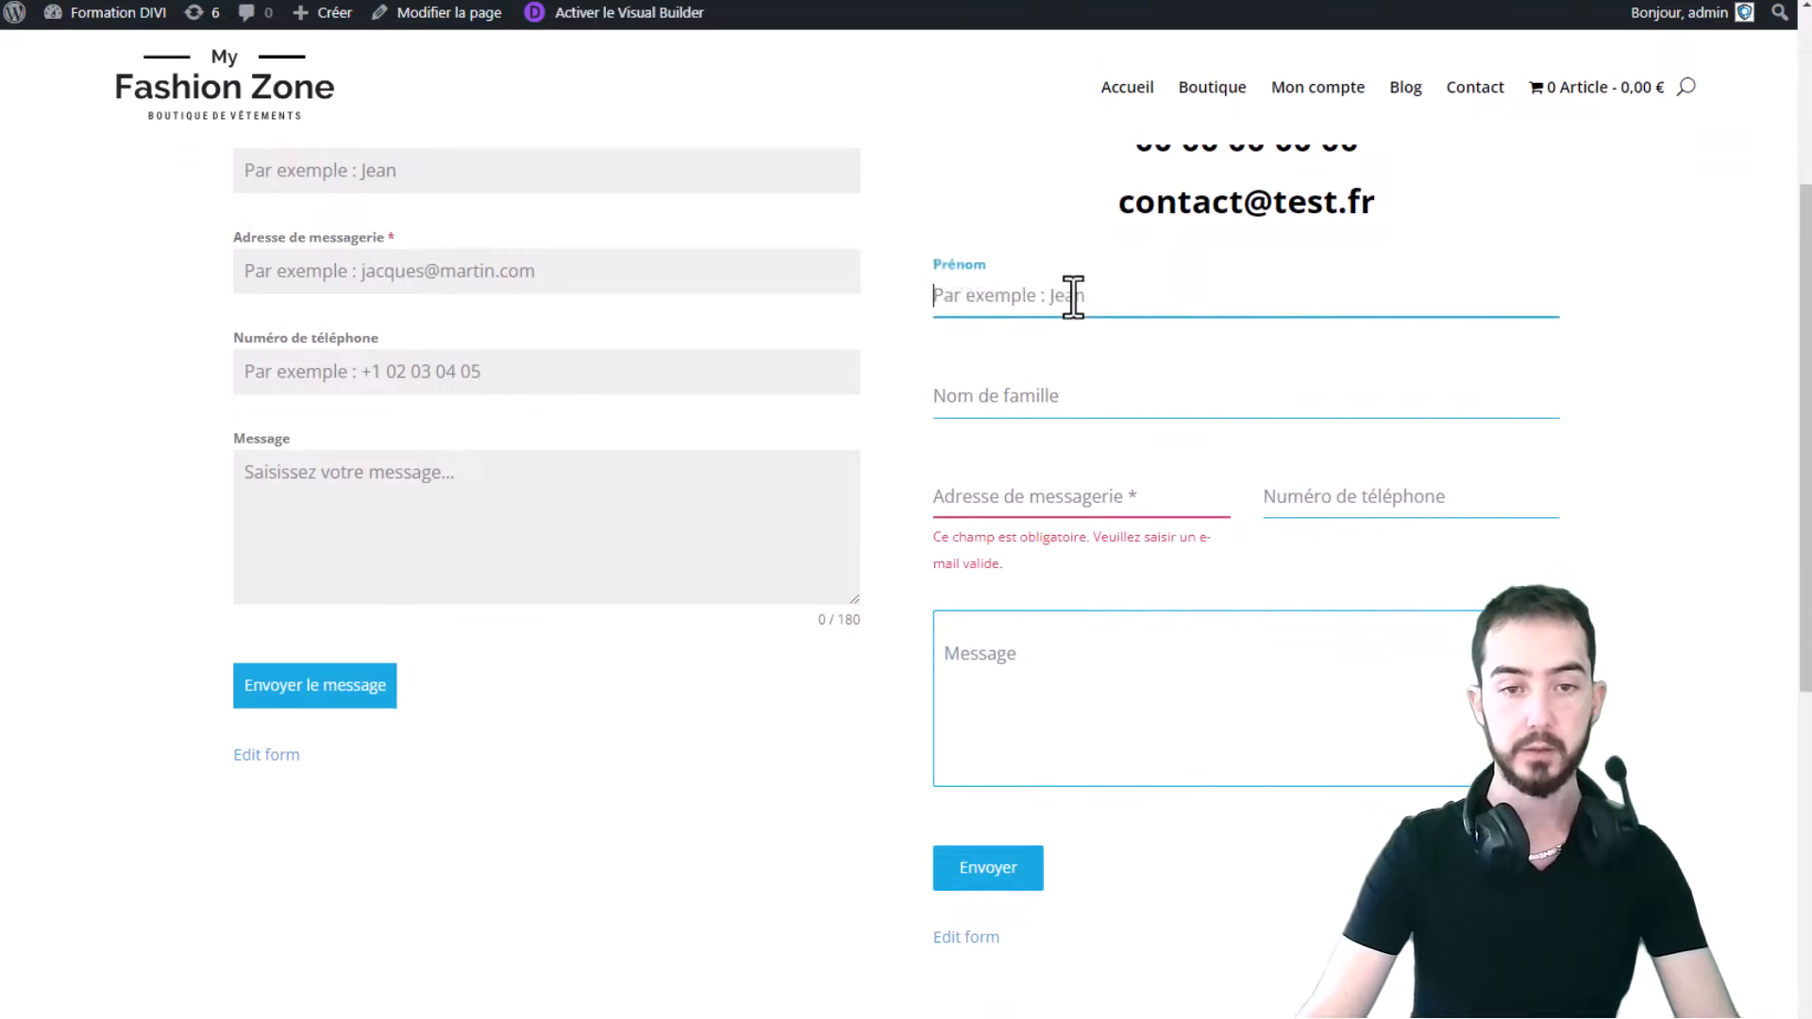
pyautogui.write('TEST')
pyautogui.click(1032, 393)
pyautogui.write('TEST')
pyautogui.click(1097, 505)
pyautogui.write('test')
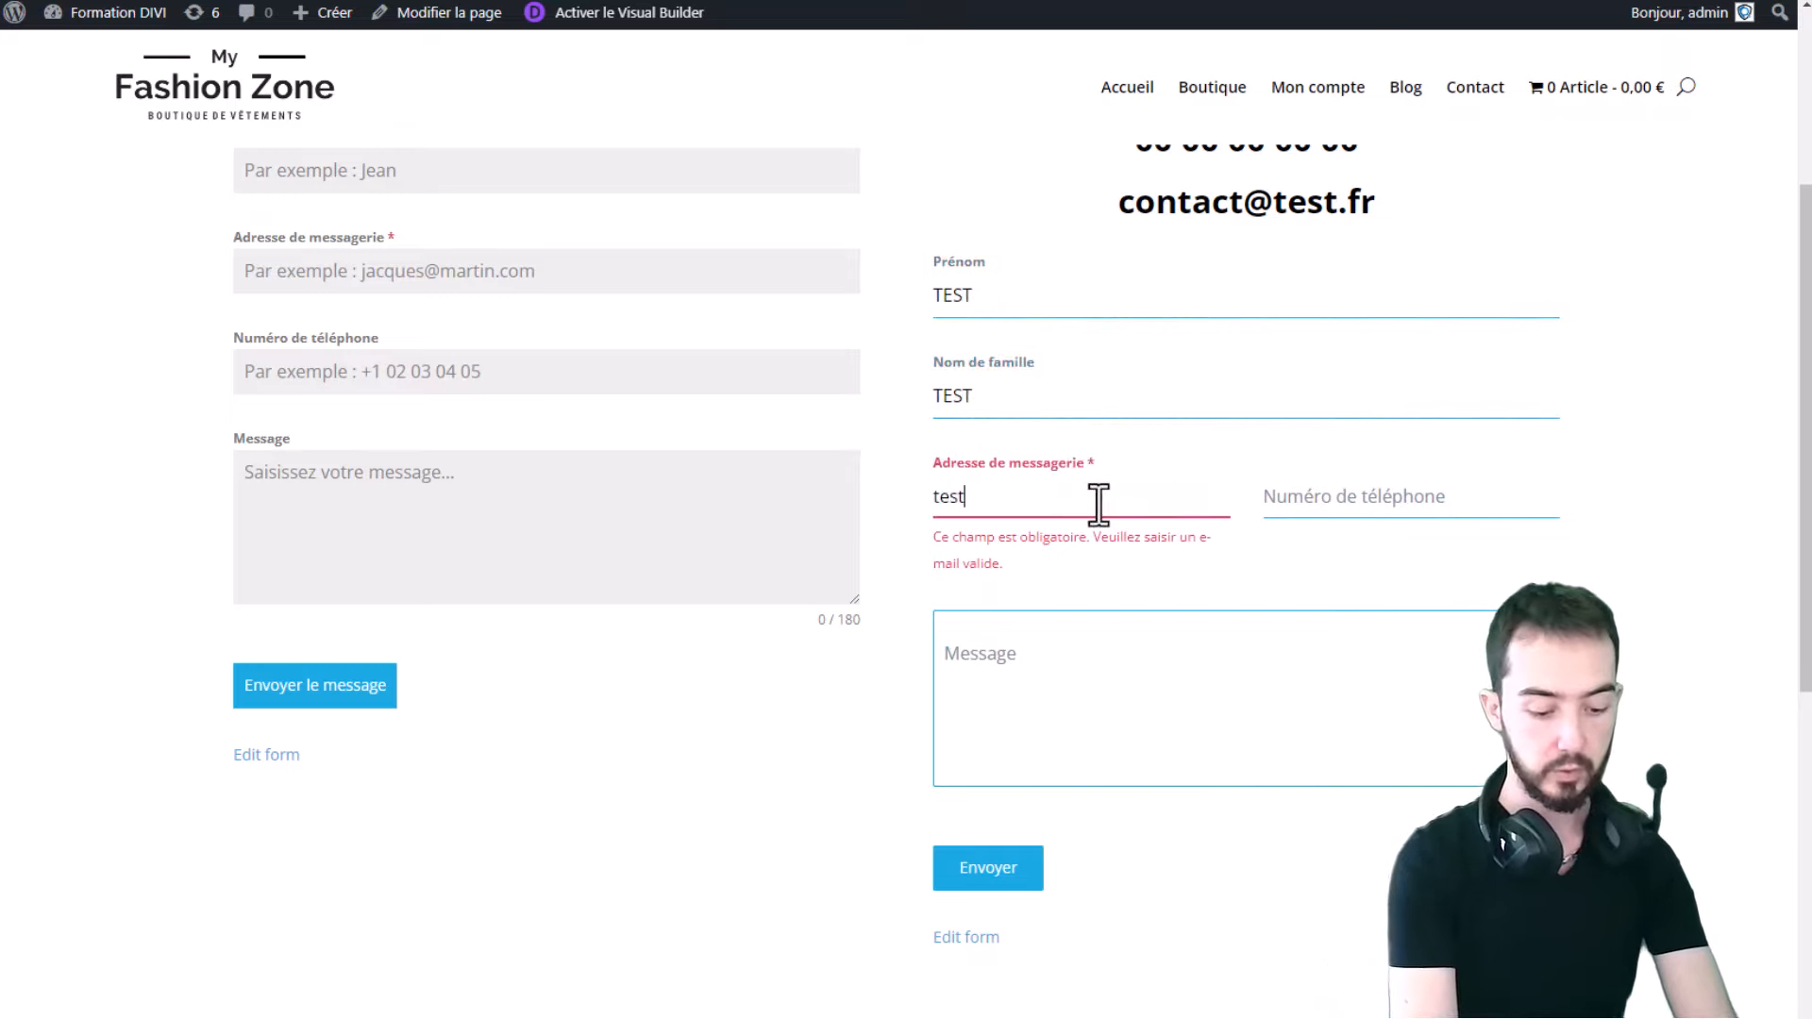
pyautogui.write('@gmail.com')
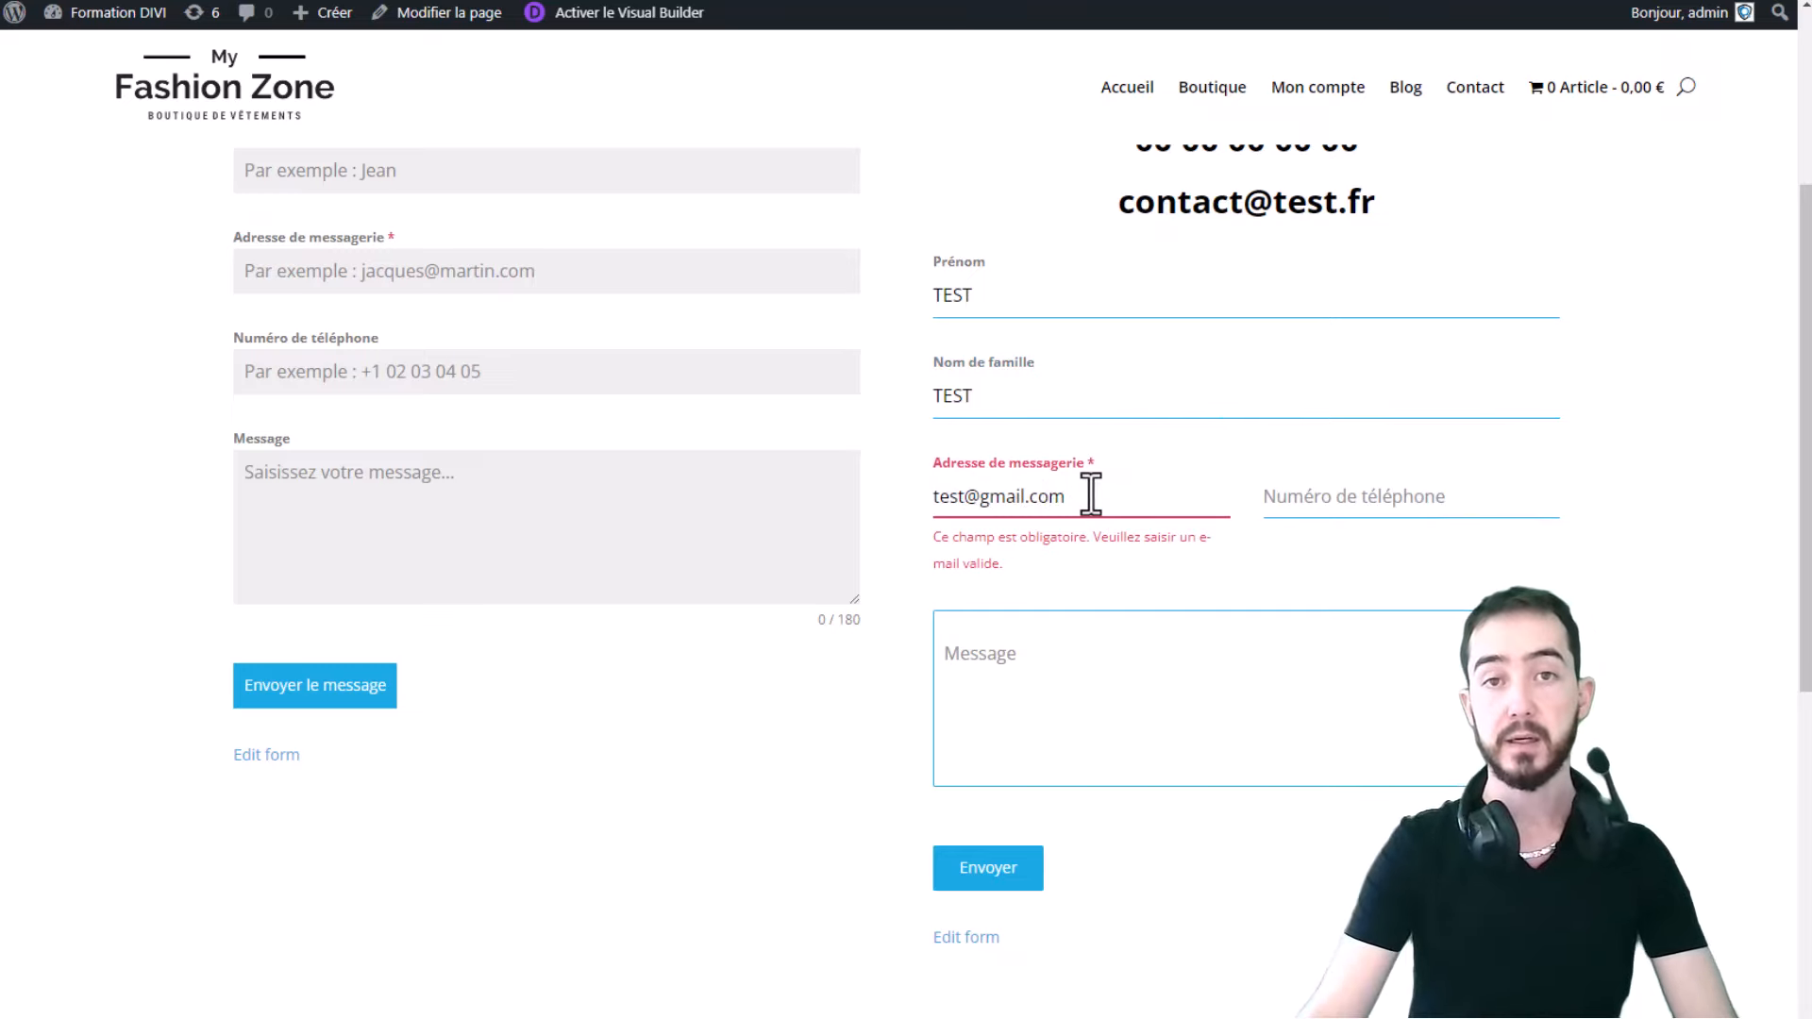
pyautogui.moveTo(1095, 498); pyautogui.dragTo(933, 497)
pyautogui.click(1028, 623)
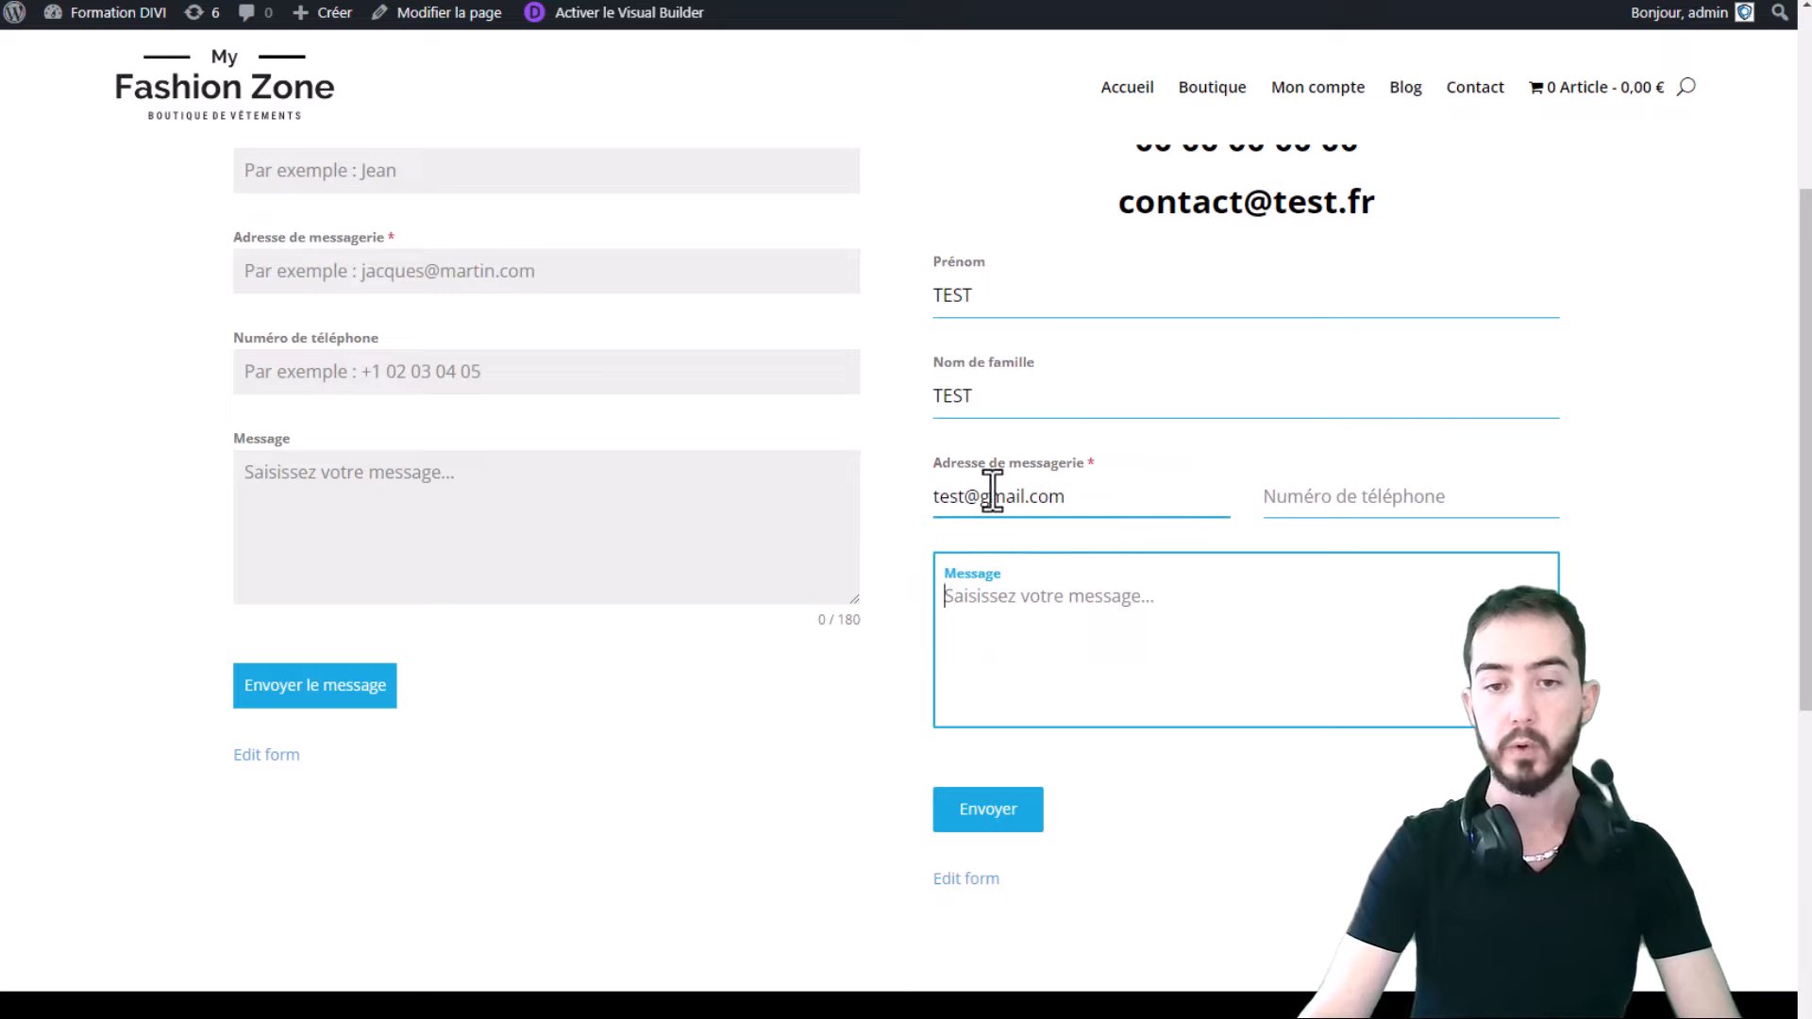
pyautogui.moveTo(963, 494); pyautogui.dragTo(1079, 491)
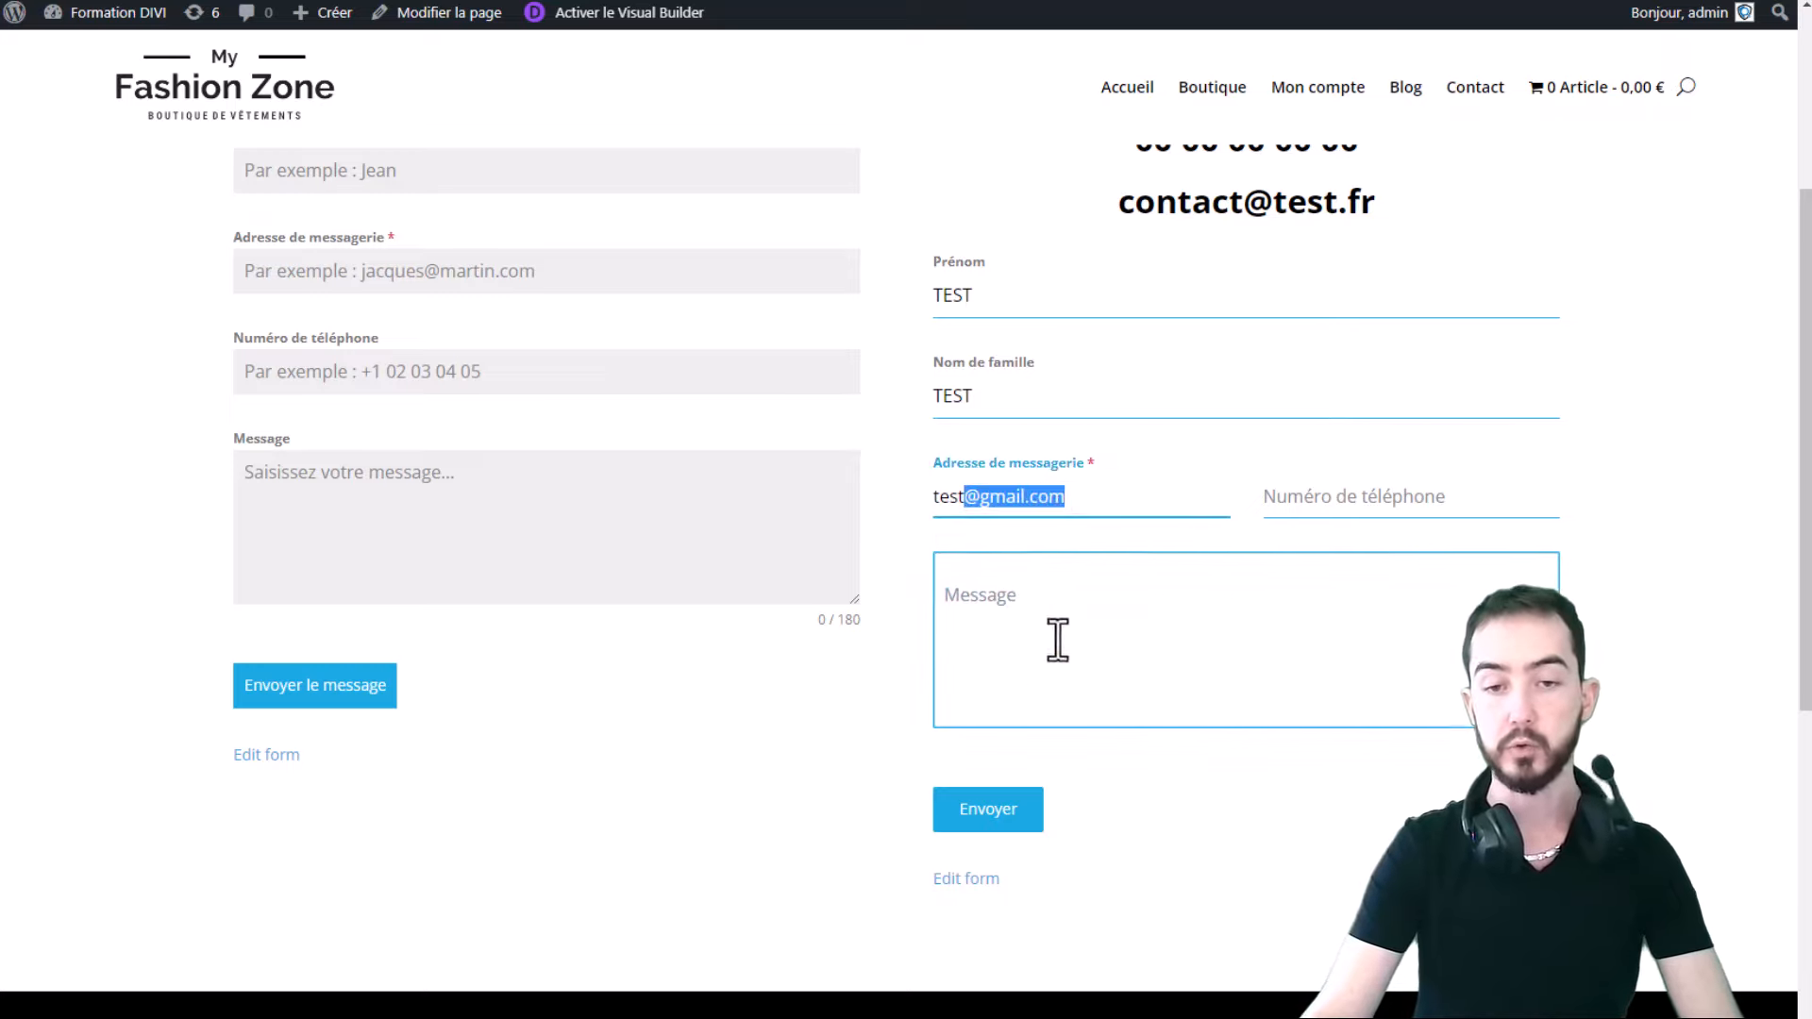
pyautogui.click(1074, 528)
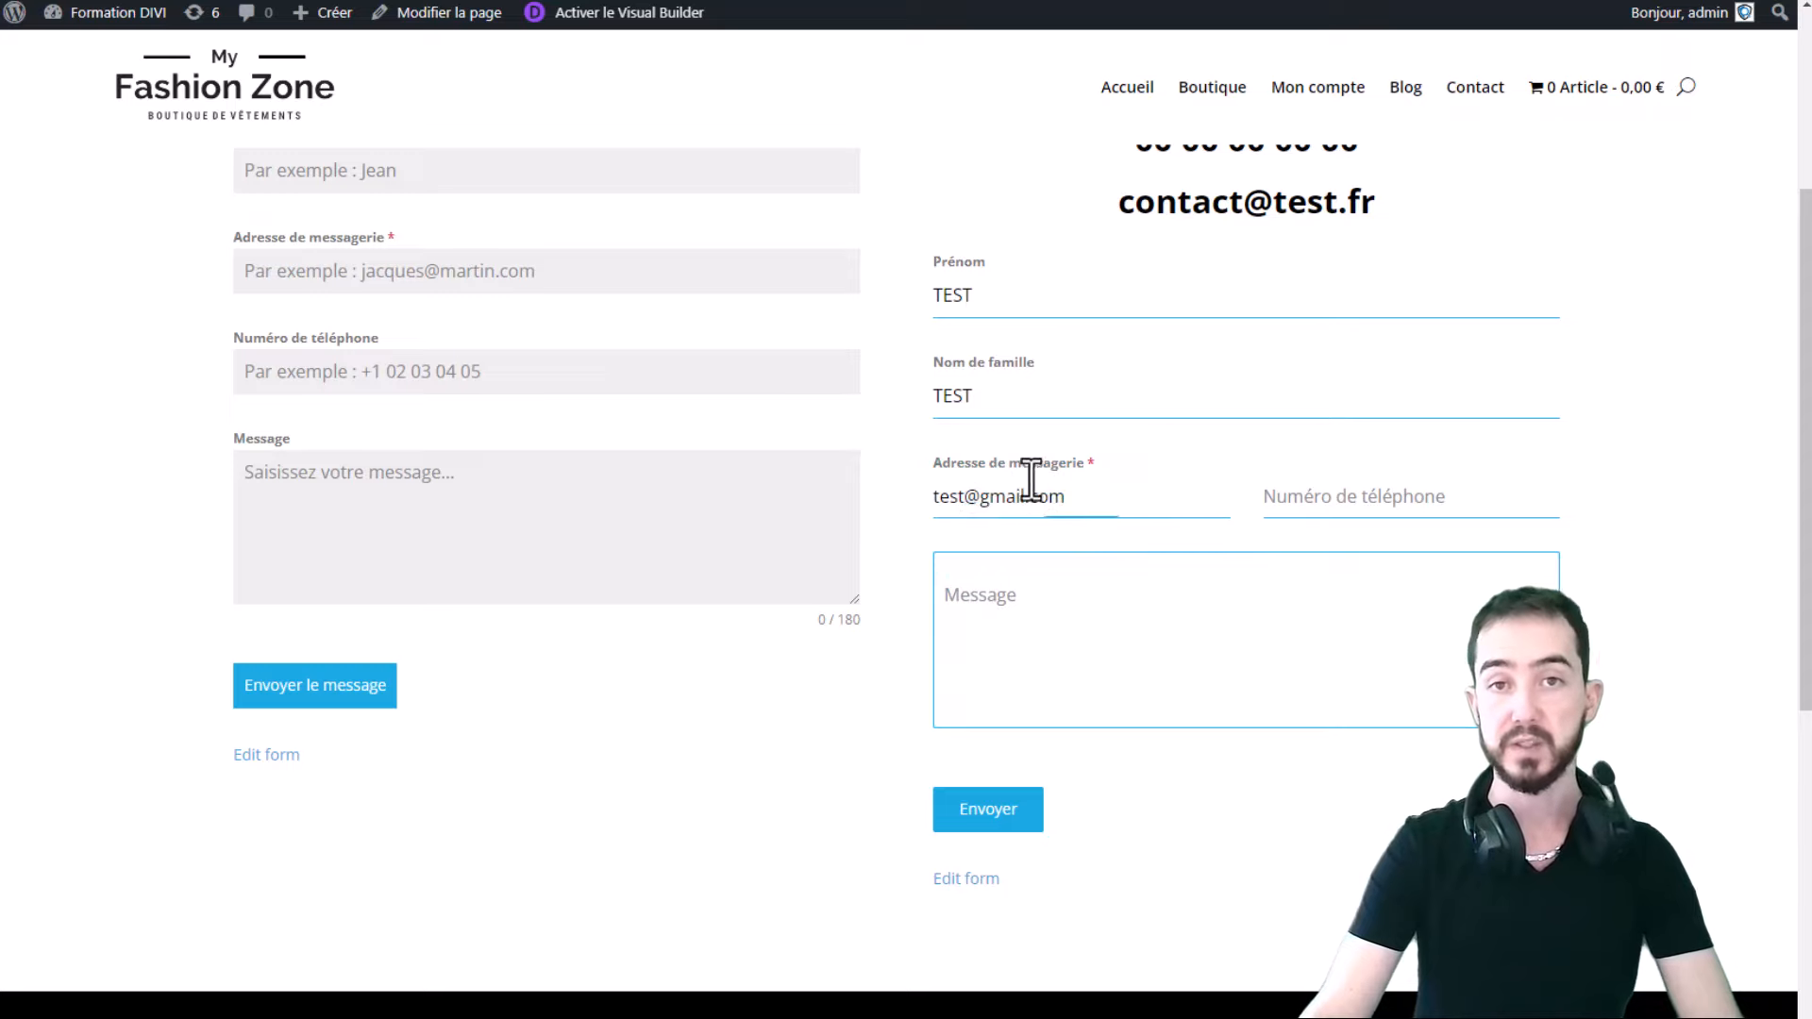
pyautogui.click(1396, 500)
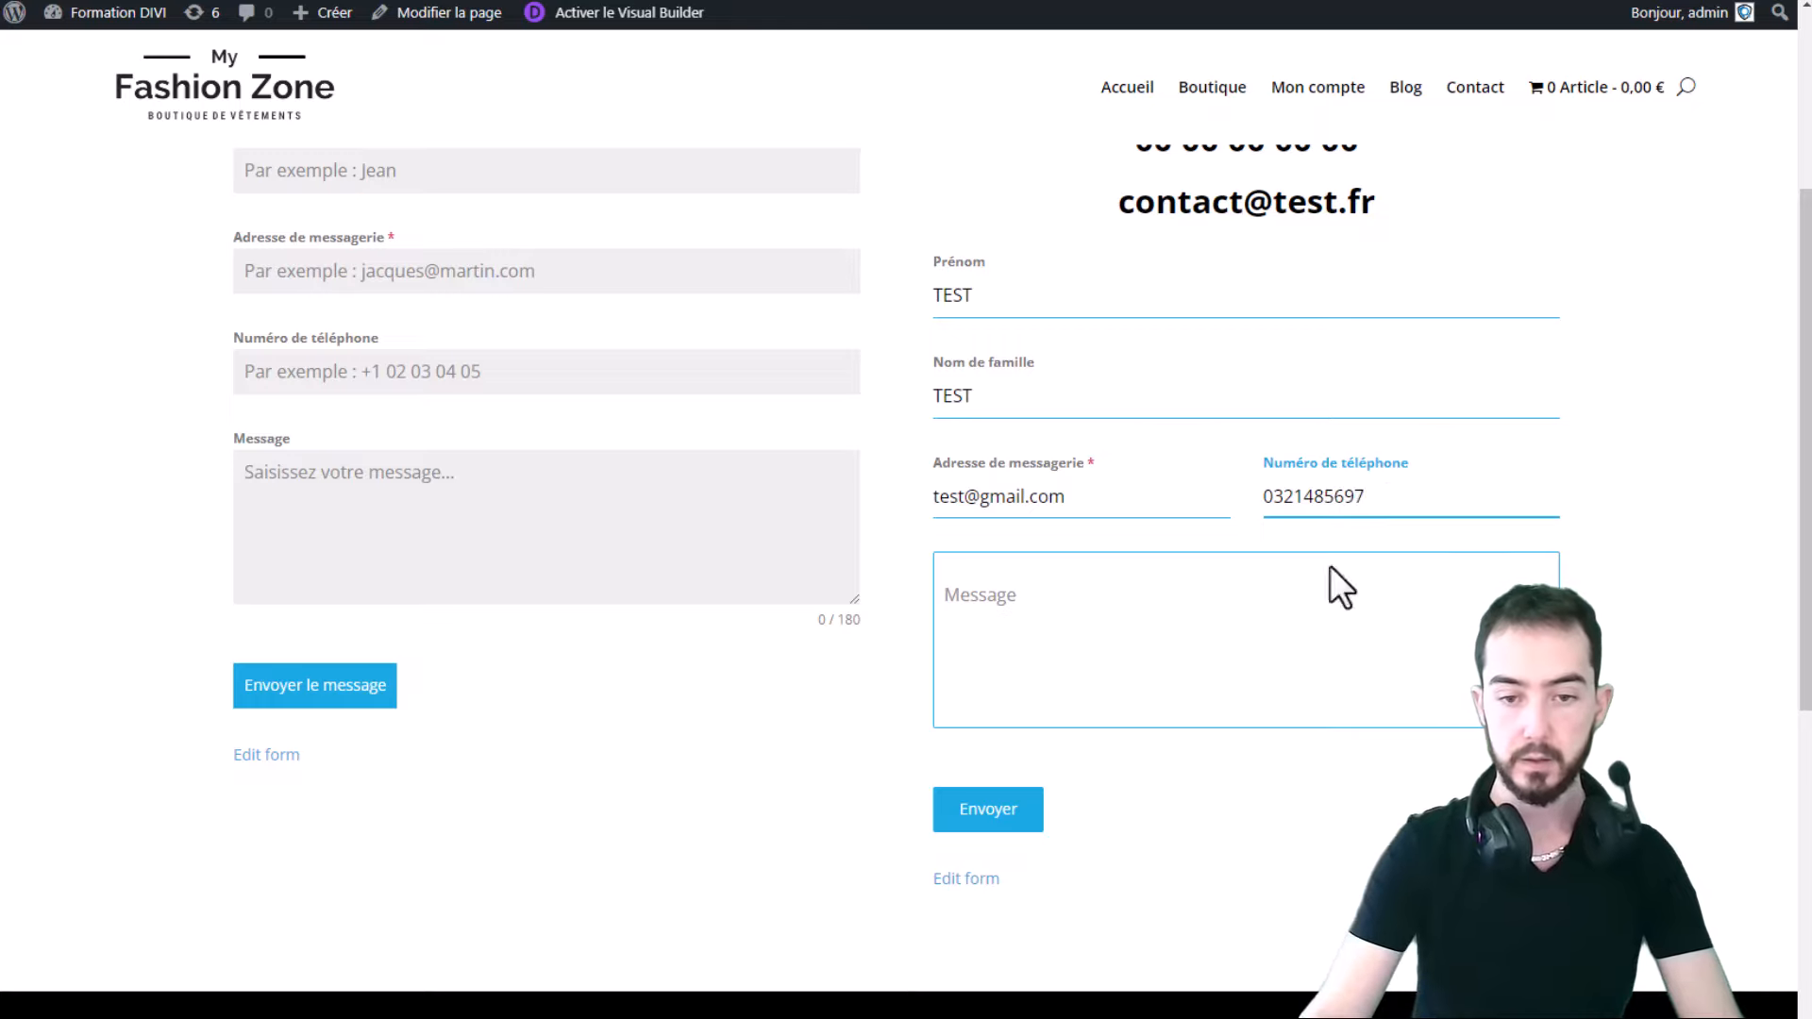
pyautogui.click(1231, 651)
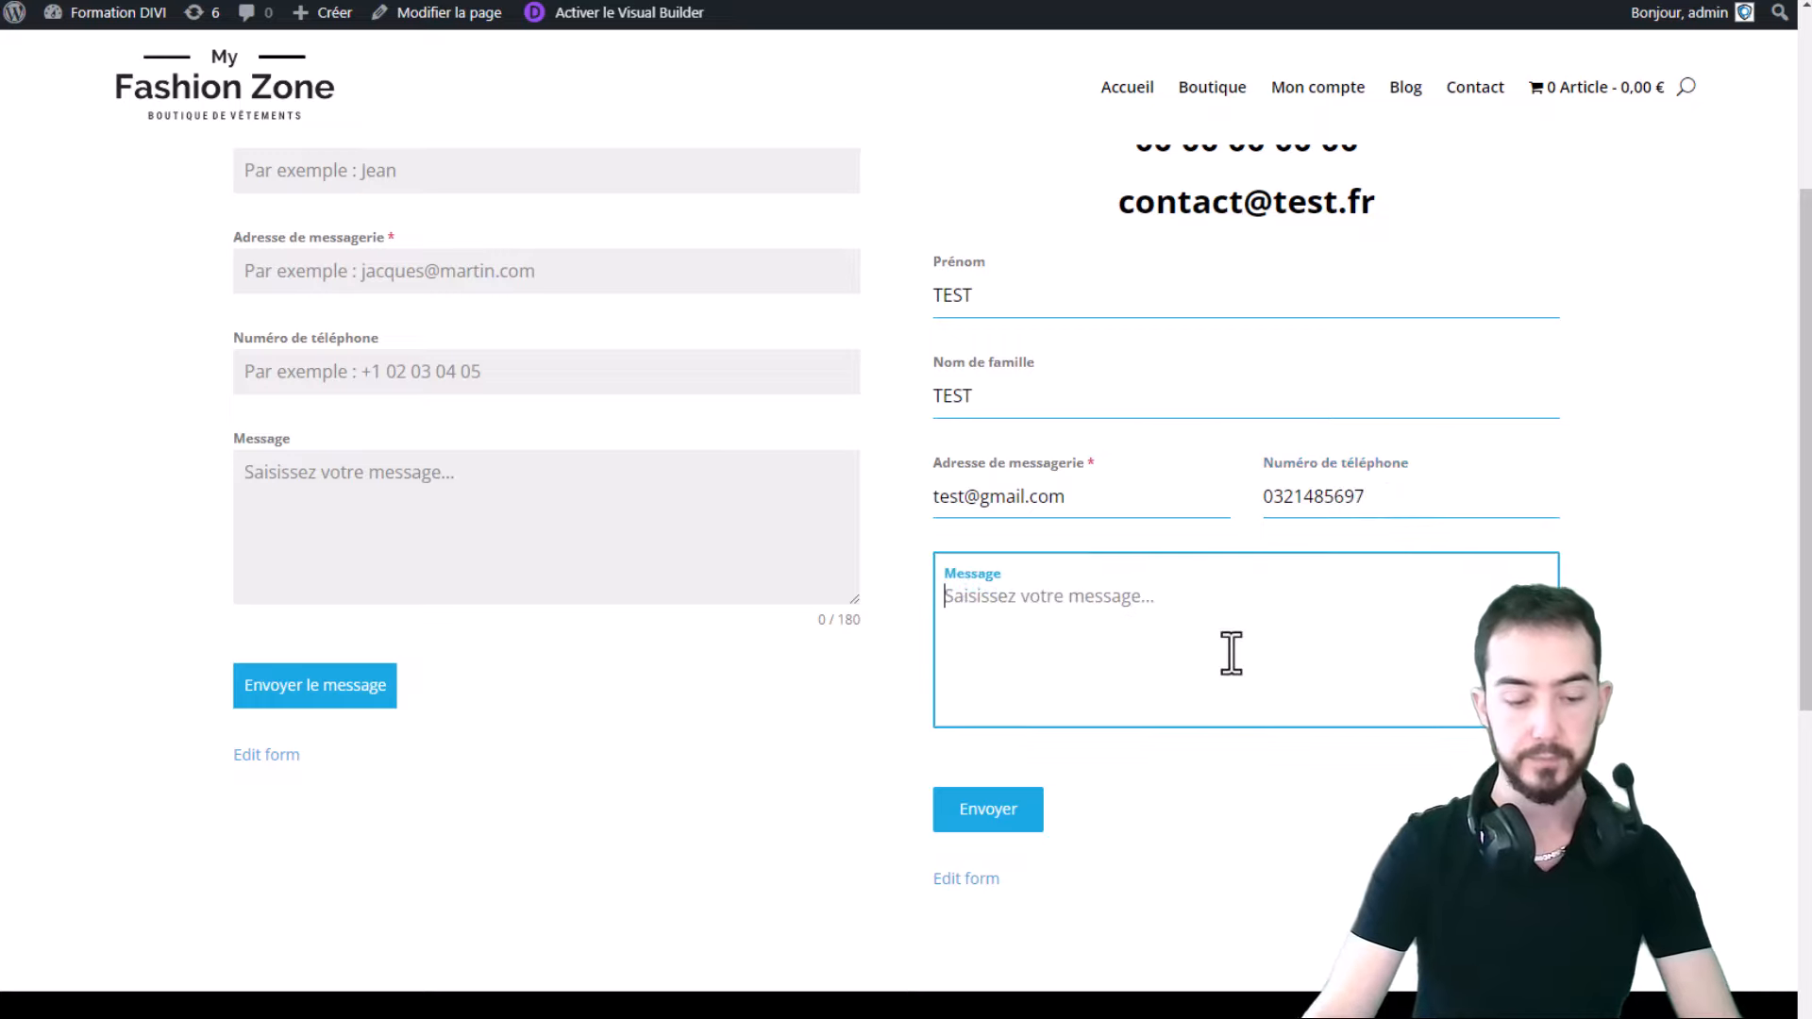
pyautogui.write('Message')
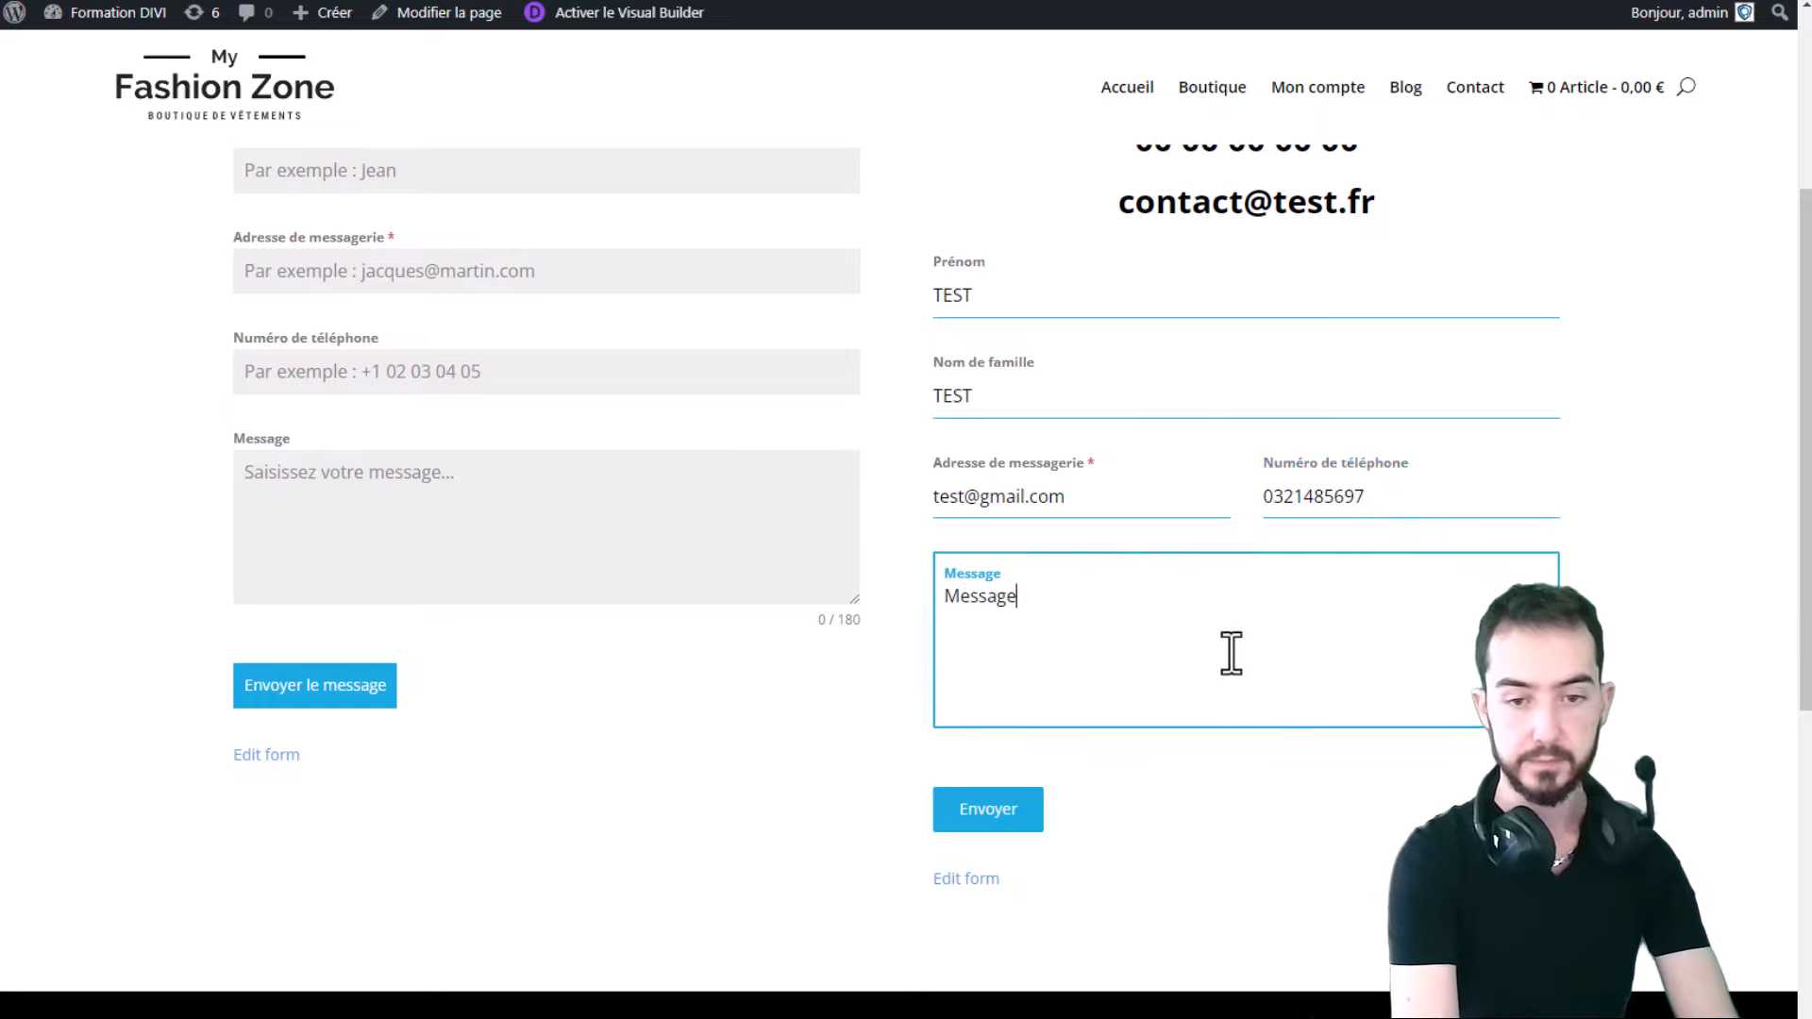
pyautogui.write(' de test')
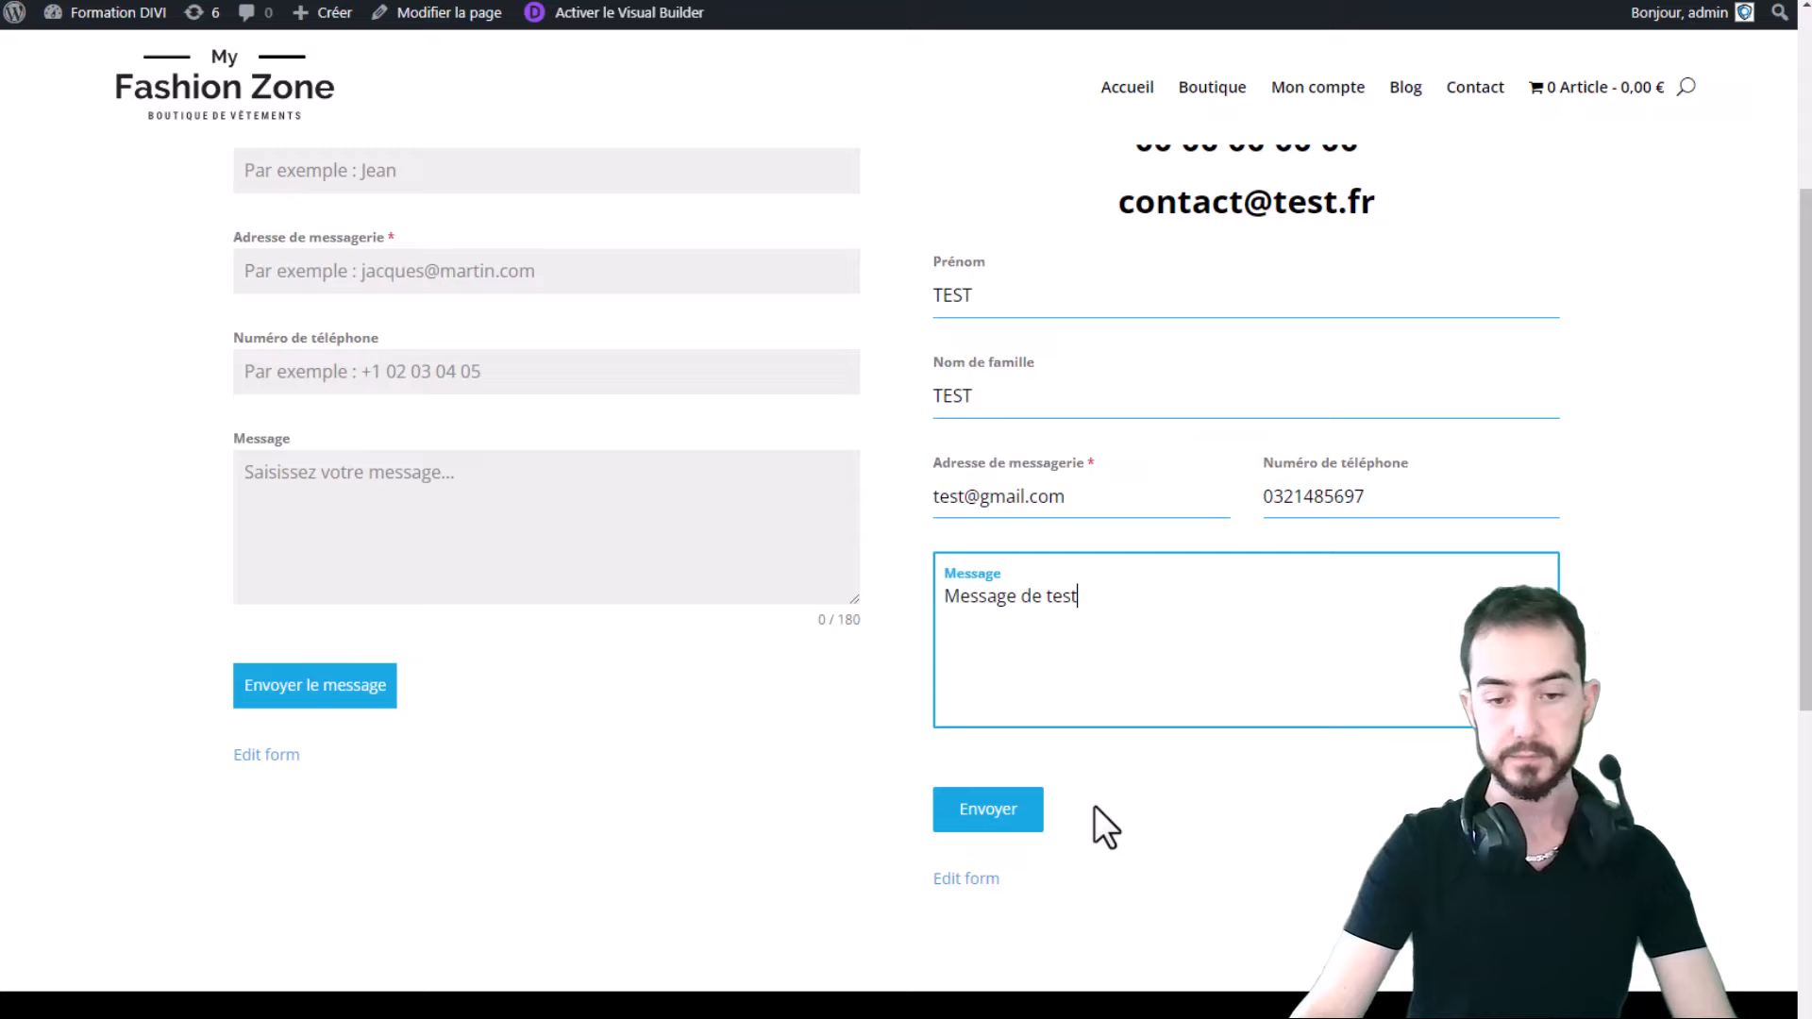
# - Submit the form and check the thank-you confirmation shown above it
pyautogui.click(1024, 810)
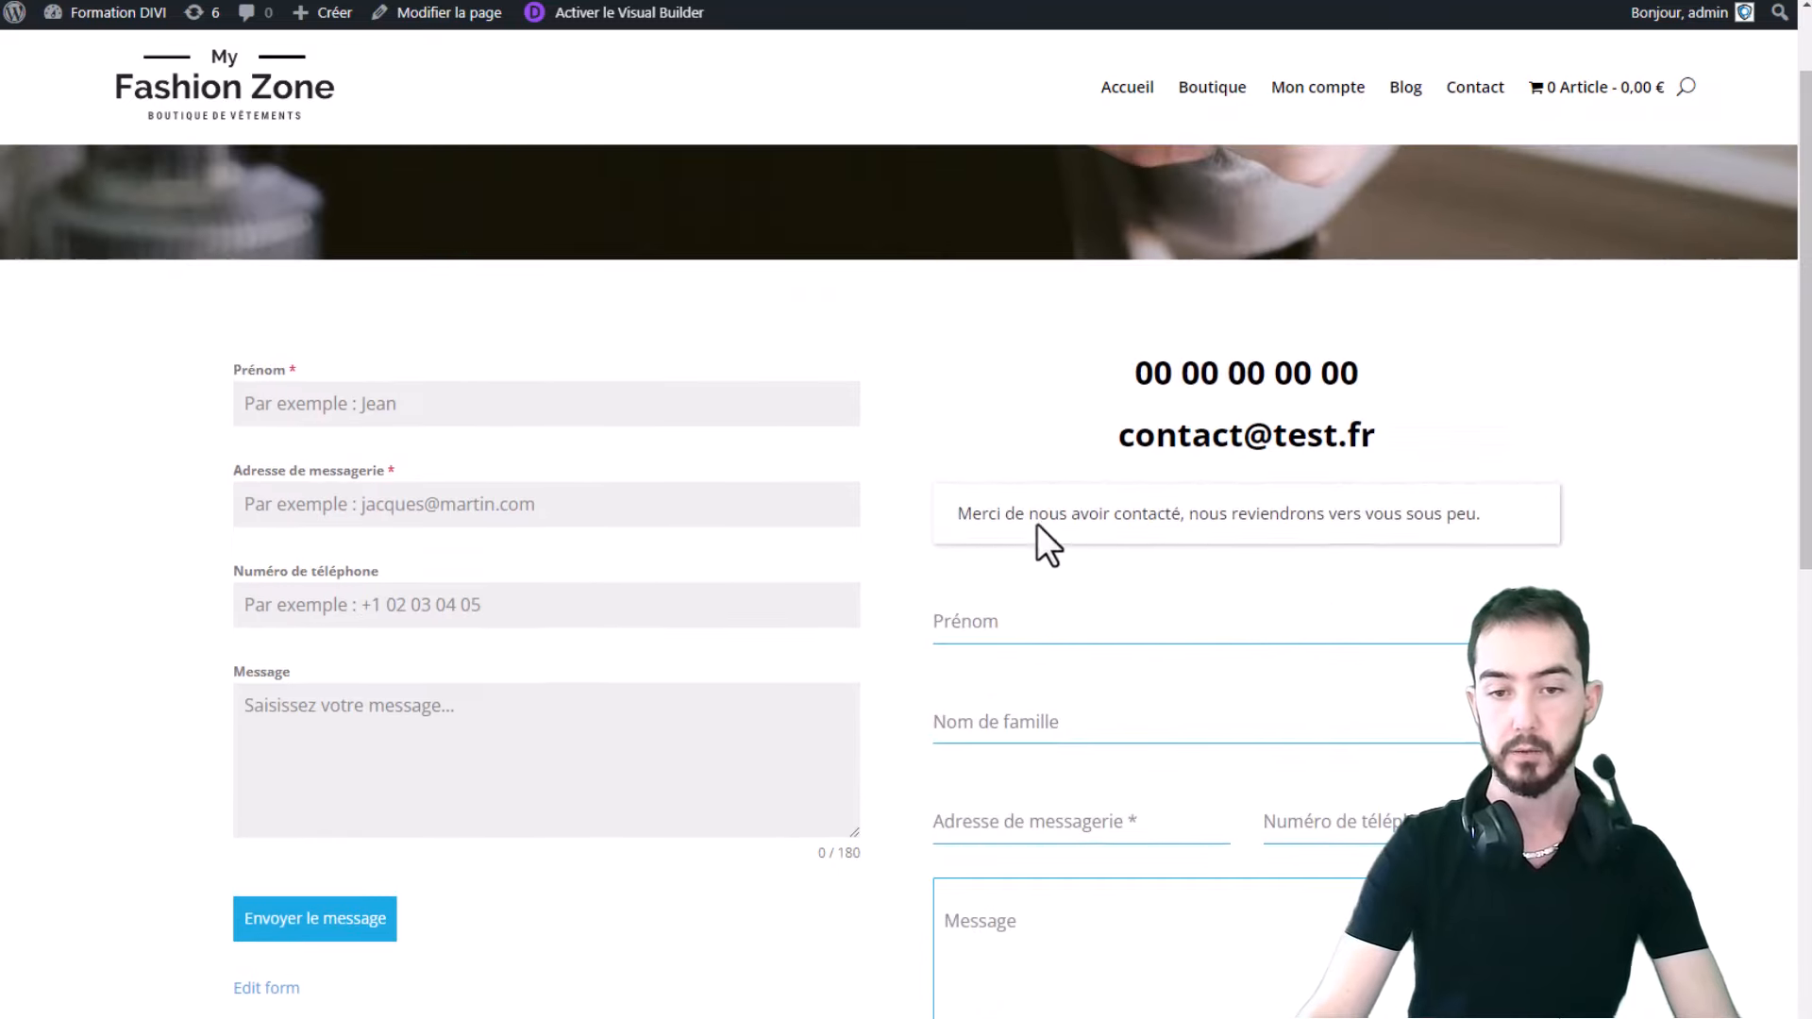
pyautogui.moveTo(982, 515); pyautogui.dragTo(1508, 512)
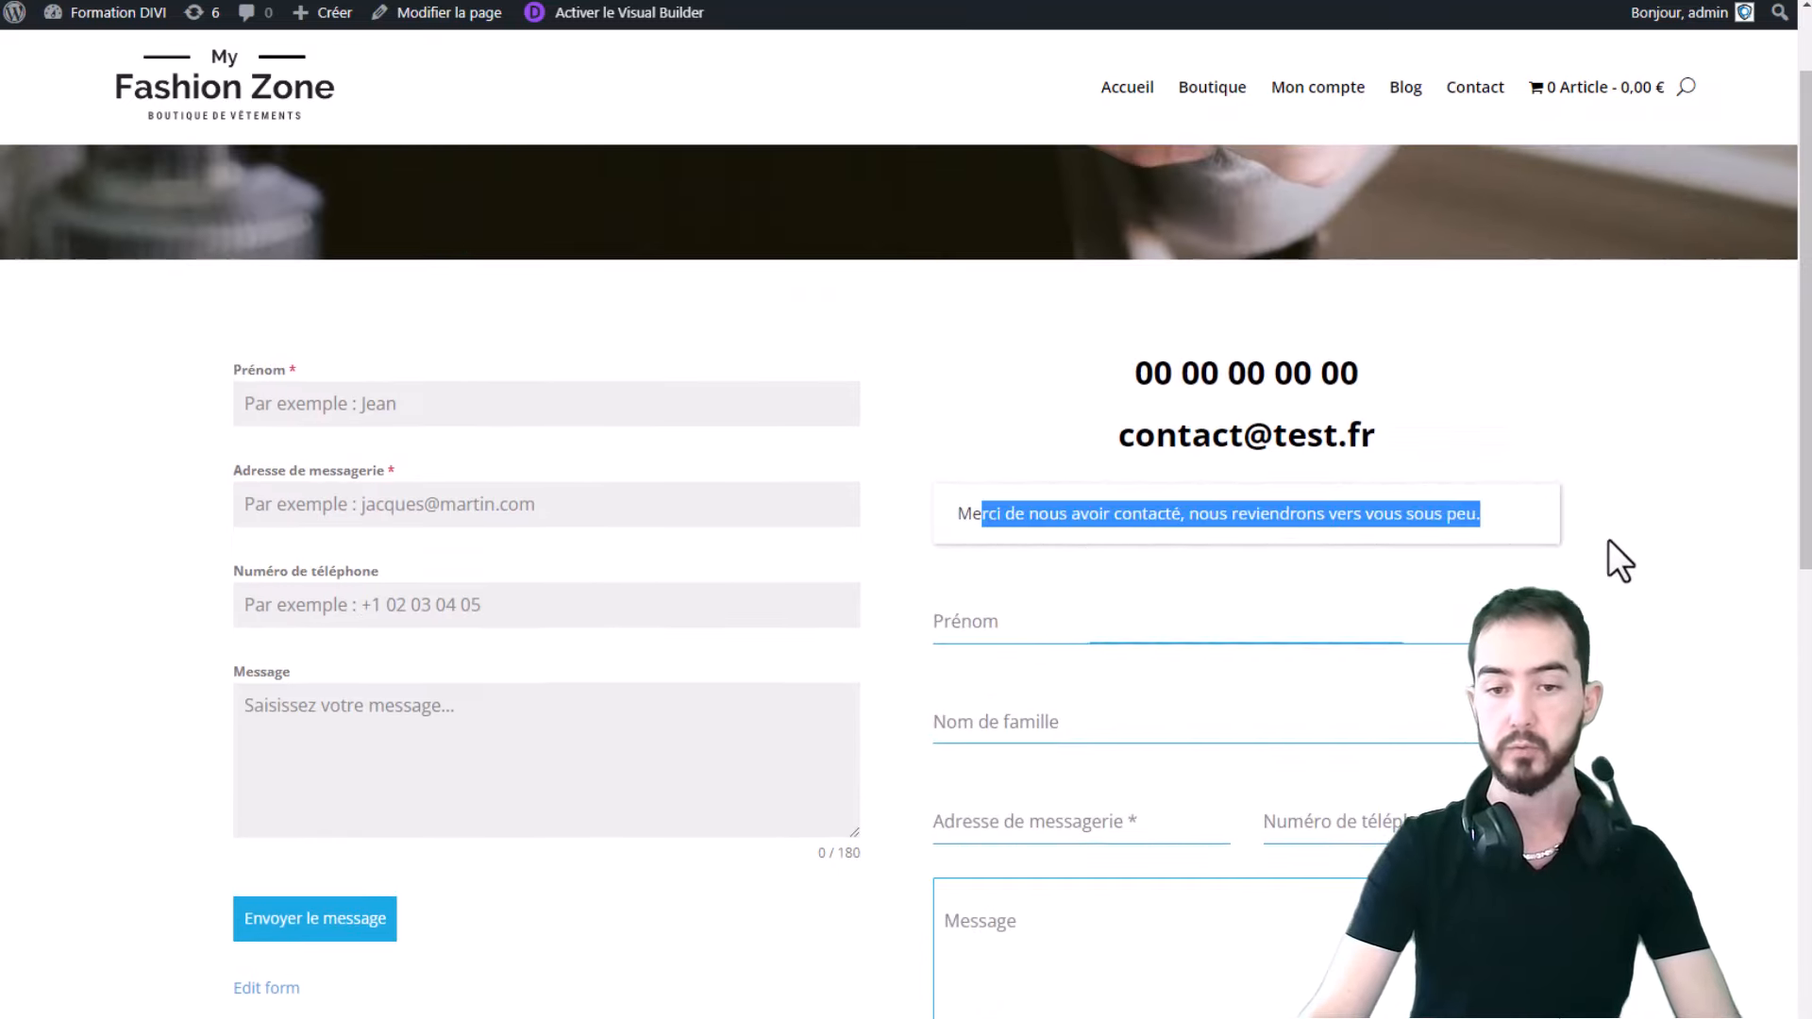
pyautogui.click(1428, 642)
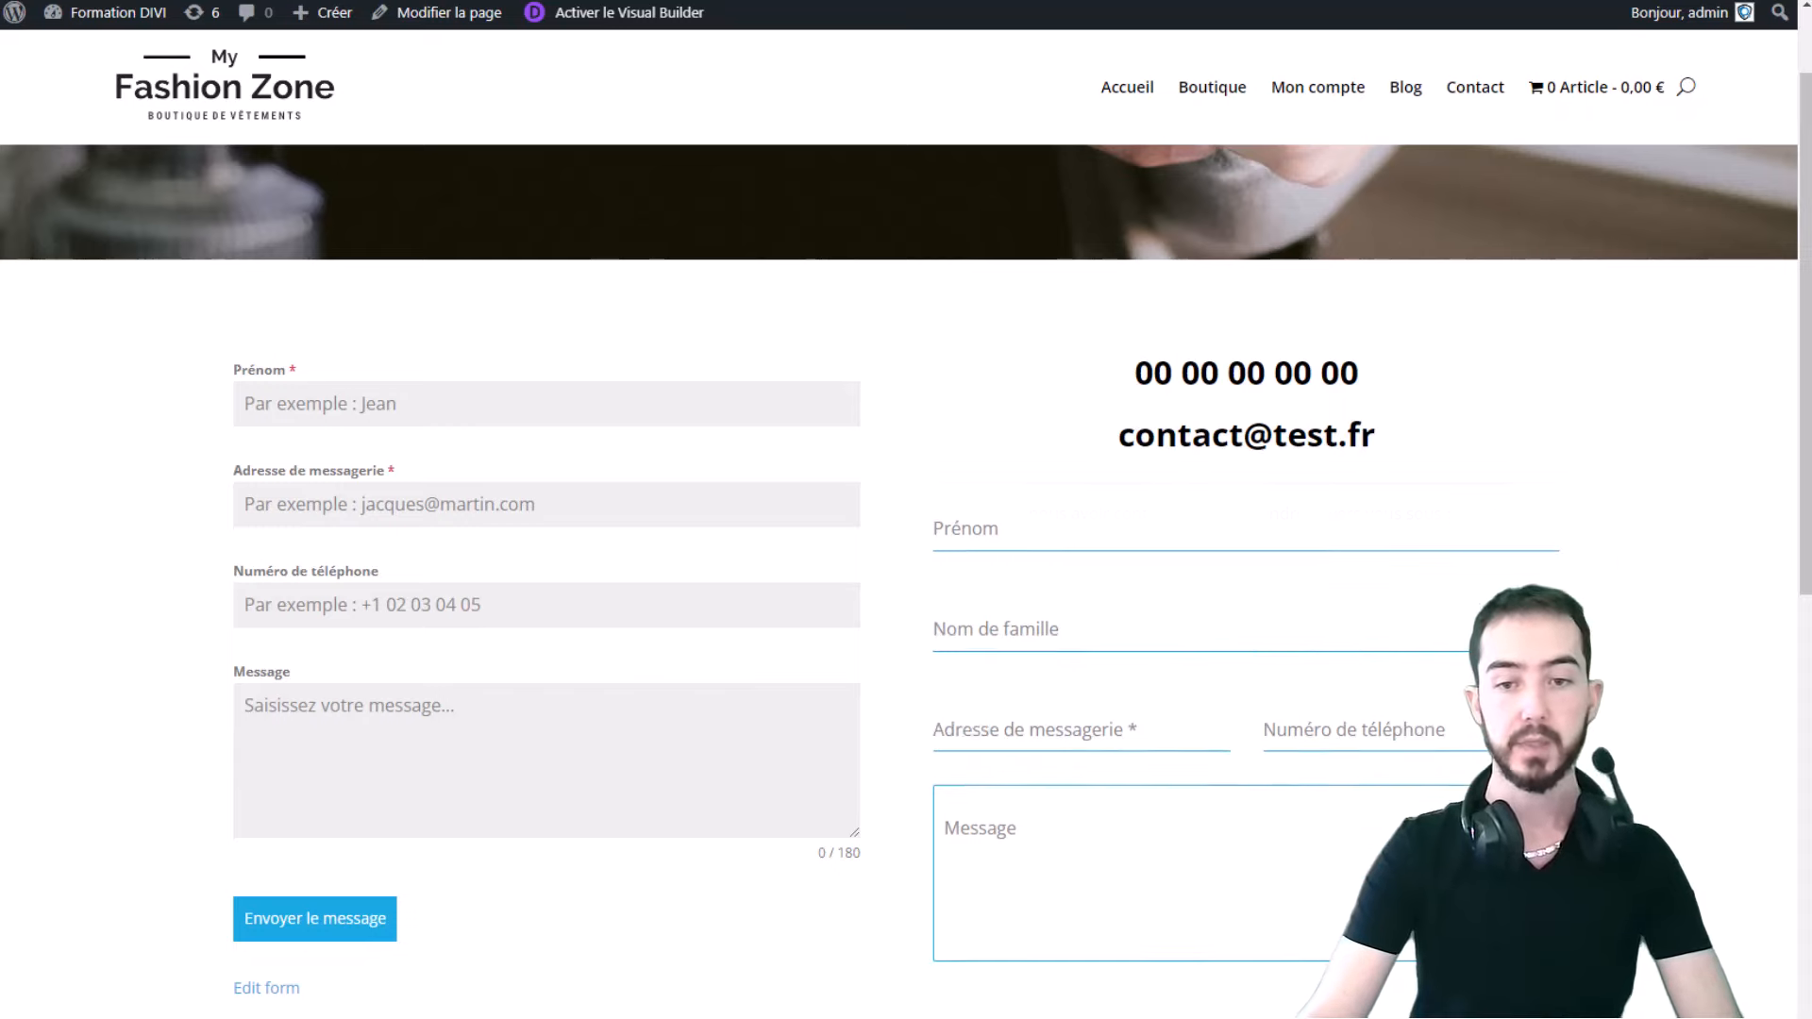
pyautogui.click(104, 0)
# - Open the Forminator dashboard, confirm 1 form submission received, and bring up Form Contact's actions
pyautogui.click(1166, 317)
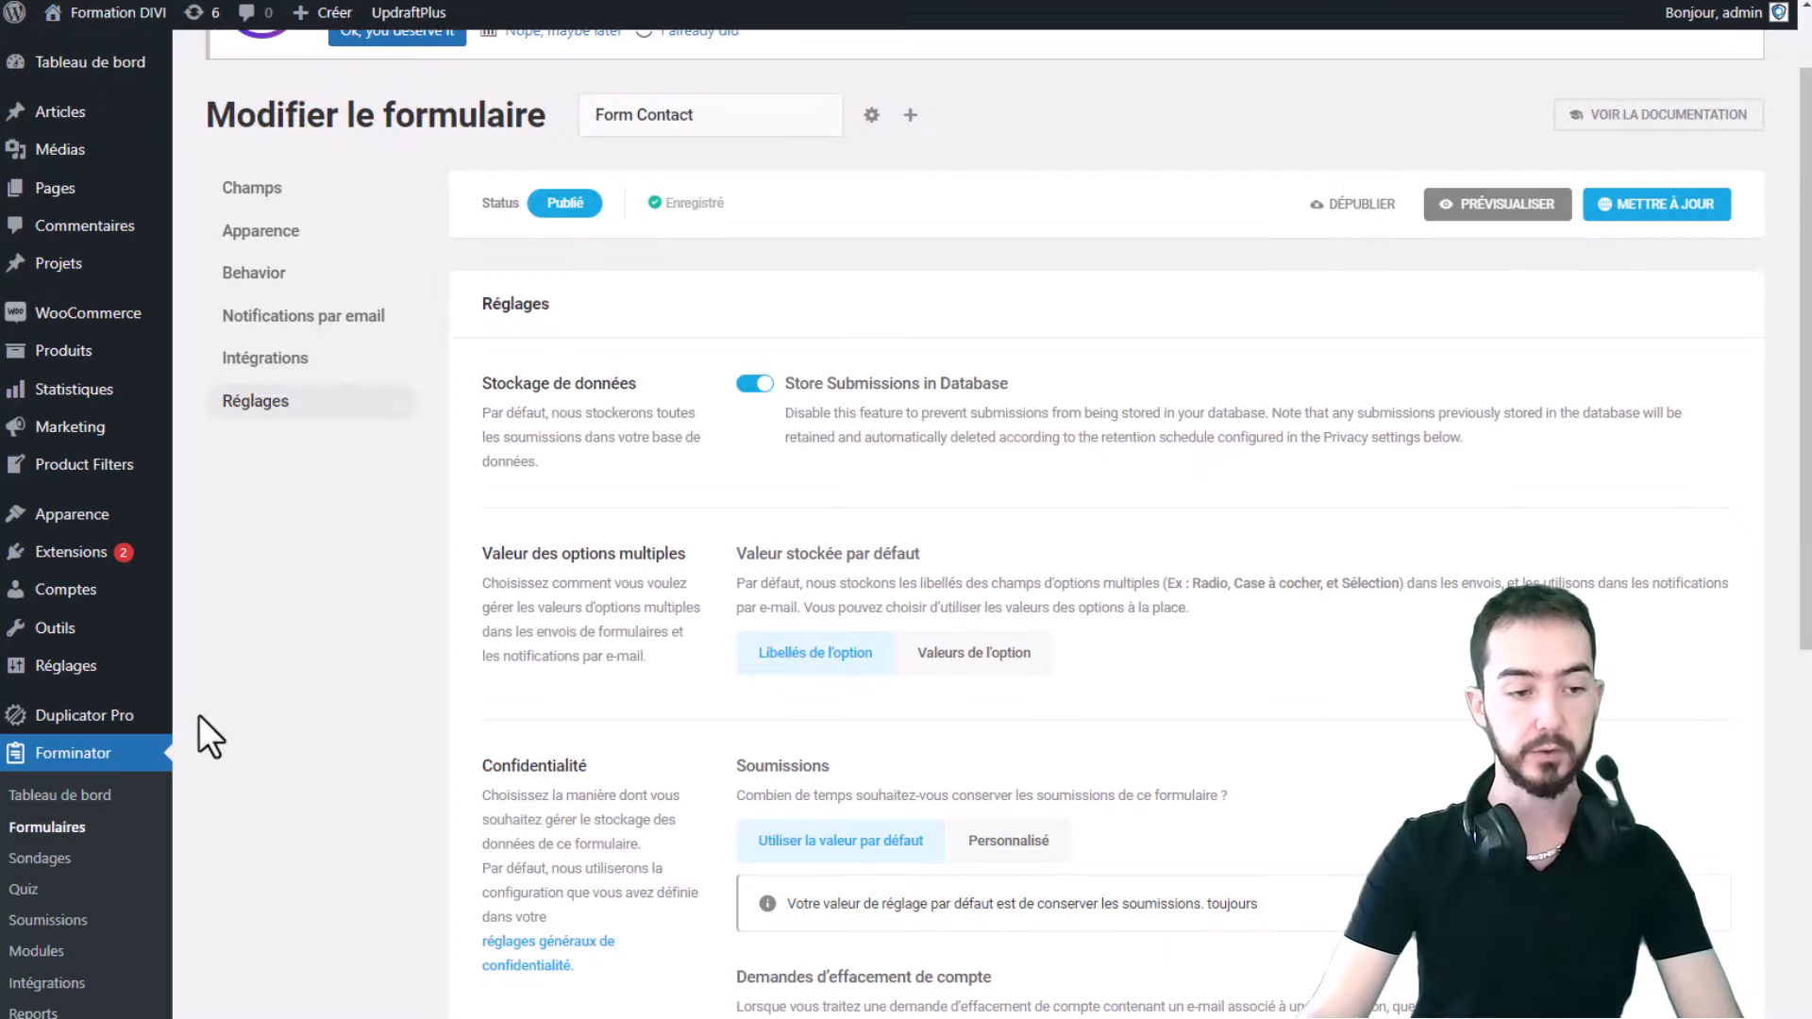
pyautogui.click(73, 799)
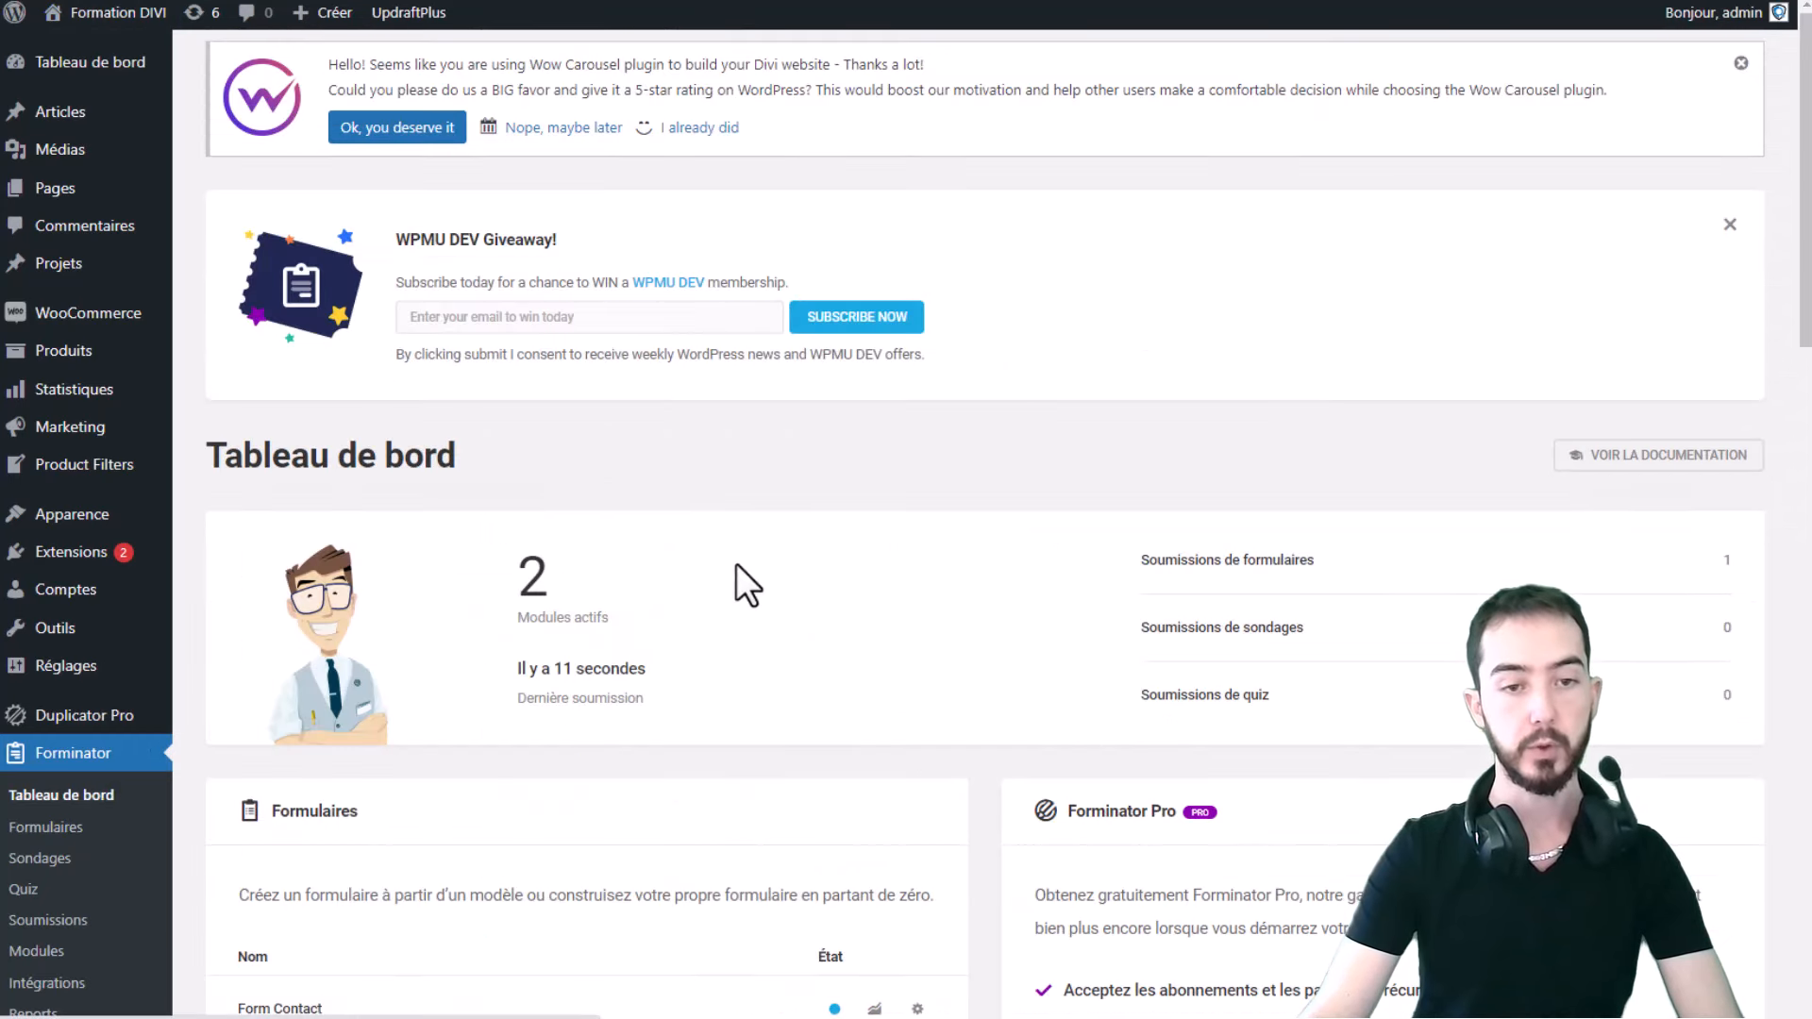
pyautogui.scroll(-2, 1132, 283)
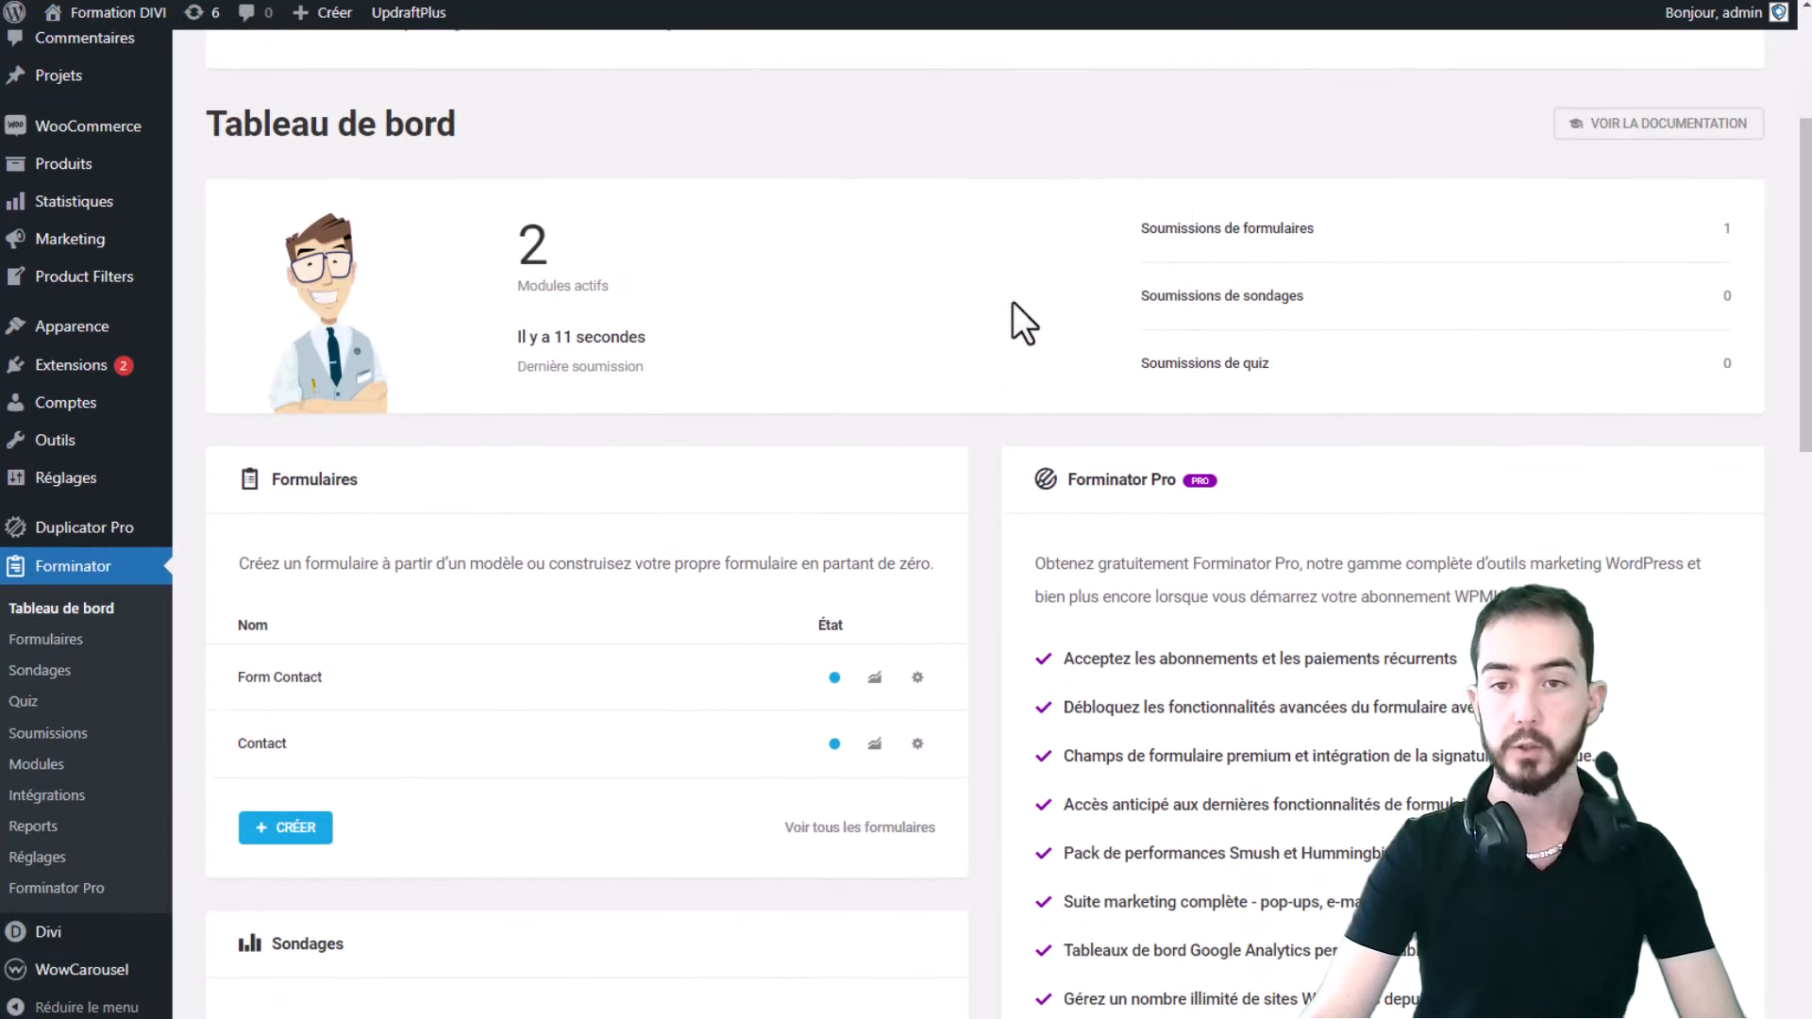
pyautogui.moveTo(653, 370); pyautogui.dragTo(516, 326)
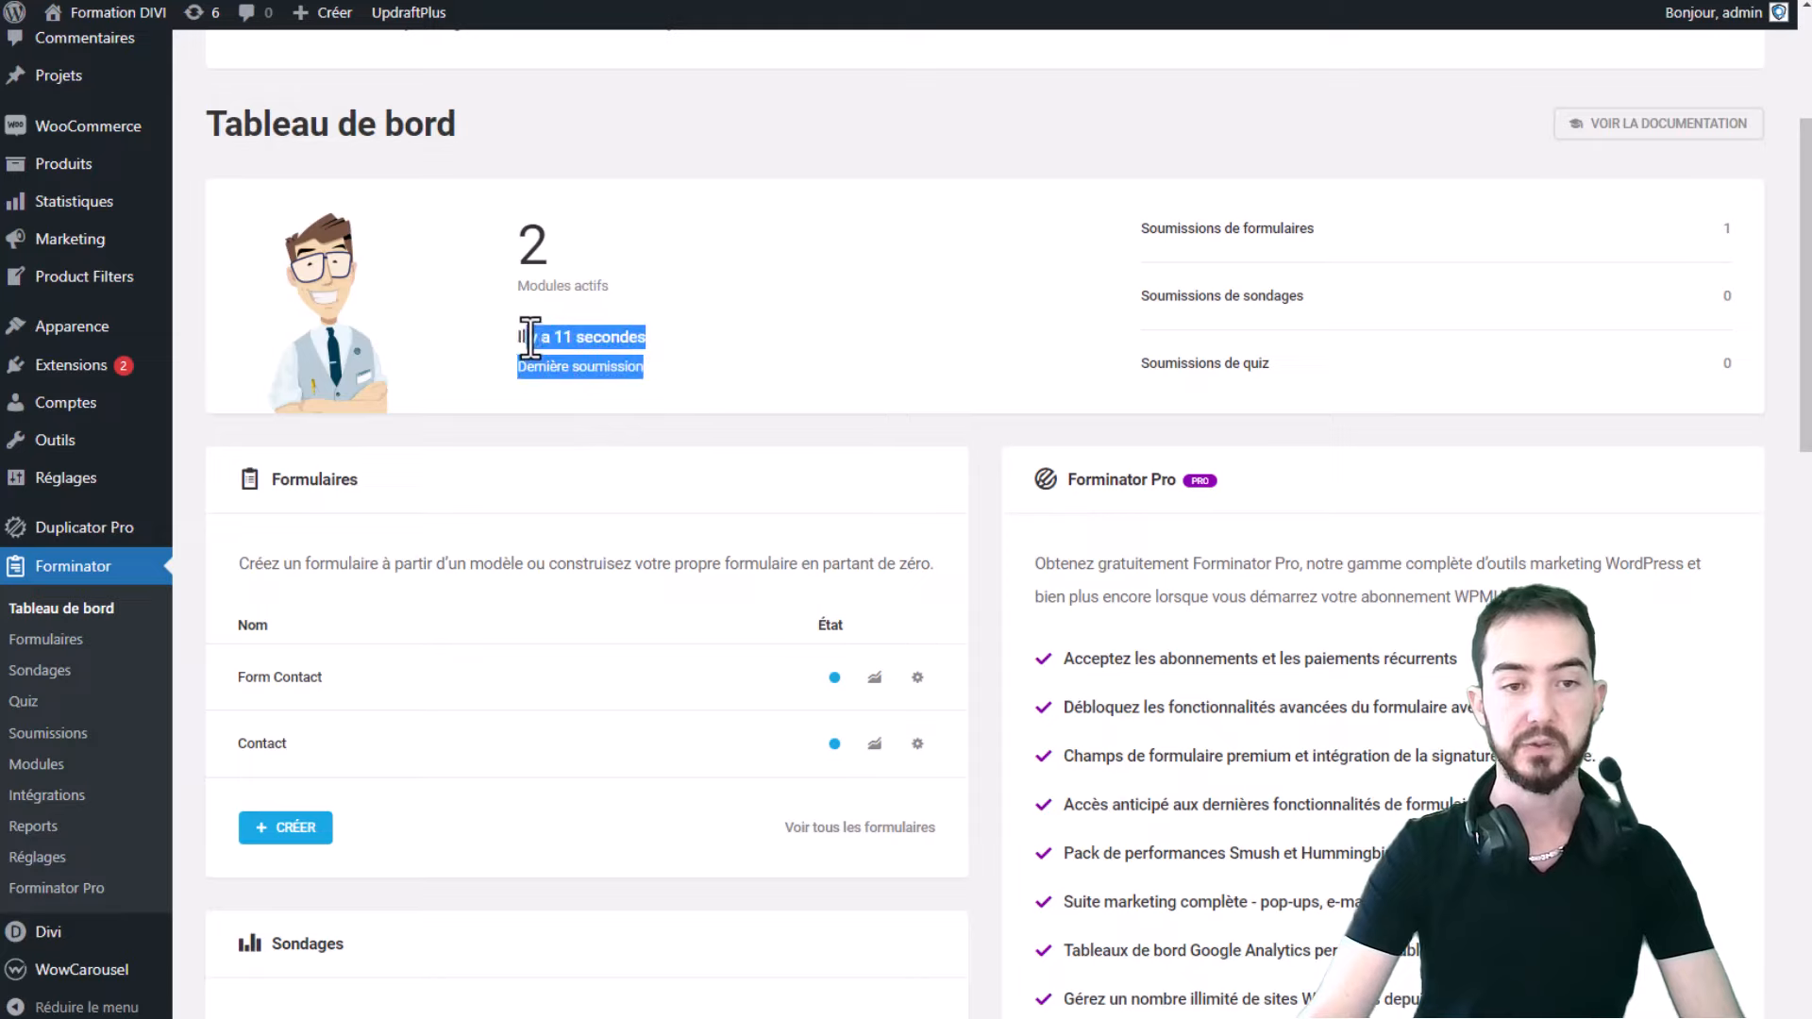
pyautogui.doubleClick(530, 254)
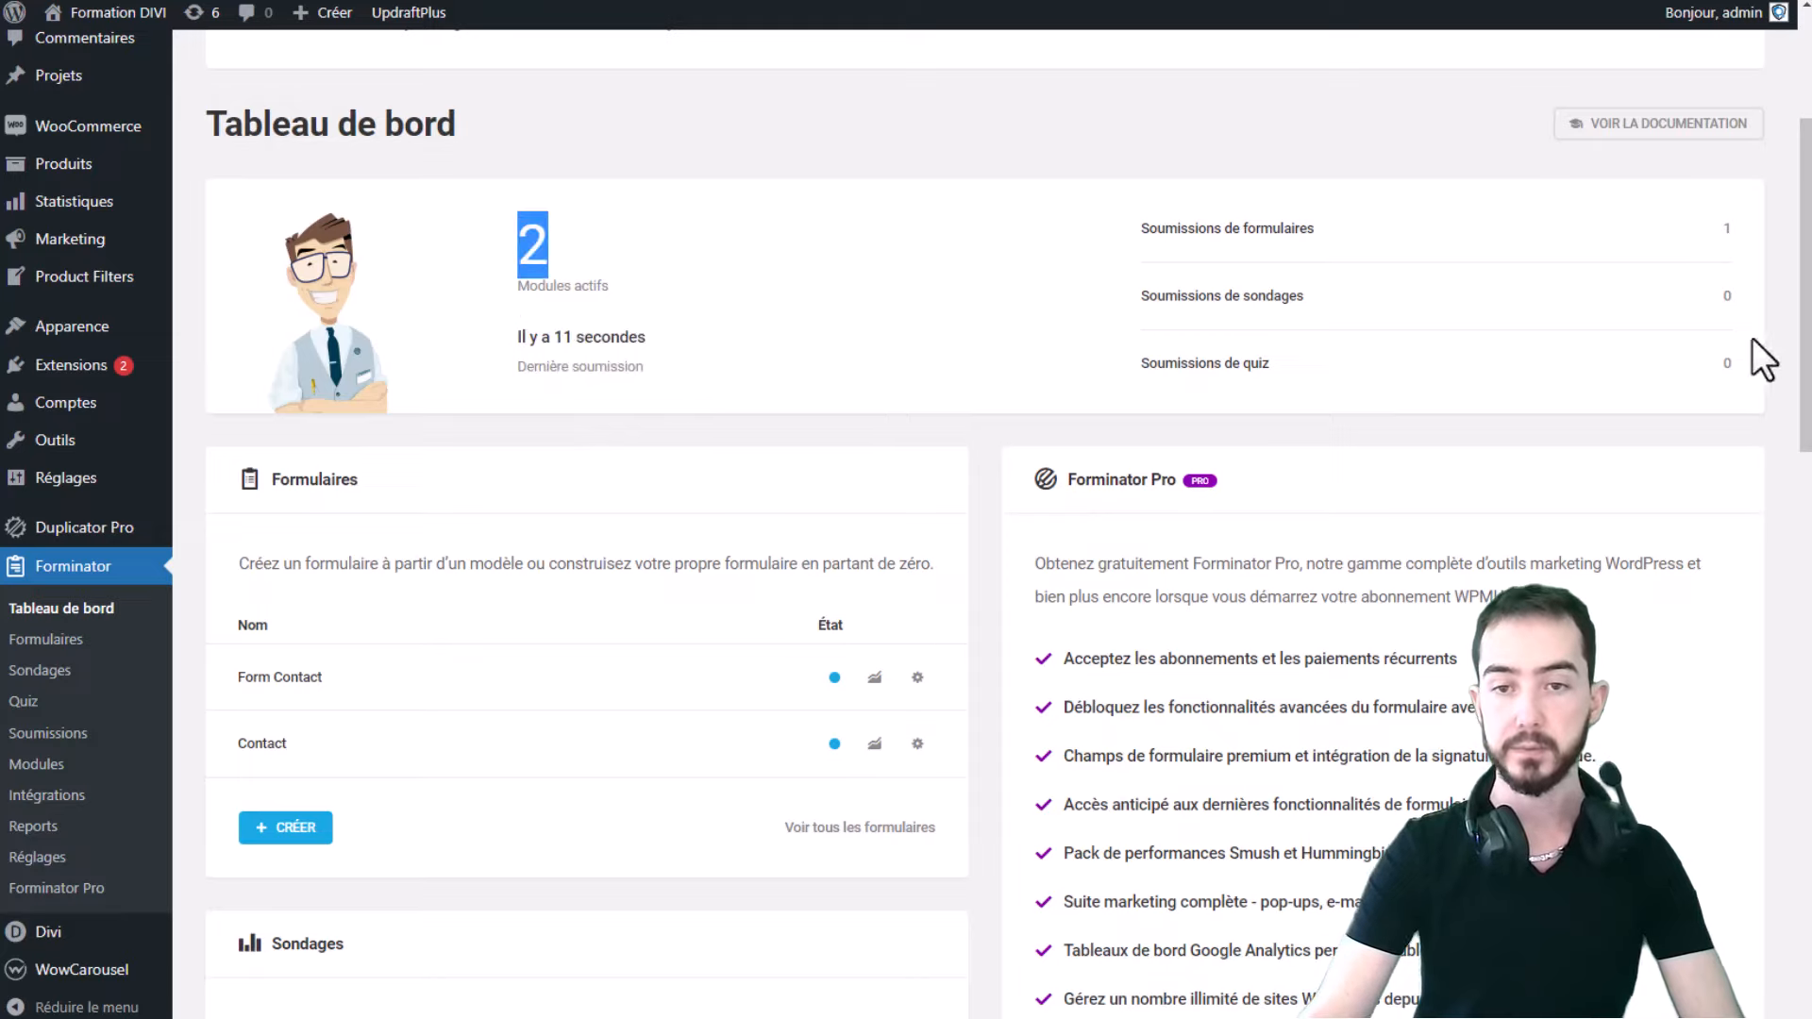
pyautogui.doubleClick(1727, 229)
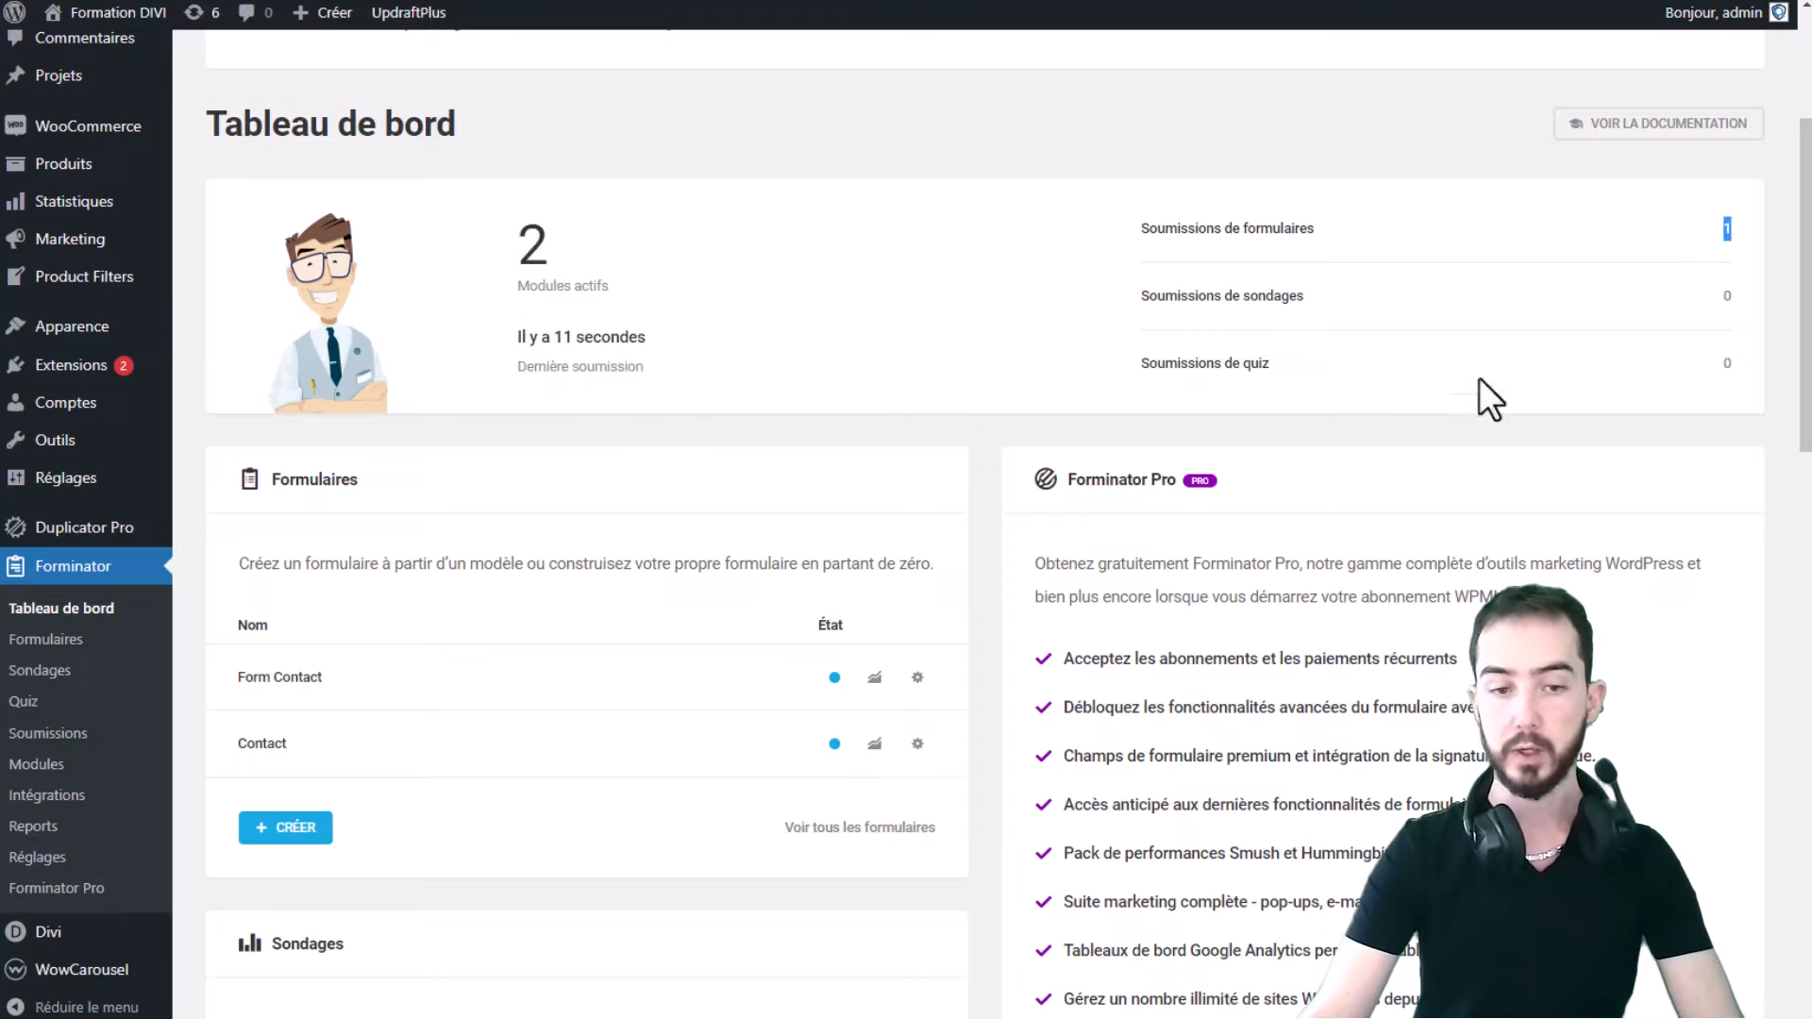
pyautogui.scroll(-1, 687, 292)
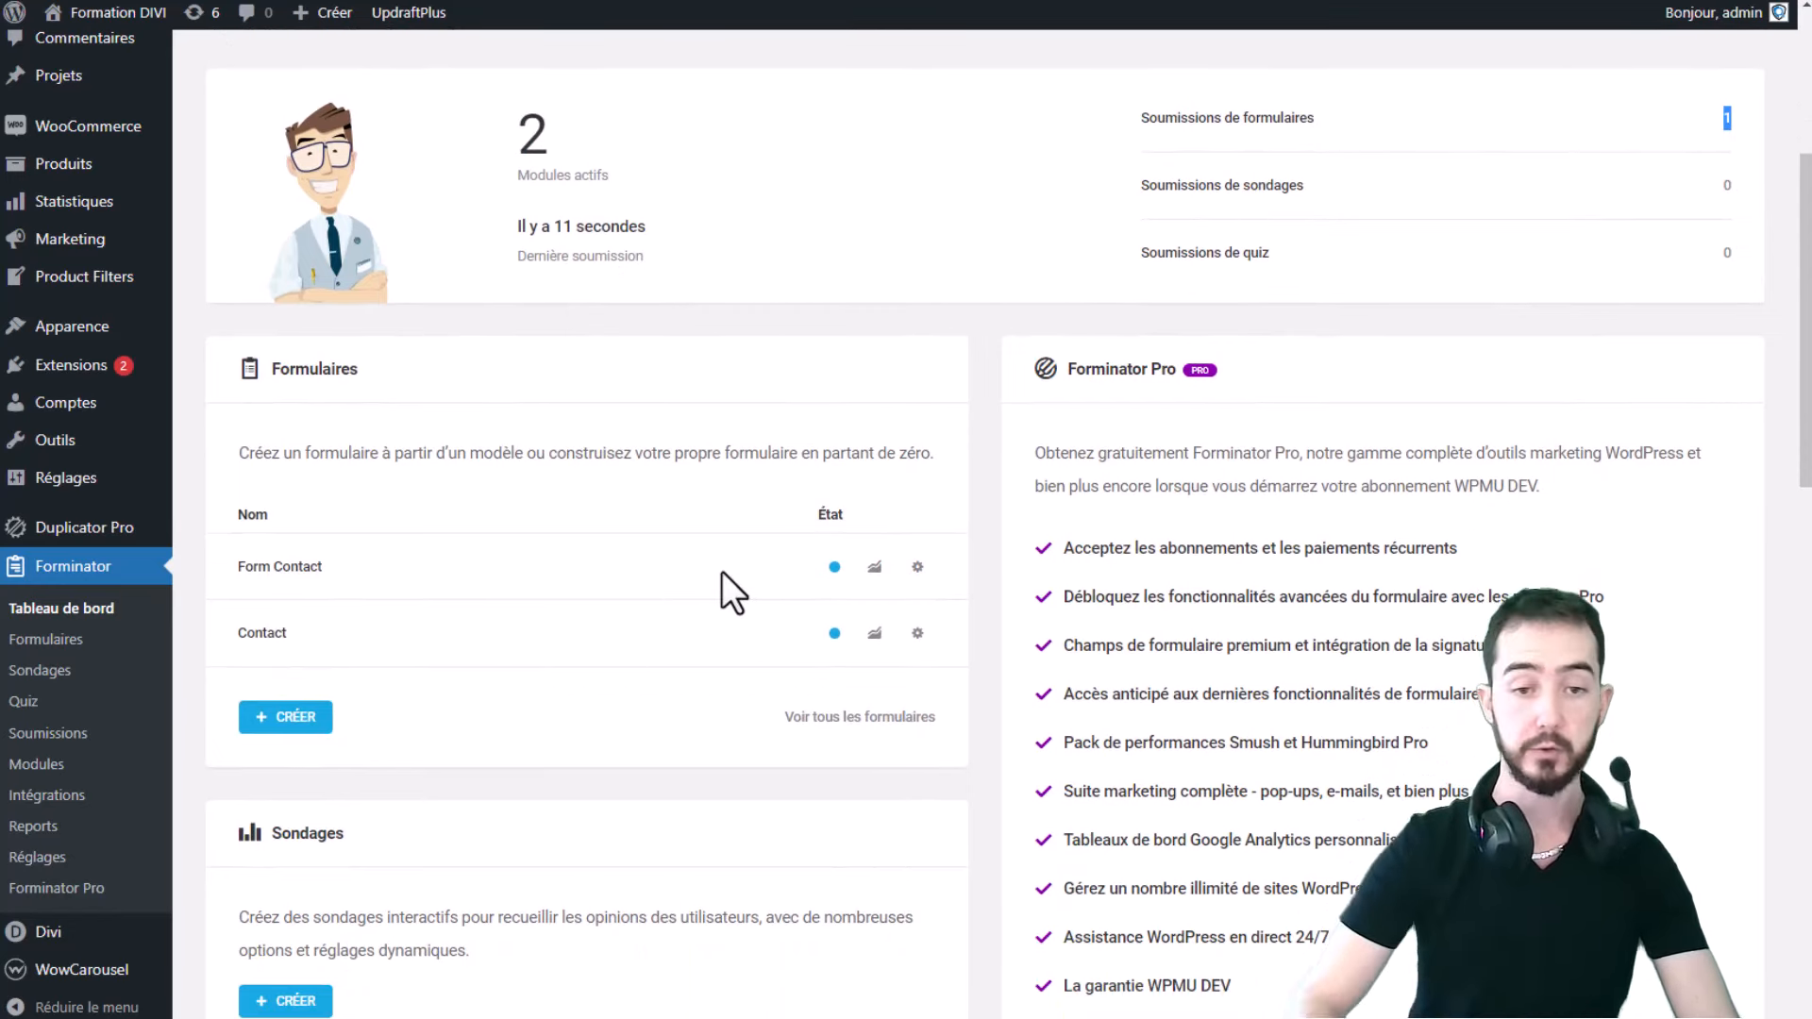
pyautogui.click(917, 567)
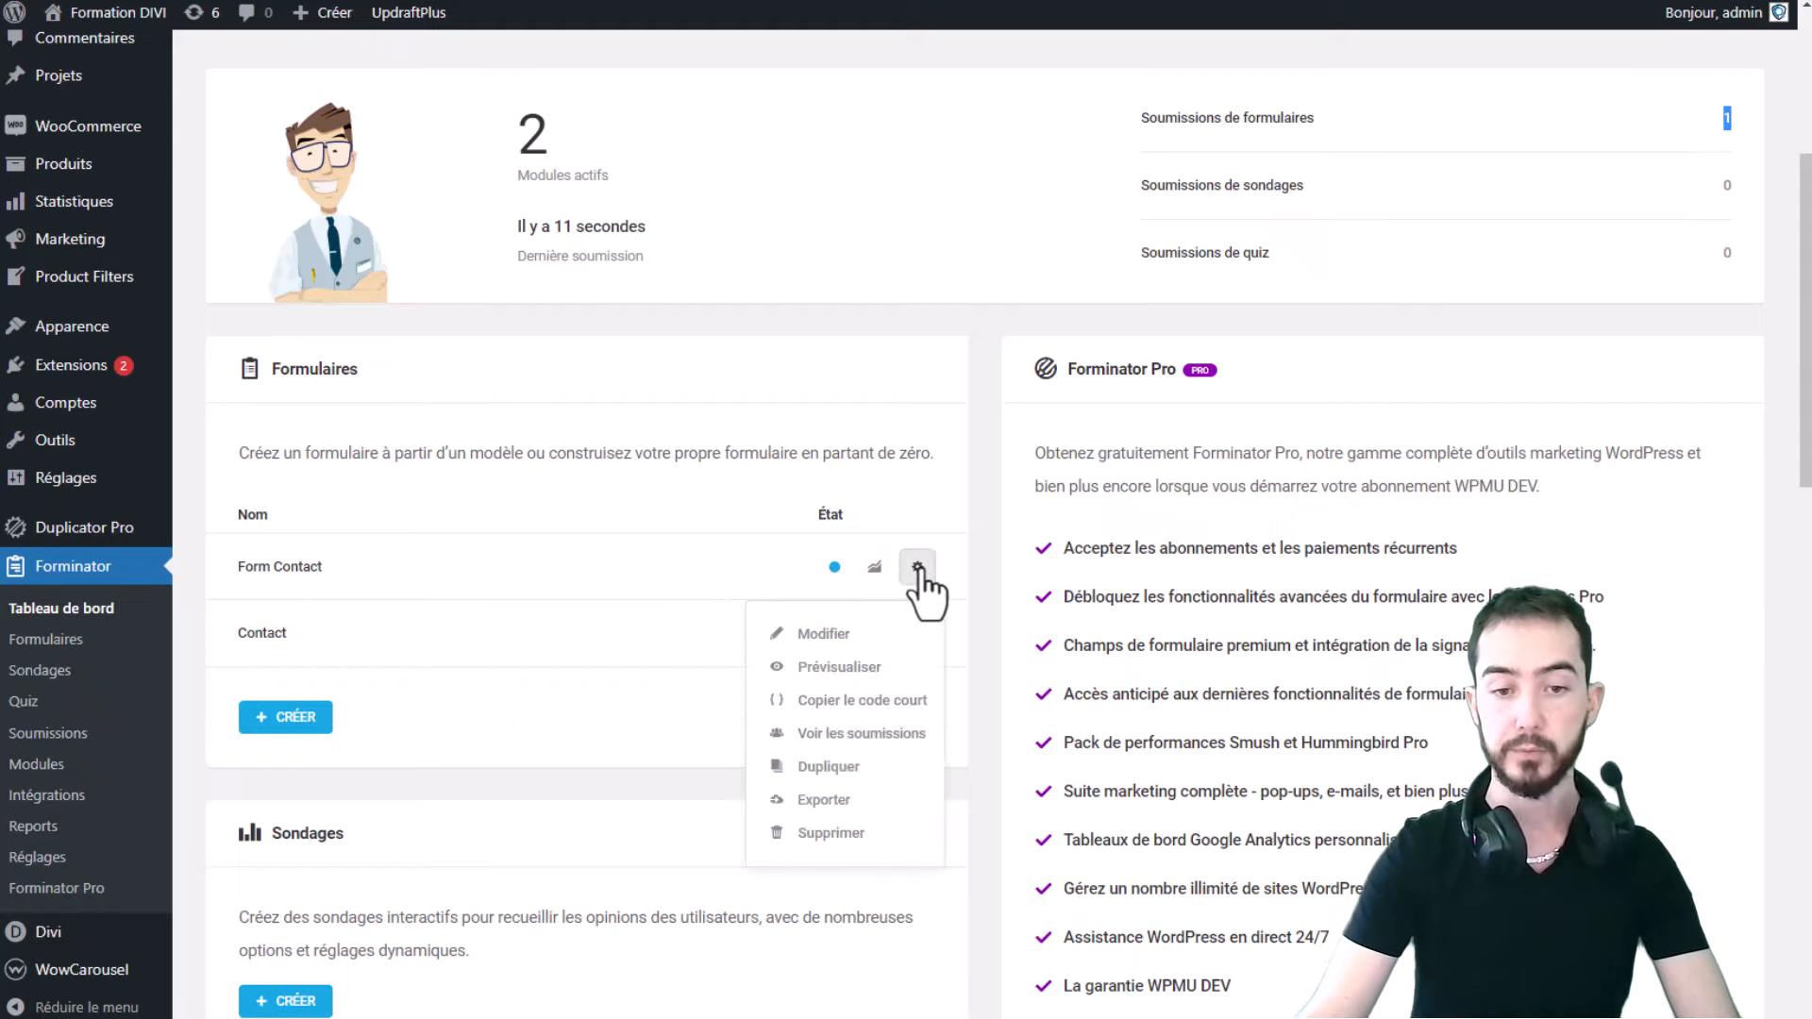
# - Open Form Contact's submissions, expand submission 1 to inspect its fields, then return to the dashboard
pyautogui.click(868, 736)
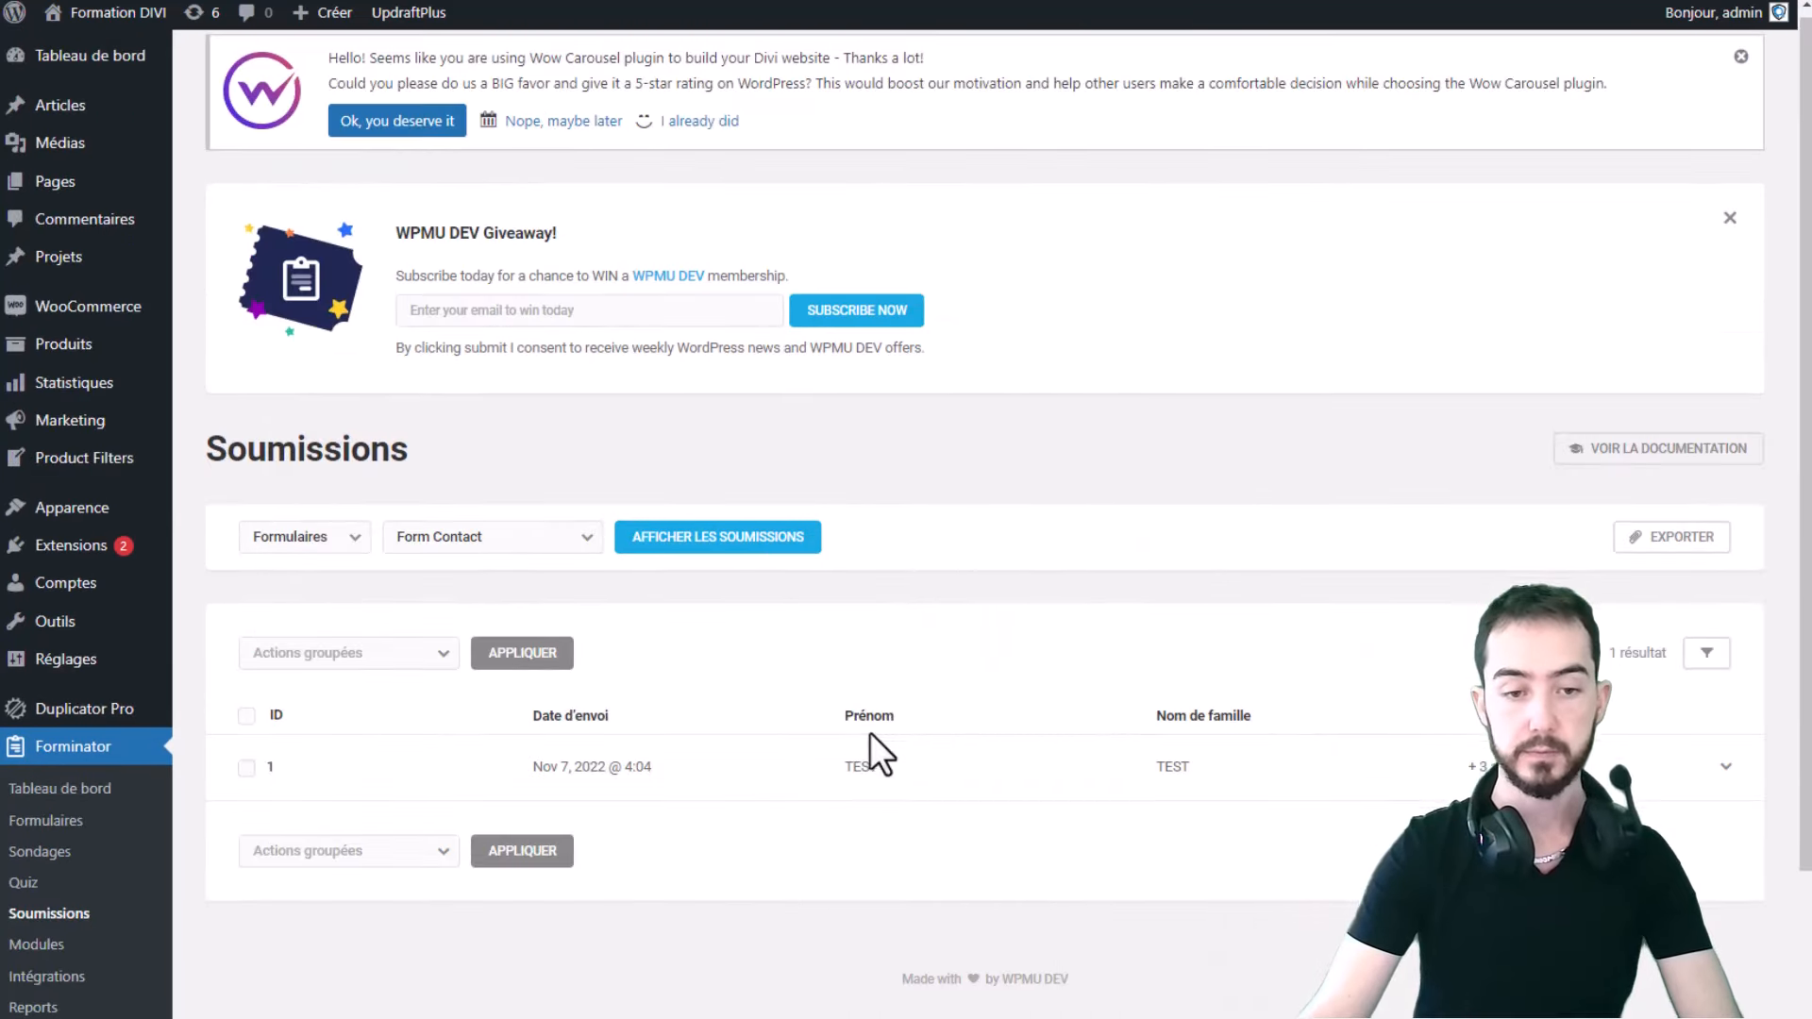
pyautogui.scroll(-2, 870, 728)
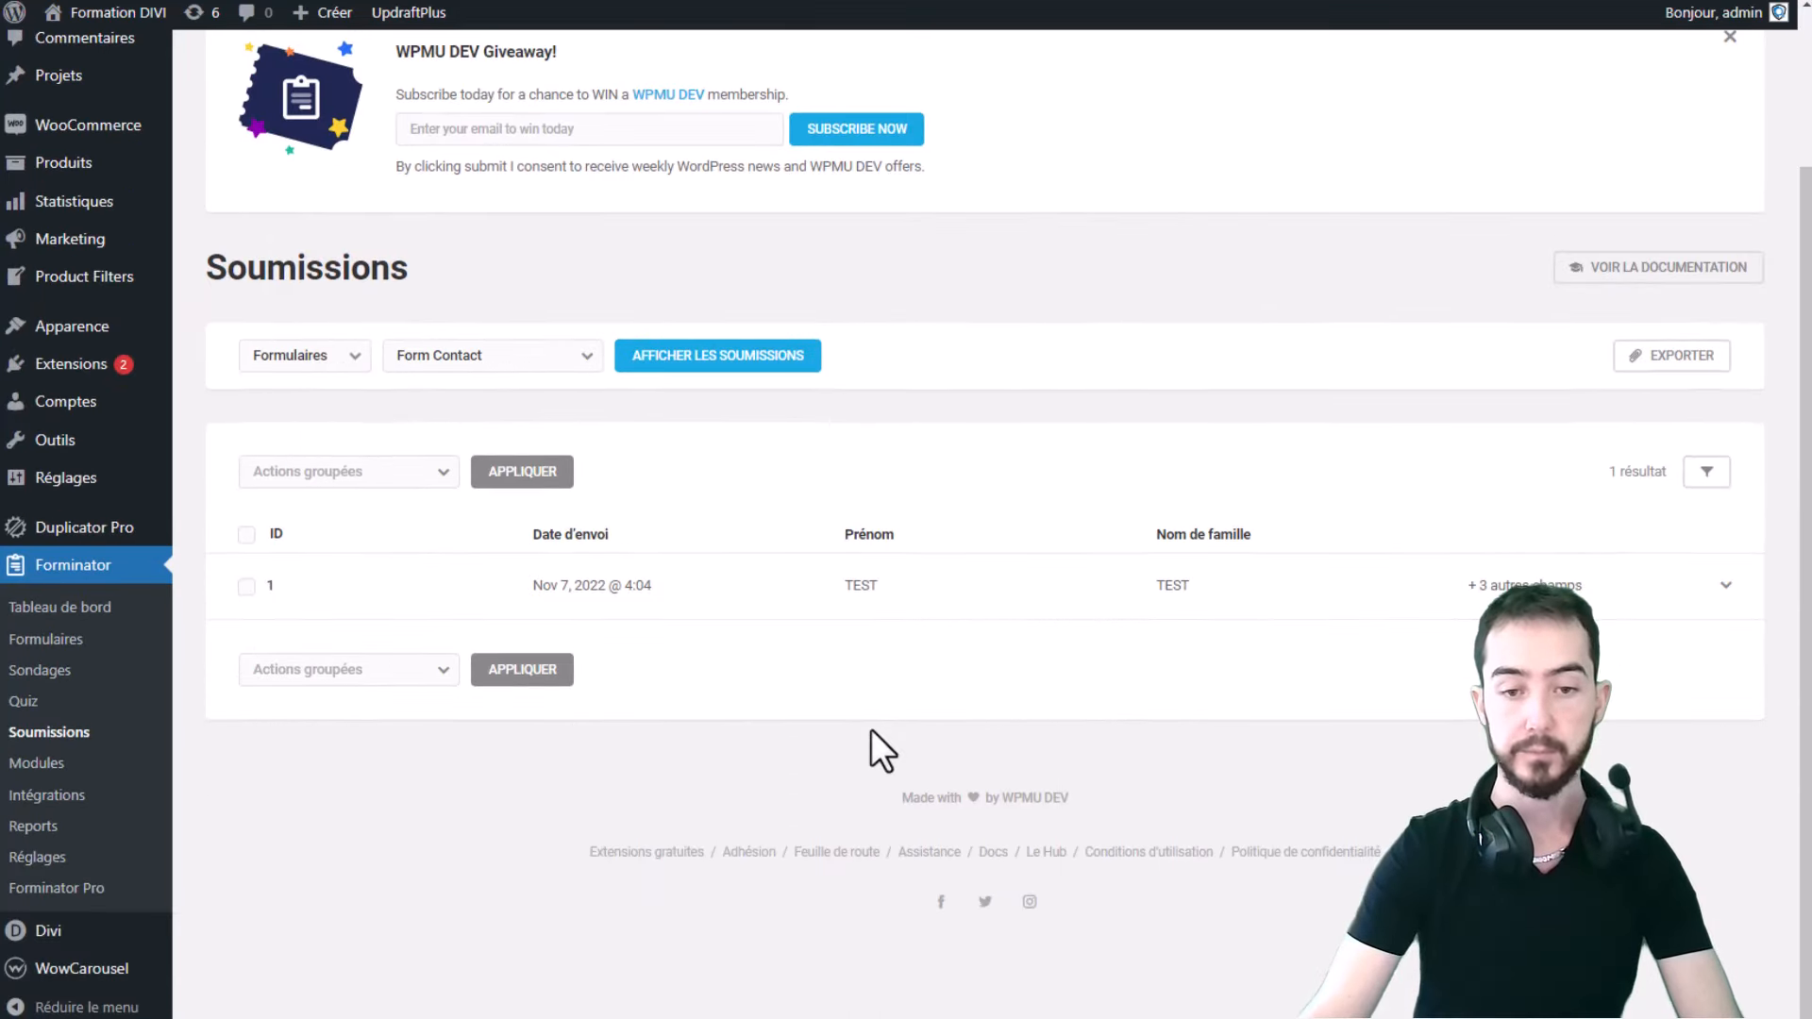
pyautogui.click(782, 595)
pyautogui.scroll(-4, 789, 608)
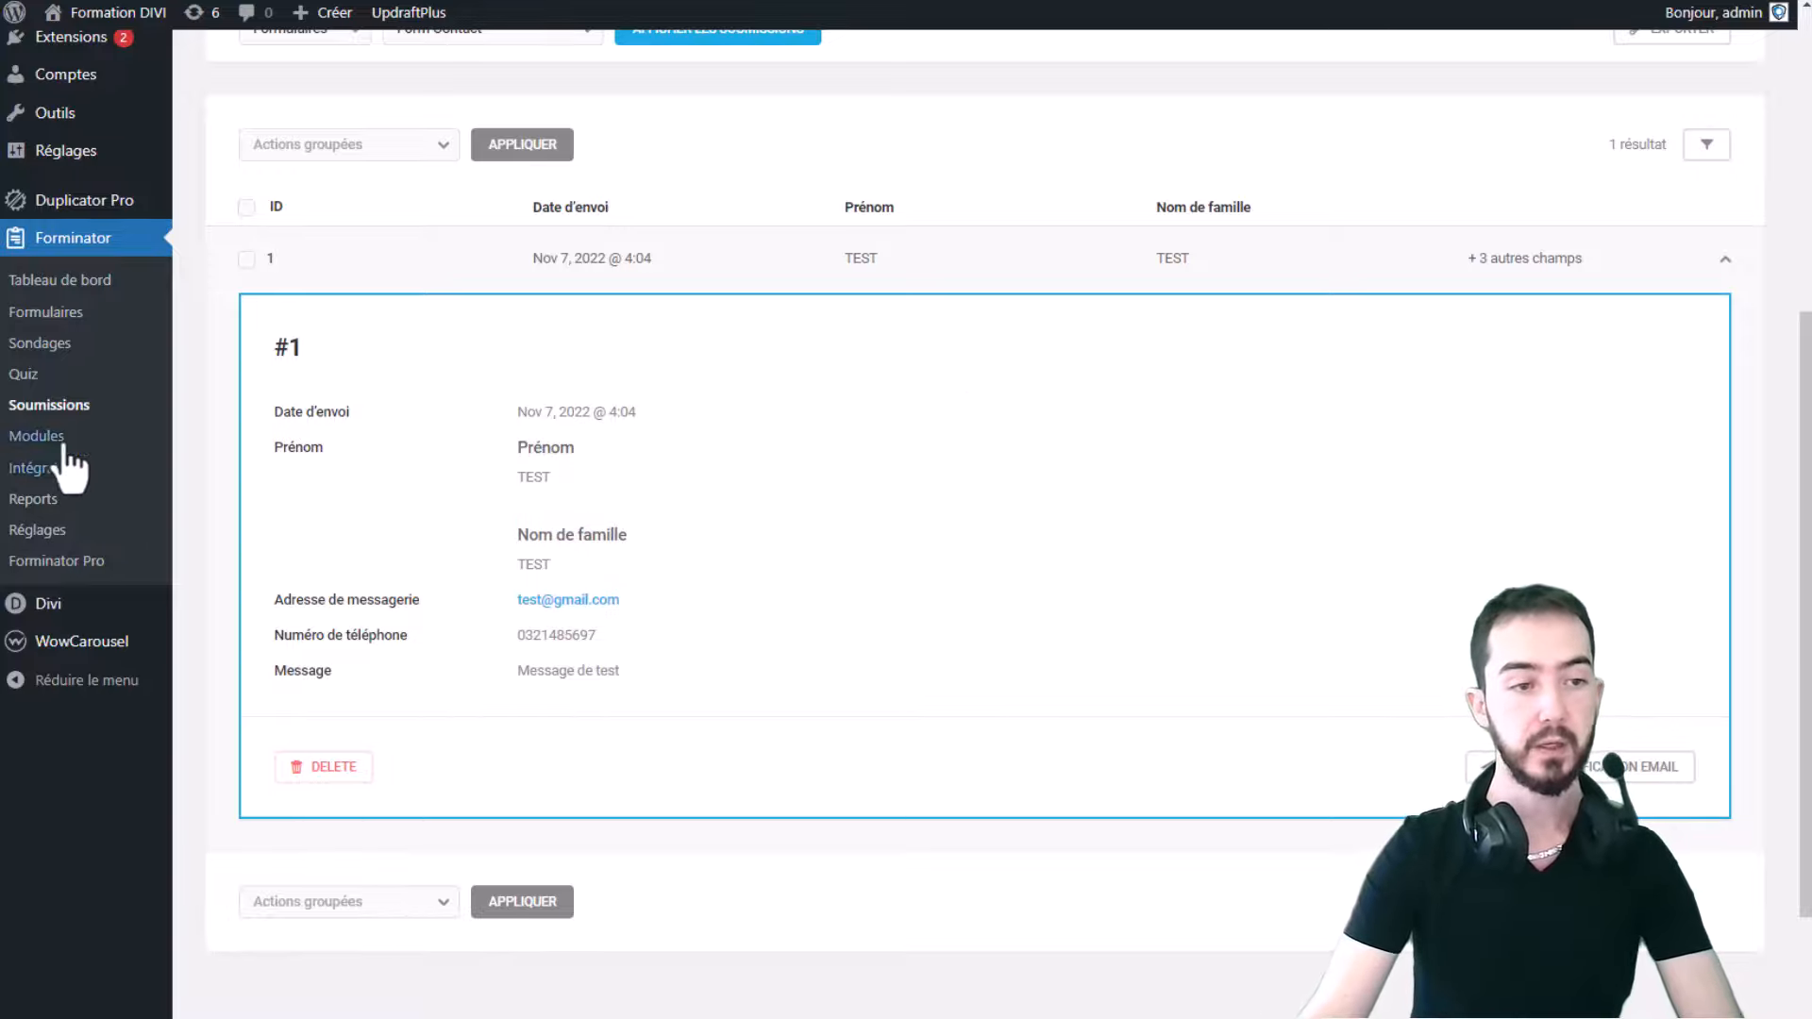
pyautogui.scroll(3, 203, 326)
pyautogui.hotkey('alt', 'Left')
pyautogui.scroll(-3, 873, 628)
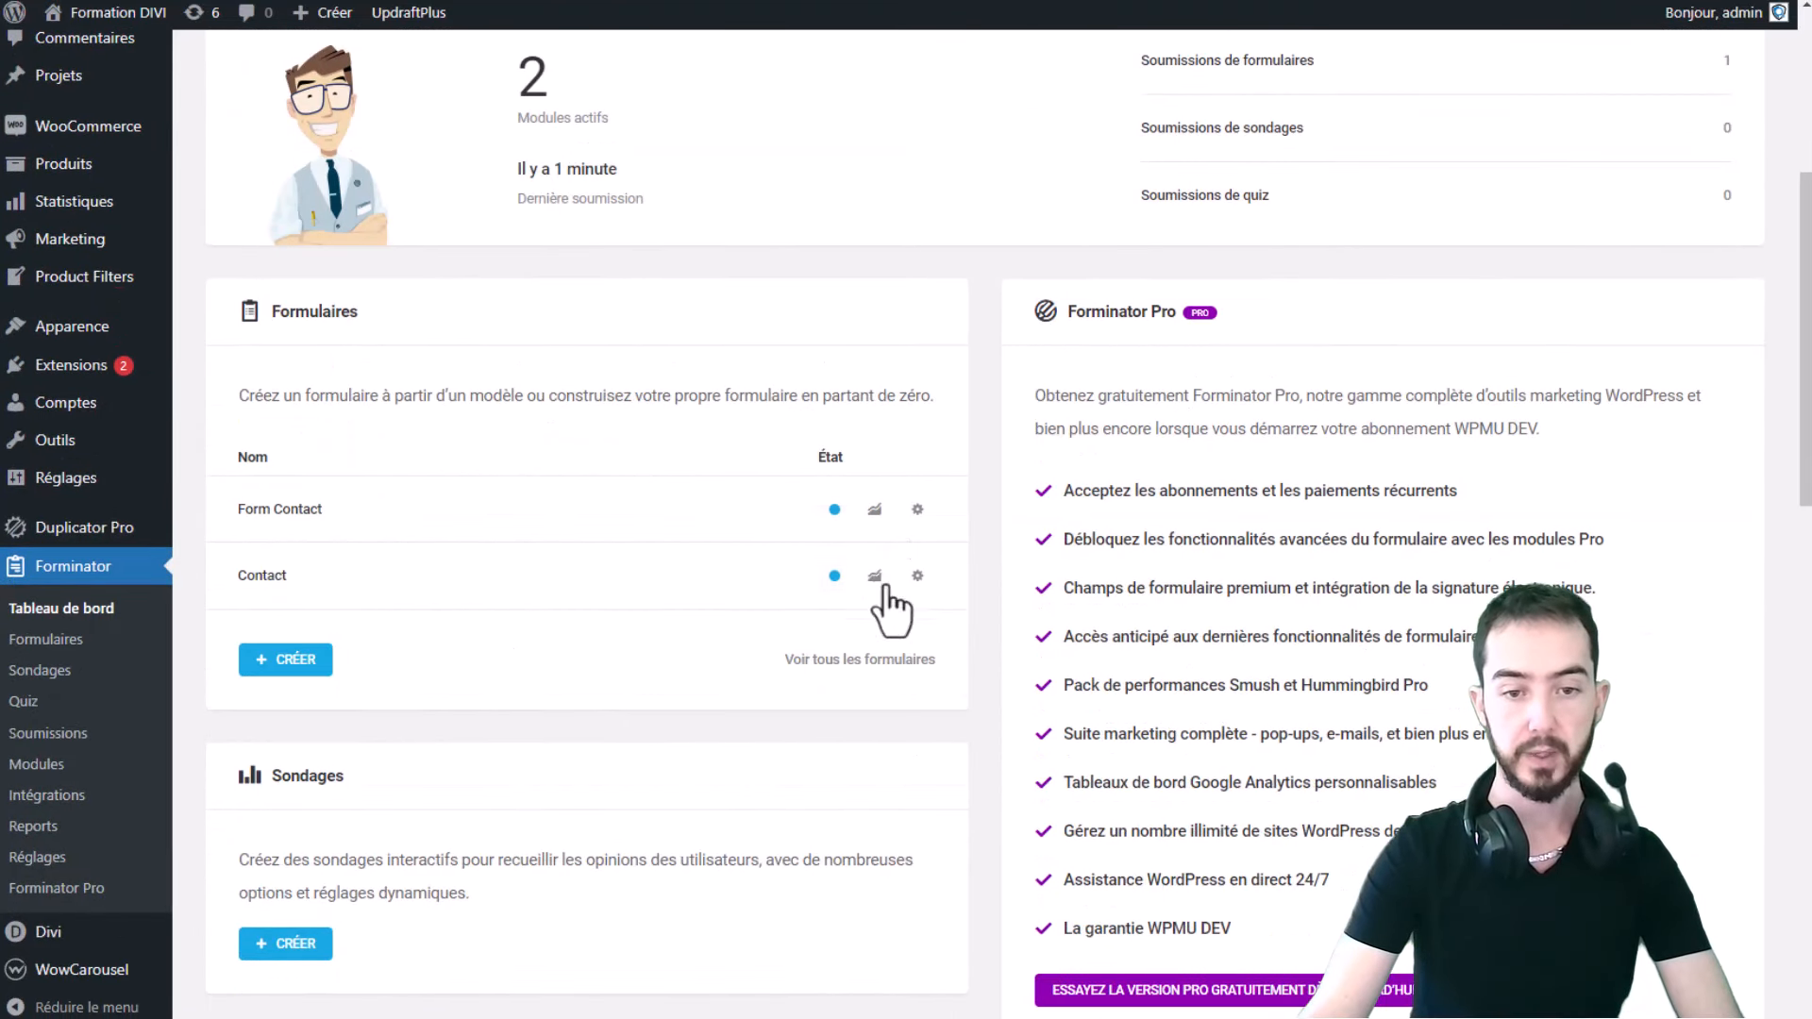
# - Open Form Contact's statistics, checking 20 views, 1 submission and 5% conversion, then return to the Contact page
pyautogui.click(875, 511)
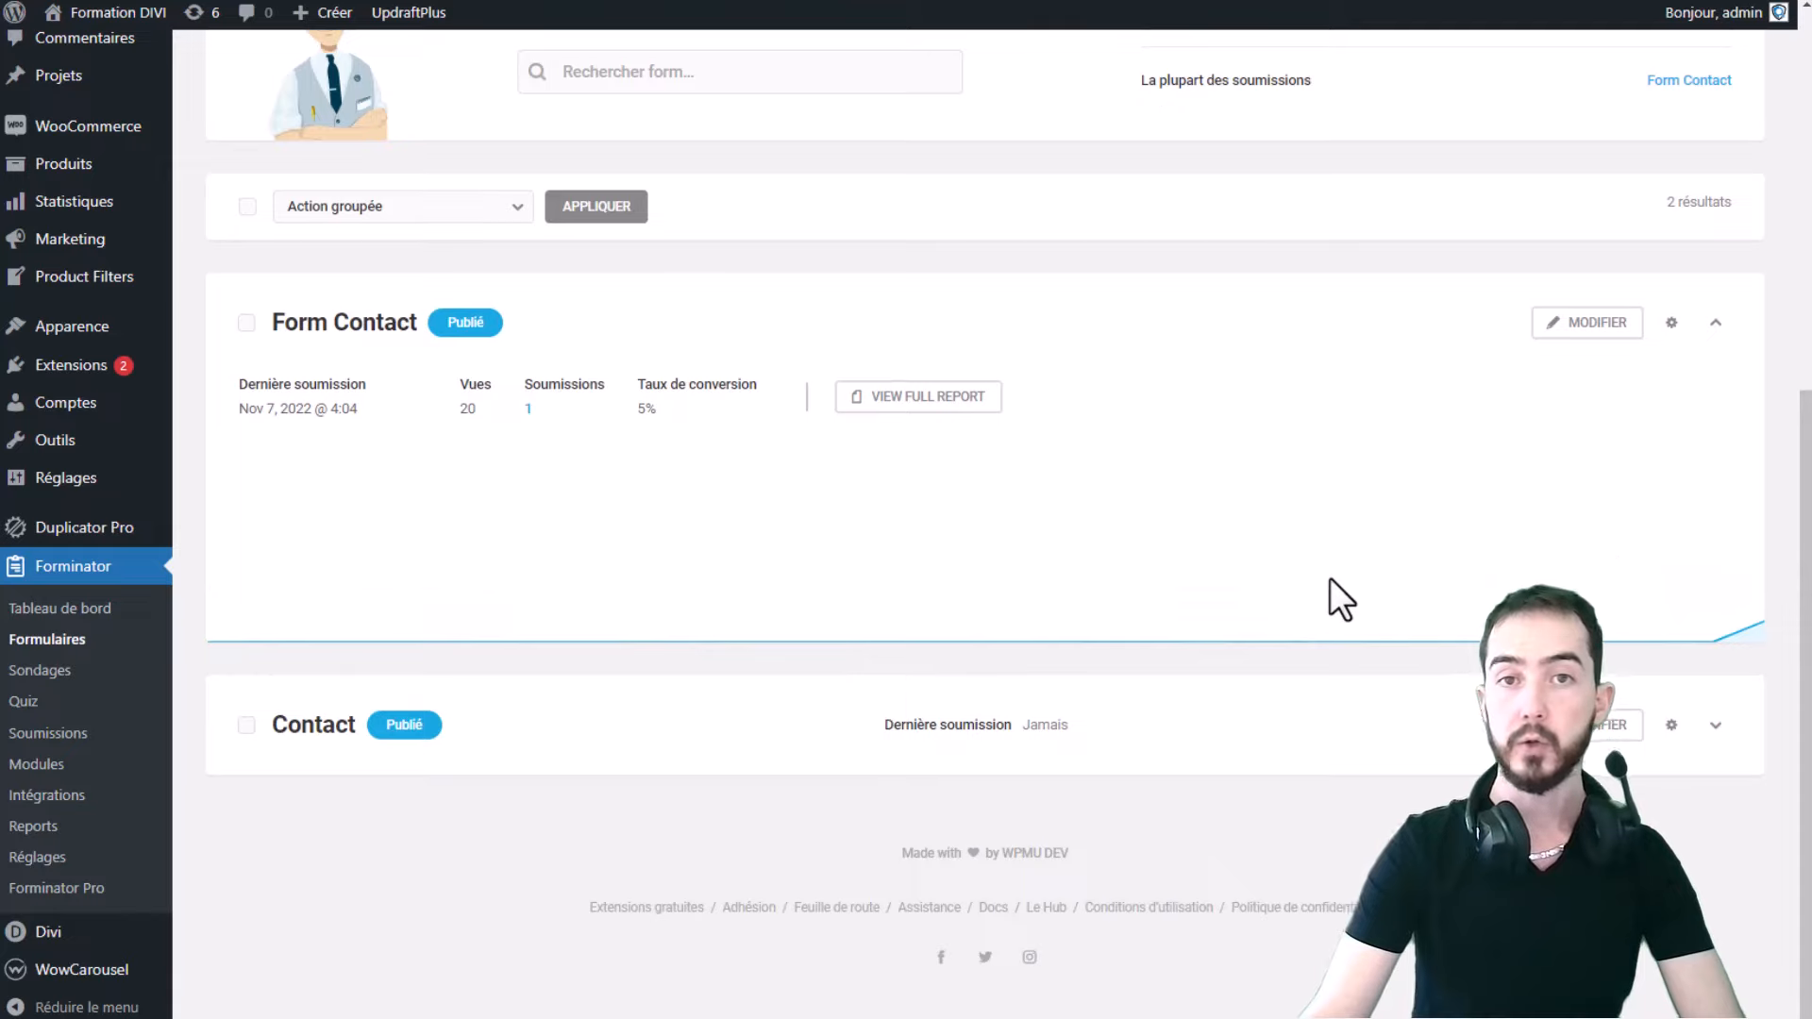
pyautogui.doubleClick(470, 408)
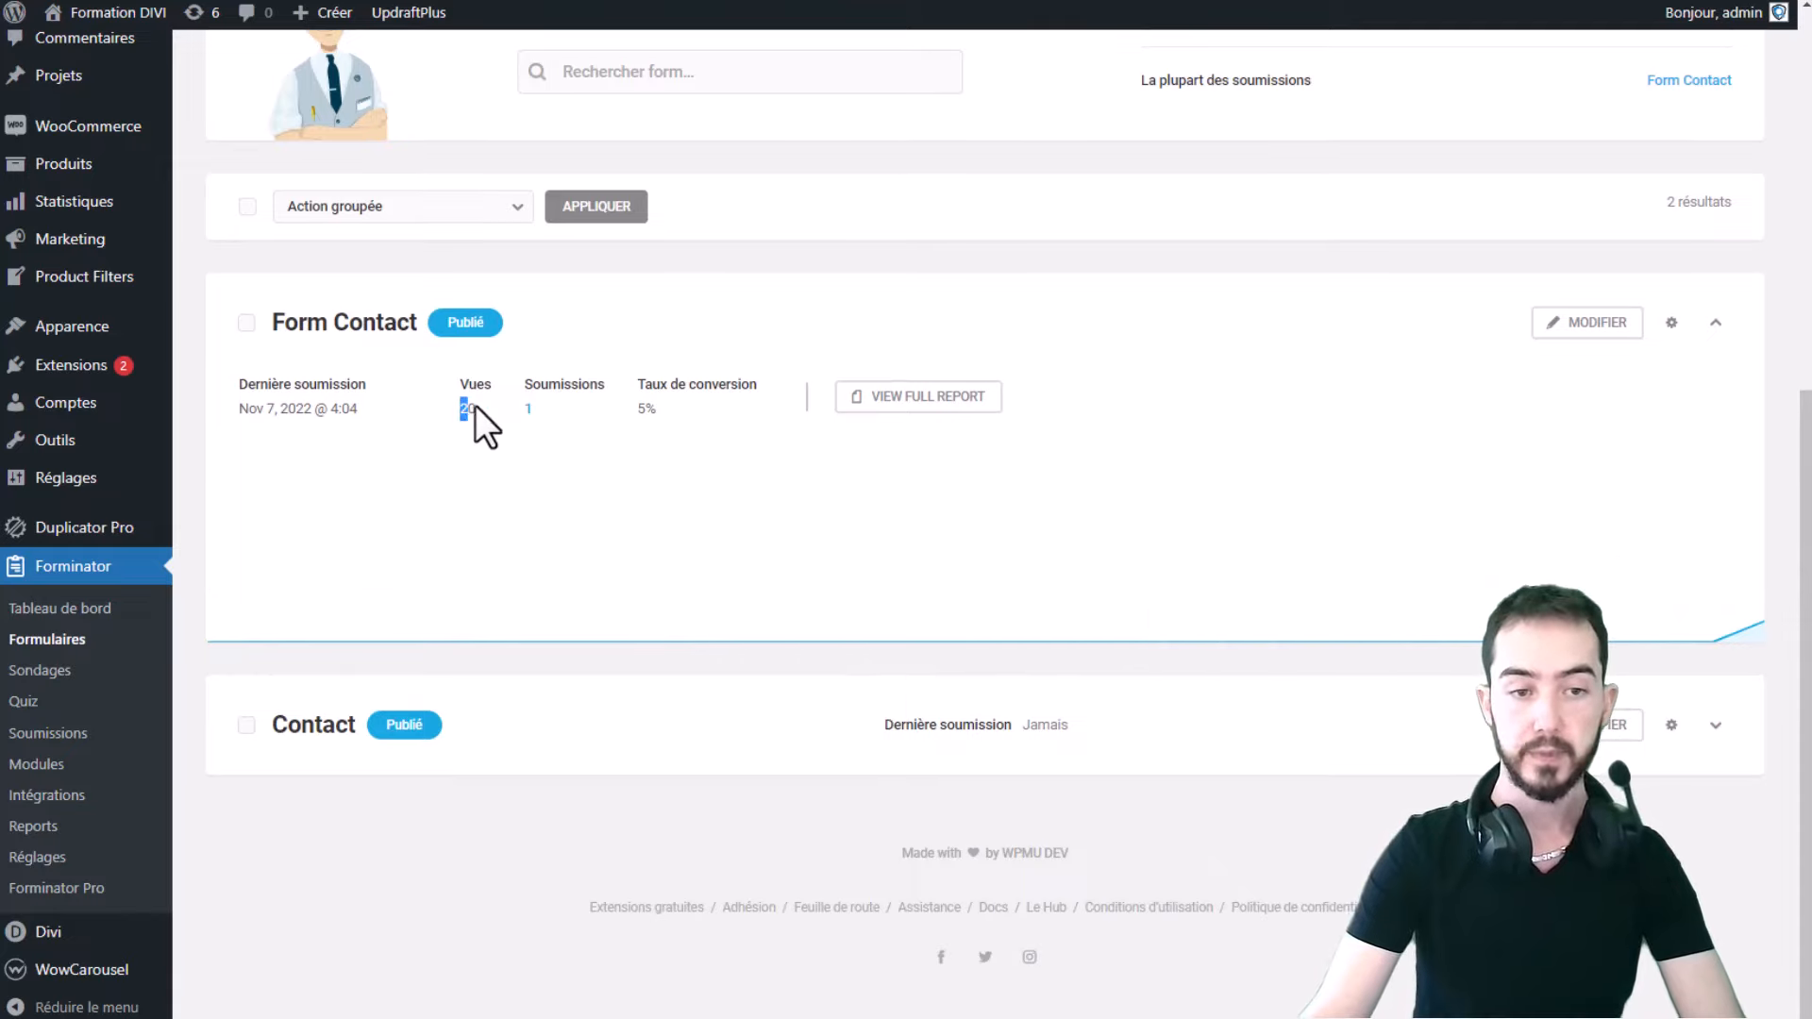
pyautogui.moveTo(526, 411); pyautogui.dragTo(699, 456)
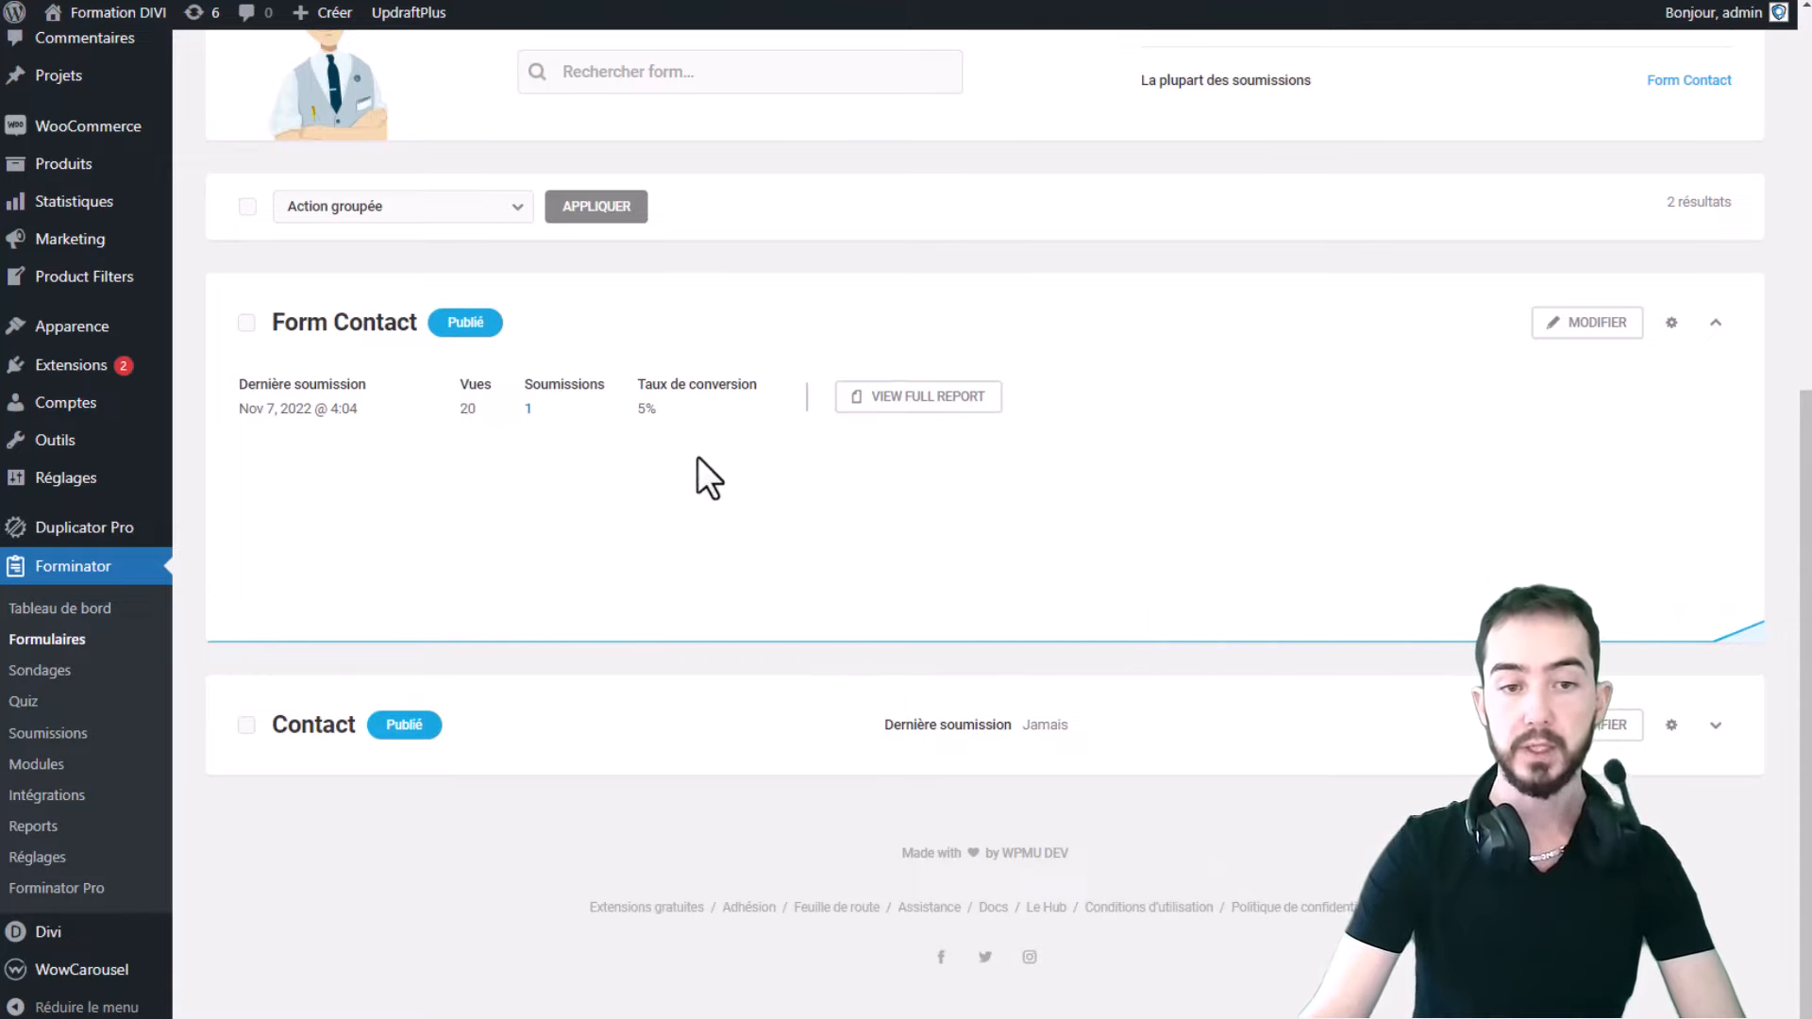
pyautogui.moveTo(760, 384); pyautogui.dragTo(627, 421)
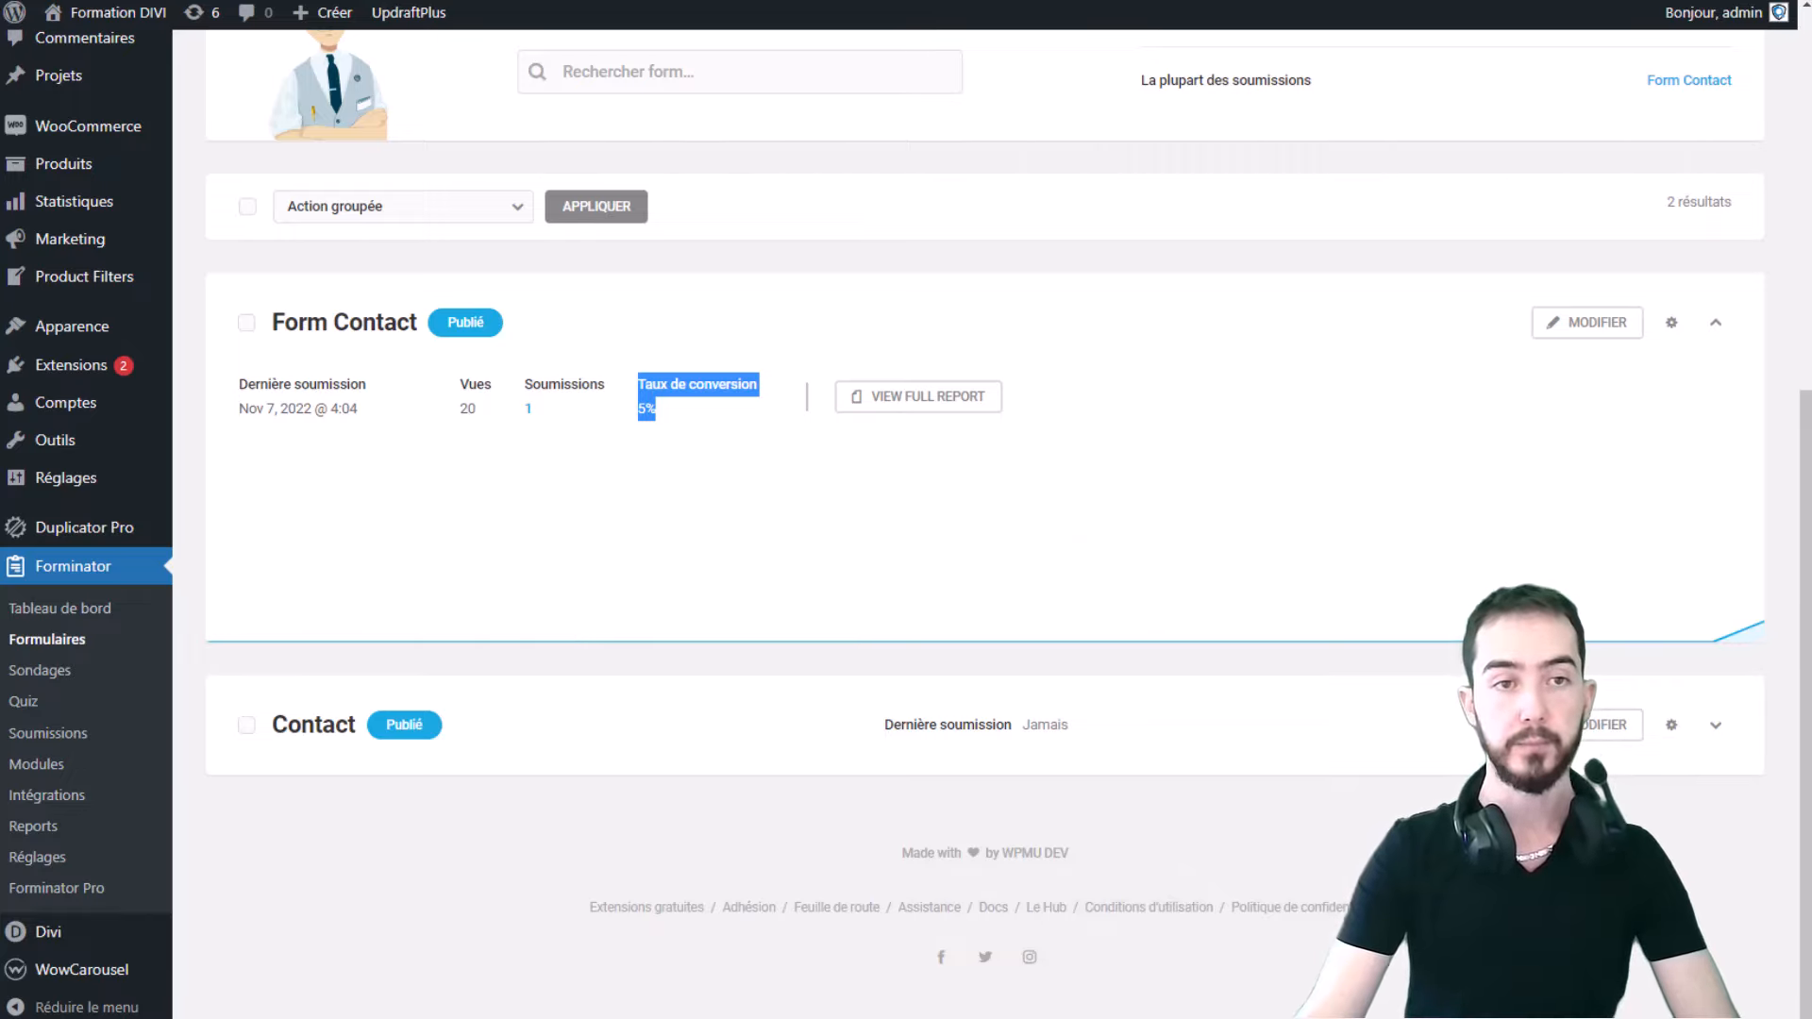
pyautogui.hotkey('ctrl', 'Tab')
pyautogui.scroll(-1, 1355, 558)
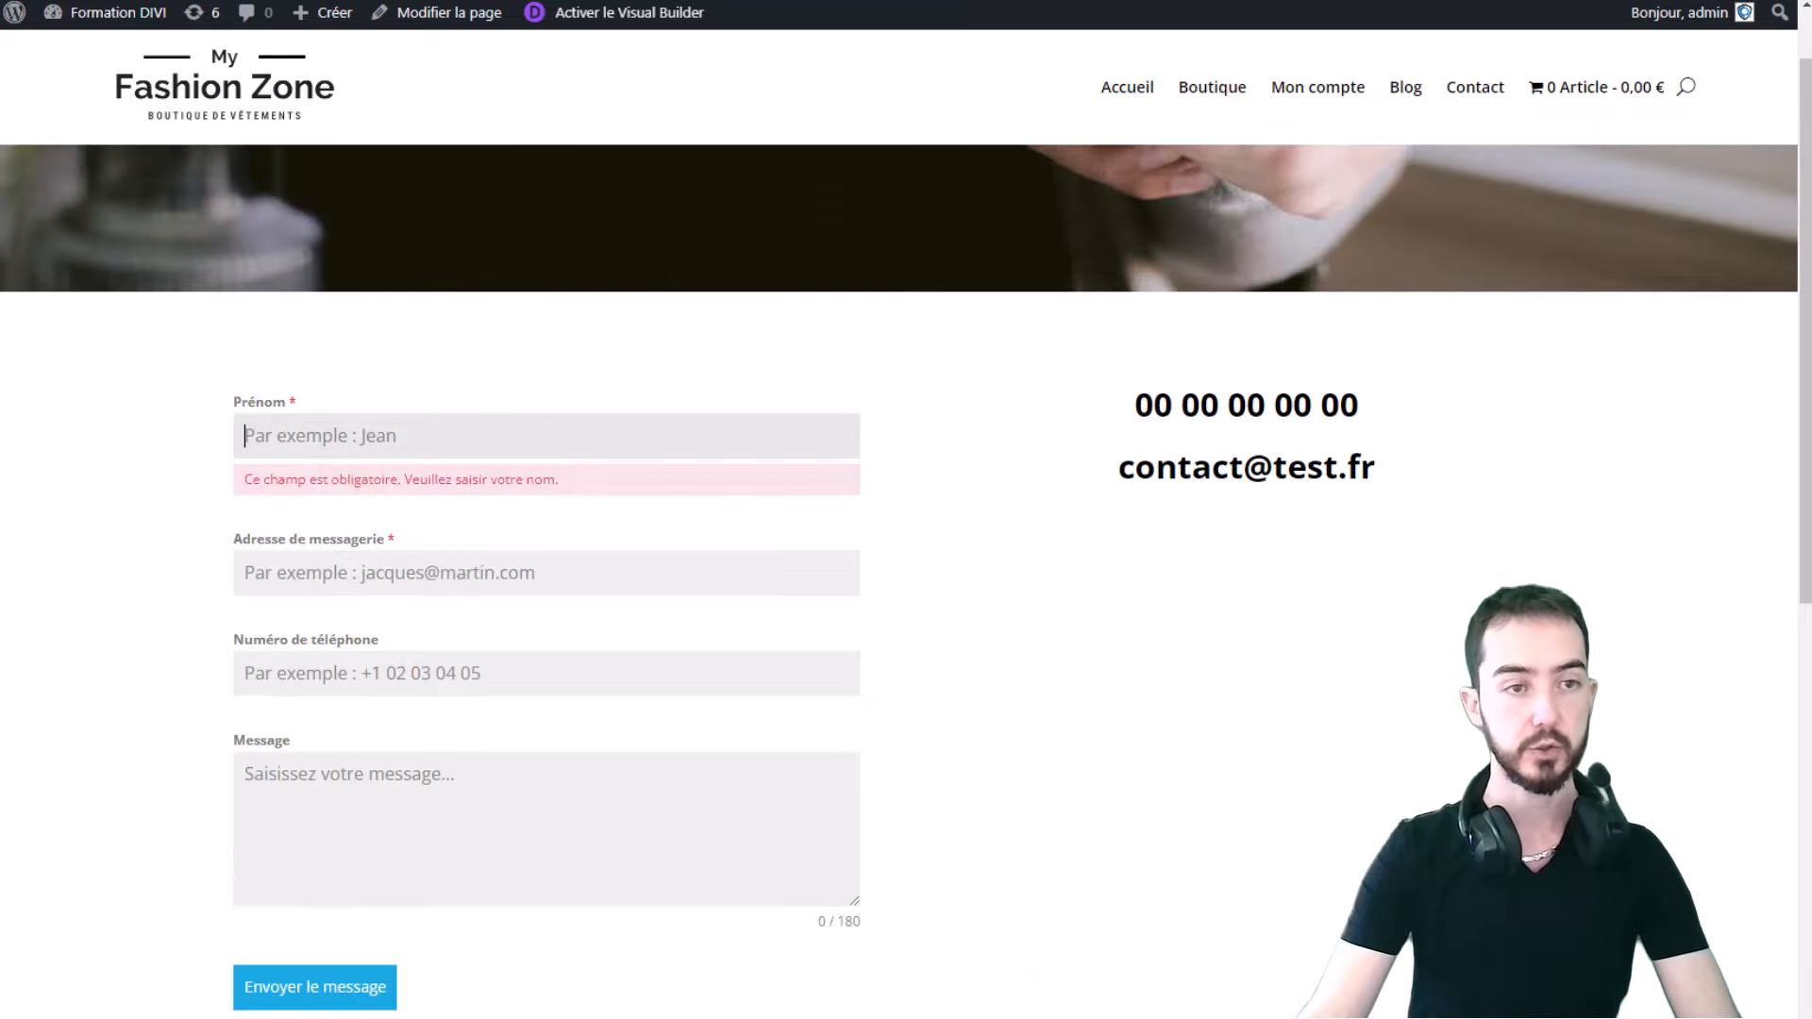